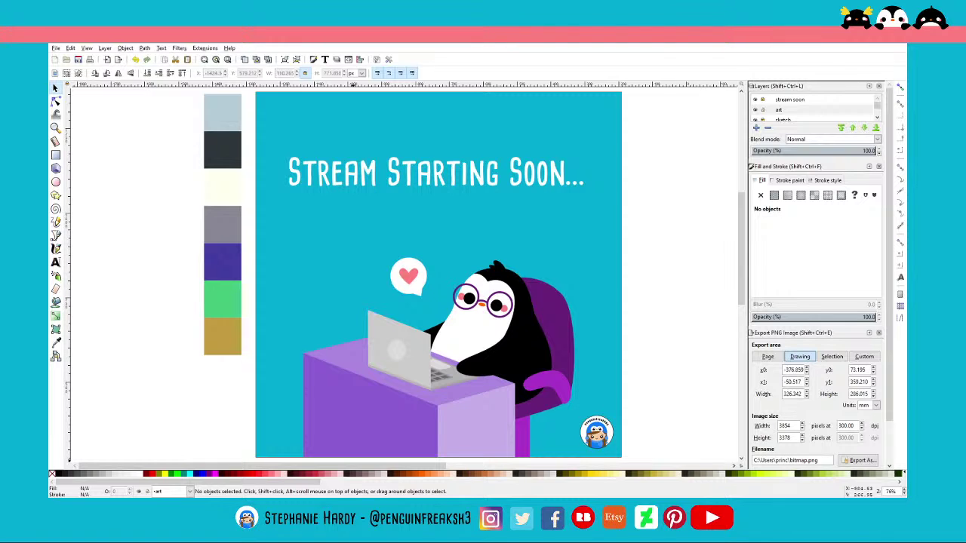
Select the 'art' row in the Layers panel to draw on that layer
{"action": "left_click", "coordinate": [778, 109]}
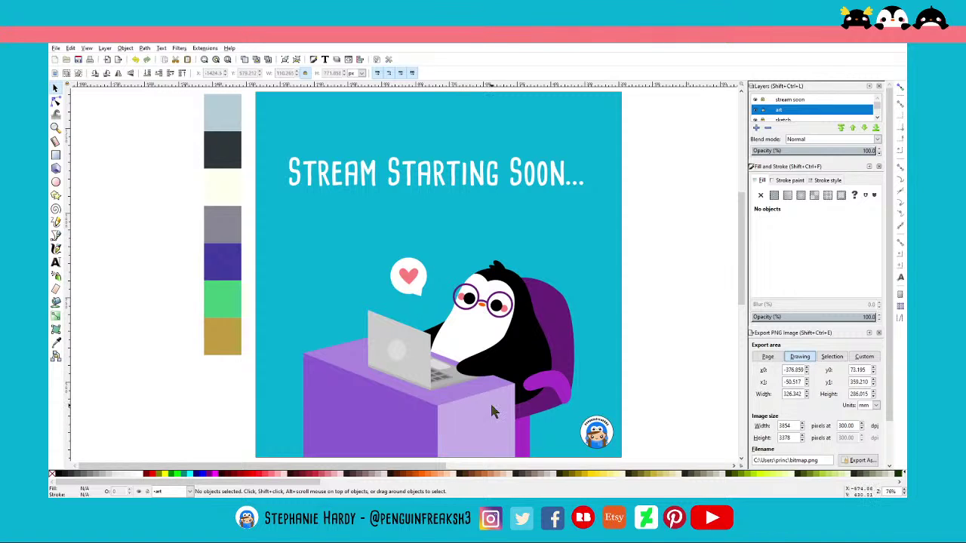
Hide the 'stream soon' layer and draw a closed triangle path over the sketched cat's head
{"action": "left_click", "coordinate": [756, 99]}
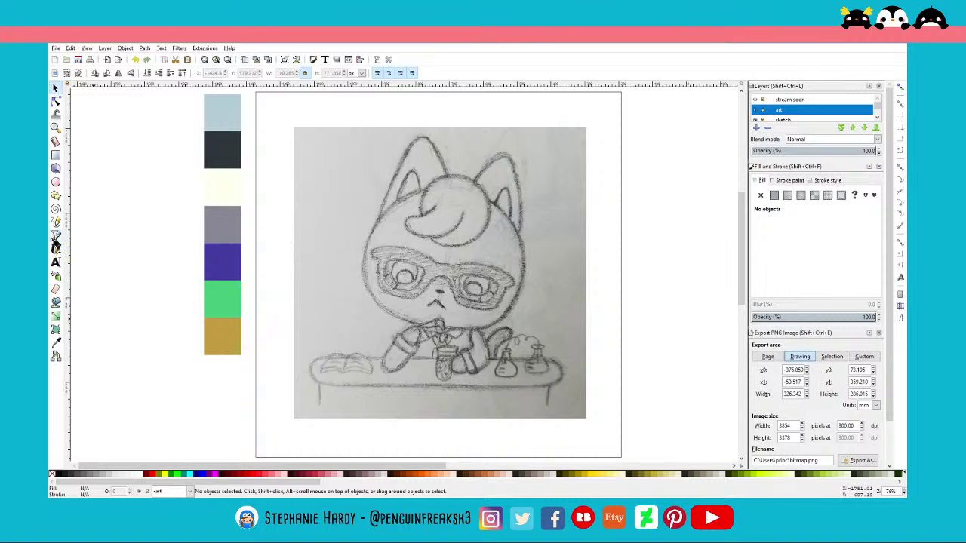
{"action": "left_click", "coordinate": [55, 235]}
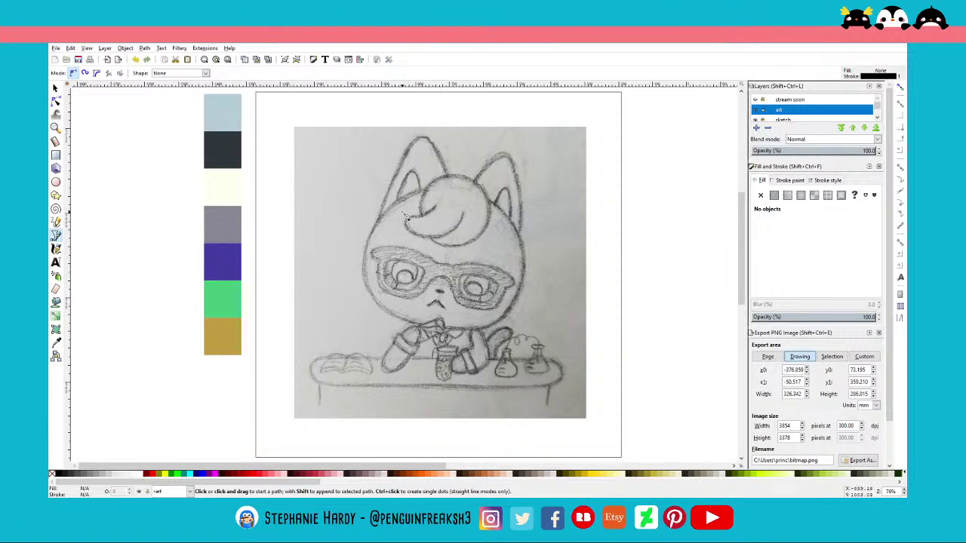
{"action": "left_click", "coordinate": [457, 187]}
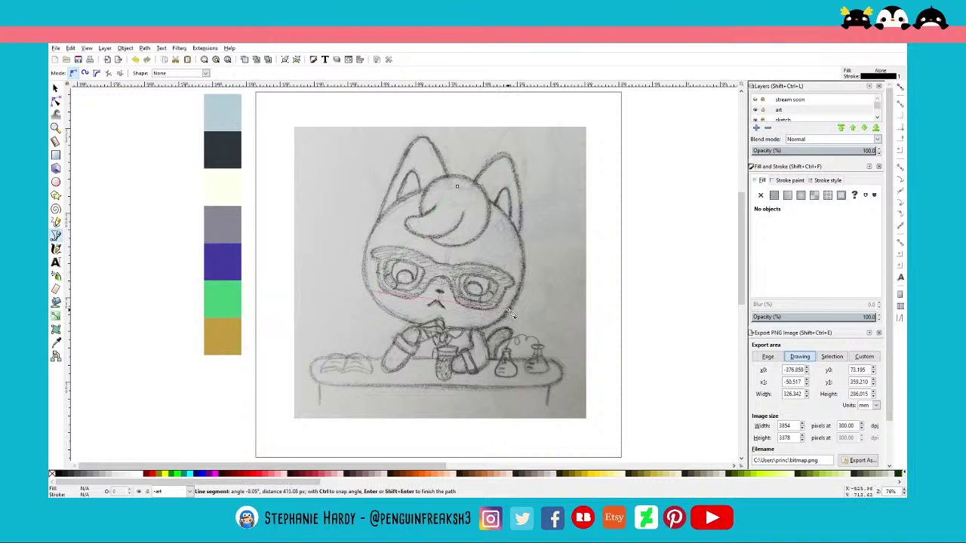
{"action": "left_click", "coordinate": [458, 188]}
{"action": "left_click", "coordinate": [55, 101]}
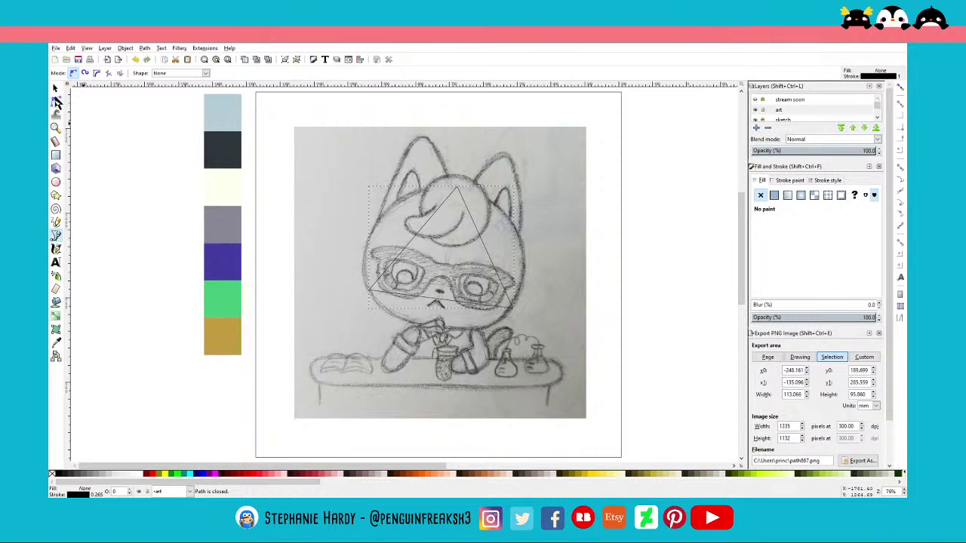
Make all three triangle nodes smooth and drag handles into a round head outline
{"action": "key", "text": "ctrl+a"}
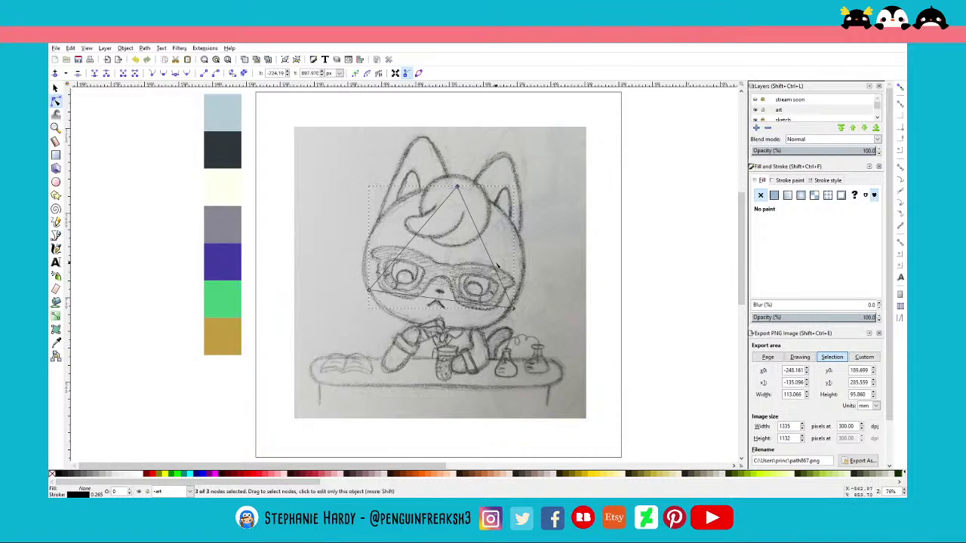
{"action": "left_click", "coordinate": [175, 72]}
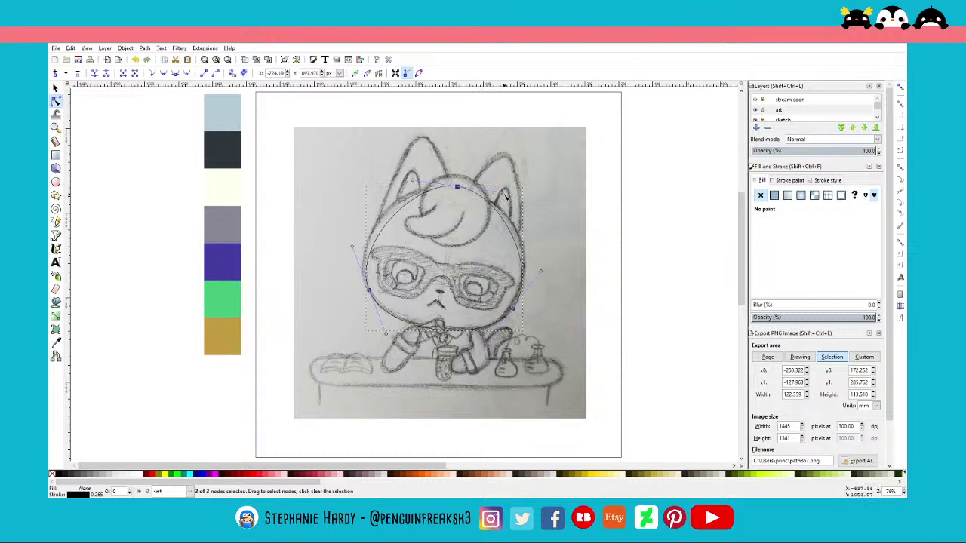
{"action": "left_click_drag", "start_coordinate": [485, 197], "coordinate": [514, 193]}
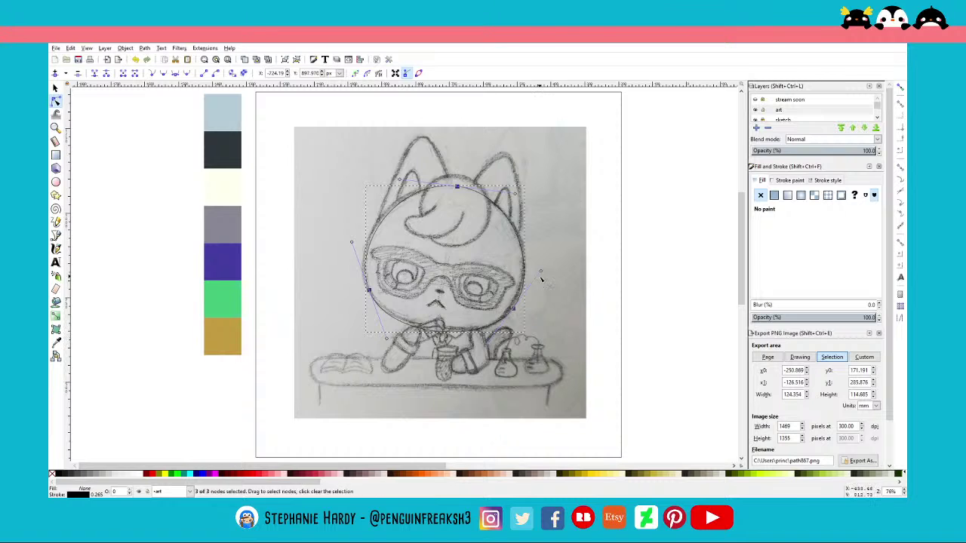
{"action": "left_click_drag", "start_coordinate": [540, 271], "coordinate": [542, 268]}
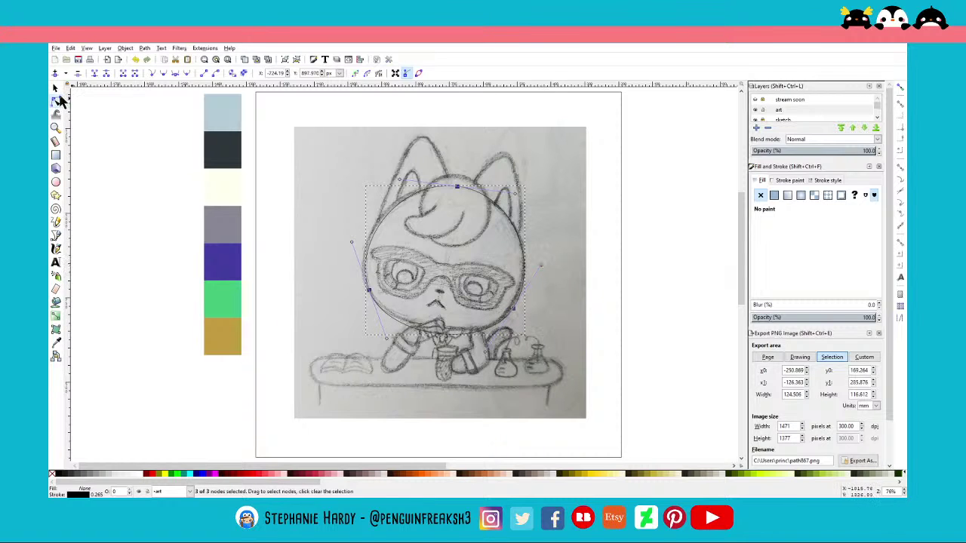
{"action": "left_click", "coordinate": [55, 88]}
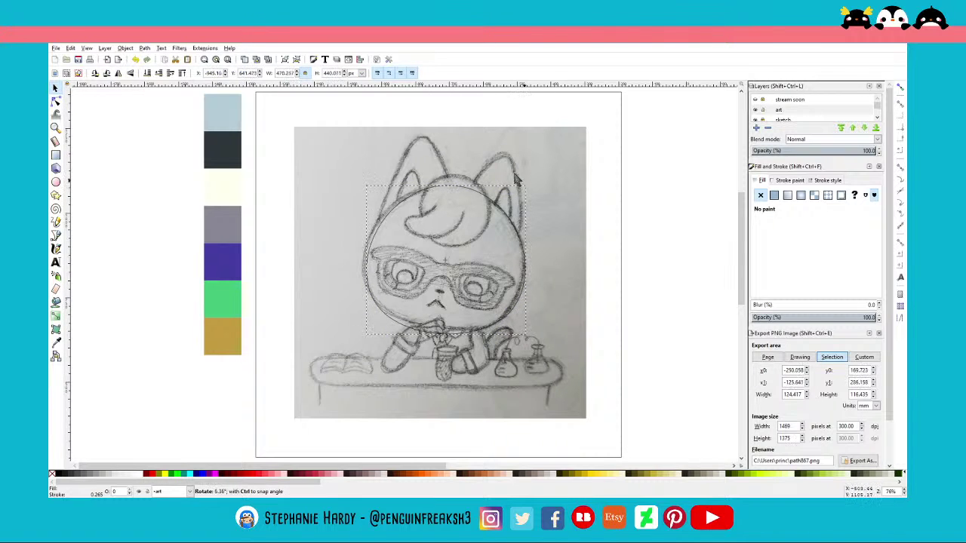
Move the rounded outline to the right of the sketch and pick it for node editing
{"action": "mouse_move", "coordinate": [492, 204]}
{"action": "left_mouse_down"}
{"action": "mouse_move", "coordinate": [675, 222]}
{"action": "mouse_move", "coordinate": [612, 222]}
{"action": "left_mouse_up"}
{"action": "scroll", "coordinate": [634, 227], "scroll_direction": "down", "scroll_amount": 2}
{"action": "scroll", "coordinate": [603, 220], "scroll_direction": "up", "scroll_amount": 3}
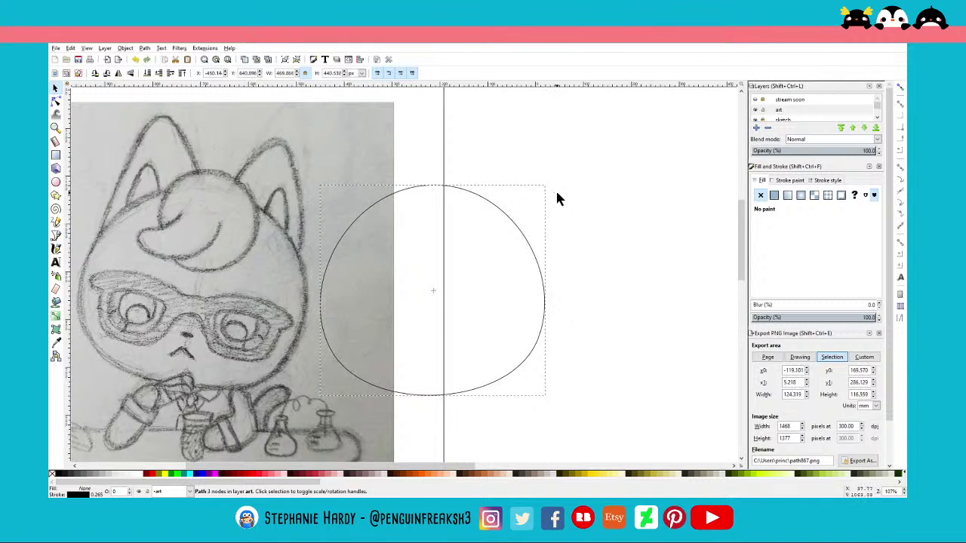
{"action": "left_click", "coordinate": [555, 192]}
{"action": "left_click", "coordinate": [55, 102]}
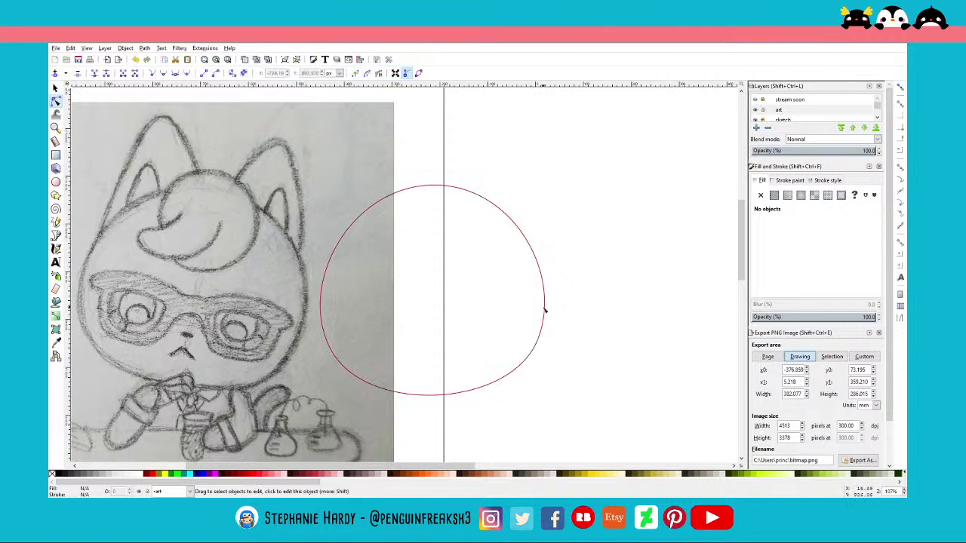
{"action": "left_click", "coordinate": [545, 317]}
Reshape the lower-right node and top curve, centring the top node on the head
{"action": "left_click", "coordinate": [538, 351]}
{"action": "left_click_drag", "start_coordinate": [539, 353], "coordinate": [541, 352]}
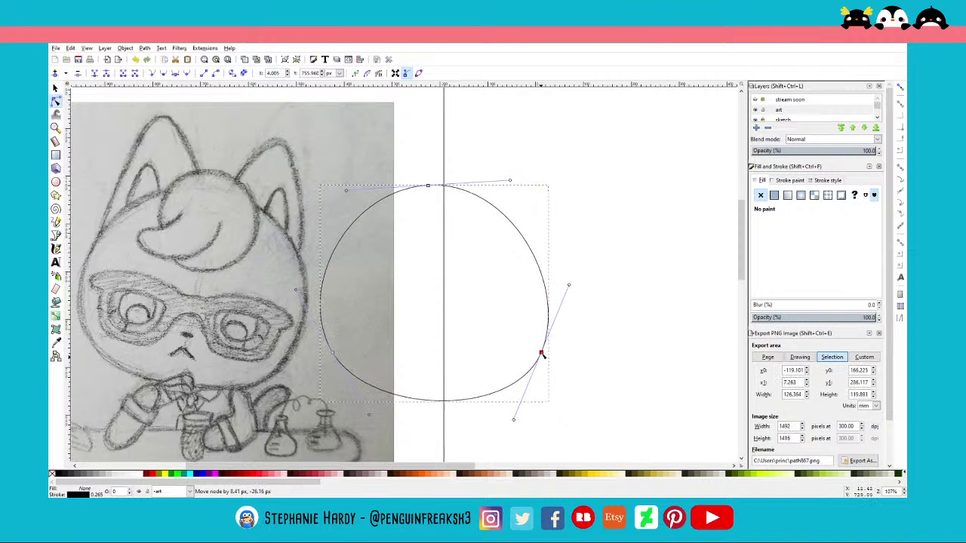
{"action": "left_click_drag", "start_coordinate": [567, 285], "coordinate": [574, 285]}
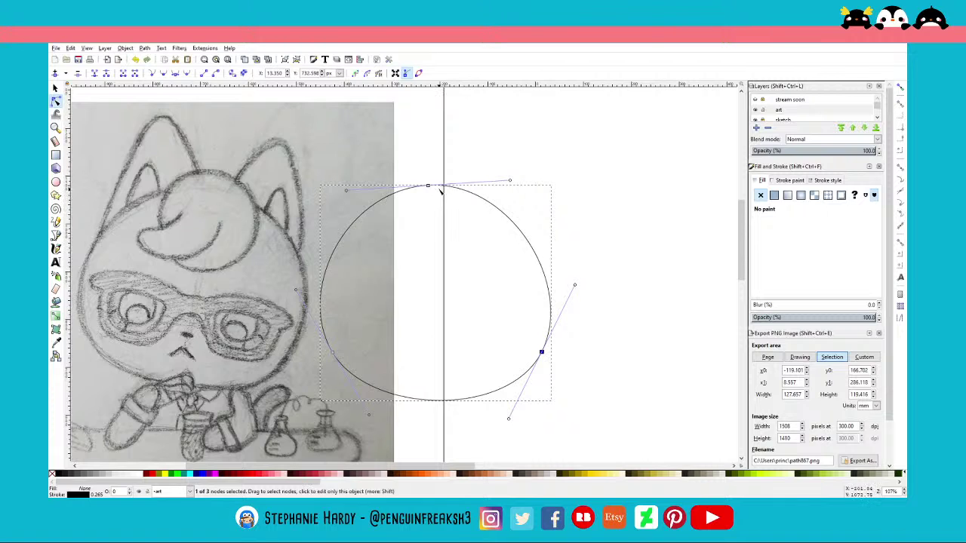
{"action": "left_click_drag", "start_coordinate": [509, 181], "coordinate": [509, 185]}
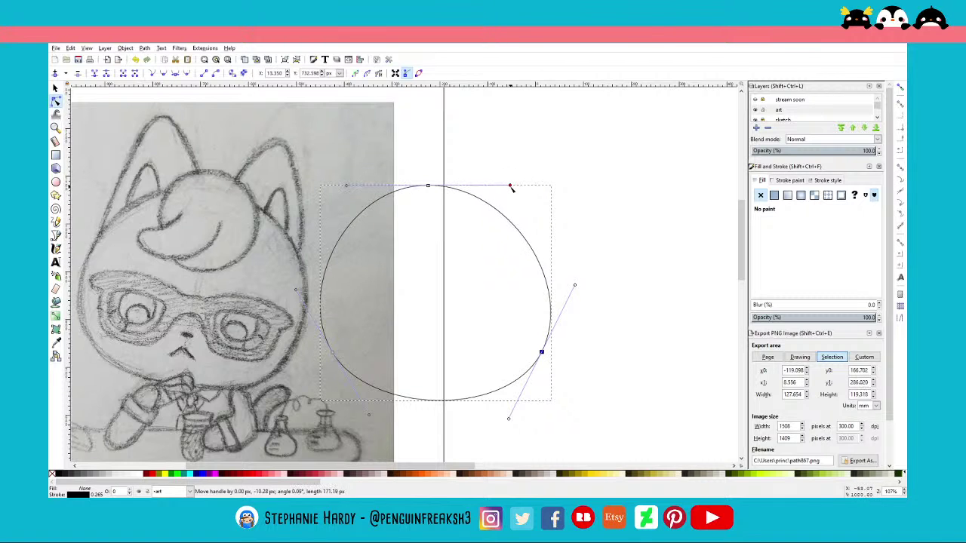
{"action": "left_click_drag", "start_coordinate": [428, 185], "coordinate": [441, 186]}
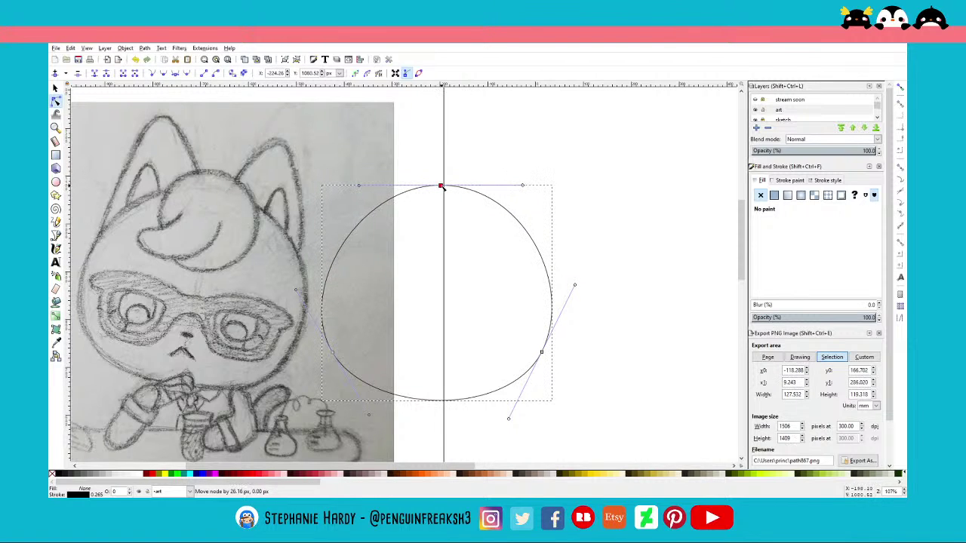
{"action": "left_click_drag", "start_coordinate": [525, 186], "coordinate": [527, 185]}
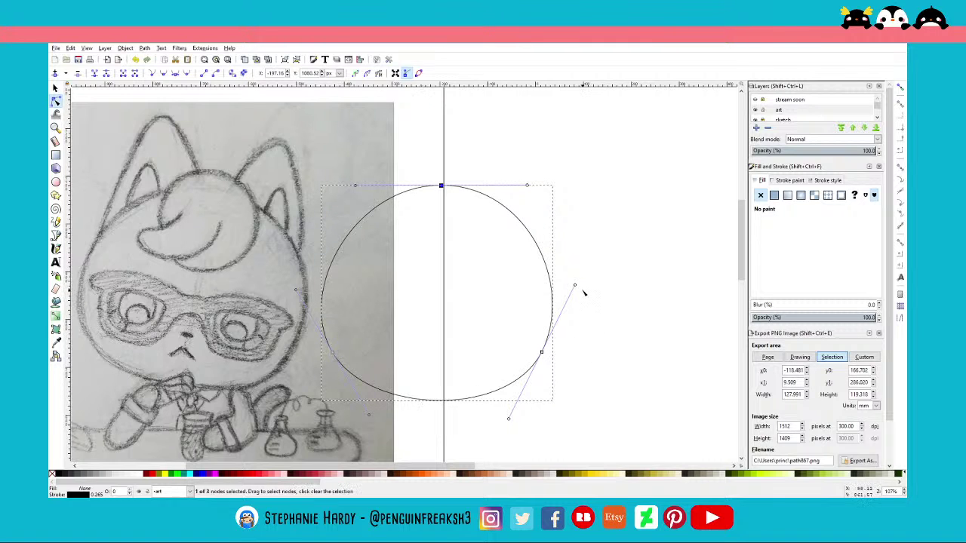
{"action": "left_click_drag", "start_coordinate": [574, 285], "coordinate": [573, 289]}
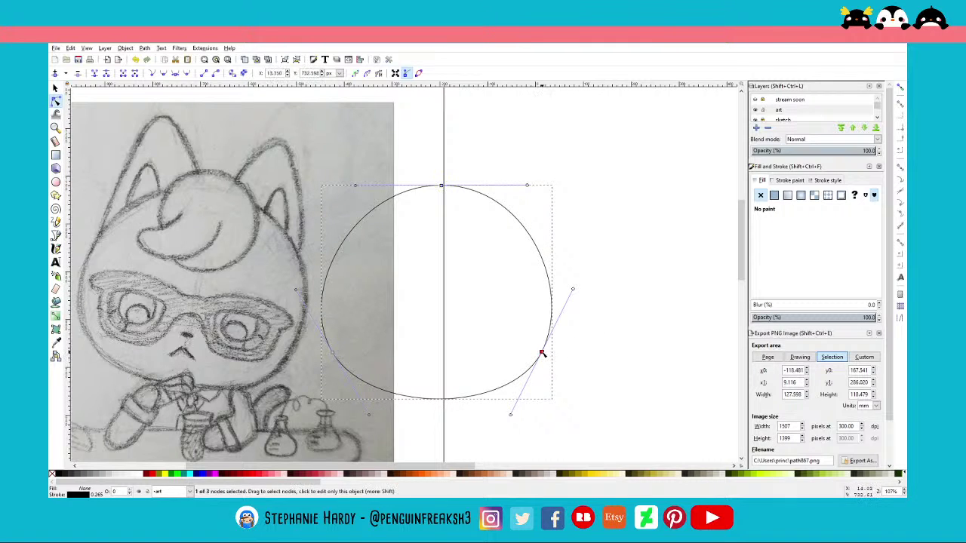
{"action": "left_click_drag", "start_coordinate": [542, 353], "coordinate": [540, 354]}
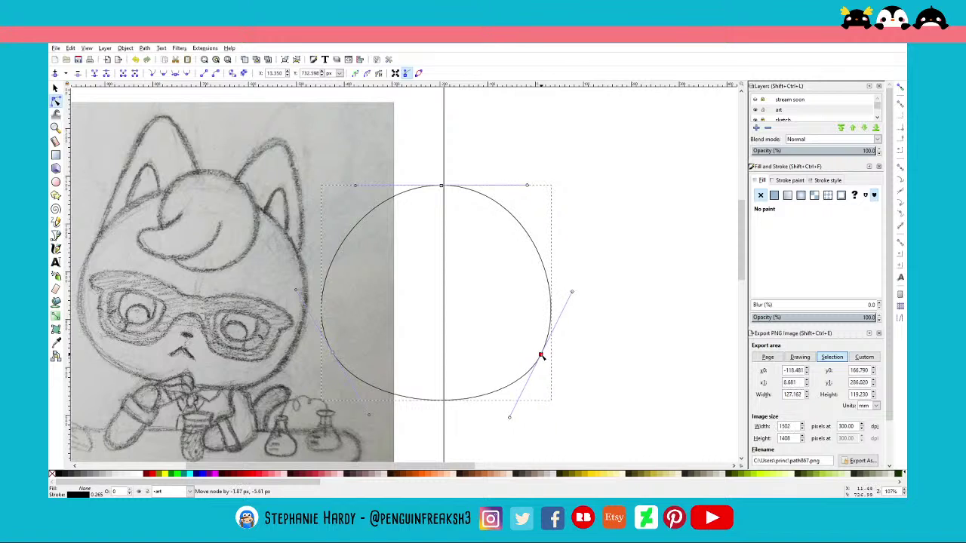
{"action": "left_click_drag", "start_coordinate": [575, 291], "coordinate": [567, 294]}
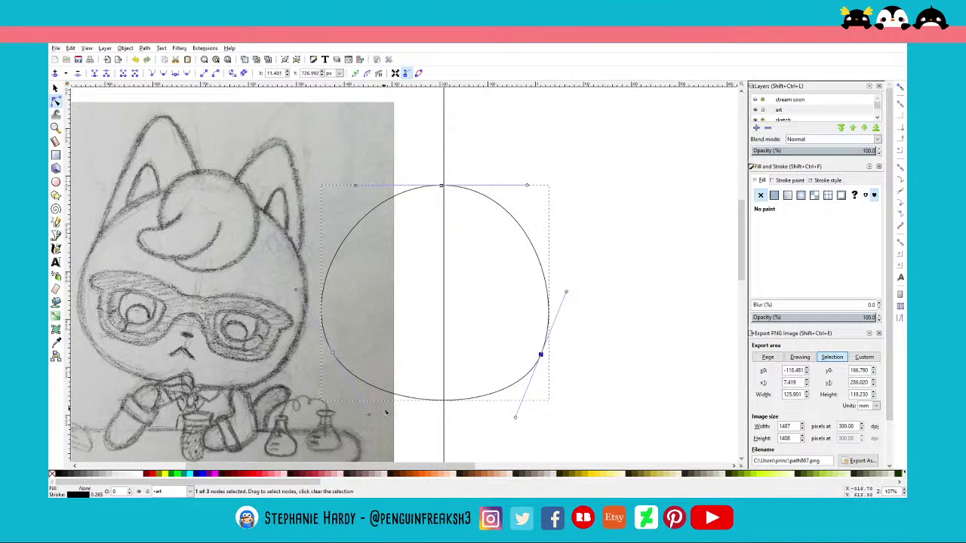
Even out the left side and top-left curve of the head outline with small nudges
{"action": "left_click_drag", "start_coordinate": [368, 414], "coordinate": [362, 420]}
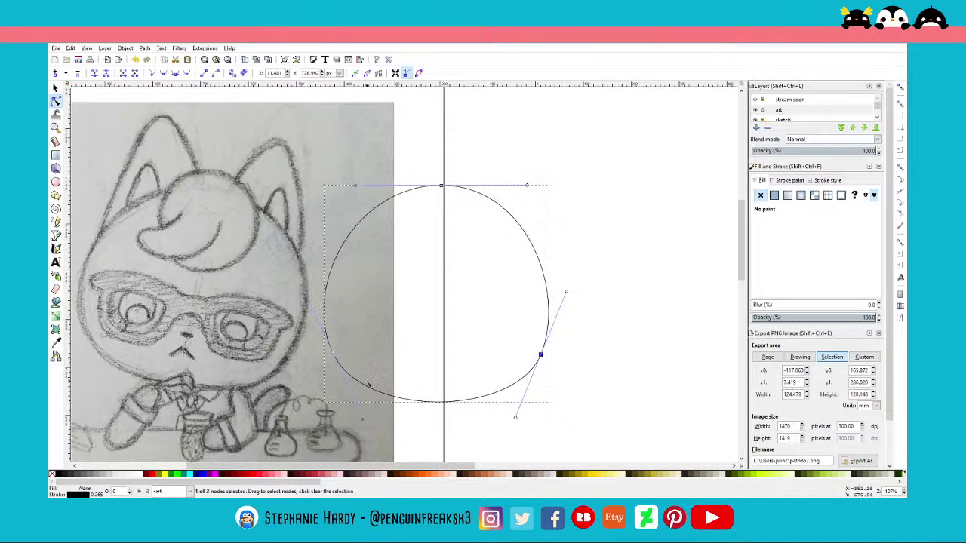
{"action": "left_click_drag", "start_coordinate": [540, 355], "coordinate": [544, 355]}
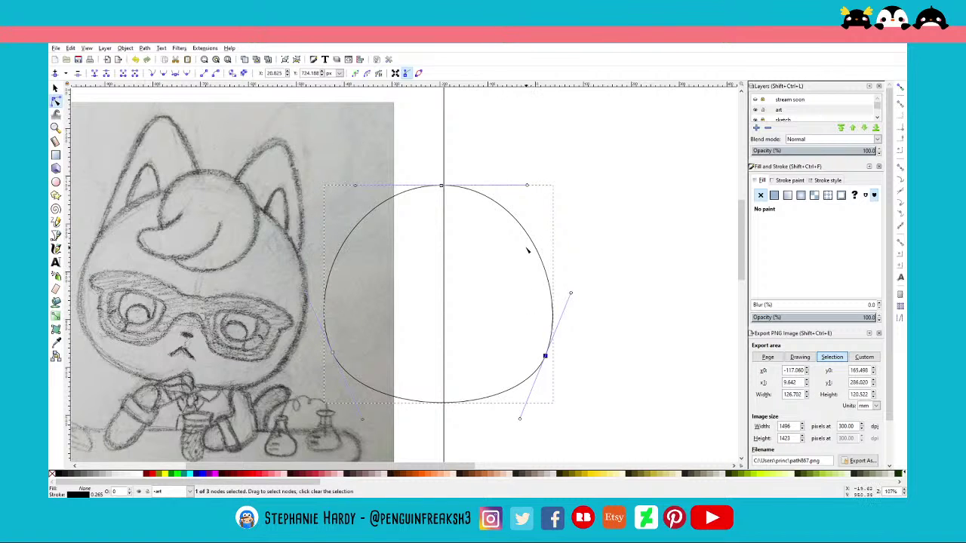
{"action": "left_click_drag", "start_coordinate": [440, 188], "coordinate": [442, 188]}
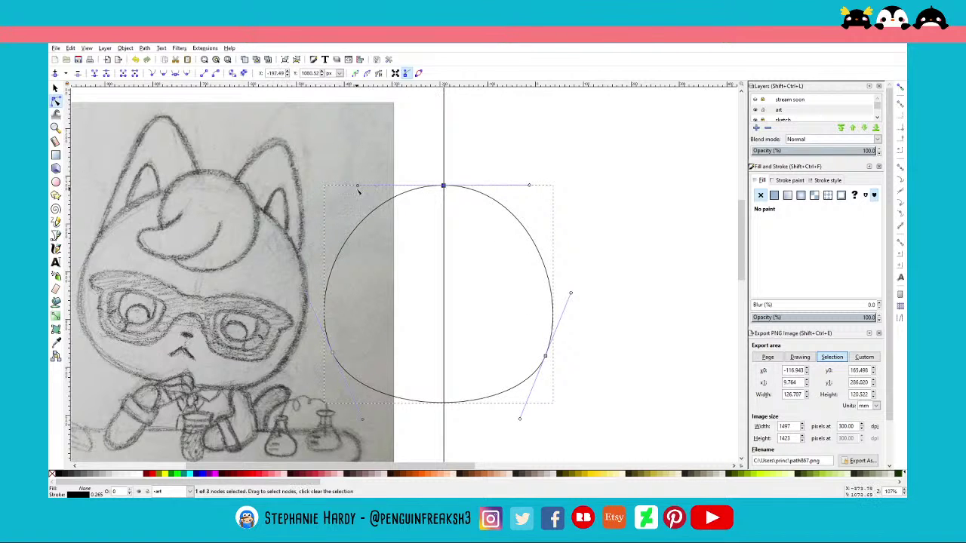
{"action": "left_click_drag", "start_coordinate": [354, 187], "coordinate": [353, 186]}
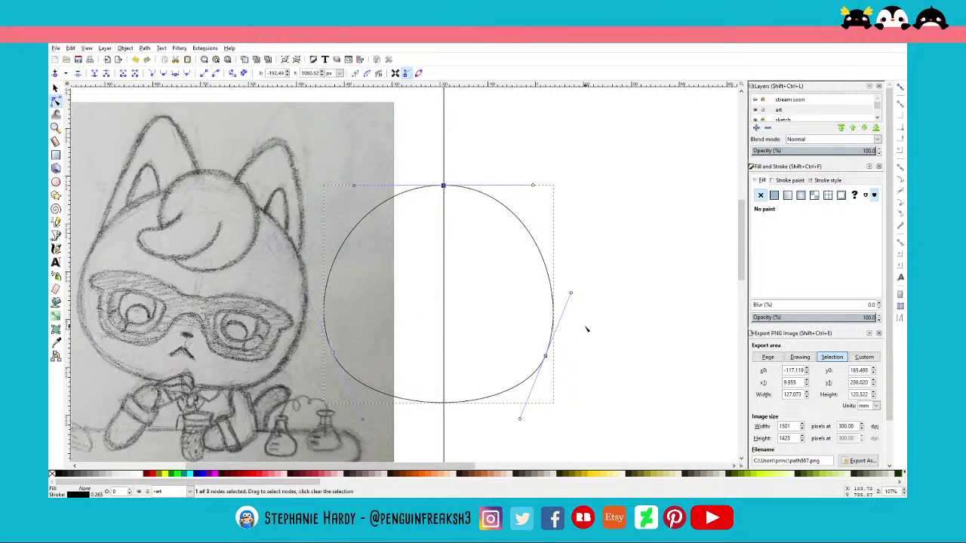
{"action": "scroll", "coordinate": [509, 265], "scroll_direction": "down", "scroll_amount": 2}
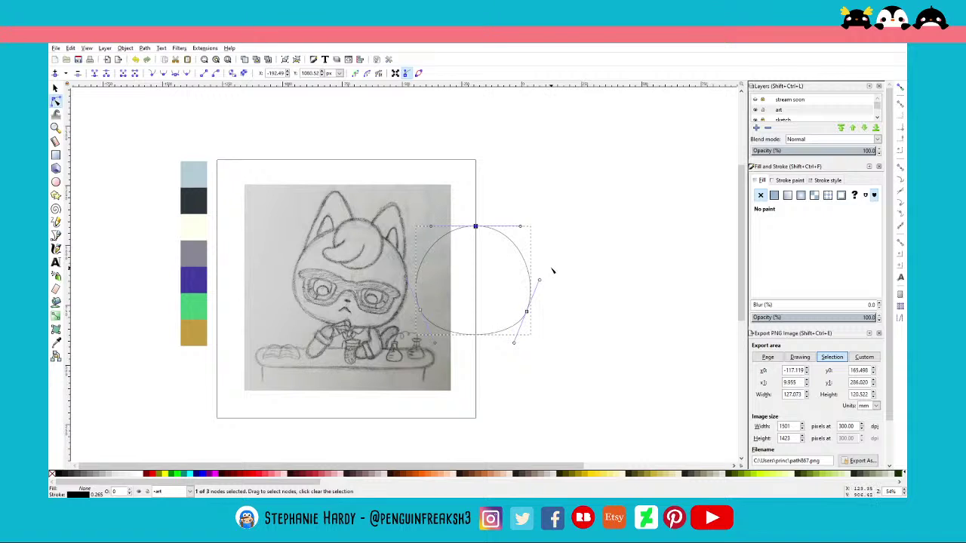
{"action": "left_click", "coordinate": [773, 195]}
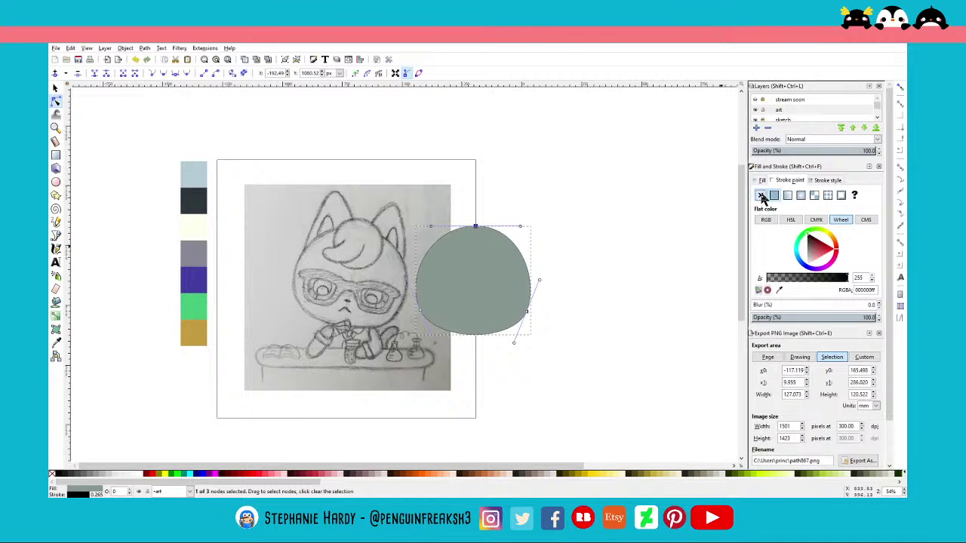
{"action": "left_click", "coordinate": [778, 290]}
{"action": "left_click", "coordinate": [191, 172]}
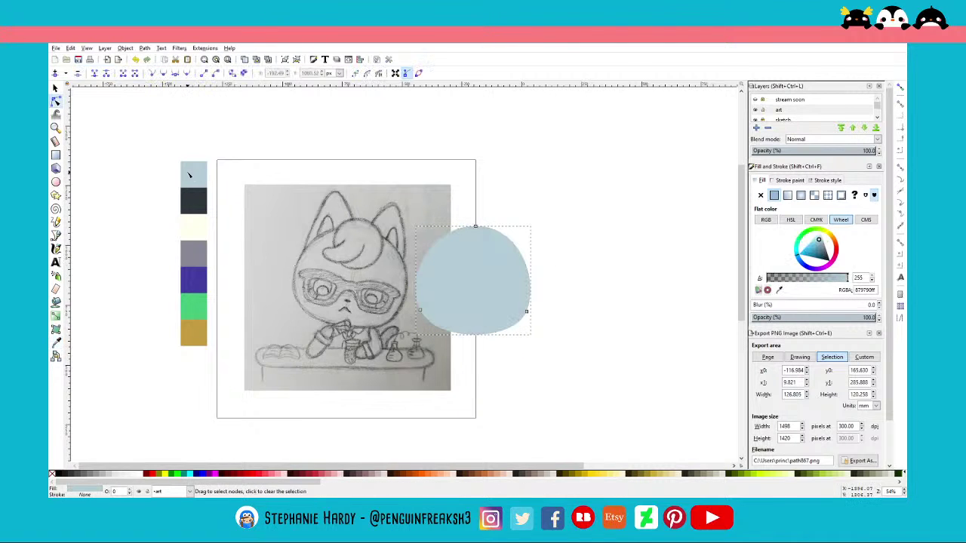
{"action": "left_click", "coordinate": [55, 101]}
{"action": "scroll", "coordinate": [559, 270], "scroll_direction": "up", "scroll_amount": 2}
{"action": "left_click", "coordinate": [396, 186]}
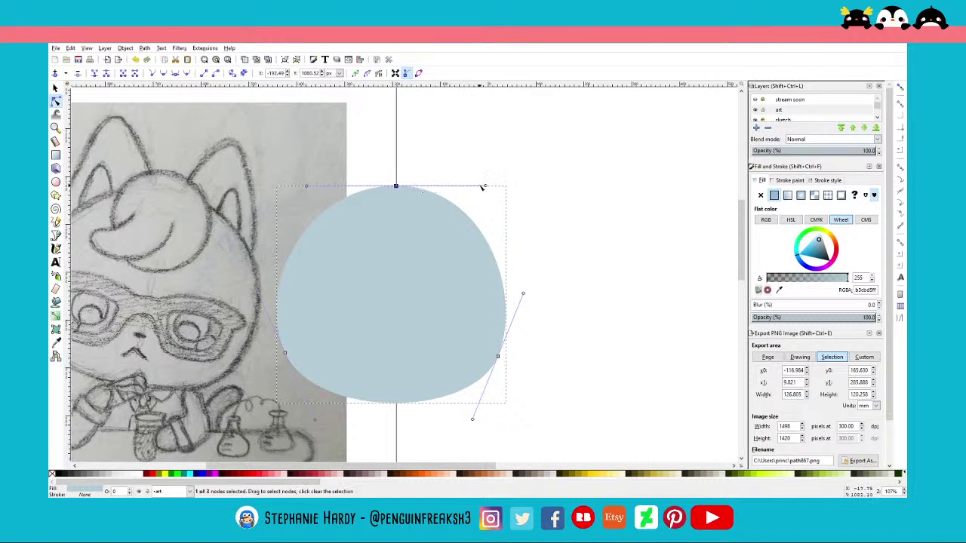
{"action": "left_click_drag", "start_coordinate": [483, 187], "coordinate": [479, 186]}
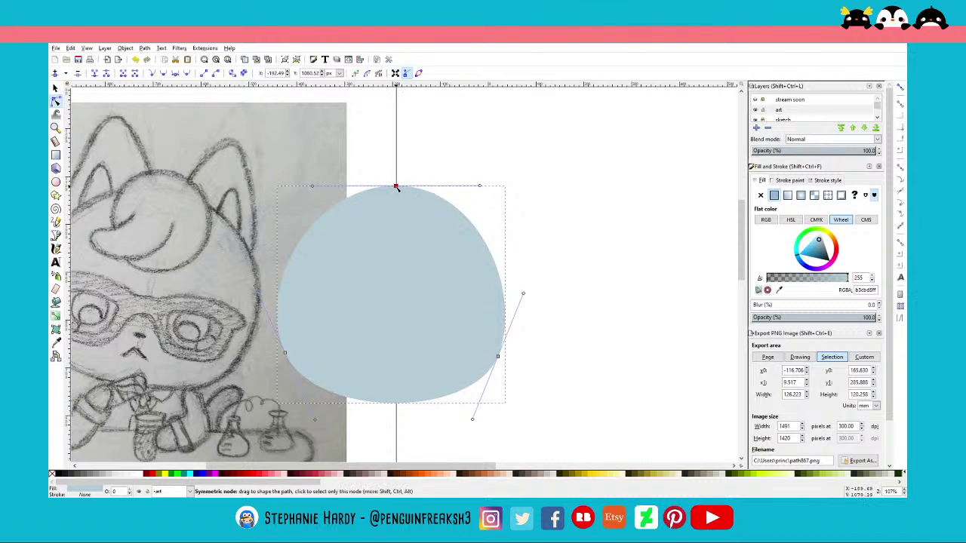
{"action": "left_click_drag", "start_coordinate": [397, 188], "coordinate": [396, 188]}
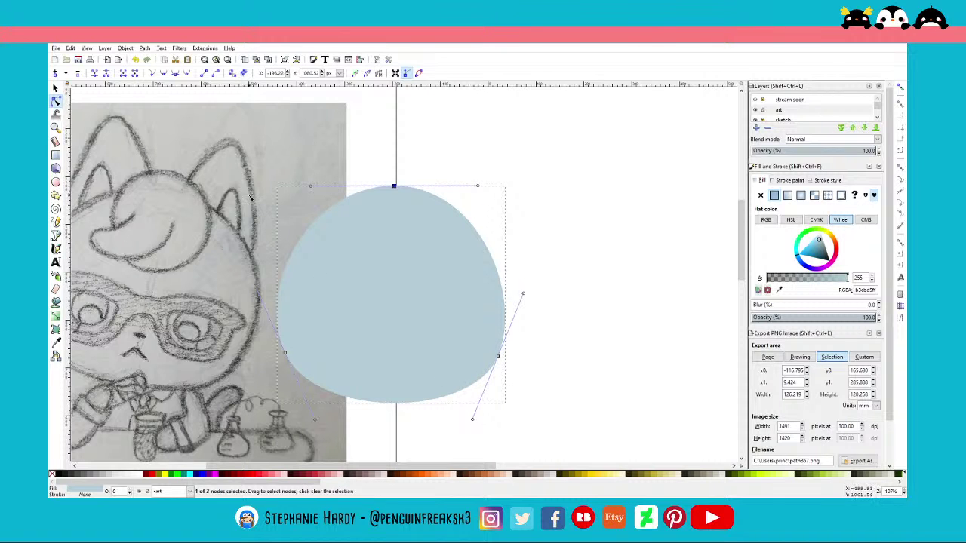
{"action": "left_click", "coordinate": [55, 88]}
{"action": "left_click", "coordinate": [512, 385]}
{"action": "scroll", "coordinate": [521, 332], "scroll_direction": "down", "scroll_amount": 3}
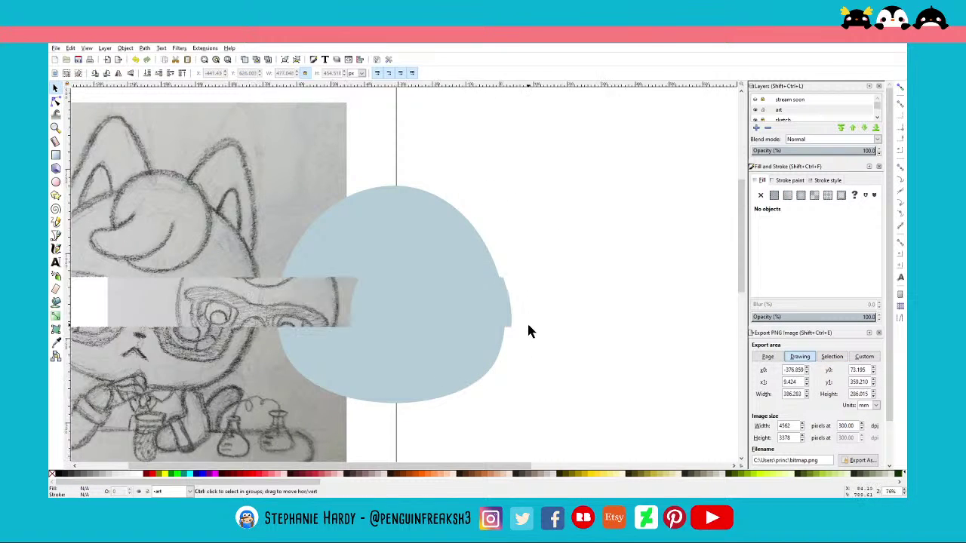
{"action": "scroll", "coordinate": [524, 325], "scroll_direction": "up", "scroll_amount": 1}
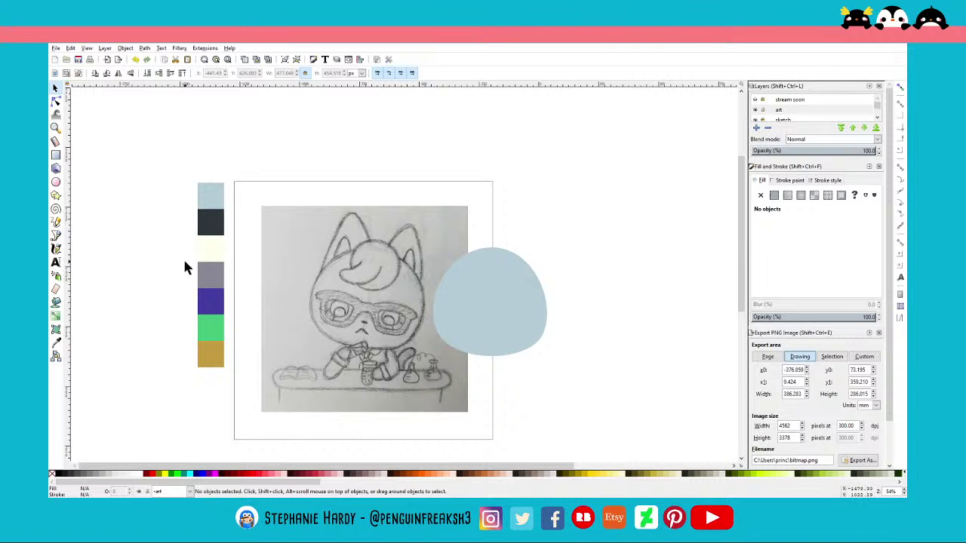
Trace a triangle over the sketch's right ear and curve its outer edge
{"action": "left_click", "coordinate": [55, 236]}
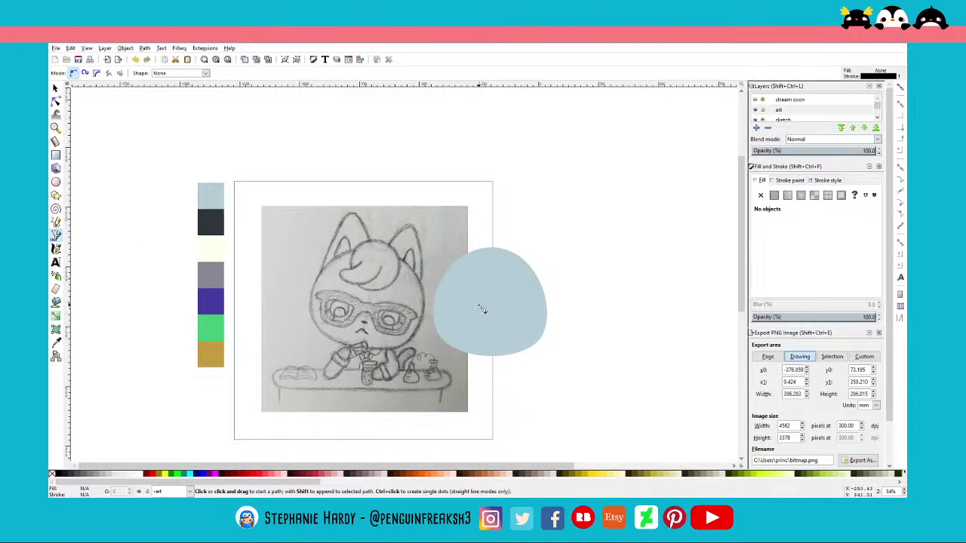
{"action": "scroll", "coordinate": [494, 298], "scroll_direction": "up", "scroll_amount": 1}
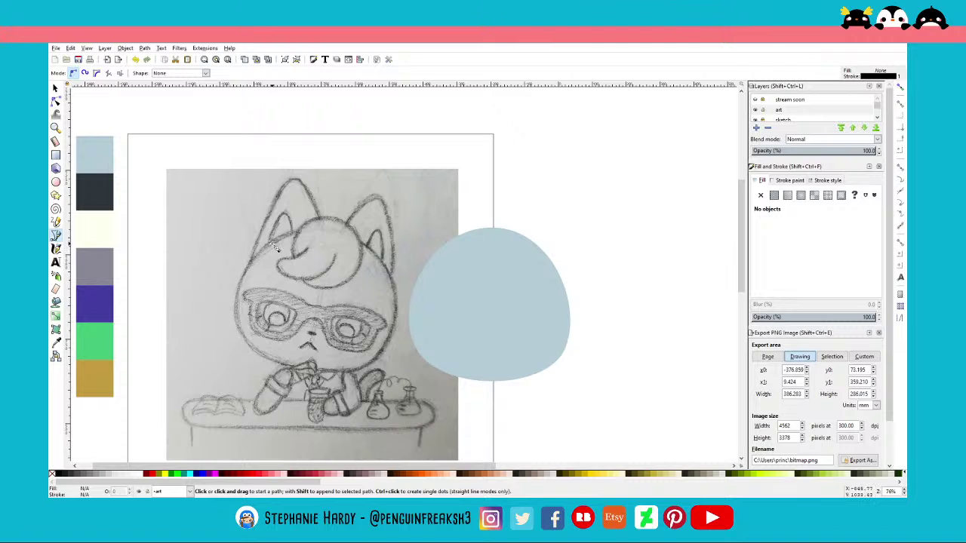
{"action": "left_click", "coordinate": [343, 233]}
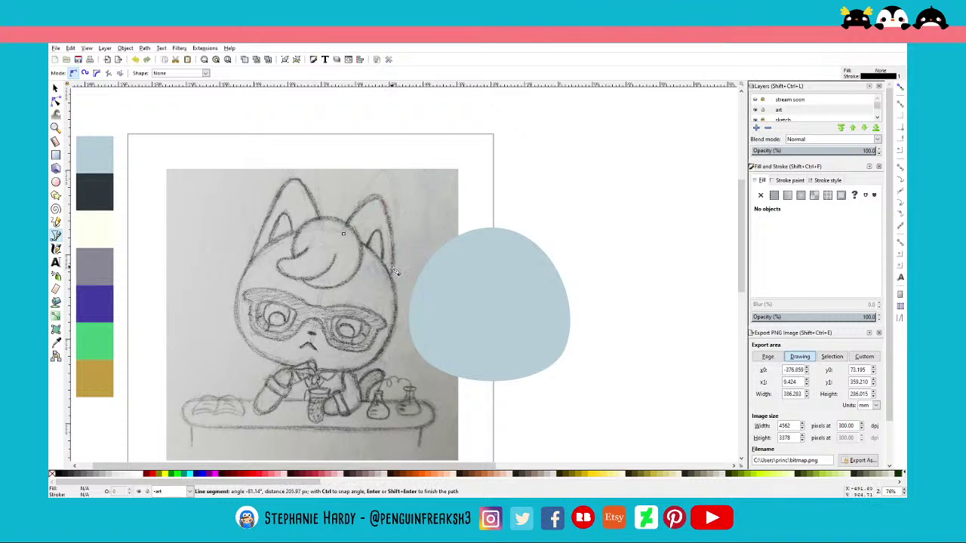
{"action": "left_click", "coordinate": [390, 272]}
{"action": "left_click", "coordinate": [377, 199]}
{"action": "left_click", "coordinate": [343, 233]}
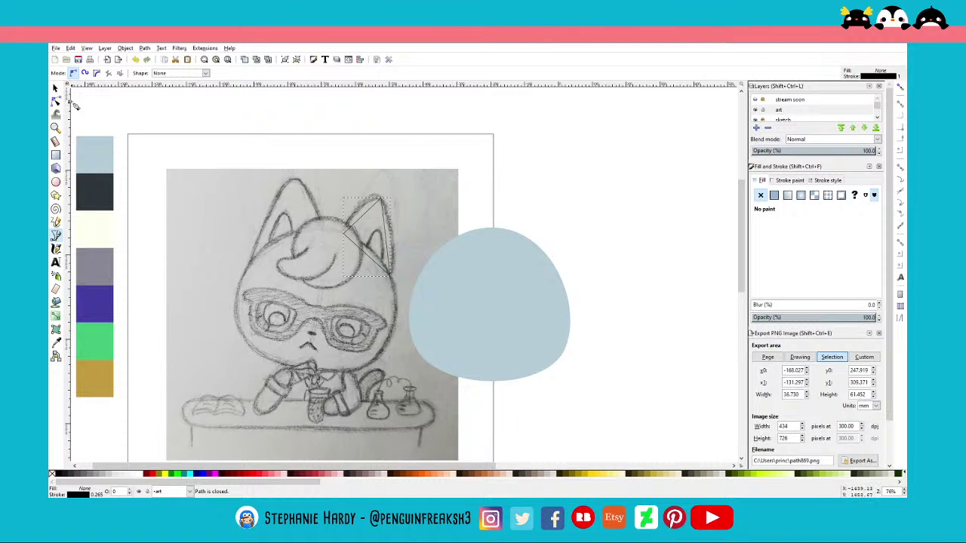
{"action": "left_click", "coordinate": [55, 100]}
{"action": "left_click", "coordinate": [379, 199]}
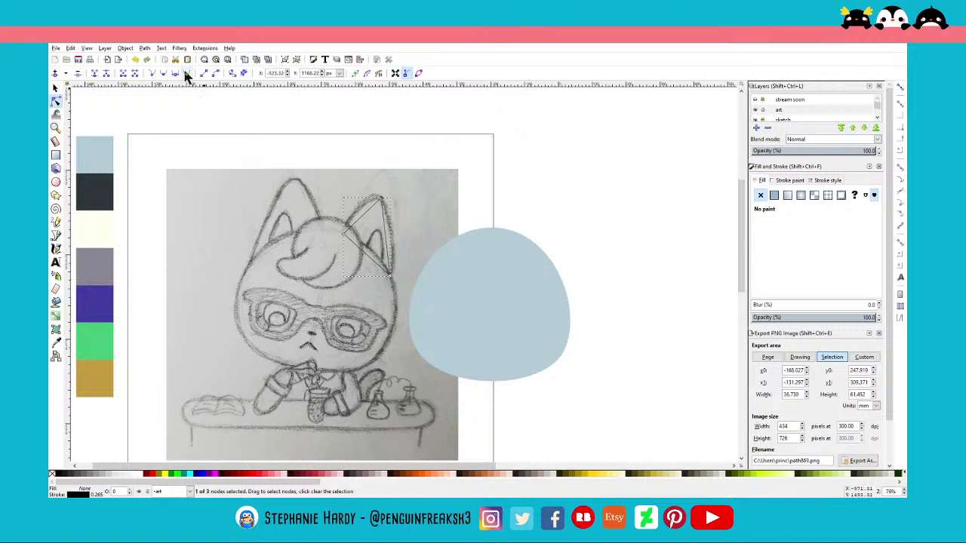
{"action": "left_click_drag", "start_coordinate": [403, 208], "coordinate": [397, 204]}
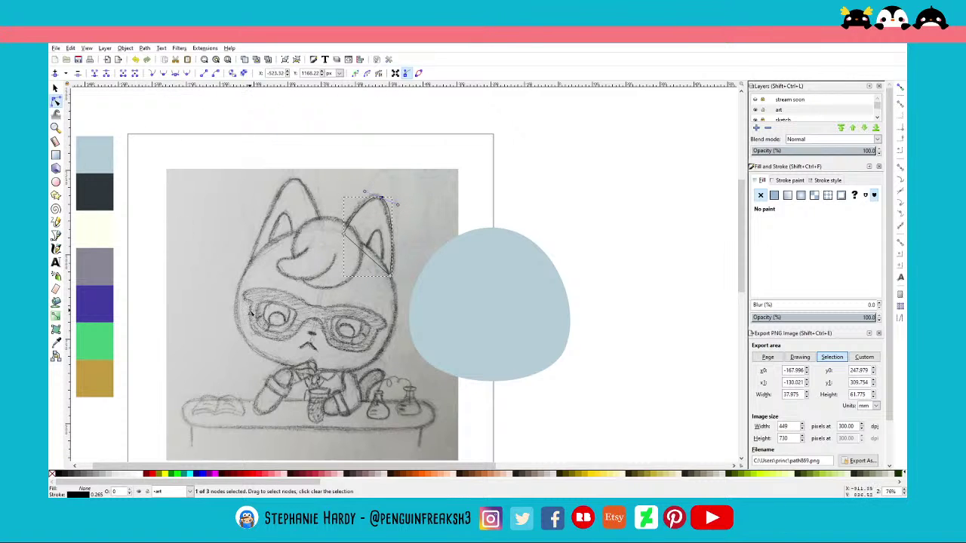
Fill the ear with the dark grey swatch and place it tilted on the head's upper right
{"action": "left_click", "coordinate": [774, 194]}
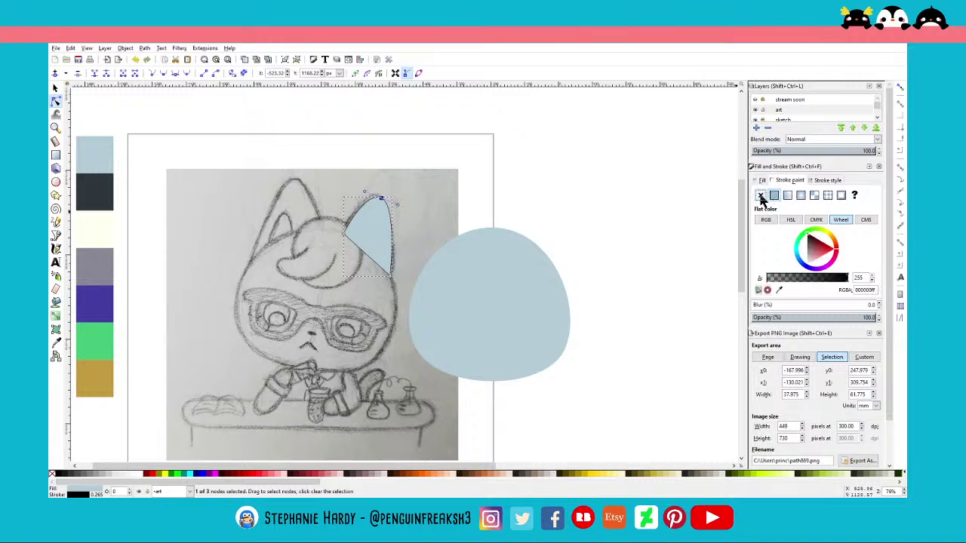
{"action": "left_click", "coordinate": [779, 290]}
{"action": "left_click", "coordinate": [94, 194]}
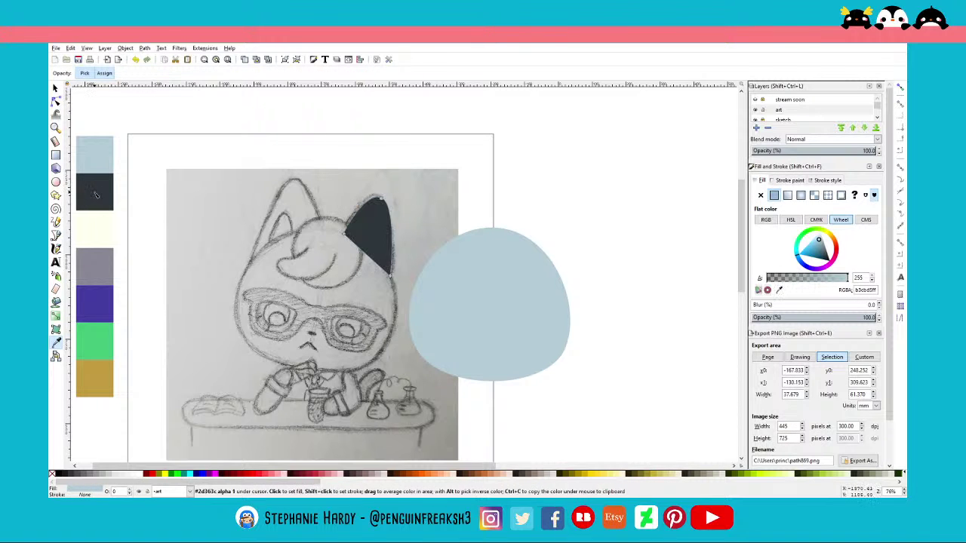
{"action": "left_click", "coordinate": [55, 88]}
{"action": "left_click_drag", "start_coordinate": [376, 231], "coordinate": [542, 231]}
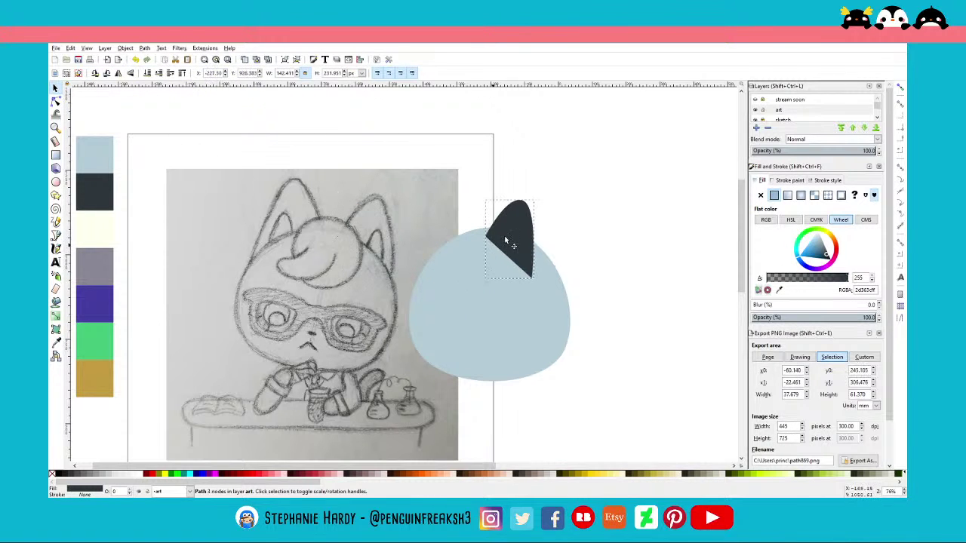
{"action": "left_click_drag", "start_coordinate": [560, 190], "coordinate": [560, 187]}
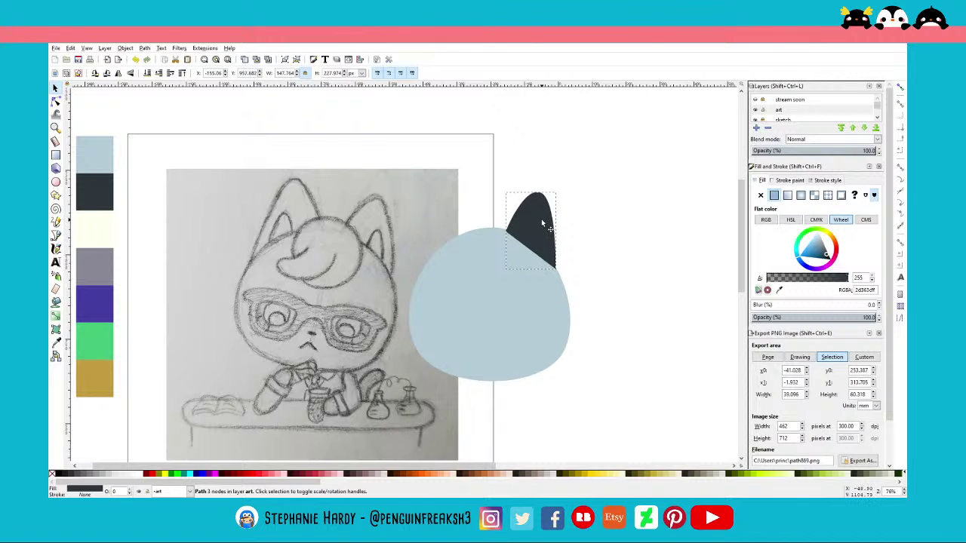
{"action": "left_click_drag", "start_coordinate": [542, 228], "coordinate": [541, 220]}
Scale a copy of the dark ear down to about 65%
{"action": "scroll", "coordinate": [333, 236], "scroll_direction": "down", "scroll_amount": 2}
{"action": "scroll", "coordinate": [452, 242], "scroll_direction": "up", "scroll_amount": 2}
{"action": "left_click", "coordinate": [430, 226]}
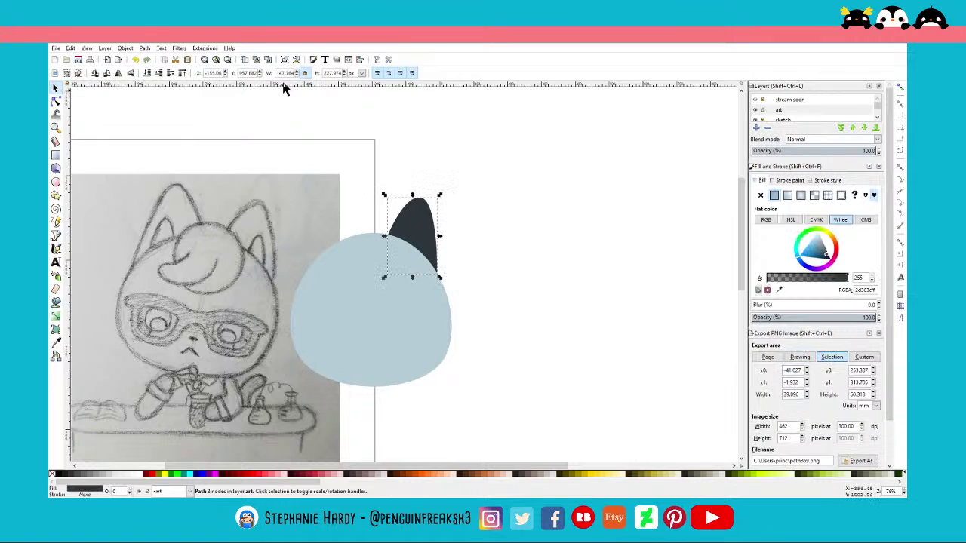
{"action": "left_click_drag", "start_coordinate": [439, 196], "coordinate": [427, 262]}
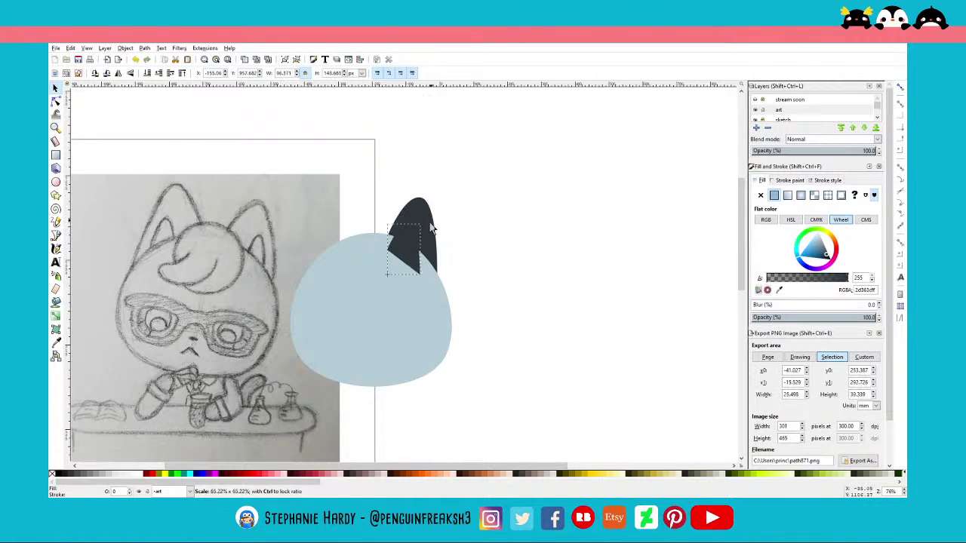
Fill the small ear copy pink (#FFAAAA), shrink it and nest it inside the dark ear
{"action": "scroll", "coordinate": [610, 261], "scroll_direction": "down", "scroll_amount": 2}
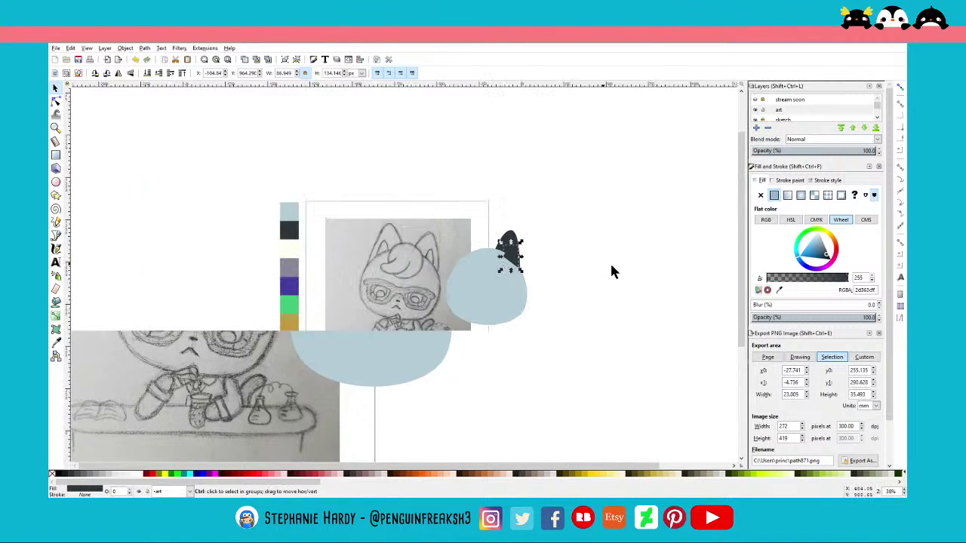
{"action": "key", "text": "d"}
{"action": "scroll", "coordinate": [528, 264], "scroll_direction": "up", "scroll_amount": 2}
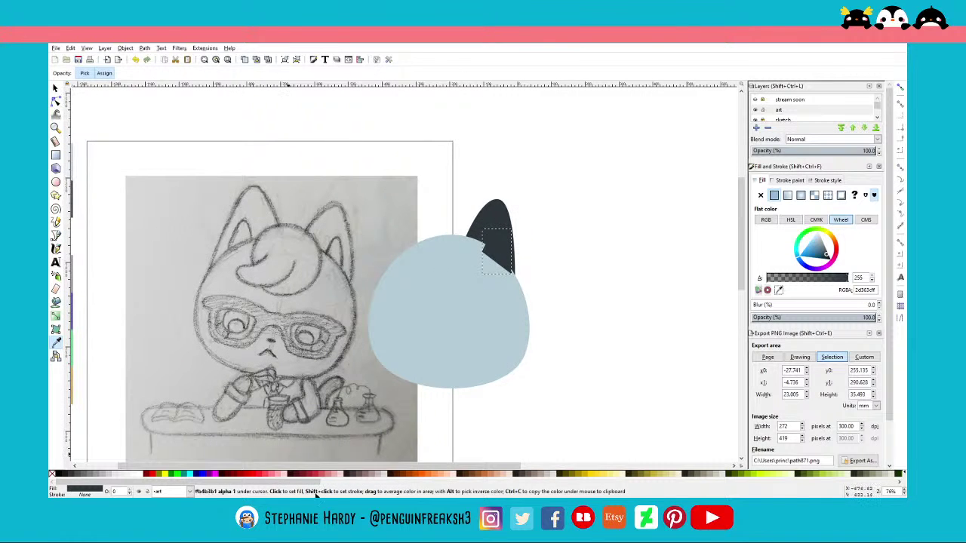
{"action": "left_click", "coordinate": [278, 476]}
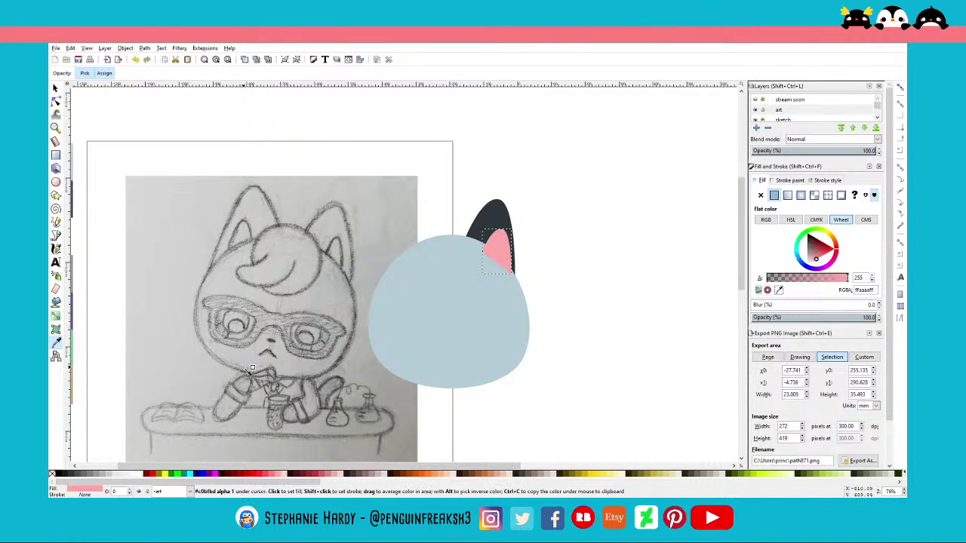
{"action": "left_click", "coordinate": [55, 87]}
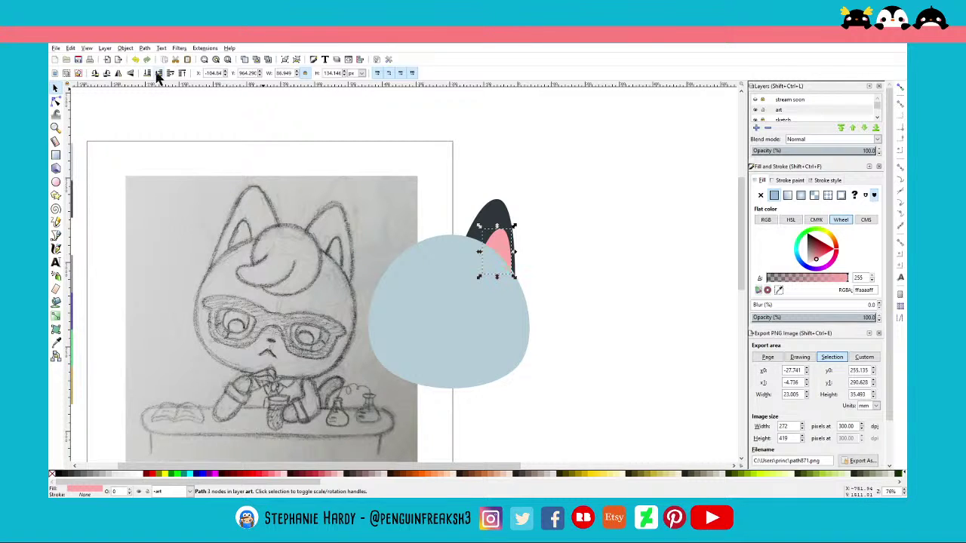
{"action": "scroll", "coordinate": [542, 240], "scroll_direction": "up", "scroll_amount": 2, "text": "ctrl"}
{"action": "left_click_drag", "start_coordinate": [480, 209], "coordinate": [457, 219]}
{"action": "left_click_drag", "start_coordinate": [457, 255], "coordinate": [458, 240]}
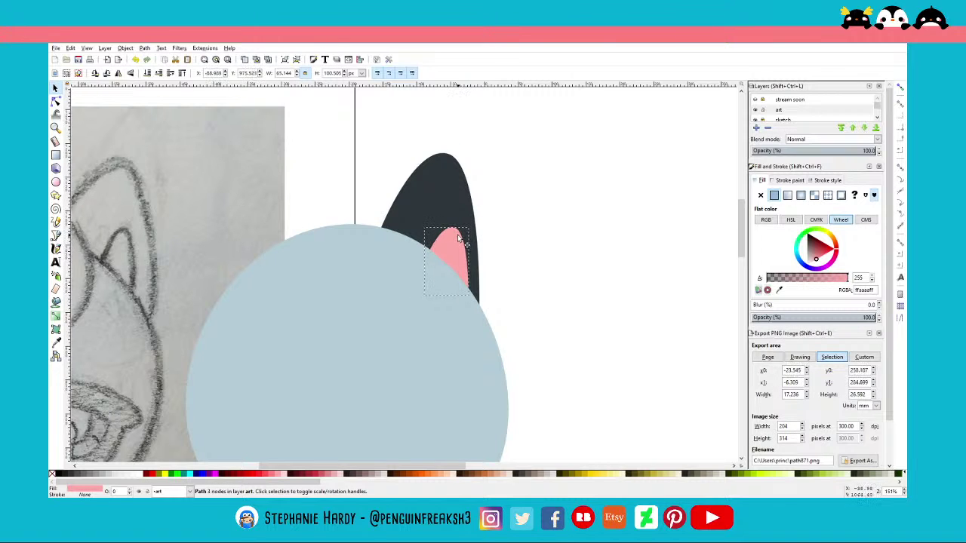
{"action": "left_click", "coordinate": [516, 241]}
{"action": "scroll", "coordinate": [498, 241], "scroll_direction": "down", "scroll_amount": 2, "text": "ctrl"}
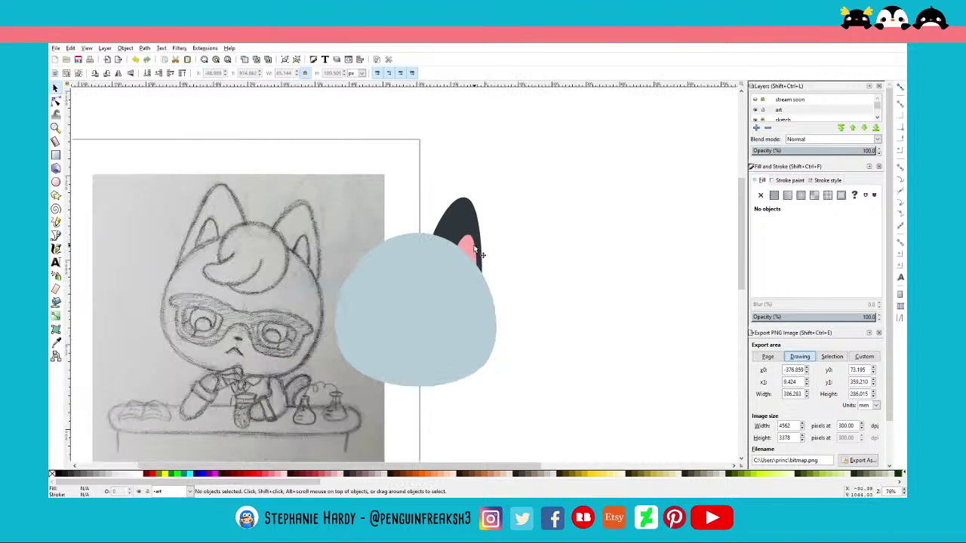
Duplicate both ear shapes, flip the copy horizontally and place it on the head's upper left
{"action": "left_click", "coordinate": [475, 252]}
{"action": "key", "text": "Home"}
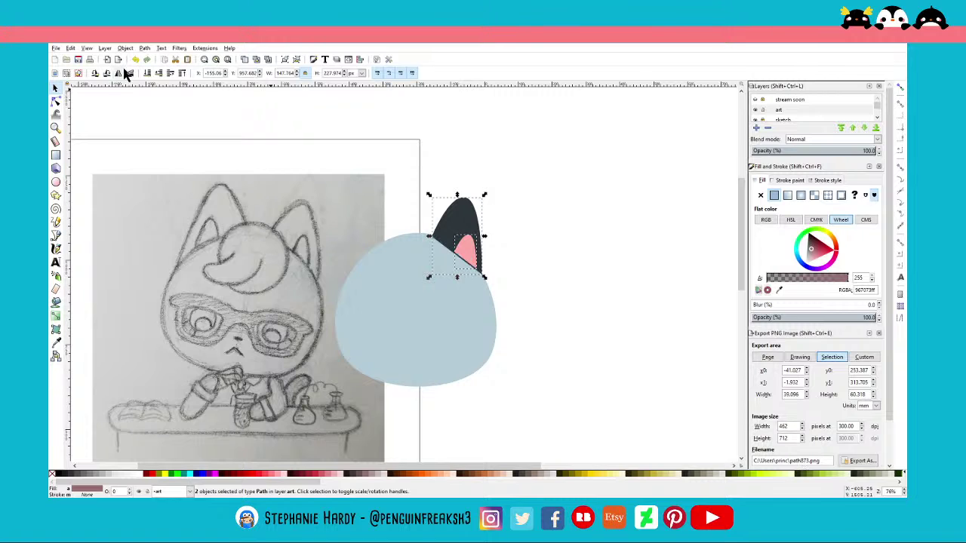
{"action": "key", "text": "ctrl+d"}
{"action": "left_click", "coordinate": [119, 73]}
{"action": "left_click_drag", "start_coordinate": [460, 240], "coordinate": [380, 240]}
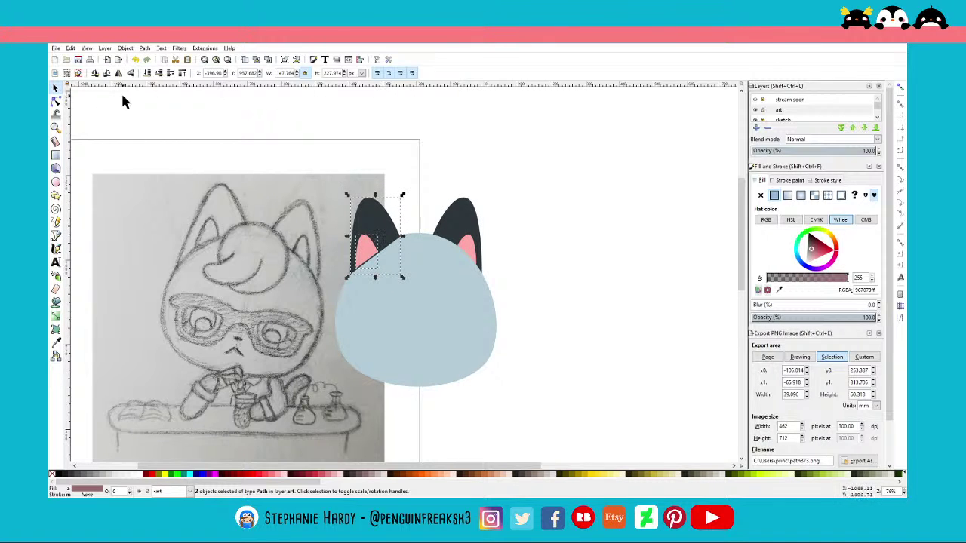
{"action": "scroll", "coordinate": [503, 244], "scroll_direction": "up", "scroll_amount": 1}
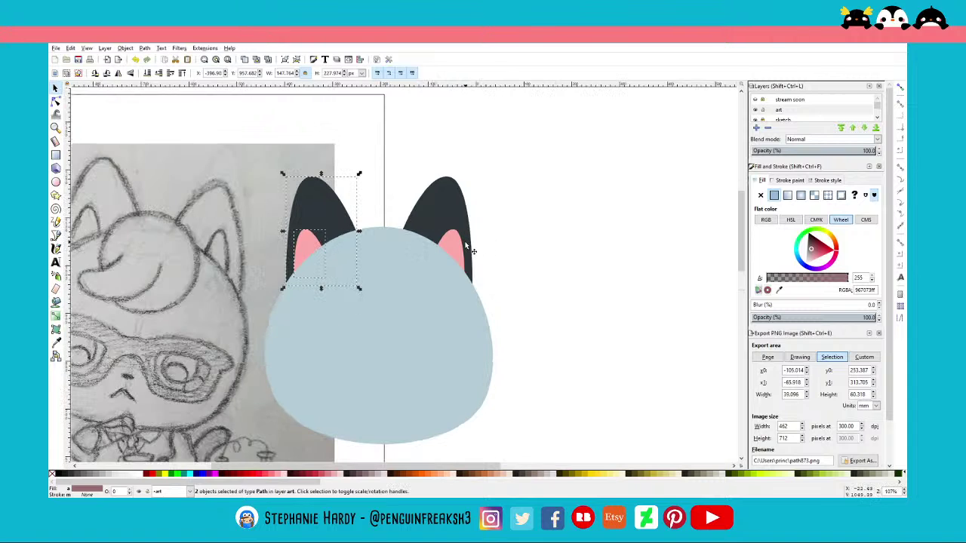
{"action": "left_click_drag", "start_coordinate": [347, 240], "coordinate": [323, 218]}
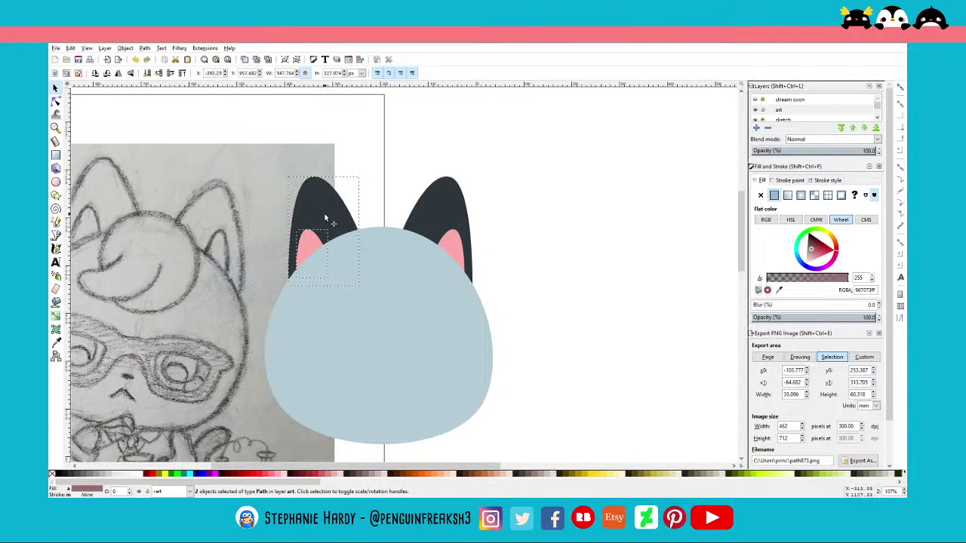
{"action": "left_click", "coordinate": [520, 286]}
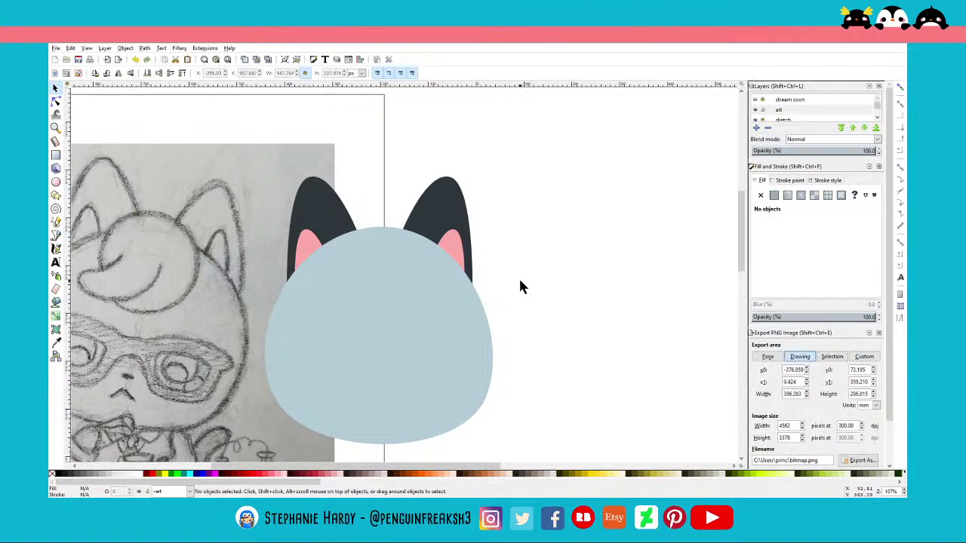
{"action": "scroll", "coordinate": [412, 244], "scroll_direction": "down", "scroll_amount": 1}
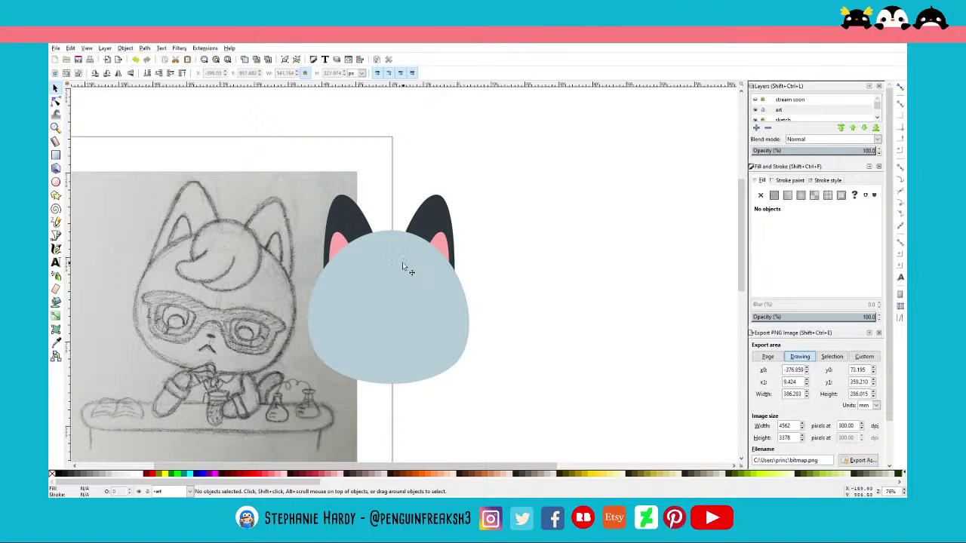
Draw a closed triangle outline over the sketched hair tuft
{"action": "left_click", "coordinate": [56, 236]}
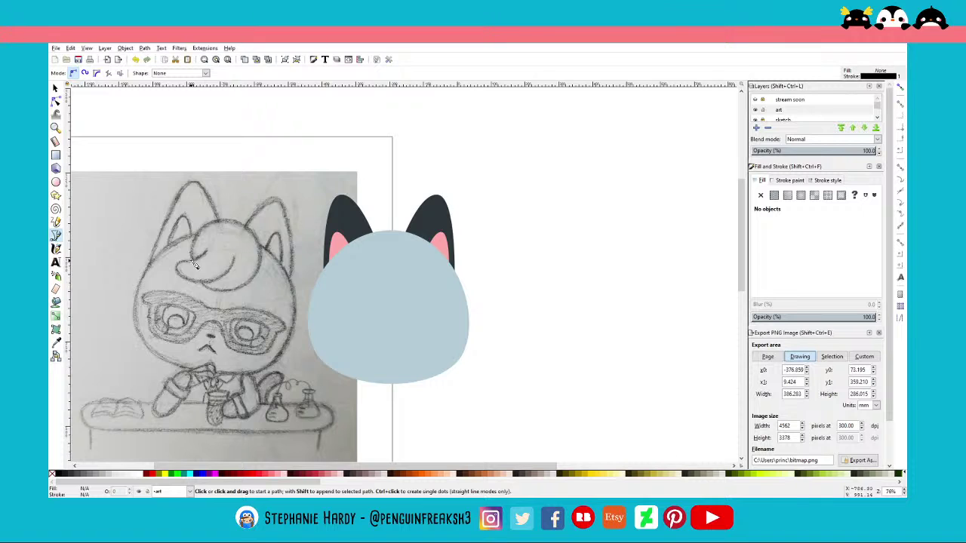
{"action": "scroll", "coordinate": [271, 276], "scroll_direction": "down", "scroll_amount": 2}
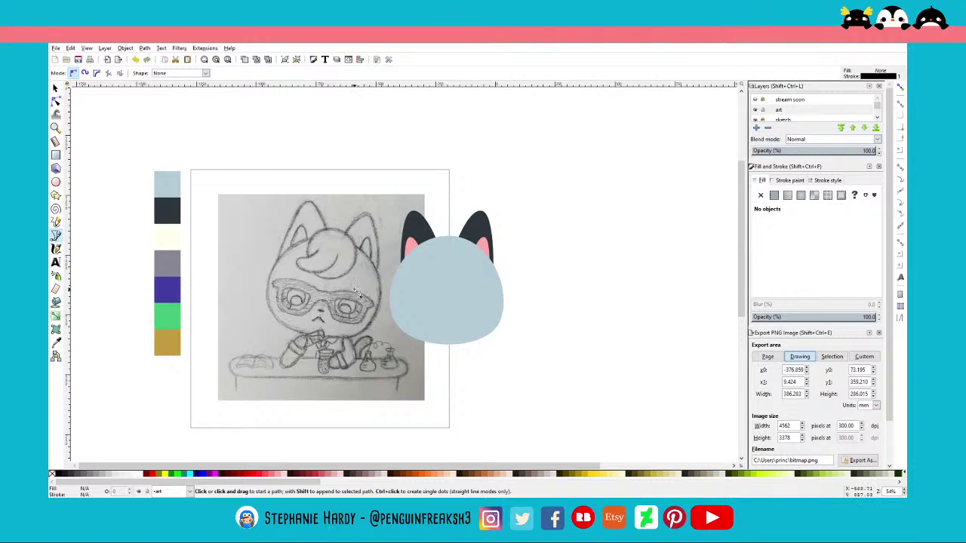
{"action": "scroll", "coordinate": [356, 292], "scroll_direction": "up", "scroll_amount": 2}
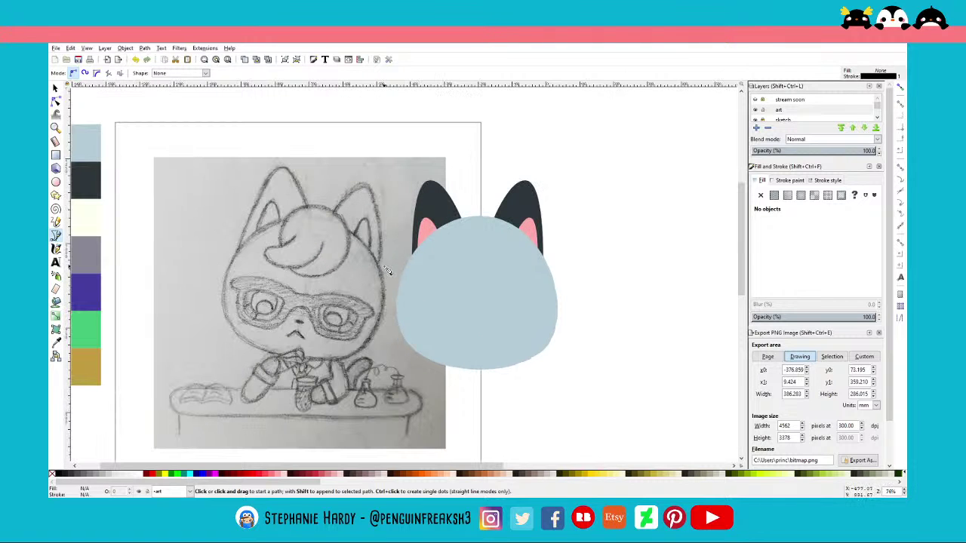
{"action": "left_click", "coordinate": [280, 245]}
{"action": "left_click", "coordinate": [346, 223]}
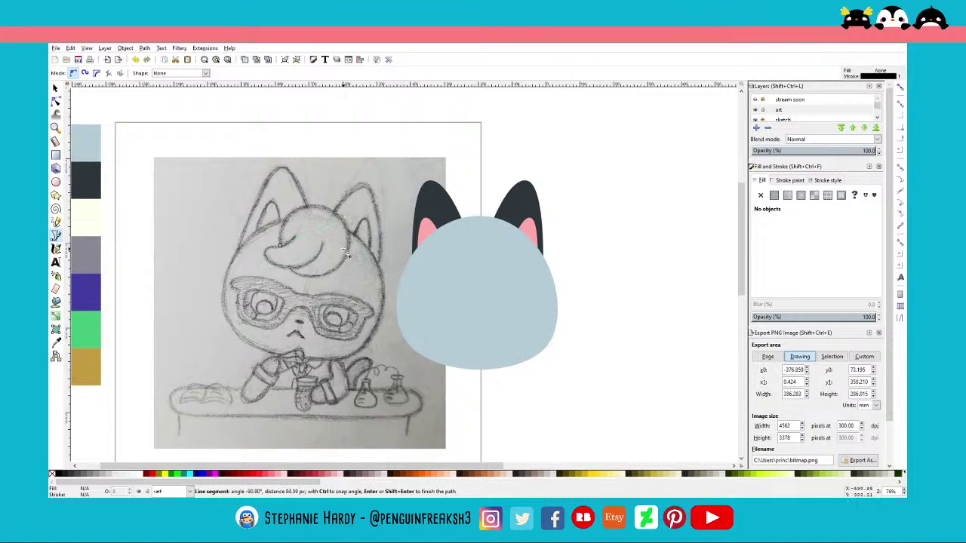
{"action": "left_click", "coordinate": [294, 273]}
{"action": "left_click", "coordinate": [280, 245]}
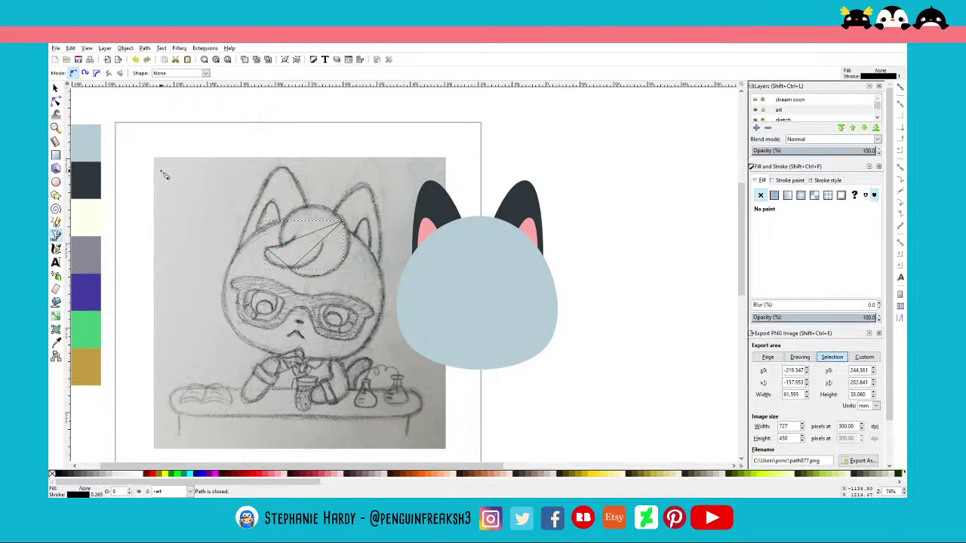
Turn the tuft's edges into curves and bend them outward to match the sketch
{"action": "left_click", "coordinate": [55, 103]}
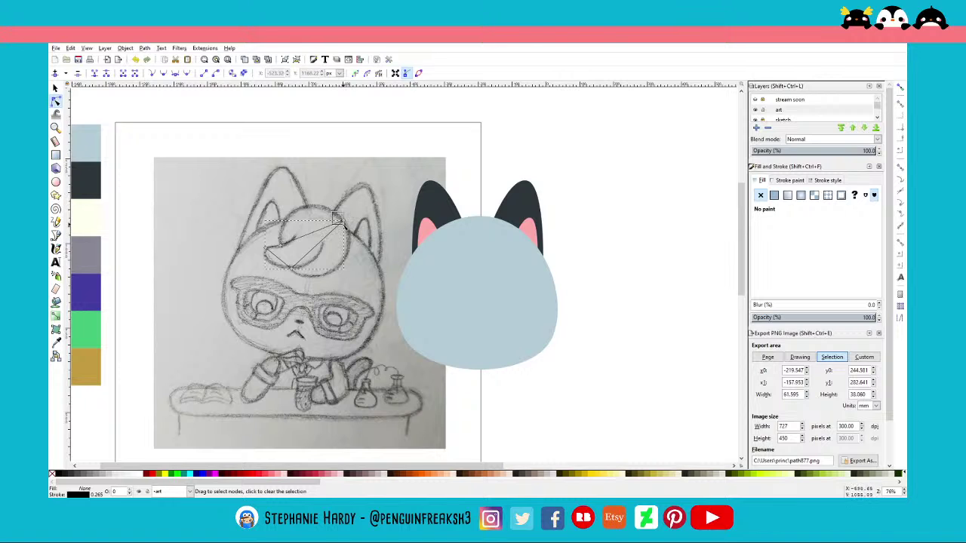
{"action": "left_click", "coordinate": [175, 73]}
{"action": "left_click", "coordinate": [262, 249]}
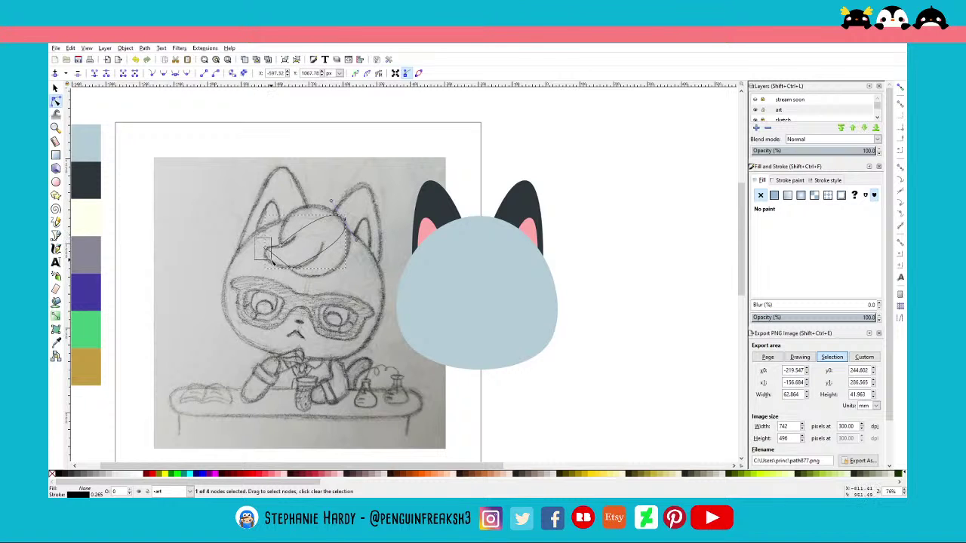
{"action": "mouse_move", "coordinate": [270, 254]}
{"action": "left_mouse_down"}
{"action": "mouse_move", "coordinate": [264, 247]}
{"action": "mouse_move", "coordinate": [265, 256]}
{"action": "left_mouse_up"}
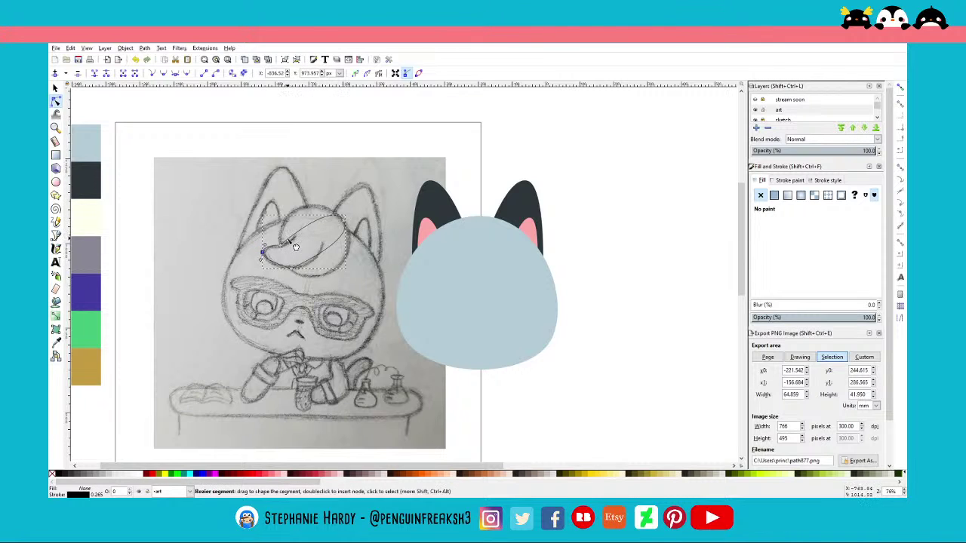
{"action": "mouse_move", "coordinate": [294, 243]}
{"action": "left_mouse_down"}
{"action": "mouse_move", "coordinate": [280, 231]}
{"action": "mouse_move", "coordinate": [277, 198]}
{"action": "left_mouse_up"}
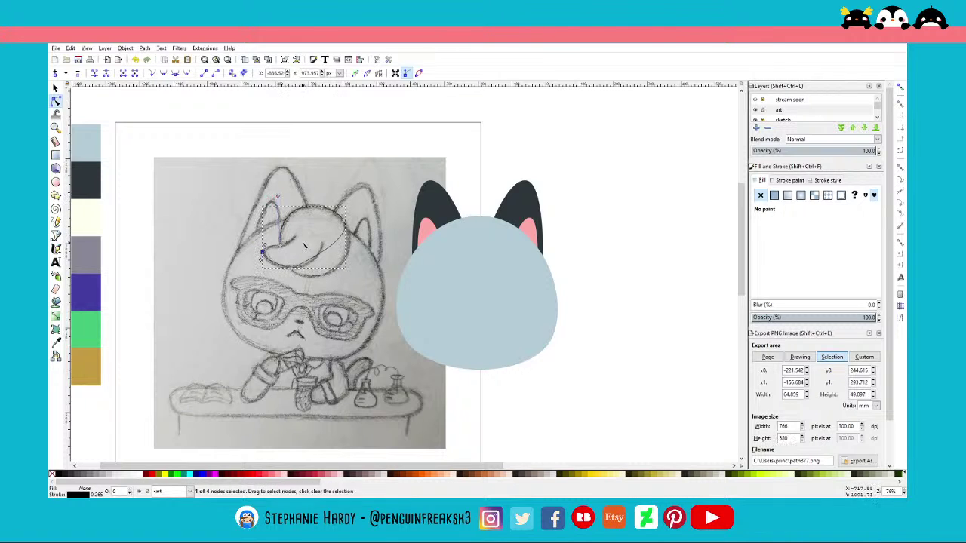
{"action": "mouse_move", "coordinate": [312, 279]}
{"action": "left_mouse_down"}
{"action": "mouse_move", "coordinate": [349, 228]}
{"action": "mouse_move", "coordinate": [336, 202]}
{"action": "left_mouse_up"}
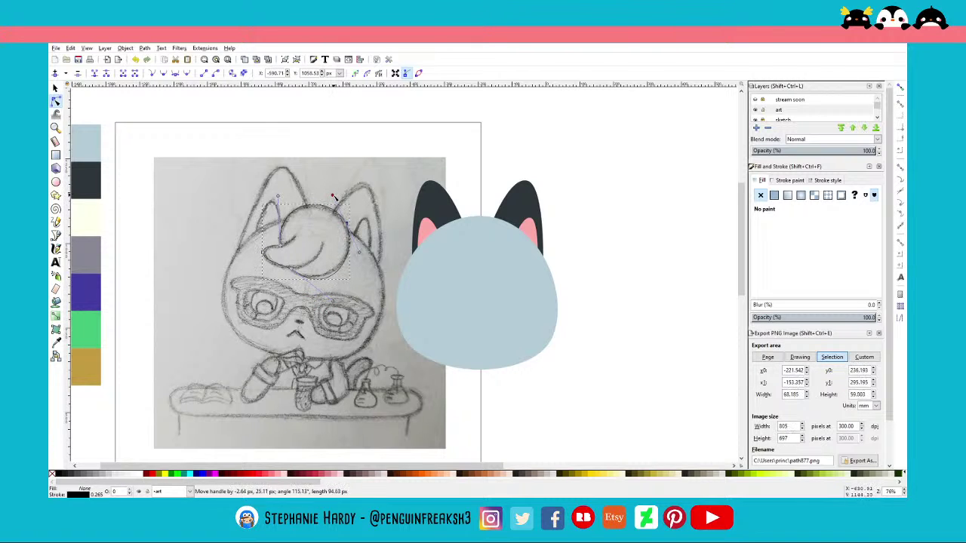
{"action": "left_click_drag", "start_coordinate": [334, 303], "coordinate": [315, 287]}
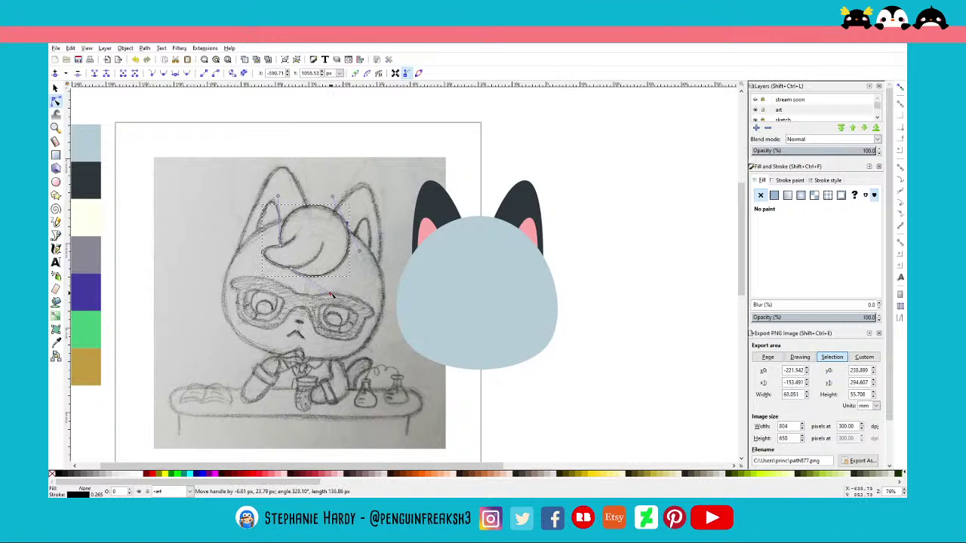
Refine the tuft's top-left edge and inner curl bends to follow the sketch
{"action": "left_click_drag", "start_coordinate": [278, 196], "coordinate": [276, 203]}
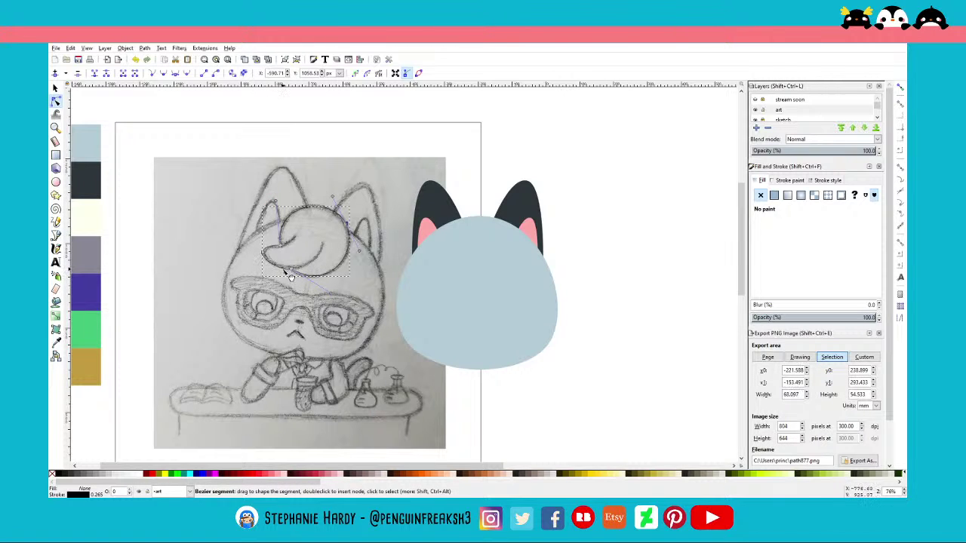
{"action": "left_click_drag", "start_coordinate": [291, 273], "coordinate": [277, 275]}
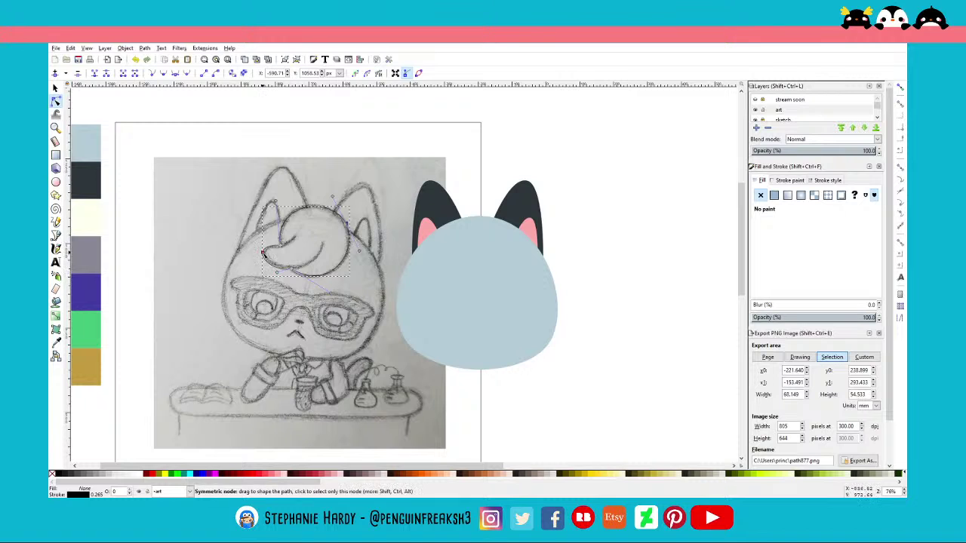
{"action": "scroll", "coordinate": [266, 260], "scroll_direction": "up", "scroll_amount": 2}
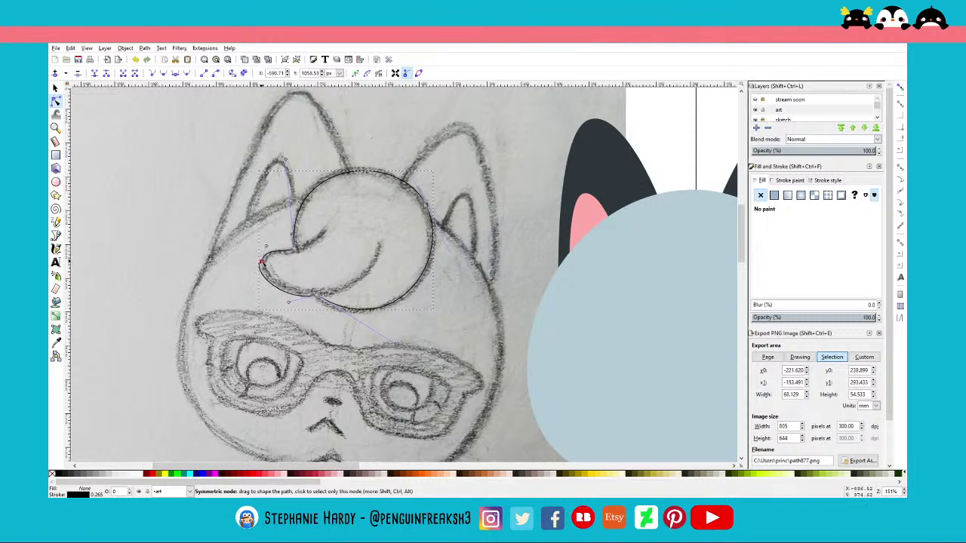
{"action": "left_click_drag", "start_coordinate": [265, 247], "coordinate": [268, 245]}
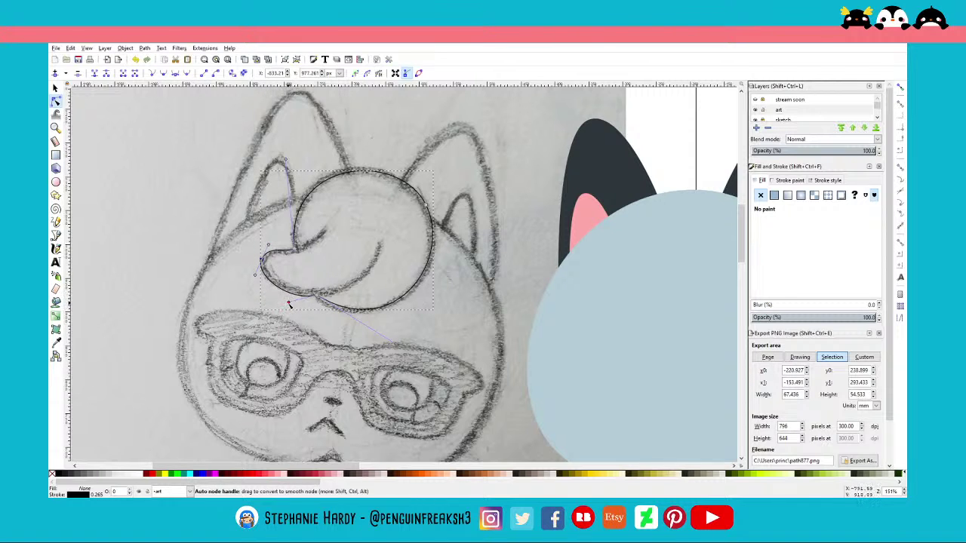
{"action": "left_click_drag", "start_coordinate": [288, 304], "coordinate": [280, 303]}
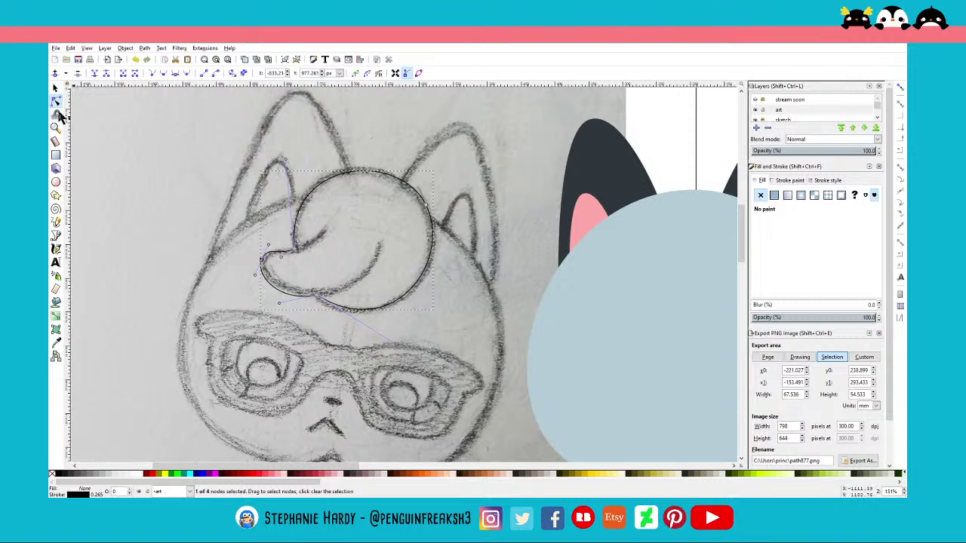
{"action": "left_click", "coordinate": [55, 89]}
{"action": "scroll", "coordinate": [245, 211], "scroll_direction": "down", "scroll_amount": 2}
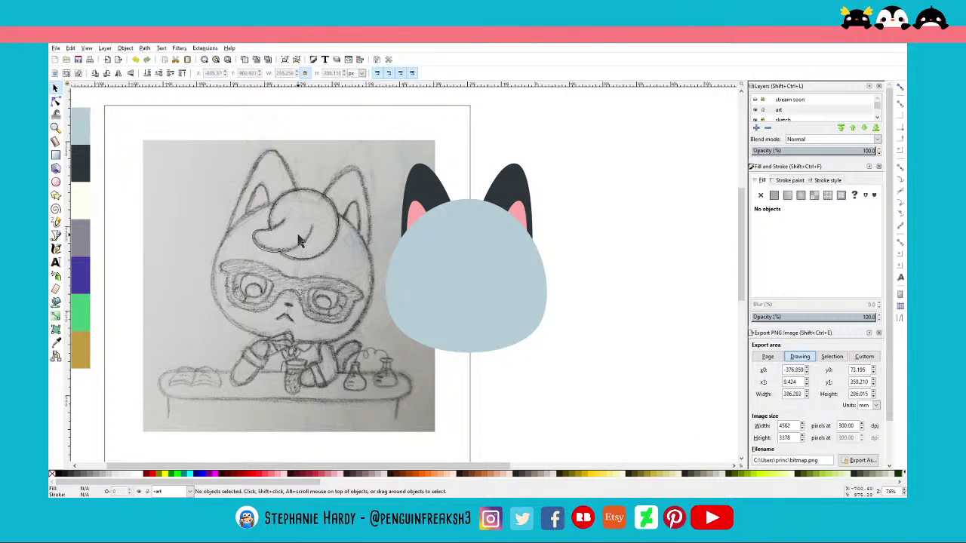
Draw a short line along the upper curl and give it a thick 5 px black stroke
{"action": "key", "text": "ctrl"}
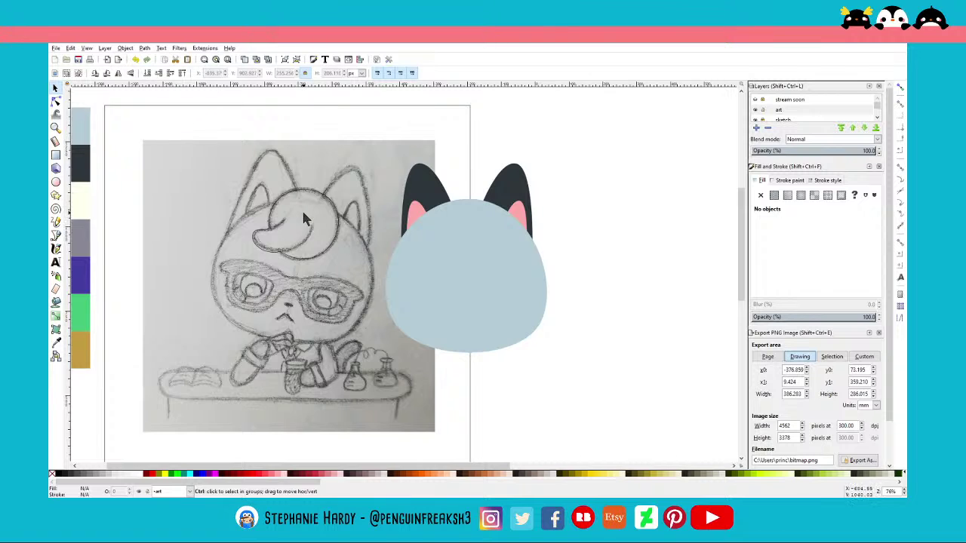
{"action": "scroll", "coordinate": [302, 218], "scroll_direction": "up", "scroll_amount": 2}
{"action": "left_click", "coordinate": [55, 236]}
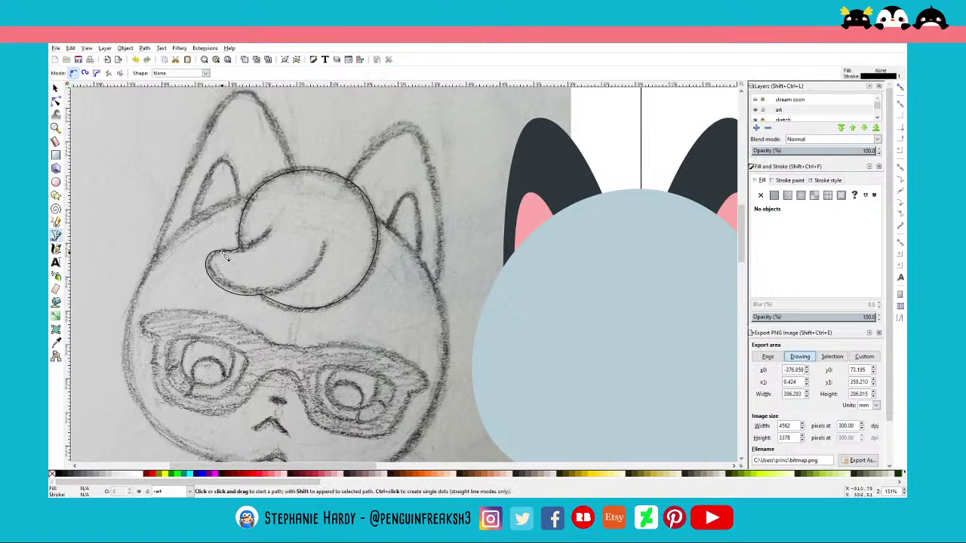
{"action": "left_click", "coordinate": [235, 249]}
{"action": "double_click", "coordinate": [271, 230]}
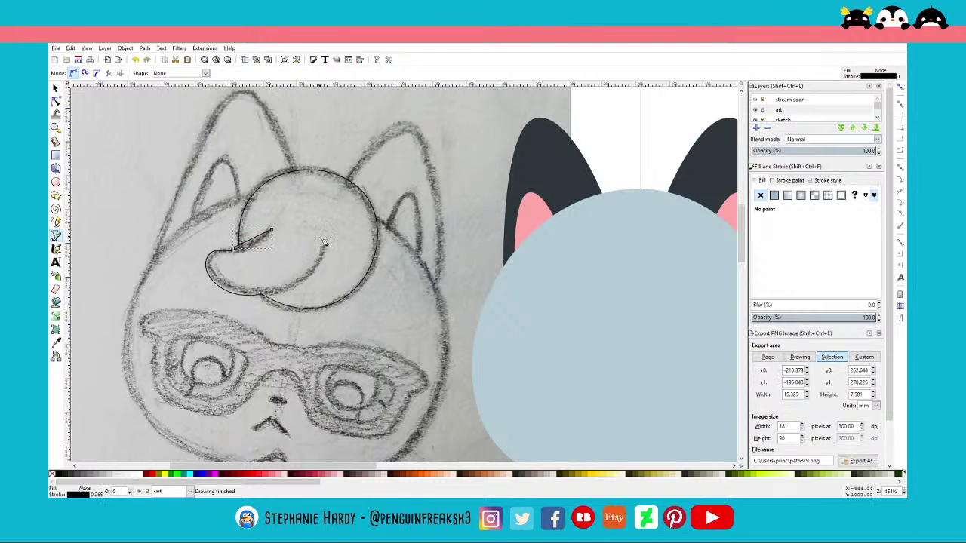
{"action": "left_click", "coordinate": [827, 181]}
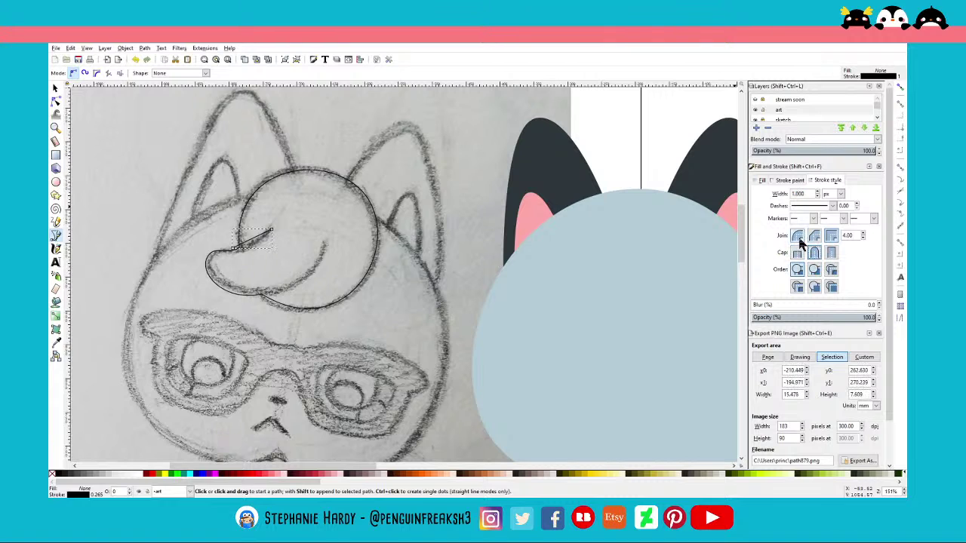
{"action": "key", "text": "Return"}
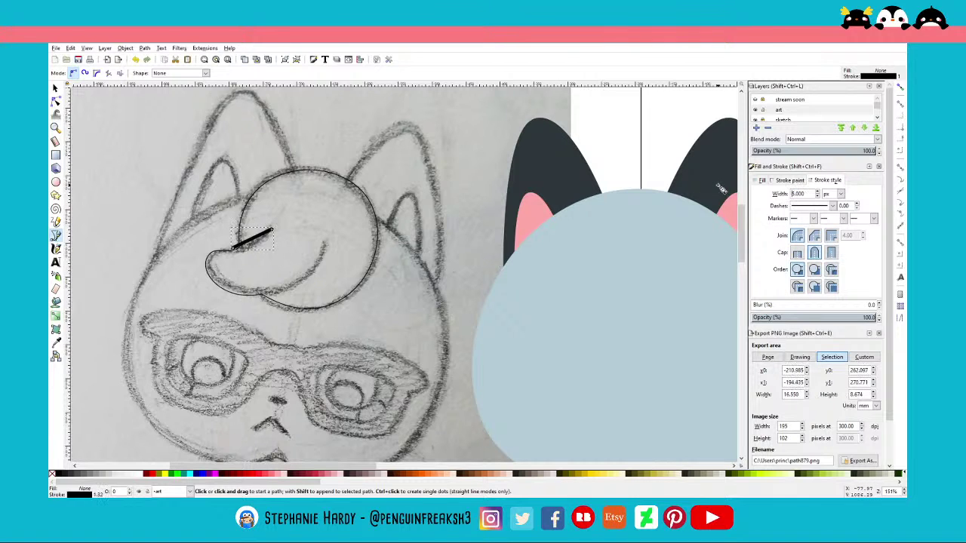
Bend the thick stroke into a curve following the sketch's upper curl line
{"action": "left_click", "coordinate": [55, 100]}
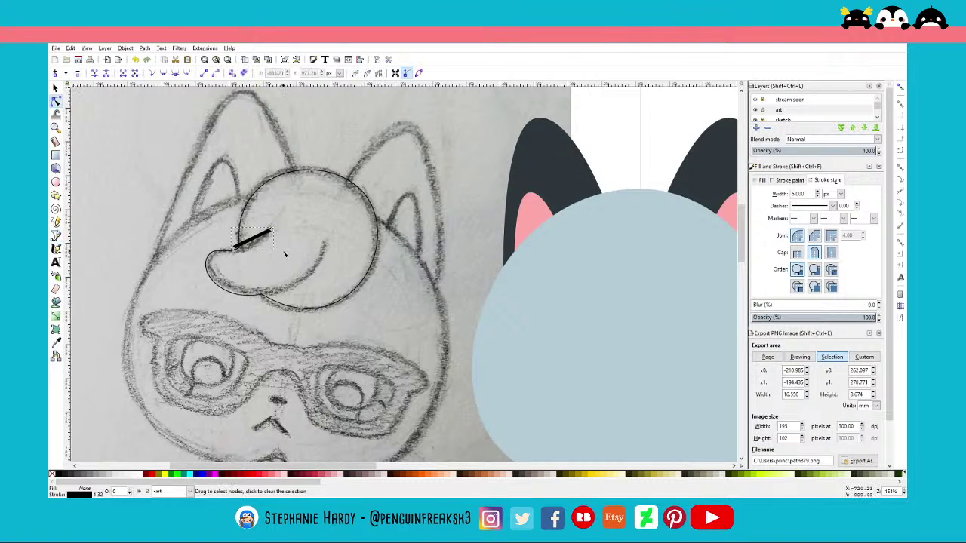
{"action": "left_click_drag", "start_coordinate": [256, 244], "coordinate": [261, 250]}
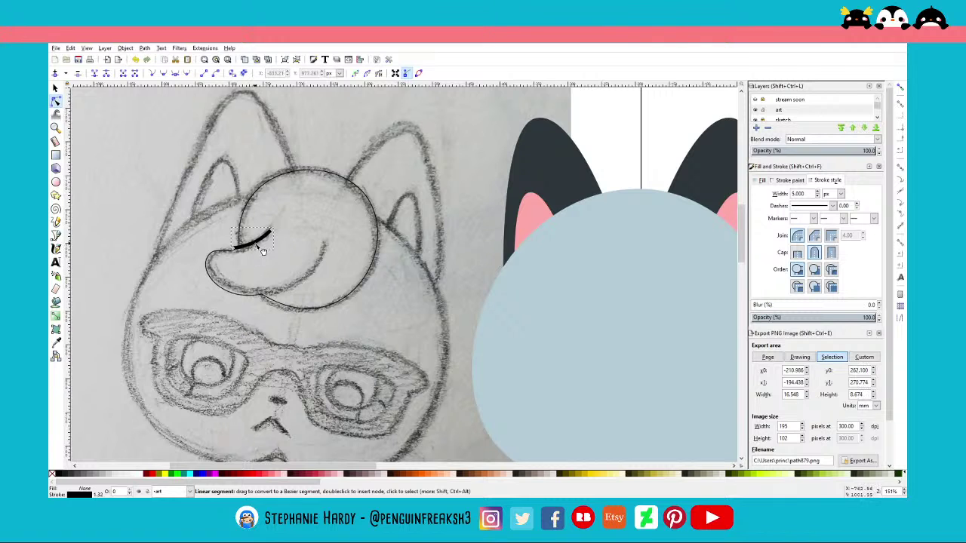
{"action": "scroll", "coordinate": [251, 243], "scroll_direction": "up", "scroll_amount": 4, "text": "ctrl"}
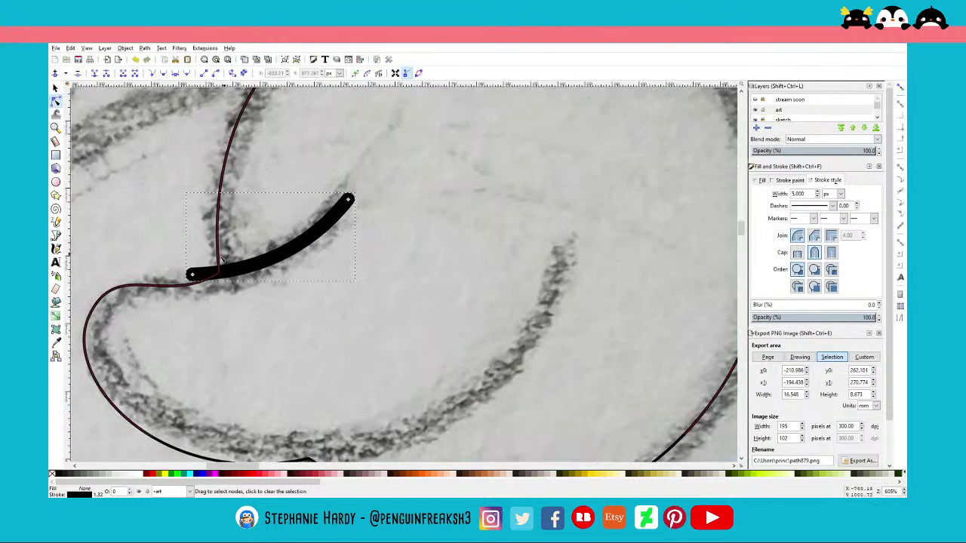
{"action": "mouse_move", "coordinate": [193, 276]}
{"action": "left_mouse_down"}
{"action": "mouse_move", "coordinate": [176, 277]}
{"action": "mouse_move", "coordinate": [266, 276]}
{"action": "mouse_move", "coordinate": [312, 250]}
{"action": "left_mouse_up"}
{"action": "left_click", "coordinate": [55, 88]}
{"action": "scroll", "coordinate": [196, 136], "scroll_direction": "down", "scroll_amount": 2}
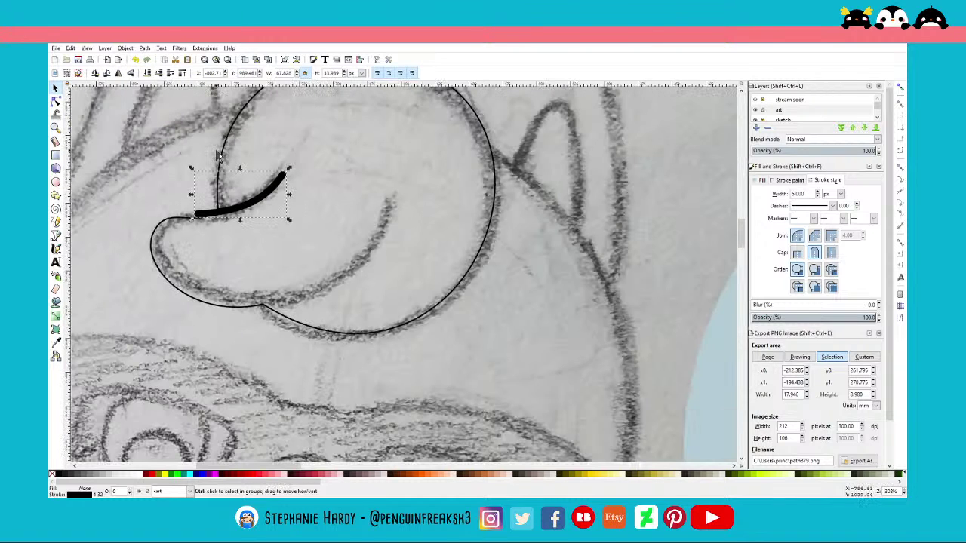
Place a copy of the stroke on the lower curl line and bend it to match
{"action": "left_click", "coordinate": [245, 60]}
{"action": "mouse_move", "coordinate": [280, 199]}
{"action": "left_mouse_down"}
{"action": "mouse_move", "coordinate": [341, 296]}
{"action": "mouse_move", "coordinate": [392, 202]}
{"action": "mouse_move", "coordinate": [381, 274]}
{"action": "left_mouse_up"}
{"action": "left_click", "coordinate": [55, 102]}
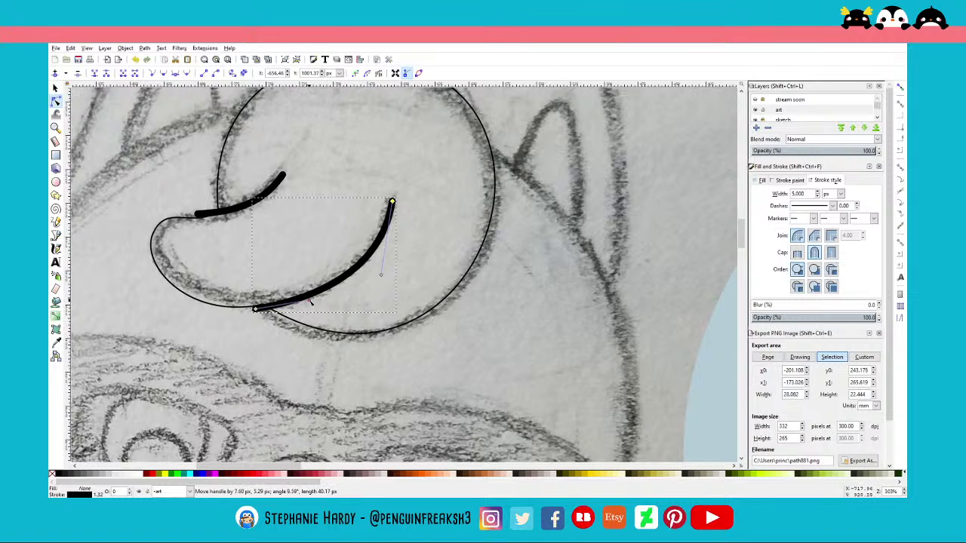
{"action": "scroll", "coordinate": [270, 299], "scroll_direction": "up", "scroll_amount": 3}
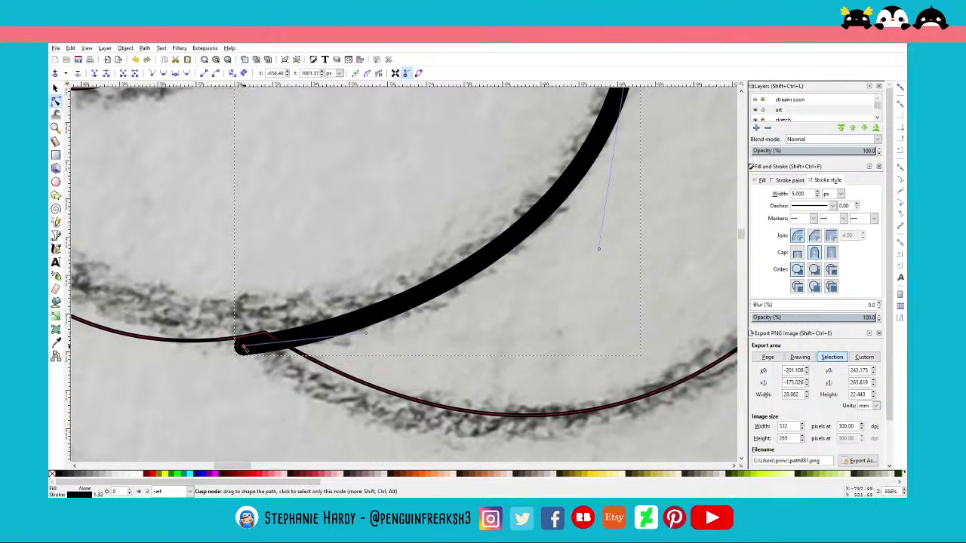
{"action": "left_click_drag", "start_coordinate": [237, 350], "coordinate": [235, 349]}
{"action": "left_click_drag", "start_coordinate": [358, 335], "coordinate": [346, 322]}
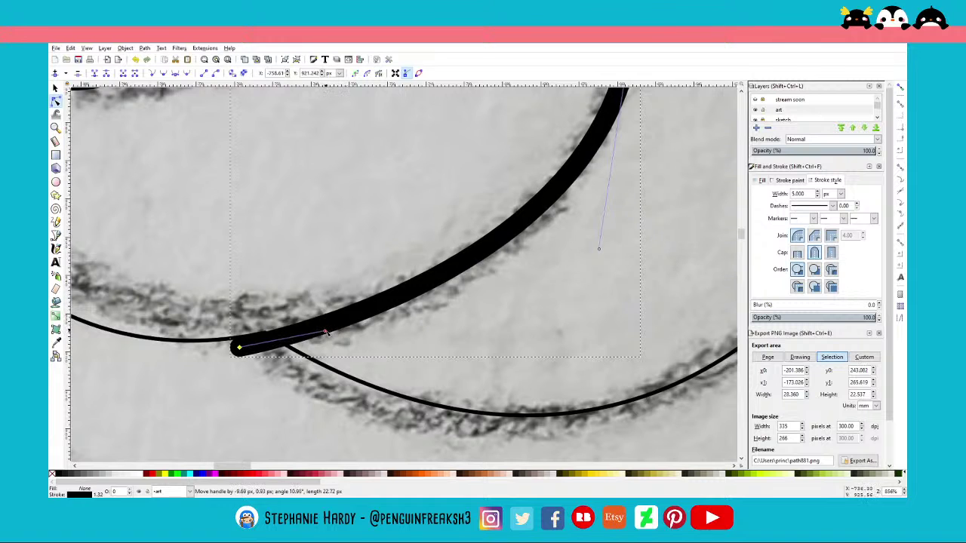
{"action": "mouse_move", "coordinate": [347, 322]}
{"action": "left_mouse_down"}
{"action": "mouse_move", "coordinate": [318, 329]}
{"action": "mouse_move", "coordinate": [390, 342]}
{"action": "left_mouse_up"}
{"action": "scroll", "coordinate": [423, 333], "scroll_direction": "down", "scroll_amount": 2}
{"action": "left_click", "coordinate": [55, 87]}
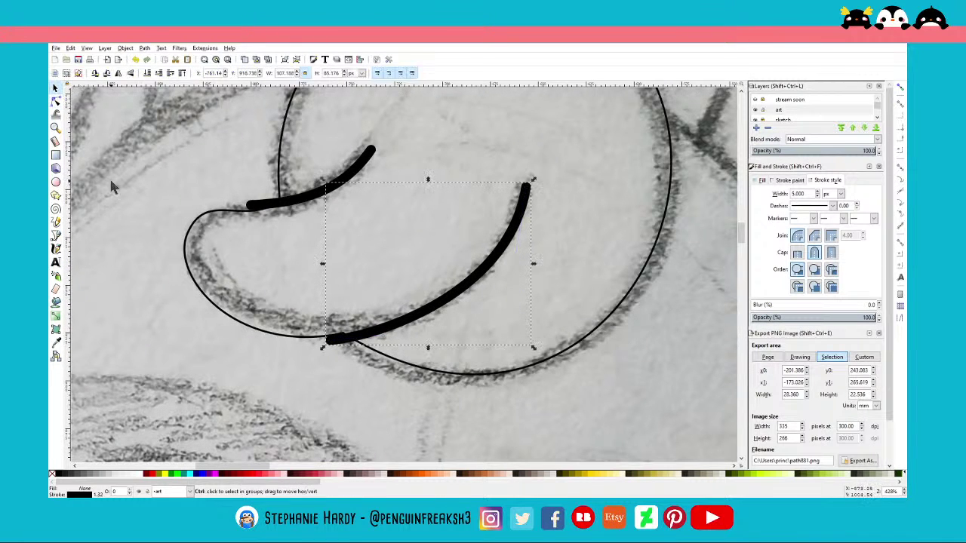
{"action": "scroll", "coordinate": [136, 224], "scroll_direction": "down", "scroll_amount": 4}
Remove the hair tuft's black outline and give it a flat cream fill
{"action": "left_click", "coordinate": [252, 175]}
{"action": "scroll", "coordinate": [436, 261], "scroll_direction": "down", "scroll_amount": 1}
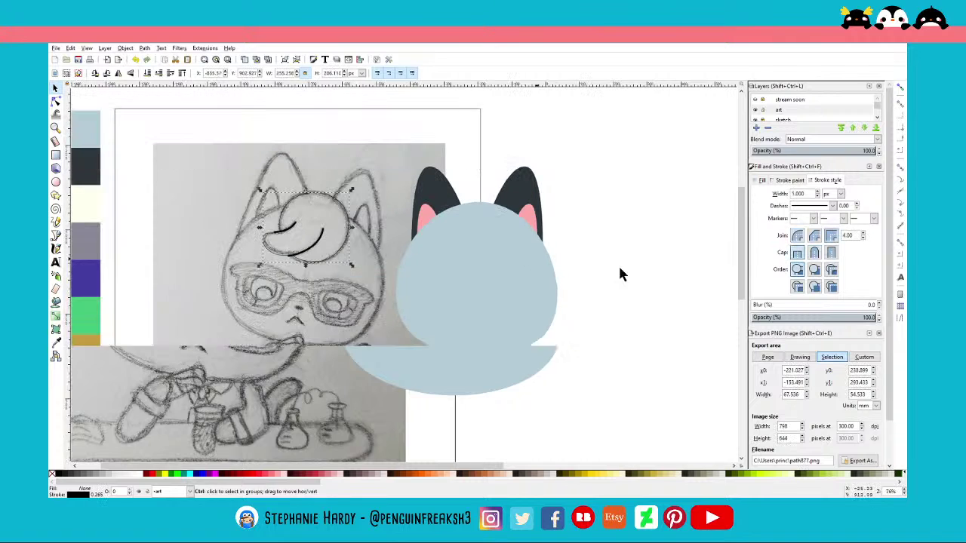
{"action": "left_click", "coordinate": [794, 182]}
{"action": "left_click", "coordinate": [761, 195]}
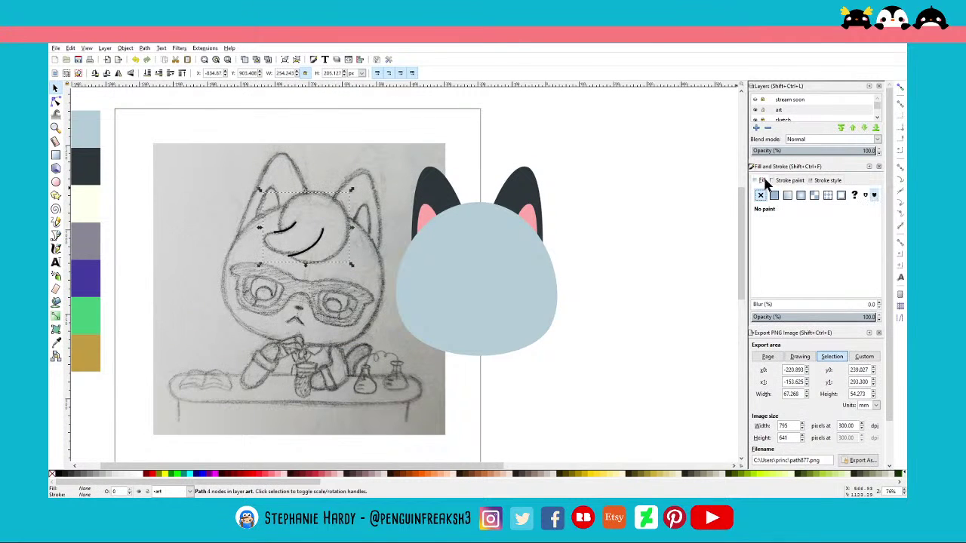
{"action": "left_click", "coordinate": [89, 208]}
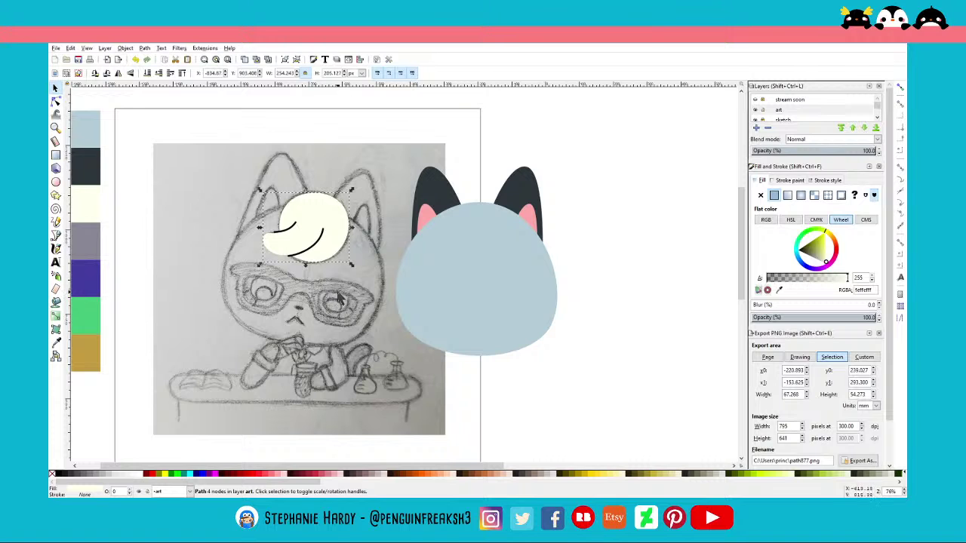
Move the cream tuft and its two curves onto the blue head, tilting it to sit between the ears
{"action": "left_click", "coordinate": [327, 243], "text": "shift"}
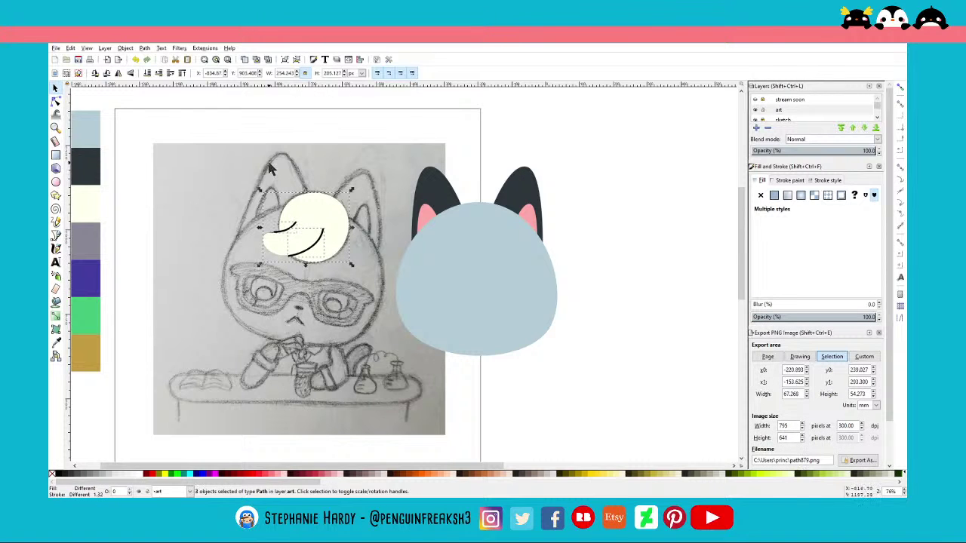
{"action": "left_click", "coordinate": [245, 61]}
{"action": "key", "text": "Escape"}
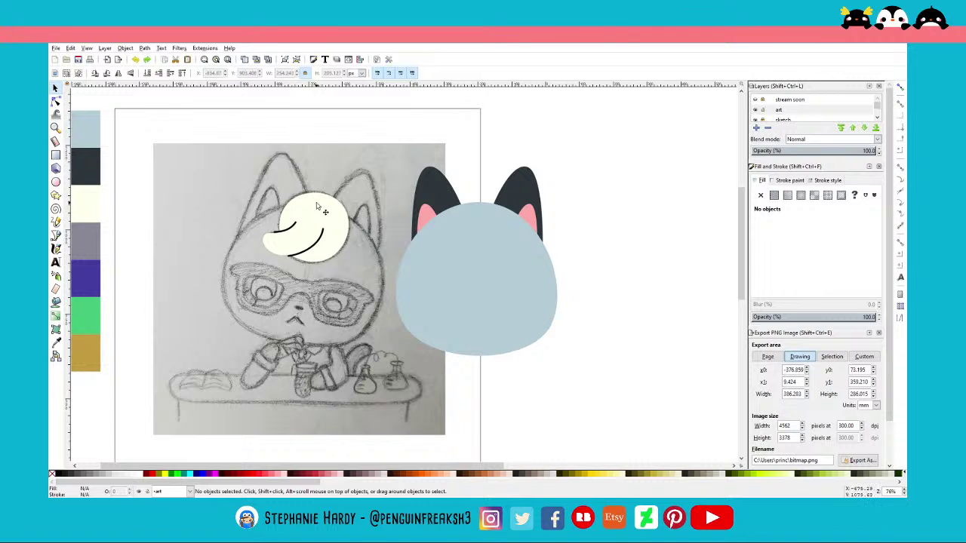
{"action": "left_click_drag", "start_coordinate": [242, 168], "coordinate": [374, 308]}
{"action": "left_click_drag", "start_coordinate": [348, 204], "coordinate": [511, 197]}
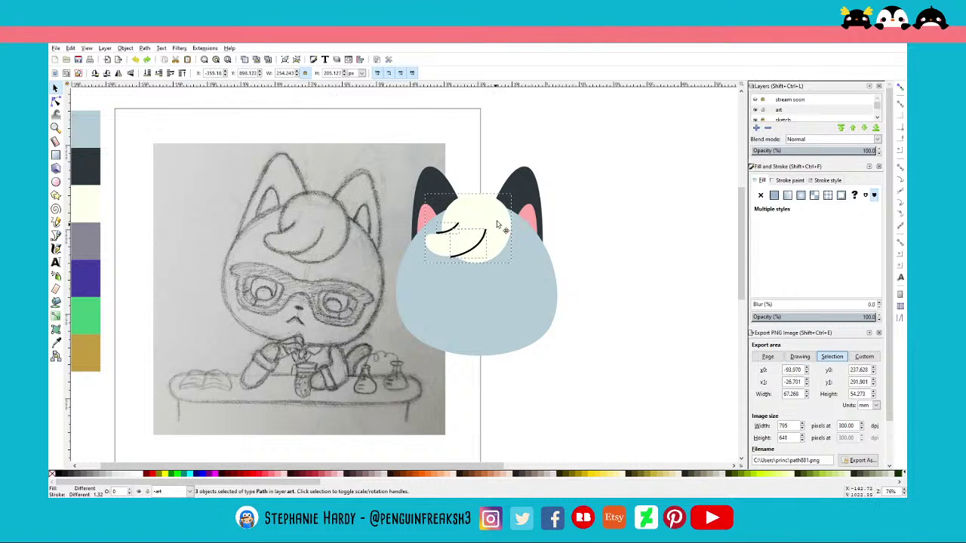
{"action": "left_click", "coordinate": [510, 199]}
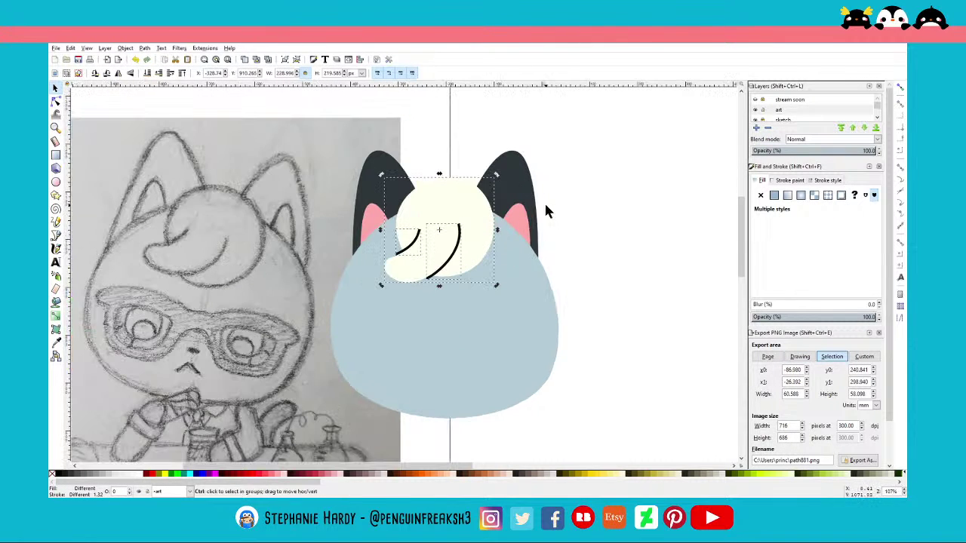
{"action": "scroll", "coordinate": [544, 201], "scroll_direction": "up", "scroll_amount": 1, "text": "ctrl"}
{"action": "left_click_drag", "start_coordinate": [498, 178], "coordinate": [484, 218]}
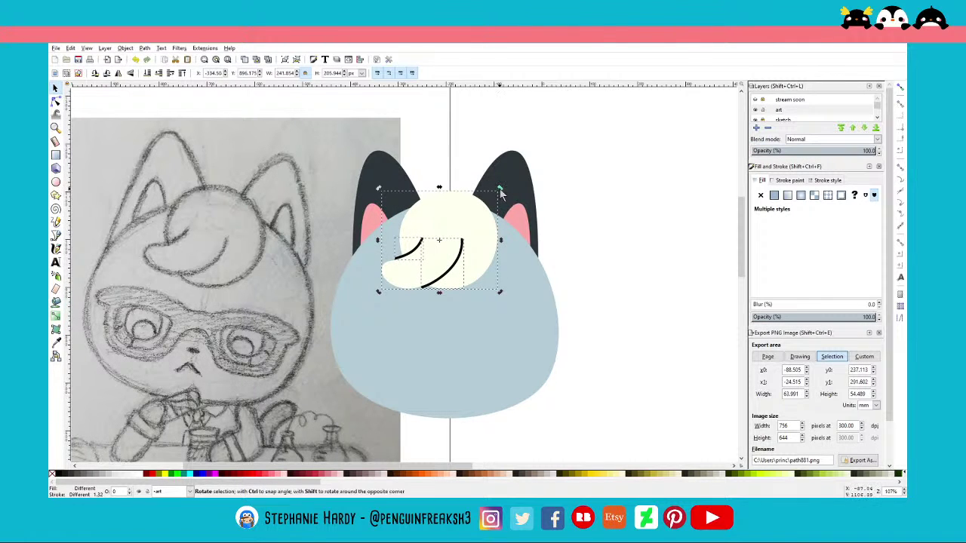
{"action": "left_click_drag", "start_coordinate": [501, 189], "coordinate": [498, 187]}
{"action": "key", "text": "Escape"}
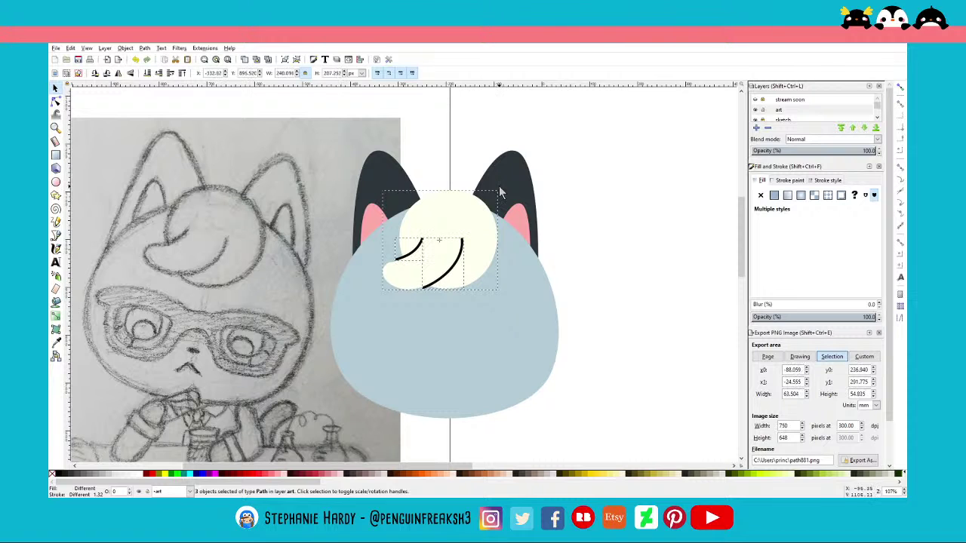
Recolour both strand curves' stroke to the head's light blue-grey
{"action": "left_click", "coordinate": [456, 268]}
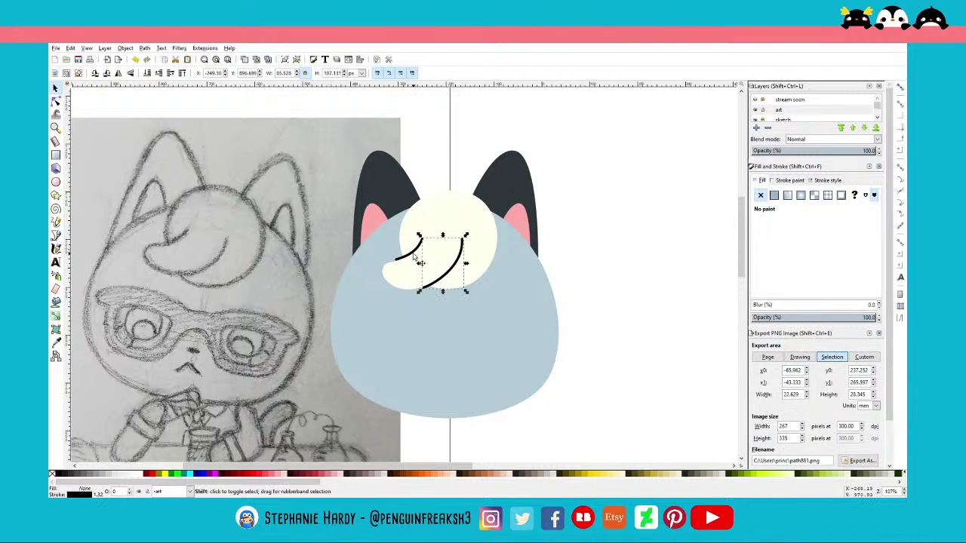
{"action": "left_click", "coordinate": [414, 251], "text": "shift"}
{"action": "left_click", "coordinate": [792, 180]}
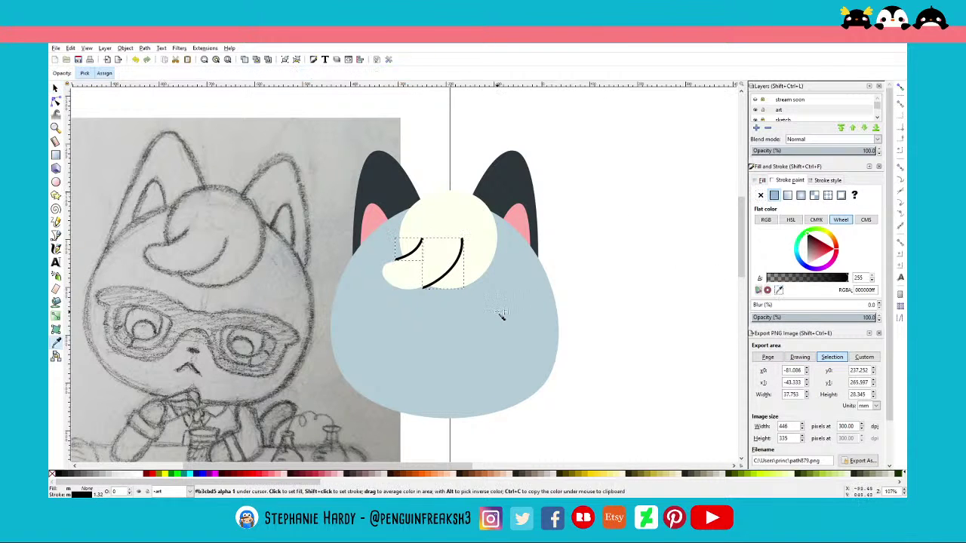
{"action": "left_click", "coordinate": [612, 291]}
{"action": "scroll", "coordinate": [420, 245], "scroll_direction": "down", "scroll_amount": 1}
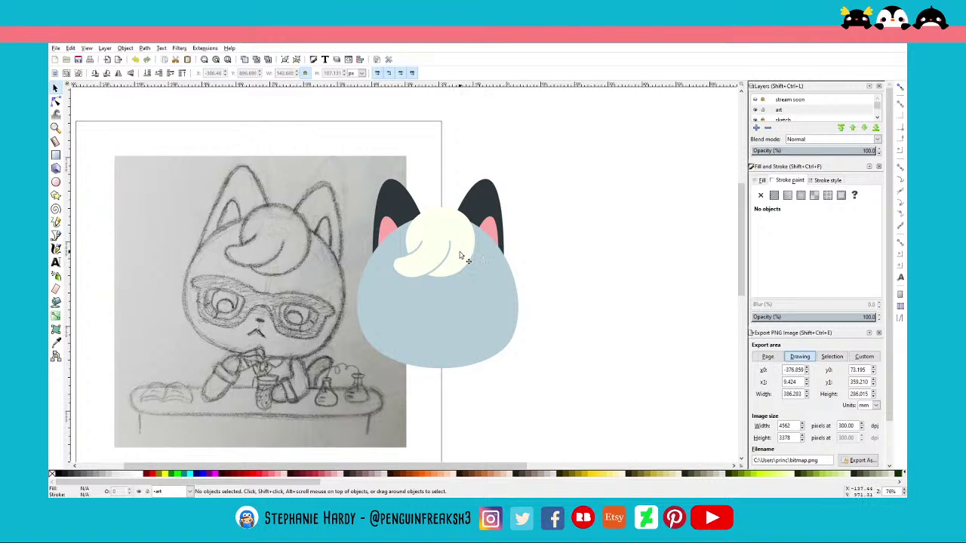
{"action": "scroll", "coordinate": [461, 257], "scroll_direction": "up", "scroll_amount": 1}
Shift part of the cream tuft slightly lower on the head
{"action": "left_click", "coordinate": [450, 260]}
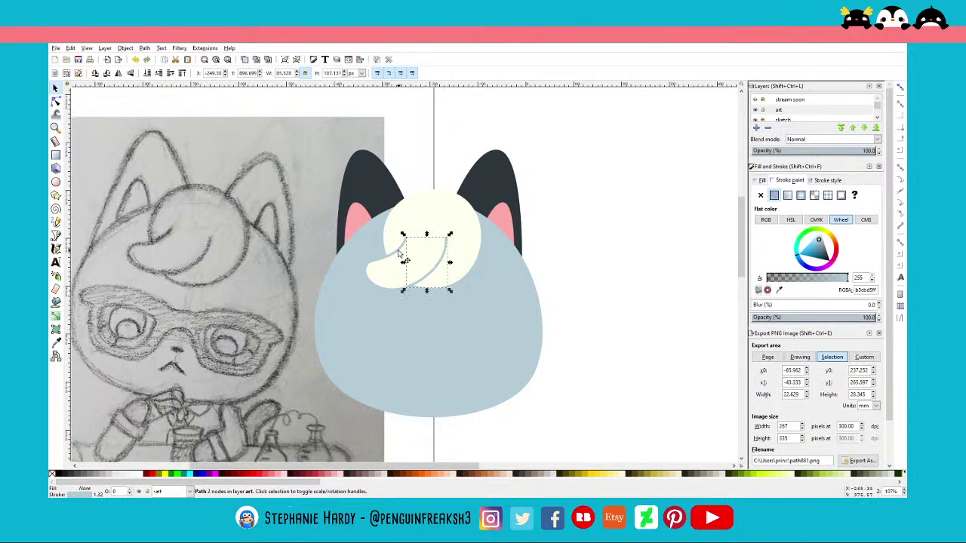
{"action": "left_click", "coordinate": [408, 265], "text": "shift"}
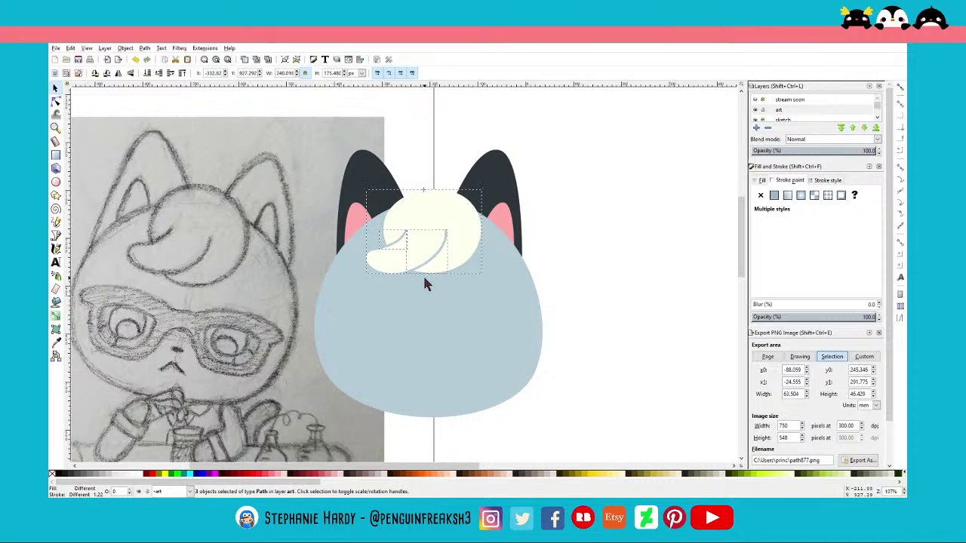
{"action": "left_click_drag", "start_coordinate": [425, 283], "coordinate": [422, 279]}
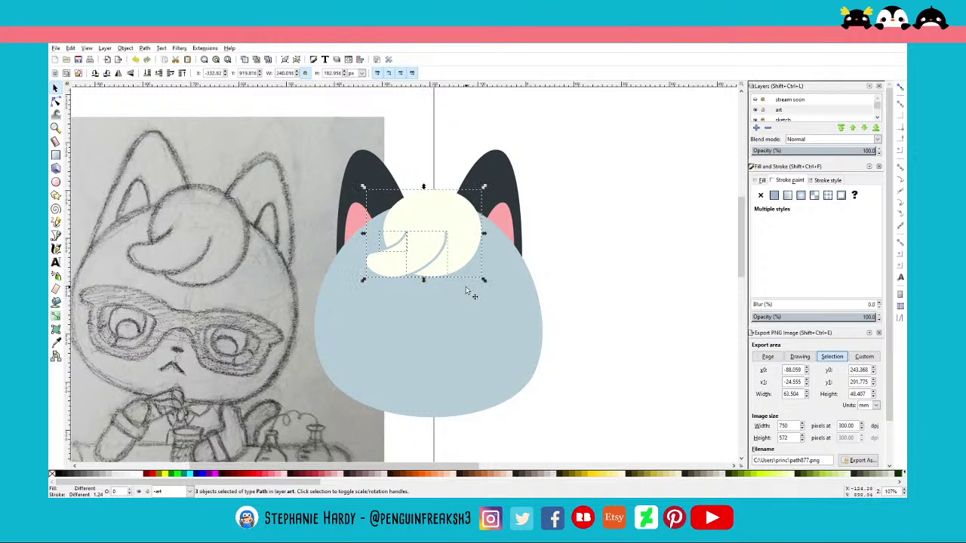
{"action": "left_click", "coordinate": [576, 254]}
Give both strand lines a thicker 5 px stroke width
{"action": "left_click", "coordinate": [442, 256]}
{"action": "left_click", "coordinate": [408, 246]}
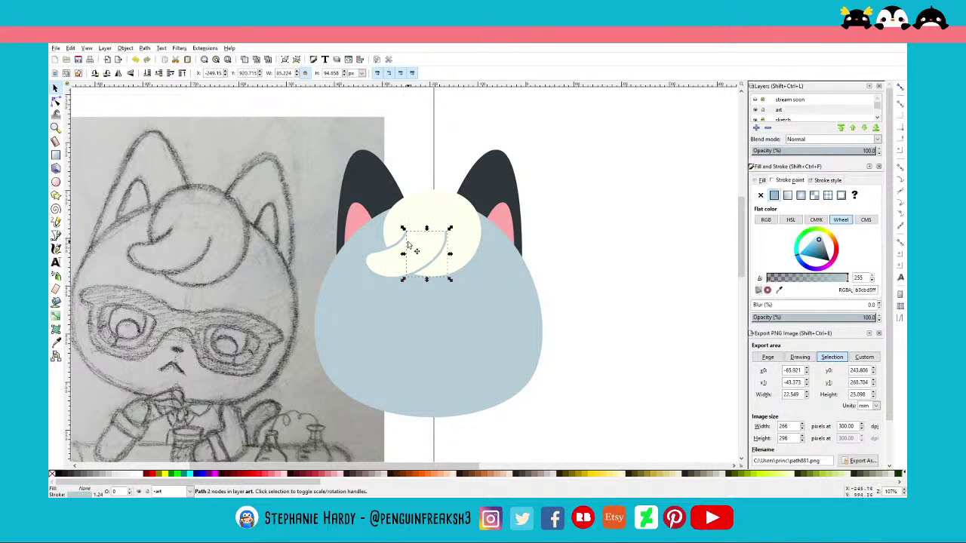
{"action": "left_click", "coordinate": [827, 180]}
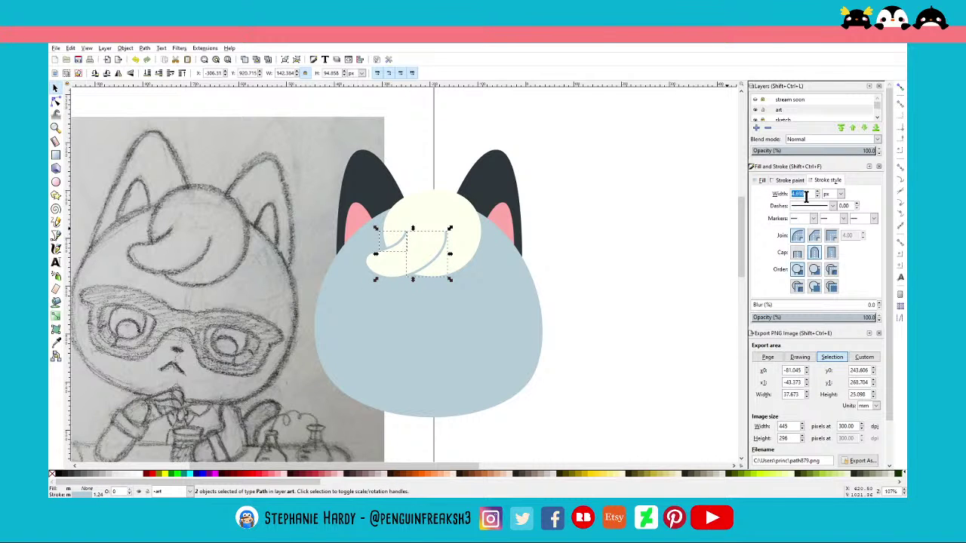
{"action": "left_click", "coordinate": [661, 304]}
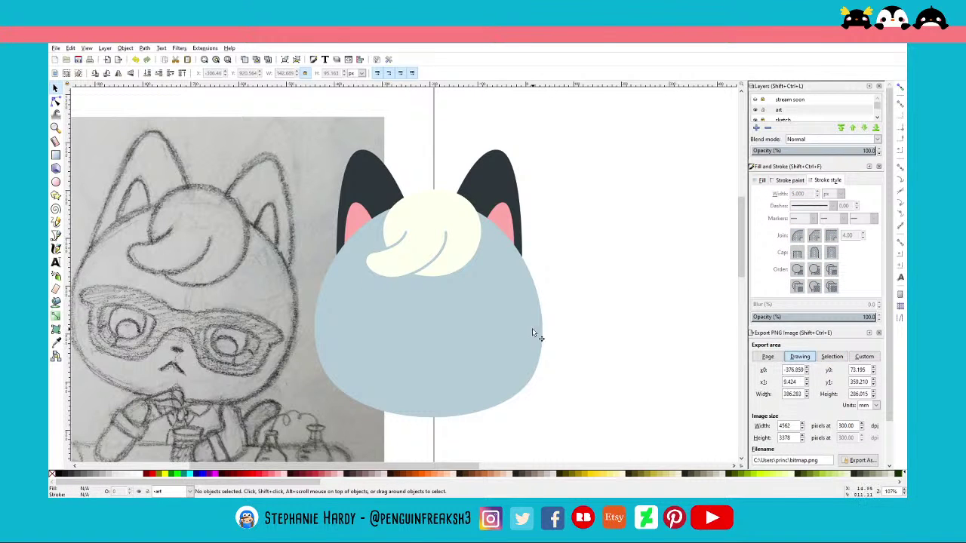
{"action": "scroll", "coordinate": [504, 285], "scroll_direction": "down", "scroll_amount": 2, "text": "ctrl"}
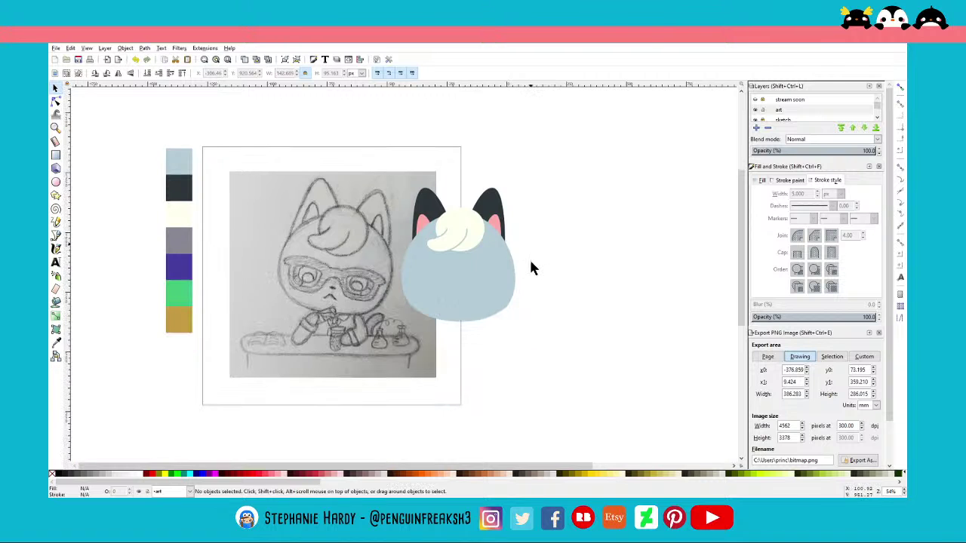
Save, then draw a circle on the face's left side filled with the gold swatch colour
{"action": "key", "text": "ctrl+s"}
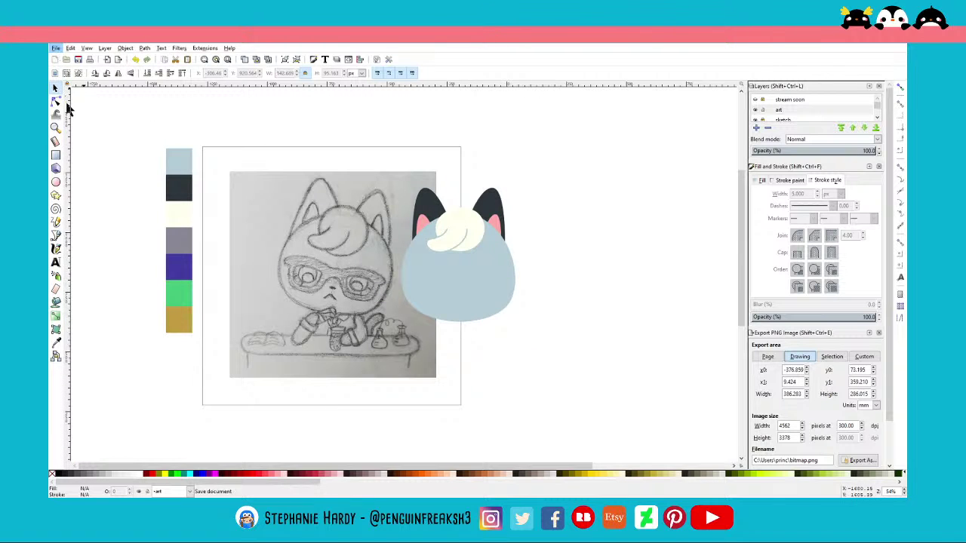
{"action": "scroll", "coordinate": [461, 293], "scroll_direction": "up", "scroll_amount": 1, "text": "ctrl"}
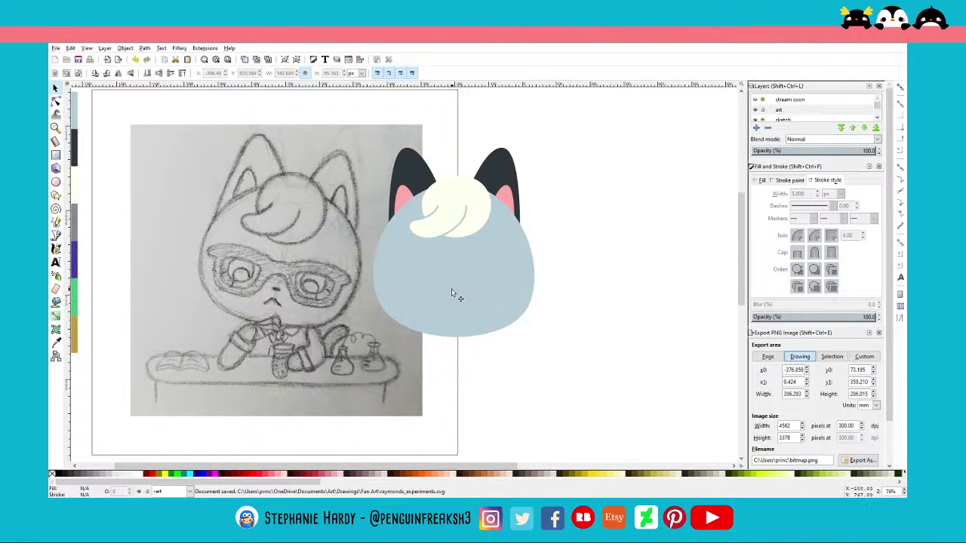
{"action": "left_click", "coordinate": [55, 181]}
{"action": "mouse_move", "coordinate": [428, 293]}
{"action": "left_mouse_down"}
{"action": "mouse_move", "coordinate": [436, 308]}
{"action": "mouse_move", "coordinate": [419, 292]}
{"action": "left_mouse_up"}
{"action": "left_click", "coordinate": [55, 87]}
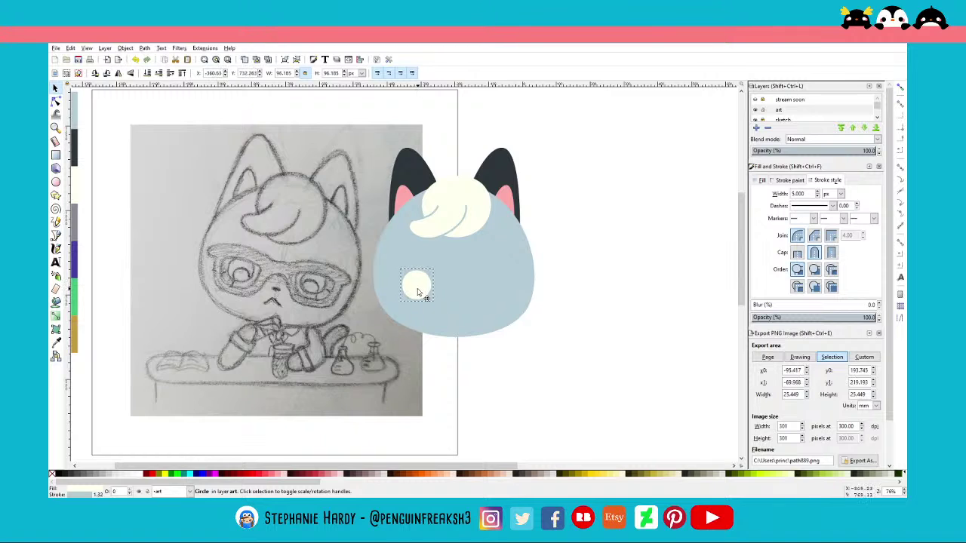
{"action": "scroll", "coordinate": [467, 300], "scroll_direction": "down", "scroll_amount": 1, "text": "ctrl"}
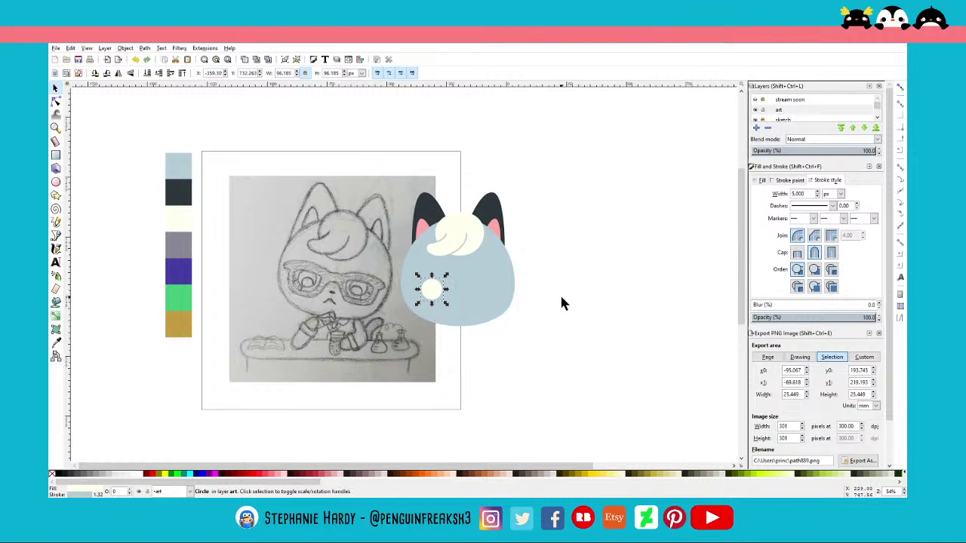
{"action": "left_click", "coordinate": [762, 181]}
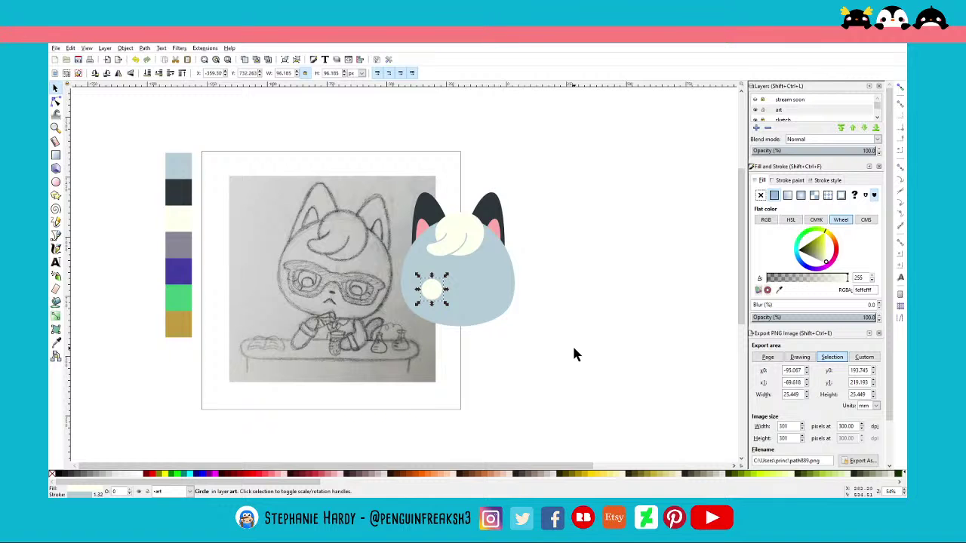
{"action": "left_click", "coordinate": [779, 290]}
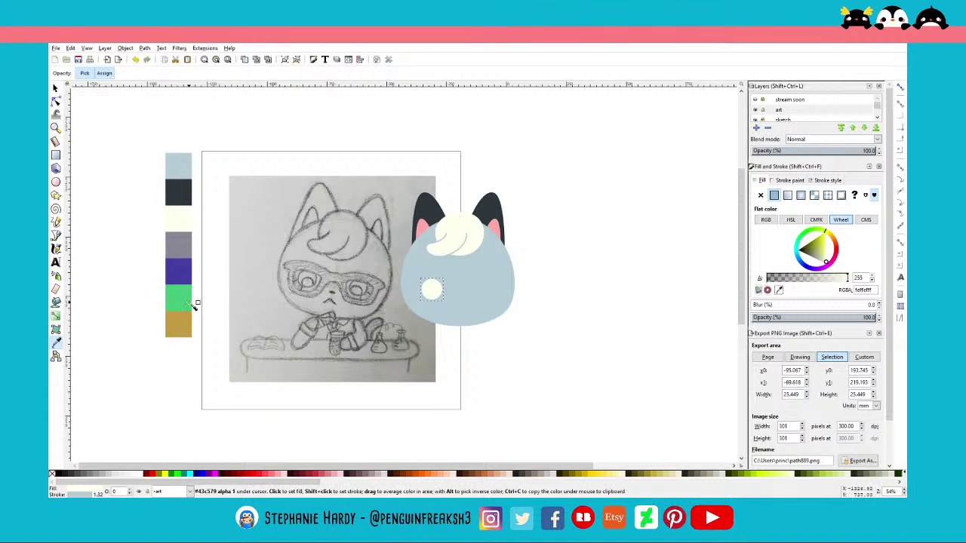
{"action": "left_click", "coordinate": [182, 329]}
Make a smaller copy inside the gold circle with no outline and the dark ear colour fill
{"action": "key", "text": "s"}
{"action": "scroll", "coordinate": [476, 301], "scroll_direction": "up", "scroll_amount": 1}
{"action": "scroll", "coordinate": [476, 302], "scroll_direction": "up", "scroll_amount": 2}
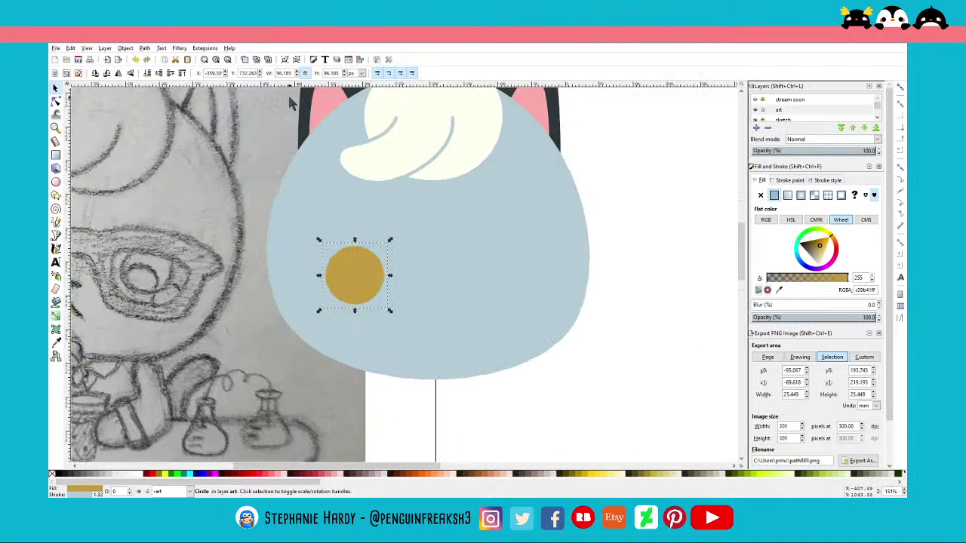
{"action": "mouse_move", "coordinate": [320, 244]}
{"action": "left_mouse_down"}
{"action": "mouse_move", "coordinate": [332, 255]}
{"action": "mouse_move", "coordinate": [323, 246]}
{"action": "left_mouse_up"}
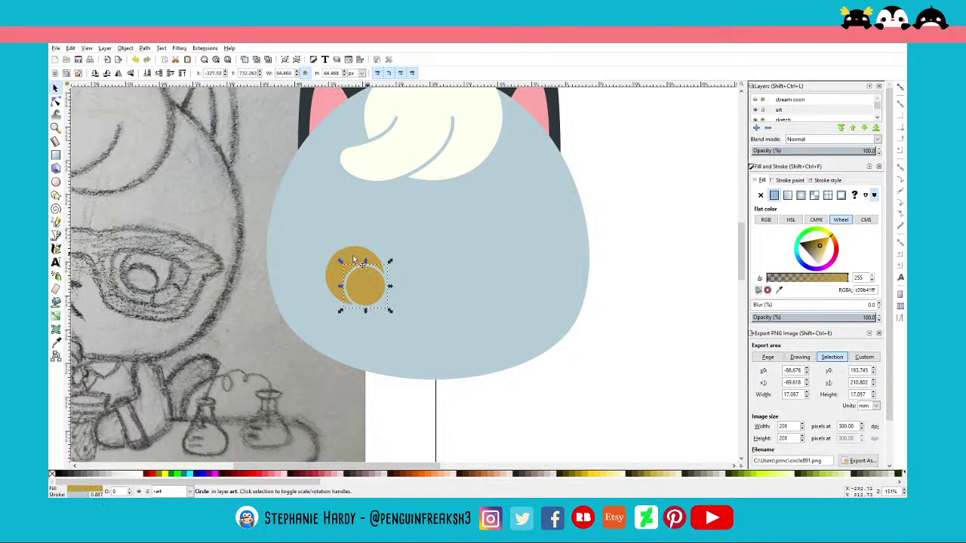
{"action": "left_click", "coordinate": [799, 181]}
{"action": "left_click", "coordinate": [761, 195]}
{"action": "left_click", "coordinate": [762, 179]}
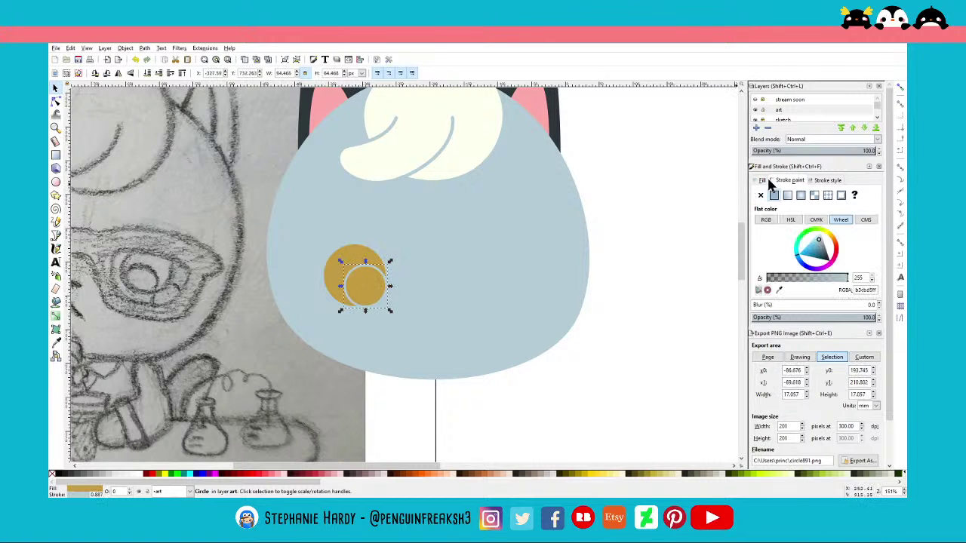
{"action": "left_click", "coordinate": [761, 195]}
{"action": "left_click", "coordinate": [762, 181]}
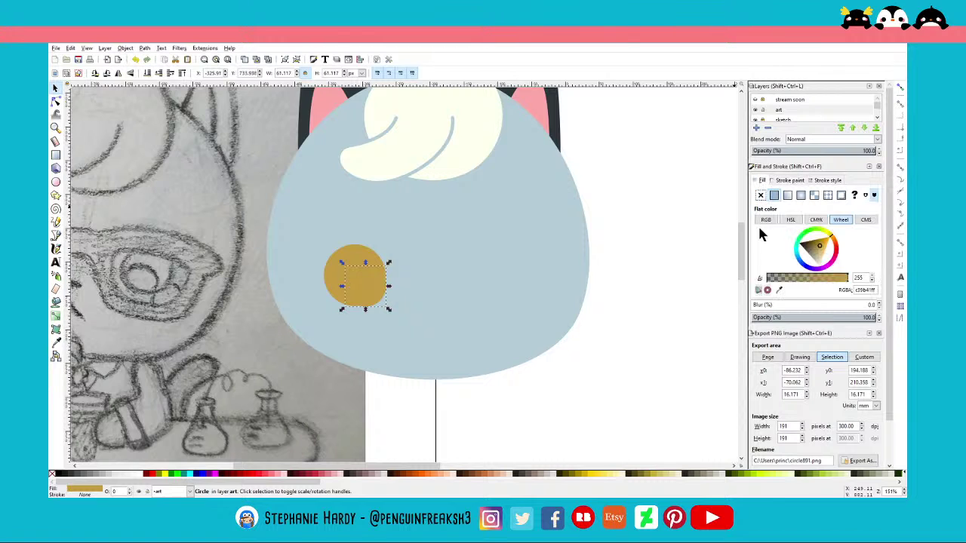
{"action": "left_click", "coordinate": [778, 290]}
{"action": "left_click", "coordinate": [558, 139]}
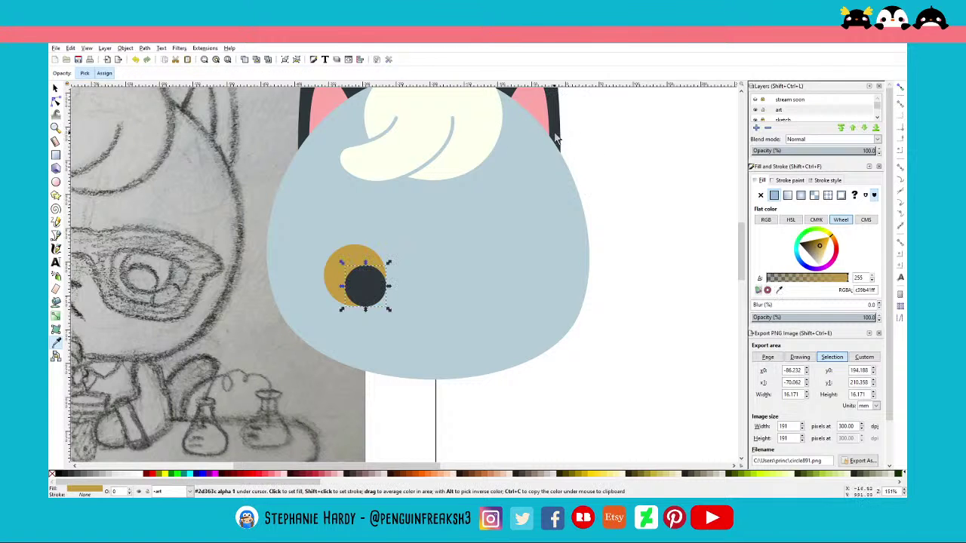
Nudge the dark pupil up-left and shrink it slightly
{"action": "left_click_drag", "start_coordinate": [379, 302], "coordinate": [376, 299]}
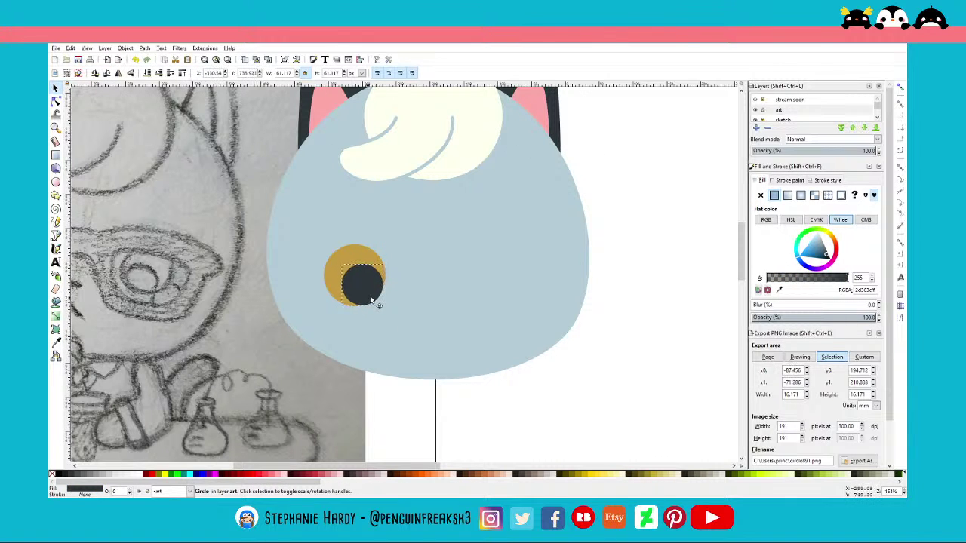
{"action": "left_click_drag", "start_coordinate": [386, 265], "coordinate": [369, 296]}
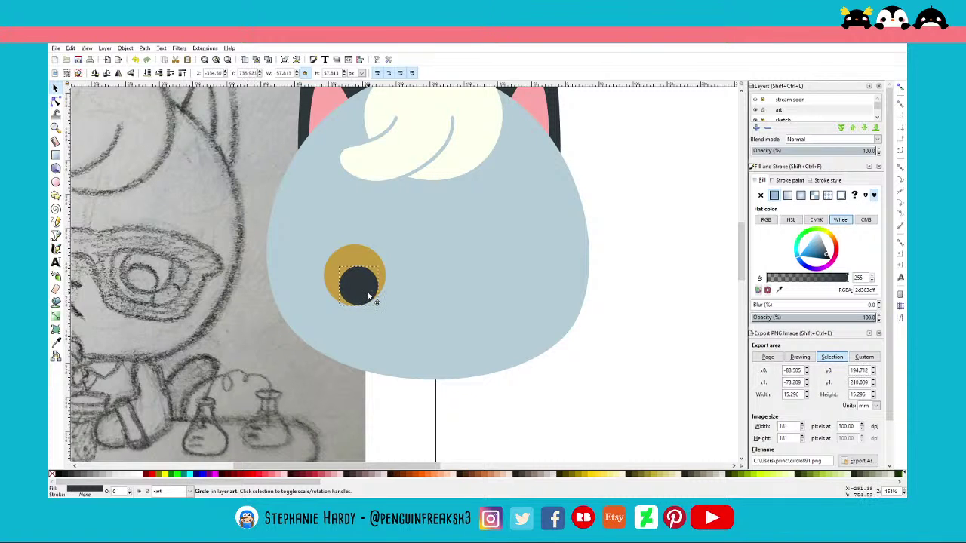
{"action": "left_click", "coordinate": [475, 405]}
{"action": "scroll", "coordinate": [347, 261], "scroll_direction": "down", "scroll_amount": 2}
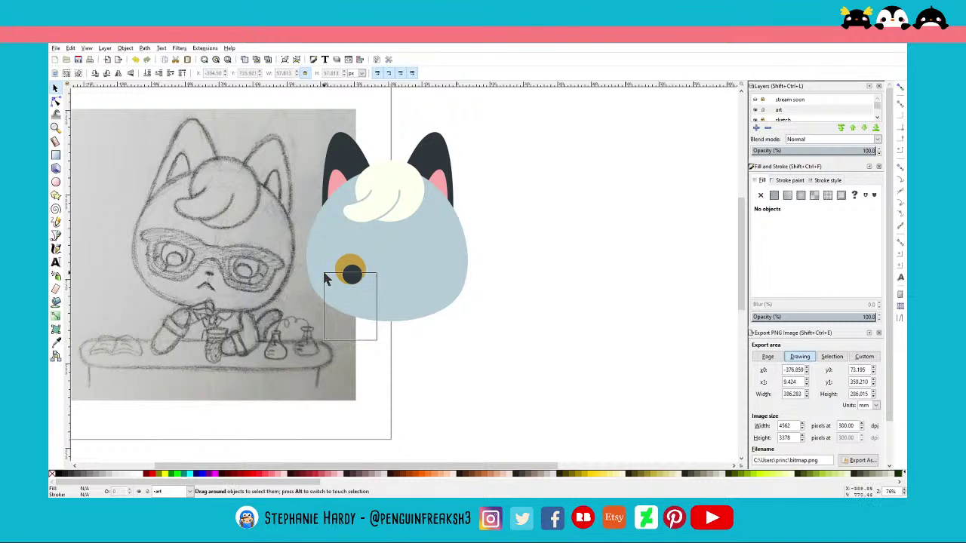
Copy the pupil to the eye's left, fill it with the ear's pink and shrink it
{"action": "scroll", "coordinate": [347, 273], "scroll_direction": "up", "scroll_amount": 1}
{"action": "left_click", "coordinate": [346, 284]}
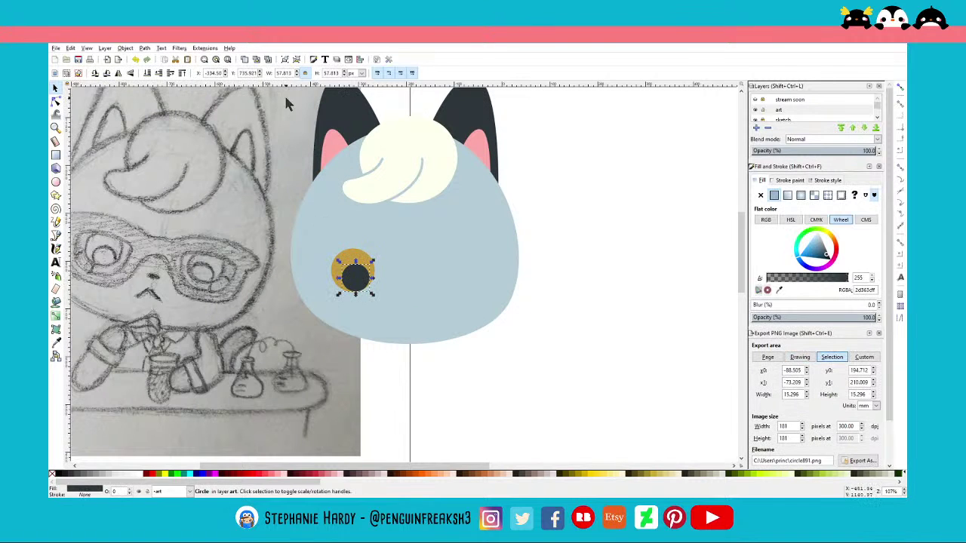
{"action": "left_click_drag", "start_coordinate": [346, 282], "coordinate": [327, 278]}
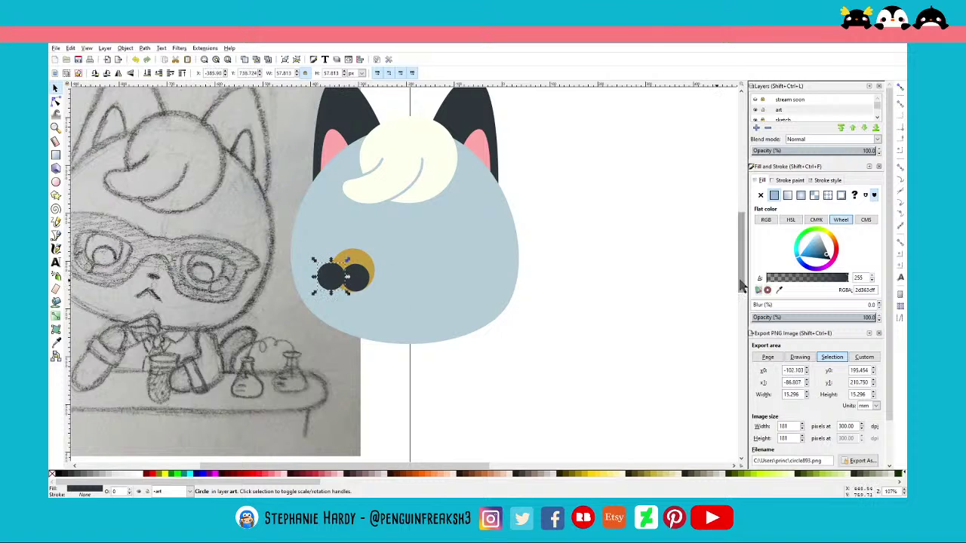
{"action": "left_click", "coordinate": [779, 290]}
{"action": "left_click", "coordinate": [483, 145]}
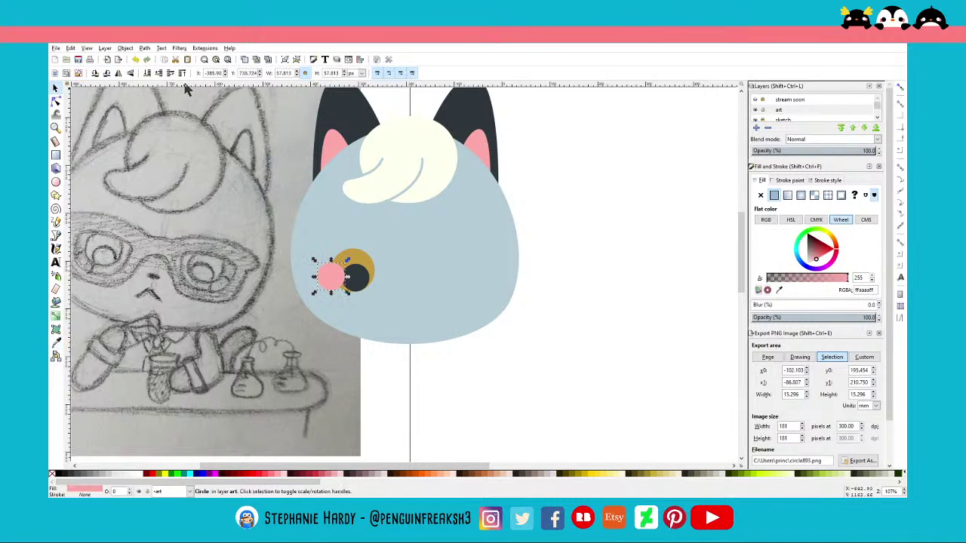
{"action": "key", "text": "s"}
{"action": "left_click_drag", "start_coordinate": [313, 262], "coordinate": [318, 267]}
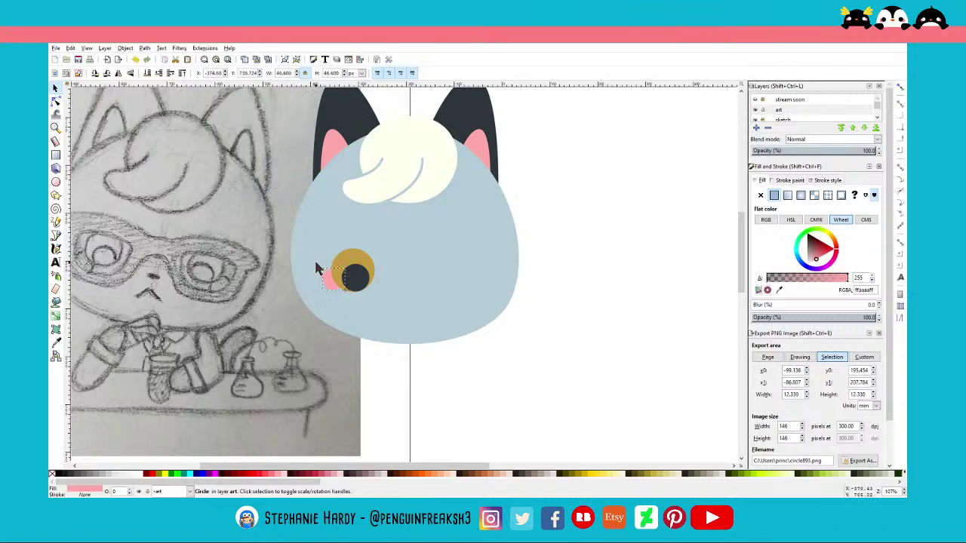
Nudge the gold eye down slightly and shrink the pink blush a little more
{"action": "left_click", "coordinate": [337, 284]}
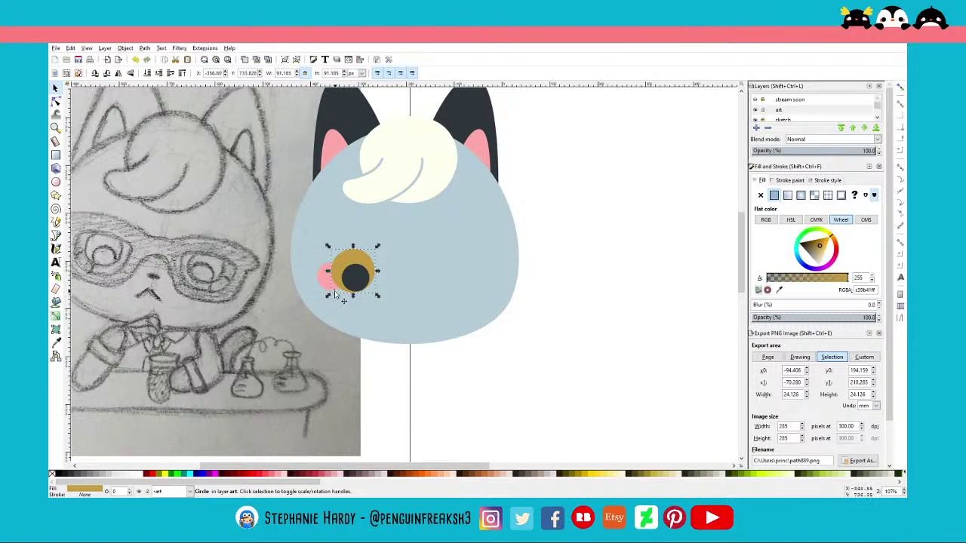
{"action": "key", "text": "alt+Down"}
{"action": "left_click", "coordinate": [323, 287]}
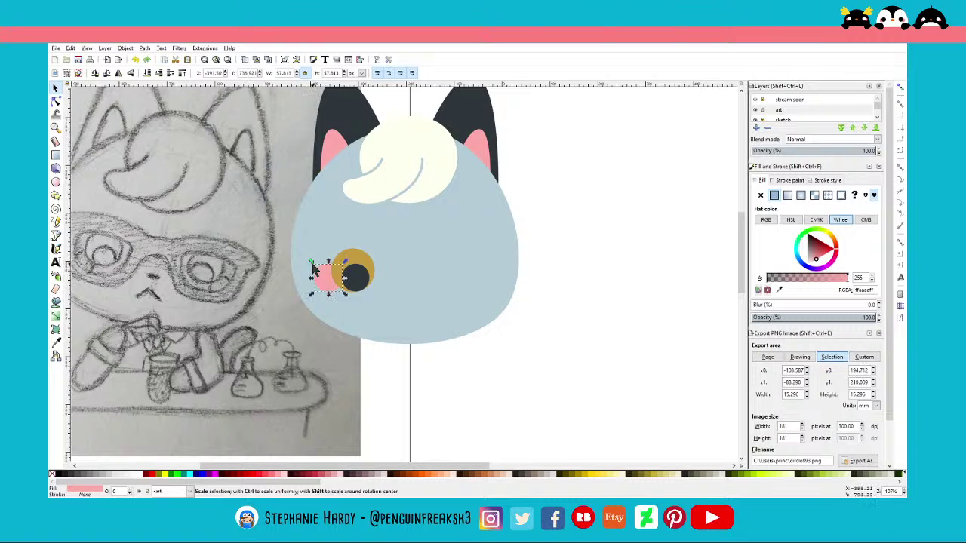
{"action": "left_click_drag", "start_coordinate": [316, 267], "coordinate": [324, 275]}
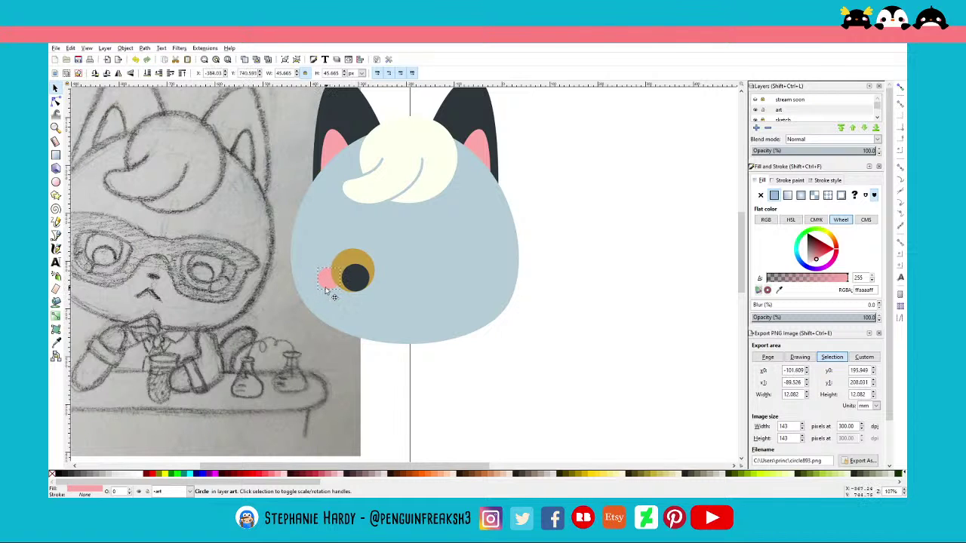
{"action": "left_click", "coordinate": [489, 389]}
{"action": "scroll", "coordinate": [382, 281], "scroll_direction": "down", "scroll_amount": 1}
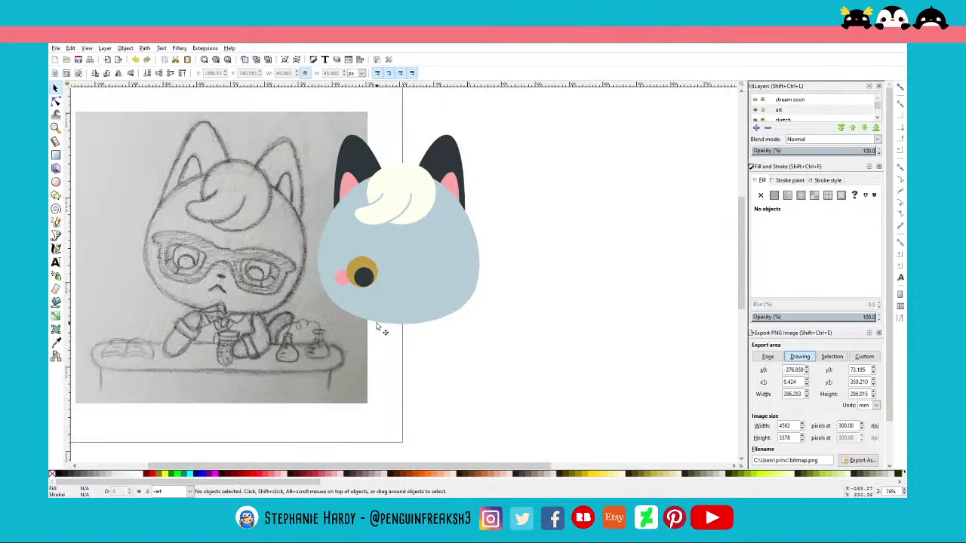
Flip the eye and blush horizontally and move the copy to the face's right side
{"action": "left_click_drag", "start_coordinate": [394, 341], "coordinate": [322, 243]}
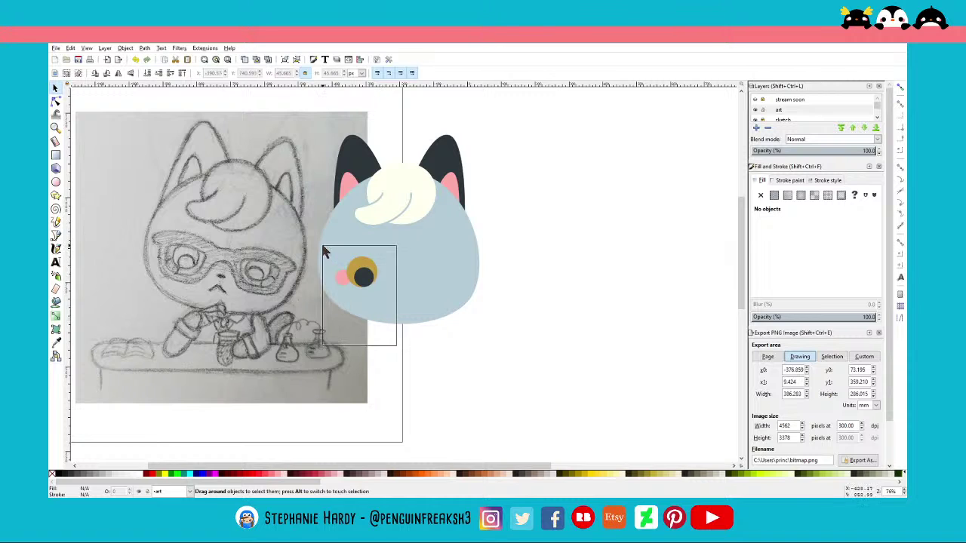
{"action": "left_click", "coordinate": [117, 73]}
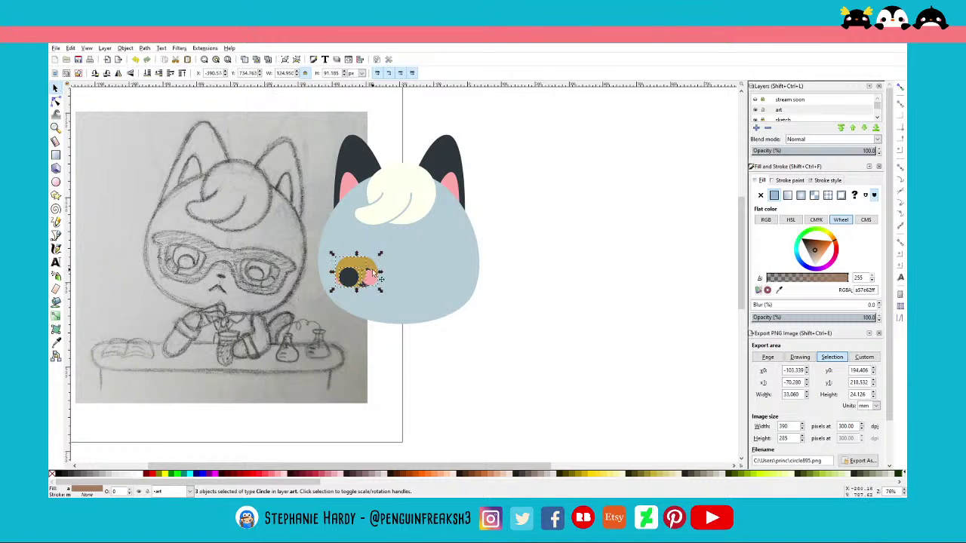
{"action": "left_click_drag", "start_coordinate": [359, 281], "coordinate": [444, 292]}
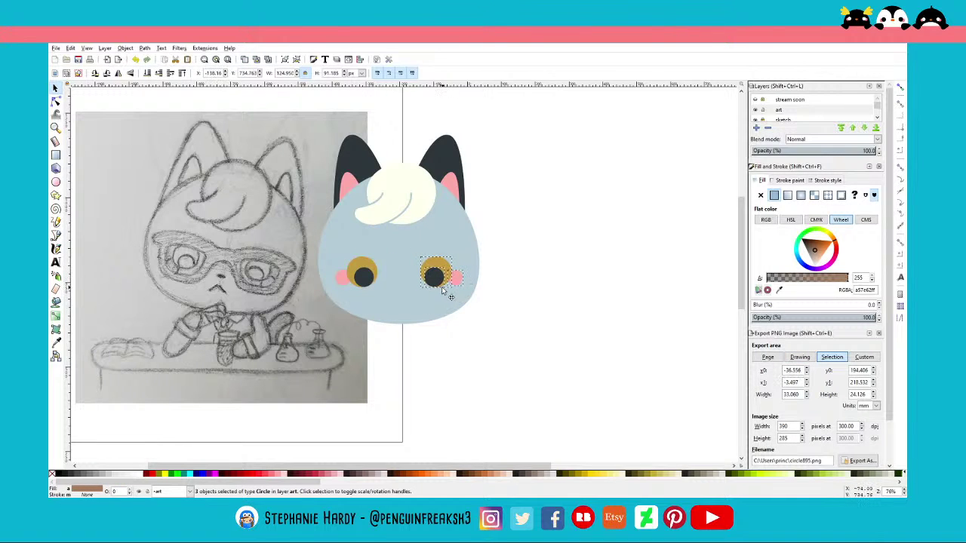
{"action": "left_click", "coordinate": [472, 313]}
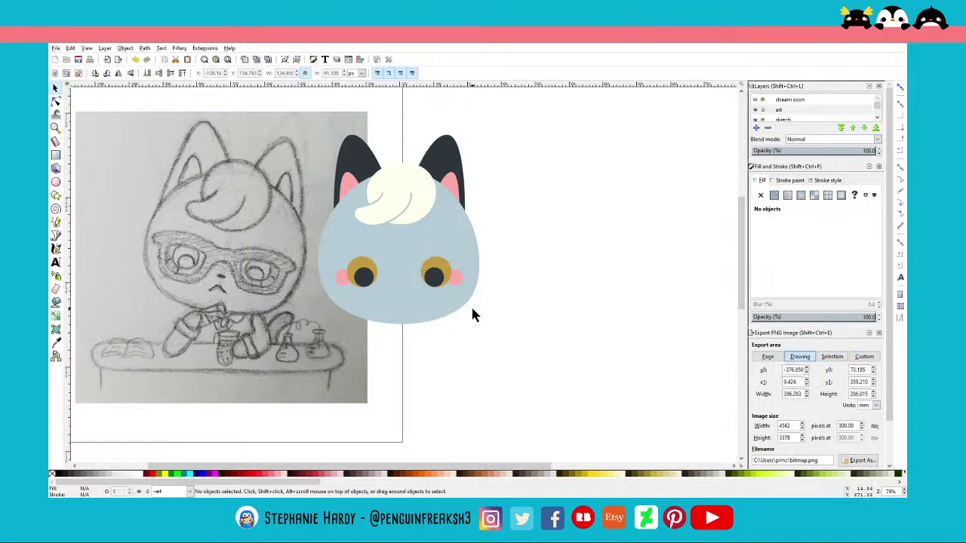
Recolour the right eye's iris green using the Dropper
{"action": "left_click", "coordinate": [436, 273]}
{"action": "scroll", "coordinate": [533, 264], "scroll_direction": "down", "scroll_amount": 2}
{"action": "key", "text": "d"}
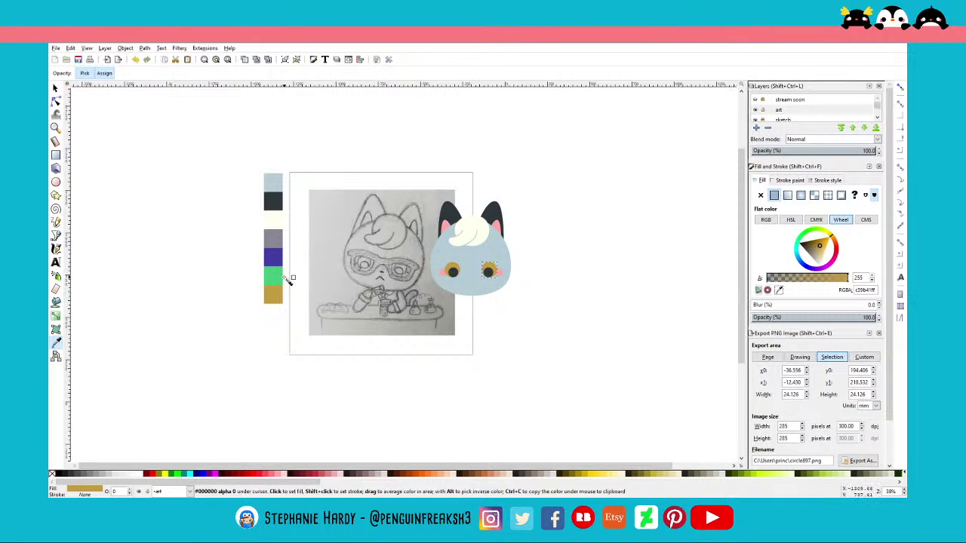
{"action": "left_click", "coordinate": [273, 278]}
{"action": "key", "text": "s"}
{"action": "key", "text": "Escape"}
{"action": "scroll", "coordinate": [543, 255], "scroll_direction": "up", "scroll_amount": 1}
{"action": "scroll", "coordinate": [546, 261], "scroll_direction": "up", "scroll_amount": 1}
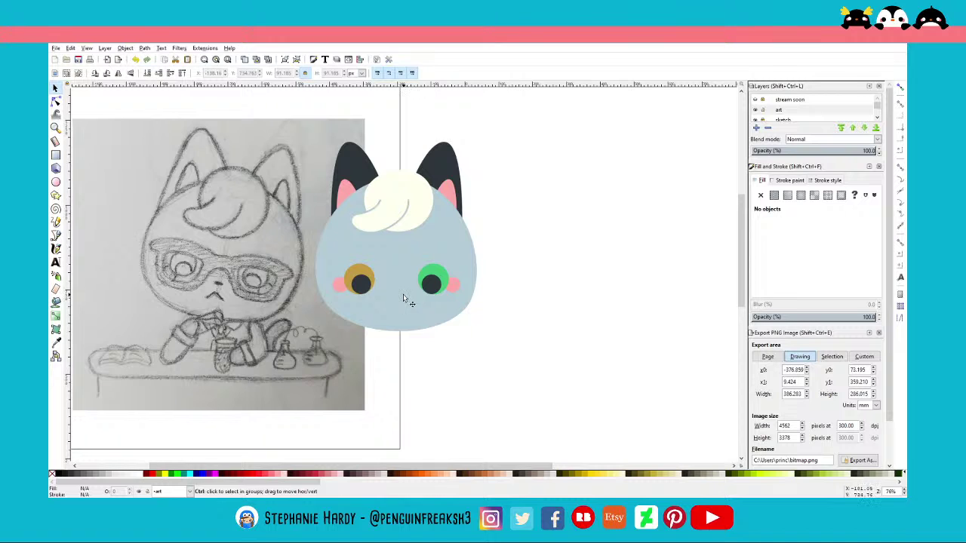
{"action": "scroll", "coordinate": [402, 292], "scroll_direction": "up", "scroll_amount": 1}
{"action": "left_click", "coordinate": [55, 236]}
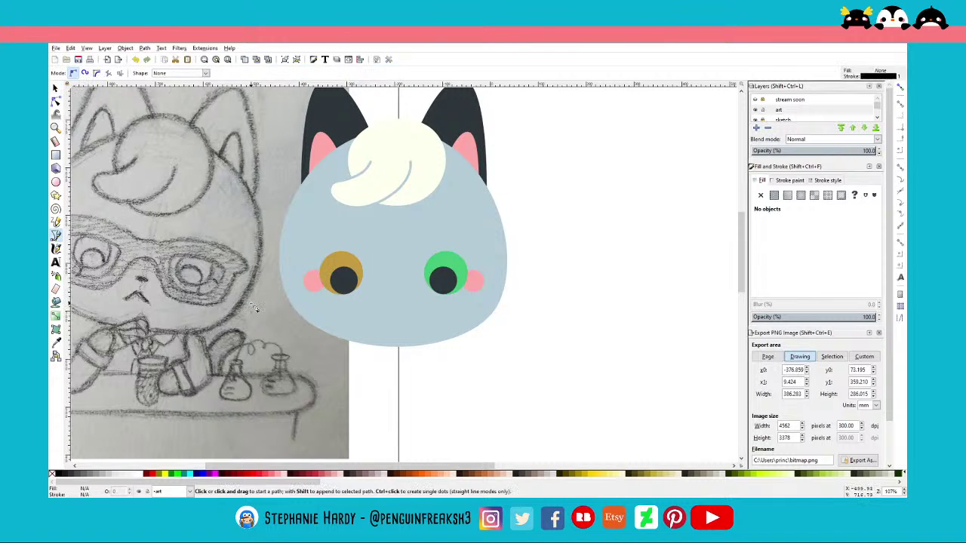
{"action": "scroll", "coordinate": [255, 307], "scroll_direction": "down", "scroll_amount": 1}
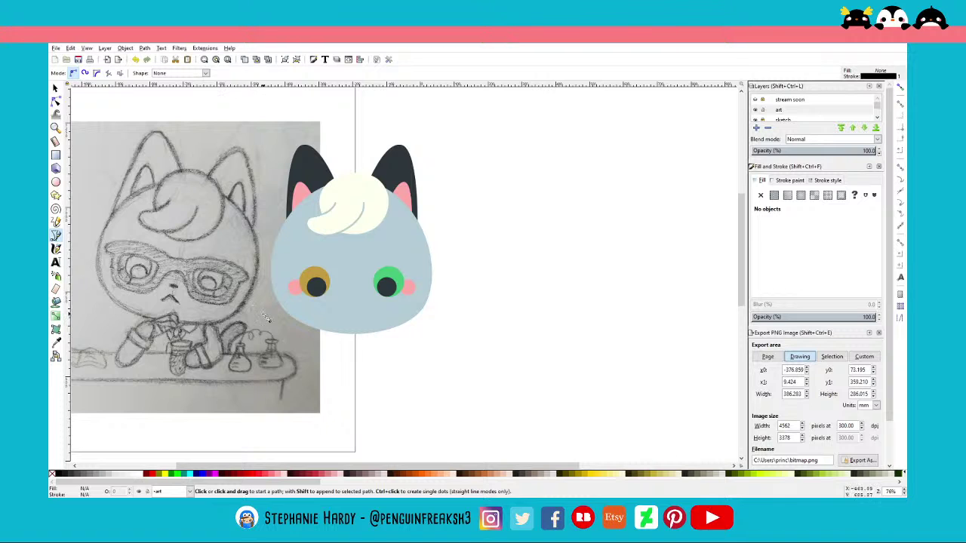
{"action": "left_click", "coordinate": [55, 87]}
Duplicate the left pupil, squash it into an oval nose between the eyes, and save
{"action": "left_click", "coordinate": [316, 284]}
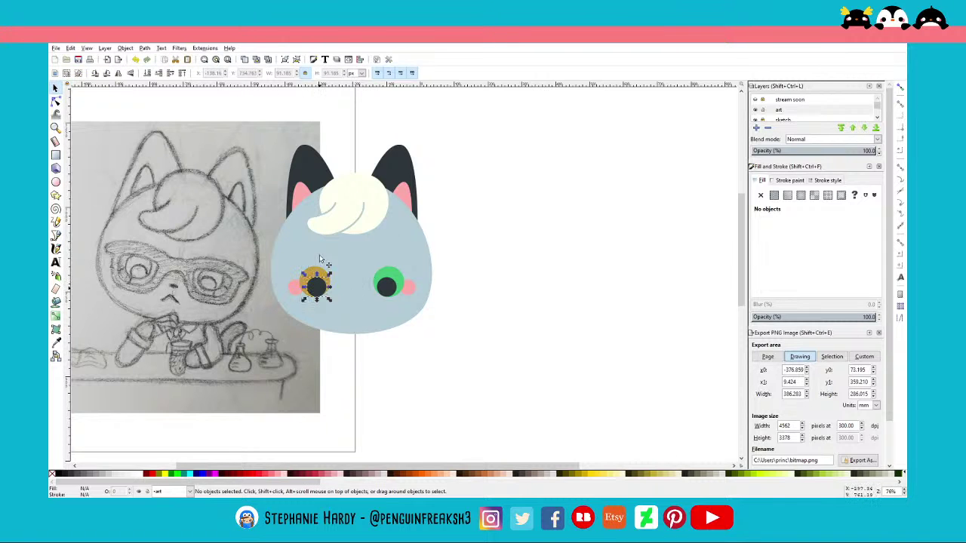
{"action": "key", "text": "ctrl+d"}
{"action": "left_click_drag", "start_coordinate": [317, 287], "coordinate": [356, 299]}
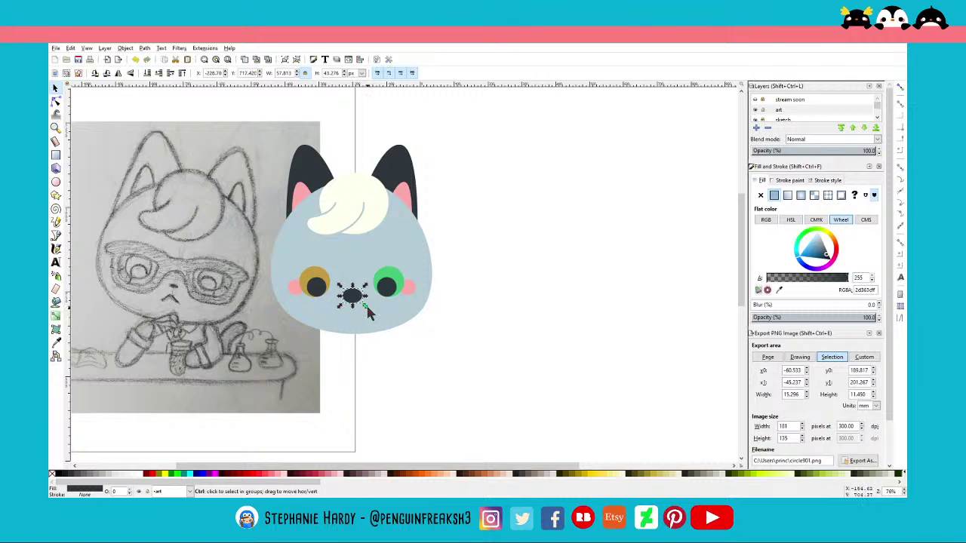
{"action": "scroll", "coordinate": [358, 298], "scroll_direction": "up", "scroll_amount": 1}
{"action": "scroll", "coordinate": [362, 295], "scroll_direction": "up", "scroll_amount": 3}
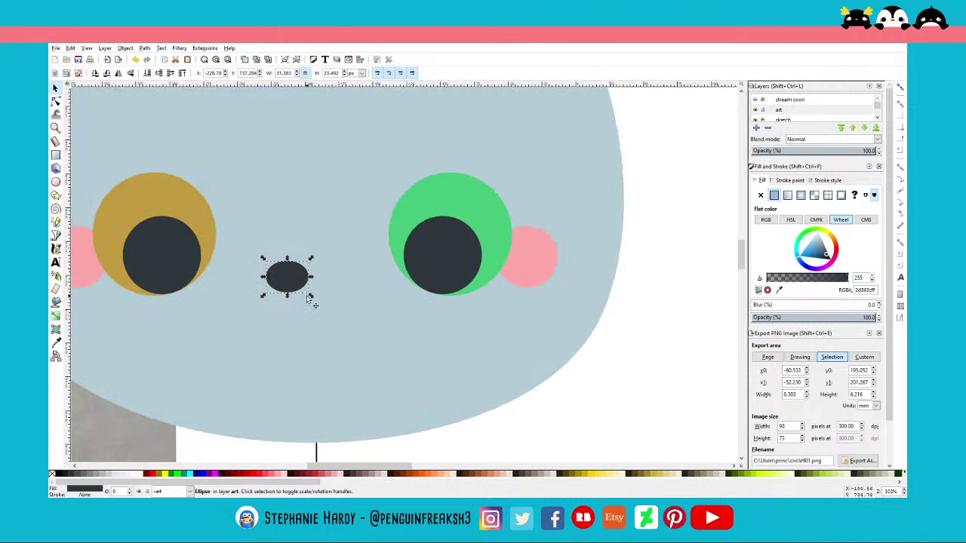
{"action": "left_click_drag", "start_coordinate": [321, 288], "coordinate": [315, 283]}
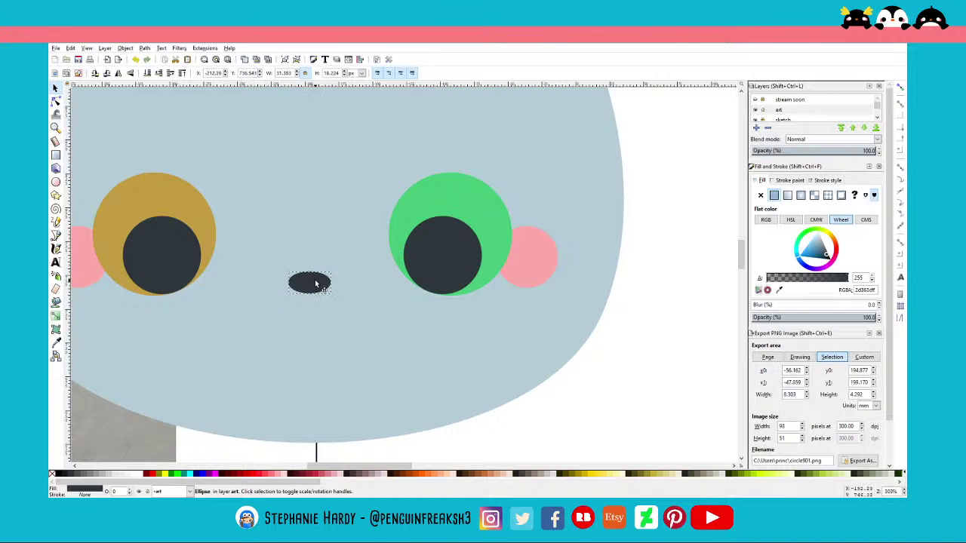
{"action": "left_click", "coordinate": [549, 417]}
{"action": "scroll", "coordinate": [429, 324], "scroll_direction": "down", "scroll_amount": 3}
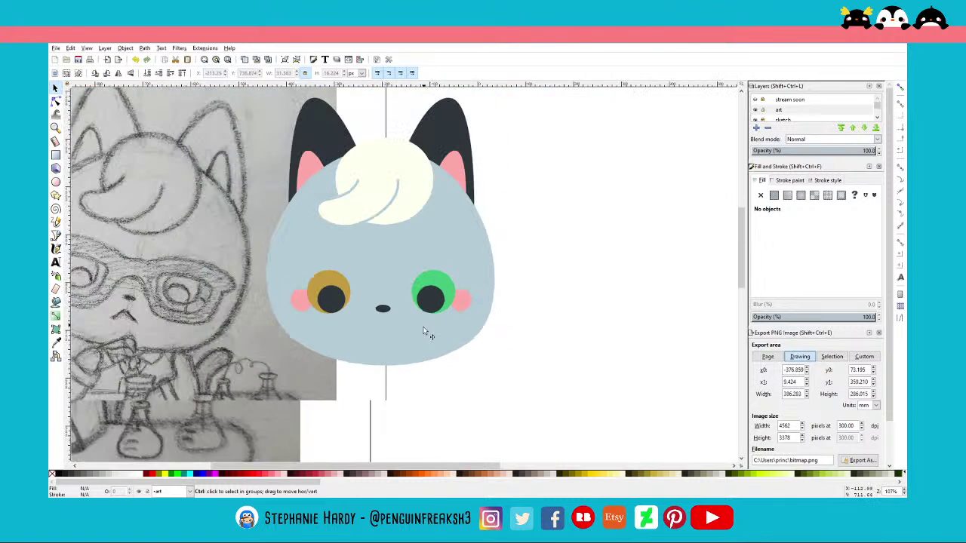
{"action": "key", "text": "ctrl+s"}
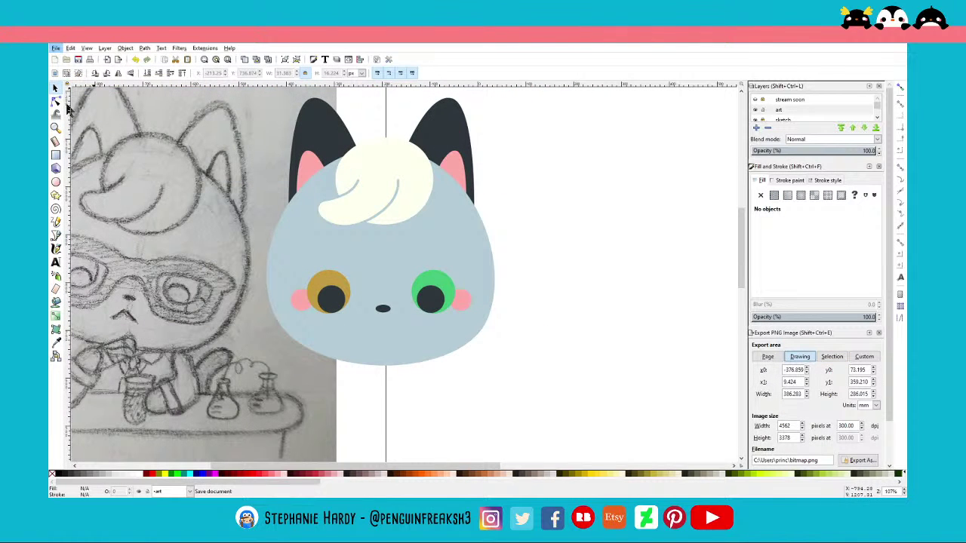
Draw an inverted-V mouth below the nose with a 5 px, round-joined stroke
{"action": "left_click", "coordinate": [55, 235]}
{"action": "left_click", "coordinate": [371, 330]}
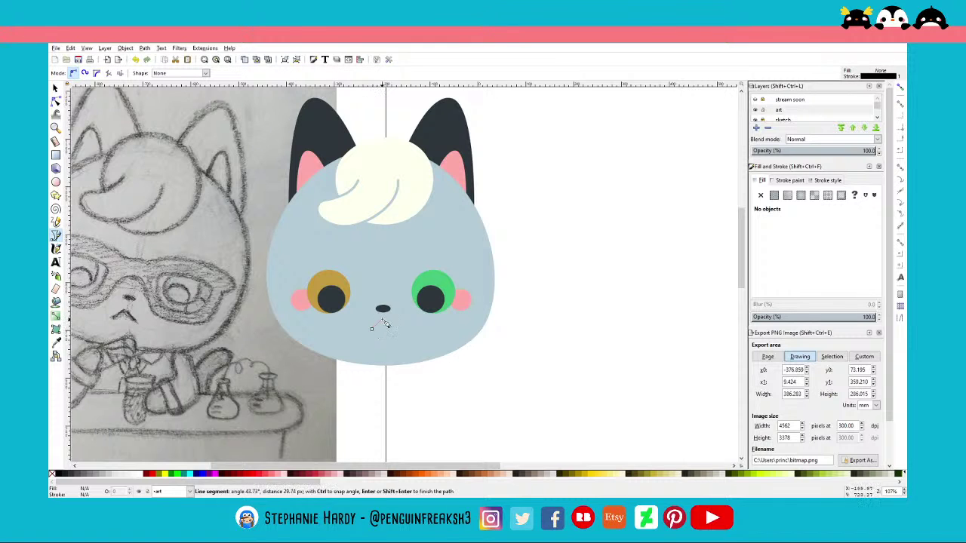
{"action": "double_click", "coordinate": [393, 329]}
{"action": "left_click", "coordinate": [824, 180]}
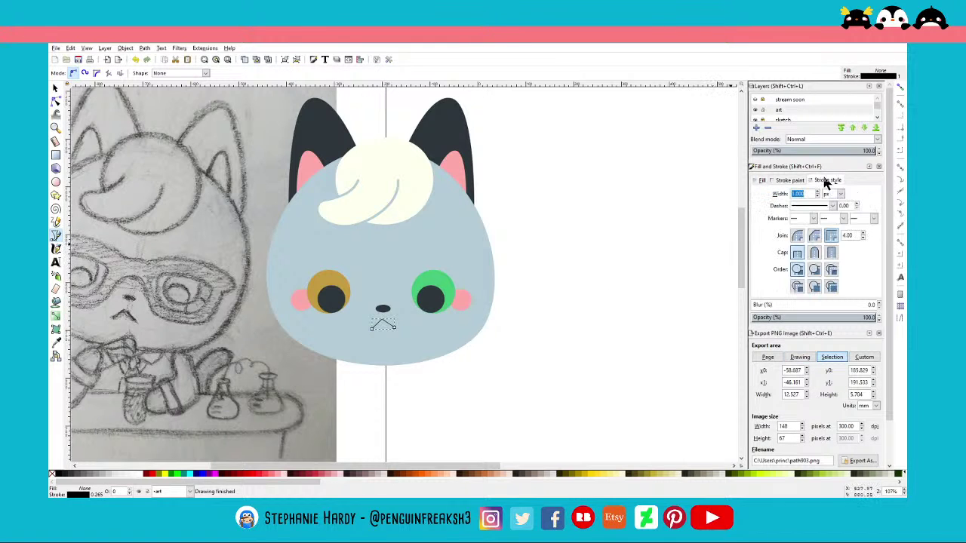
{"action": "left_click", "coordinate": [798, 235]}
{"action": "double_click", "coordinate": [797, 193]}
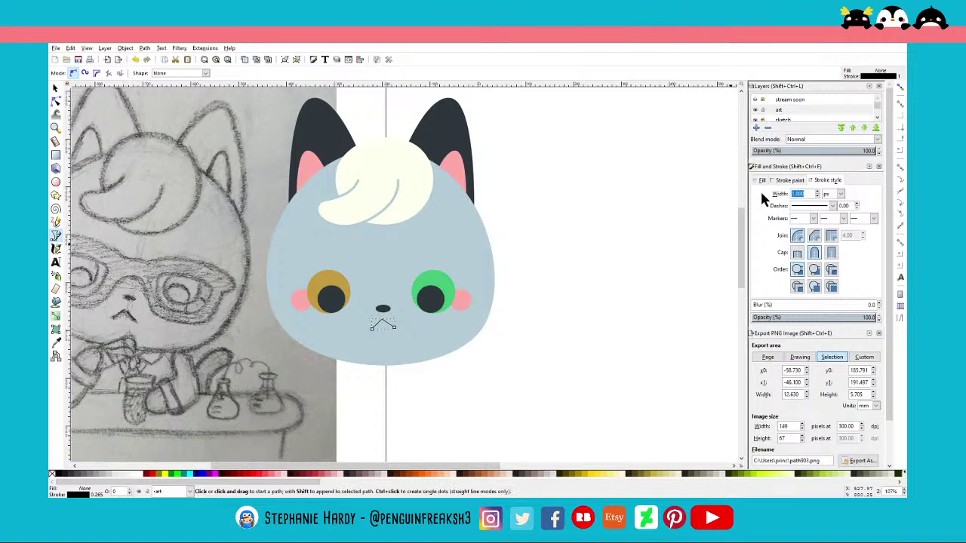
{"action": "type", "text": "5"}
{"action": "key", "text": "Return"}
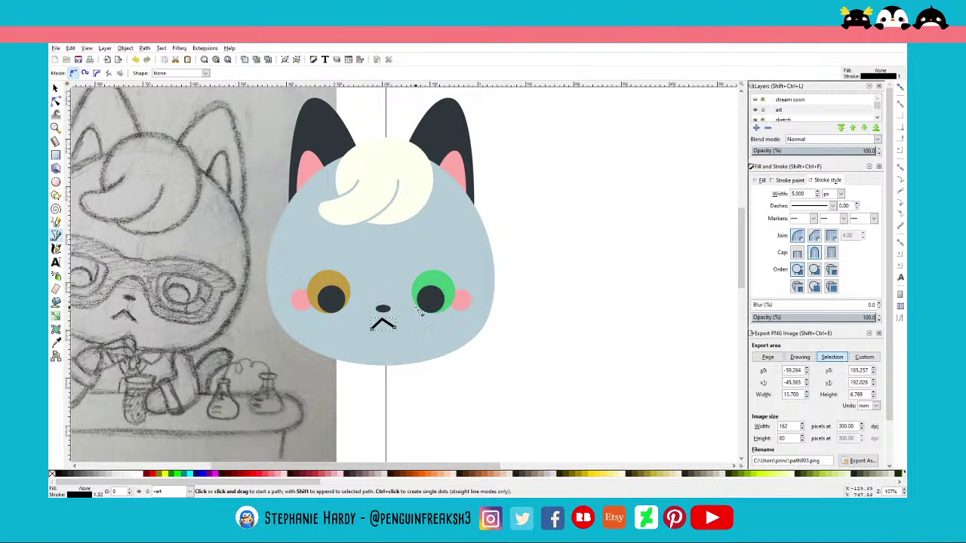
Set the mouth's stroke colour to the pupil's dark colour via the Dropper
{"action": "left_click", "coordinate": [55, 89]}
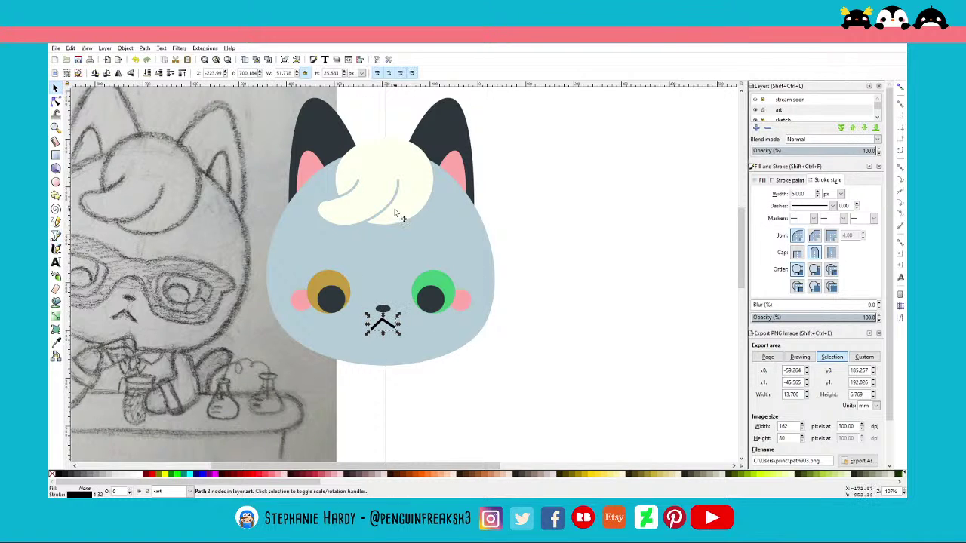
{"action": "left_click", "coordinate": [393, 205]}
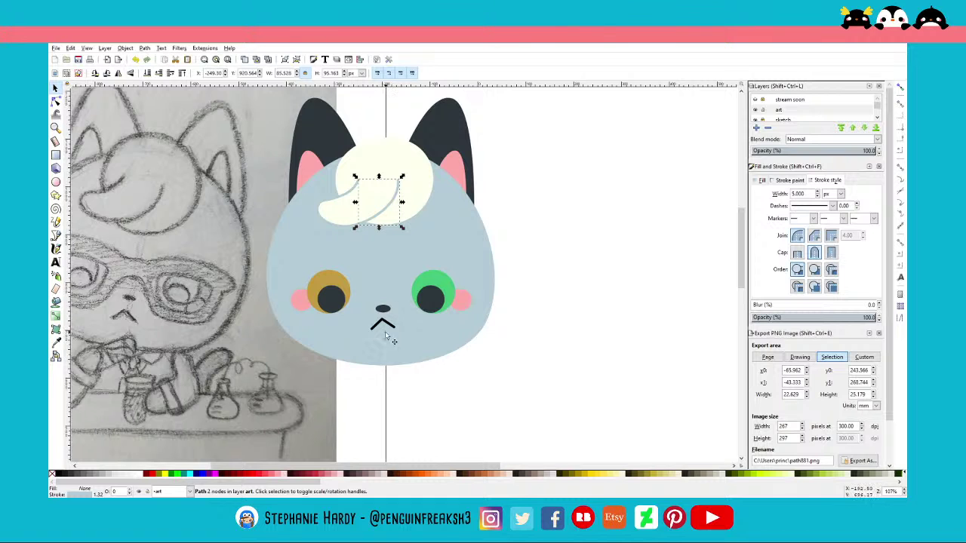
{"action": "left_click", "coordinate": [390, 327]}
{"action": "left_click", "coordinate": [790, 180]}
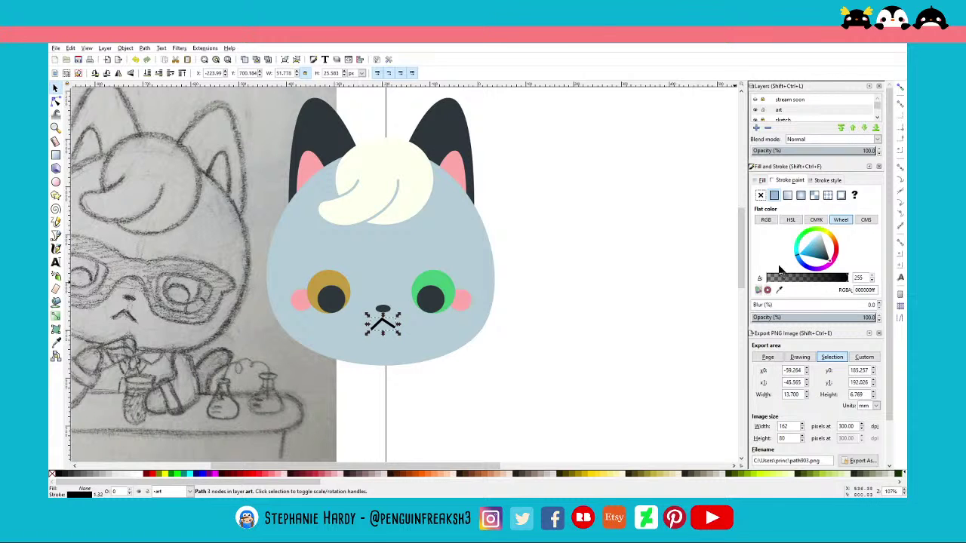
{"action": "left_click", "coordinate": [779, 291]}
{"action": "left_click", "coordinate": [325, 155]}
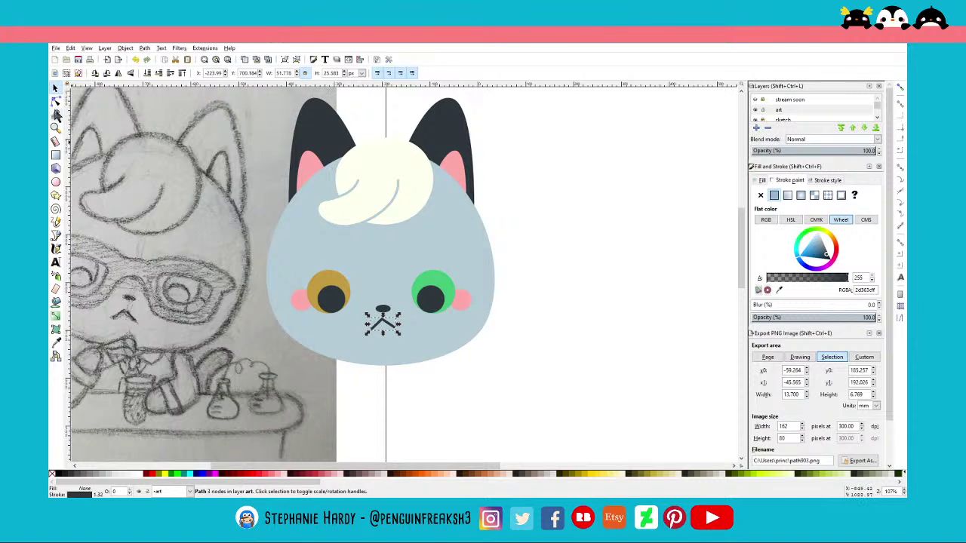
{"action": "left_click", "coordinate": [55, 102]}
Drag the mouth's left and right strokes into gentle curves with the Node tool
{"action": "scroll", "coordinate": [395, 316], "scroll_direction": "up", "scroll_amount": 4}
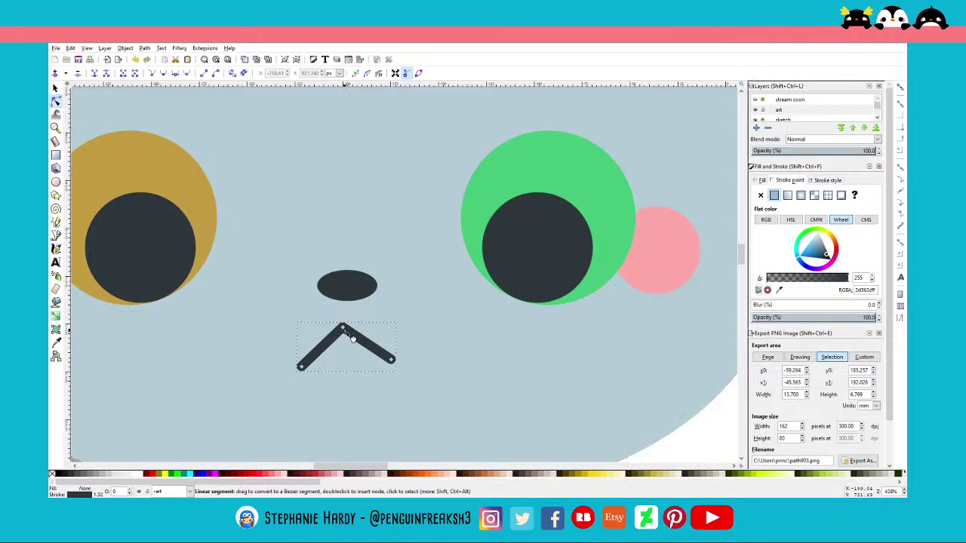
{"action": "left_click_drag", "start_coordinate": [369, 344], "coordinate": [347, 316]}
{"action": "key", "text": "ctrl+z"}
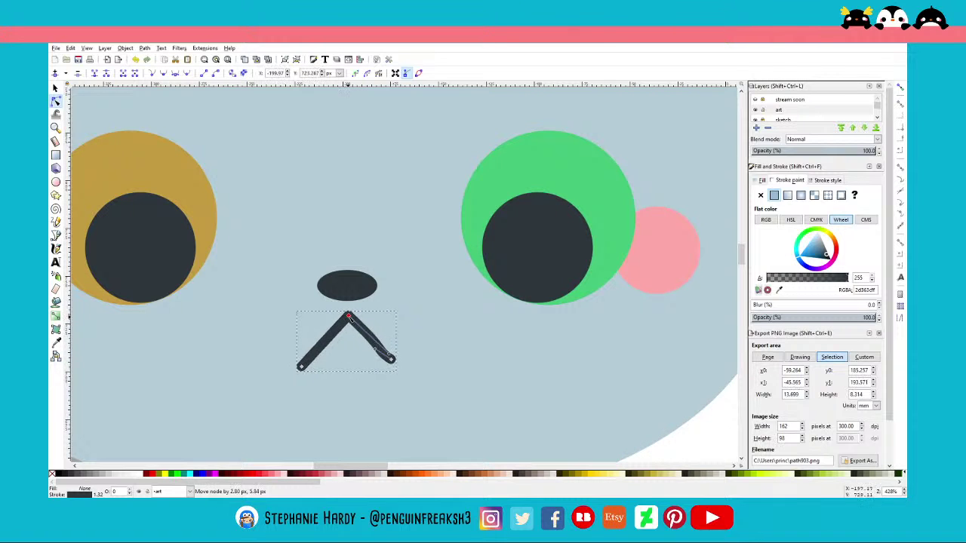
{"action": "mouse_move", "coordinate": [391, 358]}
{"action": "left_mouse_down"}
{"action": "mouse_move", "coordinate": [363, 339]}
{"action": "mouse_move", "coordinate": [379, 355]}
{"action": "left_mouse_up"}
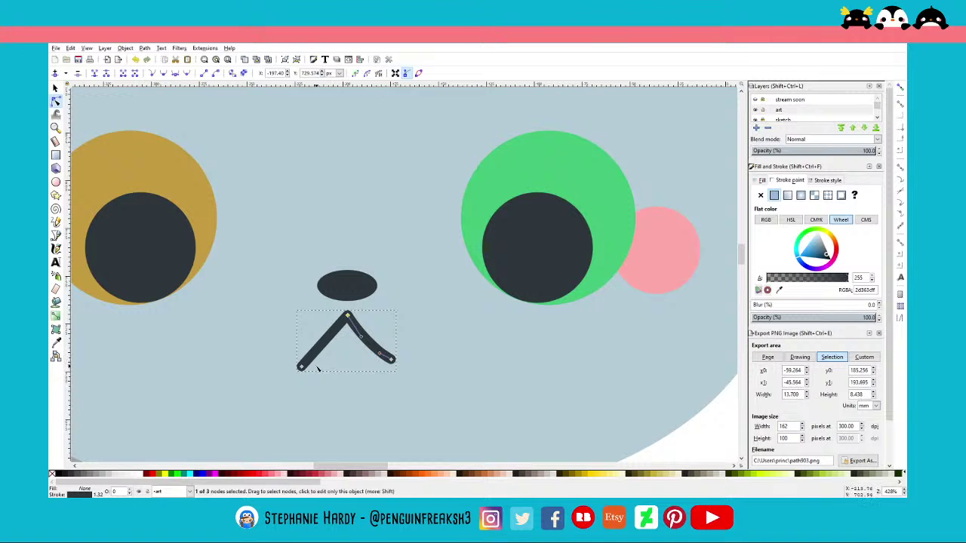
{"action": "left_click_drag", "start_coordinate": [301, 367], "coordinate": [338, 341]}
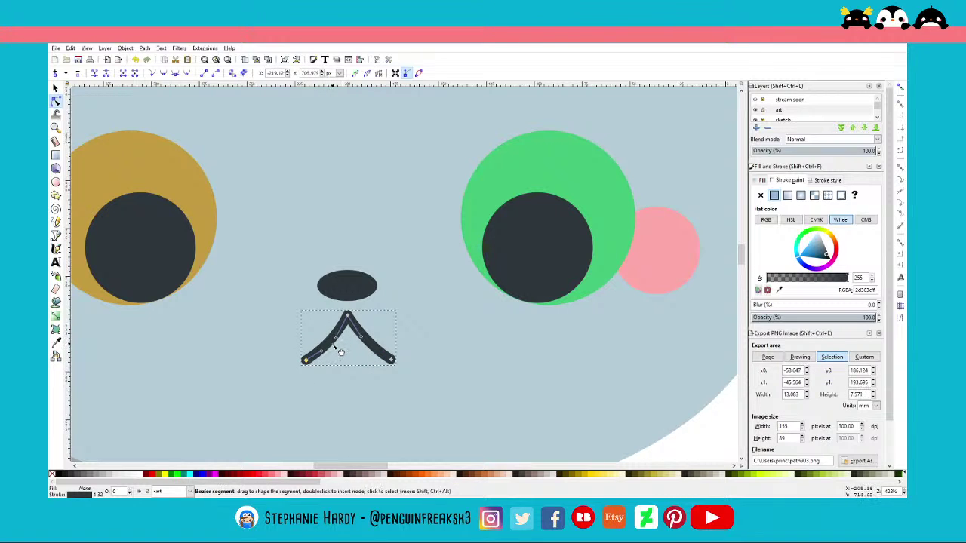
{"action": "left_click_drag", "start_coordinate": [365, 341], "coordinate": [360, 343]}
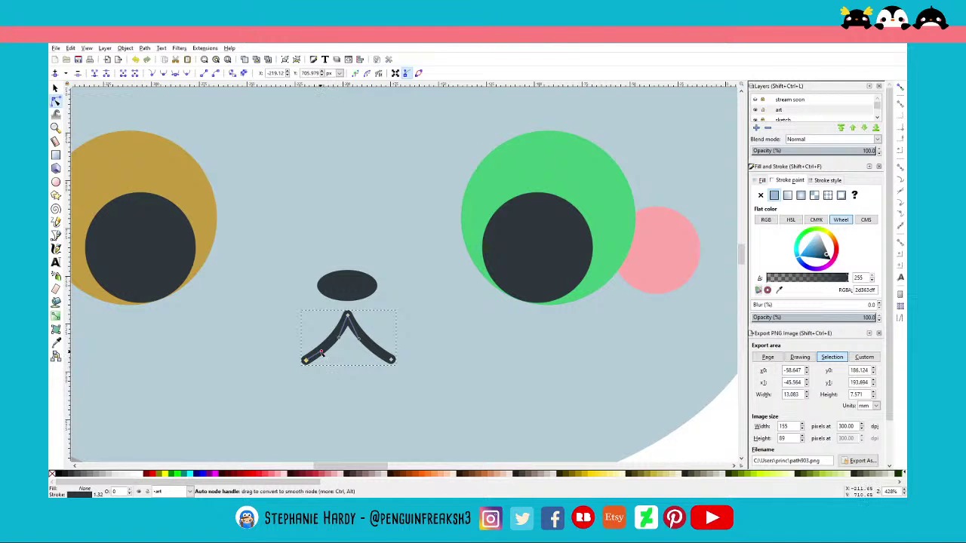
{"action": "left_click_drag", "start_coordinate": [322, 353], "coordinate": [320, 355]}
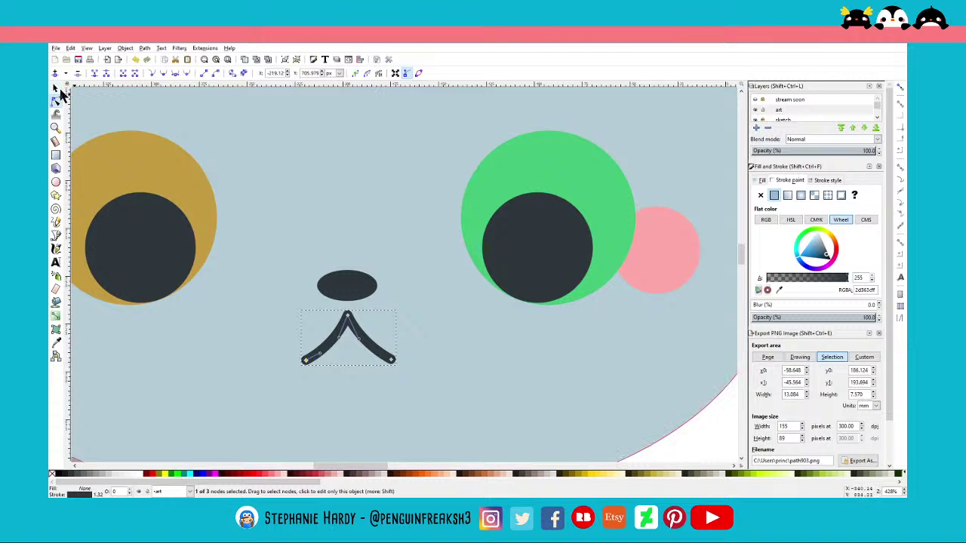
{"action": "left_click", "coordinate": [55, 87]}
{"action": "left_click", "coordinate": [703, 450]}
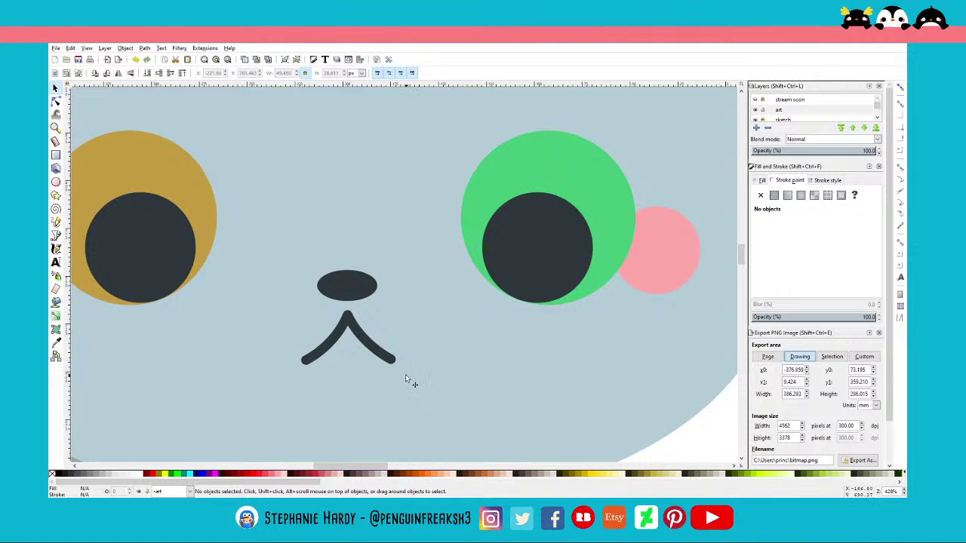
Pull a curve handle from the mouth's right end to refine its shape
{"action": "left_click", "coordinate": [55, 100]}
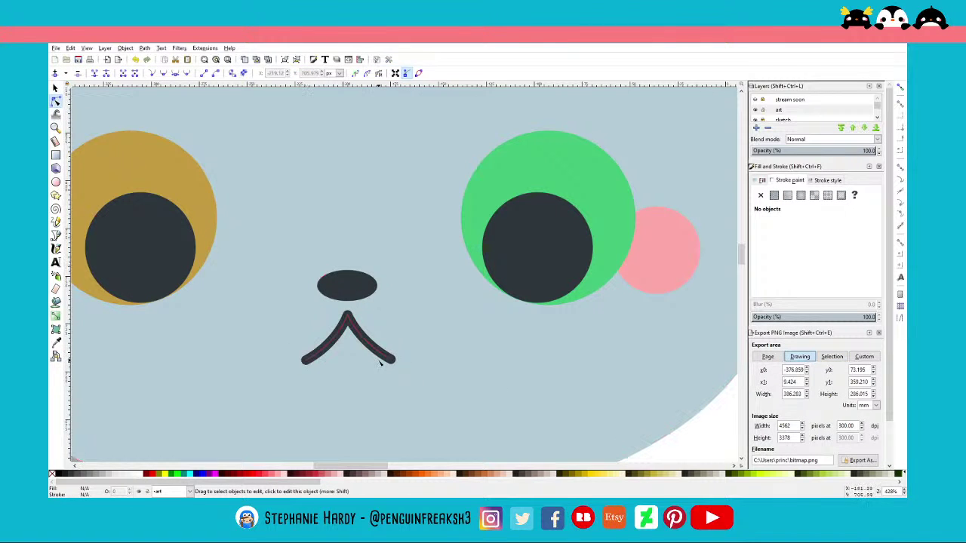
{"action": "left_click", "coordinate": [390, 361]}
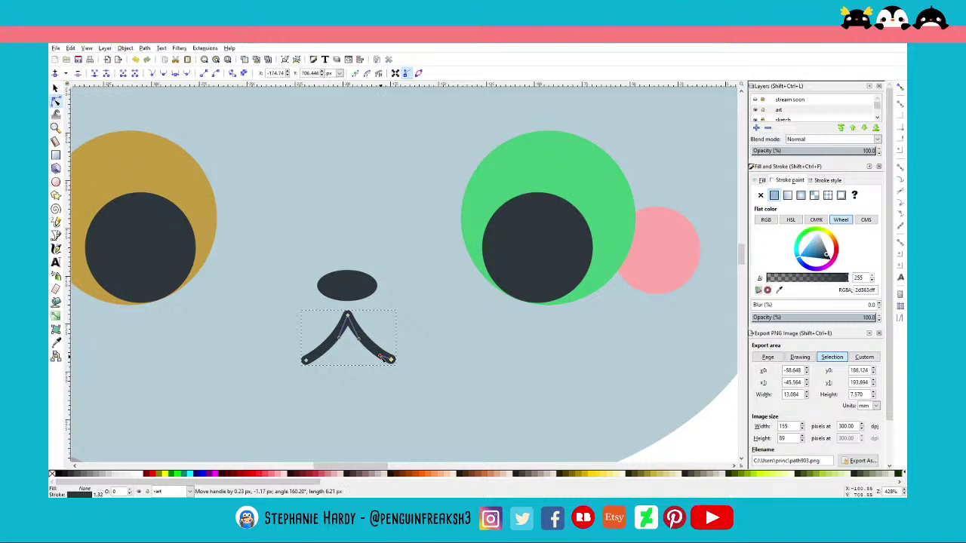
{"action": "left_click_drag", "start_coordinate": [391, 360], "coordinate": [382, 358]}
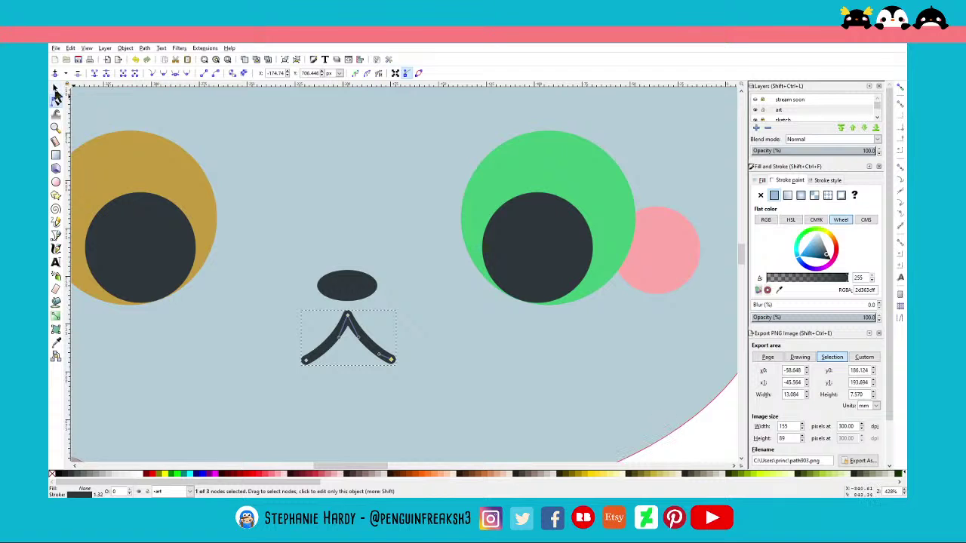
{"action": "left_click", "coordinate": [56, 90]}
{"action": "scroll", "coordinate": [393, 351], "scroll_direction": "down", "scroll_amount": 2}
{"action": "left_click", "coordinate": [549, 429]}
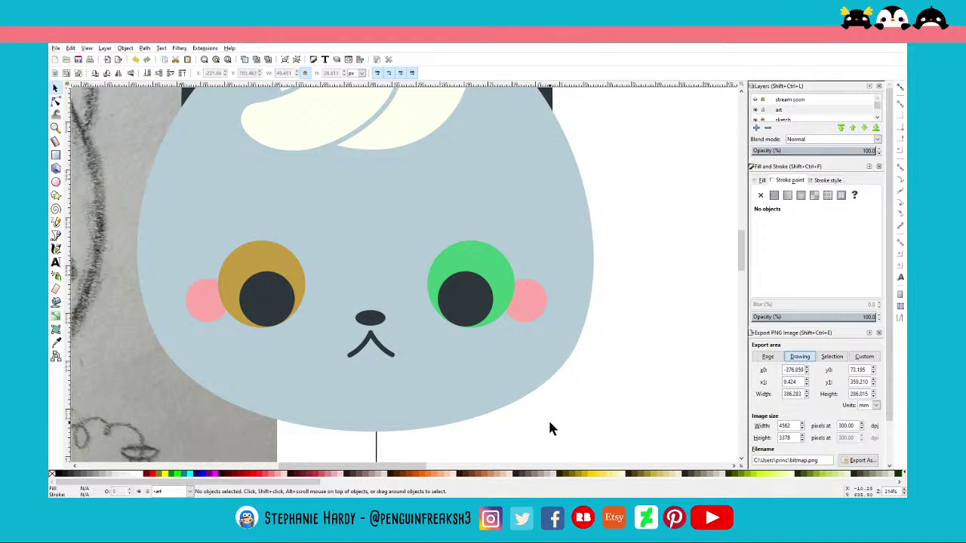
Zoom out to about 107% to show the whole head and select the Bezier pen
{"action": "scroll", "coordinate": [400, 326], "scroll_direction": "down", "scroll_amount": 2}
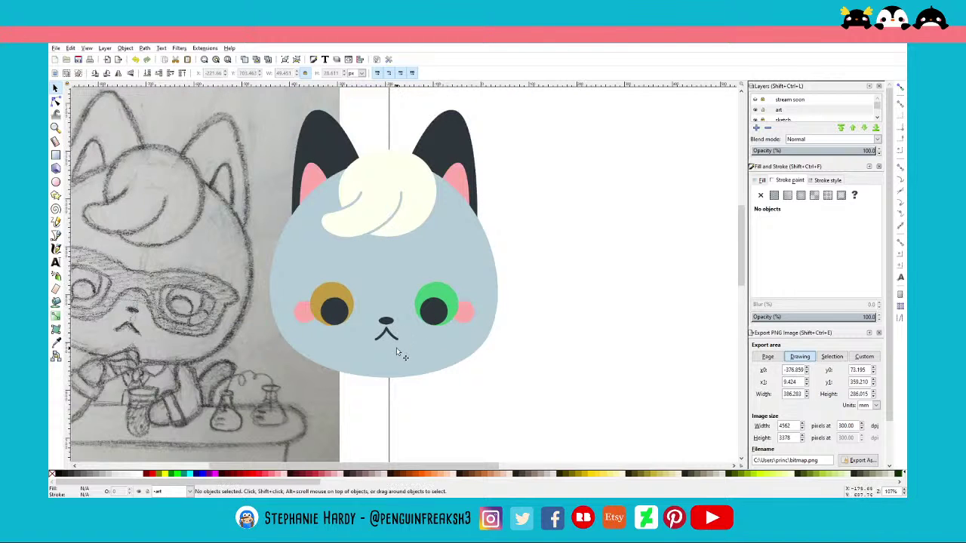
{"action": "scroll", "coordinate": [400, 339], "scroll_direction": "down", "scroll_amount": 1}
{"action": "scroll", "coordinate": [219, 315], "scroll_direction": "up", "scroll_amount": 1}
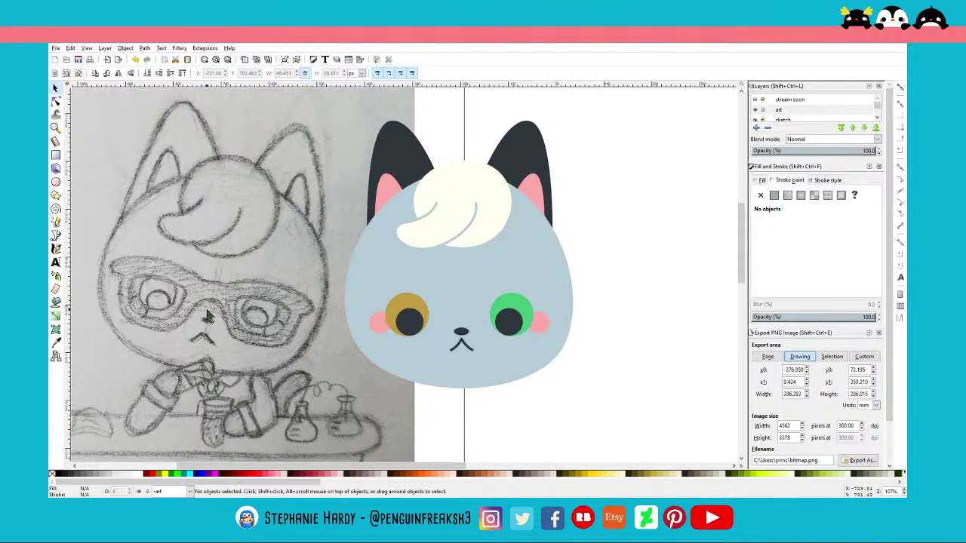
{"action": "left_click", "coordinate": [55, 235]}
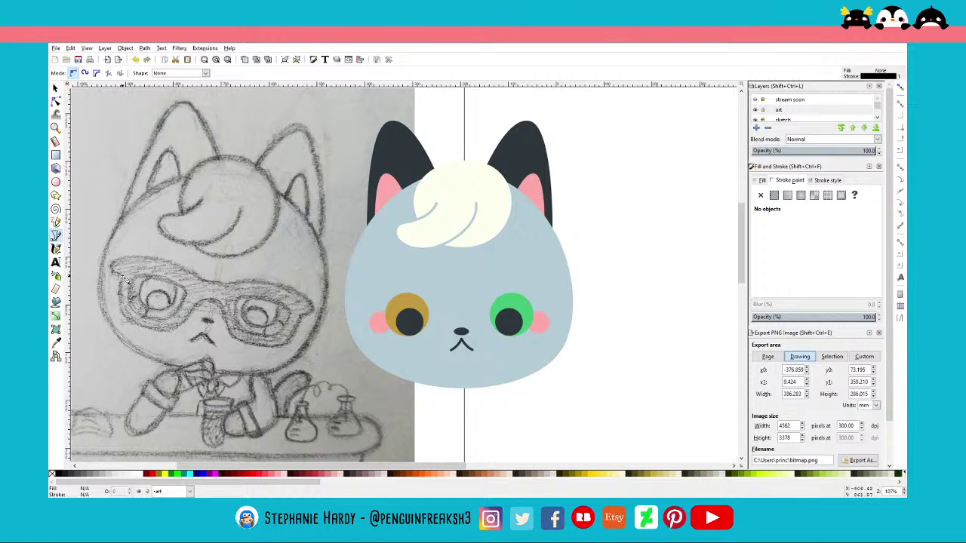
Place five corner points around the left gold eye and close them into an angular lens outline
{"action": "left_click", "coordinate": [376, 296]}
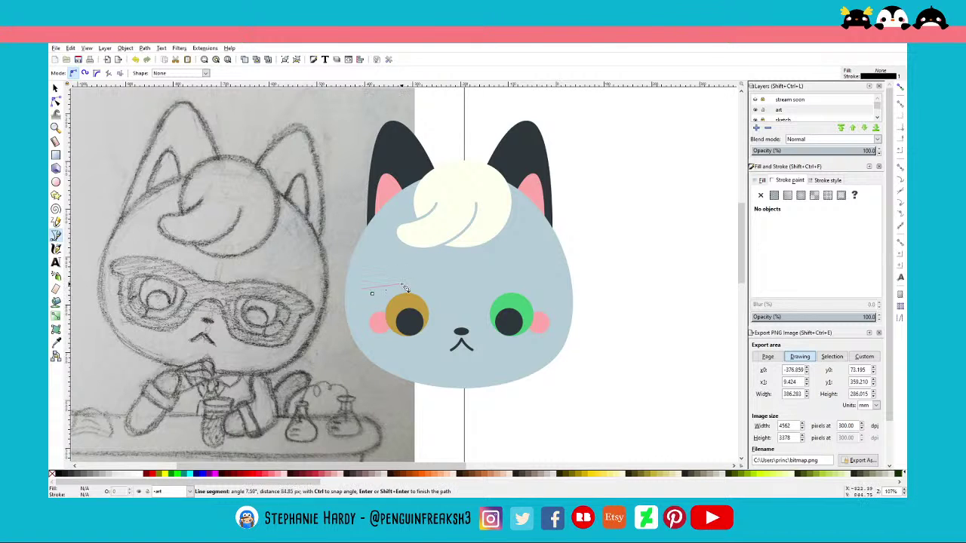
{"action": "left_click", "coordinate": [407, 279]}
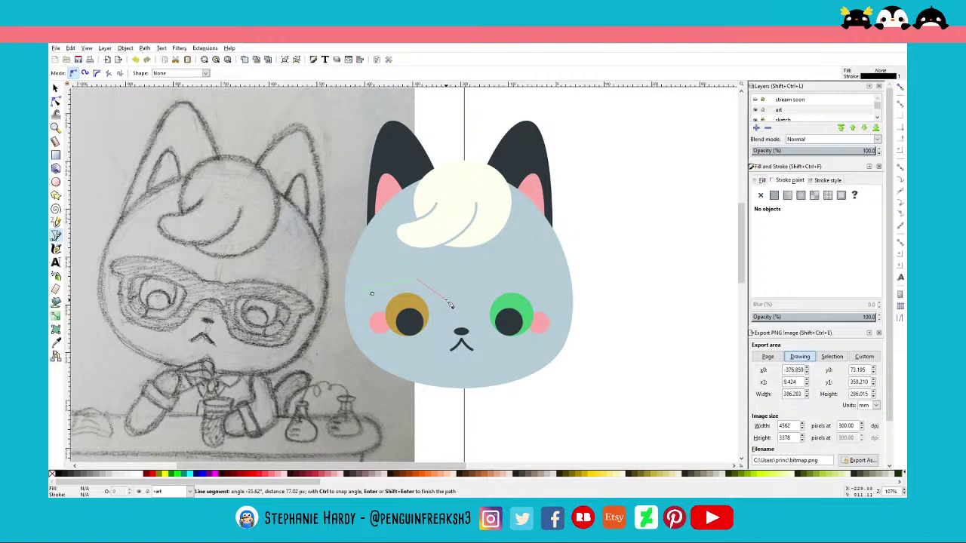
{"action": "left_click", "coordinate": [449, 304]}
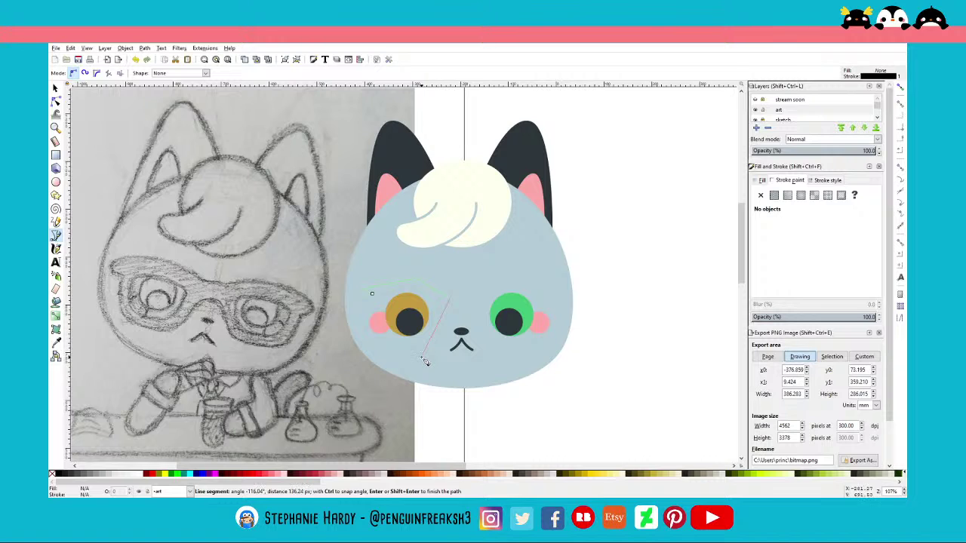
{"action": "left_click", "coordinate": [429, 354]}
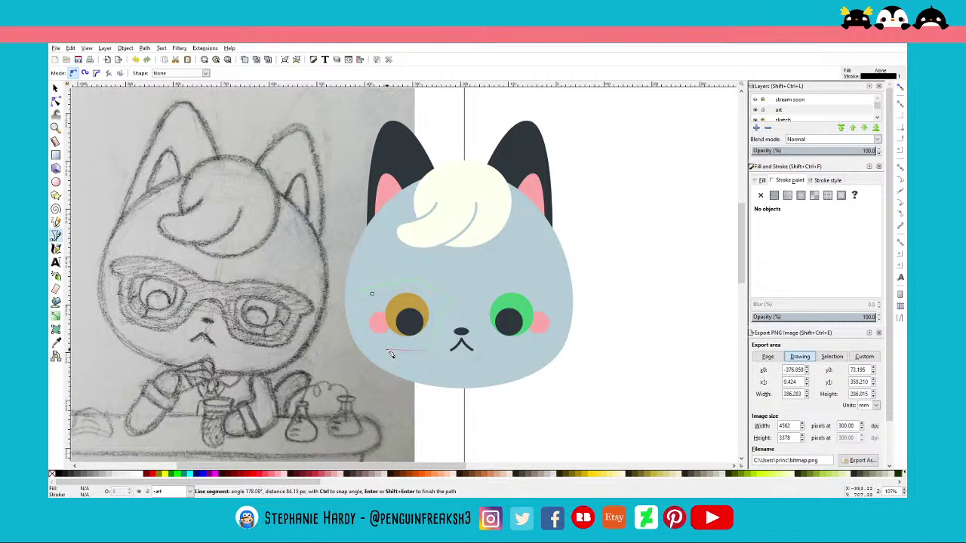
{"action": "left_click", "coordinate": [391, 354]}
{"action": "left_click", "coordinate": [372, 293]}
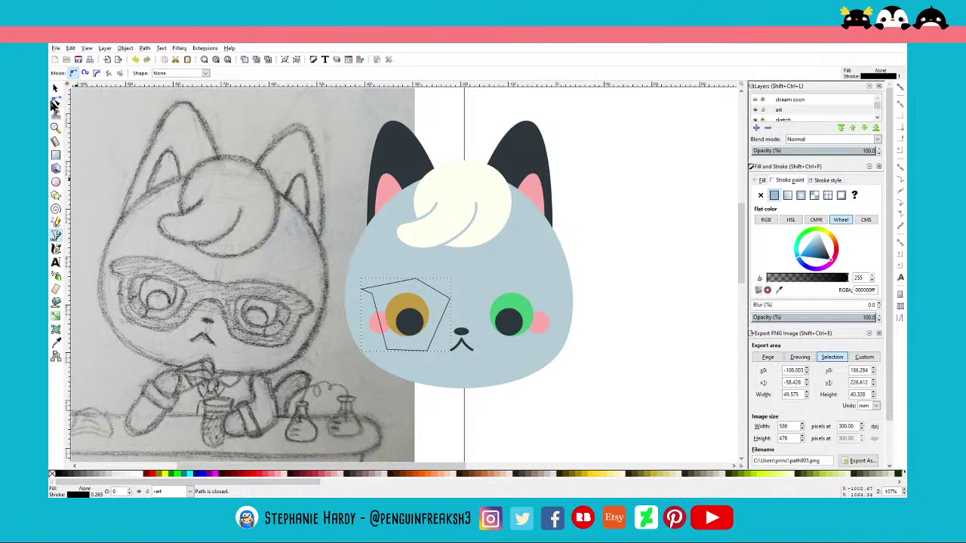
{"action": "left_click", "coordinate": [55, 103]}
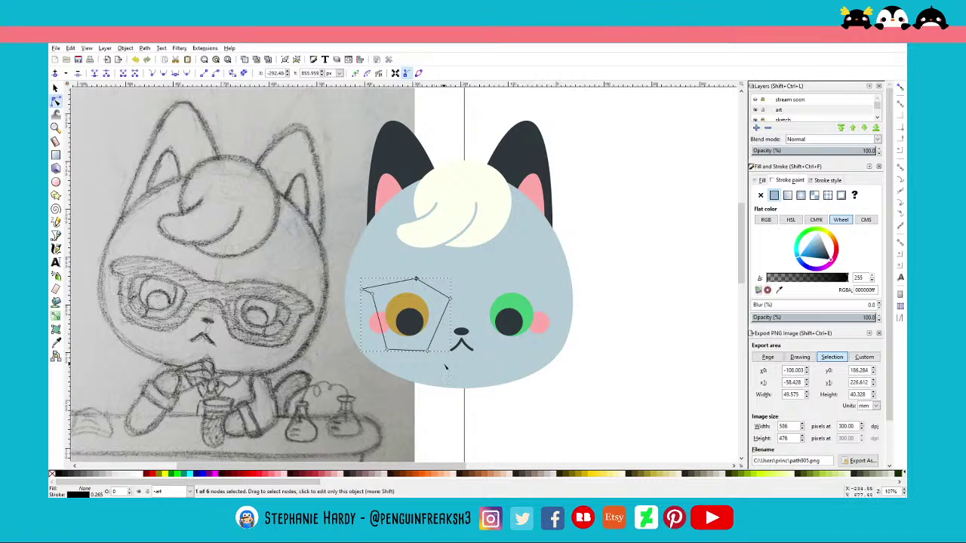
Make the lens's bottom nodes smooth and reshape its upper corner
{"action": "left_click_drag", "start_coordinate": [449, 373], "coordinate": [370, 340]}
{"action": "left_click", "coordinate": [177, 73]}
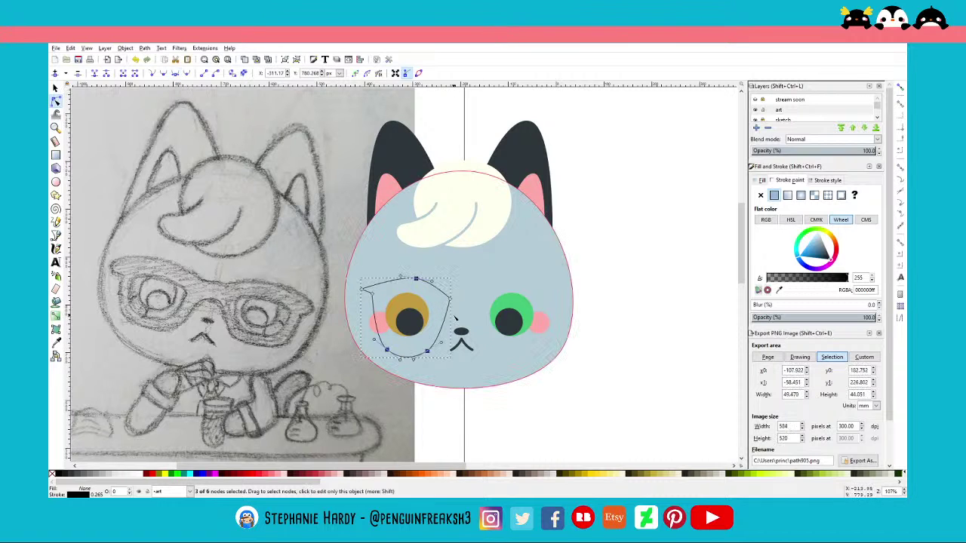
{"action": "left_click", "coordinate": [362, 289]}
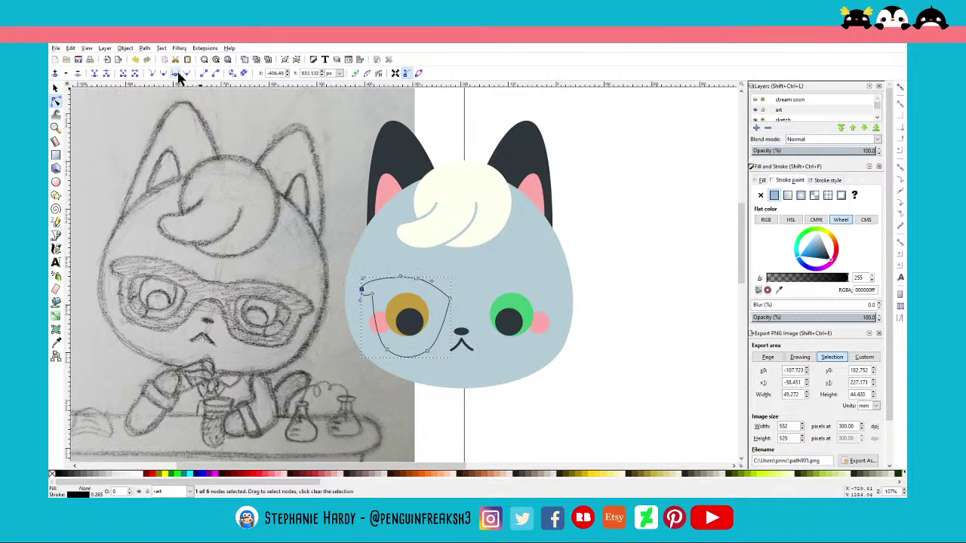
{"action": "scroll", "coordinate": [487, 319], "scroll_direction": "up", "scroll_amount": 2}
{"action": "mouse_move", "coordinate": [413, 278]}
{"action": "left_mouse_down"}
{"action": "mouse_move", "coordinate": [411, 259]}
{"action": "mouse_move", "coordinate": [389, 240]}
{"action": "left_mouse_up"}
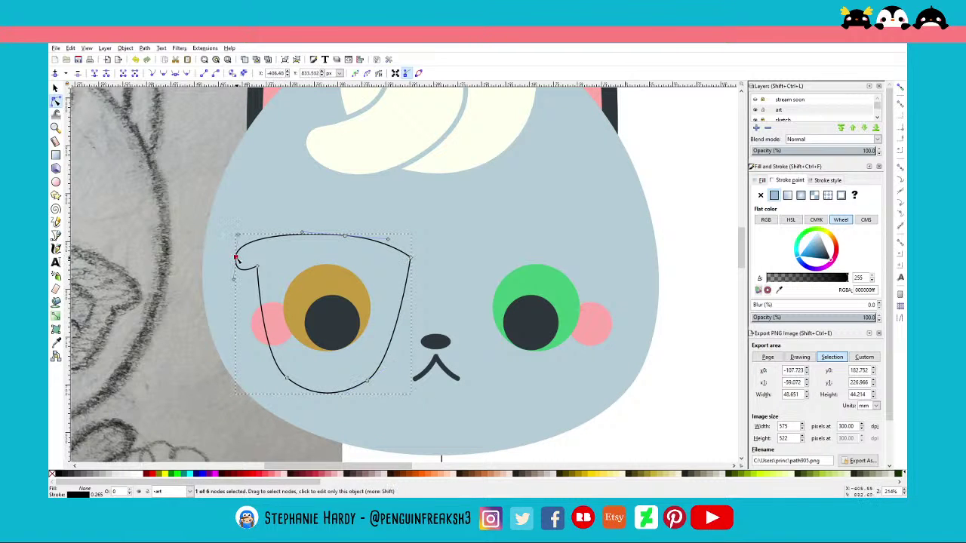
Hook the lens's top-left corner and round its lower-left and bottom edge curves
{"action": "left_click_drag", "start_coordinate": [234, 255], "coordinate": [237, 227]}
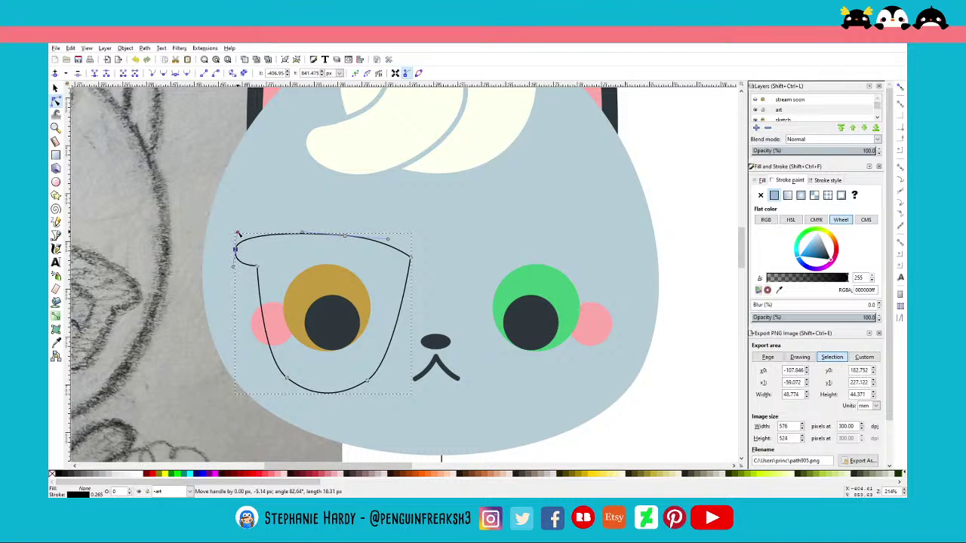
{"action": "left_click_drag", "start_coordinate": [257, 266], "coordinate": [255, 266]}
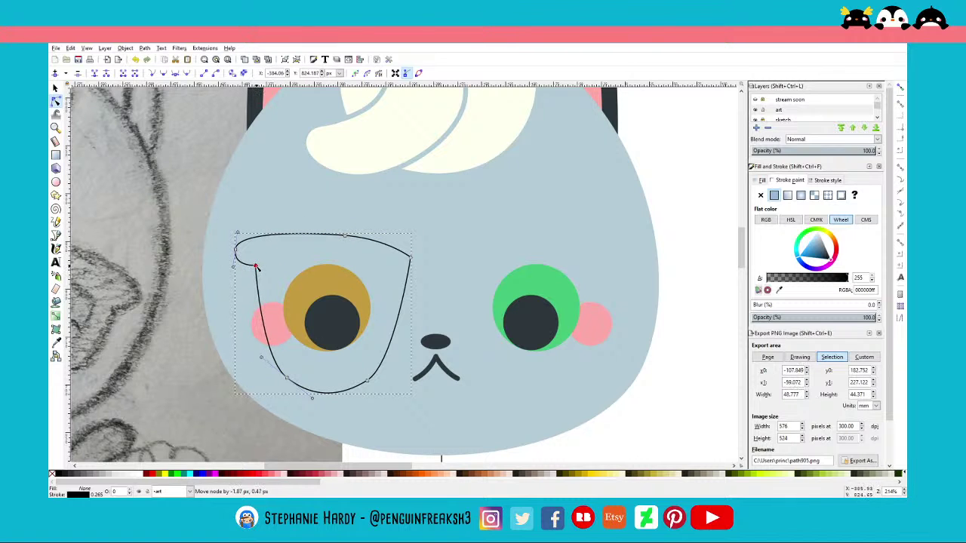
{"action": "left_click_drag", "start_coordinate": [287, 377], "coordinate": [279, 367]}
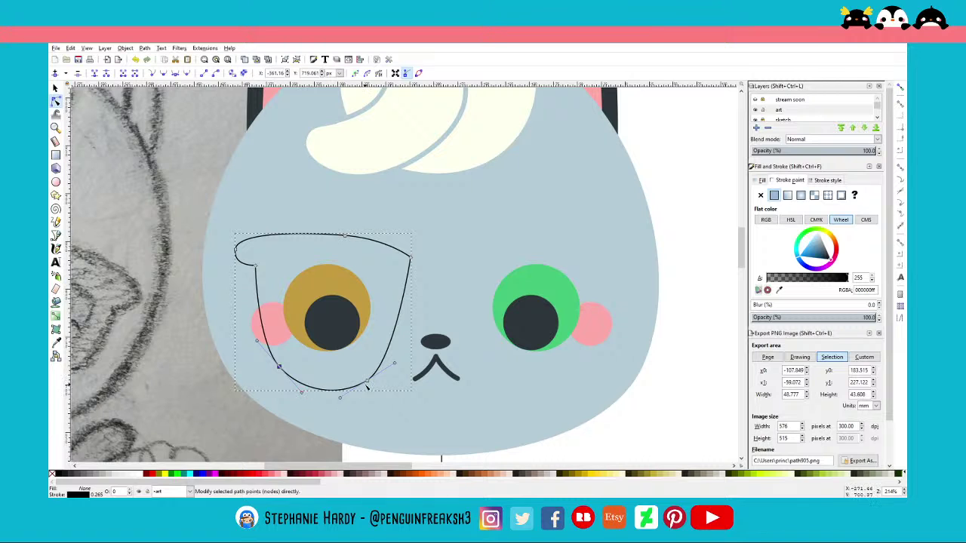
{"action": "left_click_drag", "start_coordinate": [367, 381], "coordinate": [372, 372]}
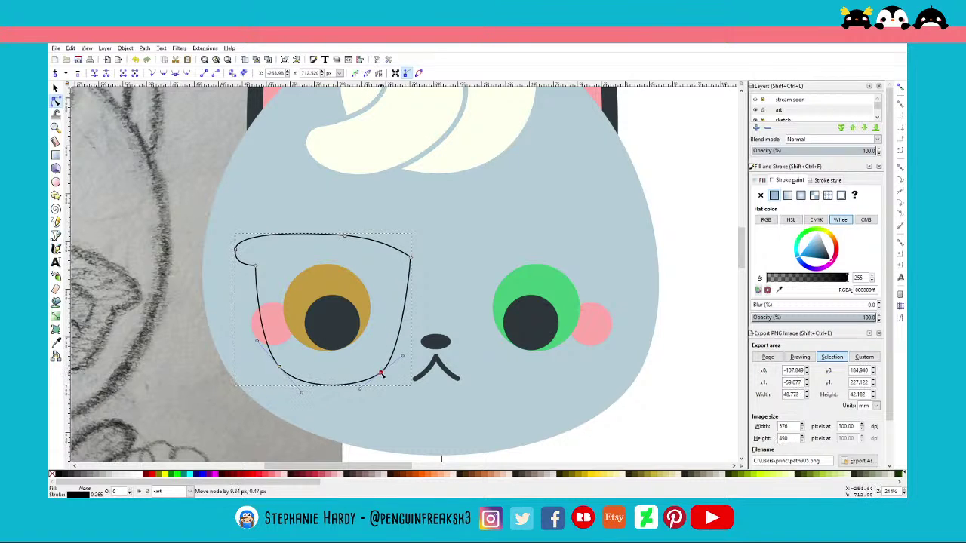
{"action": "left_click_drag", "start_coordinate": [301, 392], "coordinate": [310, 396]}
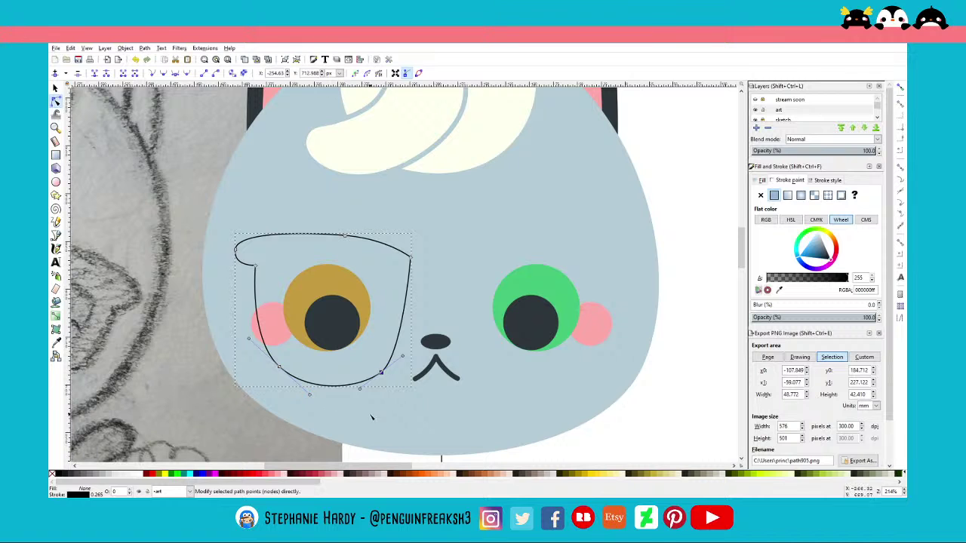
{"action": "scroll", "coordinate": [434, 377], "scroll_direction": "down", "scroll_amount": 1}
{"action": "scroll", "coordinate": [408, 383], "scroll_direction": "down", "scroll_amount": 1}
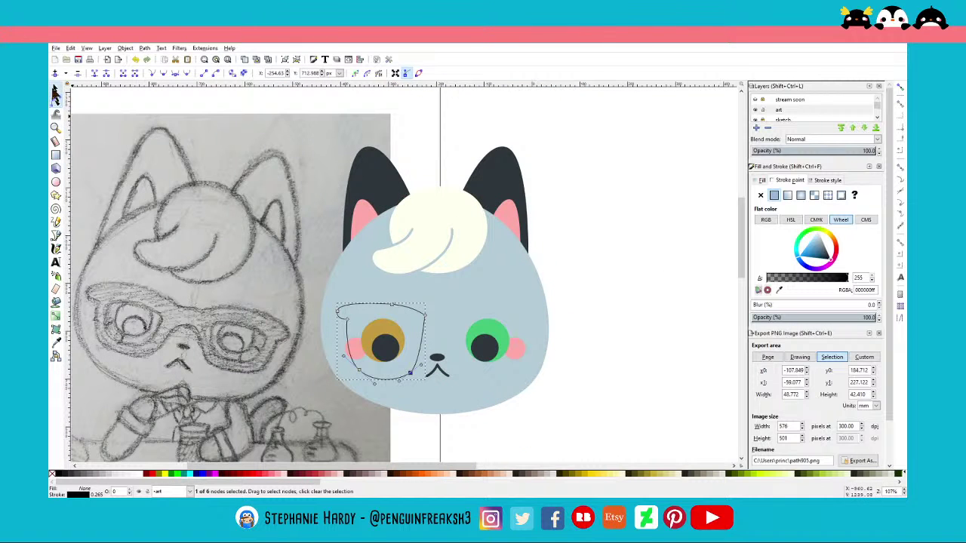
Deselect and check the lens outline, then start a pen path at the sketched glasses' left edge
{"action": "left_click", "coordinate": [55, 90]}
{"action": "key", "text": "Escape"}
{"action": "scroll", "coordinate": [347, 310], "scroll_direction": "down", "scroll_amount": 3}
{"action": "scroll", "coordinate": [421, 332], "scroll_direction": "up", "scroll_amount": 3}
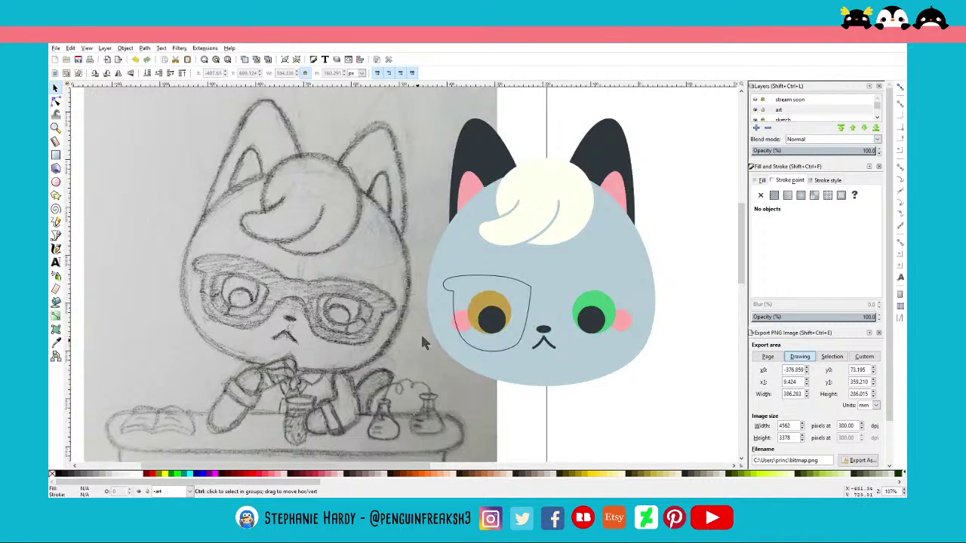
{"action": "left_click", "coordinate": [477, 281]}
{"action": "key", "text": "Escape"}
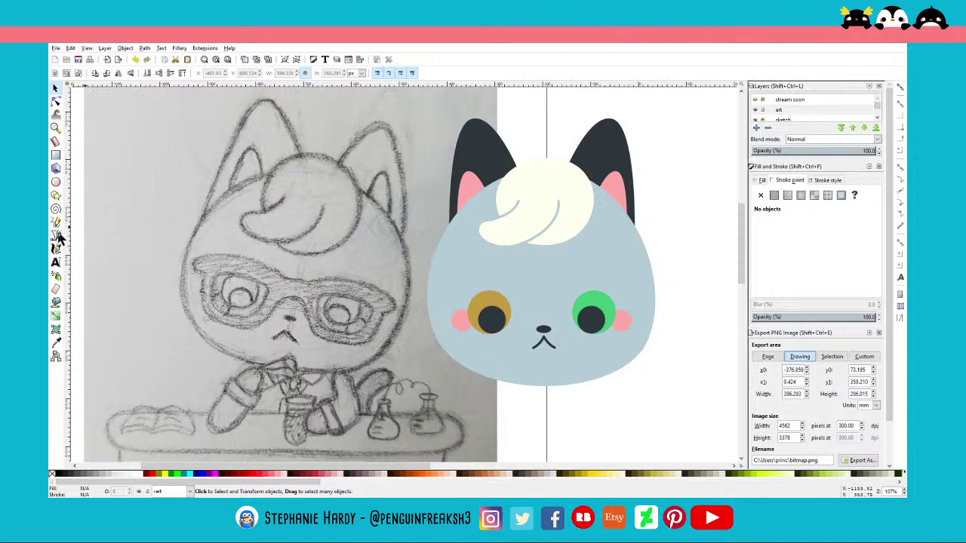
{"action": "left_click", "coordinate": [57, 236]}
{"action": "left_click", "coordinate": [211, 281]}
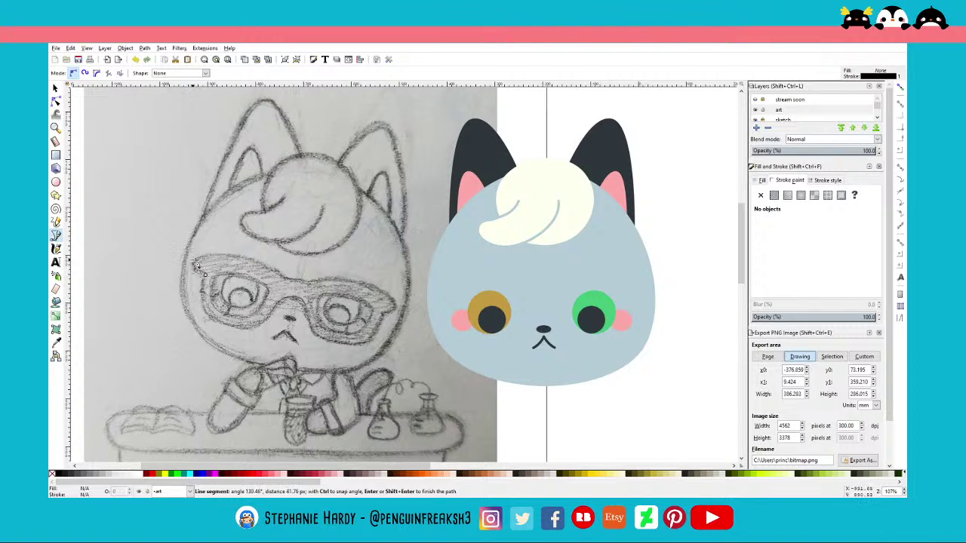
Trace points along the glasses' top, right end and bottom, closing on the start point
{"action": "left_click", "coordinate": [195, 264]}
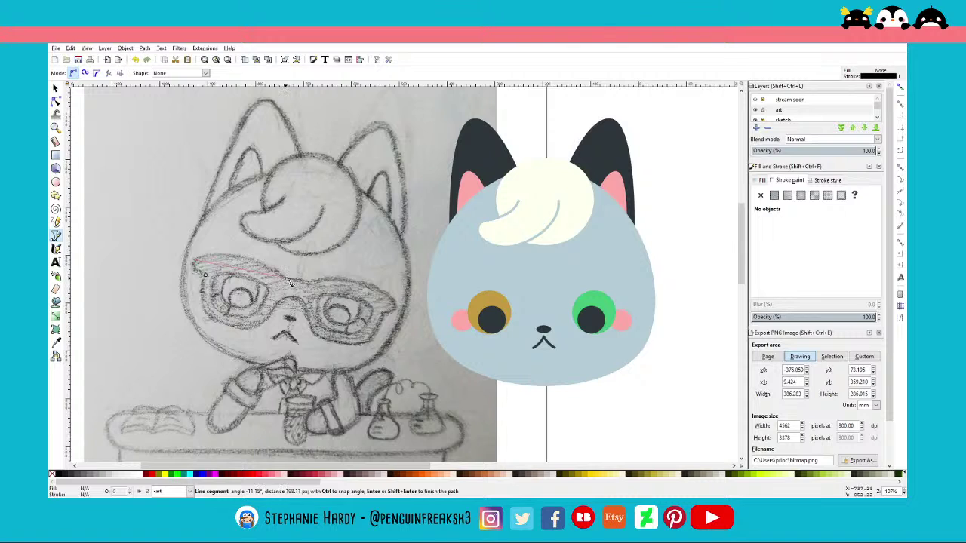
{"action": "left_click", "coordinate": [280, 273]}
{"action": "left_click", "coordinate": [321, 345]}
{"action": "left_click", "coordinate": [297, 300]}
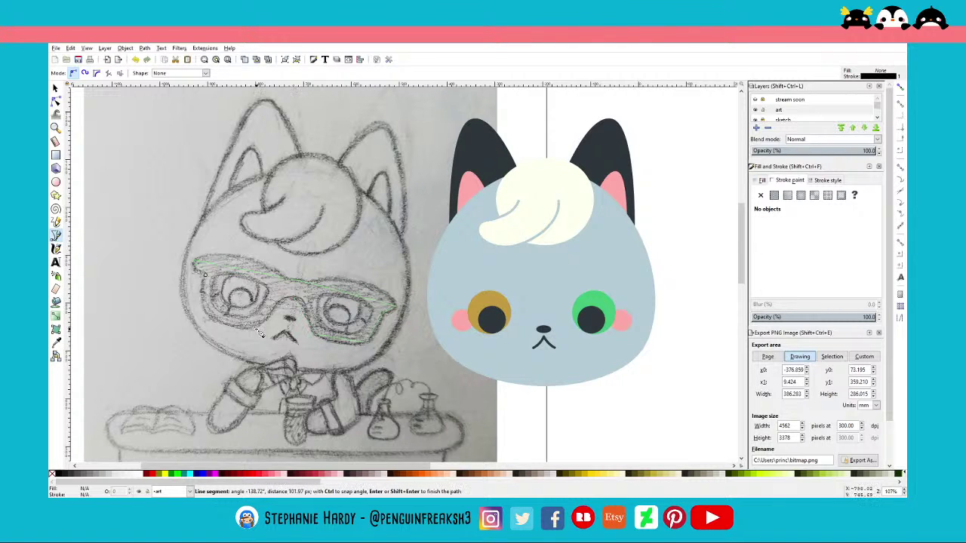
{"action": "left_click", "coordinate": [257, 331]}
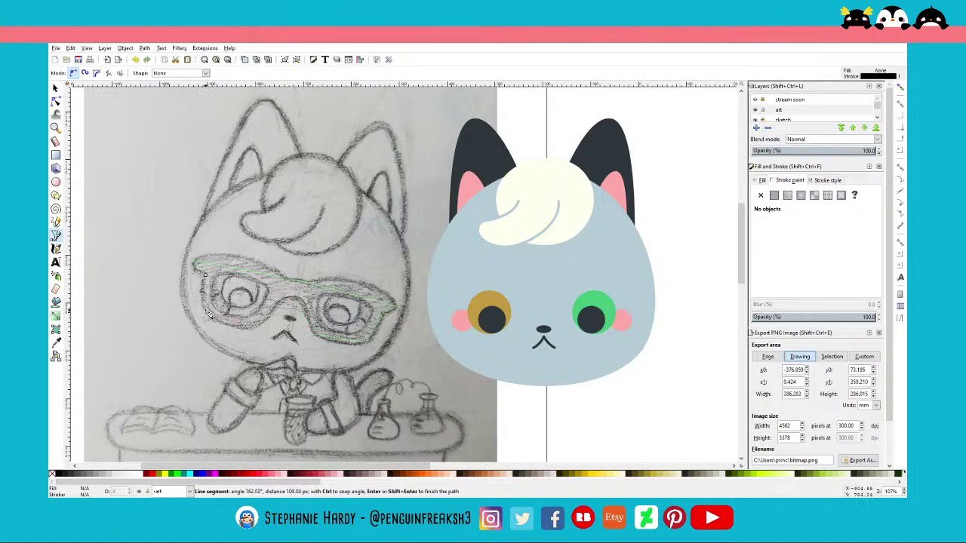
{"action": "left_click", "coordinate": [197, 264]}
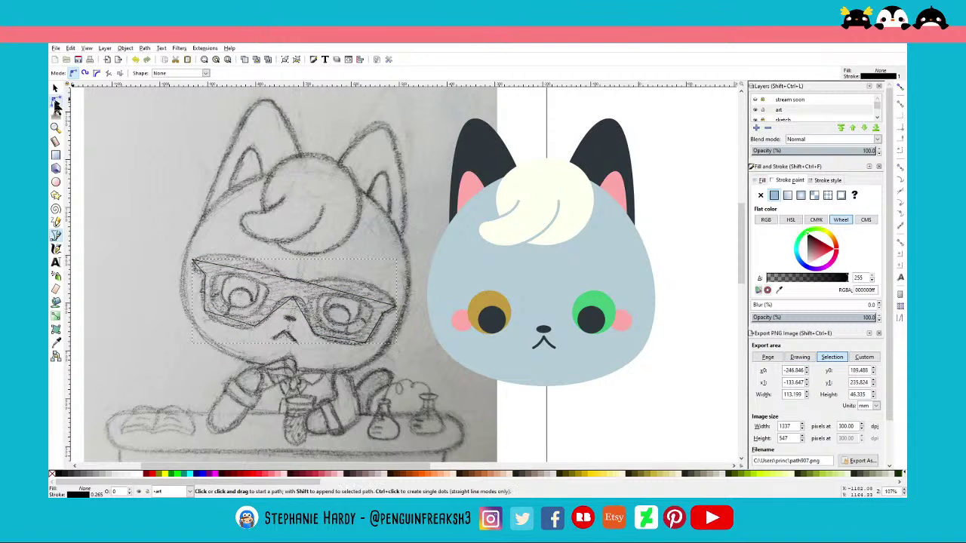
{"action": "left_click", "coordinate": [55, 100]}
Smooth the left corner node and curve the glasses outline's left and right ends
{"action": "left_click", "coordinate": [192, 260]}
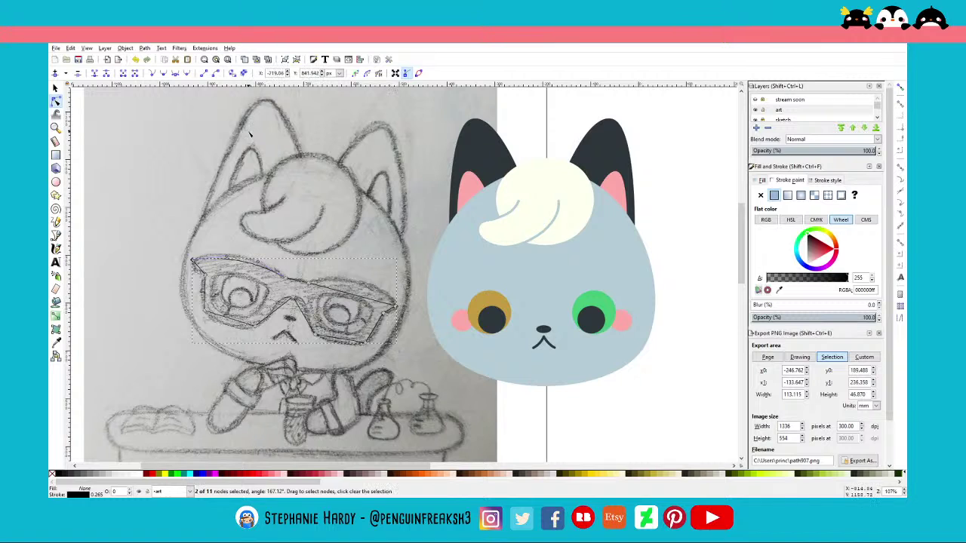
{"action": "left_click", "coordinate": [175, 72]}
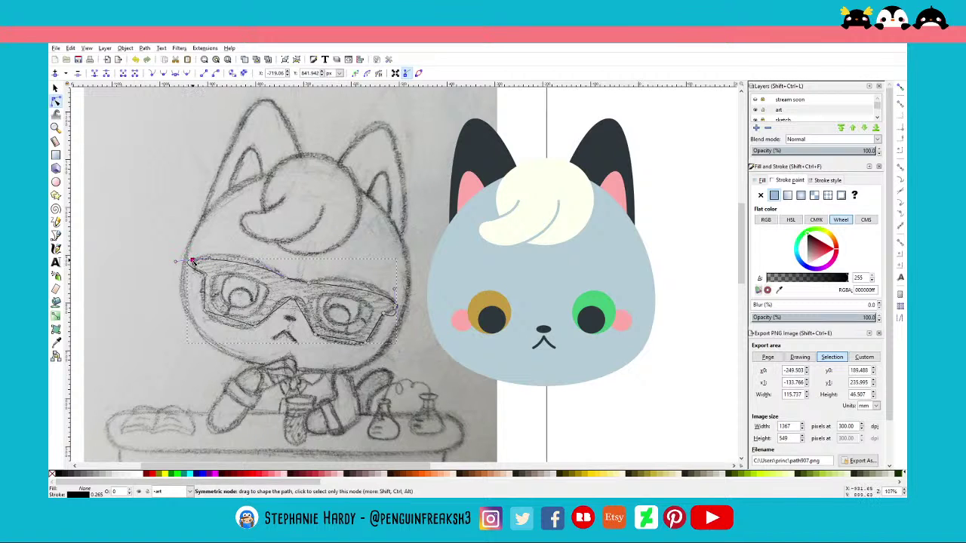
{"action": "mouse_move", "coordinate": [194, 260]}
{"action": "left_mouse_down"}
{"action": "mouse_move", "coordinate": [259, 263]}
{"action": "mouse_move", "coordinate": [252, 253]}
{"action": "left_mouse_up"}
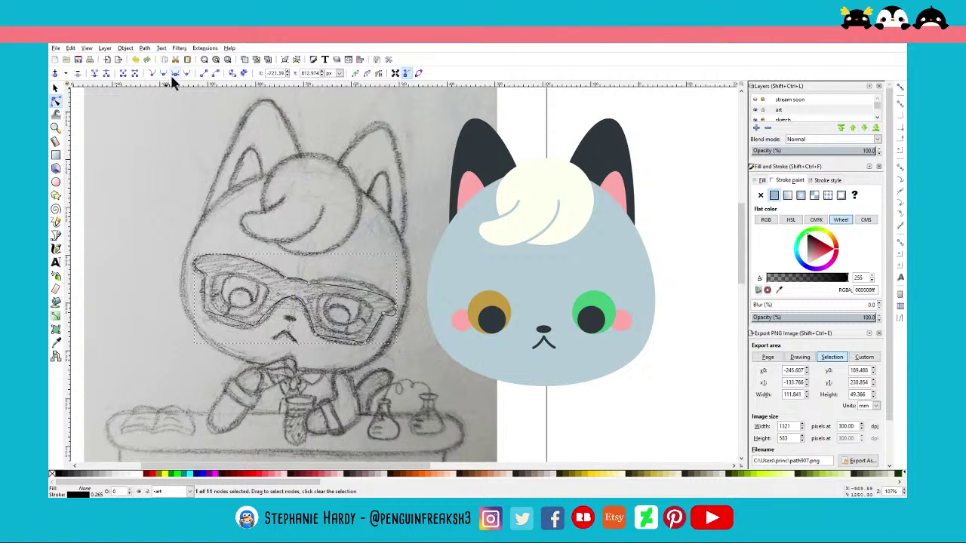
{"action": "left_click", "coordinate": [194, 301]}
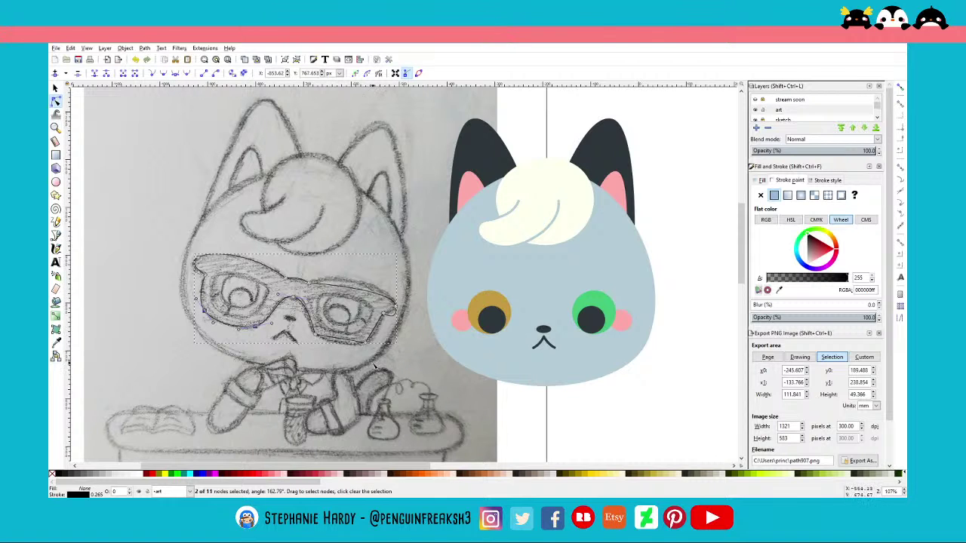
{"action": "left_click", "coordinate": [178, 75]}
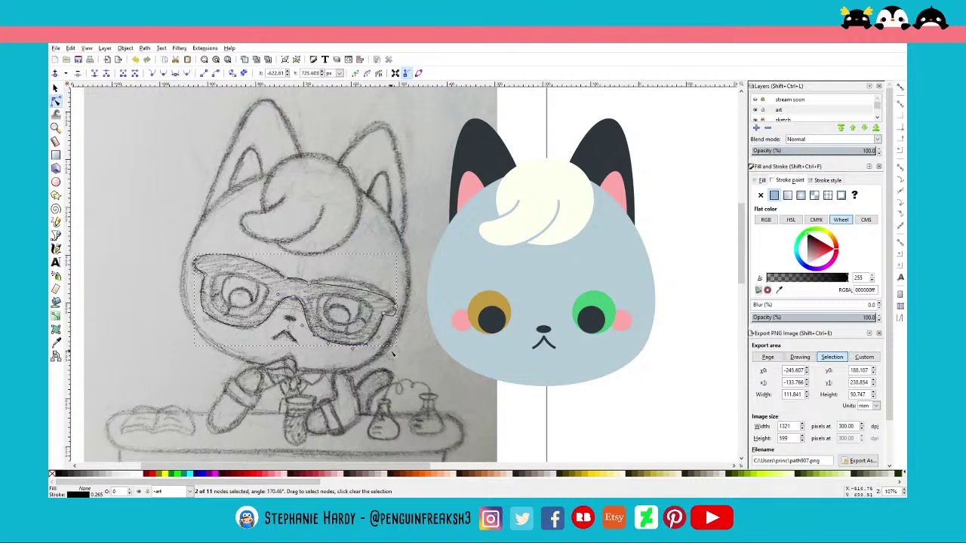
{"action": "left_click_drag", "start_coordinate": [395, 293], "coordinate": [396, 302]}
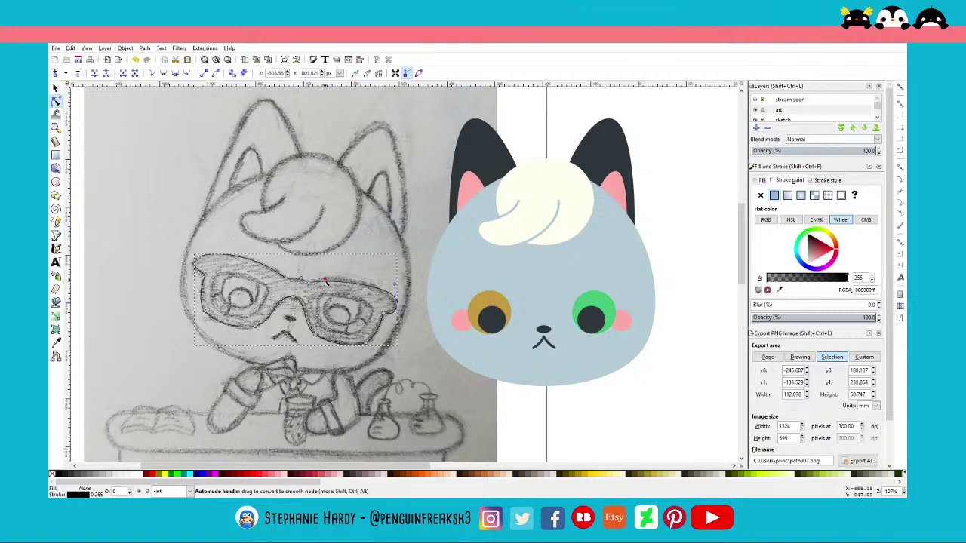
{"action": "left_click_drag", "start_coordinate": [393, 287], "coordinate": [400, 285]}
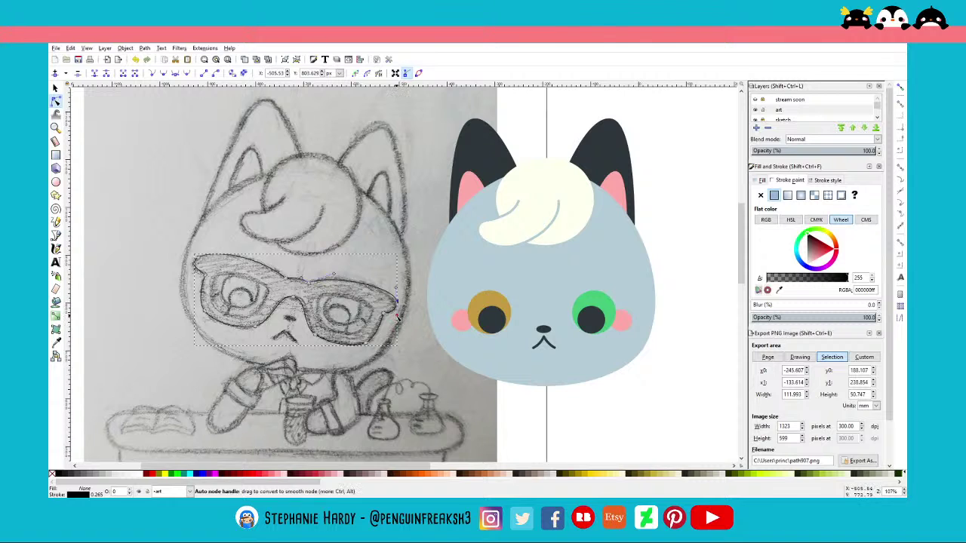
{"action": "left_click_drag", "start_coordinate": [398, 319], "coordinate": [398, 317]}
Refine the lower curves around the bridge and both lenses to match the sketch
{"action": "left_click_drag", "start_coordinate": [196, 256], "coordinate": [196, 262]}
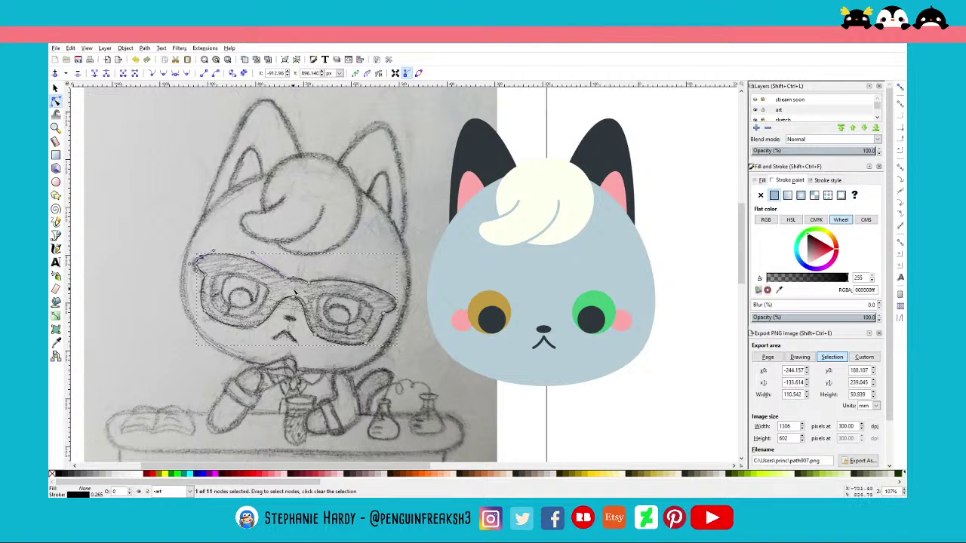
{"action": "scroll", "coordinate": [300, 291], "scroll_direction": "up", "scroll_amount": 3}
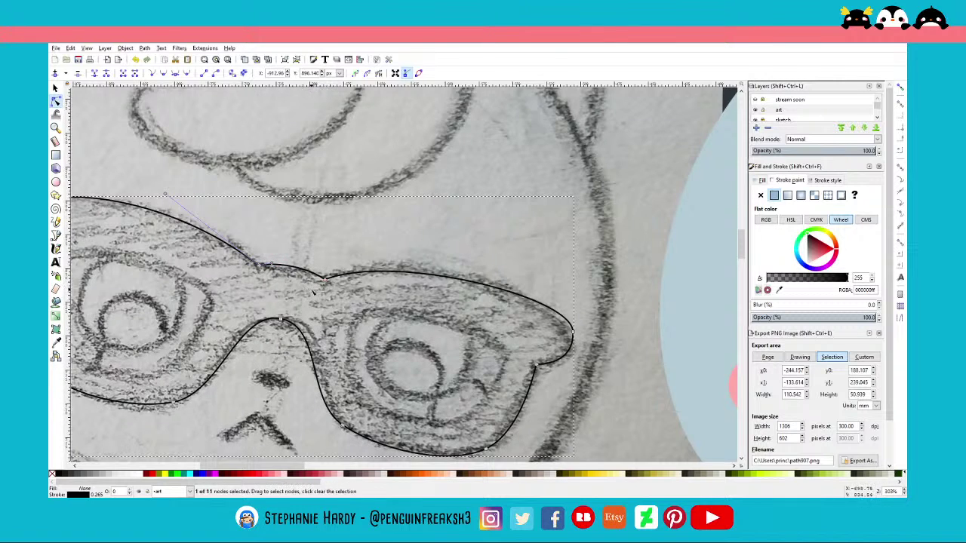
{"action": "scroll", "coordinate": [313, 293], "scroll_direction": "down", "scroll_amount": 2}
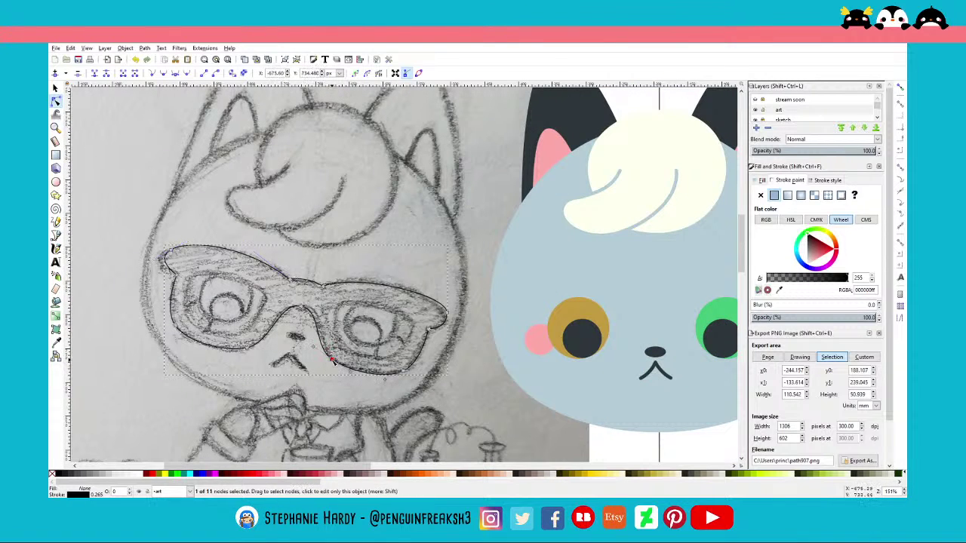
{"action": "left_click_drag", "start_coordinate": [314, 347], "coordinate": [319, 352]}
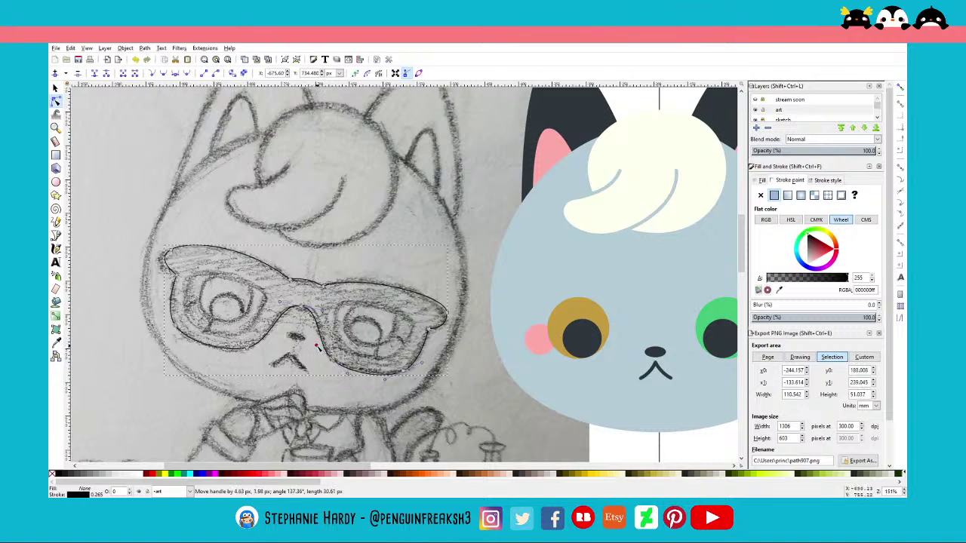
{"action": "left_click_drag", "start_coordinate": [423, 364], "coordinate": [420, 366]}
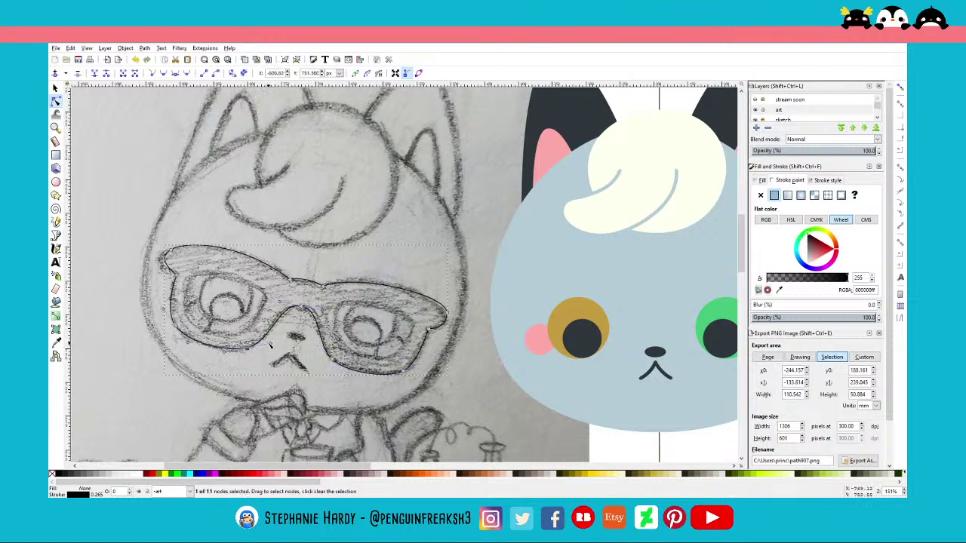
{"action": "left_click_drag", "start_coordinate": [270, 344], "coordinate": [265, 343]}
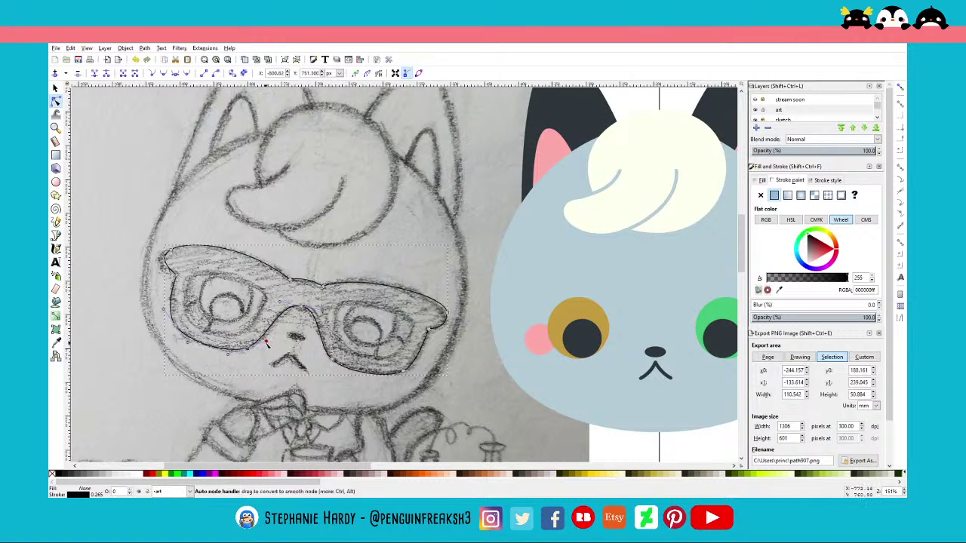
{"action": "left_click_drag", "start_coordinate": [190, 338], "coordinate": [183, 342]}
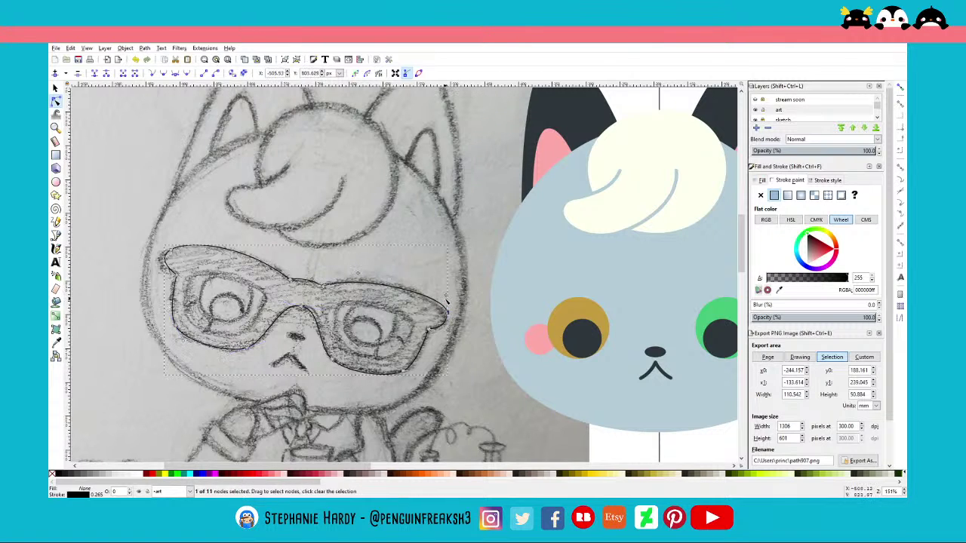
Reshape the glasses' right end, top curve and top-left curve
{"action": "left_click_drag", "start_coordinate": [447, 296], "coordinate": [447, 301]}
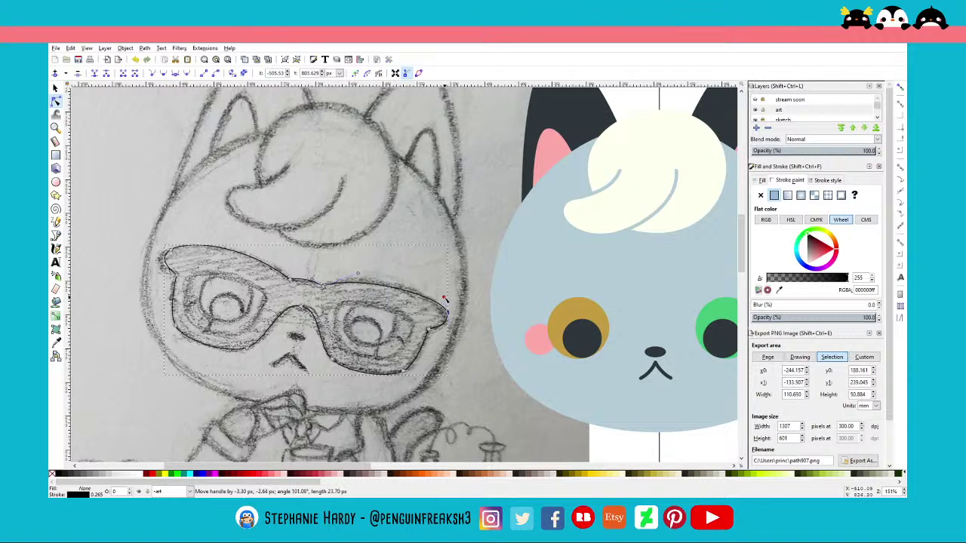
{"action": "left_click_drag", "start_coordinate": [359, 275], "coordinate": [365, 272]}
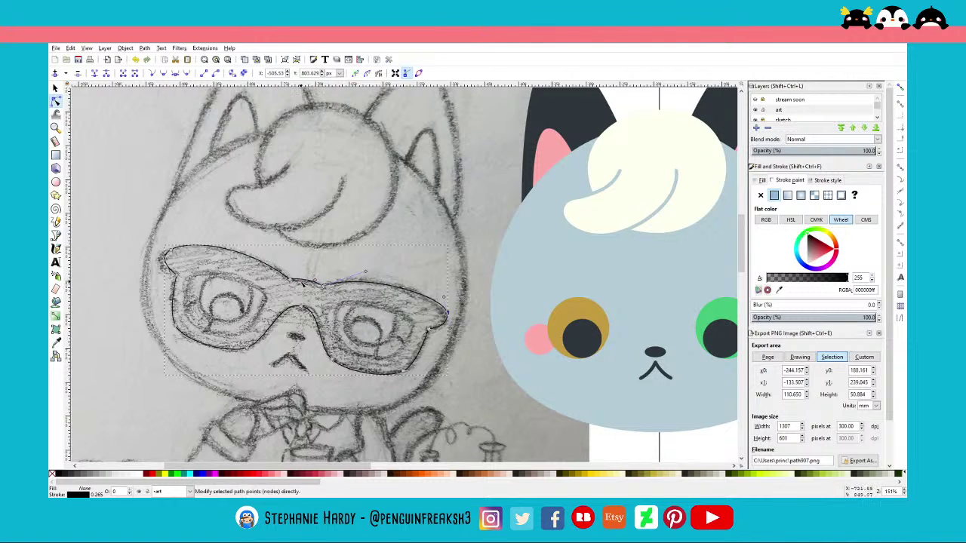
{"action": "left_click", "coordinate": [167, 252]}
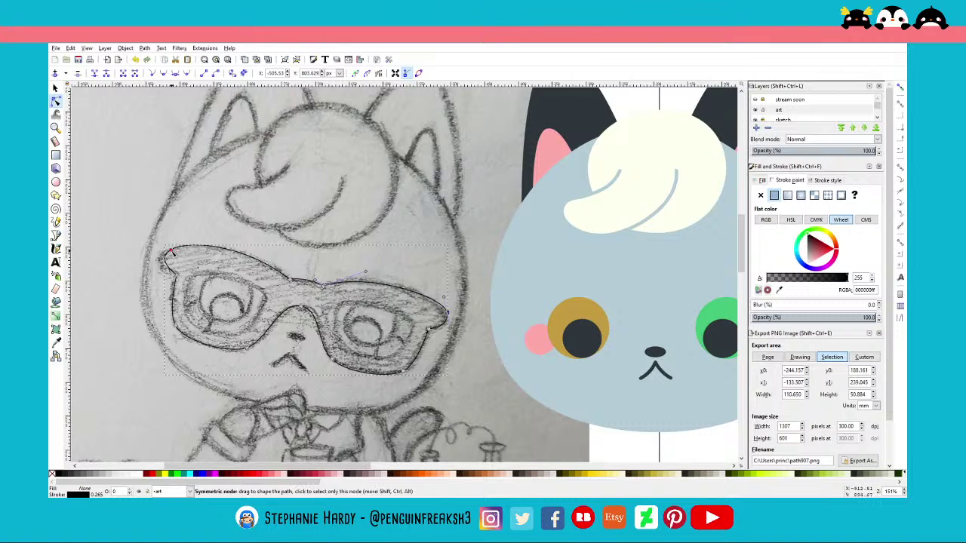
{"action": "left_click_drag", "start_coordinate": [243, 246], "coordinate": [257, 255]}
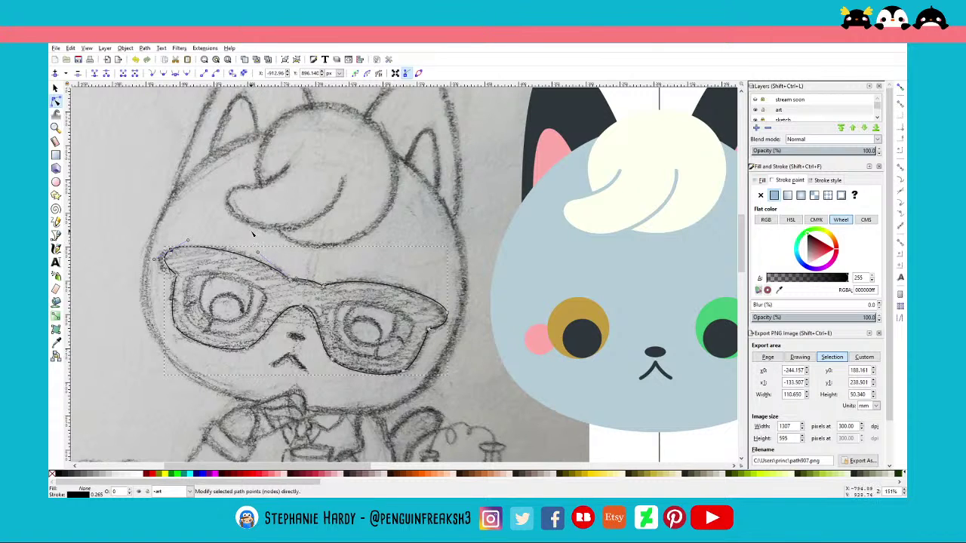
{"action": "scroll", "coordinate": [224, 220], "scroll_direction": "down", "scroll_amount": 1}
{"action": "left_click", "coordinate": [55, 88]}
Move the glasses outline onto the cat face and tilt it slightly level
{"action": "scroll", "coordinate": [223, 271], "scroll_direction": "down", "scroll_amount": 1}
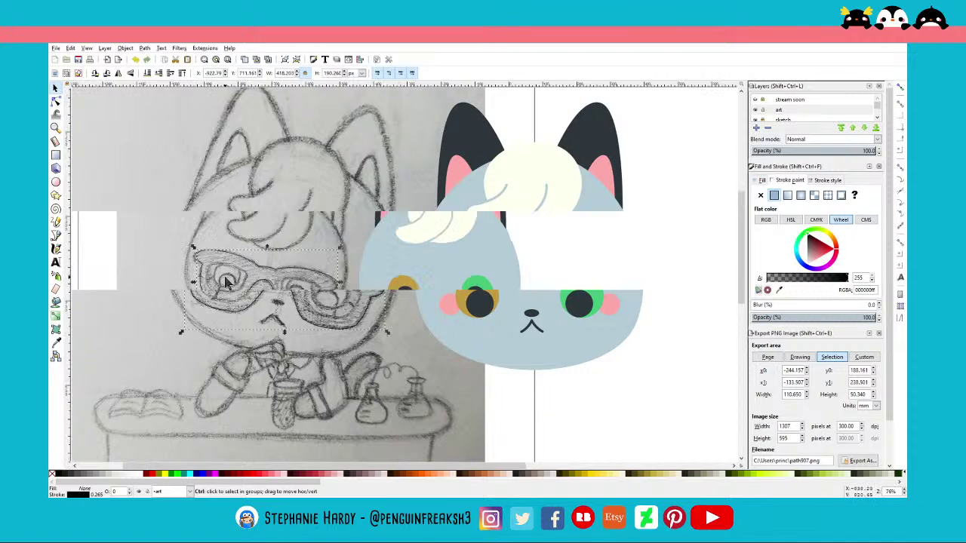
{"action": "left_click_drag", "start_coordinate": [308, 315], "coordinate": [479, 320]}
{"action": "left_click", "coordinate": [479, 320]}
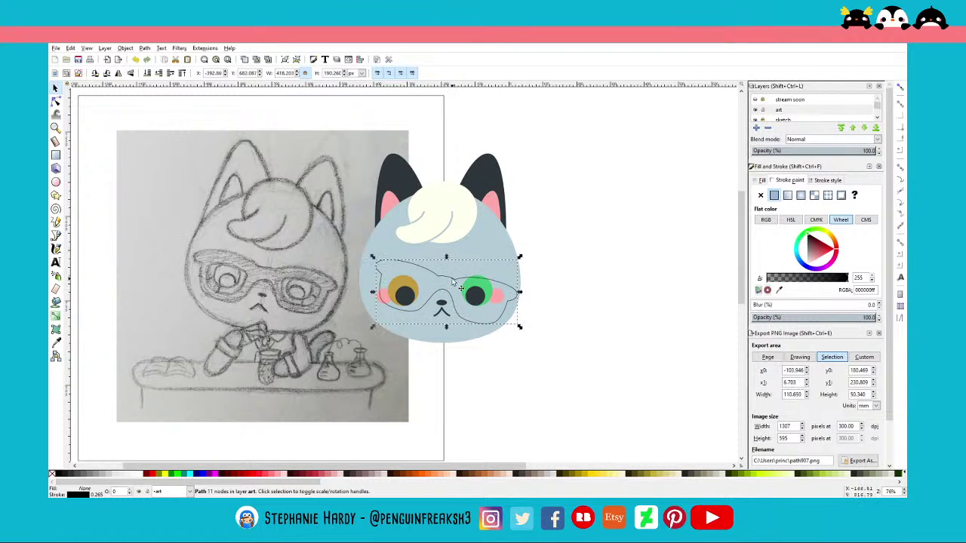
{"action": "left_click_drag", "start_coordinate": [522, 257], "coordinate": [519, 260]}
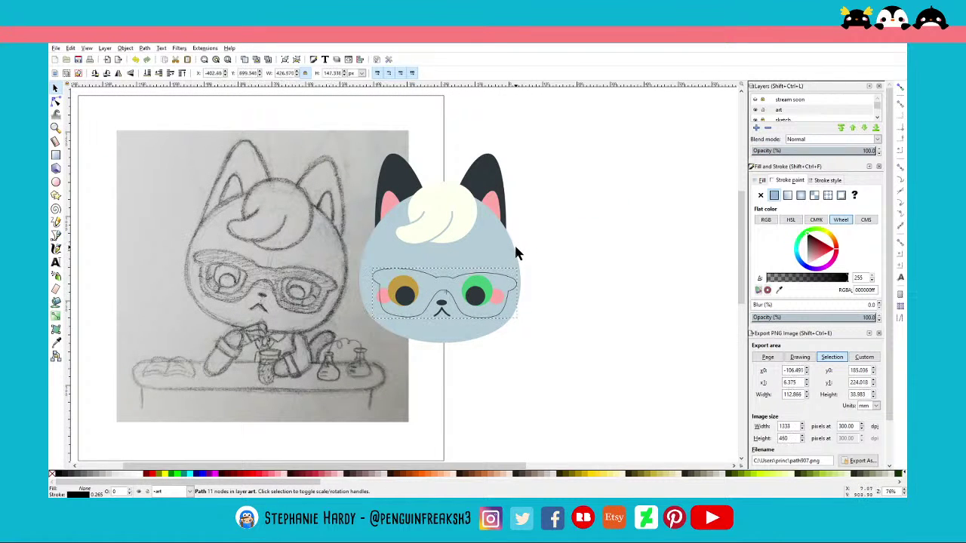
{"action": "left_click", "coordinate": [504, 279]}
Shift the glasses left and shrink them to fit the face
{"action": "scroll", "coordinate": [504, 279], "scroll_direction": "up", "scroll_amount": 2}
{"action": "left_click_drag", "start_coordinate": [402, 281], "coordinate": [392, 280]}
{"action": "scroll", "coordinate": [416, 281], "scroll_direction": "up", "scroll_amount": 2}
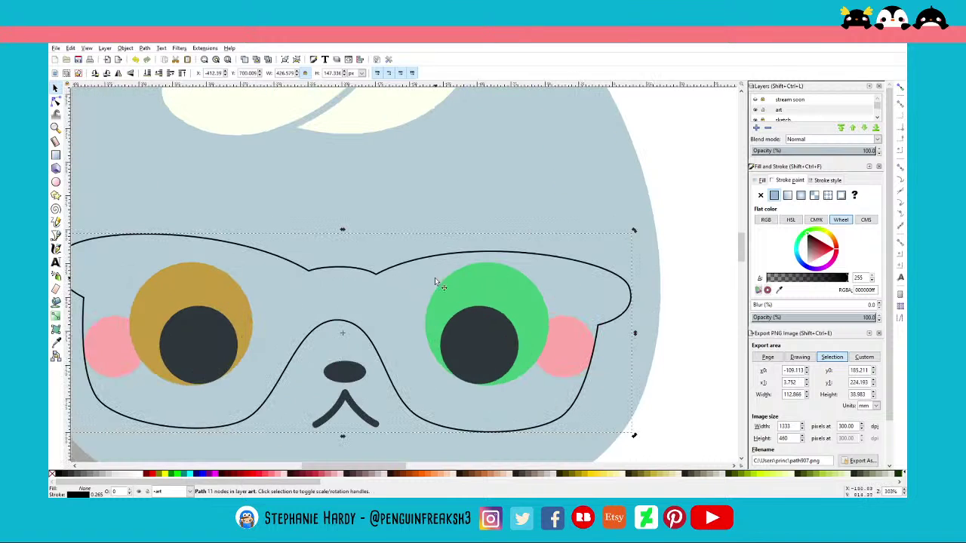
{"action": "left_click_drag", "start_coordinate": [634, 226], "coordinate": [638, 218]}
{"action": "scroll", "coordinate": [445, 287], "scroll_direction": "down", "scroll_amount": 2}
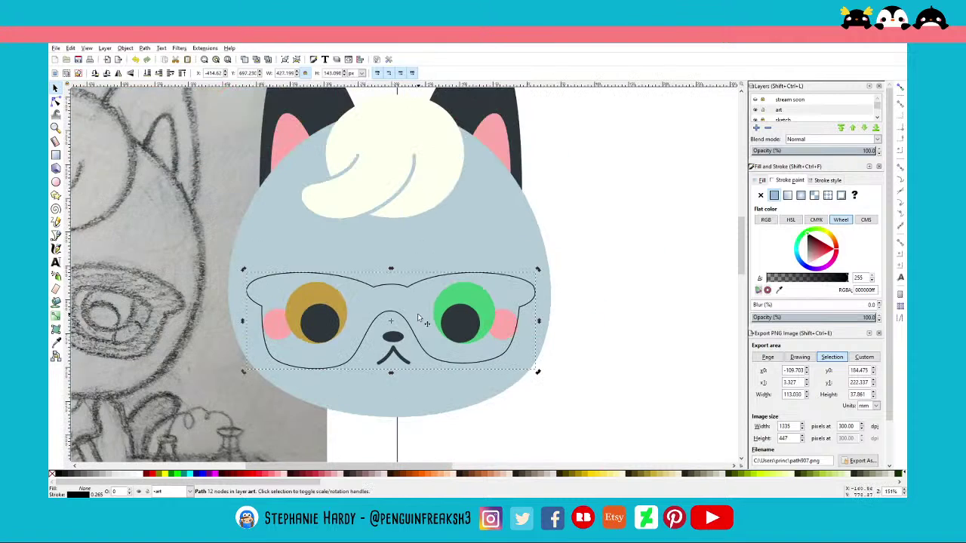
{"action": "scroll", "coordinate": [423, 325], "scroll_direction": "up", "scroll_amount": 1}
Nudge the glasses into final position, then select the nose and mouth together
{"action": "left_click_drag", "start_coordinate": [428, 368], "coordinate": [431, 368]}
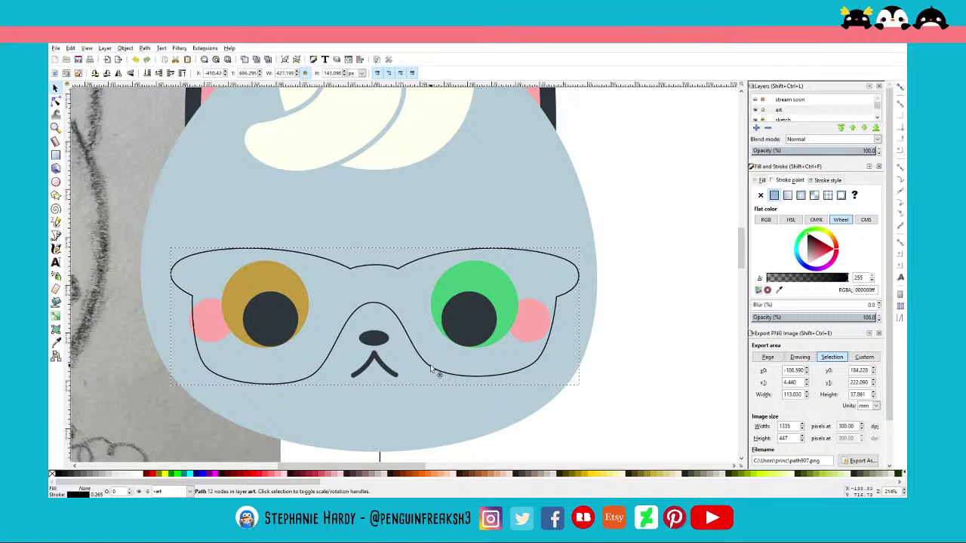
{"action": "left_click_drag", "start_coordinate": [430, 368], "coordinate": [428, 368]}
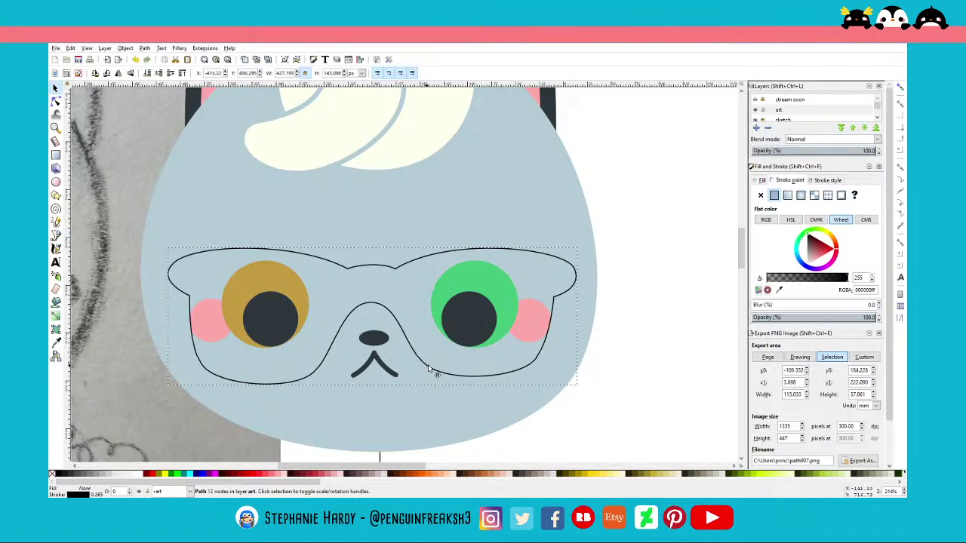
{"action": "left_click_drag", "start_coordinate": [428, 367], "coordinate": [425, 366]}
{"action": "scroll", "coordinate": [425, 366], "scroll_direction": "down", "scroll_amount": 2}
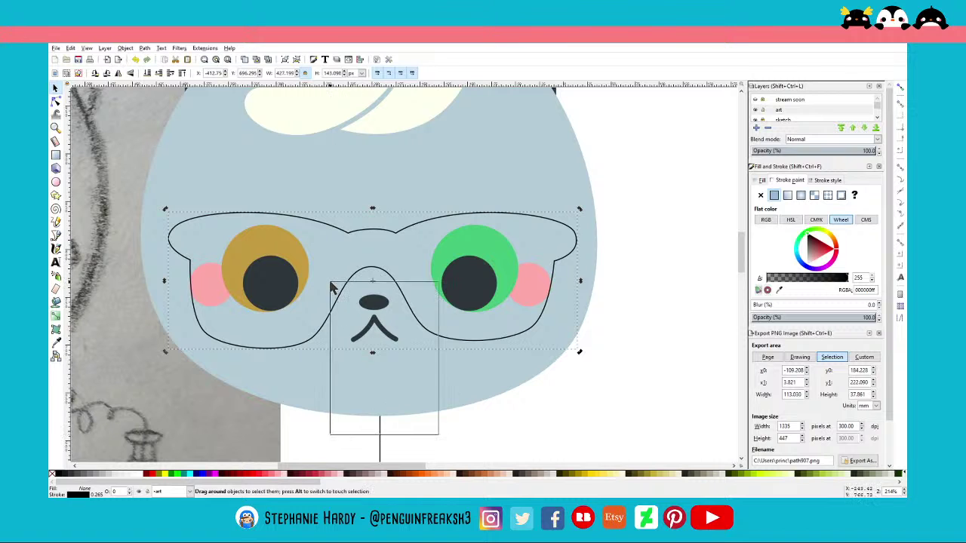
{"action": "mouse_move", "coordinate": [437, 442]}
{"action": "left_mouse_down"}
{"action": "mouse_move", "coordinate": [341, 287]}
{"action": "mouse_move", "coordinate": [378, 307]}
{"action": "left_mouse_up"}
Arch the glasses' bridge by dragging its node handle into a smoother curve
{"action": "left_click", "coordinate": [461, 422]}
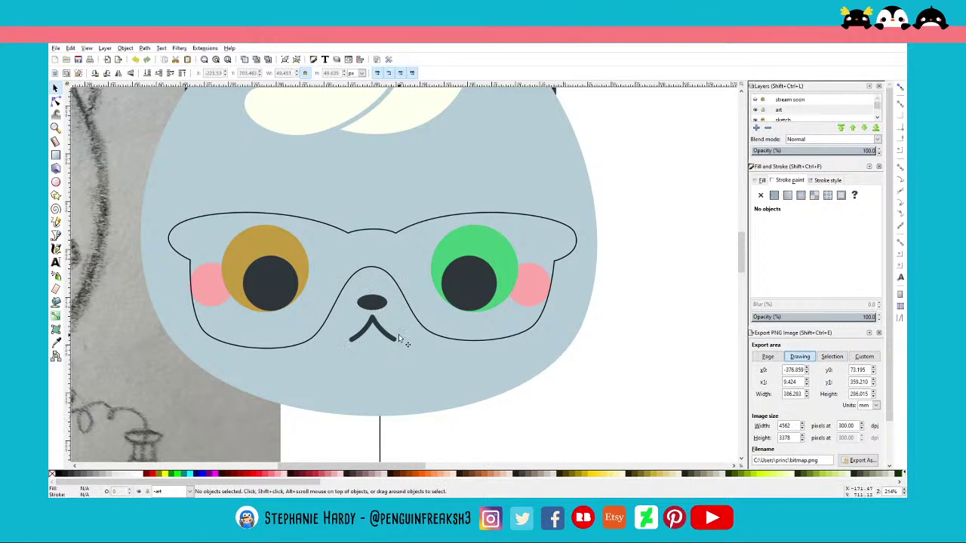
{"action": "scroll", "coordinate": [404, 334], "scroll_direction": "down", "scroll_amount": 2}
{"action": "scroll", "coordinate": [384, 296], "scroll_direction": "up", "scroll_amount": 1}
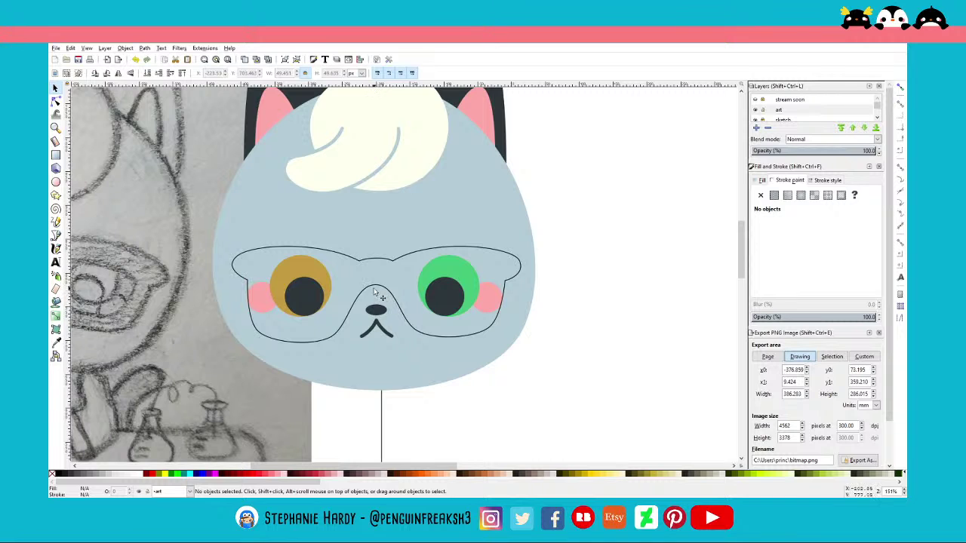
{"action": "left_click", "coordinate": [56, 100]}
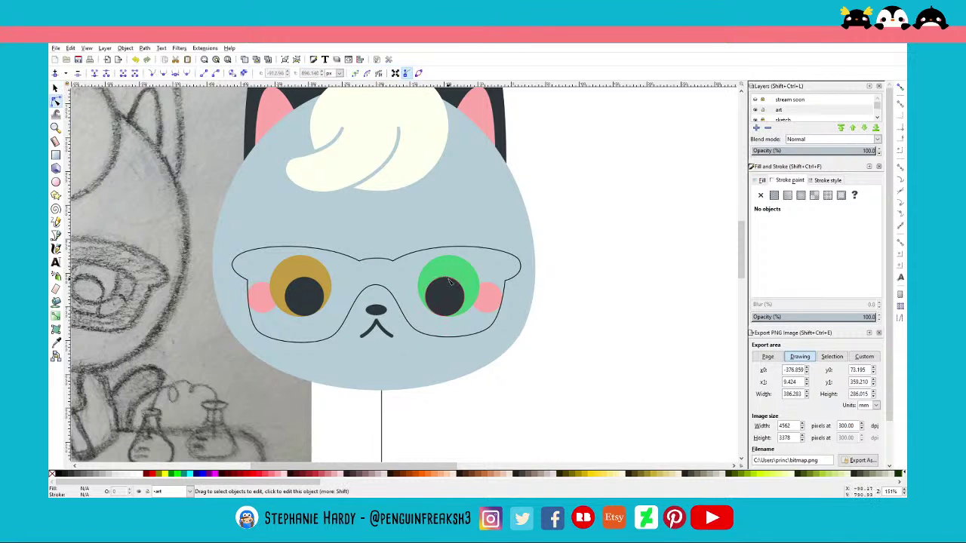
{"action": "left_click", "coordinate": [384, 281]}
{"action": "scroll", "coordinate": [383, 282], "scroll_direction": "up", "scroll_amount": 4}
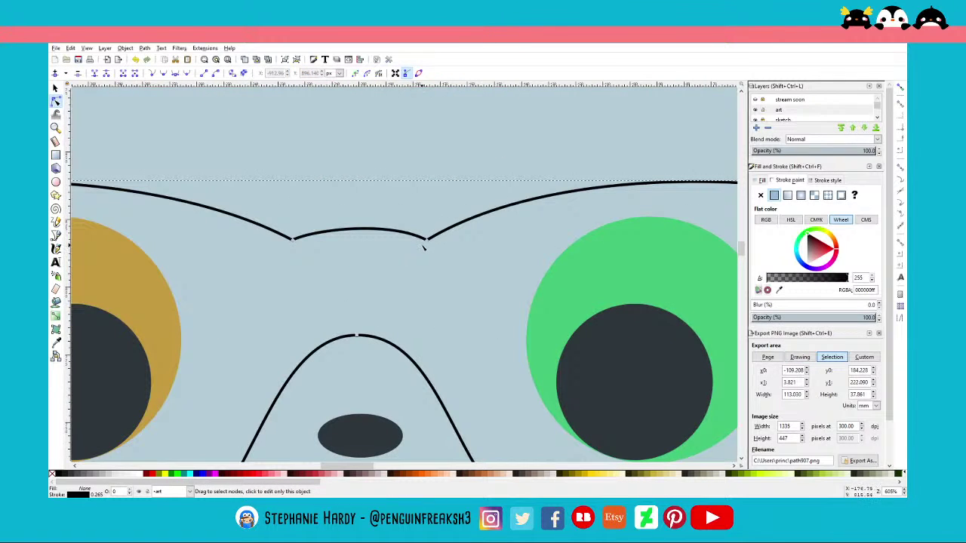
{"action": "left_click", "coordinate": [425, 240]}
{"action": "left_click_drag", "start_coordinate": [395, 222], "coordinate": [381, 228]}
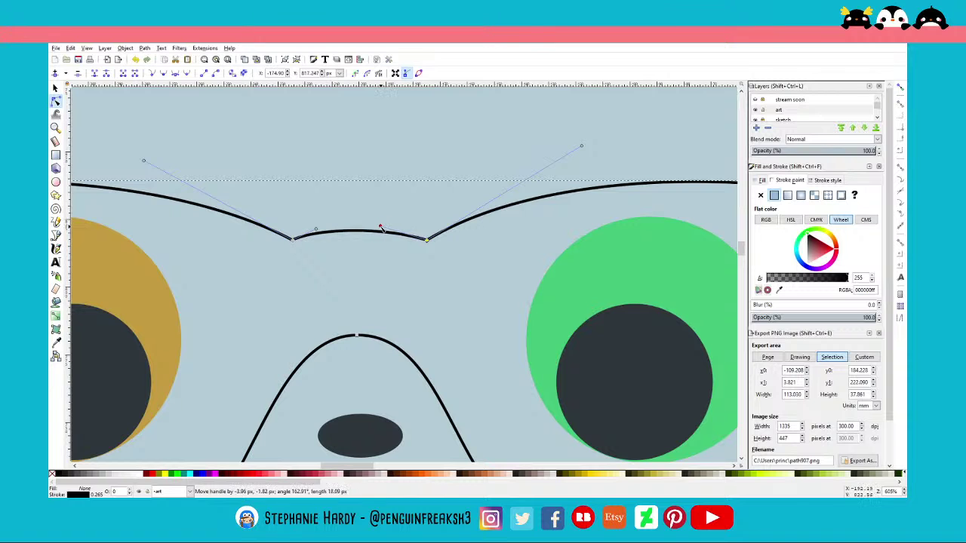
{"action": "scroll", "coordinate": [392, 273], "scroll_direction": "down", "scroll_amount": 2}
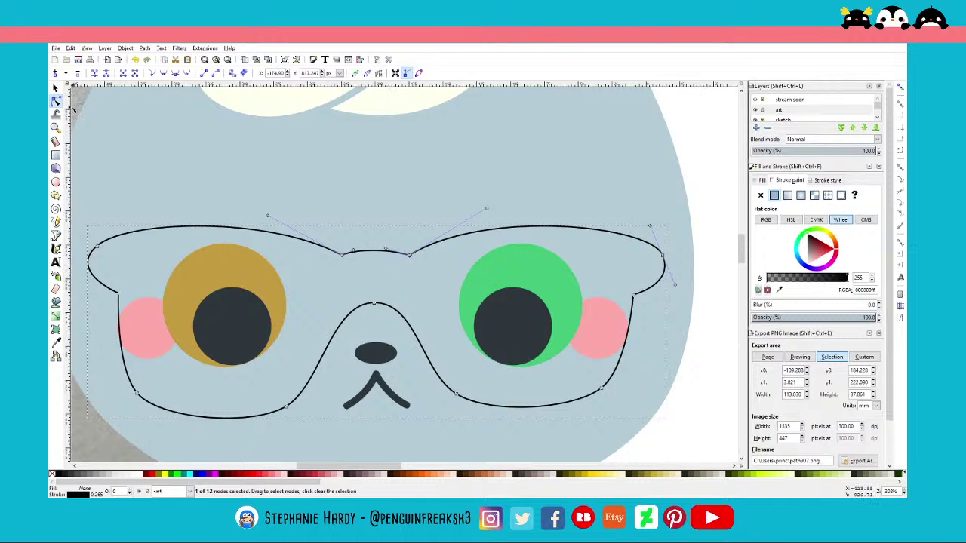
Tuck the glasses' right end inward, narrowing the outline to 112.523 mm
{"action": "left_click", "coordinate": [55, 89]}
{"action": "scroll", "coordinate": [418, 277], "scroll_direction": "down", "scroll_amount": 2}
{"action": "left_click", "coordinate": [547, 374]}
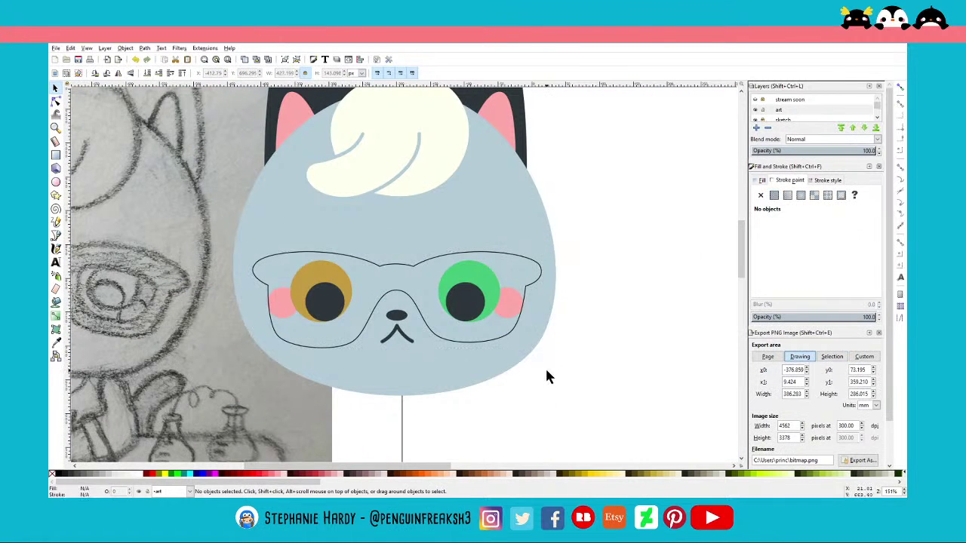
{"action": "scroll", "coordinate": [490, 275], "scroll_direction": "up", "scroll_amount": 1}
{"action": "left_click", "coordinate": [55, 102]}
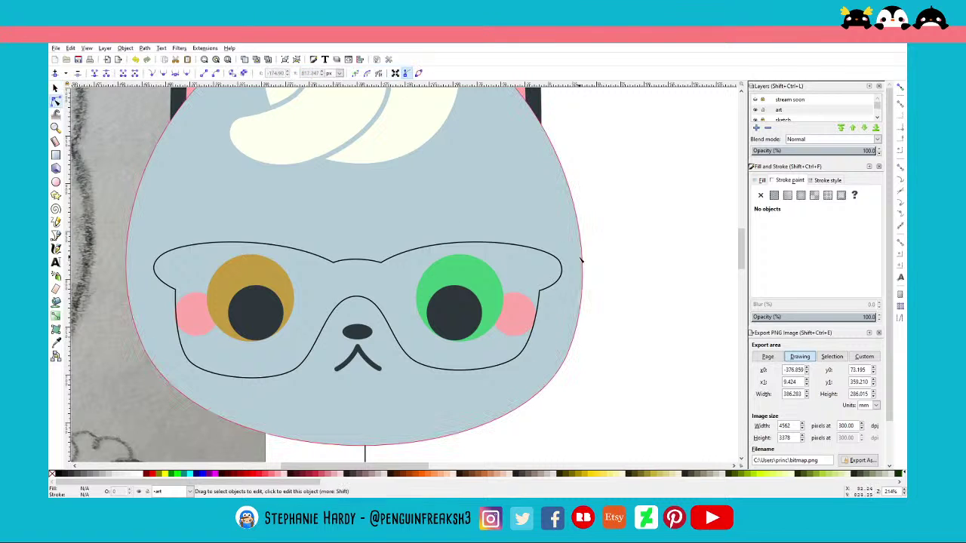
{"action": "left_click", "coordinate": [561, 264]}
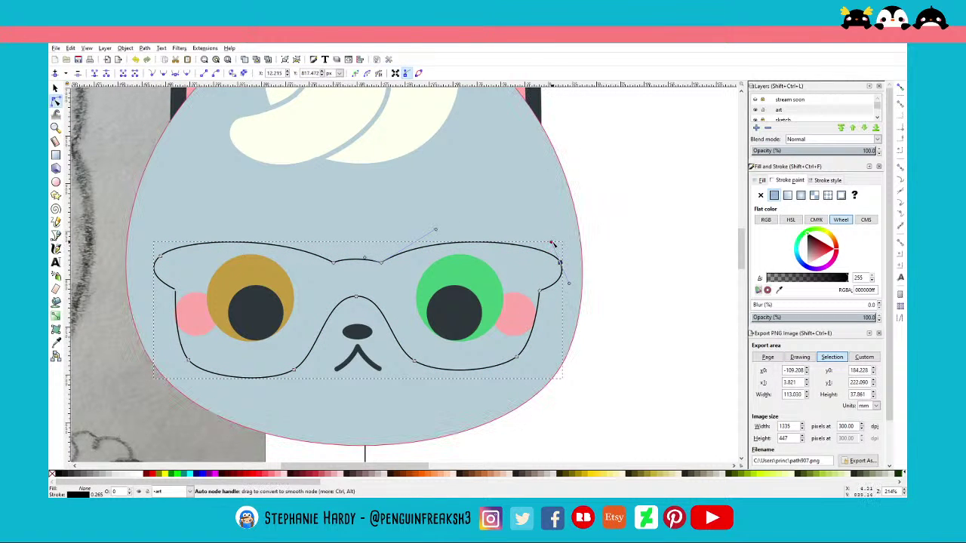
{"action": "left_click_drag", "start_coordinate": [561, 264], "coordinate": [572, 279]}
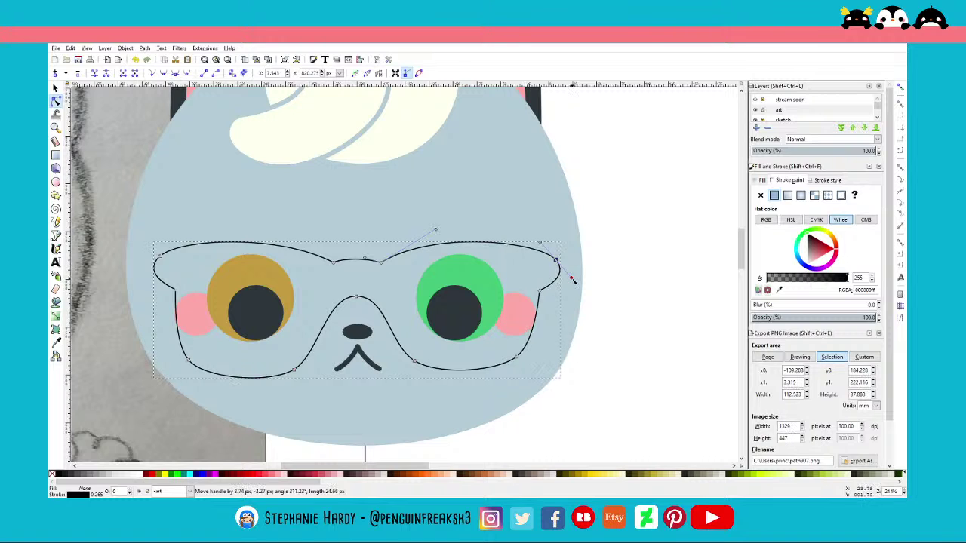
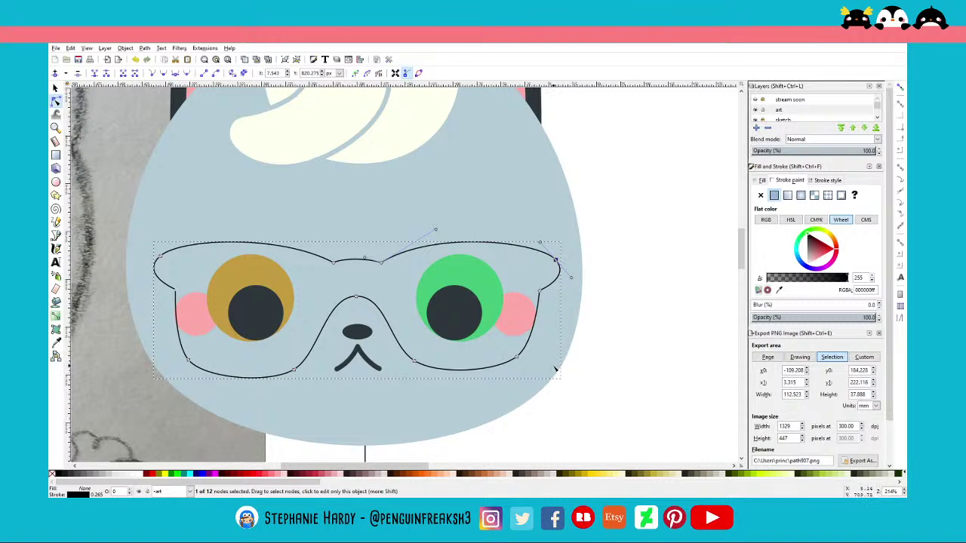
Reshape the glasses frame curves at the nose bridge and top edge, then deselect it
{"action": "left_click_drag", "start_coordinate": [319, 428], "coordinate": [188, 353]}
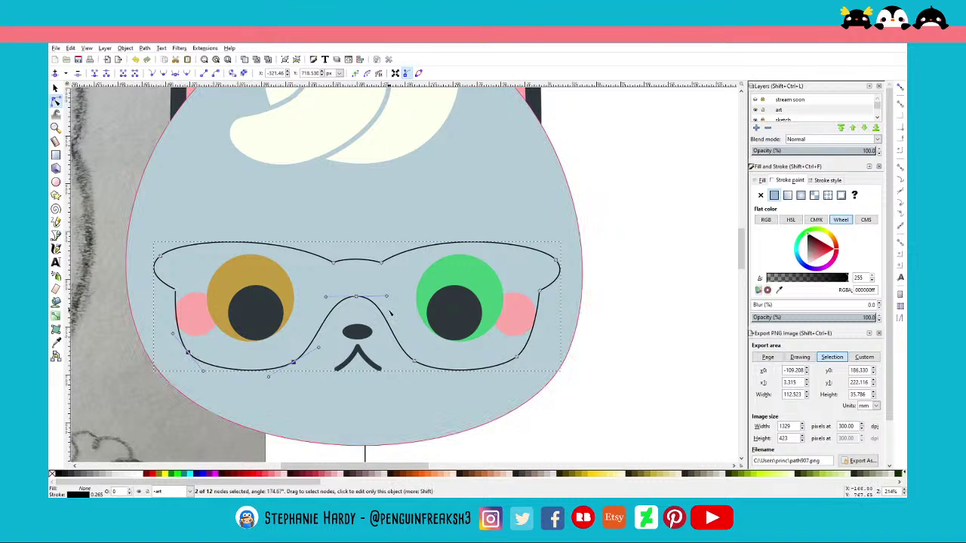
{"action": "left_click_drag", "start_coordinate": [386, 296], "coordinate": [380, 296]}
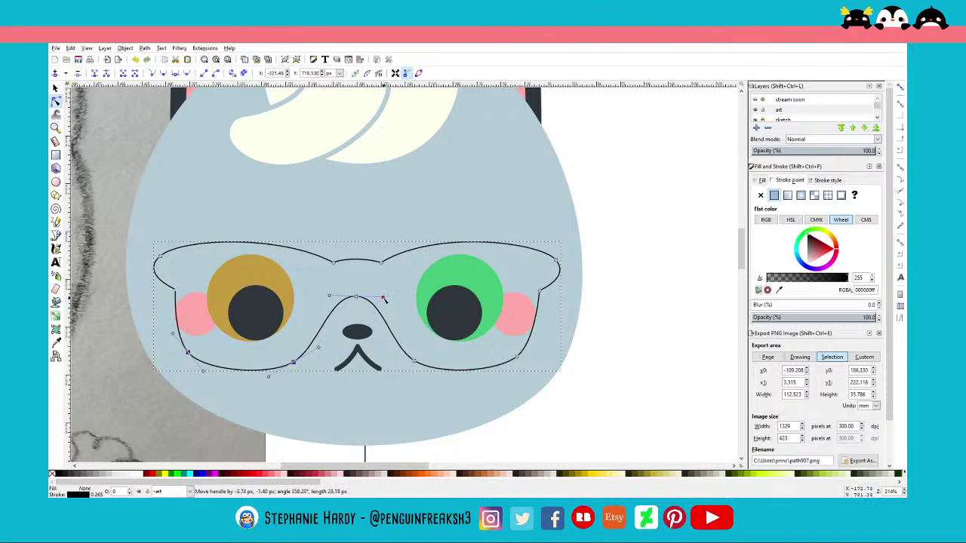
{"action": "left_click", "coordinate": [357, 297]}
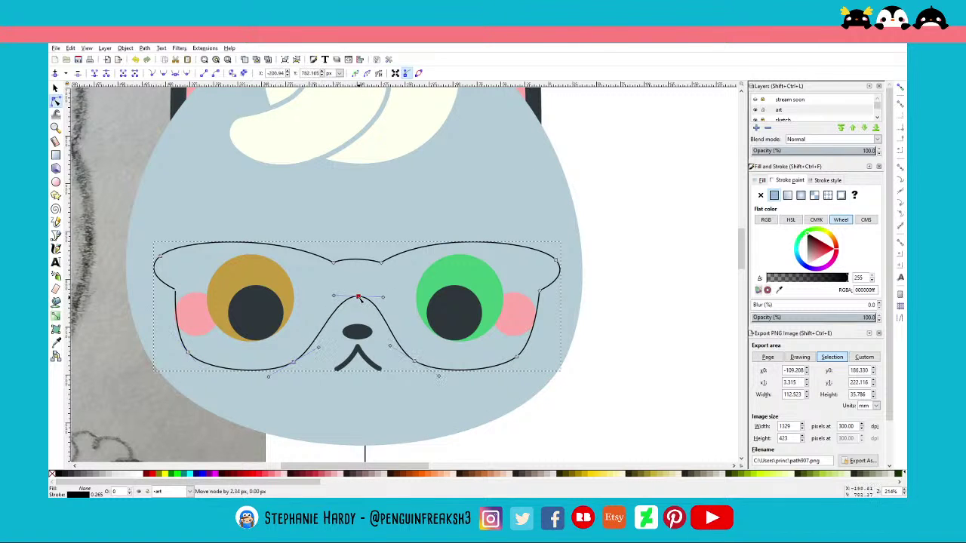
{"action": "left_click", "coordinate": [381, 264]}
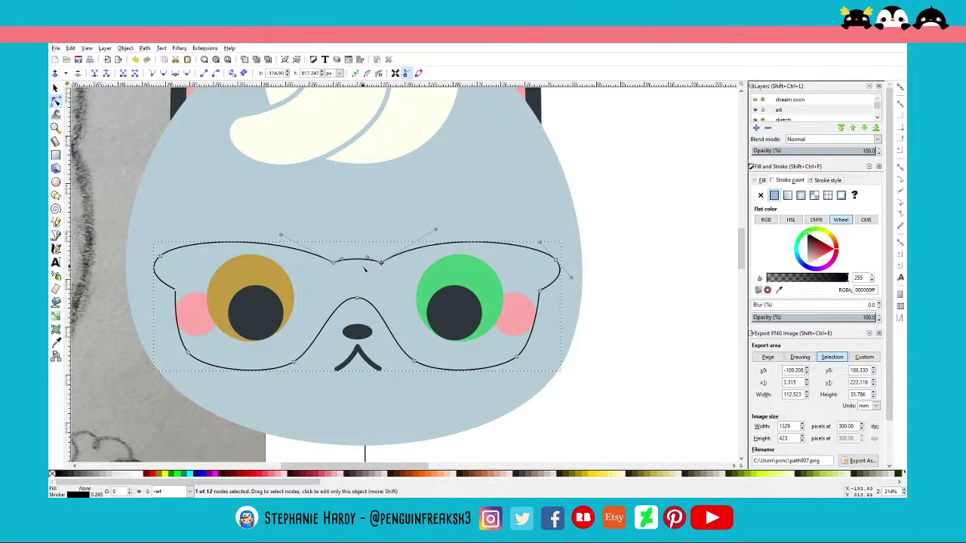
{"action": "key", "text": "s"}
{"action": "left_click", "coordinate": [617, 328]}
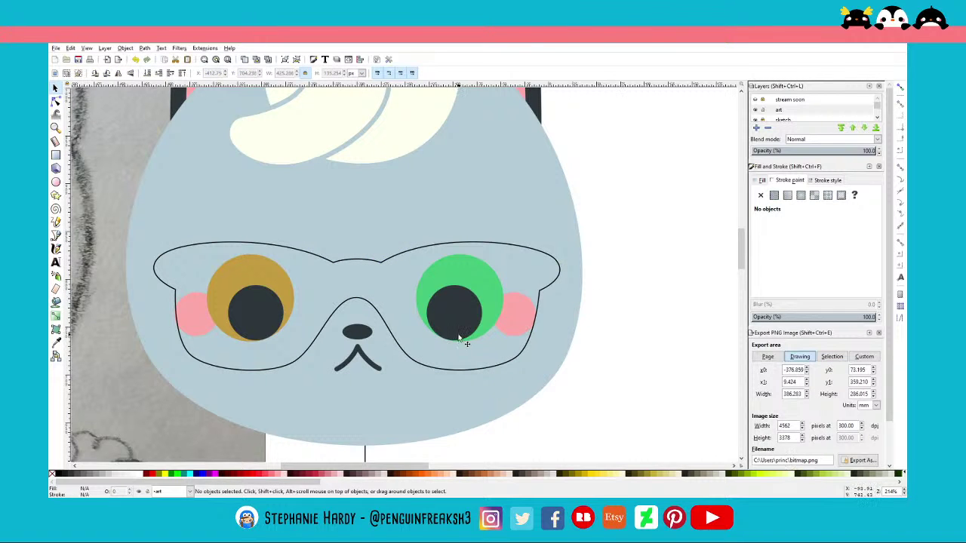
{"action": "scroll", "coordinate": [458, 339], "scroll_direction": "down", "scroll_amount": 2, "text": "ctrl"}
{"action": "scroll", "coordinate": [456, 340], "scroll_direction": "down", "scroll_amount": 1, "text": "ctrl"}
{"action": "scroll", "coordinate": [448, 343], "scroll_direction": "up", "scroll_amount": 3, "text": "ctrl"}
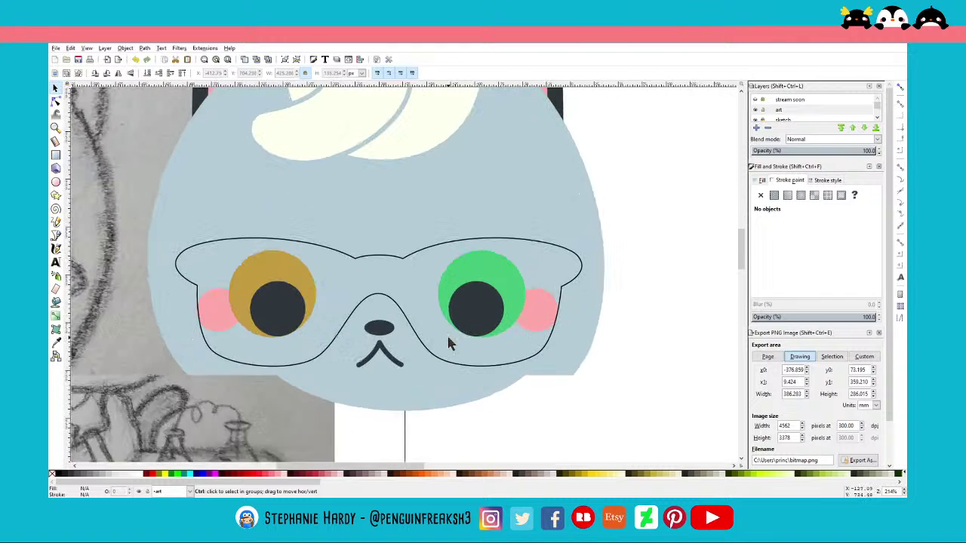
Draw a closed four-corner pen outline around the cat's left eye for the lens
{"action": "left_click", "coordinate": [55, 235]}
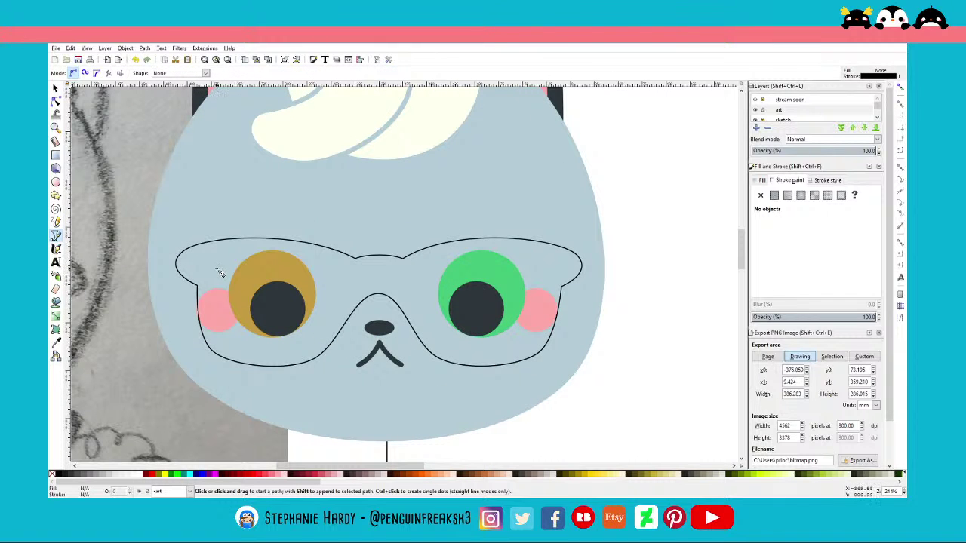
{"action": "scroll", "coordinate": [221, 277], "scroll_direction": "down", "scroll_amount": 2, "text": "ctrl"}
{"action": "scroll", "coordinate": [276, 279], "scroll_direction": "down", "scroll_amount": 2, "text": "ctrl"}
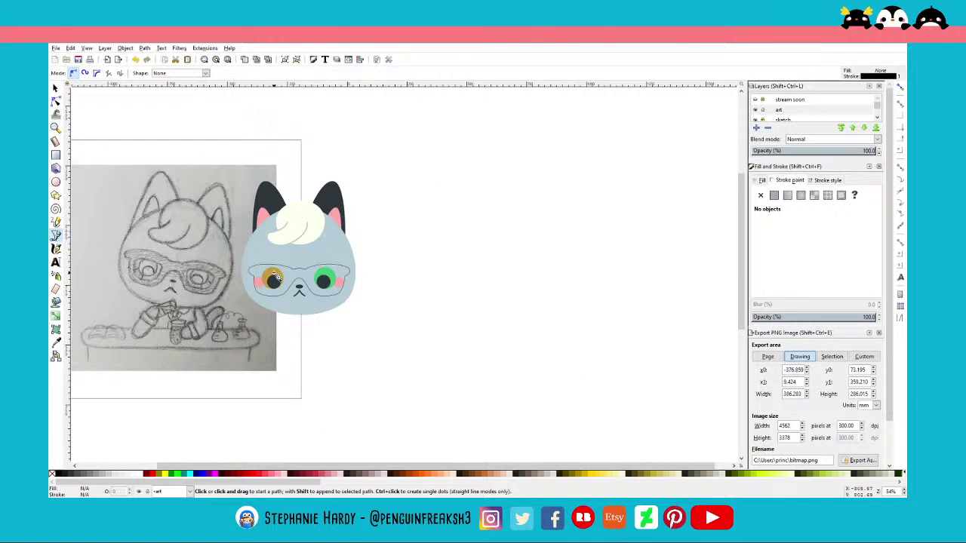
{"action": "scroll", "coordinate": [276, 279], "scroll_direction": "up", "scroll_amount": 2, "text": "ctrl"}
{"action": "scroll", "coordinate": [278, 278], "scroll_direction": "up", "scroll_amount": 1, "text": "ctrl"}
{"action": "left_click", "coordinate": [226, 278]}
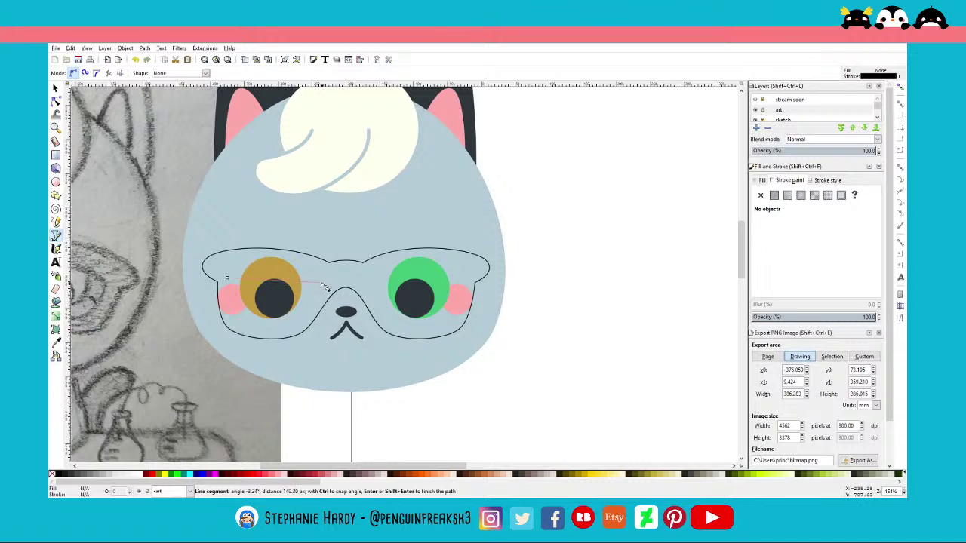
{"action": "left_click", "coordinate": [318, 286]}
{"action": "left_click", "coordinate": [294, 326]}
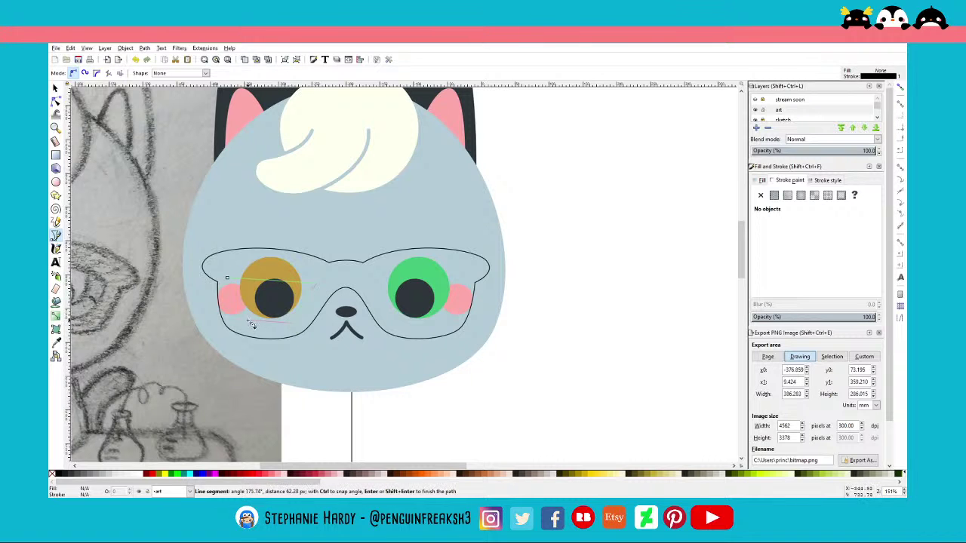
{"action": "left_click", "coordinate": [238, 325]}
{"action": "left_click", "coordinate": [226, 278]}
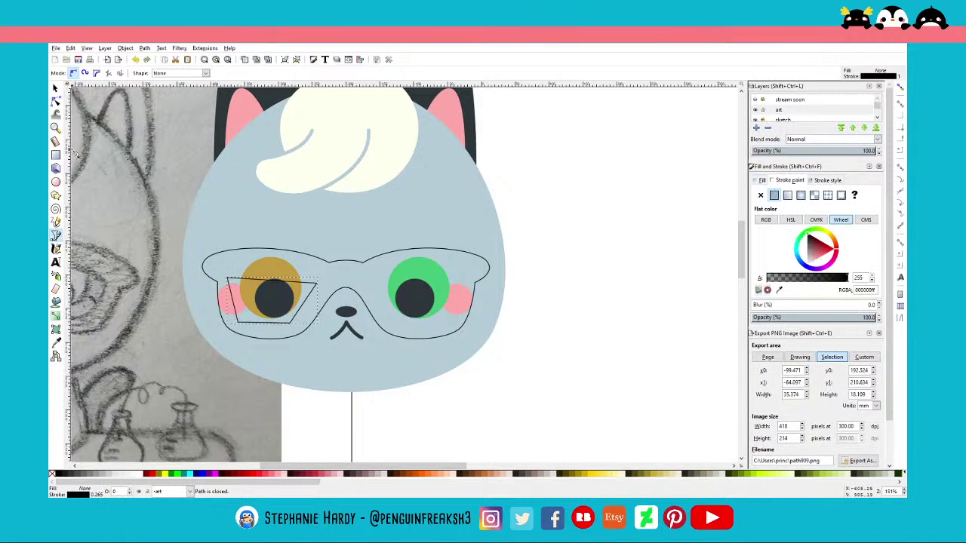
{"action": "left_click", "coordinate": [55, 104]}
Make all four lens-outline nodes smooth and round its side, top-left and bottom curves
{"action": "left_click_drag", "start_coordinate": [205, 262], "coordinate": [344, 339]}
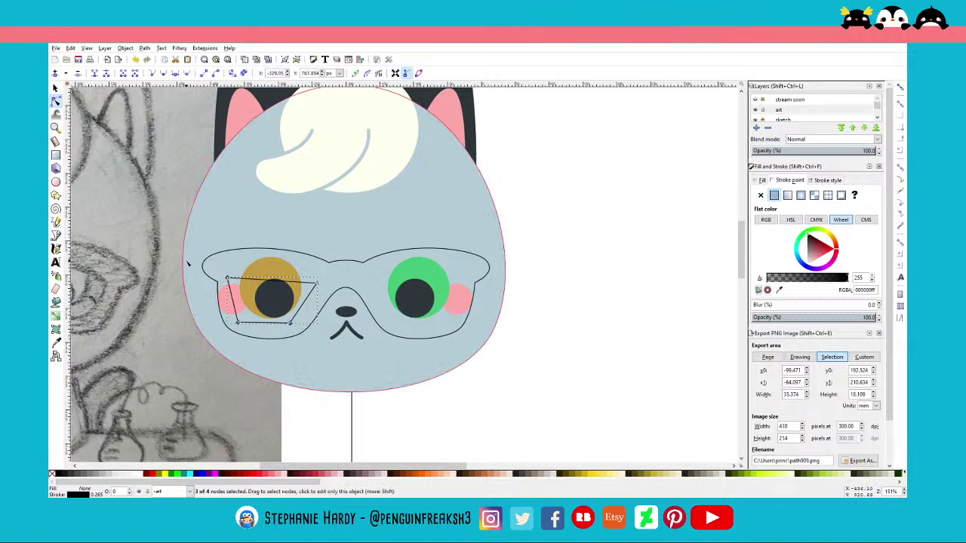
{"action": "key", "text": "shift+s"}
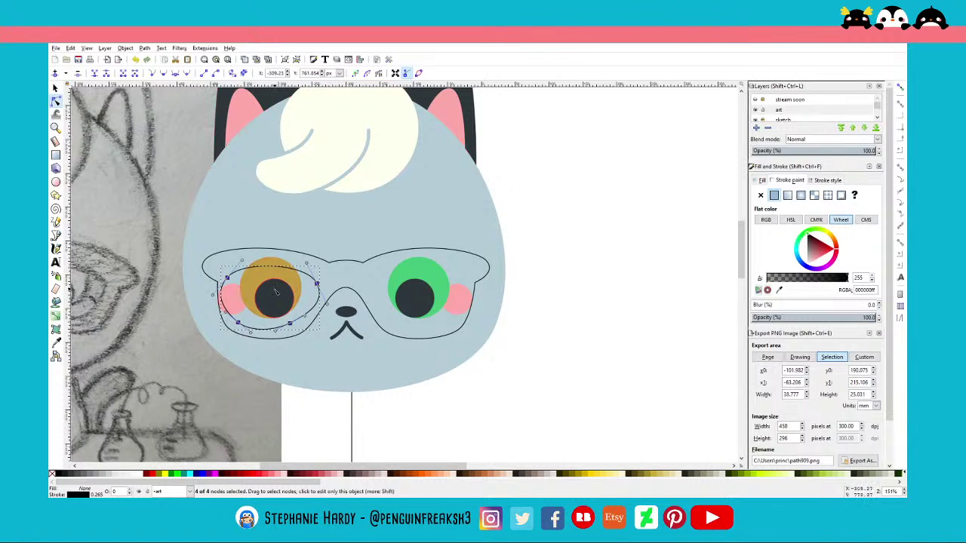
{"action": "scroll", "coordinate": [274, 286], "scroll_direction": "up", "scroll_amount": 1, "text": "ctrl"}
{"action": "left_click_drag", "start_coordinate": [341, 305], "coordinate": [341, 296]}
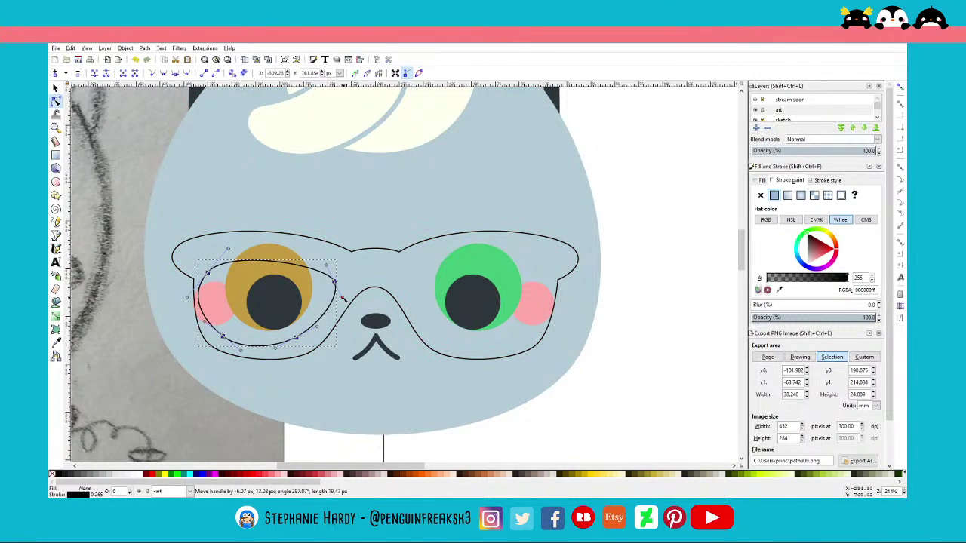
{"action": "left_click_drag", "start_coordinate": [228, 249], "coordinate": [215, 261]}
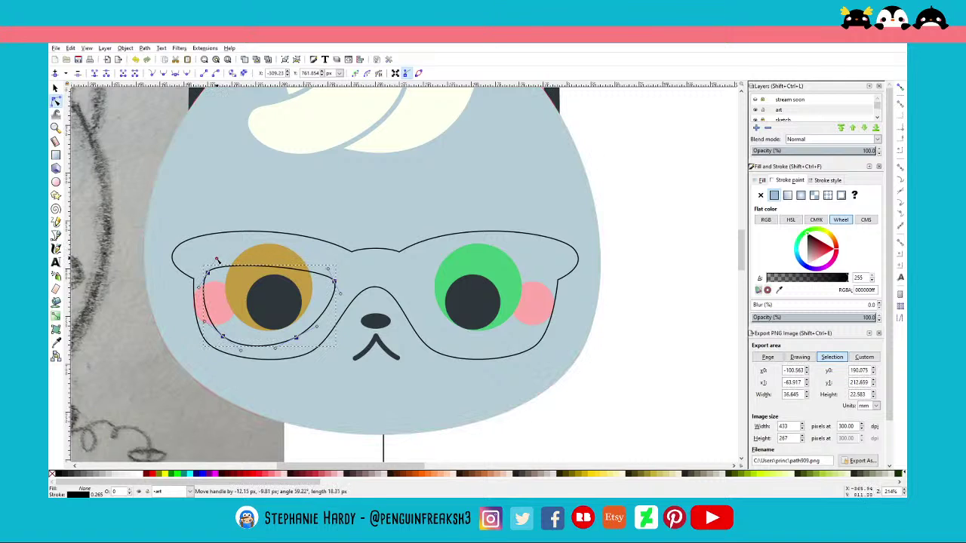
{"action": "left_click_drag", "start_coordinate": [315, 325], "coordinate": [307, 332]}
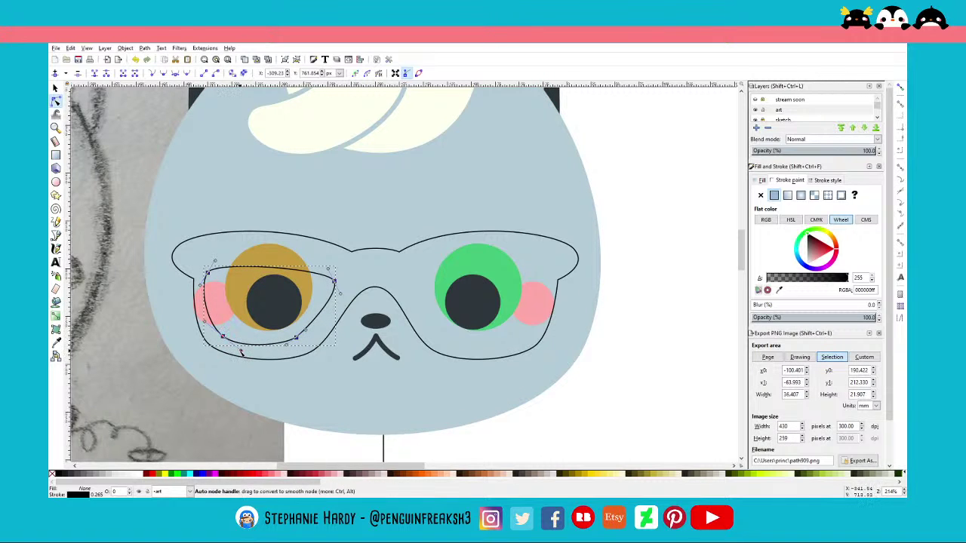
{"action": "left_click_drag", "start_coordinate": [242, 353], "coordinate": [237, 345]}
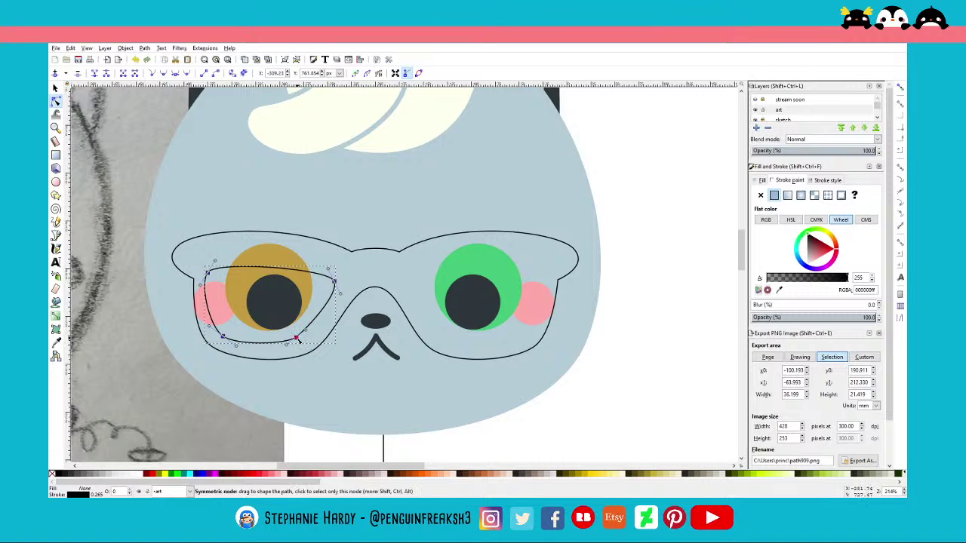
Adjust the left lens's lower-right curve, top-right corner and top-left curve
{"action": "left_click", "coordinate": [299, 340]}
{"action": "left_click_drag", "start_coordinate": [298, 340], "coordinate": [317, 332]}
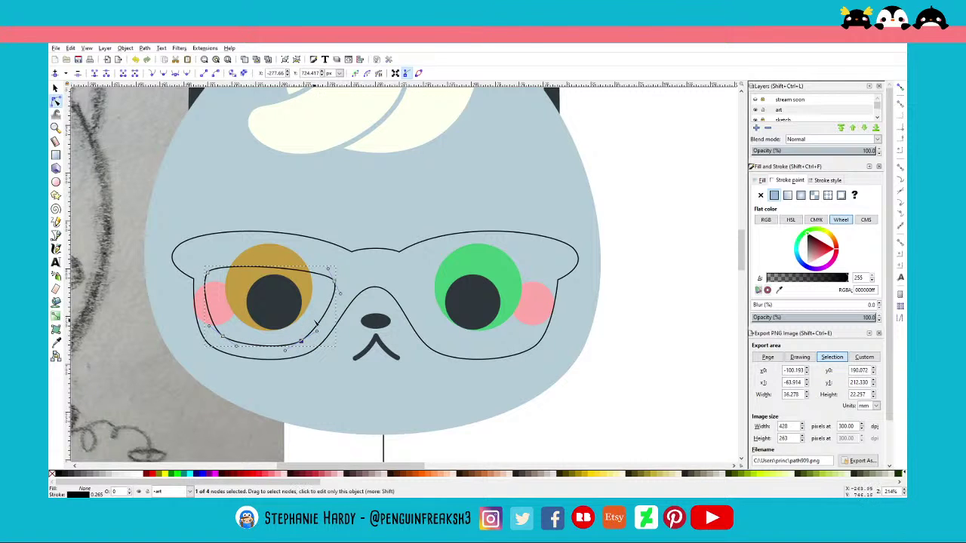
{"action": "left_click_drag", "start_coordinate": [333, 281], "coordinate": [334, 283]}
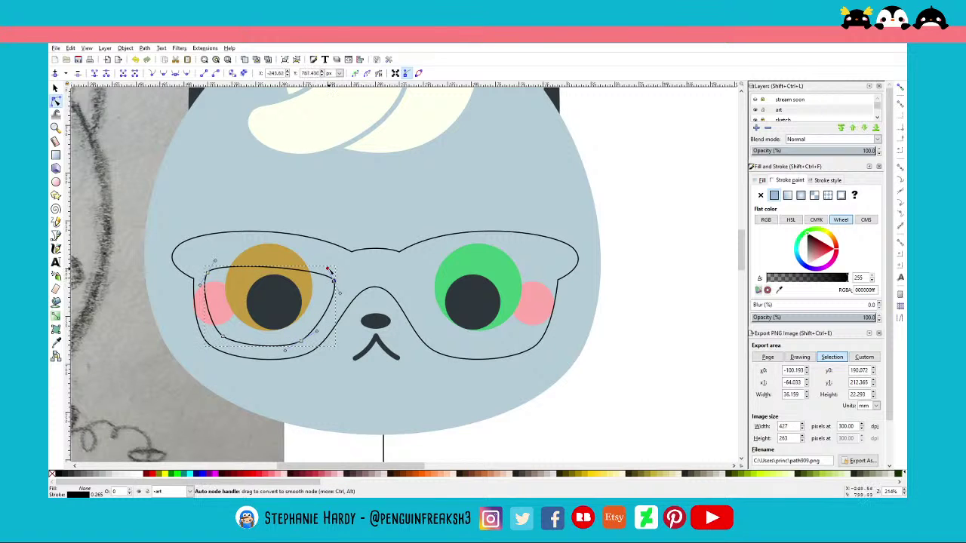
{"action": "left_click_drag", "start_coordinate": [328, 268], "coordinate": [327, 266]}
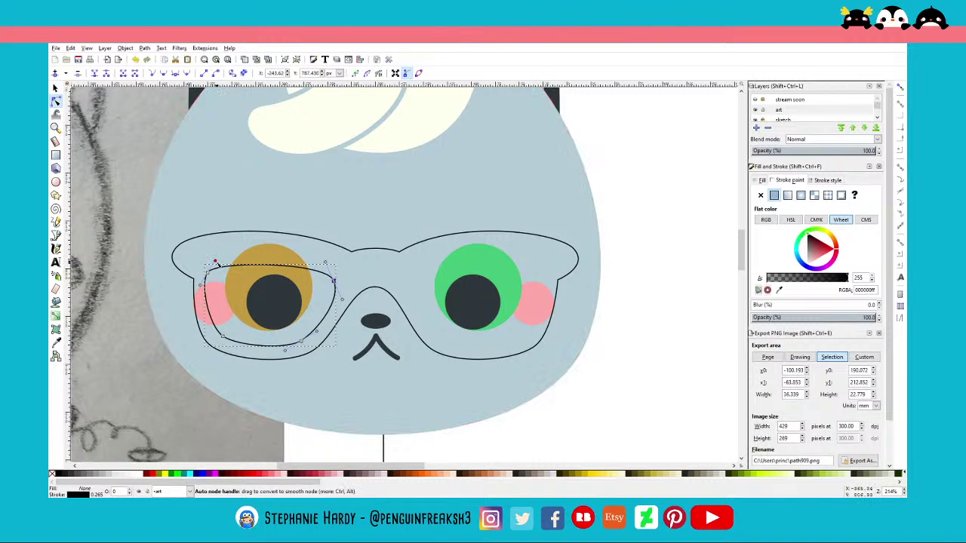
{"action": "left_click_drag", "start_coordinate": [213, 261], "coordinate": [218, 262]}
Nudge nodes on the outer glasses frame's left and right sides, then deselect
{"action": "left_click", "coordinate": [194, 279]}
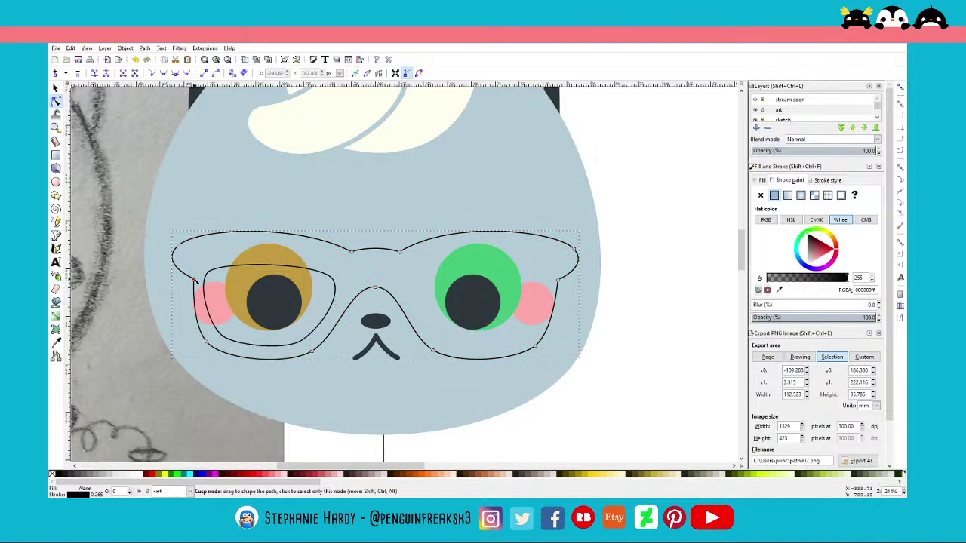
{"action": "left_click_drag", "start_coordinate": [194, 276], "coordinate": [193, 278]}
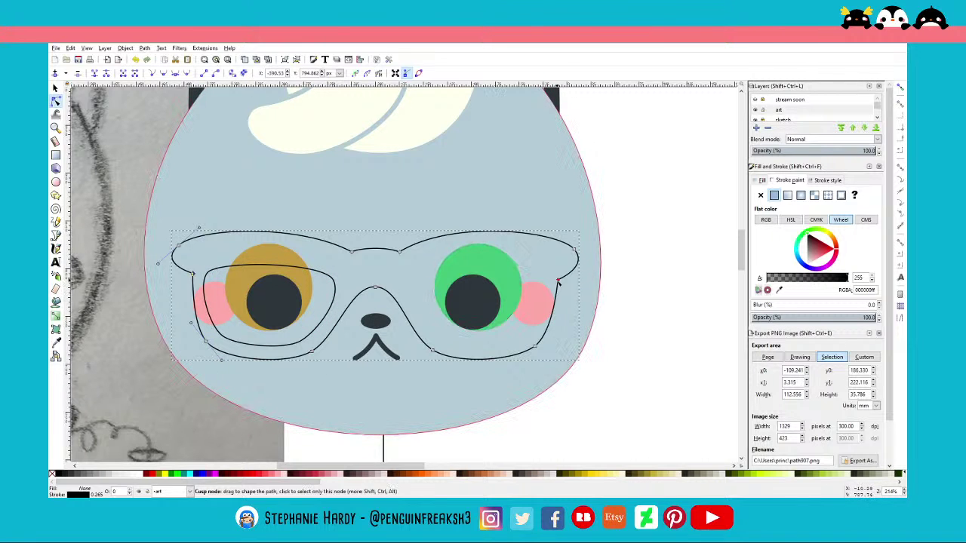
{"action": "left_click_drag", "start_coordinate": [557, 281], "coordinate": [560, 275]}
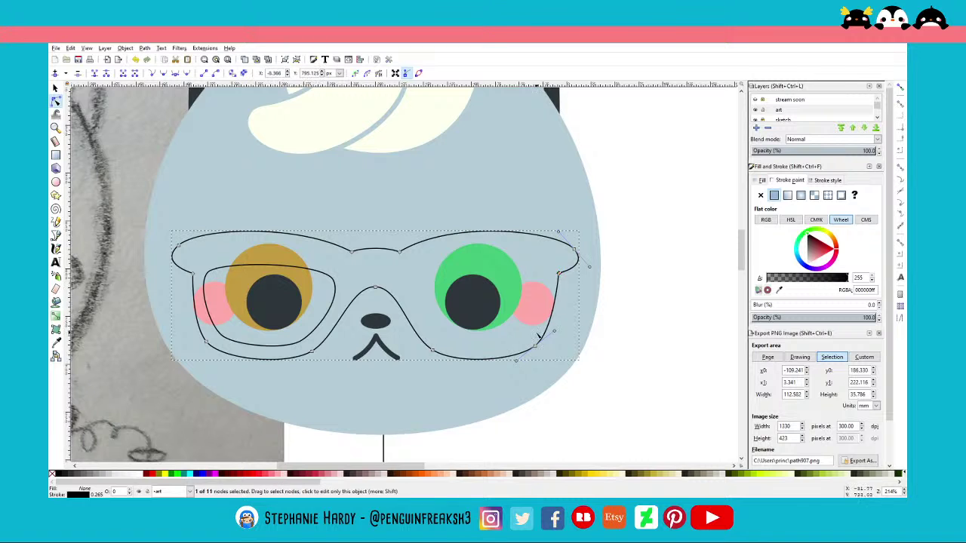
{"action": "key", "text": "s"}
{"action": "left_click", "coordinate": [647, 349]}
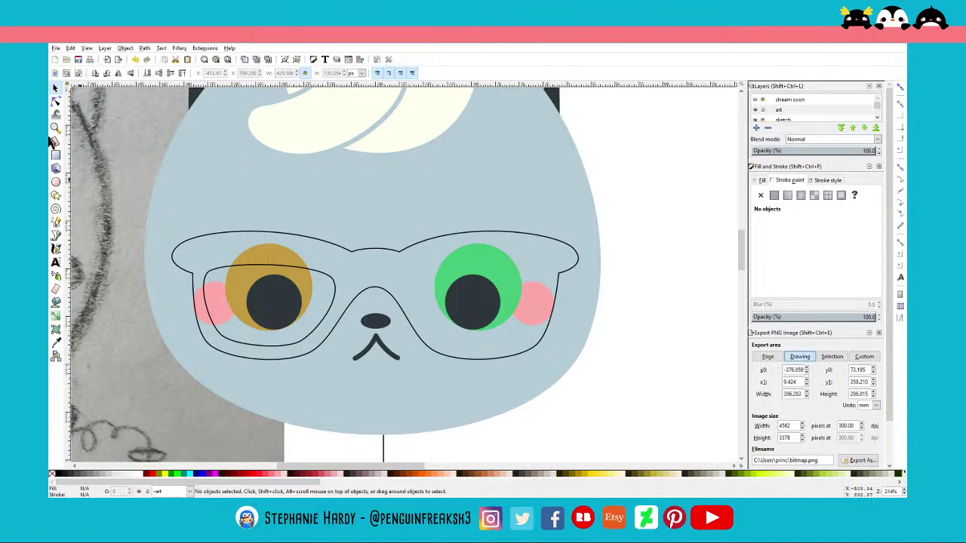
Tweak the left lens's lower curve and shift its top-right node left
{"action": "left_click", "coordinate": [55, 101]}
{"action": "left_click", "coordinate": [302, 344]}
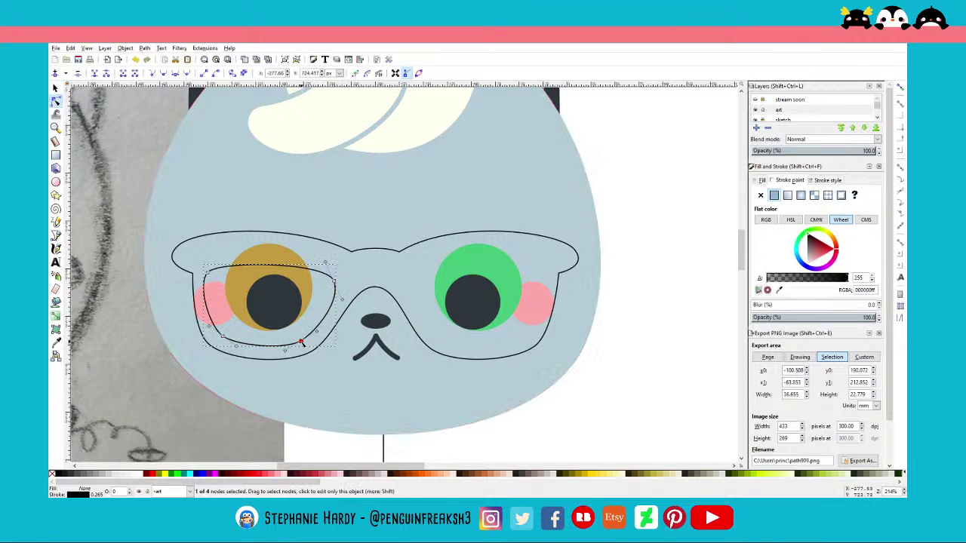
{"action": "left_click_drag", "start_coordinate": [317, 338], "coordinate": [320, 335]}
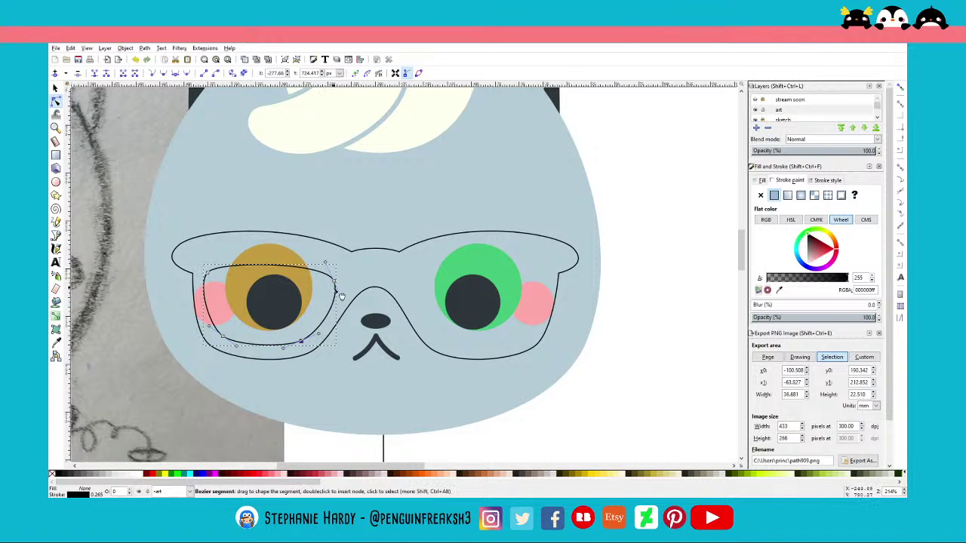
{"action": "scroll", "coordinate": [320, 335], "scroll_direction": "down", "scroll_amount": 3, "text": "ctrl"}
{"action": "scroll", "coordinate": [370, 294], "scroll_direction": "up", "scroll_amount": 3, "text": "ctrl"}
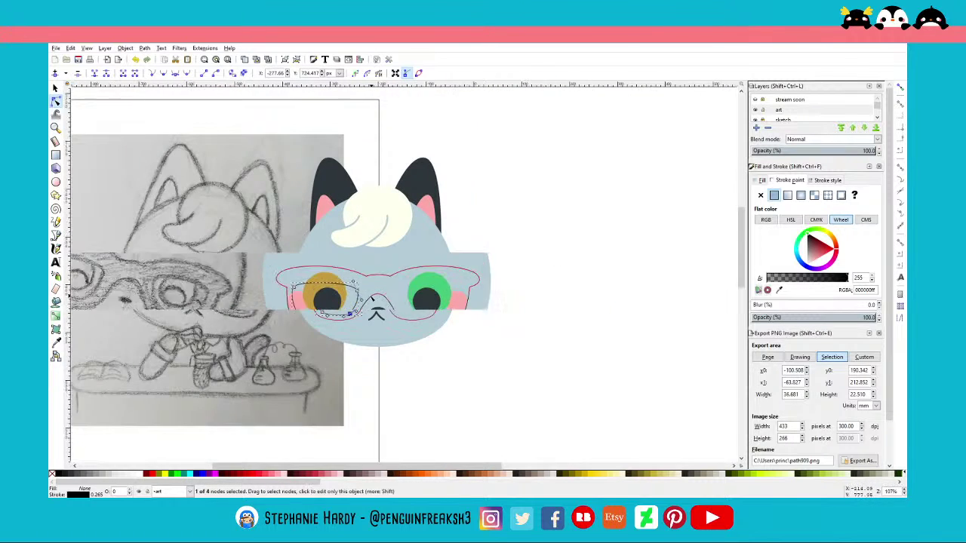
{"action": "left_click_drag", "start_coordinate": [351, 290], "coordinate": [343, 287]}
{"action": "scroll", "coordinate": [386, 308], "scroll_direction": "down", "scroll_amount": 2, "text": "ctrl"}
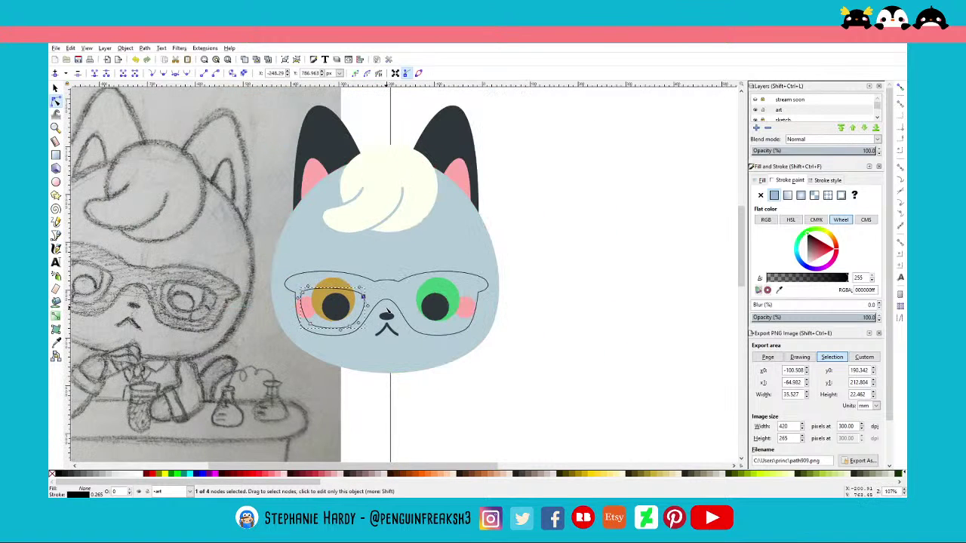
{"action": "scroll", "coordinate": [386, 311], "scroll_direction": "up", "scroll_amount": 1, "text": "ctrl"}
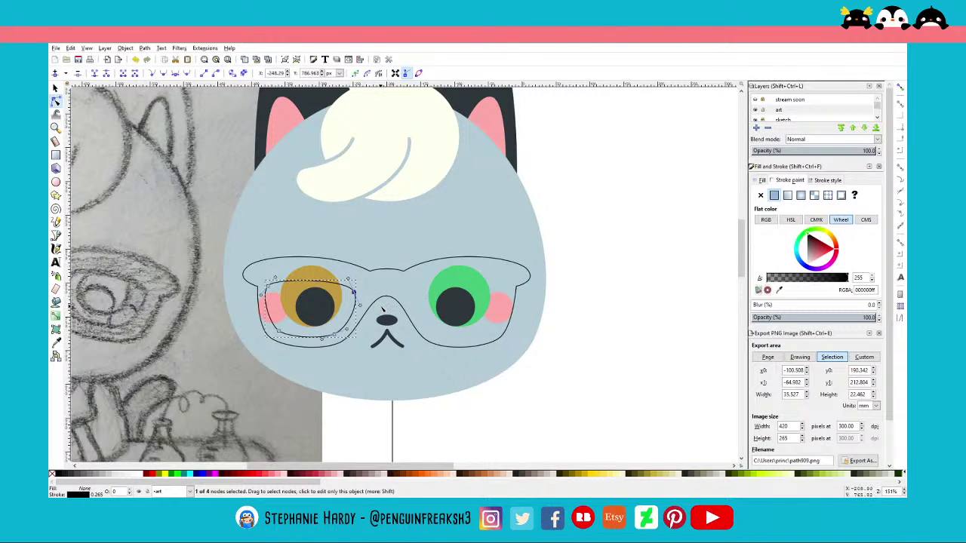
{"action": "scroll", "coordinate": [320, 359], "scroll_direction": "up", "scroll_amount": 2, "text": "ctrl"}
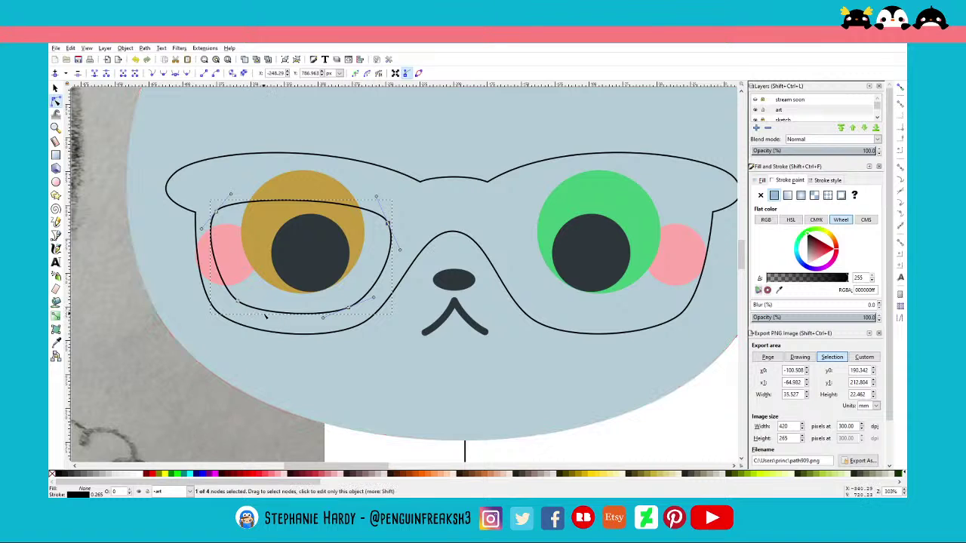
Fine-tune the left lens's top-left and top curves to fit around the golden eye
{"action": "left_click_drag", "start_coordinate": [231, 194], "coordinate": [229, 199]}
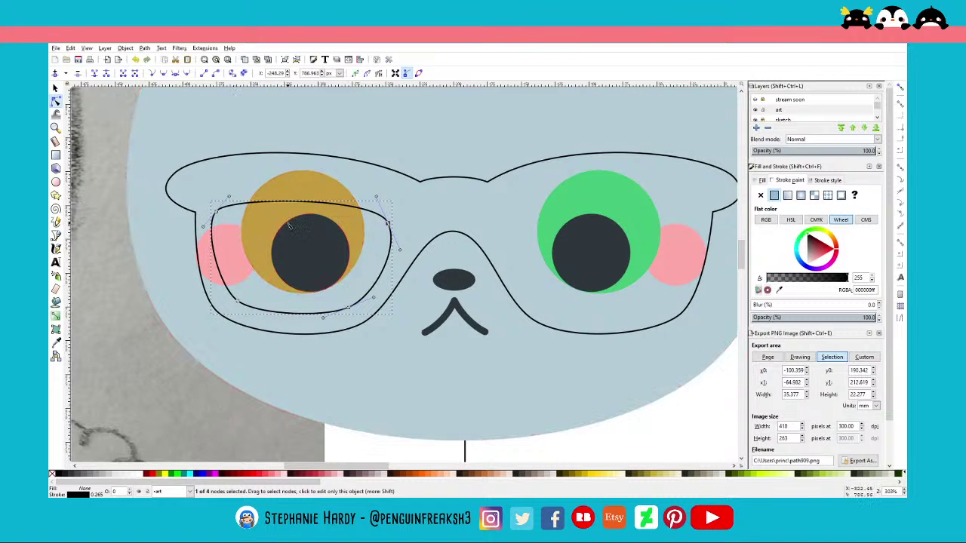
{"action": "scroll", "coordinate": [289, 225], "scroll_direction": "down", "scroll_amount": 2, "text": "ctrl"}
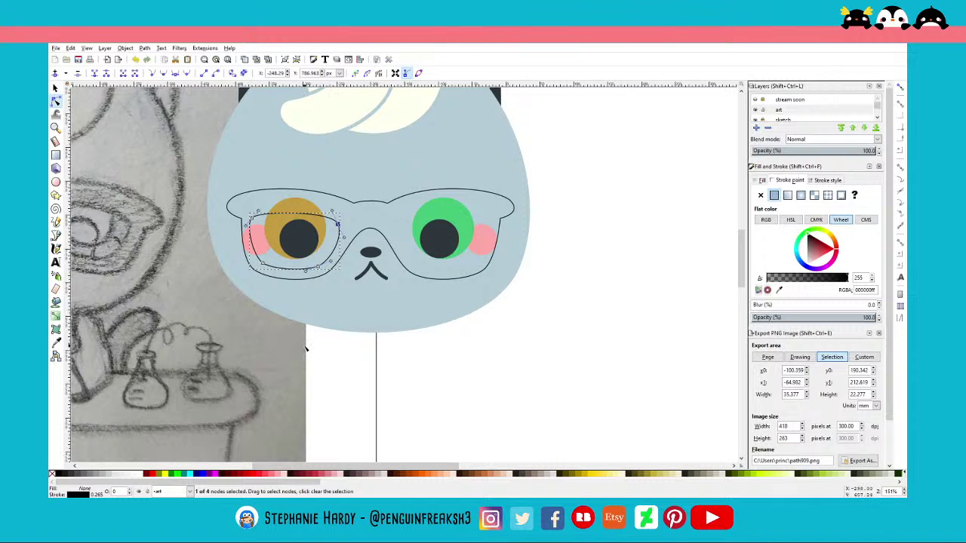
{"action": "scroll", "coordinate": [267, 211], "scroll_direction": "up", "scroll_amount": 1, "text": "ctrl"}
{"action": "scroll", "coordinate": [267, 211], "scroll_direction": "up", "scroll_amount": 1, "text": "ctrl"}
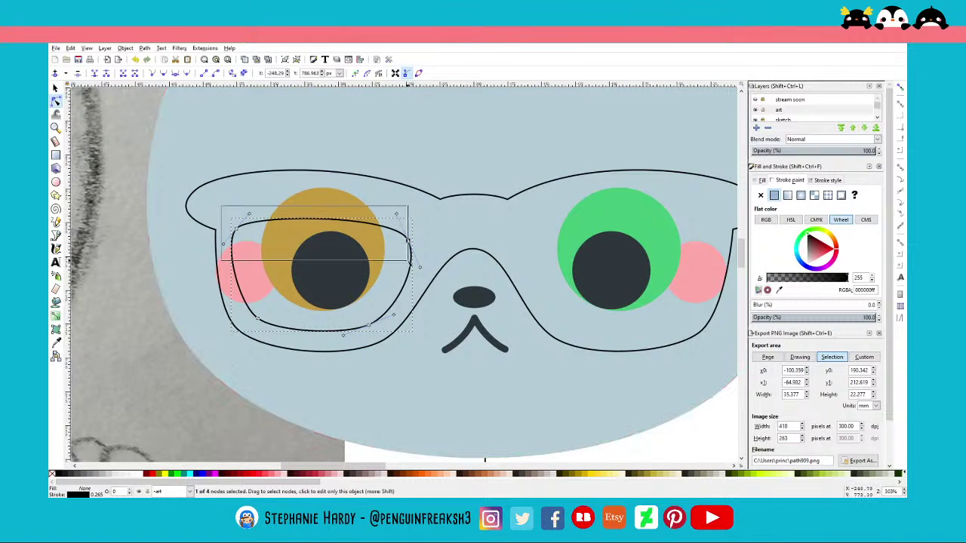
{"action": "left_click_drag", "start_coordinate": [409, 240], "coordinate": [418, 262]}
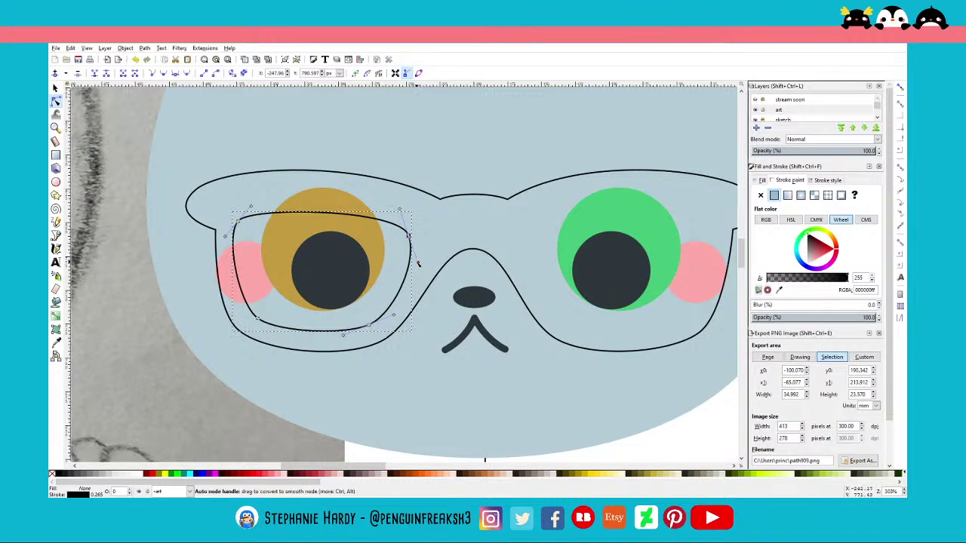
{"action": "left_click", "coordinate": [55, 88]}
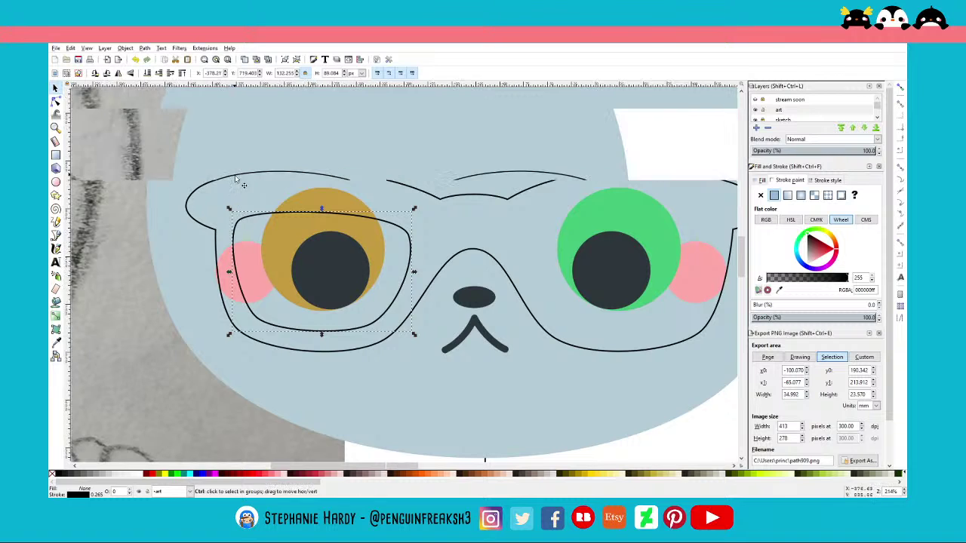
Duplicate the left lens outline and move the copy over the green right eye
{"action": "scroll", "coordinate": [518, 372], "scroll_direction": "down", "scroll_amount": 2}
{"action": "key", "text": "Escape"}
{"action": "scroll", "coordinate": [338, 308], "scroll_direction": "down", "scroll_amount": 1}
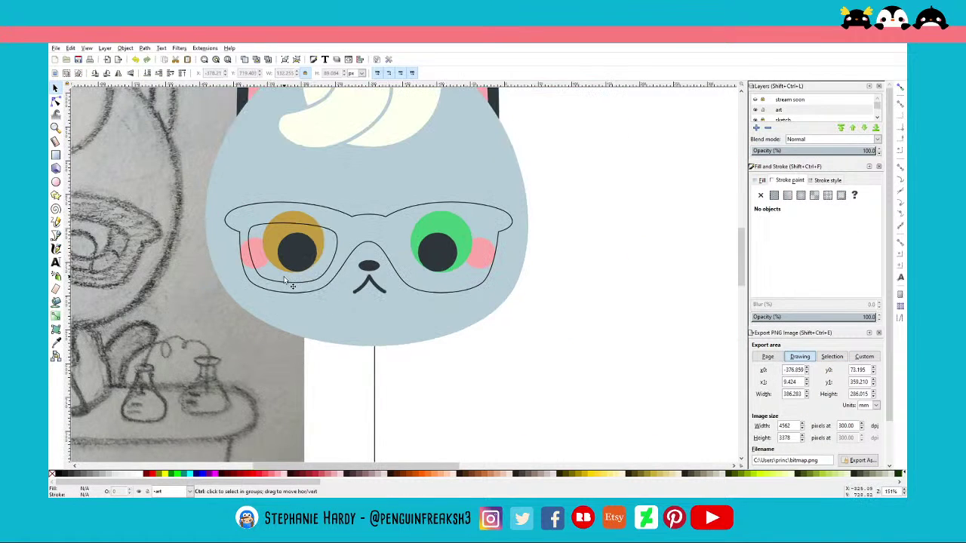
{"action": "left_click", "coordinate": [337, 234]}
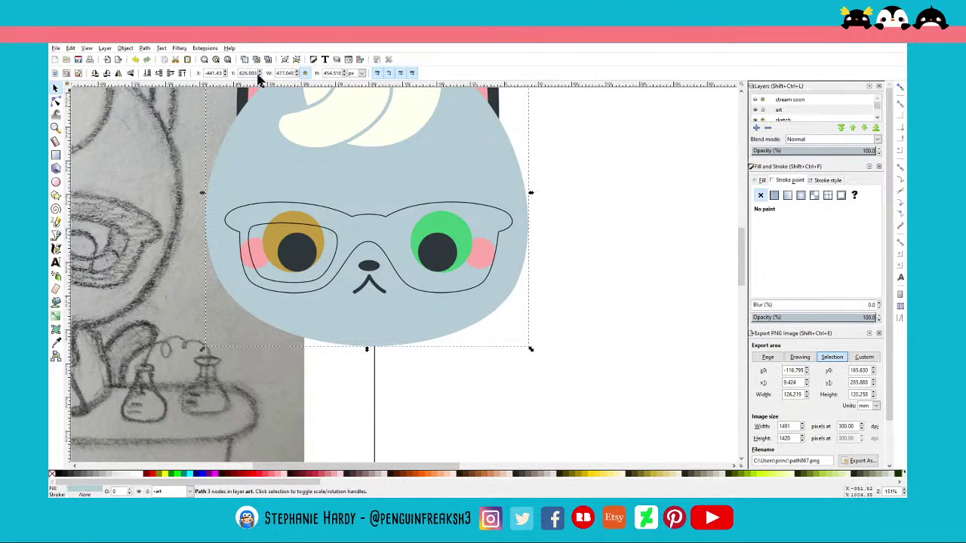
{"action": "left_click", "coordinate": [330, 230]}
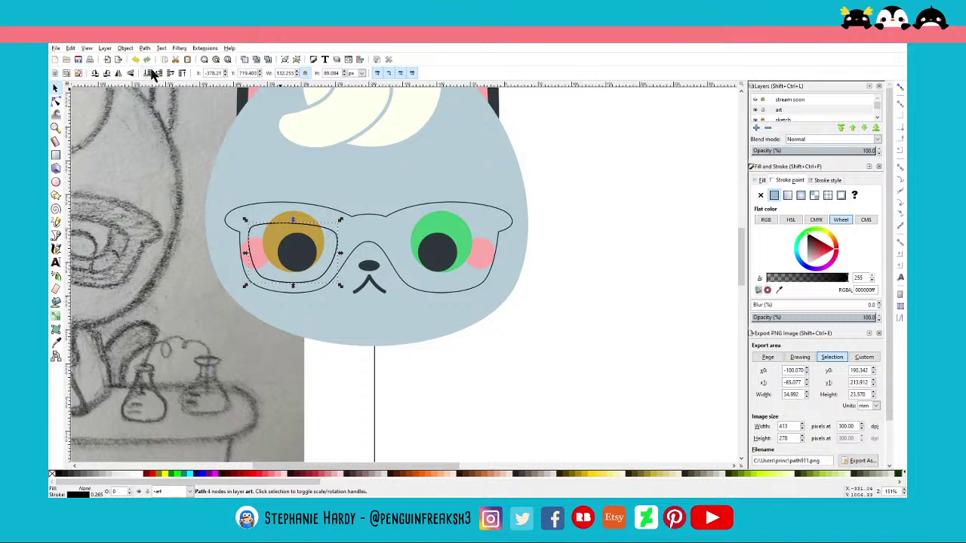
{"action": "key", "text": "ctrl+d"}
{"action": "left_click_drag", "start_coordinate": [342, 237], "coordinate": [485, 239]}
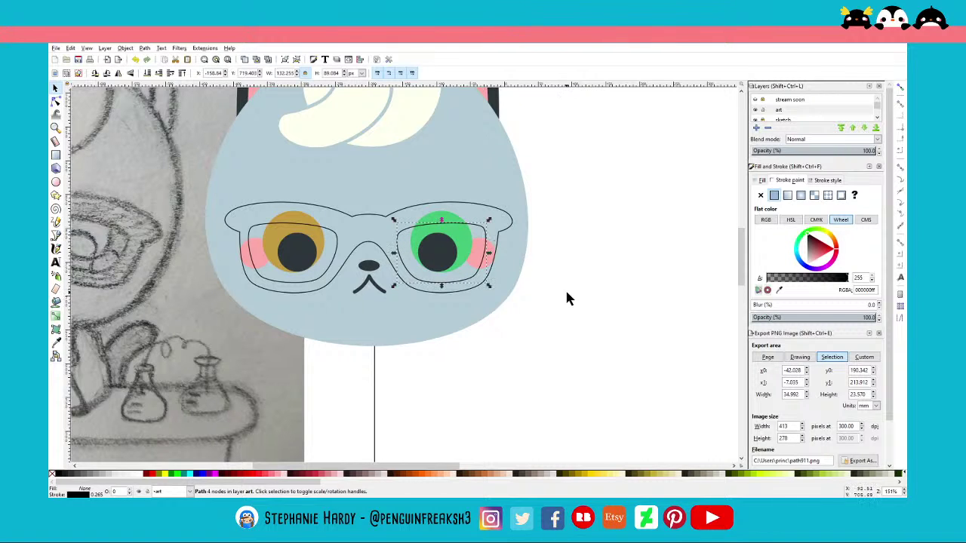
{"action": "left_click", "coordinate": [489, 382]}
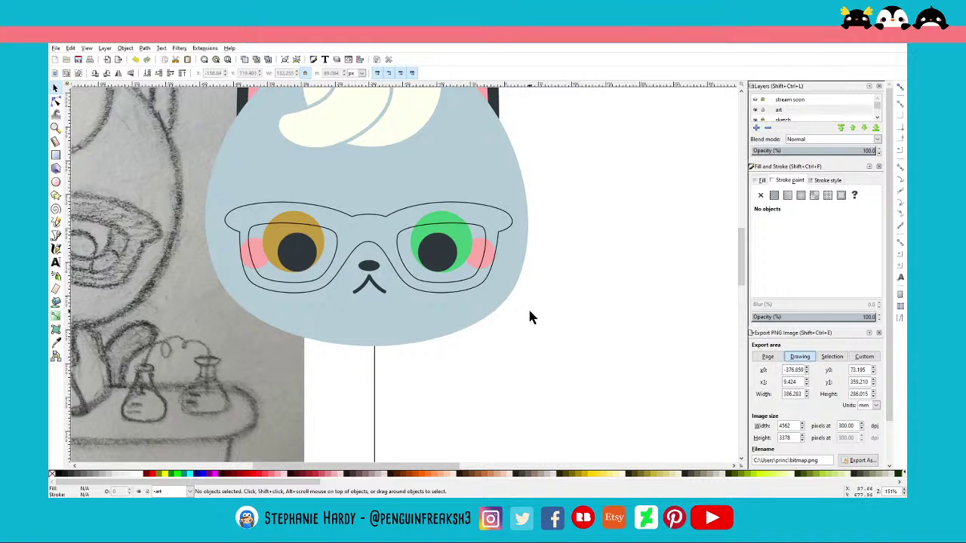
{"action": "left_click", "coordinate": [377, 218]}
Give the glasses shape a flat fill and remove its stroke
{"action": "left_click", "coordinate": [762, 180]}
{"action": "left_click", "coordinate": [774, 194]}
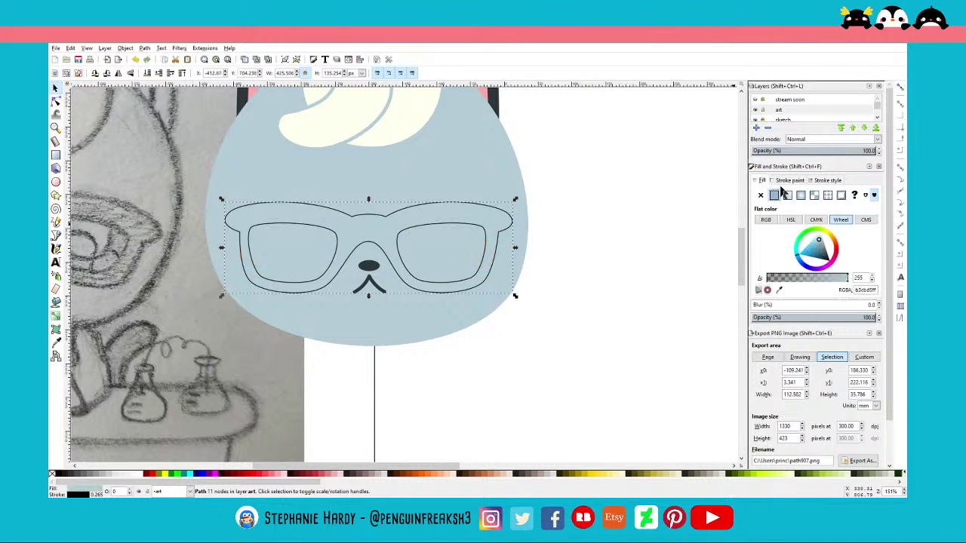
{"action": "left_click", "coordinate": [789, 179]}
{"action": "left_click", "coordinate": [761, 195]}
{"action": "left_click", "coordinate": [762, 180]}
Fill the glasses with the nose's dark grey, then select both lens outlines
{"action": "left_click", "coordinate": [780, 290]}
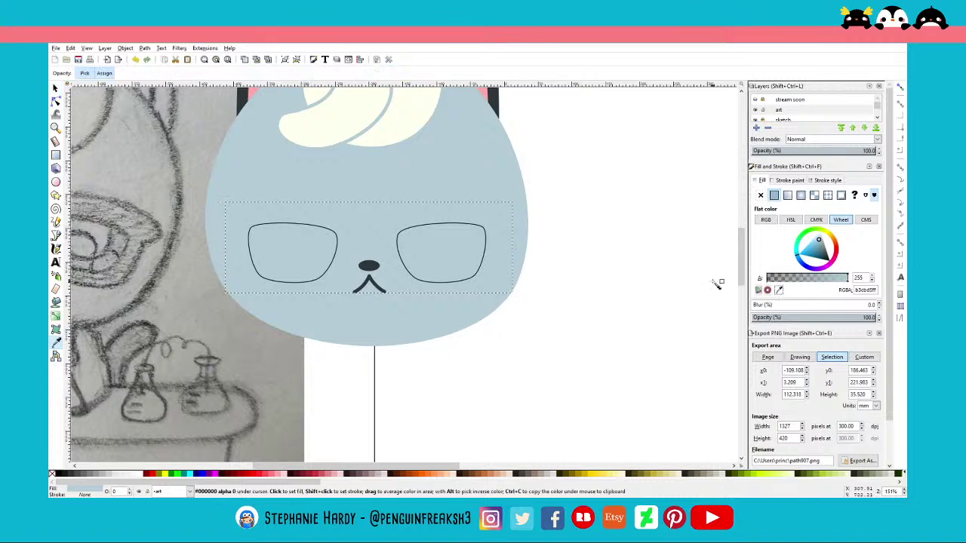
{"action": "left_click", "coordinate": [367, 266]}
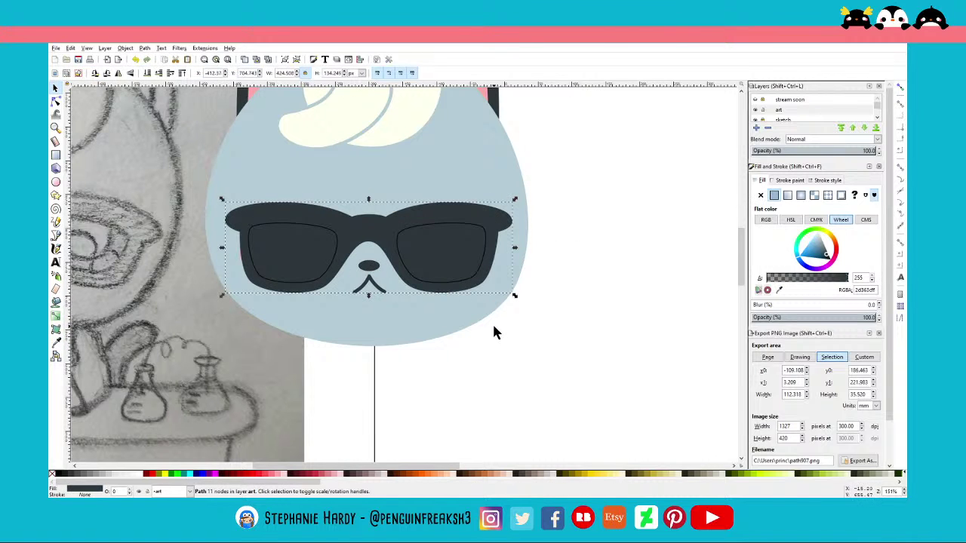
{"action": "left_click", "coordinate": [565, 290]}
{"action": "left_click", "coordinate": [326, 232]}
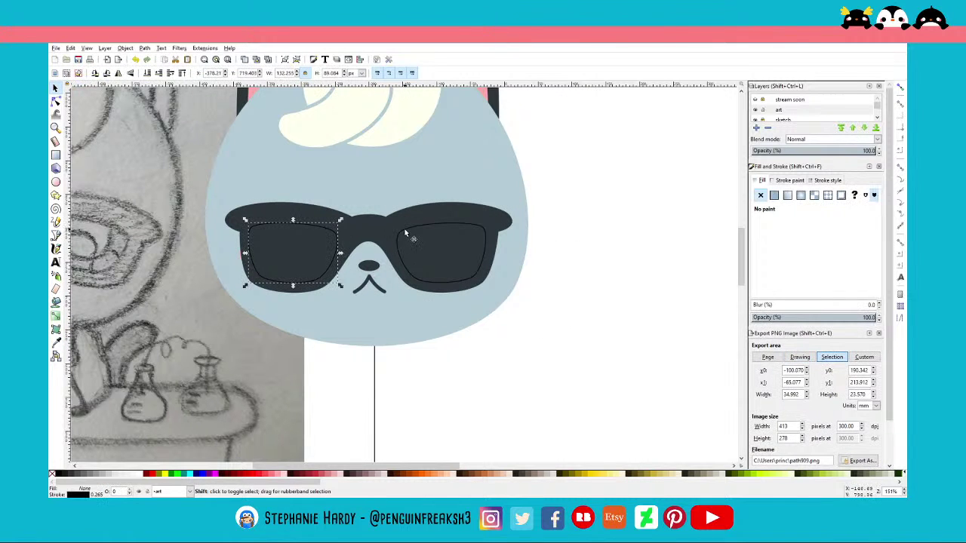
{"action": "left_click", "coordinate": [774, 195]}
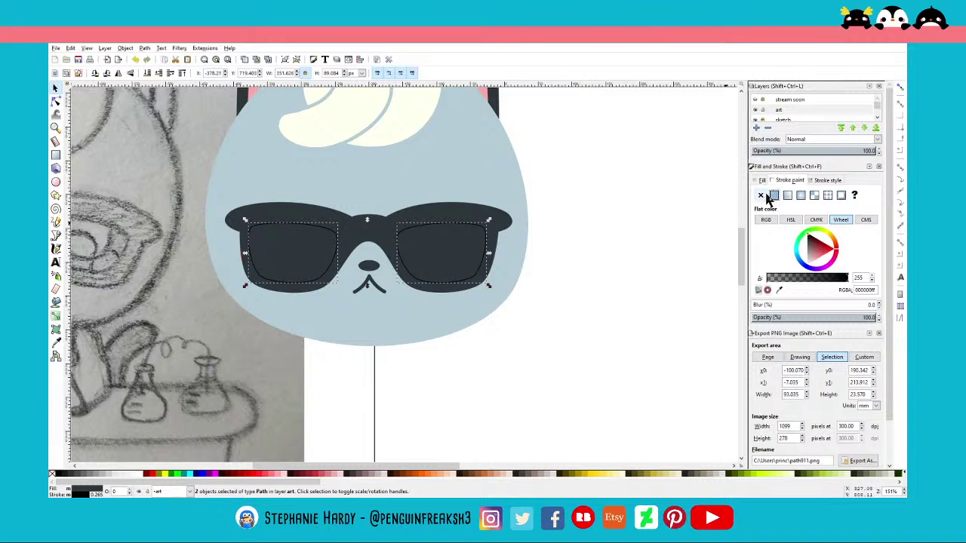
Remove the stroke from both lens outlines and fill them white
{"action": "left_click", "coordinate": [762, 194]}
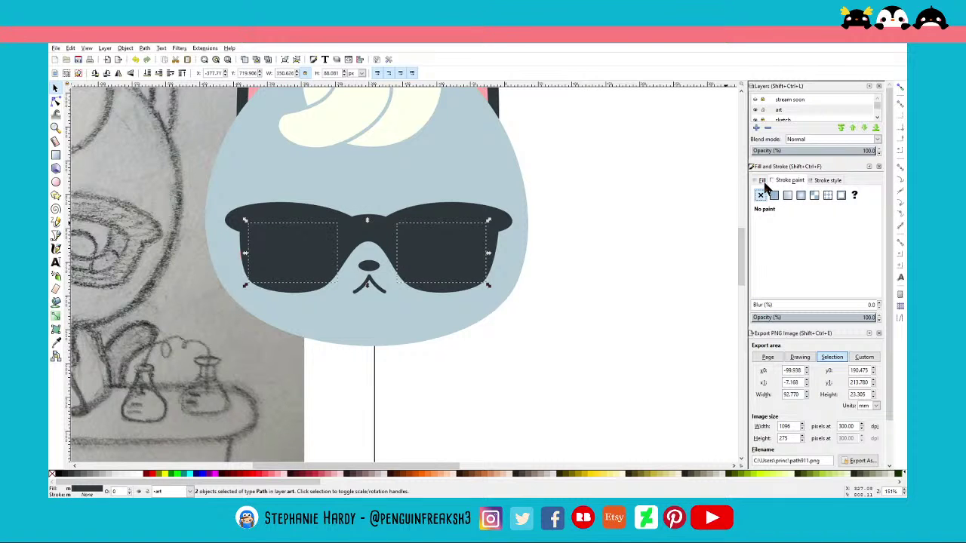
{"action": "left_click", "coordinate": [762, 180]}
{"action": "left_click", "coordinate": [820, 258]}
{"action": "left_click", "coordinate": [573, 261]}
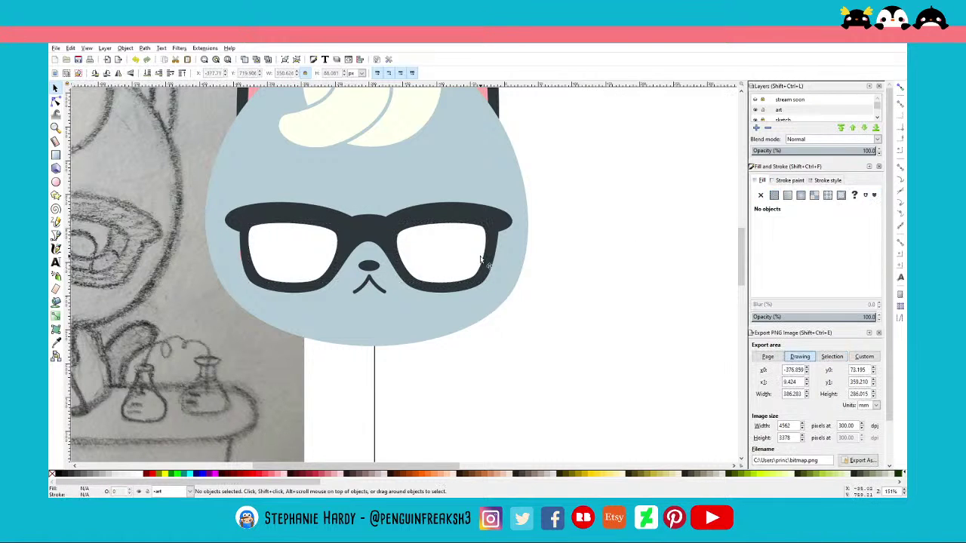
Subtract the right and then left lens from the glasses frame with Difference
{"action": "left_click", "coordinate": [434, 257]}
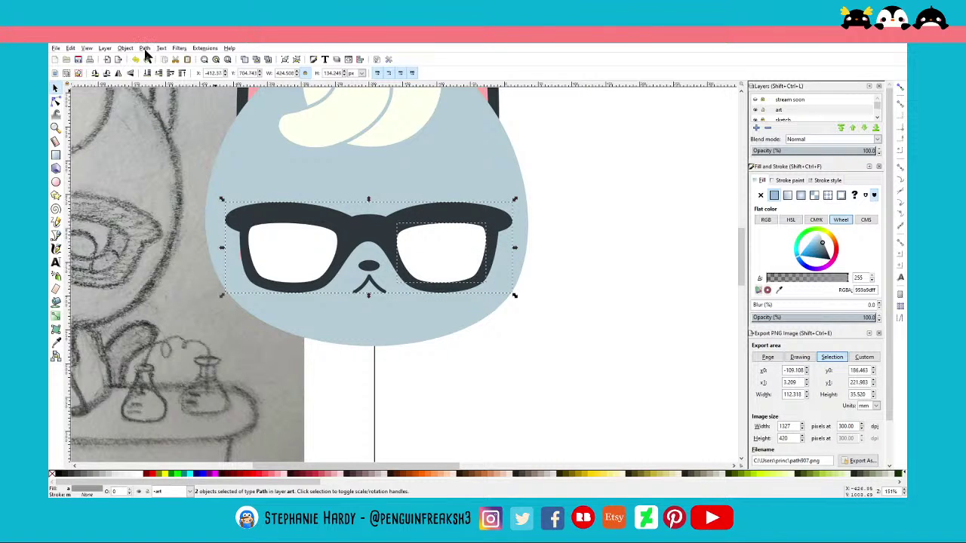
{"action": "key", "text": "ctrl+minus"}
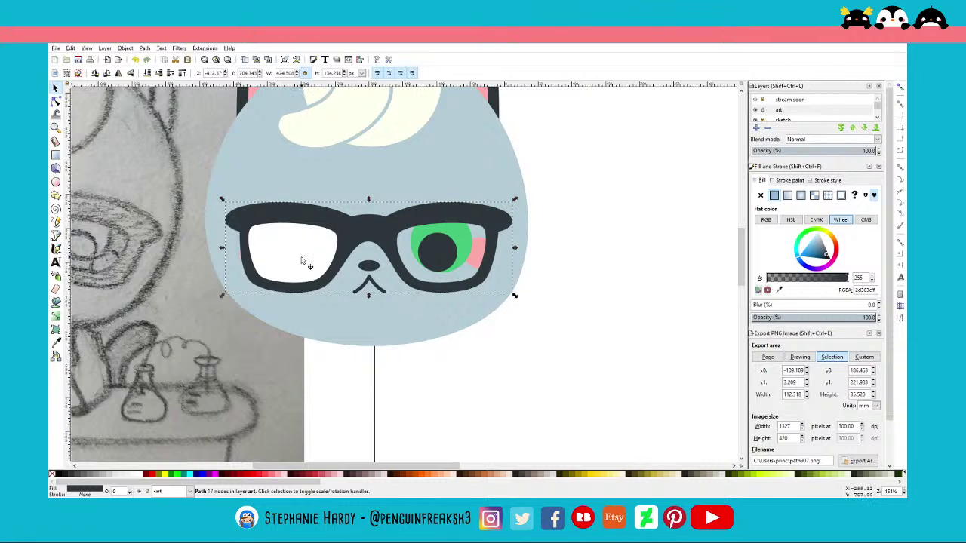
{"action": "left_click", "coordinate": [302, 260], "text": "shift"}
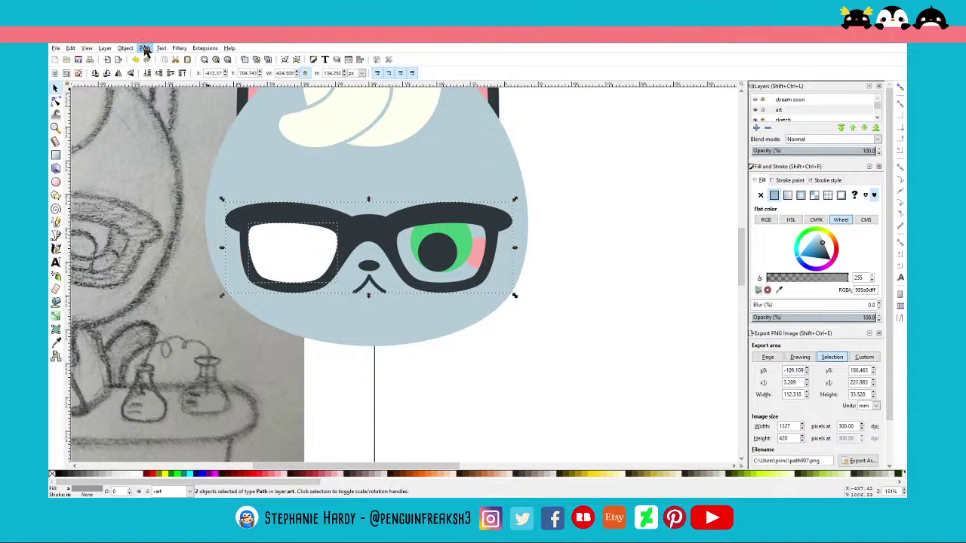
{"action": "key", "text": "ctrl+minus"}
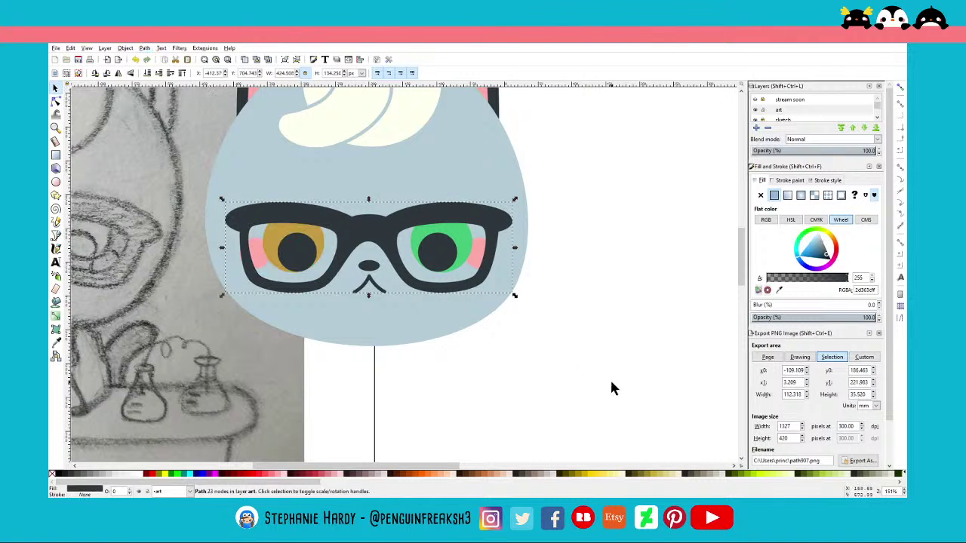
{"action": "left_click", "coordinate": [611, 388]}
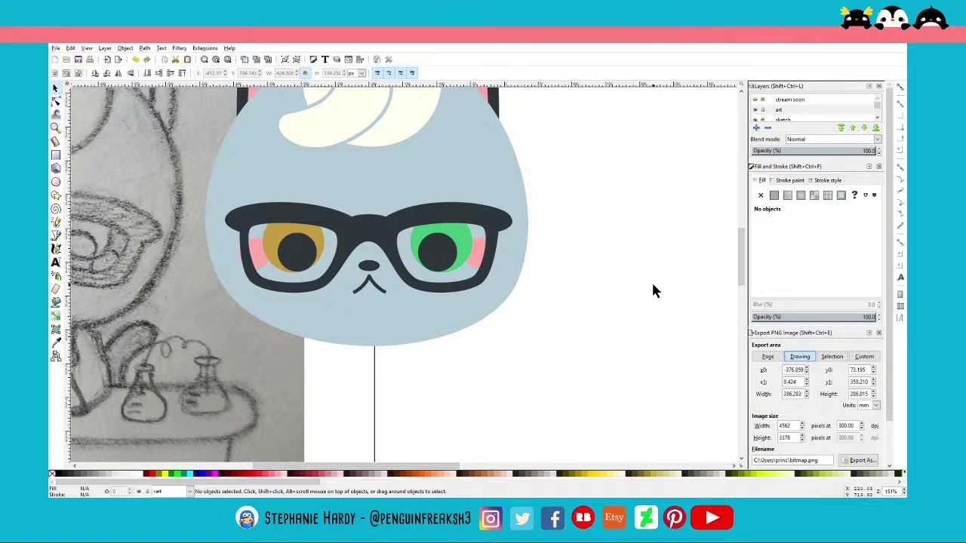
{"action": "scroll", "coordinate": [339, 273], "scroll_direction": "up", "scroll_amount": 2, "text": "ctrl"}
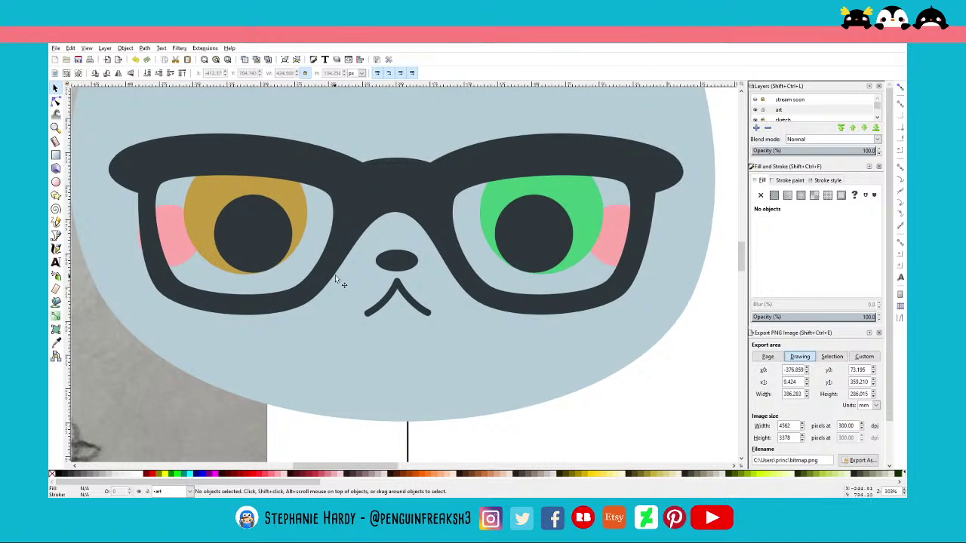
Nudge the left lens opening's top node and a curve handle, then deselect the frame
{"action": "left_click", "coordinate": [55, 101]}
{"action": "left_click", "coordinate": [152, 213]}
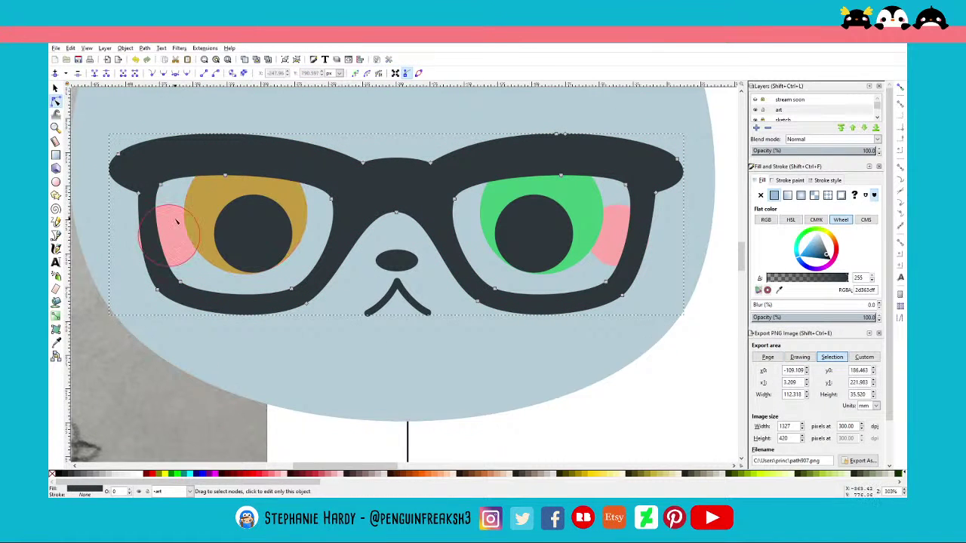
{"action": "left_click", "coordinate": [161, 183]}
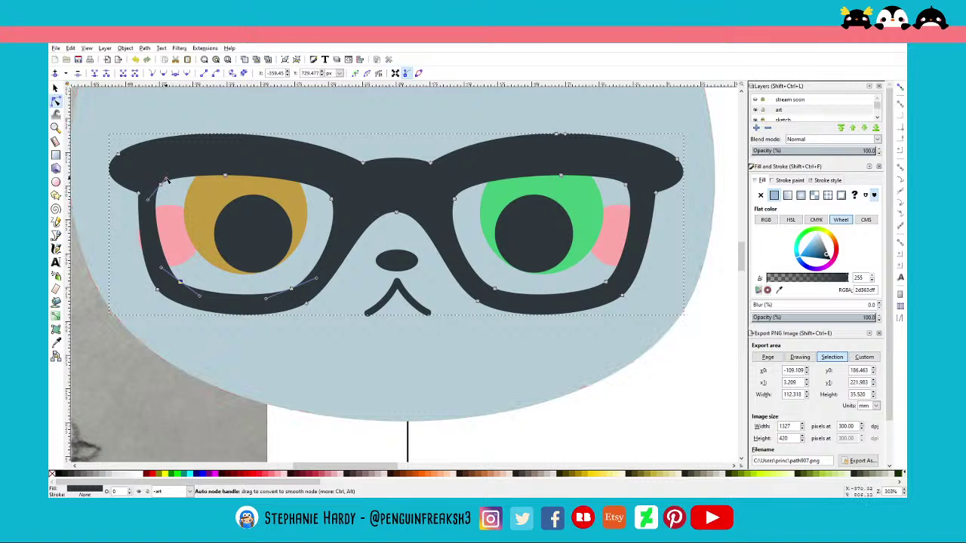
{"action": "left_click_drag", "start_coordinate": [166, 179], "coordinate": [169, 177]}
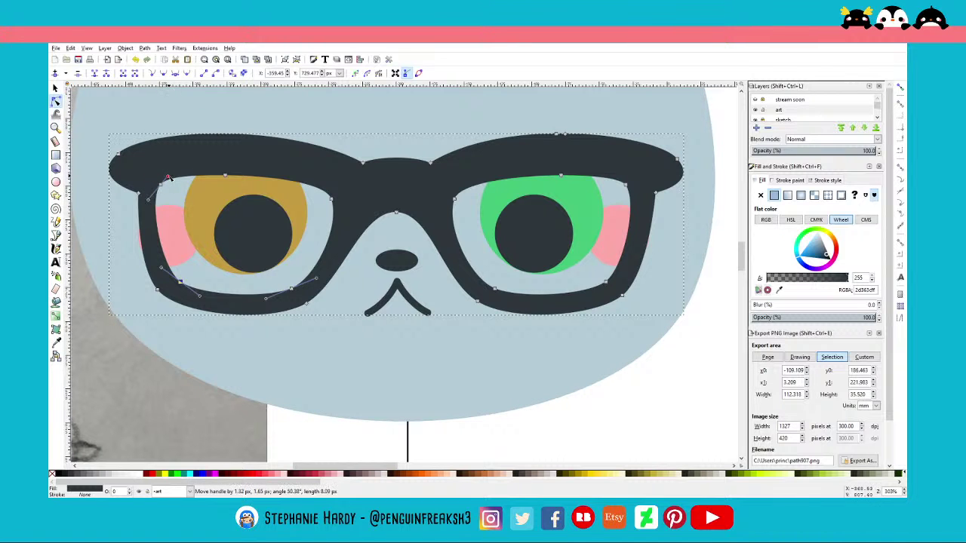
{"action": "left_click_drag", "start_coordinate": [226, 175], "coordinate": [228, 173]}
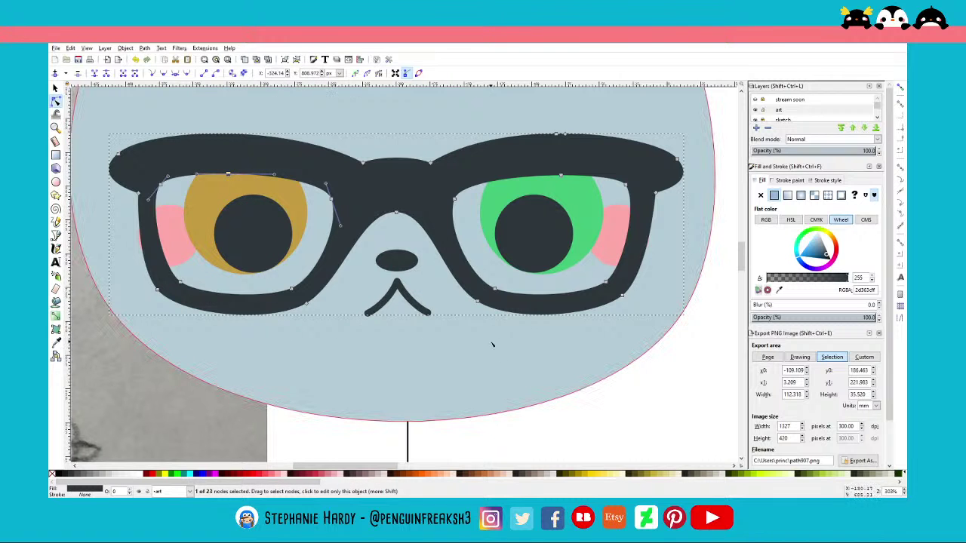
{"action": "left_click", "coordinate": [56, 88]}
{"action": "left_click", "coordinate": [598, 414]}
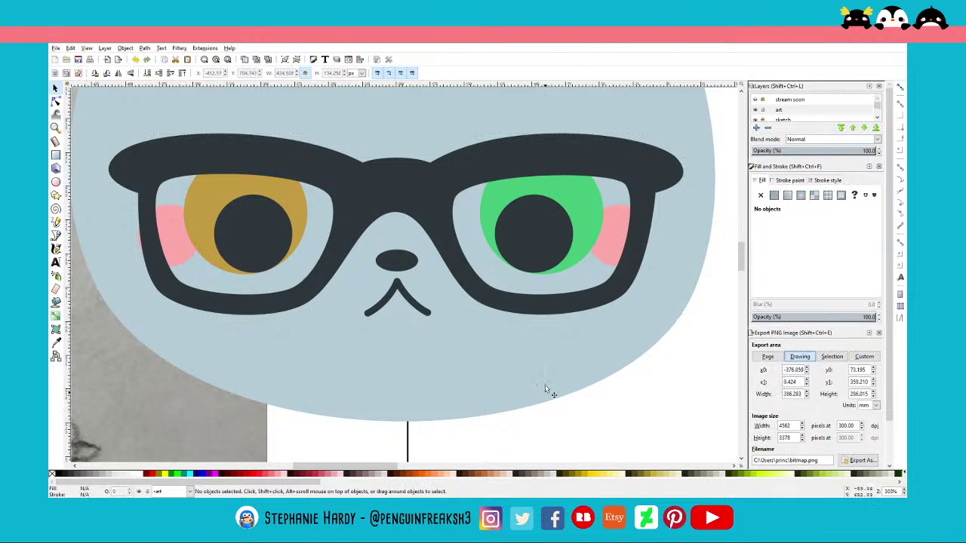
{"action": "scroll", "coordinate": [498, 340], "scroll_direction": "down", "scroll_amount": 3}
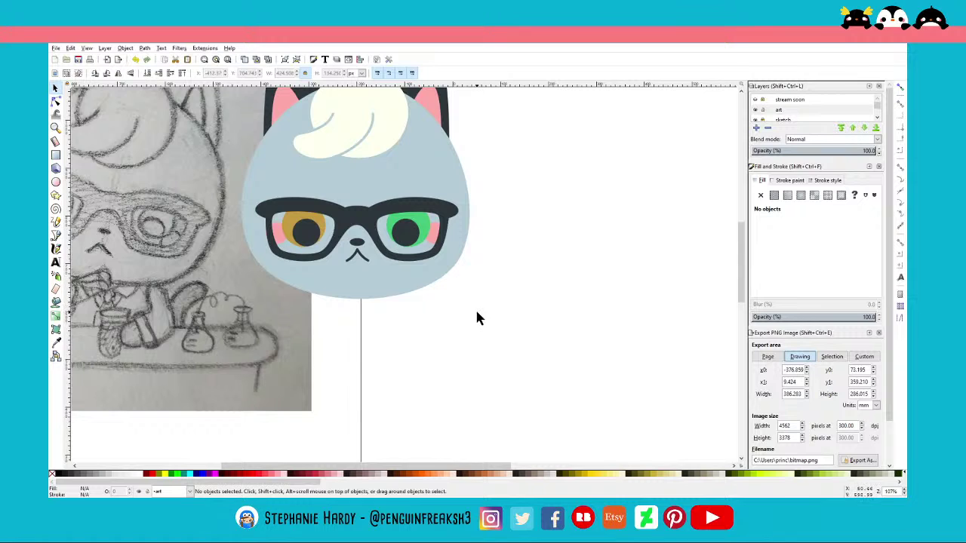
{"action": "scroll", "coordinate": [459, 308], "scroll_direction": "down", "scroll_amount": 1}
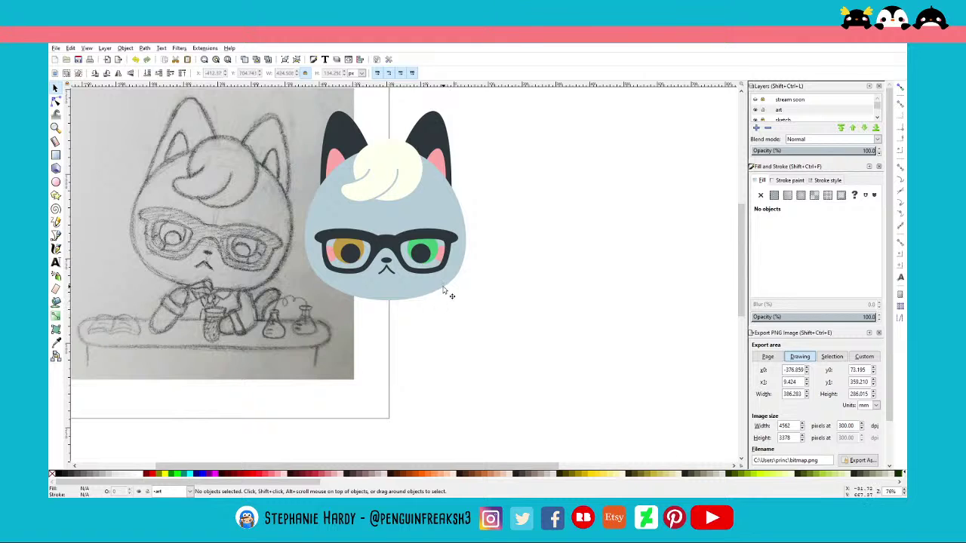
{"action": "scroll", "coordinate": [432, 261], "scroll_direction": "up", "scroll_amount": 3}
Shrink both pink blush circles slightly and nudge them two steps right
{"action": "left_click", "coordinate": [141, 256]}
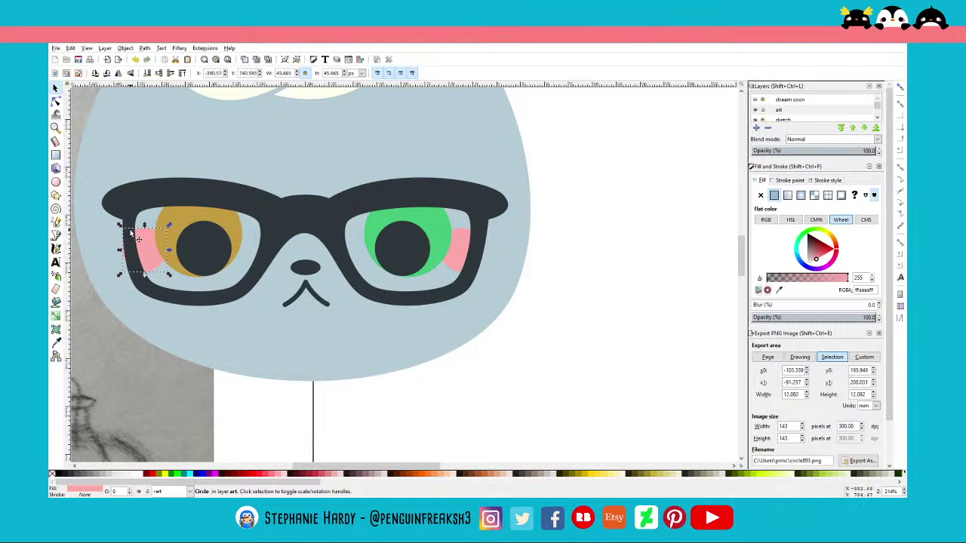
{"action": "left_click", "coordinate": [469, 260], "text": "shift"}
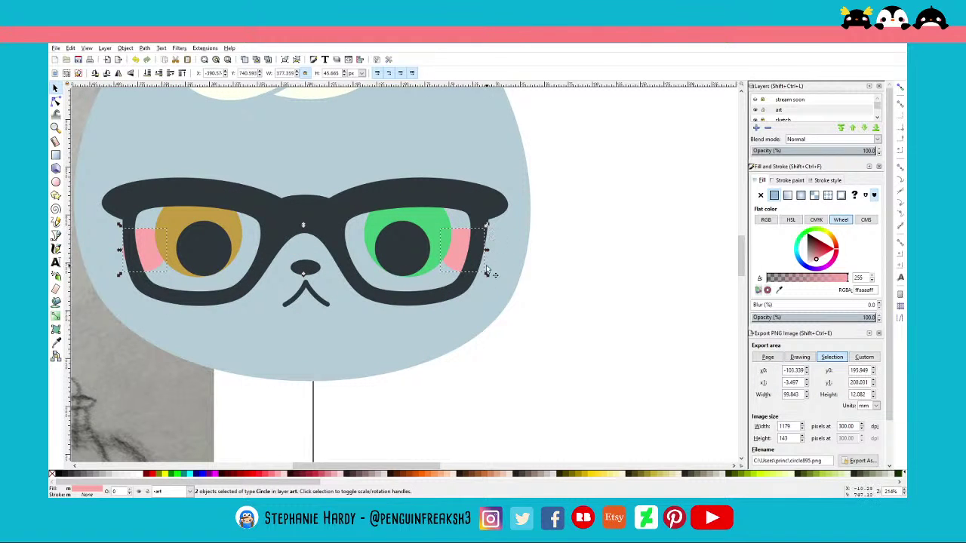
{"action": "left_click_drag", "start_coordinate": [486, 269], "coordinate": [481, 273]}
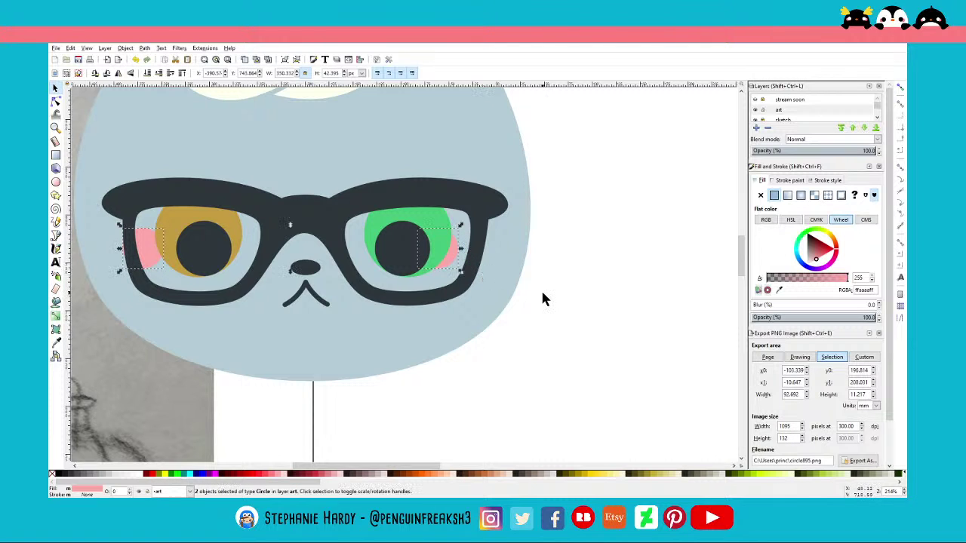
{"action": "key", "text": "Right"}
{"action": "key", "text": "Right"}
{"action": "key", "text": "Right"}
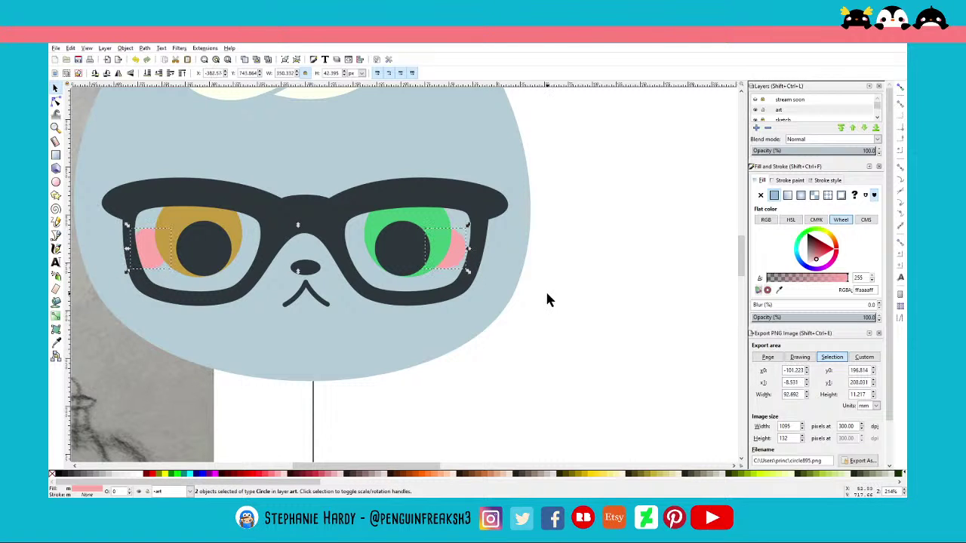
{"action": "key", "text": "Right"}
{"action": "key", "text": "Right"}
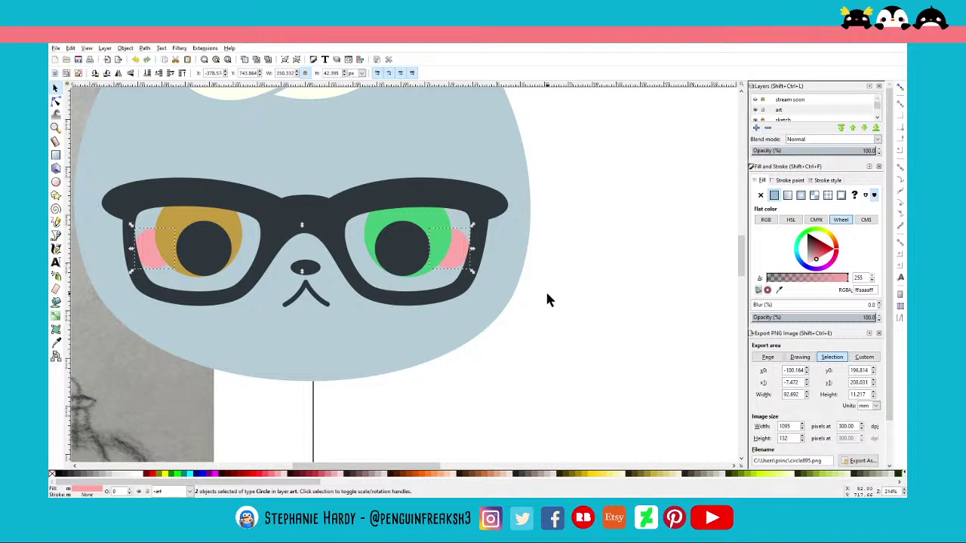
{"action": "key", "text": "Right"}
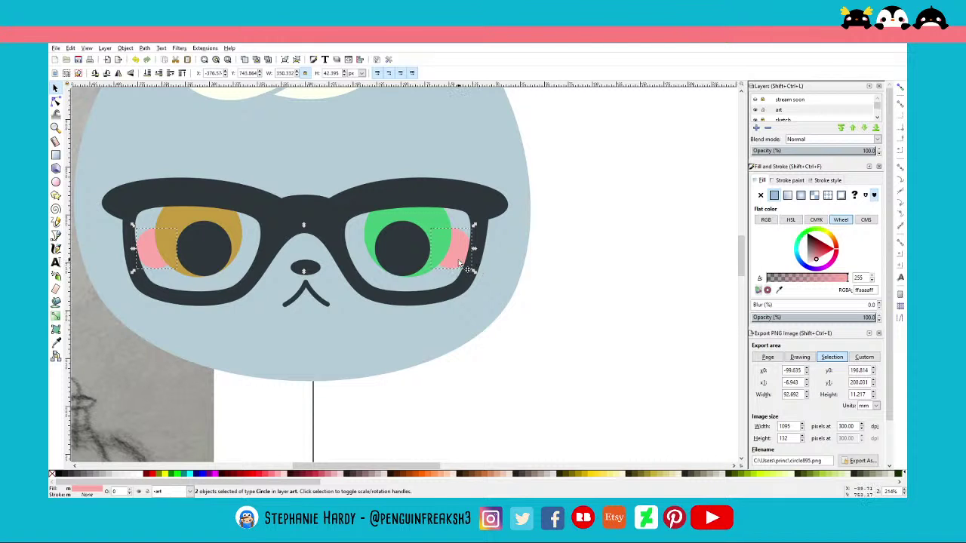
{"action": "key", "text": "Left"}
{"action": "left_click", "coordinate": [496, 356]}
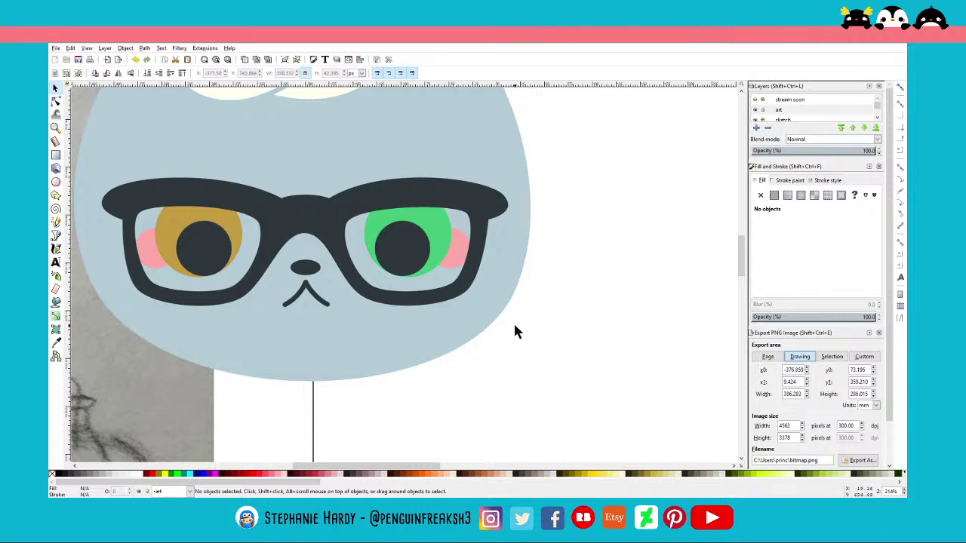
{"action": "scroll", "coordinate": [515, 332], "scroll_direction": "down", "scroll_amount": 2}
{"action": "scroll", "coordinate": [499, 331], "scroll_direction": "down", "scroll_amount": 1}
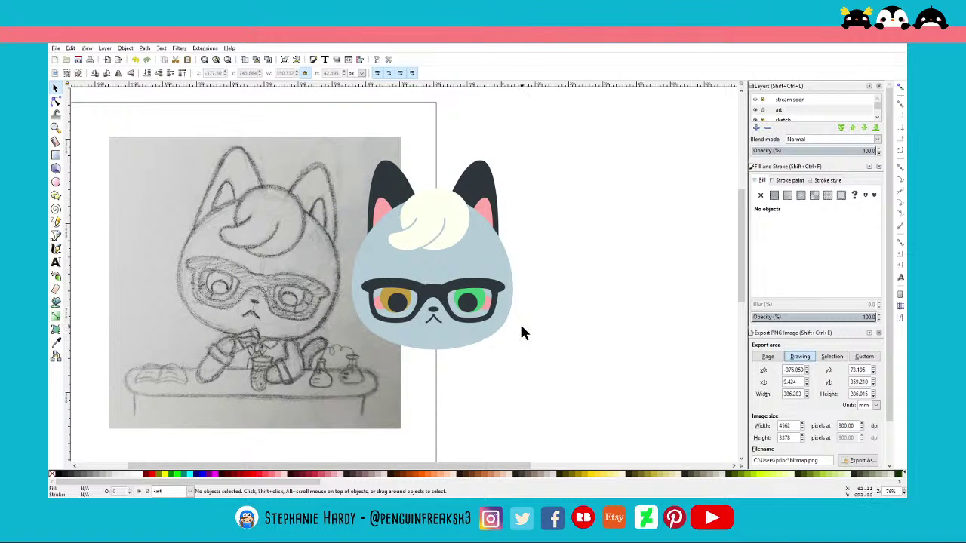
Save, raise the glasses two nudges, and slightly adjust the face shape's height
{"action": "left_click", "coordinate": [76, 61]}
{"action": "scroll", "coordinate": [538, 328], "scroll_direction": "down", "scroll_amount": 1}
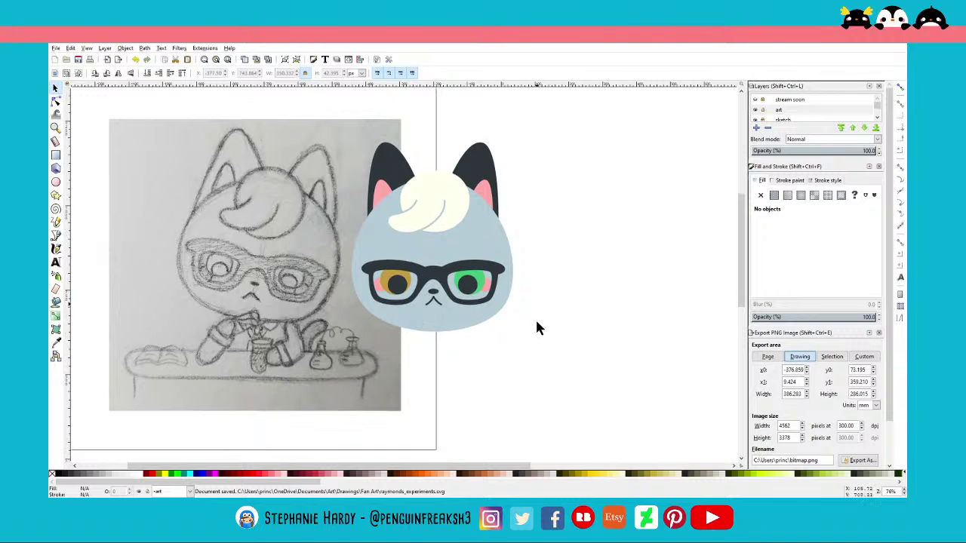
{"action": "scroll", "coordinate": [538, 328], "scroll_direction": "down", "scroll_amount": 1}
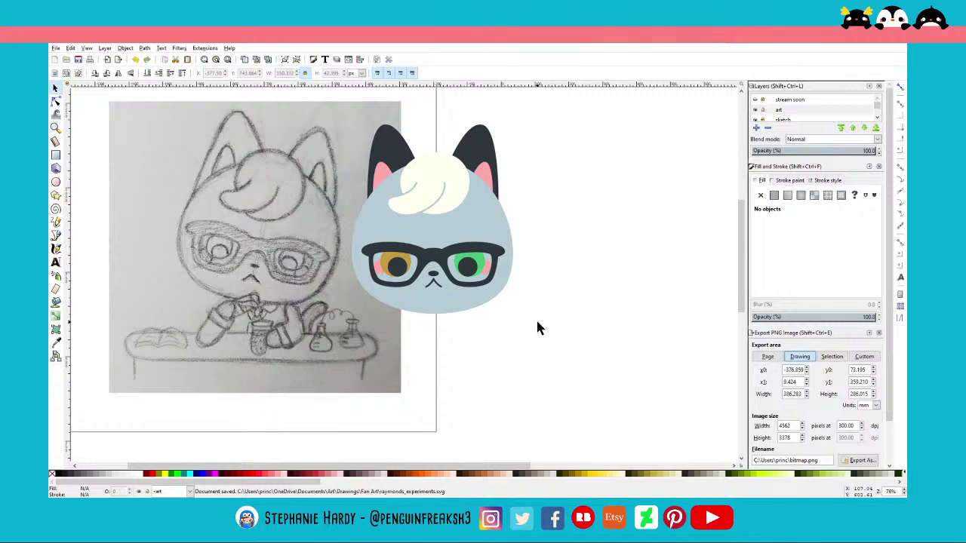
{"action": "left_click_drag", "start_coordinate": [537, 327], "coordinate": [341, 226]}
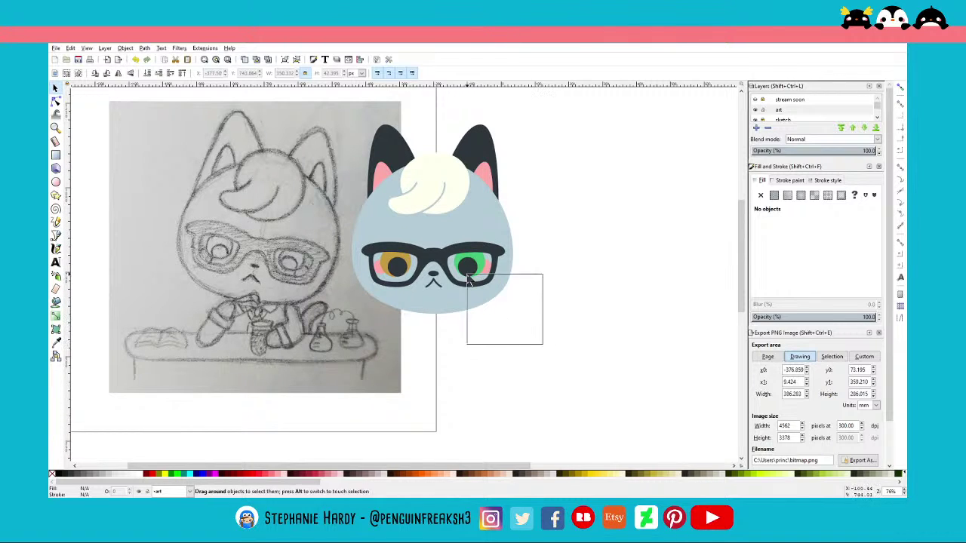
{"action": "key", "text": "Up"}
{"action": "key", "text": "Up"}
{"action": "key", "text": "Up"}
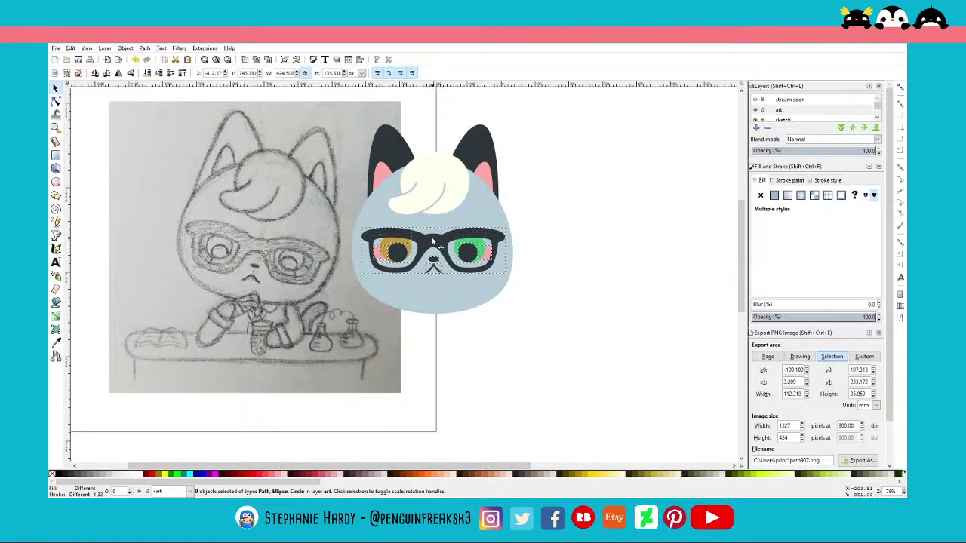
{"action": "key", "text": "Up"}
{"action": "key", "text": "Up"}
{"action": "key", "text": "Up"}
{"action": "key", "text": "Up"}
{"action": "key", "text": "Up"}
{"action": "key", "text": "Up"}
{"action": "left_click", "coordinate": [442, 299]}
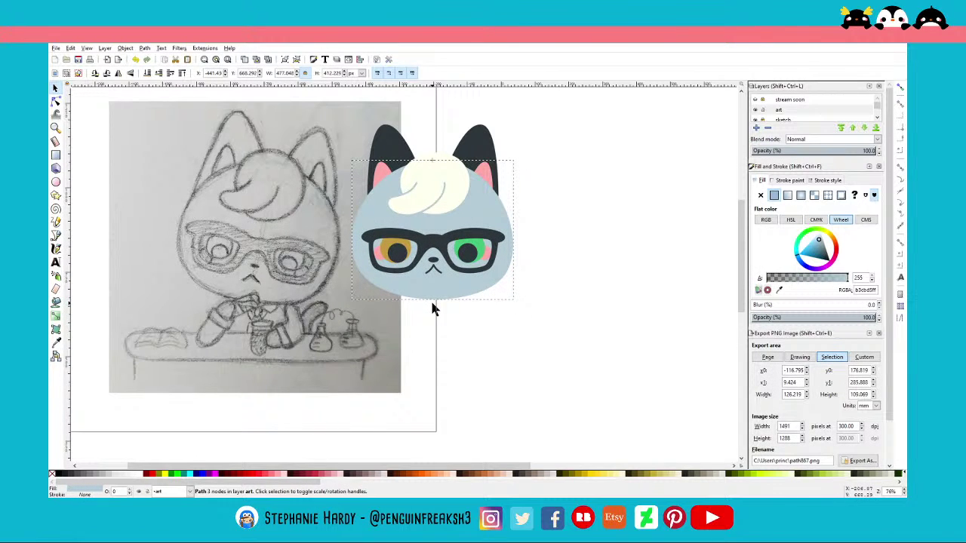
{"action": "left_click_drag", "start_coordinate": [432, 307], "coordinate": [432, 306]}
{"action": "left_click", "coordinate": [500, 349]}
{"action": "left_click_drag", "start_coordinate": [530, 323], "coordinate": [336, 222]}
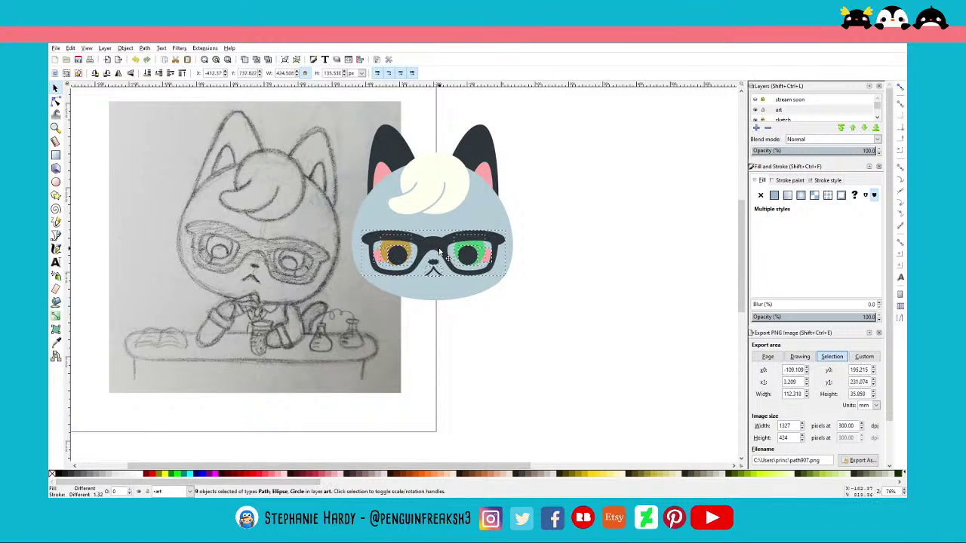
{"action": "left_click", "coordinate": [516, 354]}
Move the whole cat head onto the sketch's head, tilt it slightly, and save
{"action": "scroll", "coordinate": [526, 309], "scroll_direction": "up", "scroll_amount": 1}
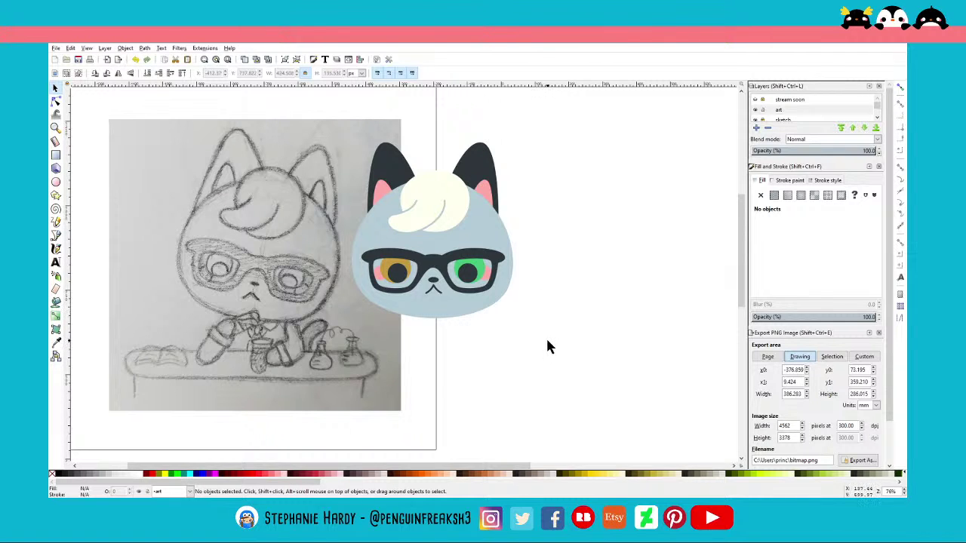
{"action": "left_click_drag", "start_coordinate": [543, 355], "coordinate": [316, 133]}
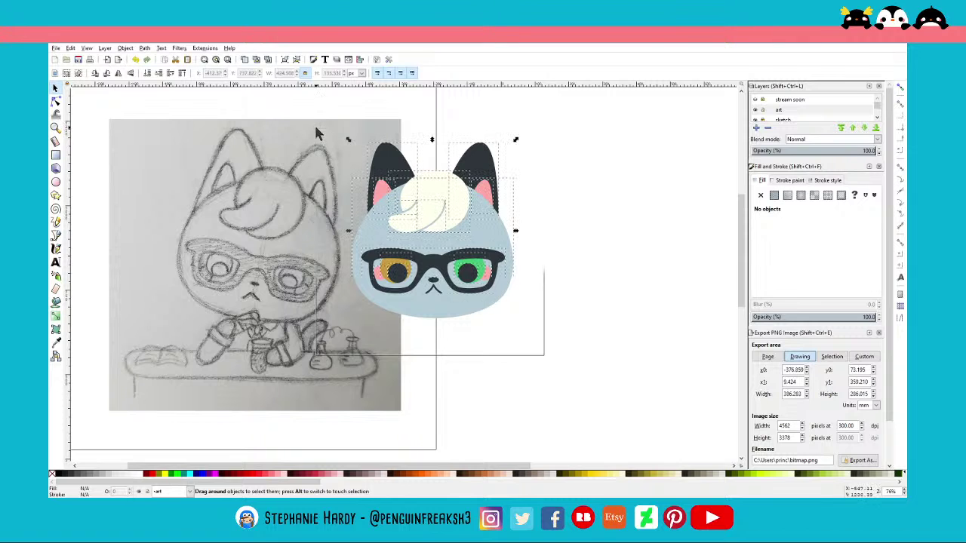
{"action": "left_click_drag", "start_coordinate": [488, 243], "coordinate": [427, 236]}
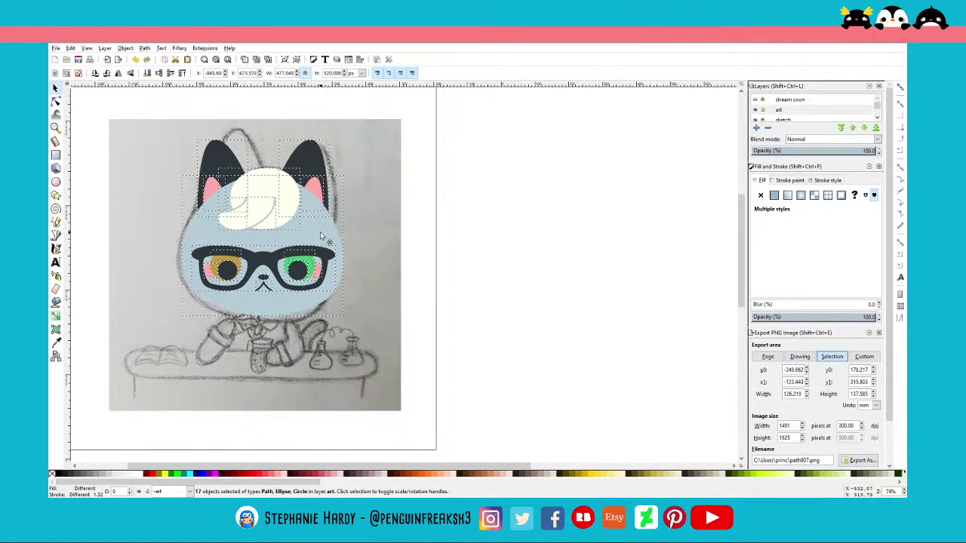
{"action": "left_click_drag", "start_coordinate": [332, 240], "coordinate": [317, 239]}
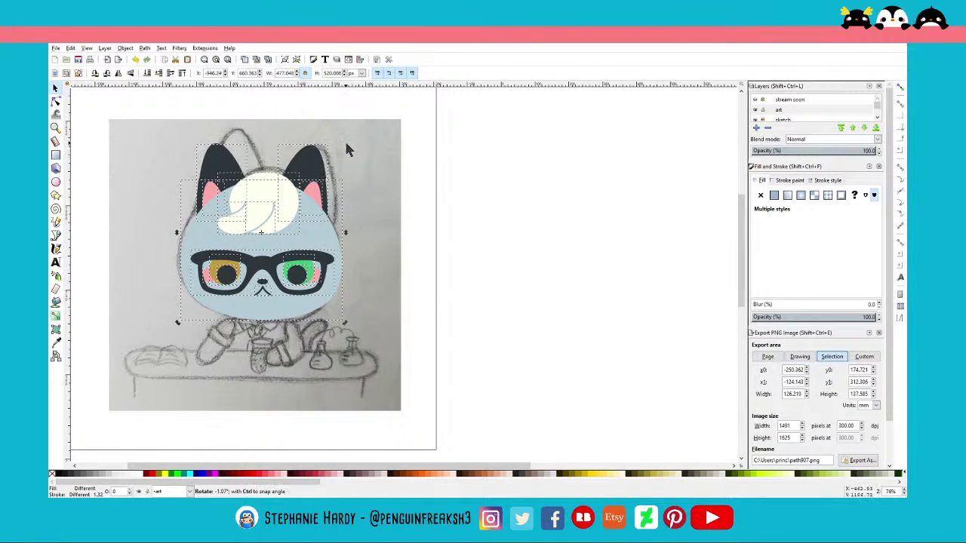
{"action": "left_click_drag", "start_coordinate": [344, 139], "coordinate": [353, 153]}
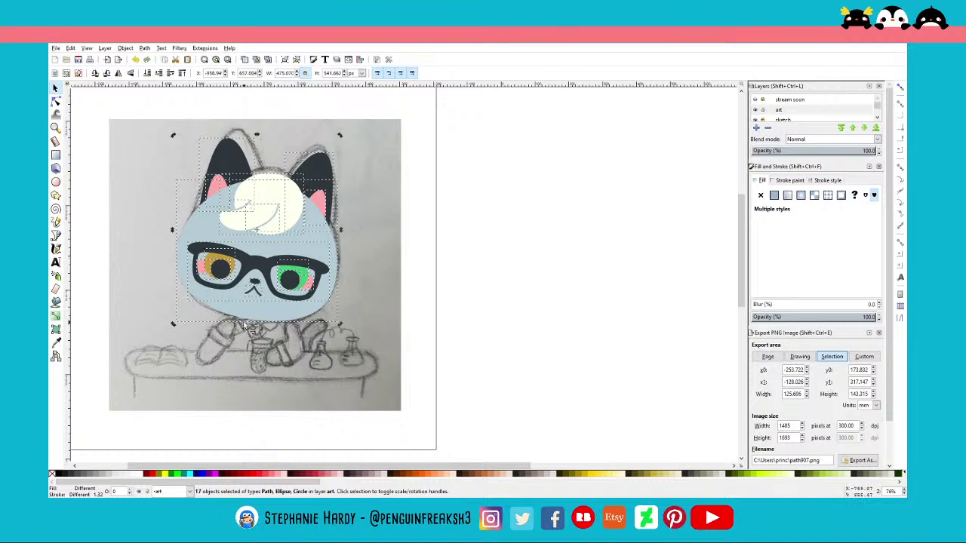
{"action": "scroll", "coordinate": [322, 324], "scroll_direction": "up", "scroll_amount": 2}
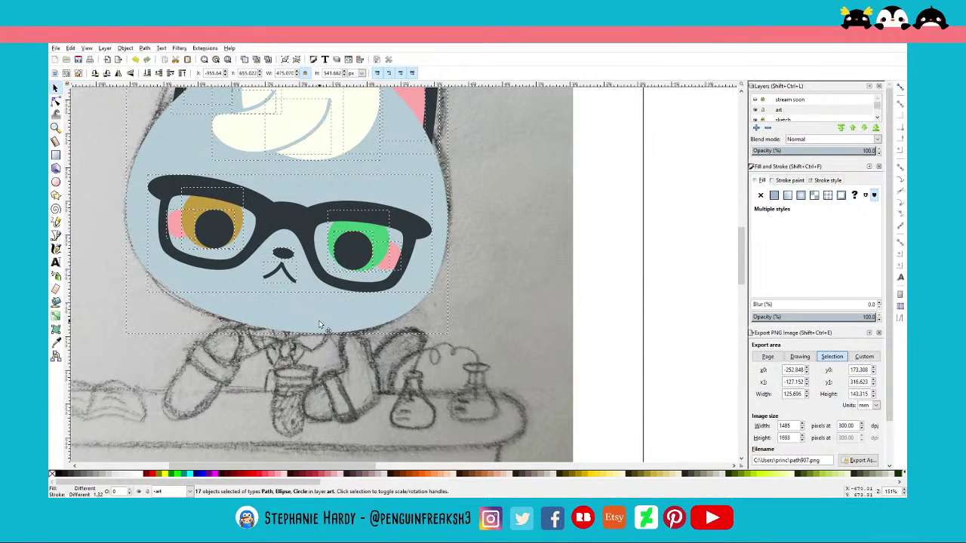
{"action": "scroll", "coordinate": [309, 369], "scroll_direction": "down", "scroll_amount": 1}
{"action": "left_click_drag", "start_coordinate": [411, 343], "coordinate": [418, 348]}
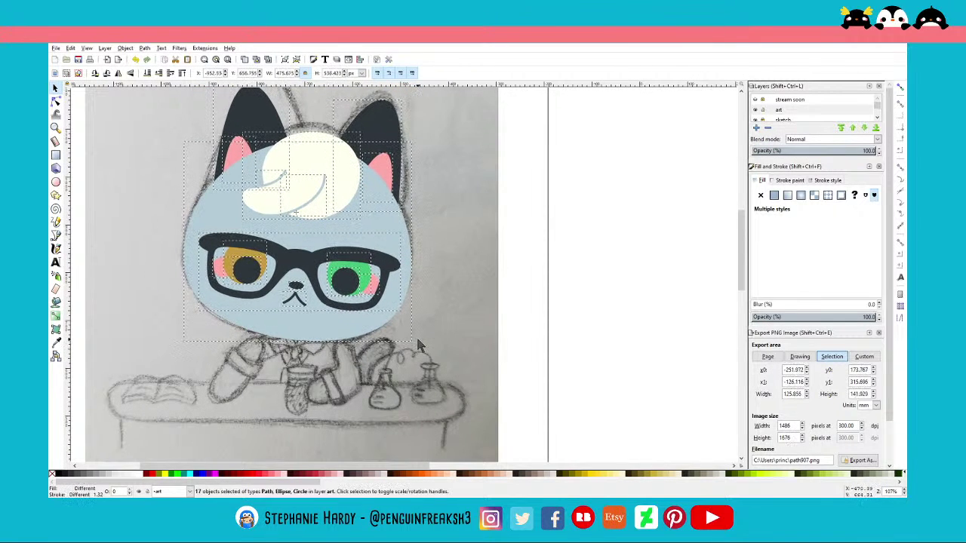
{"action": "left_click", "coordinate": [432, 304]}
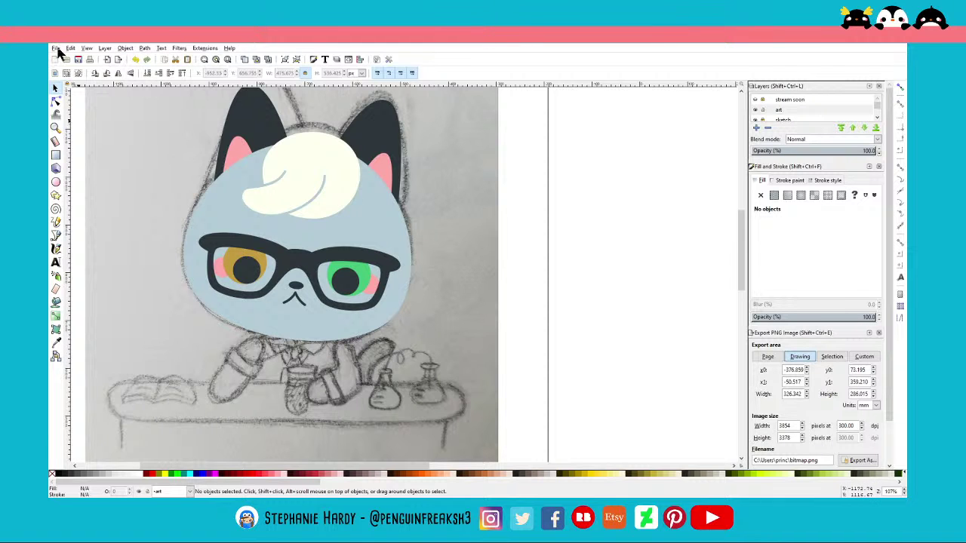
{"action": "key", "text": "ctrl+s"}
{"action": "scroll", "coordinate": [256, 383], "scroll_direction": "up", "scroll_amount": 1}
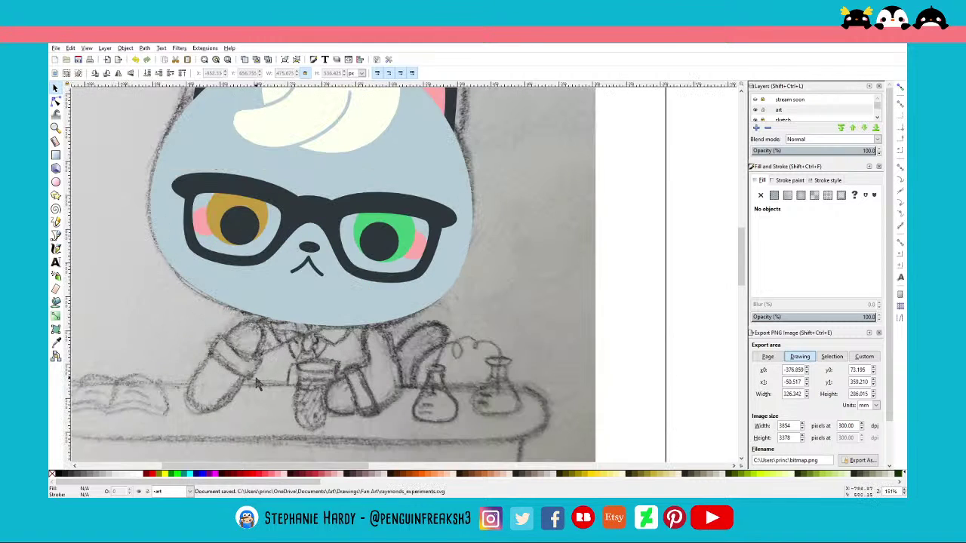
Draw a trial white ellipse left of the cat's body, then undo it
{"action": "left_click", "coordinate": [56, 236]}
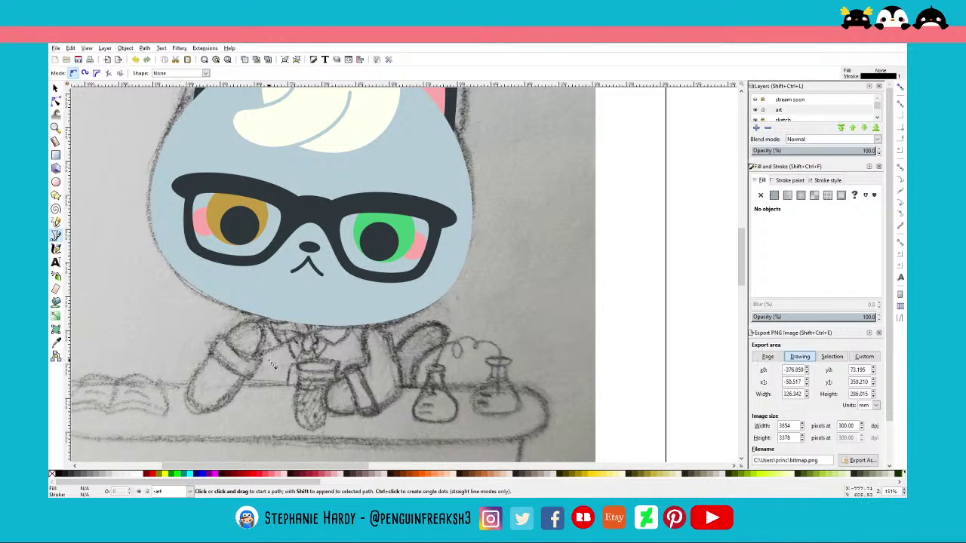
{"action": "scroll", "coordinate": [346, 358], "scroll_direction": "down", "scroll_amount": 1}
{"action": "scroll", "coordinate": [174, 339], "scroll_direction": "up", "scroll_amount": 1}
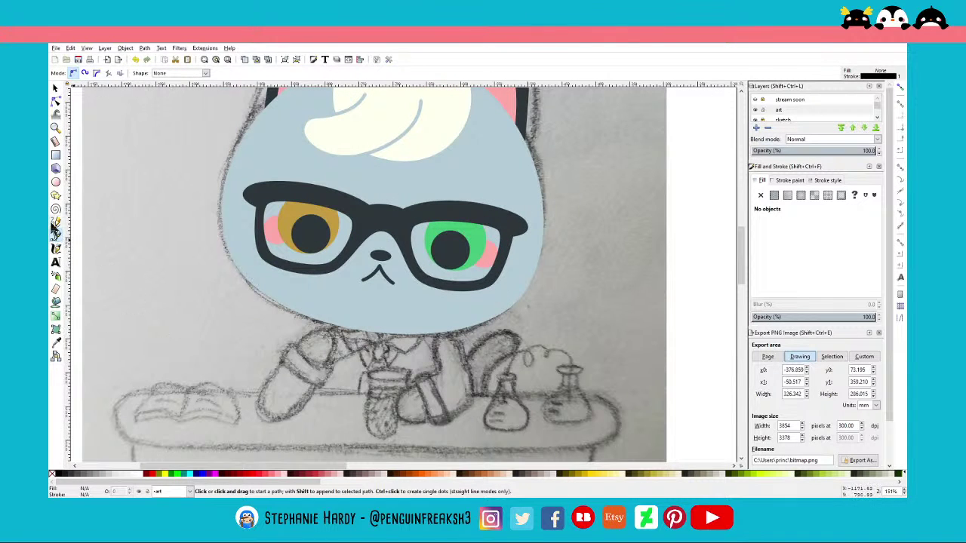
{"action": "left_click", "coordinate": [55, 182]}
{"action": "left_click_drag", "start_coordinate": [150, 311], "coordinate": [221, 317]}
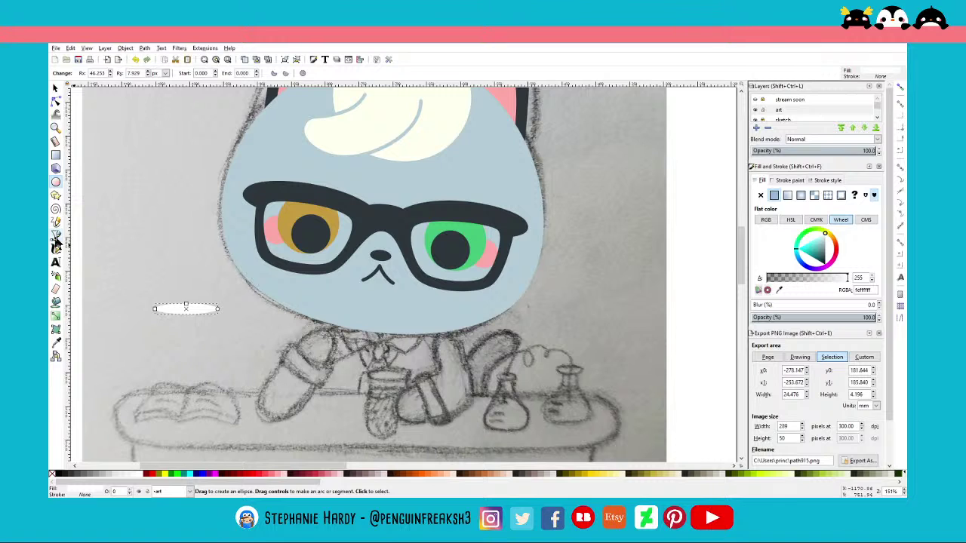
{"action": "key", "text": "ctrl+z"}
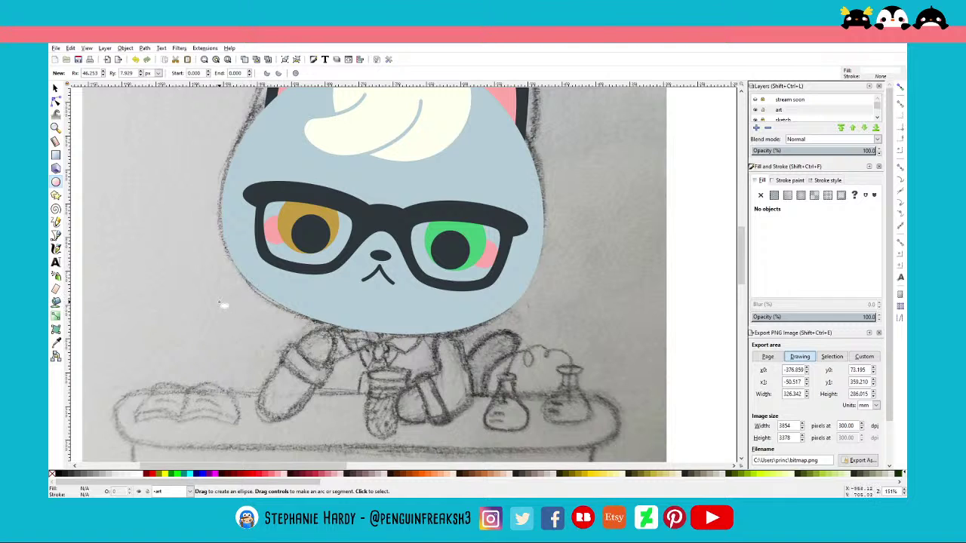
Begin a new pen path left of the cat's body with its first two corners
{"action": "left_click", "coordinate": [55, 235]}
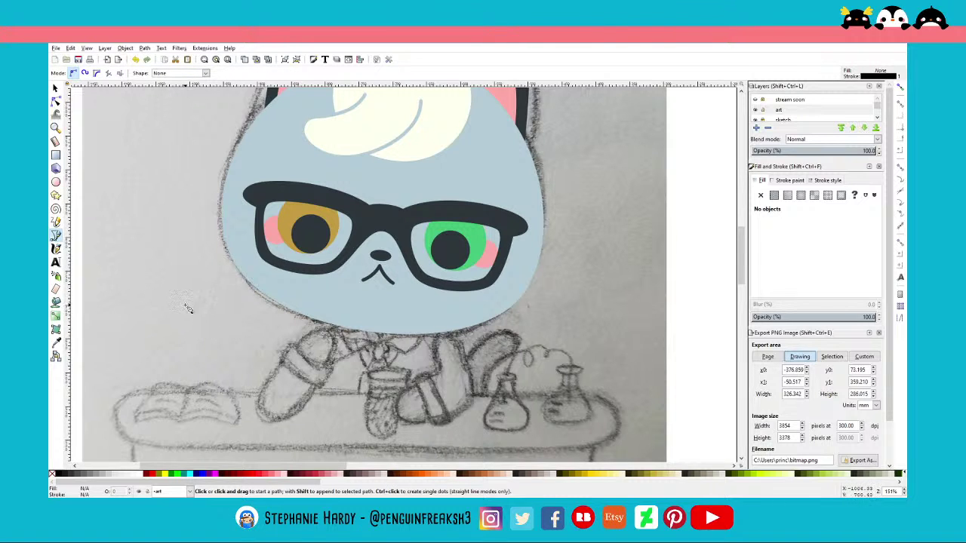
{"action": "left_click", "coordinate": [181, 300]}
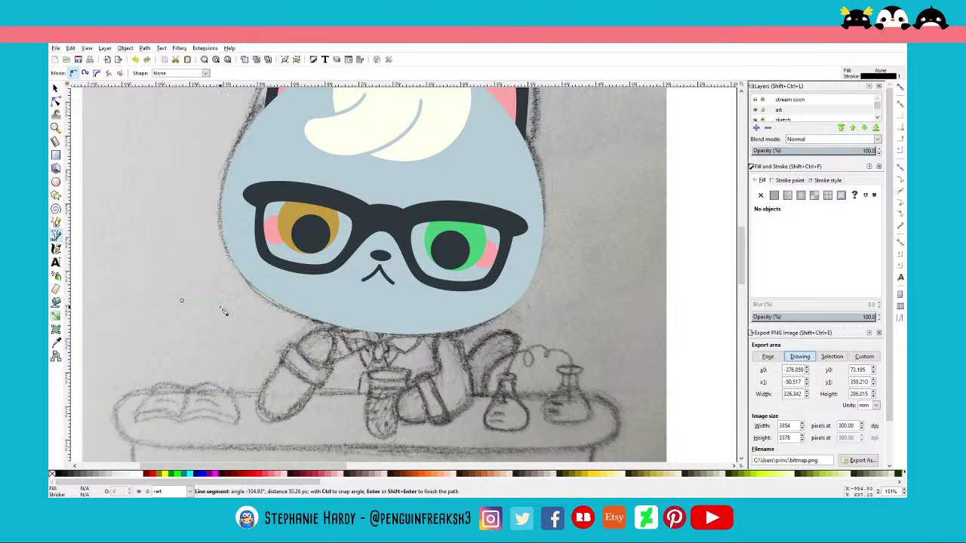
{"action": "left_click", "coordinate": [218, 301]}
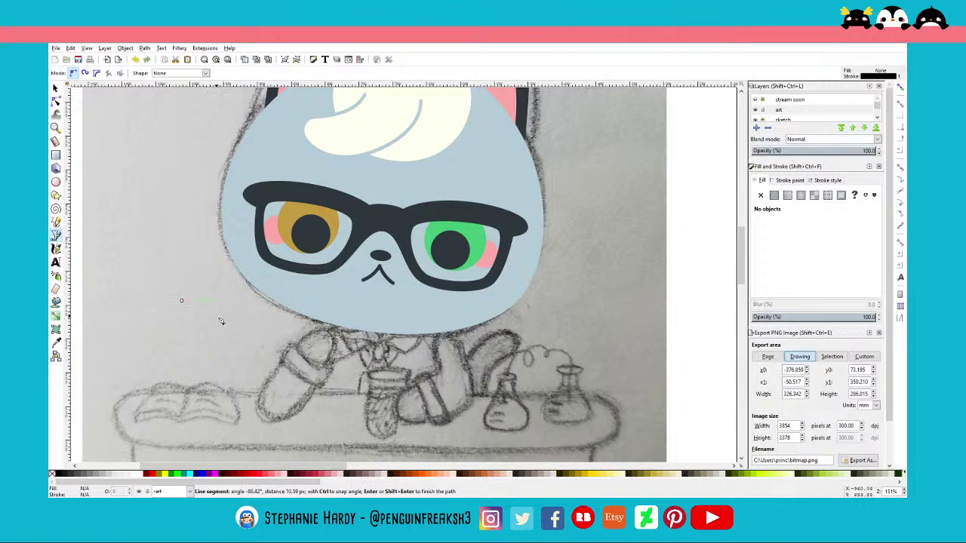
Close the test-tube outline and make its two bottom nodes smooth to round the base
{"action": "left_click", "coordinate": [219, 377]}
{"action": "left_click", "coordinate": [182, 378]}
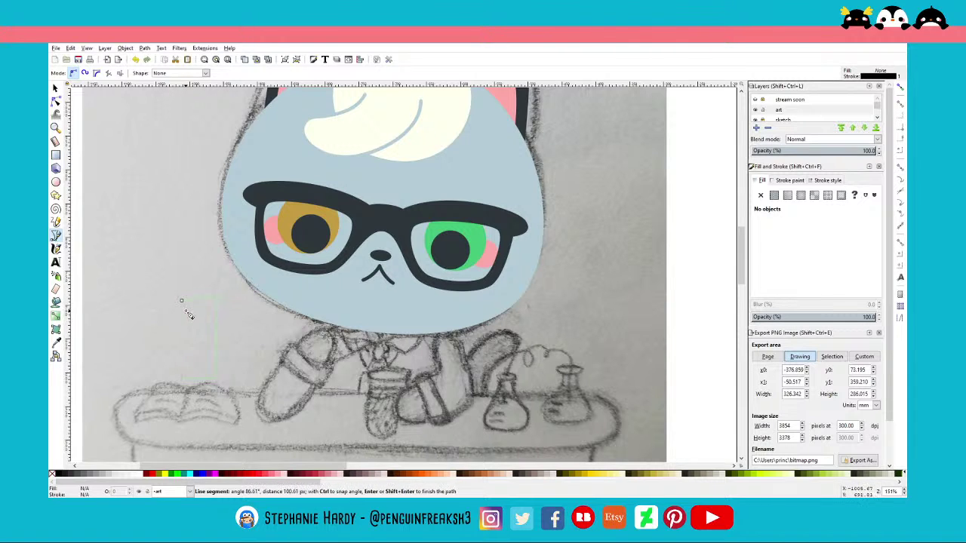
{"action": "left_click", "coordinate": [181, 300]}
{"action": "left_click", "coordinate": [55, 104]}
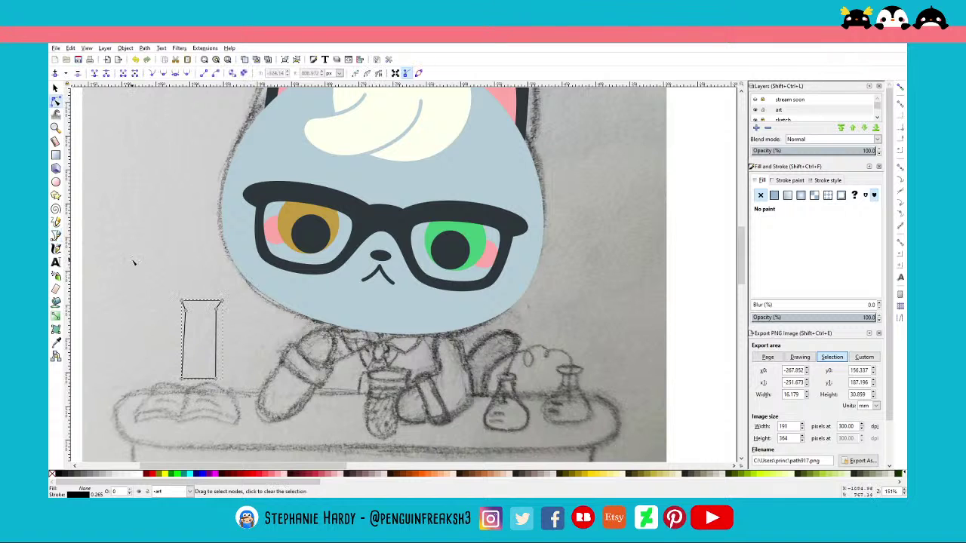
{"action": "left_click_drag", "start_coordinate": [234, 406], "coordinate": [159, 357]}
{"action": "left_click", "coordinate": [172, 74]}
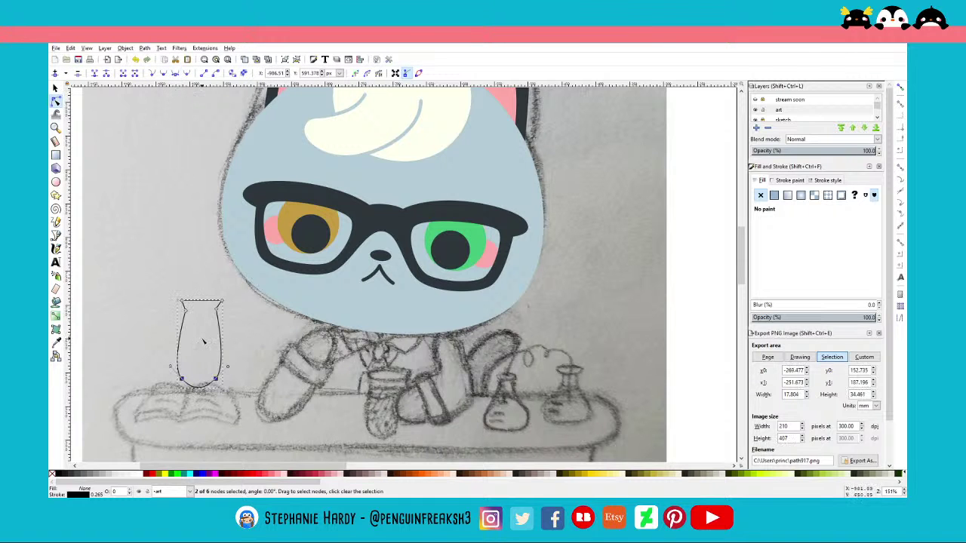
Raise the upper-left node and straighten the tube's left and right sides
{"action": "scroll", "coordinate": [204, 359], "scroll_direction": "up", "scroll_amount": 2, "text": "ctrl"}
{"action": "scroll", "coordinate": [198, 362], "scroll_direction": "up", "scroll_amount": 1, "text": "ctrl"}
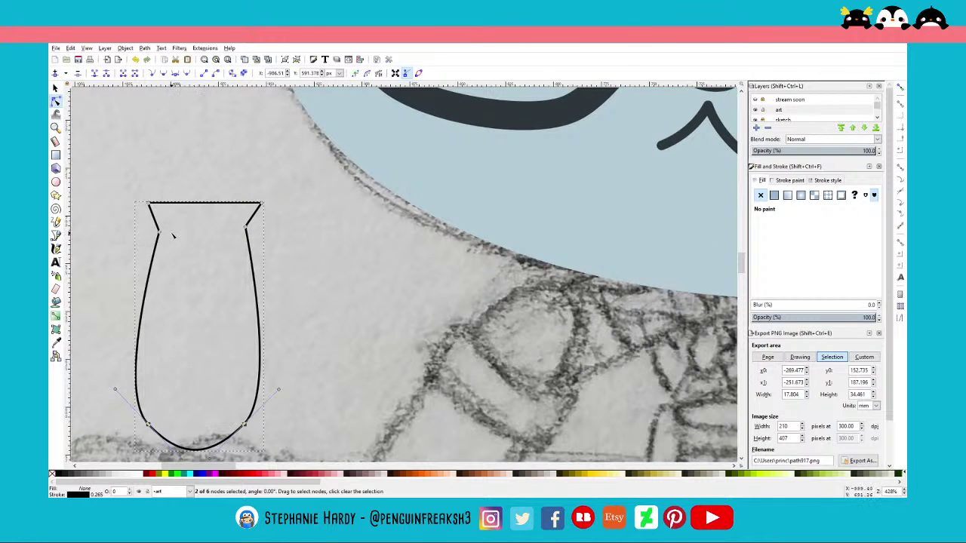
{"action": "left_click_drag", "start_coordinate": [158, 232], "coordinate": [160, 225]}
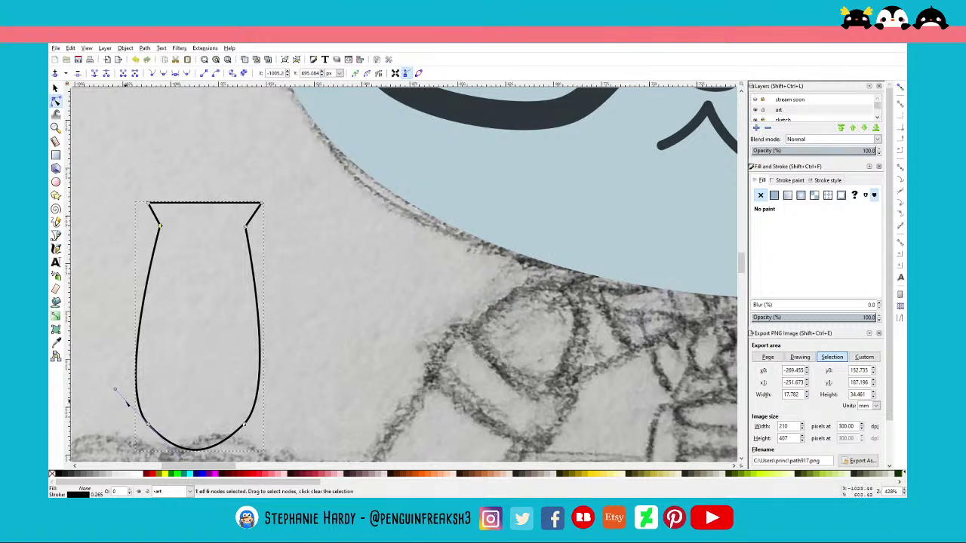
{"action": "left_click_drag", "start_coordinate": [115, 389], "coordinate": [143, 381]}
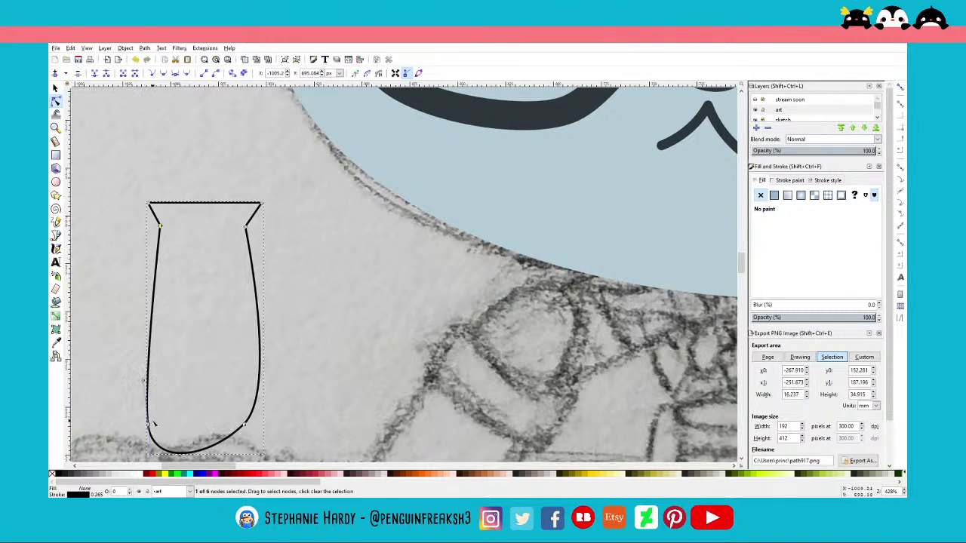
{"action": "left_click_drag", "start_coordinate": [149, 425], "coordinate": [161, 414]}
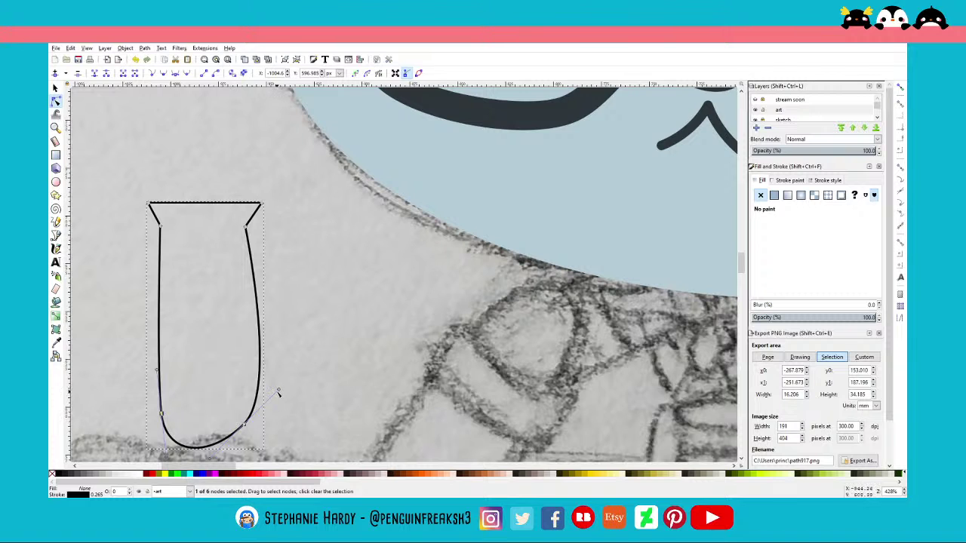
{"action": "left_click_drag", "start_coordinate": [277, 392], "coordinate": [245, 378]}
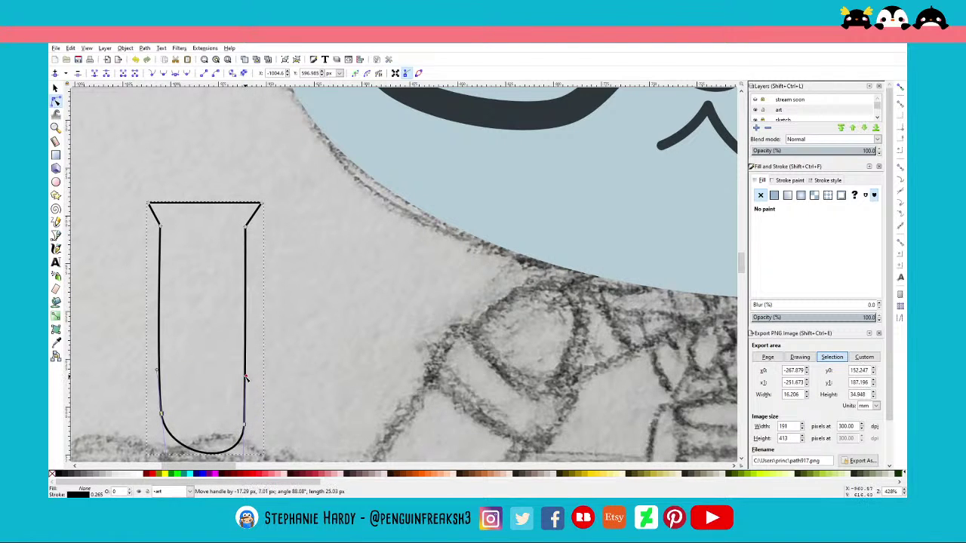
{"action": "left_click_drag", "start_coordinate": [156, 370], "coordinate": [162, 358]}
Even out the rounded bottom curve of the tube on both sides
{"action": "scroll", "coordinate": [255, 405], "scroll_direction": "down", "scroll_amount": 1}
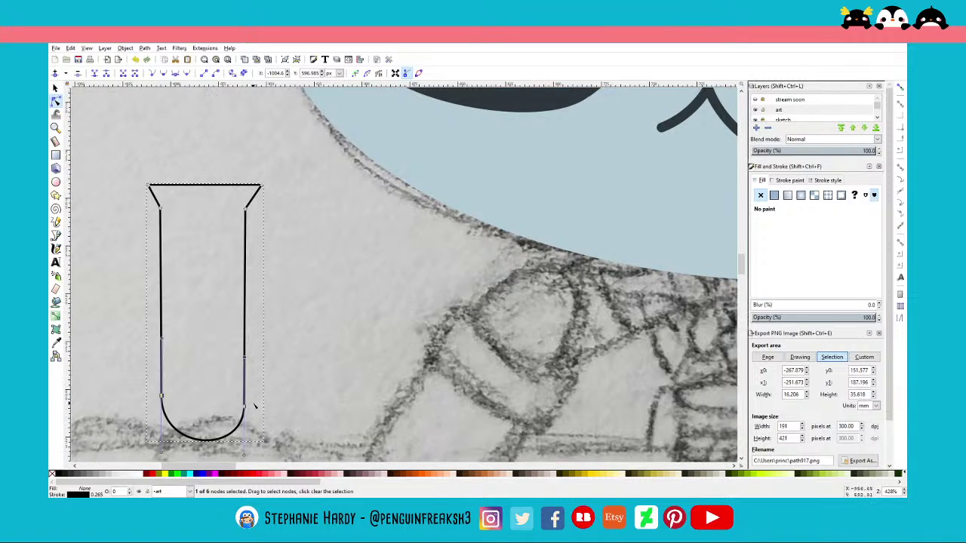
{"action": "left_click_drag", "start_coordinate": [162, 395], "coordinate": [161, 406]}
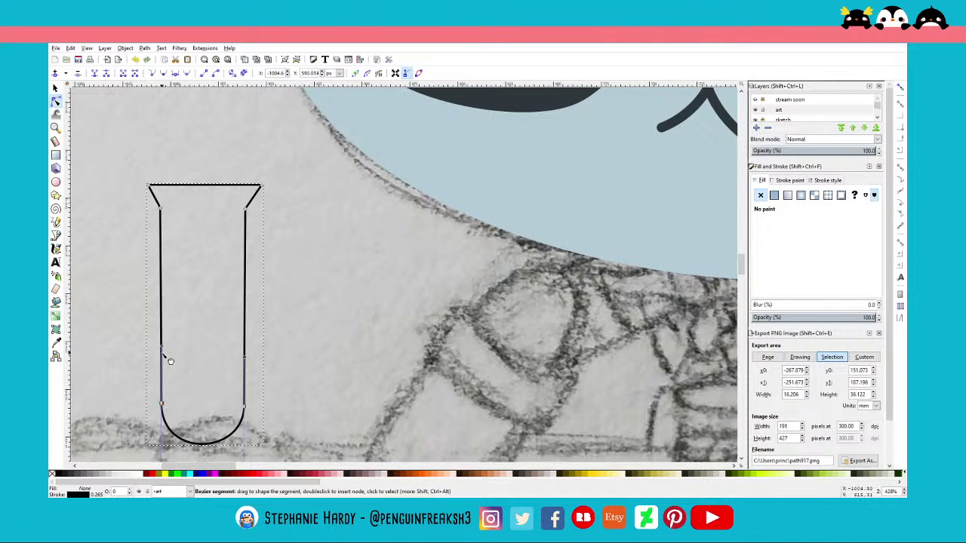
{"action": "left_click_drag", "start_coordinate": [162, 348], "coordinate": [162, 351]}
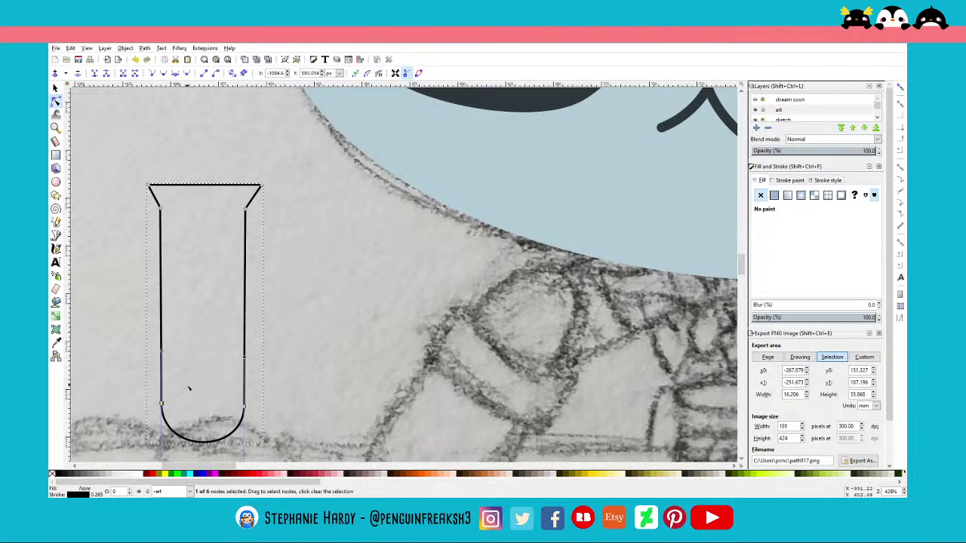
{"action": "scroll", "coordinate": [280, 406], "scroll_direction": "down", "scroll_amount": 1}
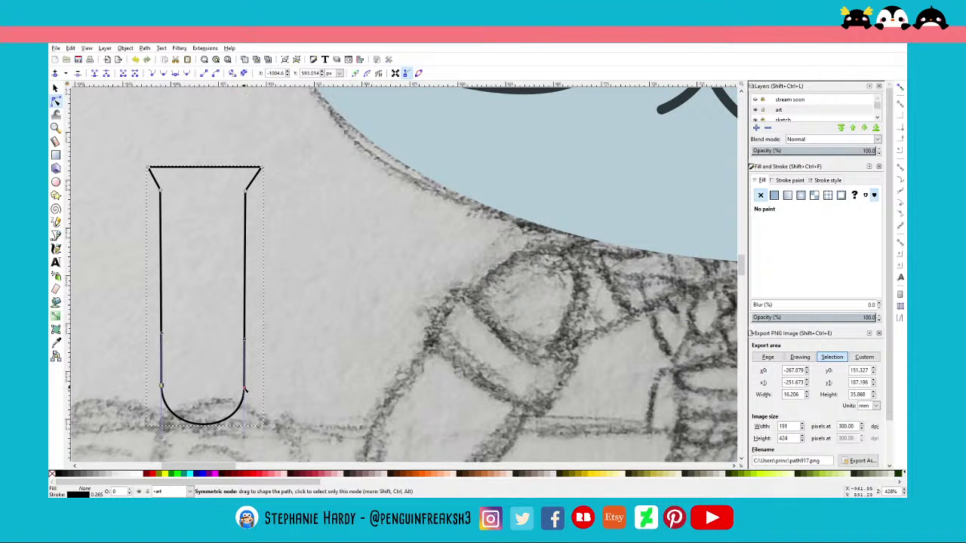
{"action": "left_click_drag", "start_coordinate": [245, 389], "coordinate": [245, 384]}
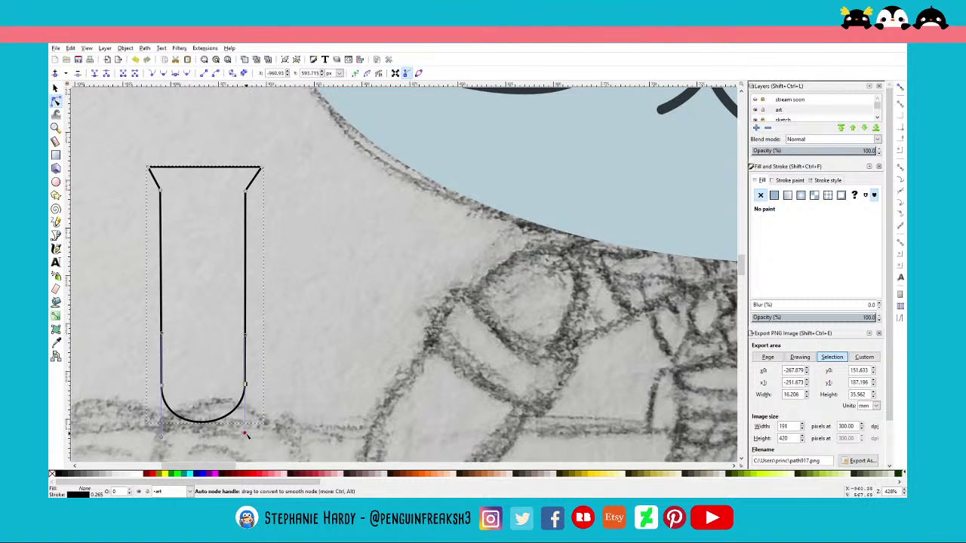
{"action": "left_click_drag", "start_coordinate": [245, 434], "coordinate": [244, 439]}
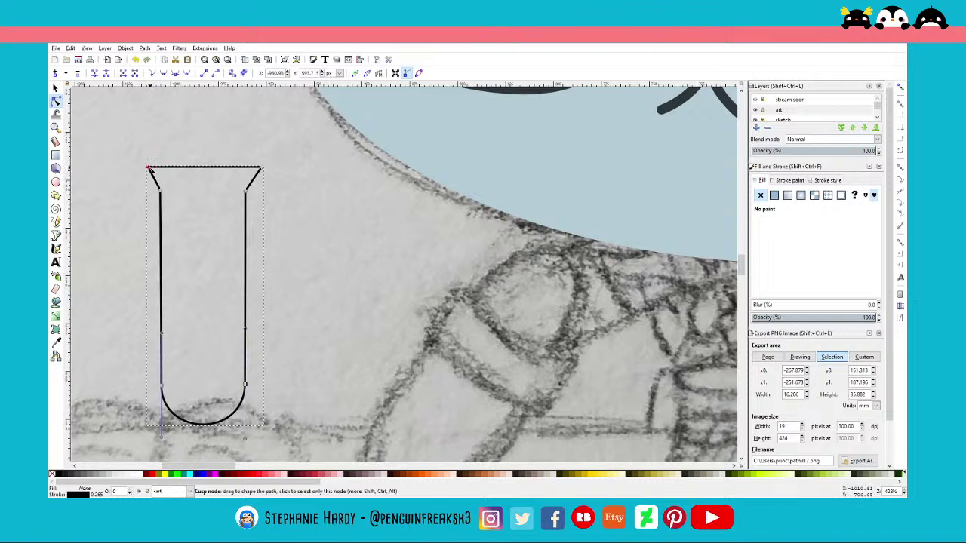
Pull both top corners inward and bend the top edge into a gentle arc
{"action": "left_click_drag", "start_coordinate": [149, 167], "coordinate": [153, 178]}
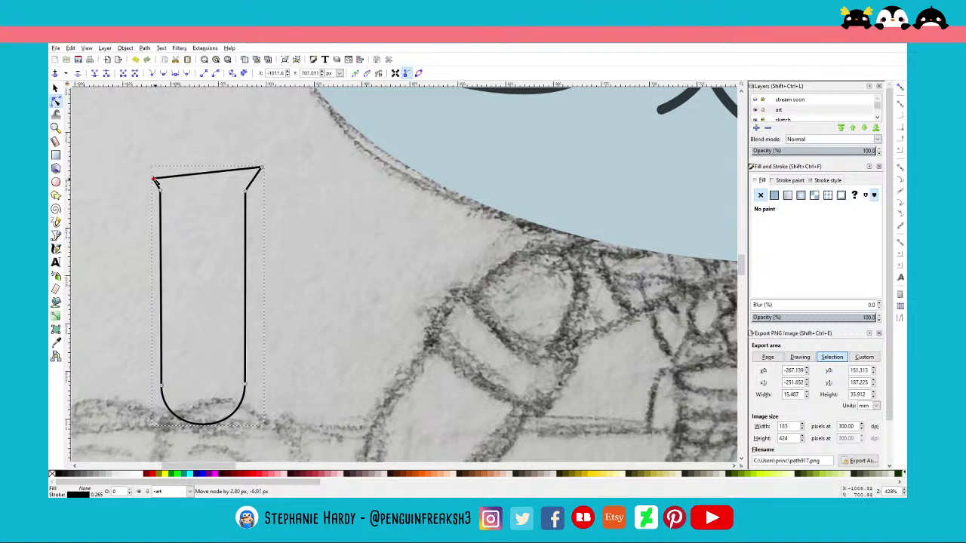
{"action": "left_click", "coordinate": [261, 168]}
{"action": "left_click_drag", "start_coordinate": [262, 167], "coordinate": [252, 180]}
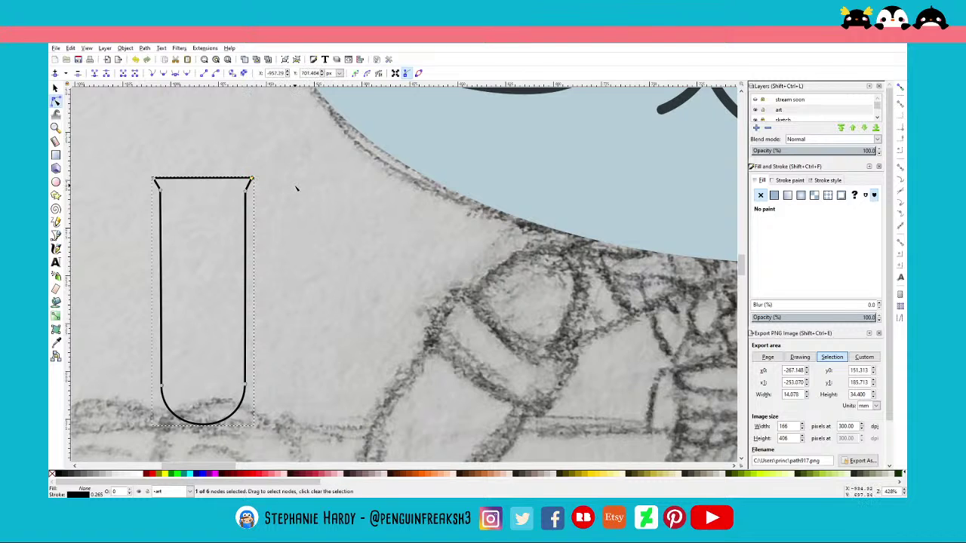
{"action": "scroll", "coordinate": [297, 186], "scroll_direction": "up", "scroll_amount": 1}
{"action": "mouse_move", "coordinate": [211, 205]}
{"action": "left_mouse_down"}
{"action": "mouse_move", "coordinate": [212, 195]}
{"action": "mouse_move", "coordinate": [208, 213]}
{"action": "left_mouse_up"}
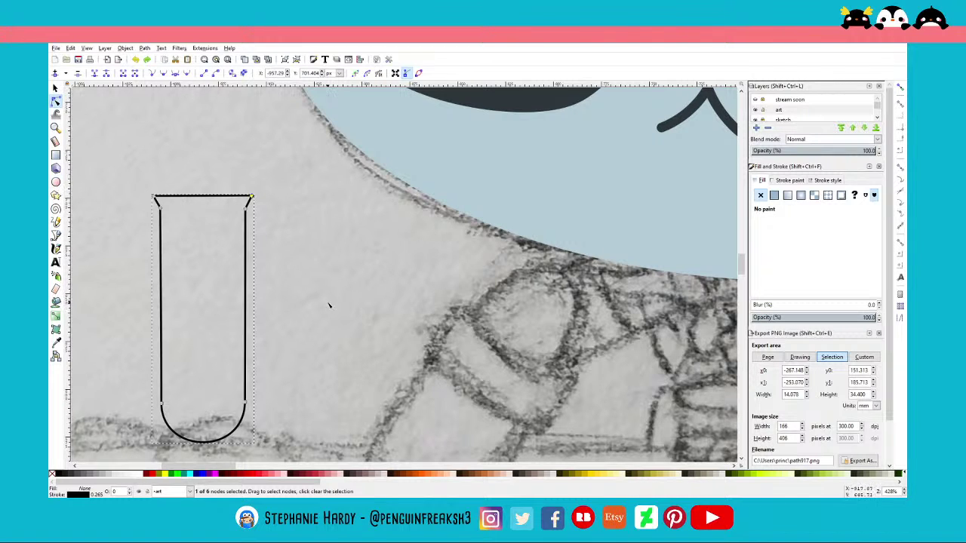
Tilt the tube outline about 60 degrees and move it below the cat's face
{"action": "key", "text": "s"}
{"action": "scroll", "coordinate": [226, 260], "scroll_direction": "down", "scroll_amount": 1, "text": "ctrl"}
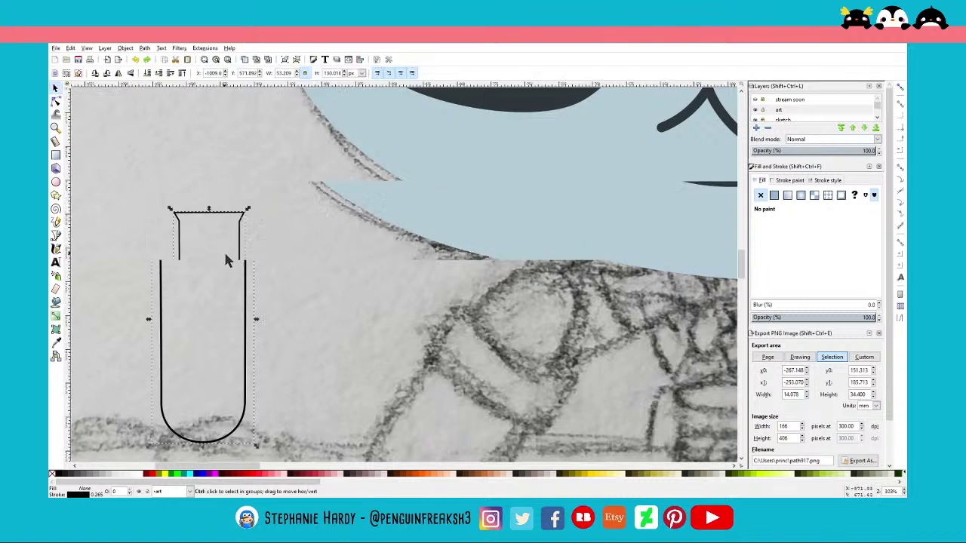
{"action": "scroll", "coordinate": [225, 260], "scroll_direction": "down", "scroll_amount": 2, "text": "ctrl"}
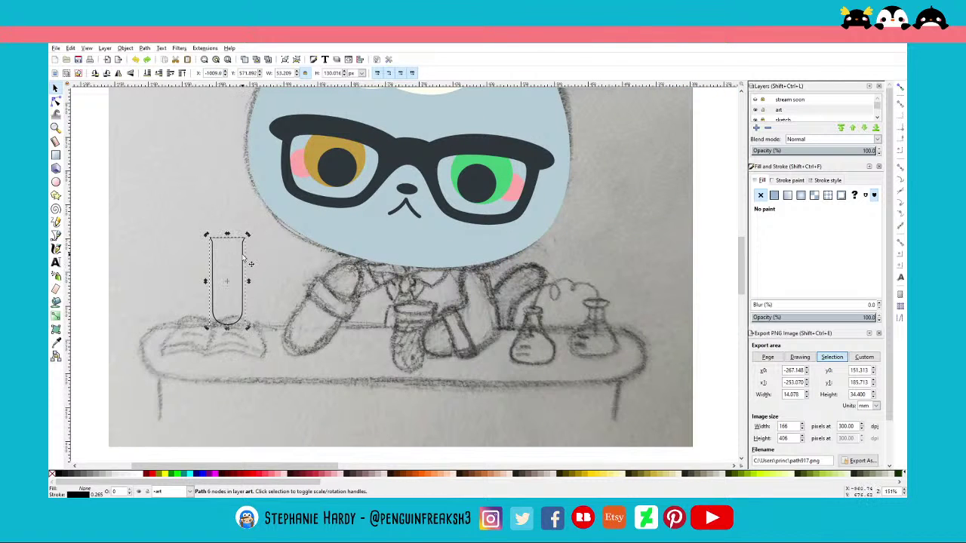
{"action": "mouse_move", "coordinate": [248, 235]}
{"action": "left_mouse_down"}
{"action": "mouse_move", "coordinate": [266, 284]}
{"action": "mouse_move", "coordinate": [403, 284]}
{"action": "left_mouse_up"}
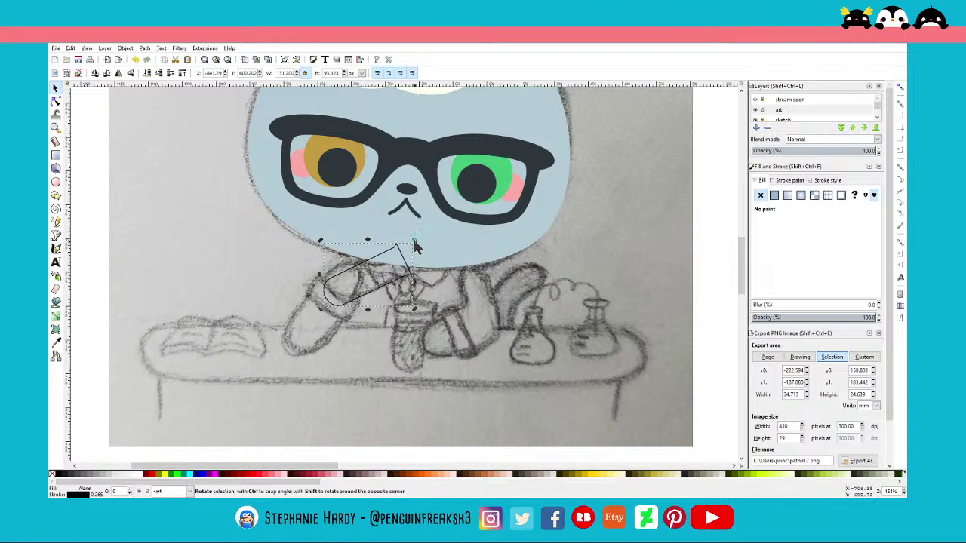
{"action": "left_click_drag", "start_coordinate": [408, 268], "coordinate": [400, 260]}
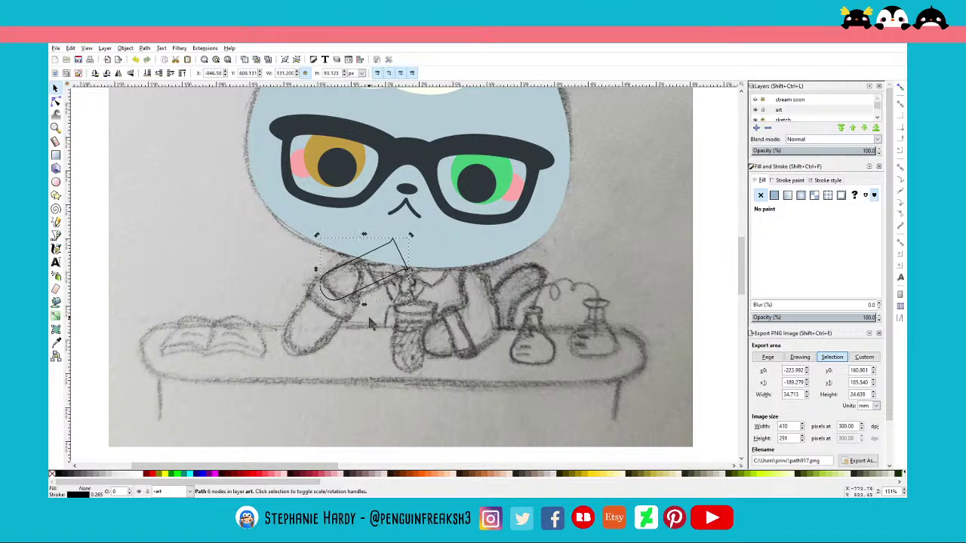
Rotate the tube copy back to stand straight upright
{"action": "left_click", "coordinate": [362, 256]}
{"action": "mouse_move", "coordinate": [411, 235]}
{"action": "left_mouse_down"}
{"action": "mouse_move", "coordinate": [361, 227]}
{"action": "mouse_move", "coordinate": [423, 295]}
{"action": "left_mouse_up"}
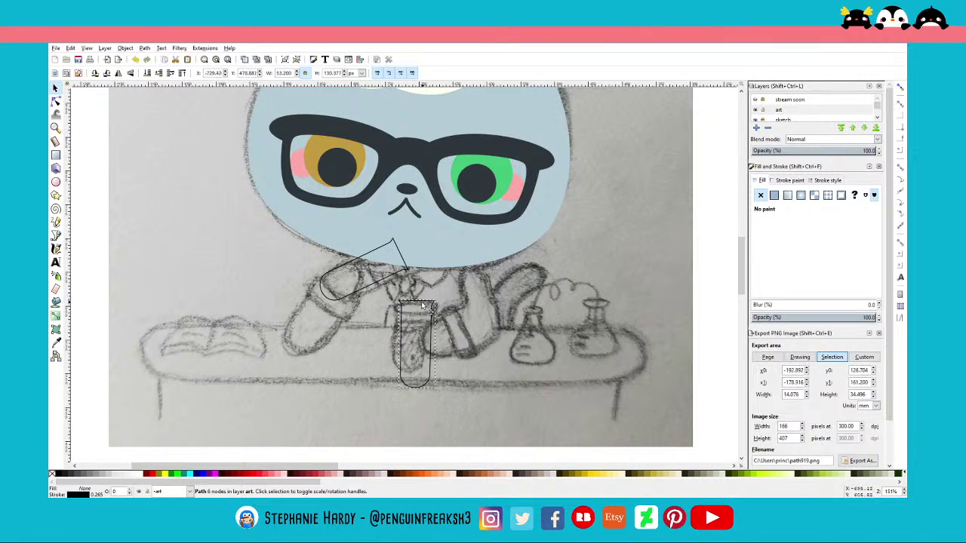
{"action": "scroll", "coordinate": [427, 313], "scroll_direction": "up", "scroll_amount": 3}
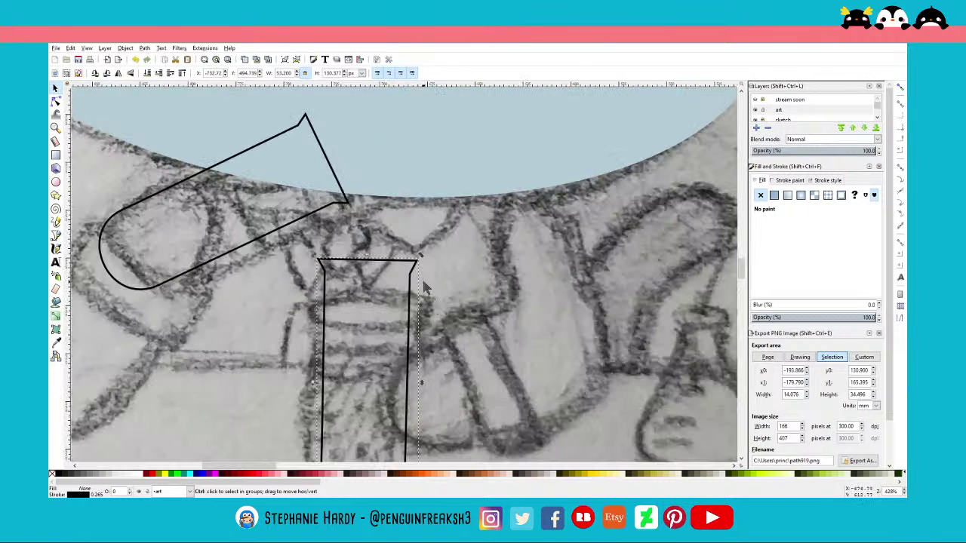
{"action": "left_click_drag", "start_coordinate": [422, 261], "coordinate": [420, 260]}
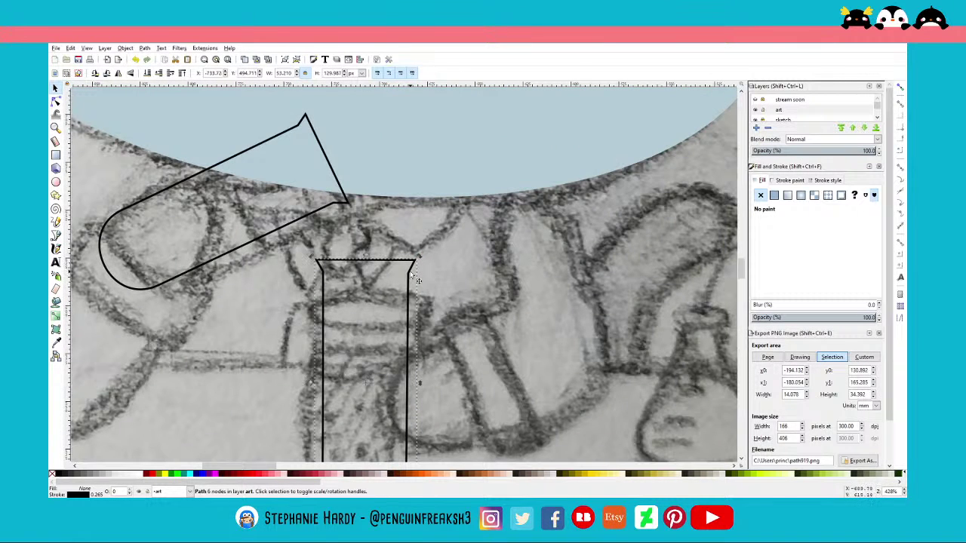
{"action": "scroll", "coordinate": [418, 281], "scroll_direction": "up", "scroll_amount": 2}
{"action": "scroll", "coordinate": [395, 276], "scroll_direction": "up", "scroll_amount": 2}
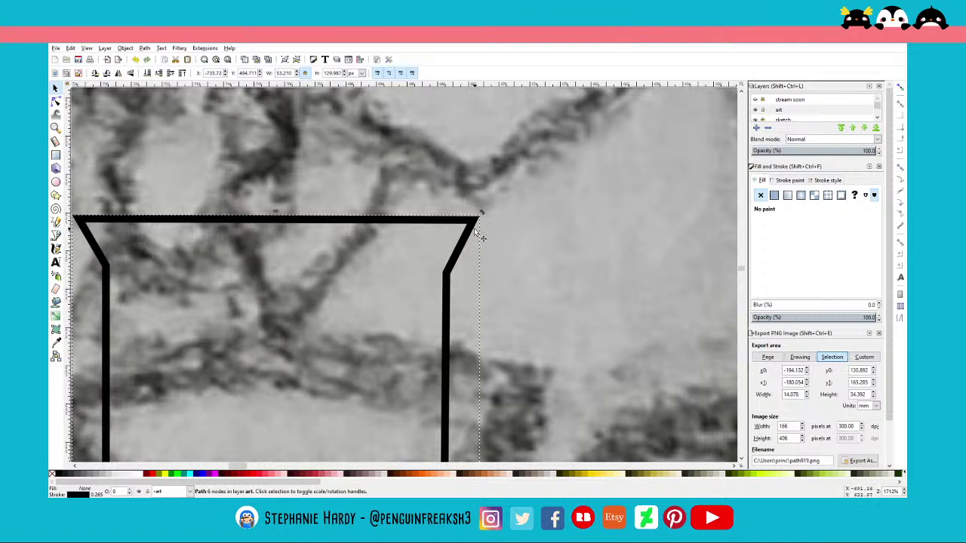
{"action": "left_click_drag", "start_coordinate": [484, 218], "coordinate": [480, 209]}
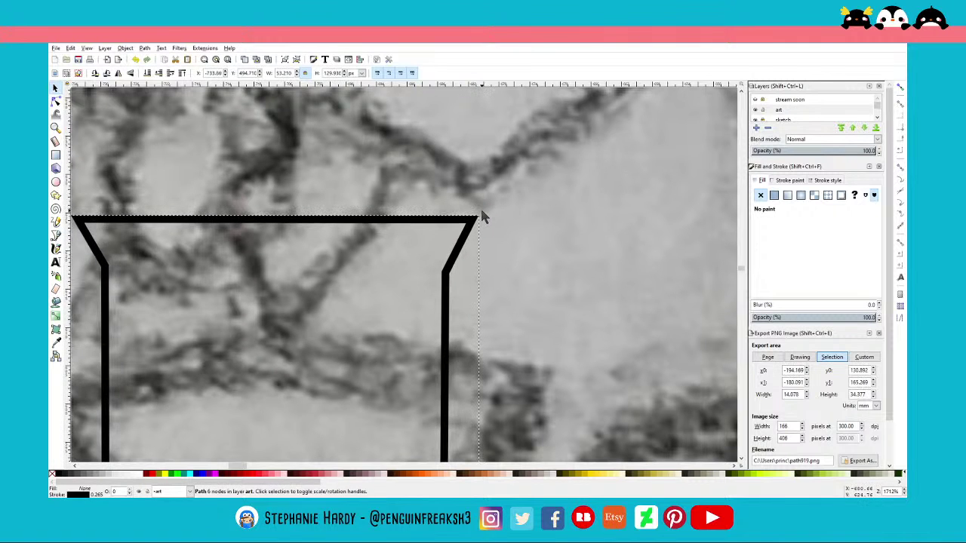
Nudge the upright tube onto the sketched test tube and deselect it
{"action": "scroll", "coordinate": [520, 257], "scroll_direction": "down", "scroll_amount": 4}
{"action": "scroll", "coordinate": [453, 302], "scroll_direction": "down", "scroll_amount": 1}
{"action": "scroll", "coordinate": [357, 334], "scroll_direction": "down", "scroll_amount": 1}
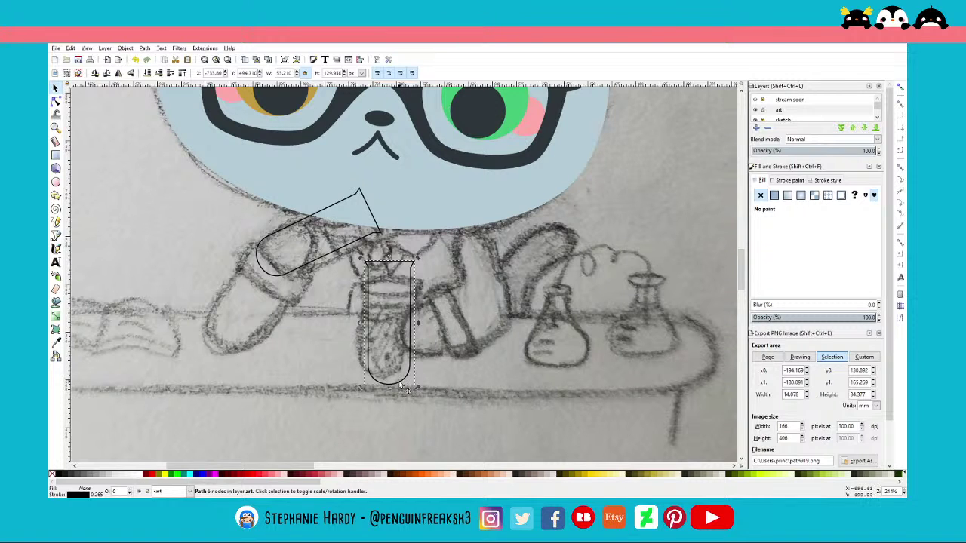
{"action": "left_click_drag", "start_coordinate": [410, 311], "coordinate": [414, 316]}
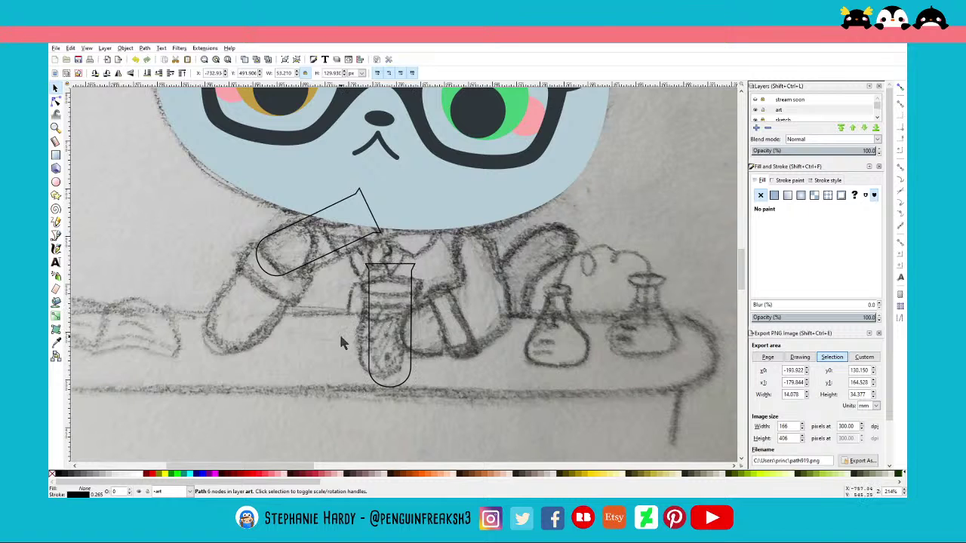
{"action": "key", "text": "Escape"}
{"action": "scroll", "coordinate": [377, 339], "scroll_direction": "down", "scroll_amount": 2}
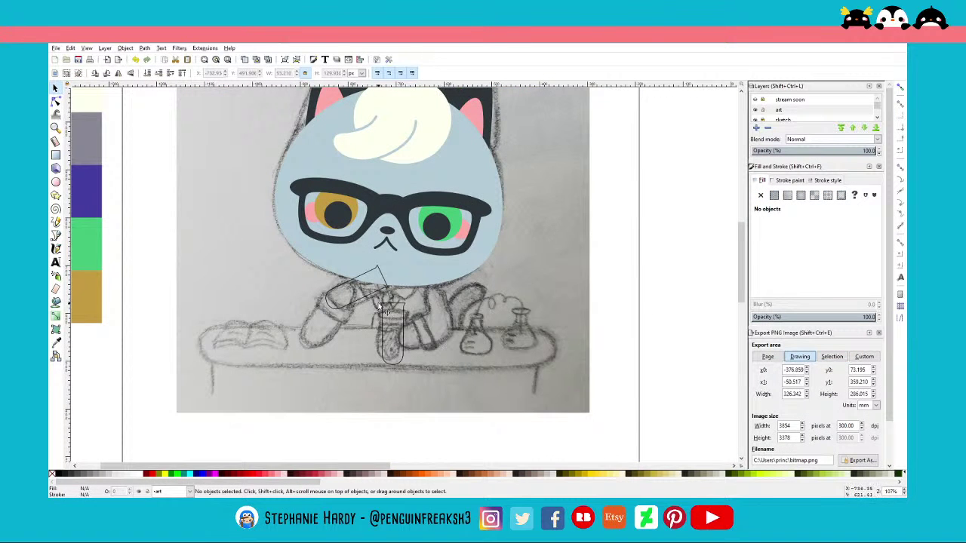
{"action": "scroll", "coordinate": [379, 305], "scroll_direction": "up", "scroll_amount": 1}
{"action": "scroll", "coordinate": [352, 310], "scroll_direction": "up", "scroll_amount": 1}
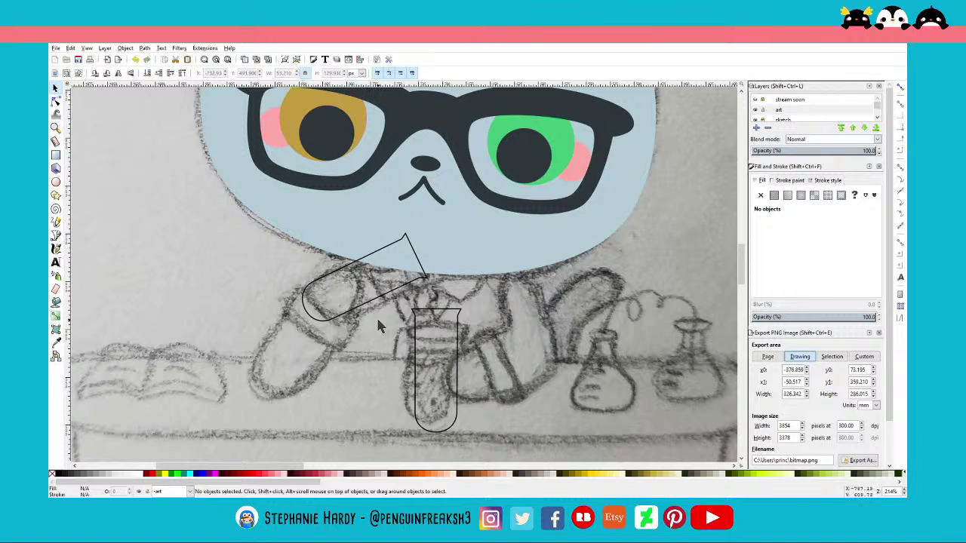
Draw a closed four-corner outline over the cat's sketched left arm
{"action": "left_click", "coordinate": [57, 237]}
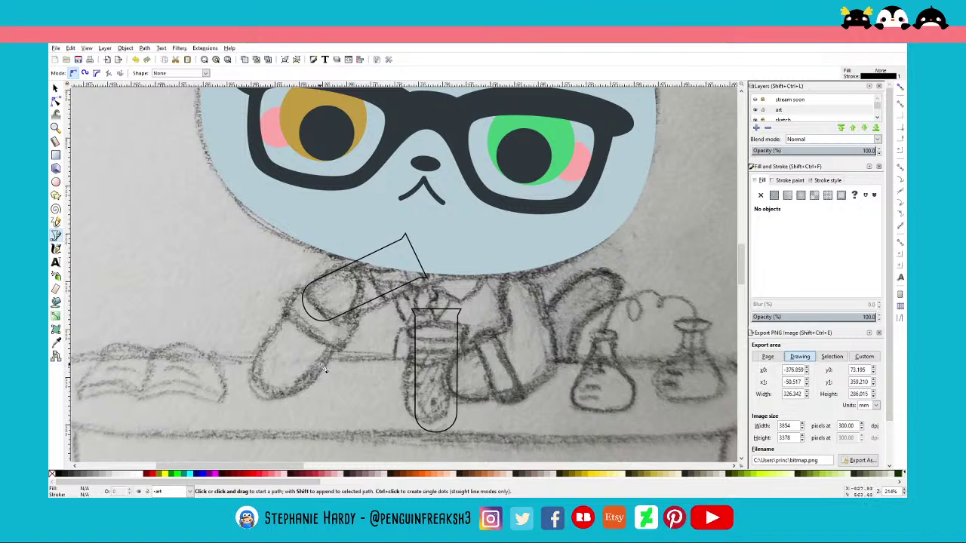
{"action": "left_click", "coordinate": [260, 386]}
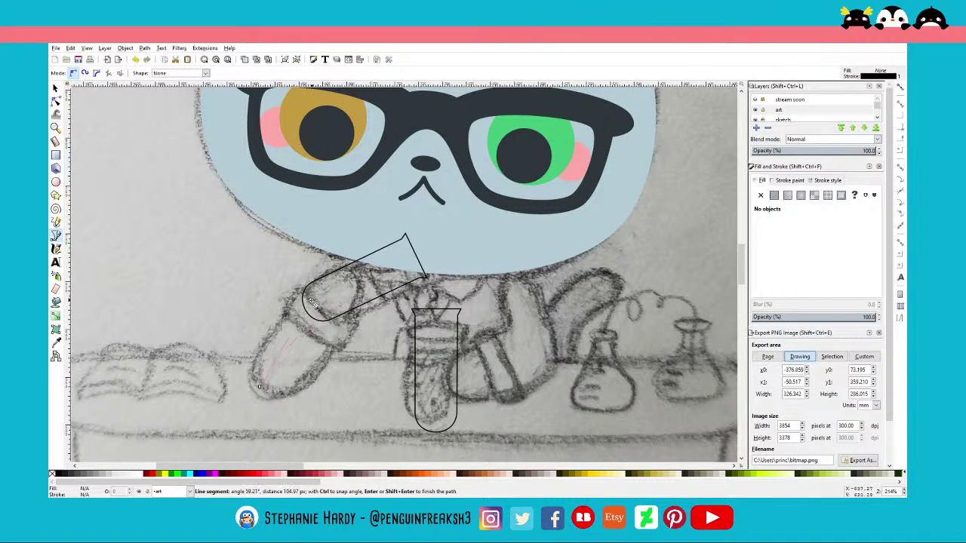
{"action": "left_click", "coordinate": [332, 303]}
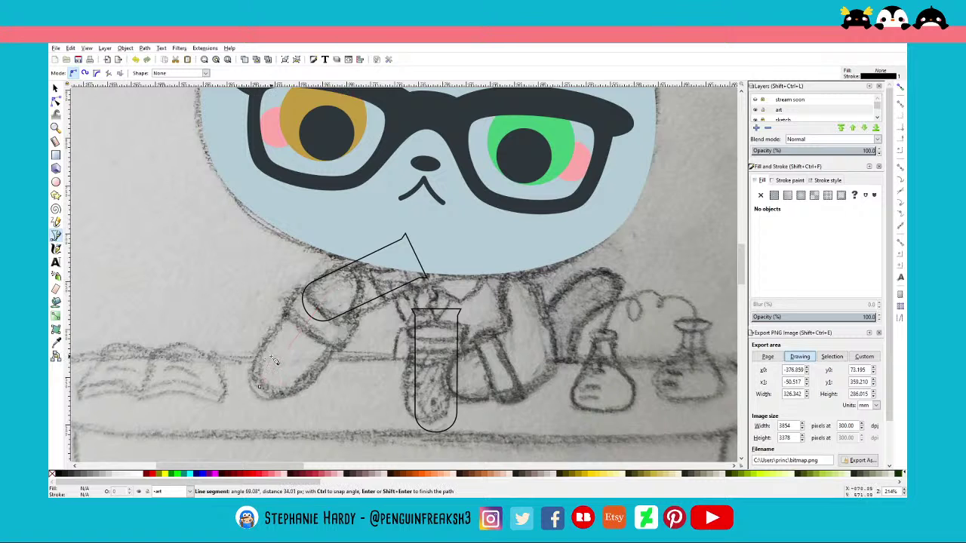
{"action": "left_click", "coordinate": [364, 300]}
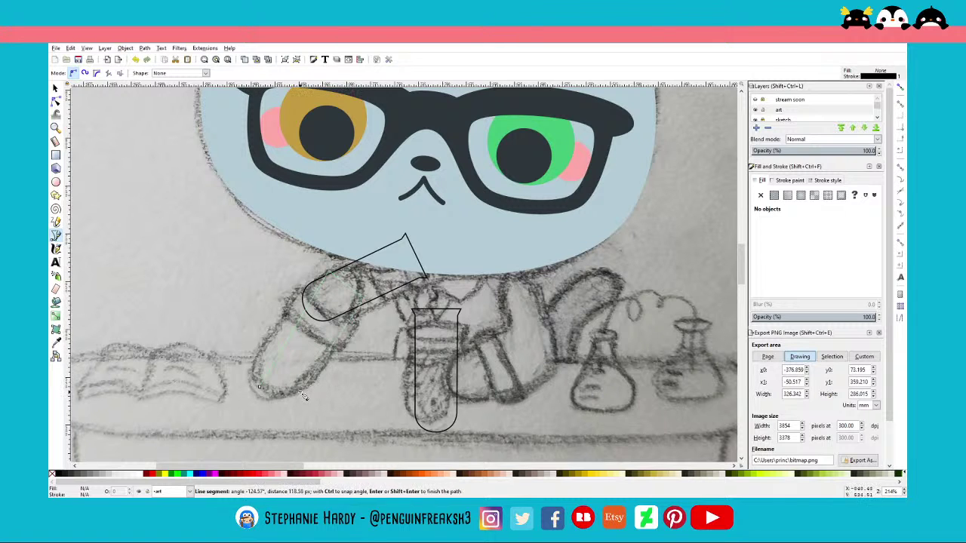
{"action": "left_click", "coordinate": [302, 391]}
{"action": "left_click", "coordinate": [261, 387]}
Smooth the arm outline's corners and reshape its curves to follow the arm sketch
{"action": "left_click", "coordinate": [55, 100]}
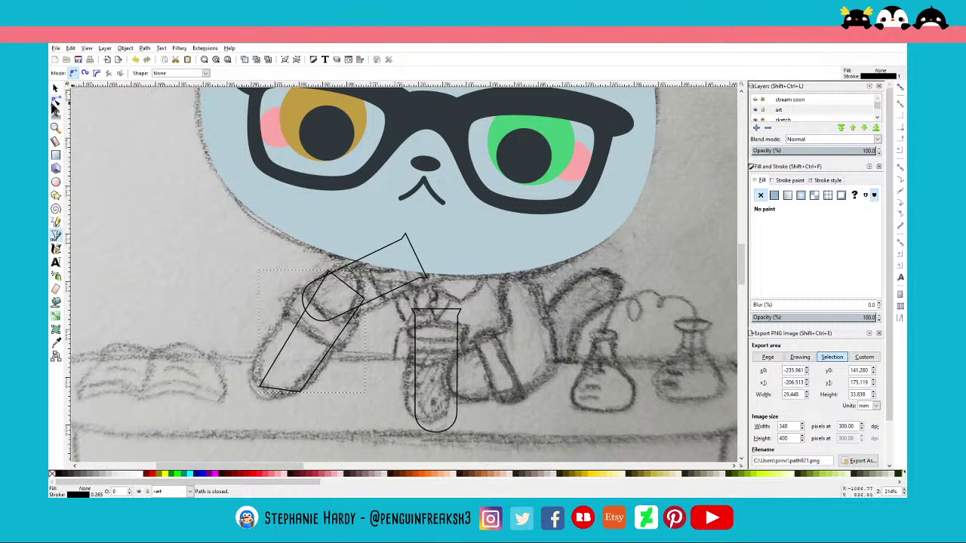
{"action": "left_click_drag", "start_coordinate": [362, 432], "coordinate": [241, 252]}
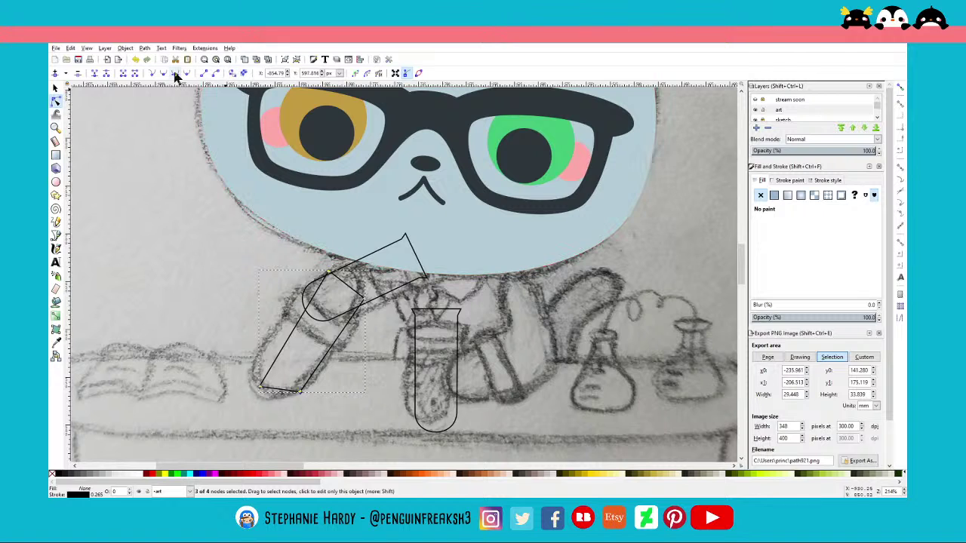
{"action": "left_click", "coordinate": [231, 73]}
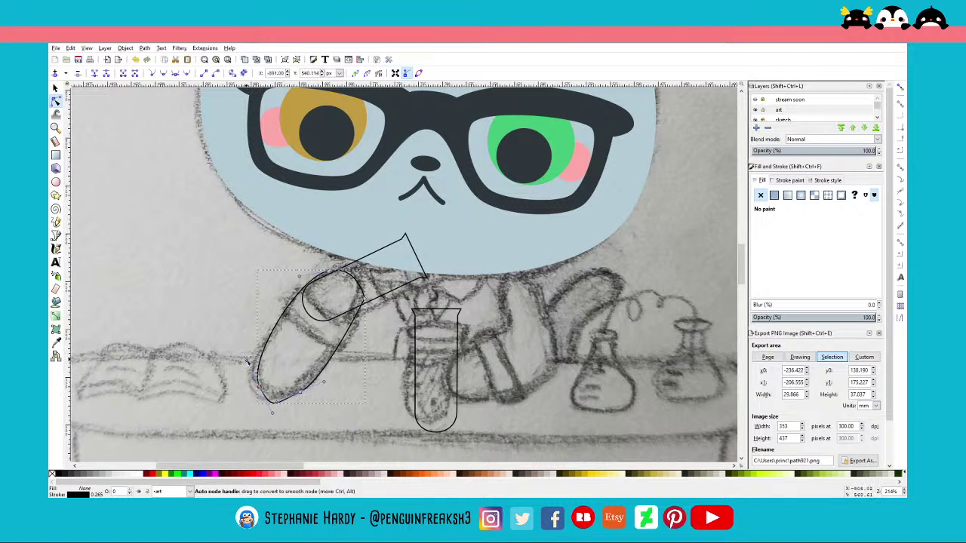
{"action": "key", "text": "bracketright"}
{"action": "key", "text": "bracketright"}
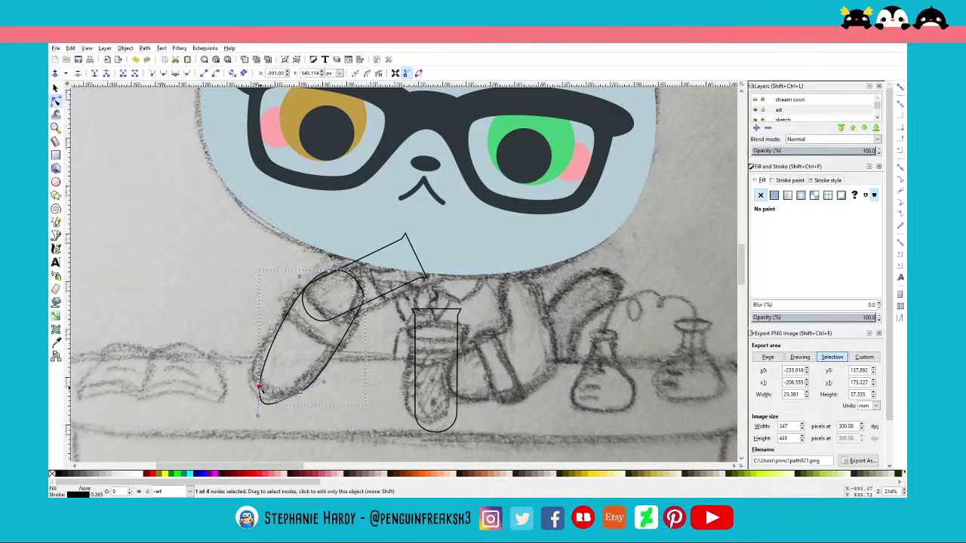
{"action": "mouse_move", "coordinate": [259, 387]}
{"action": "left_mouse_down"}
{"action": "mouse_move", "coordinate": [295, 395]}
{"action": "mouse_move", "coordinate": [325, 374]}
{"action": "left_mouse_up"}
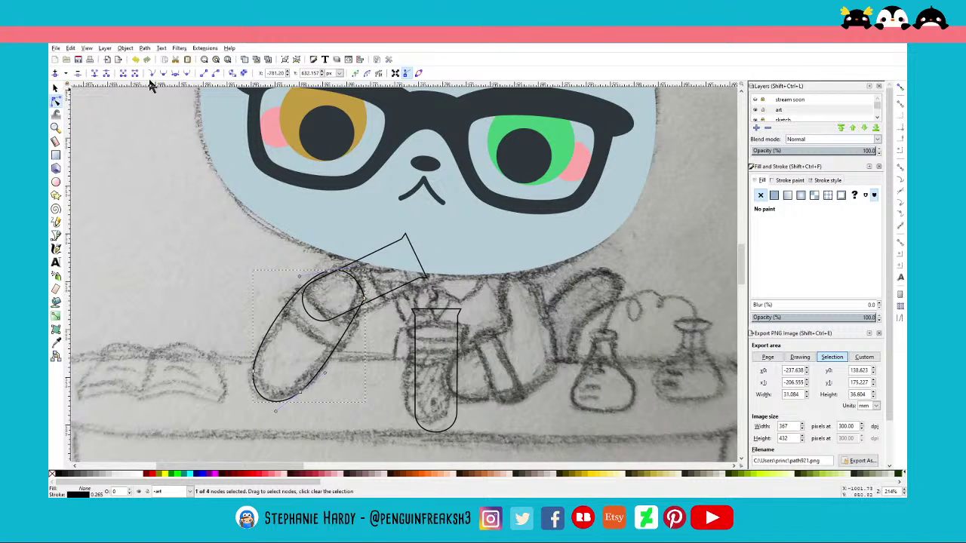
{"action": "mouse_move", "coordinate": [357, 271]}
{"action": "left_mouse_down"}
{"action": "mouse_move", "coordinate": [368, 278]}
{"action": "mouse_move", "coordinate": [348, 260]}
{"action": "mouse_move", "coordinate": [320, 272]}
{"action": "mouse_move", "coordinate": [343, 260]}
{"action": "mouse_move", "coordinate": [367, 279]}
{"action": "mouse_move", "coordinate": [345, 333]}
{"action": "left_mouse_up"}
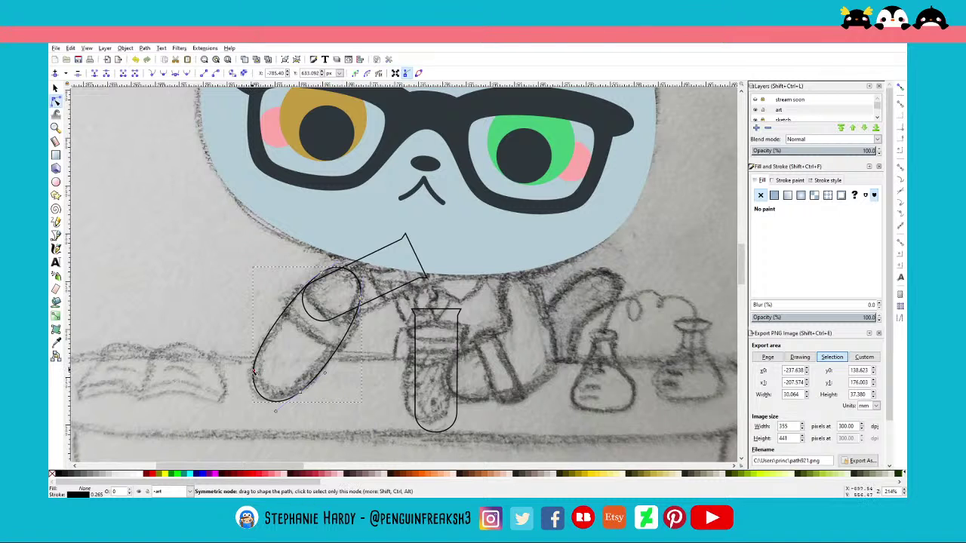
{"action": "left_click_drag", "start_coordinate": [254, 371], "coordinate": [251, 370]}
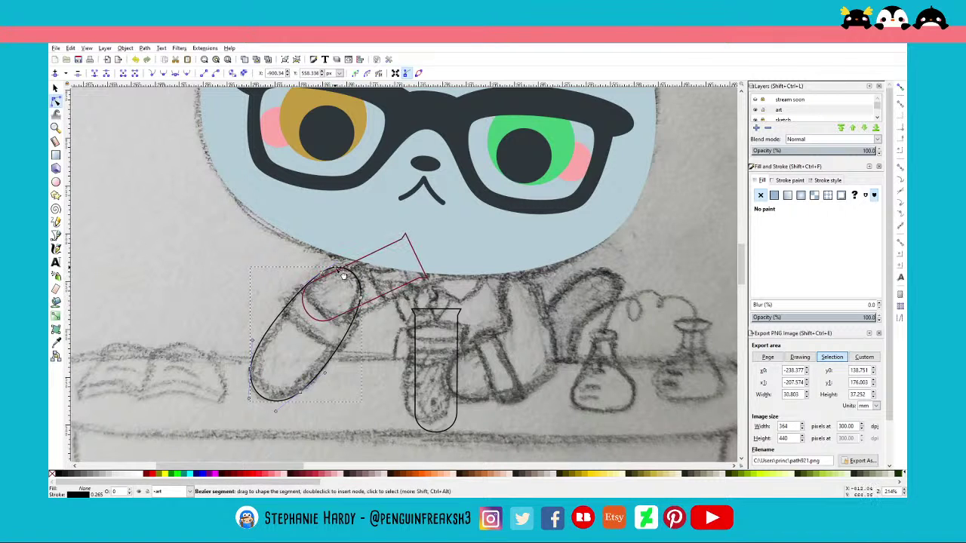
{"action": "mouse_move", "coordinate": [341, 269]}
{"action": "left_mouse_down"}
{"action": "mouse_move", "coordinate": [324, 274]}
{"action": "mouse_move", "coordinate": [356, 297]}
{"action": "left_mouse_up"}
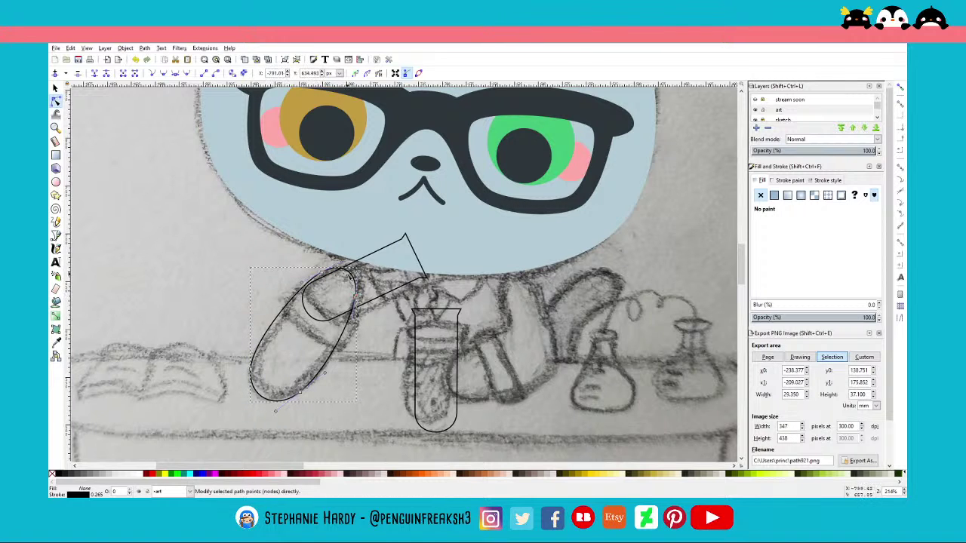
{"action": "left_click_drag", "start_coordinate": [342, 261], "coordinate": [340, 265]}
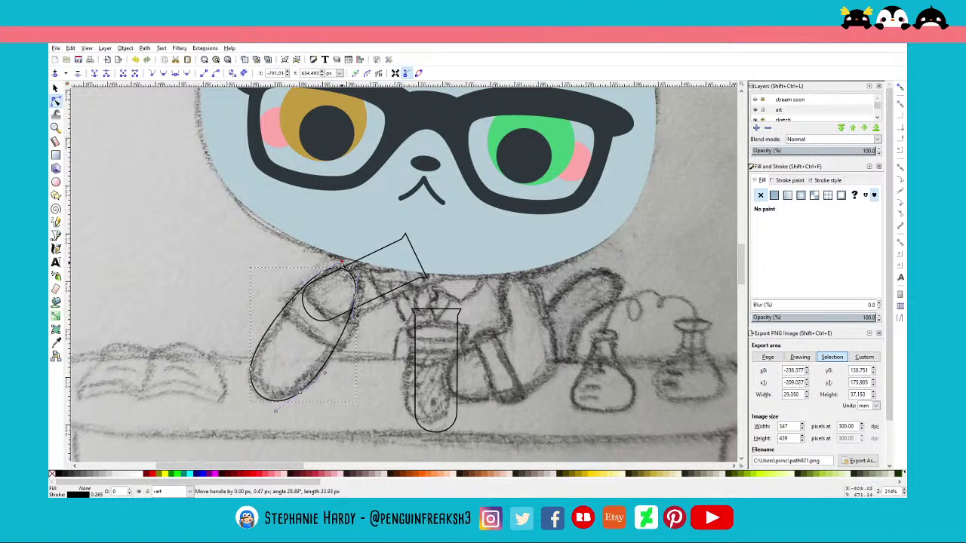
Give the arm ellipse a flat fill of the glasses' dark grey via the Dropper
{"action": "left_click", "coordinate": [55, 88]}
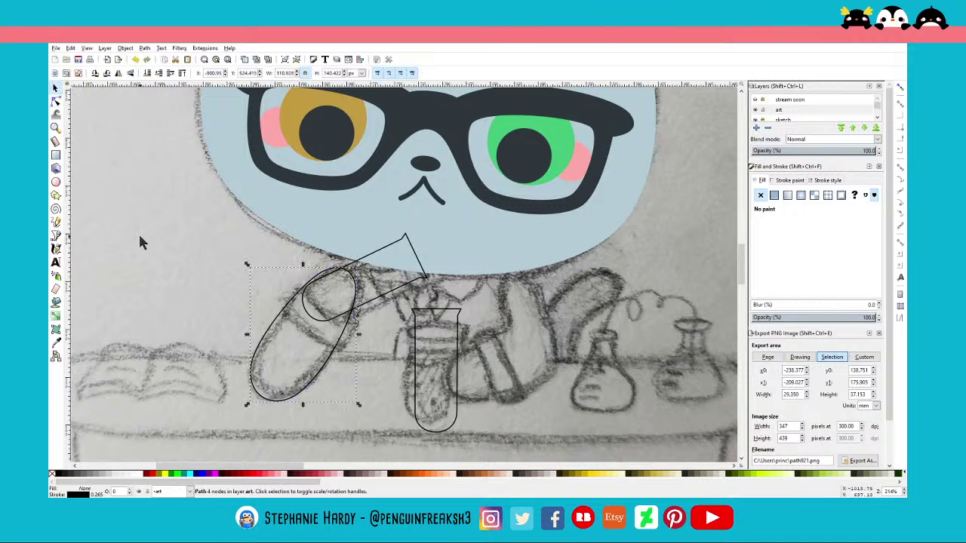
{"action": "left_click", "coordinate": [138, 232]}
{"action": "scroll", "coordinate": [332, 346], "scroll_direction": "down", "scroll_amount": 2}
{"action": "scroll", "coordinate": [347, 347], "scroll_direction": "up", "scroll_amount": 2}
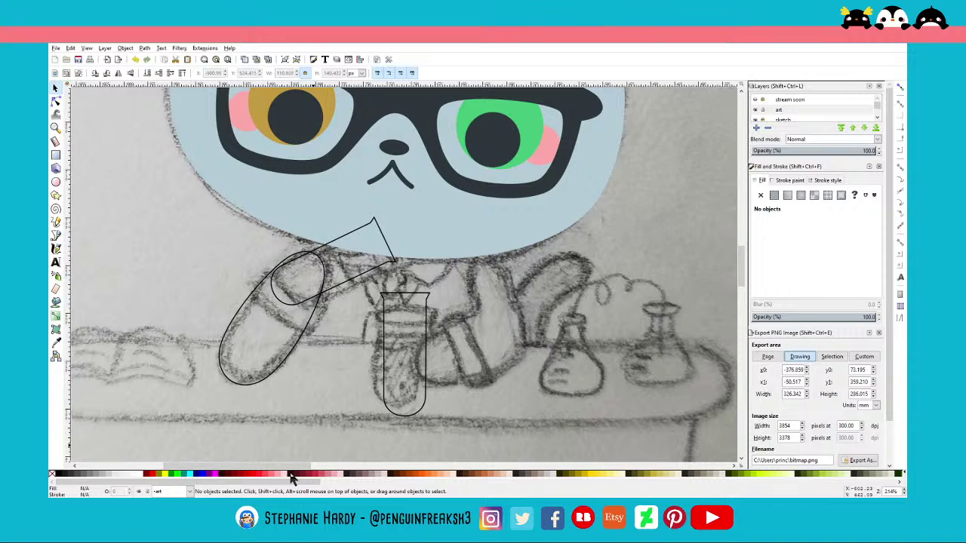
{"action": "left_click", "coordinate": [300, 346]}
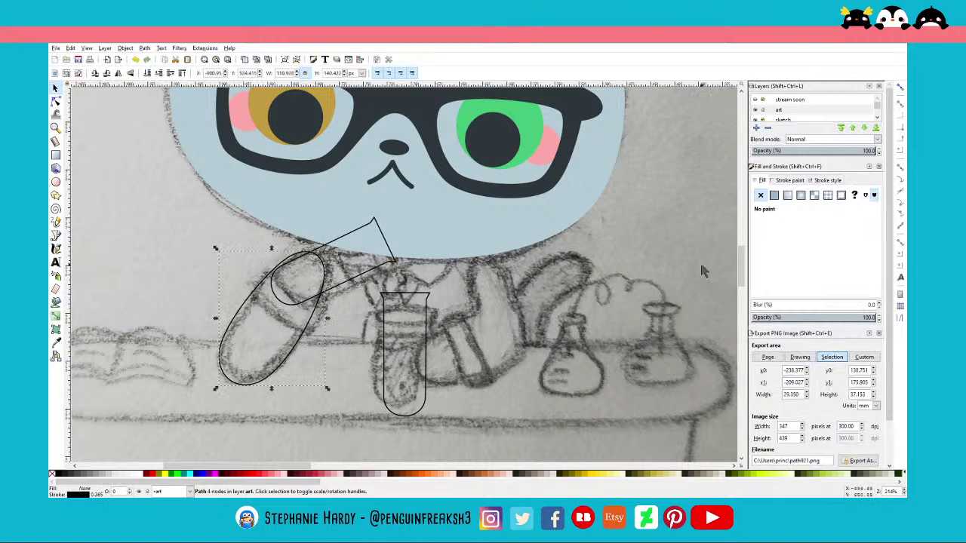
{"action": "left_click", "coordinate": [773, 195]}
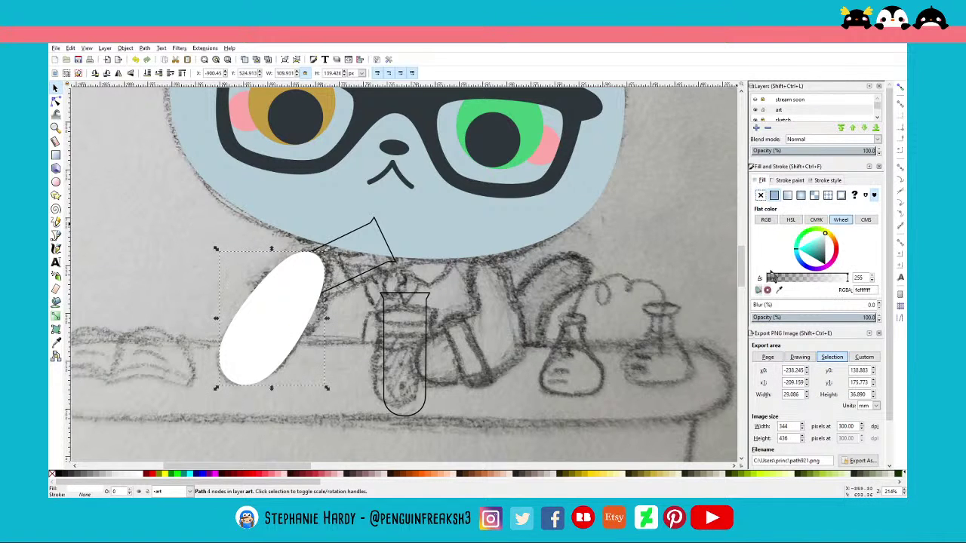
{"action": "key", "text": "d"}
{"action": "left_click", "coordinate": [572, 167]}
{"action": "key", "text": "s"}
{"action": "key", "text": "Escape"}
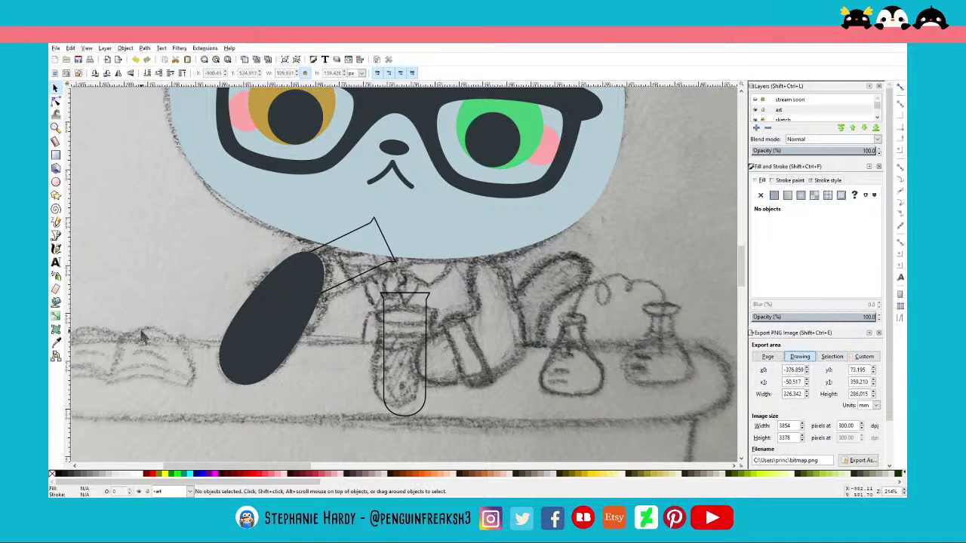
{"action": "scroll", "coordinate": [213, 316], "scroll_direction": "down", "scroll_amount": 2, "text": "ctrl"}
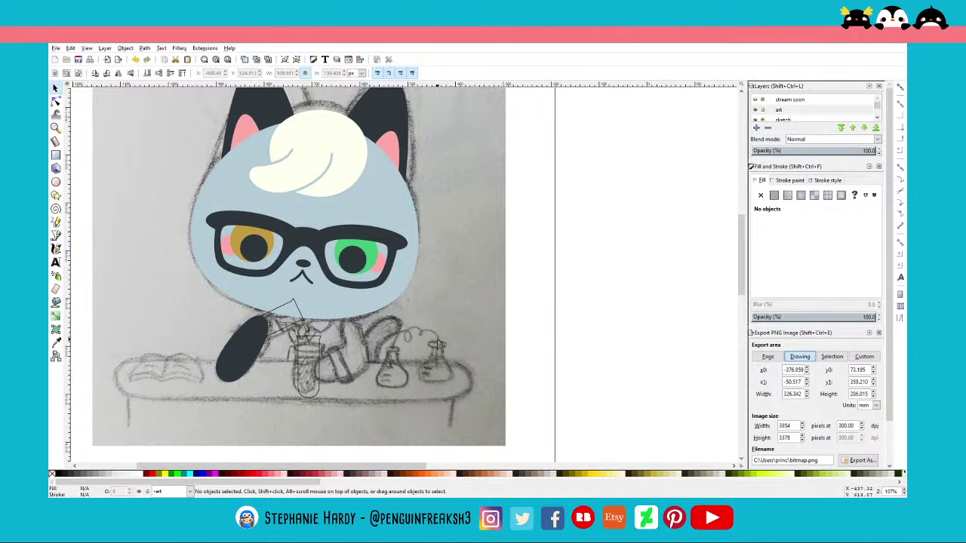
{"action": "scroll", "coordinate": [286, 353], "scroll_direction": "up", "scroll_amount": 3, "text": "ctrl"}
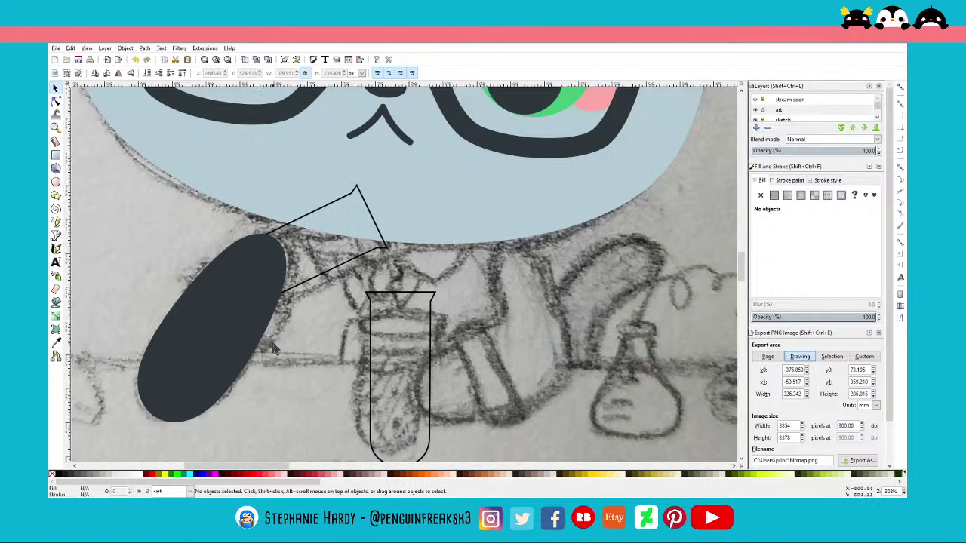
Draw a triangular sleeve outline over the arm and curve its bottom edge outward
{"action": "left_click", "coordinate": [57, 240]}
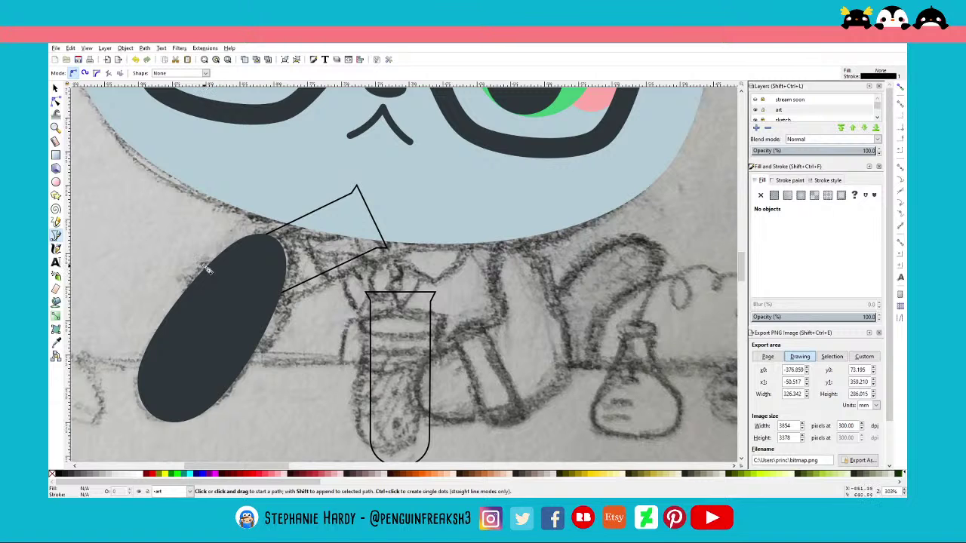
{"action": "left_click", "coordinate": [205, 265]}
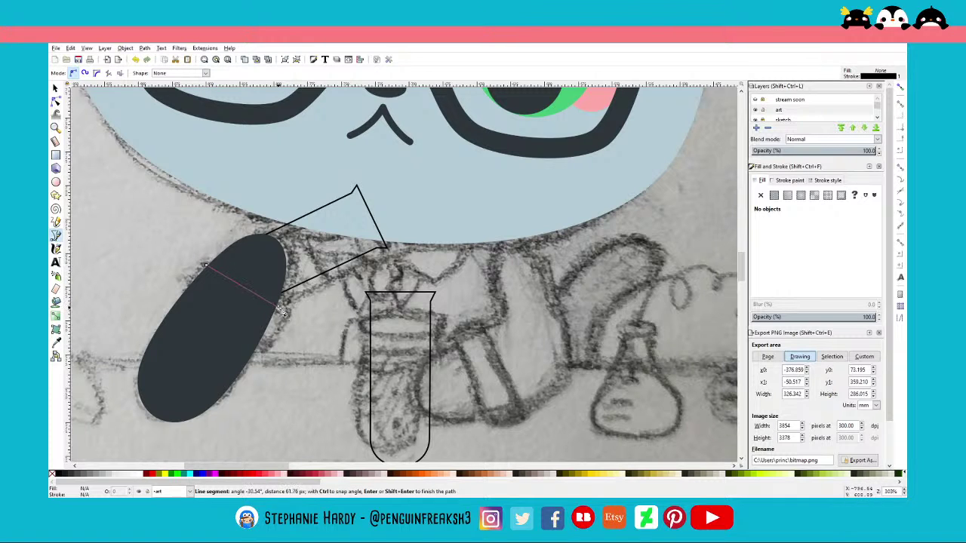
{"action": "left_click", "coordinate": [278, 305]}
{"action": "left_click", "coordinate": [103, 386]}
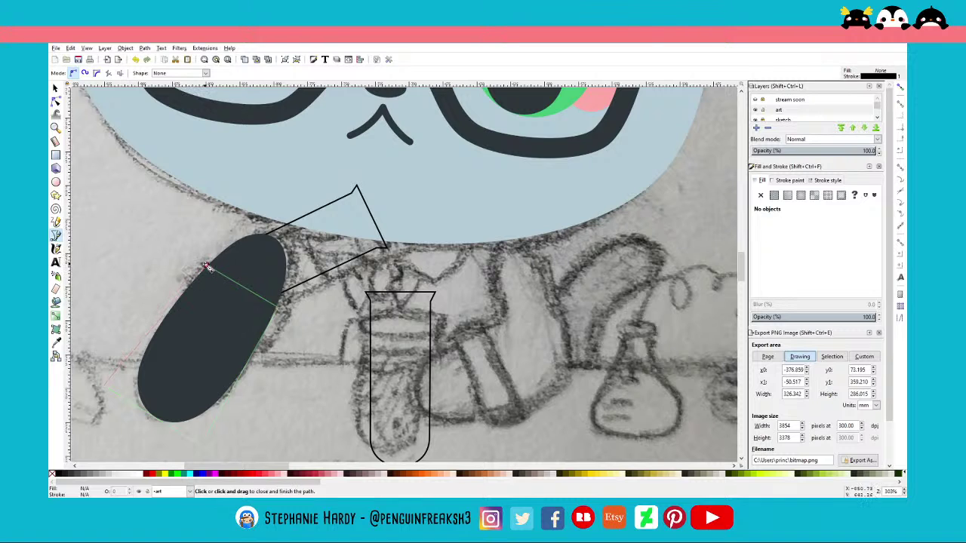
{"action": "left_click", "coordinate": [205, 265]}
{"action": "left_click", "coordinate": [55, 100]}
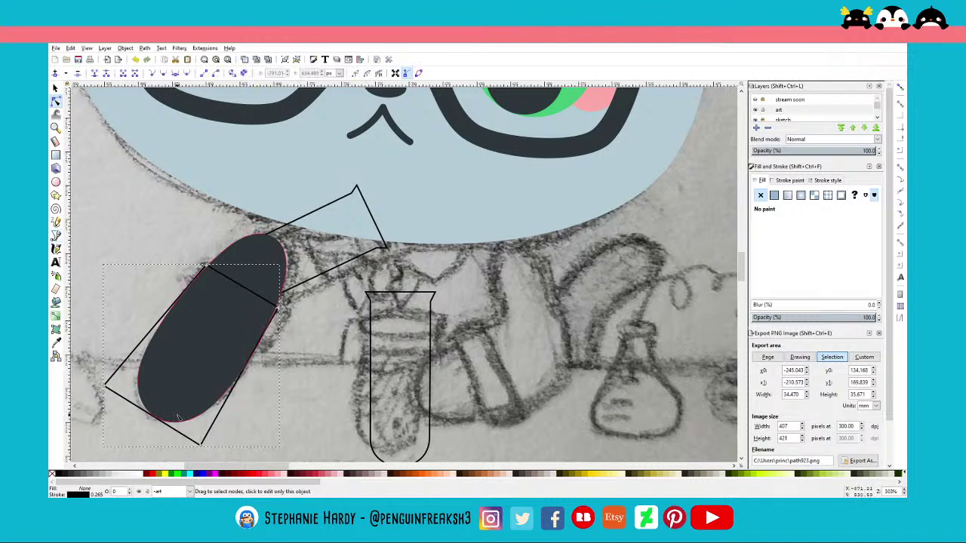
{"action": "left_click_drag", "start_coordinate": [153, 421], "coordinate": [148, 436]}
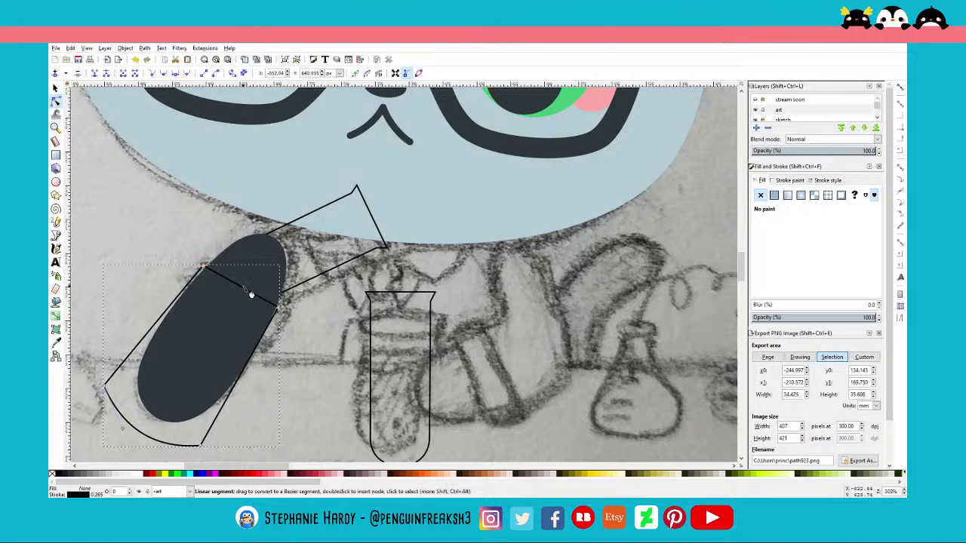
{"action": "mouse_move", "coordinate": [277, 306]}
{"action": "left_mouse_down"}
{"action": "mouse_move", "coordinate": [214, 283]}
{"action": "mouse_move", "coordinate": [262, 313]}
{"action": "left_mouse_up"}
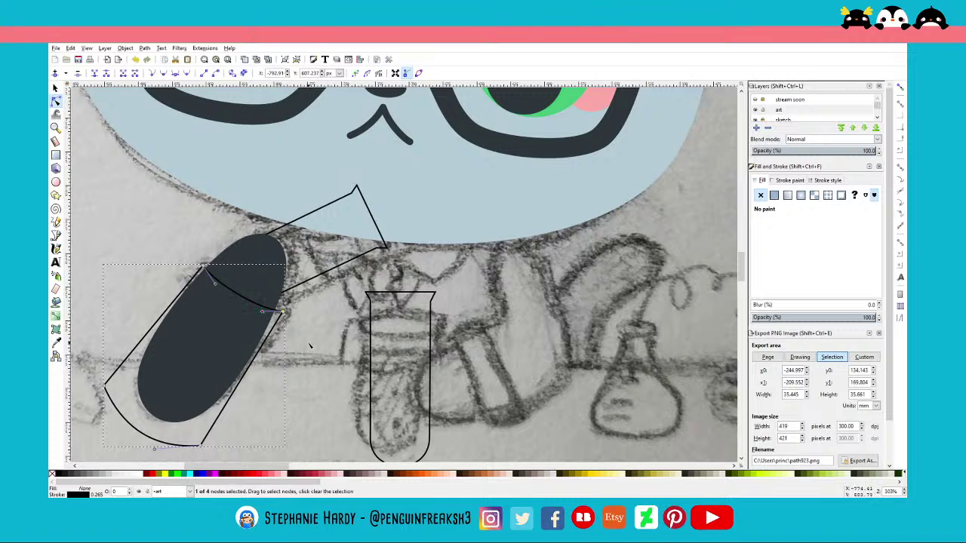
Fill the sleeve with the cream colour sampled from the hair tuft
{"action": "left_click", "coordinate": [775, 195]}
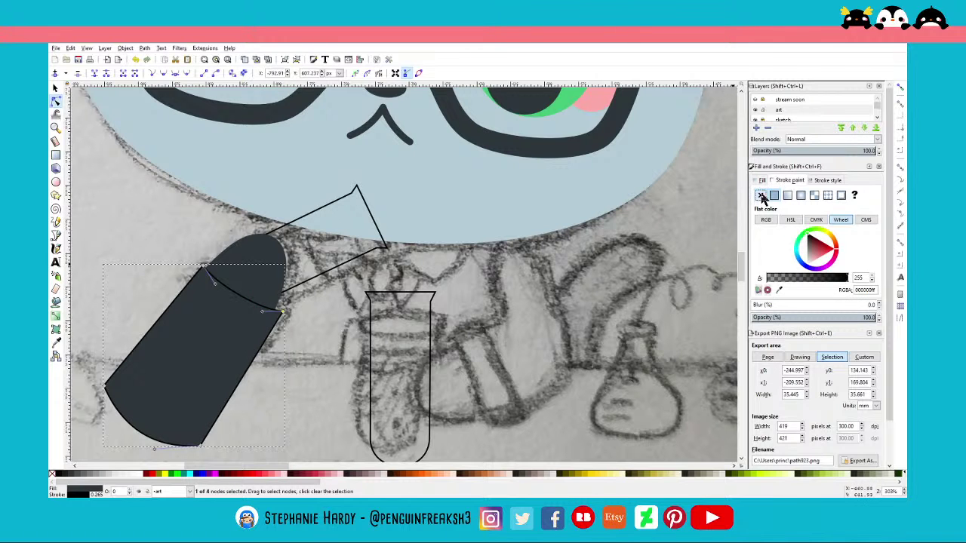
{"action": "scroll", "coordinate": [513, 374], "scroll_direction": "down", "scroll_amount": 2}
{"action": "scroll", "coordinate": [513, 374], "scroll_direction": "down", "scroll_amount": 1}
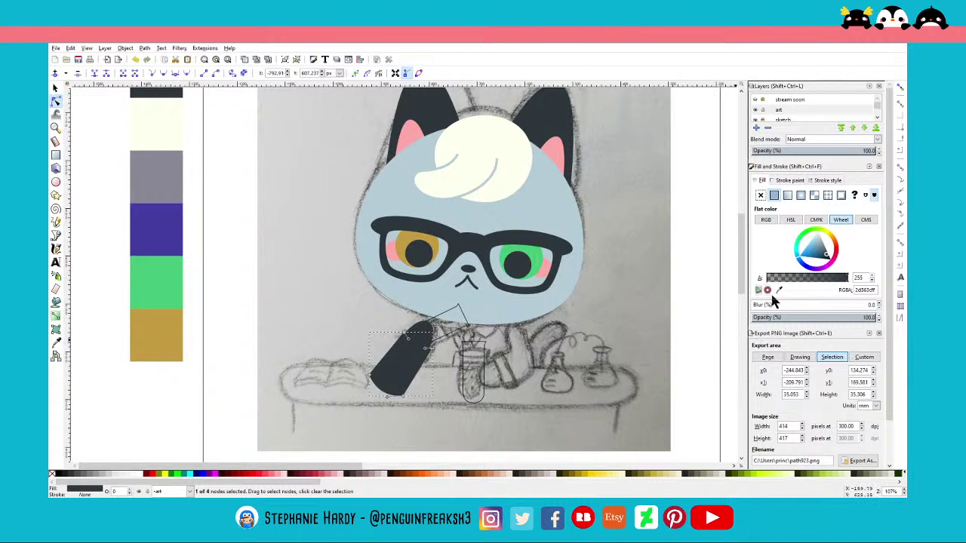
{"action": "left_click", "coordinate": [779, 290]}
{"action": "left_click", "coordinate": [460, 169]}
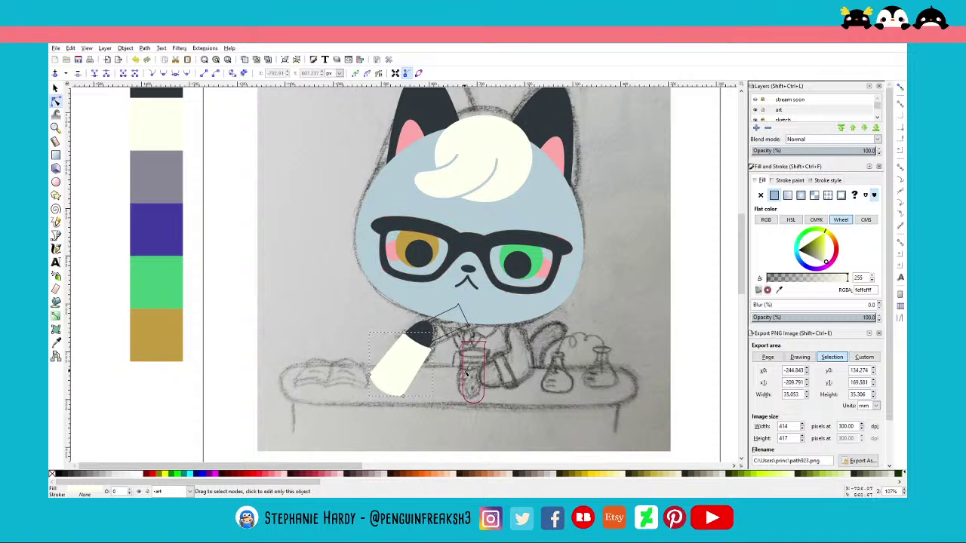
{"action": "scroll", "coordinate": [438, 375], "scroll_direction": "up", "scroll_amount": 3}
{"action": "key", "text": "n"}
Duplicate the dark arm ellipse and intersect it with the sleeve to form the paw
{"action": "key", "text": "s"}
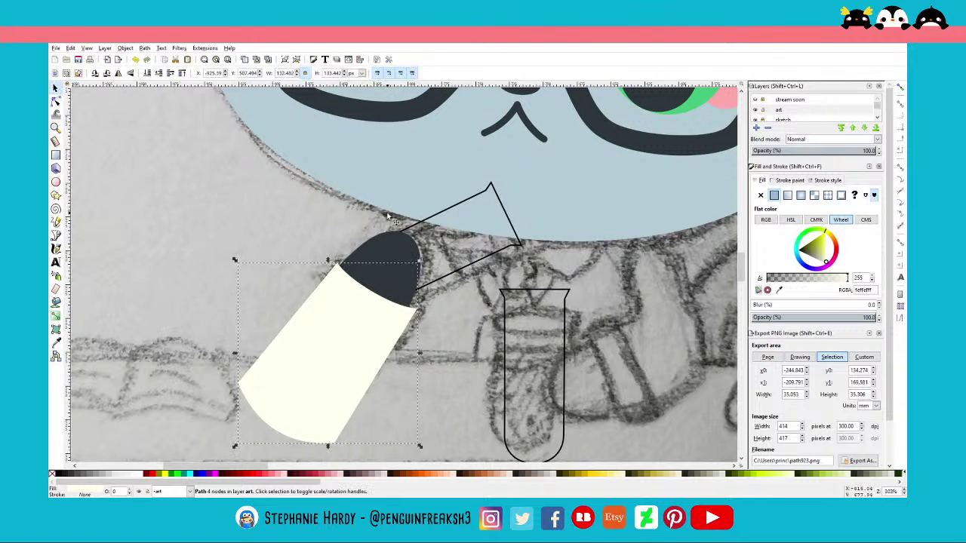
{"action": "left_click", "coordinate": [392, 243]}
{"action": "key", "text": "Home"}
{"action": "left_click", "coordinate": [273, 407], "text": "shift"}
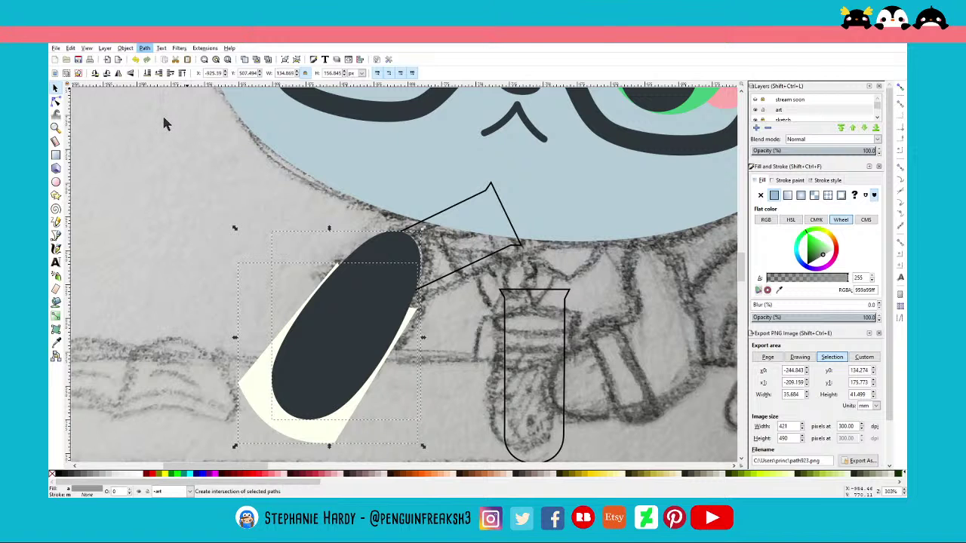
{"action": "key", "text": "ctrl+asterisk"}
{"action": "left_click", "coordinate": [197, 280]}
{"action": "scroll", "coordinate": [205, 291], "scroll_direction": "down", "scroll_amount": 2, "text": "ctrl"}
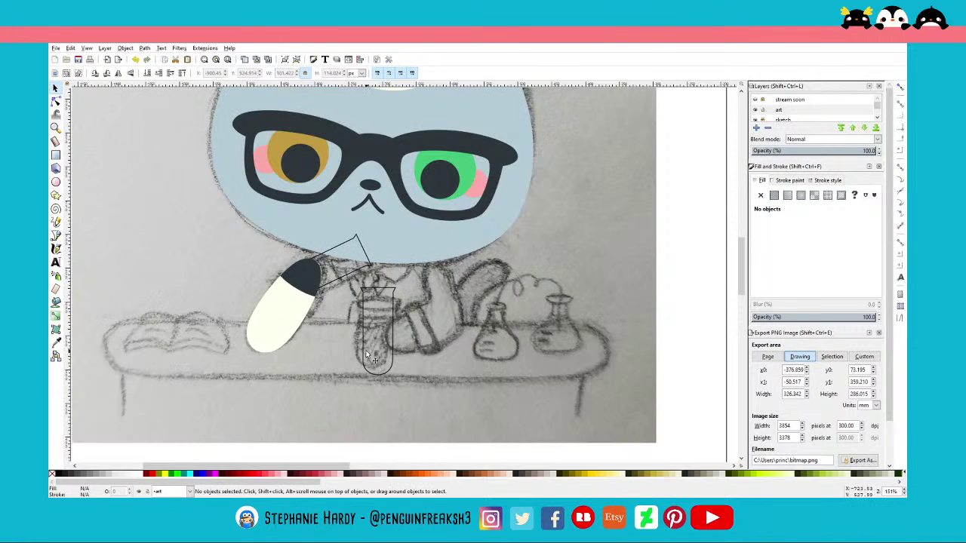
{"action": "scroll", "coordinate": [367, 354], "scroll_direction": "down", "scroll_amount": 1}
{"action": "scroll", "coordinate": [248, 345], "scroll_direction": "down", "scroll_amount": 1, "text": "ctrl"}
{"action": "scroll", "coordinate": [290, 388], "scroll_direction": "up", "scroll_amount": 1, "text": "ctrl"}
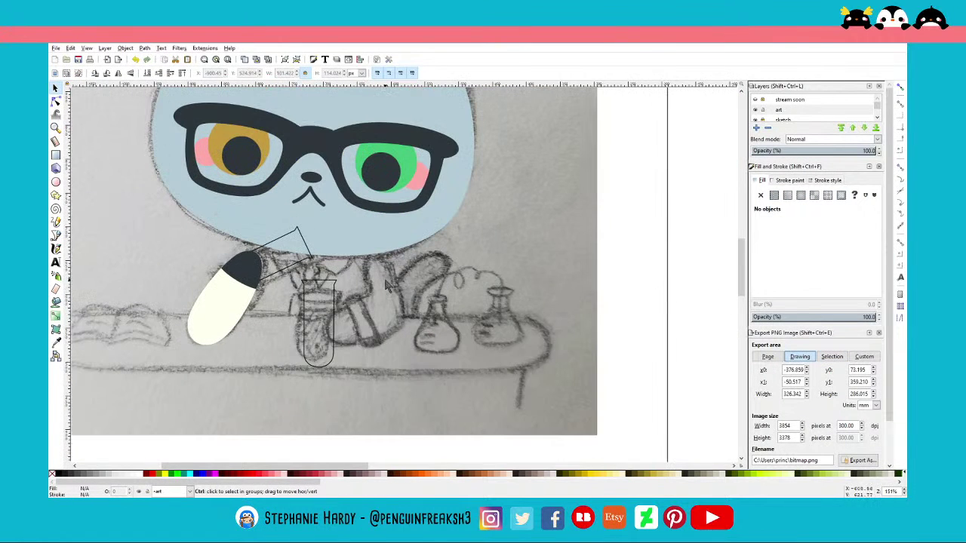
{"action": "scroll", "coordinate": [243, 289], "scroll_direction": "up", "scroll_amount": 1, "text": "ctrl"}
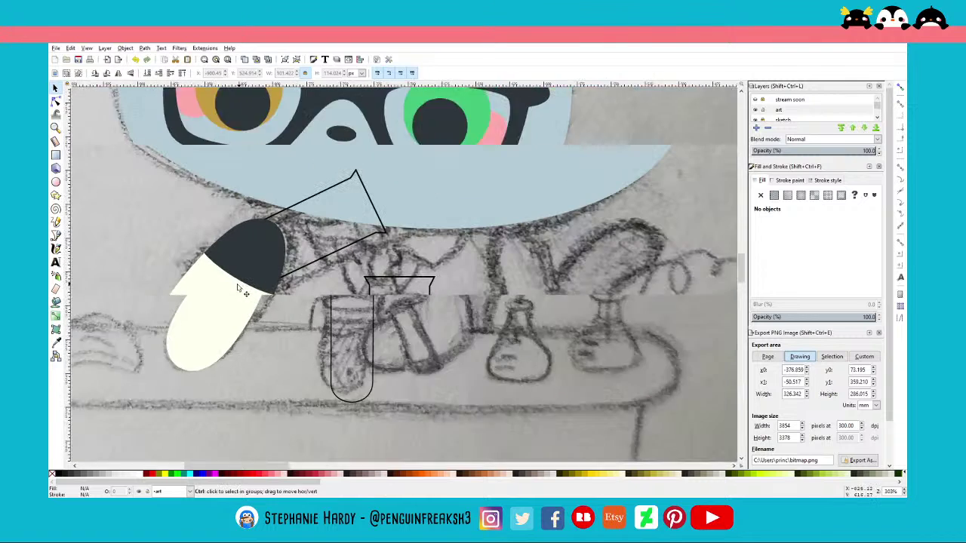
{"action": "scroll", "coordinate": [242, 295], "scroll_direction": "up", "scroll_amount": 1, "text": "ctrl"}
{"action": "scroll", "coordinate": [237, 291], "scroll_direction": "down", "scroll_amount": 1, "text": "ctrl"}
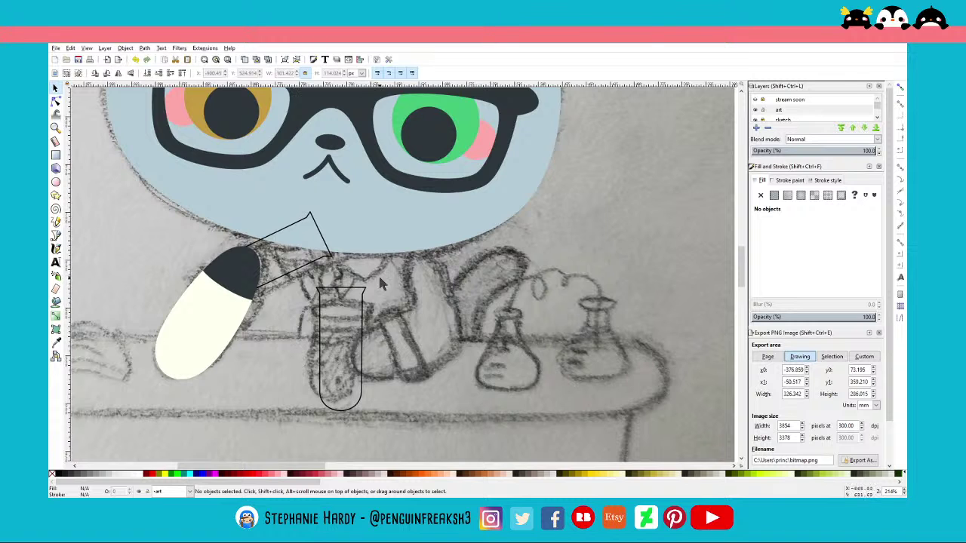
{"action": "scroll", "coordinate": [447, 257], "scroll_direction": "up", "scroll_amount": 1, "text": "ctrl"}
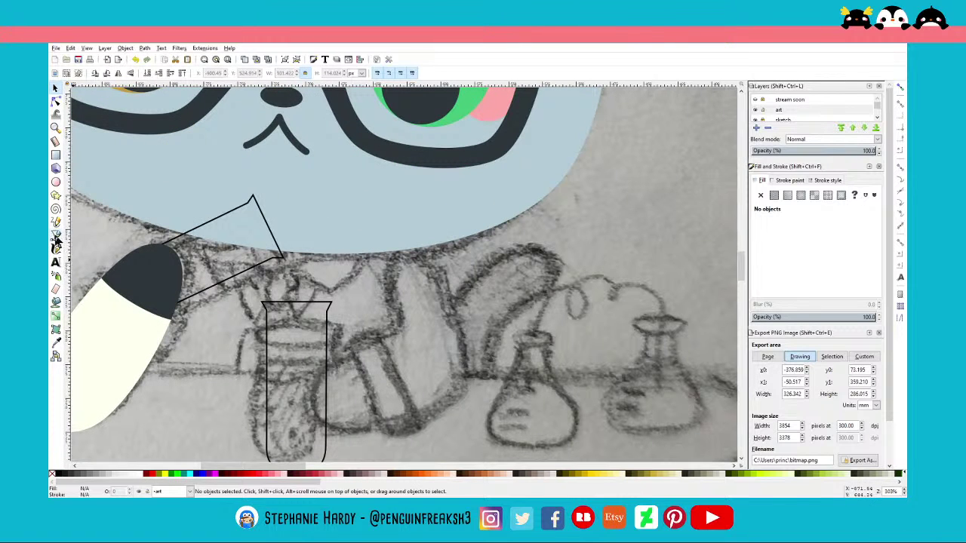
{"action": "left_click", "coordinate": [55, 238]}
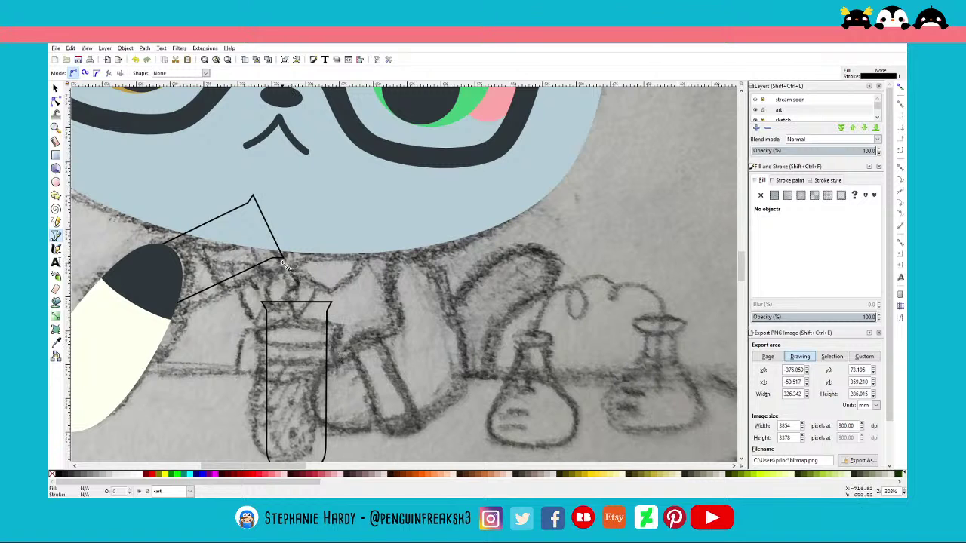
Add a small triangle under the chin filled with the face's light blue
{"action": "left_click", "coordinate": [261, 244]}
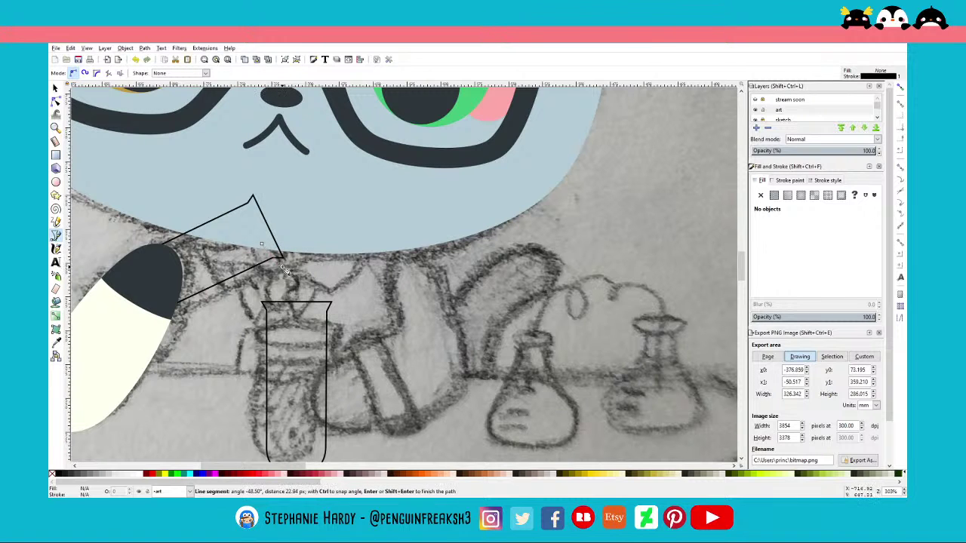
{"action": "left_click", "coordinate": [261, 244]}
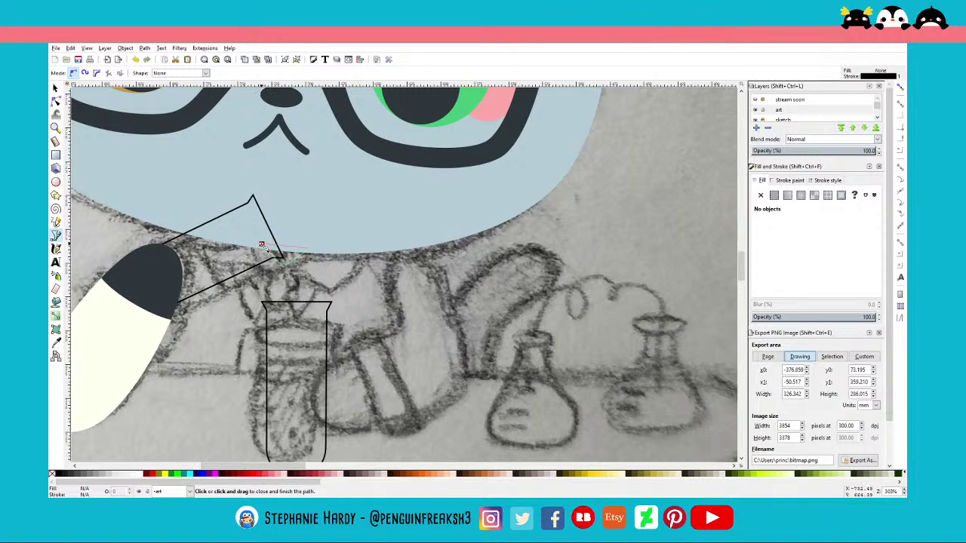
{"action": "left_click", "coordinate": [773, 195]}
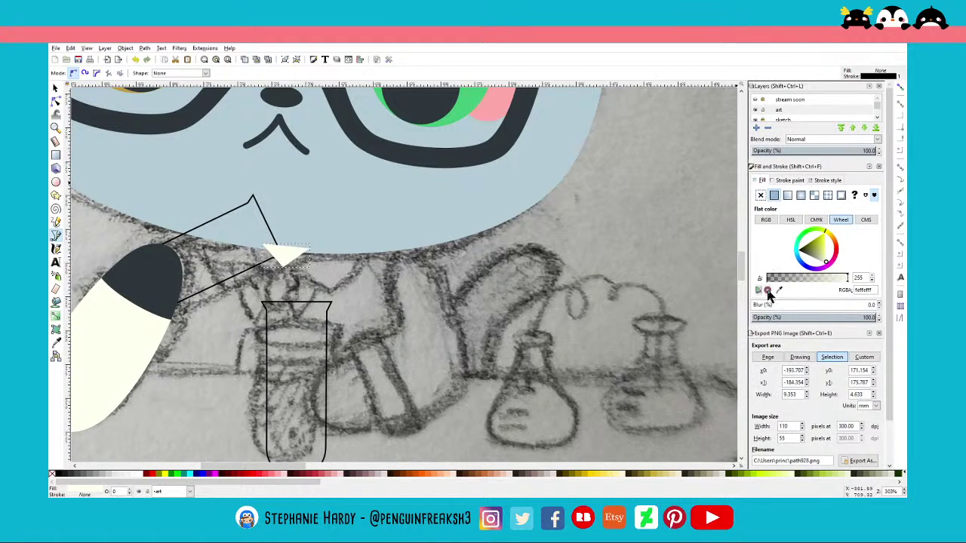
{"action": "left_click", "coordinate": [779, 290]}
{"action": "left_click", "coordinate": [340, 188]}
{"action": "left_click", "coordinate": [55, 89]}
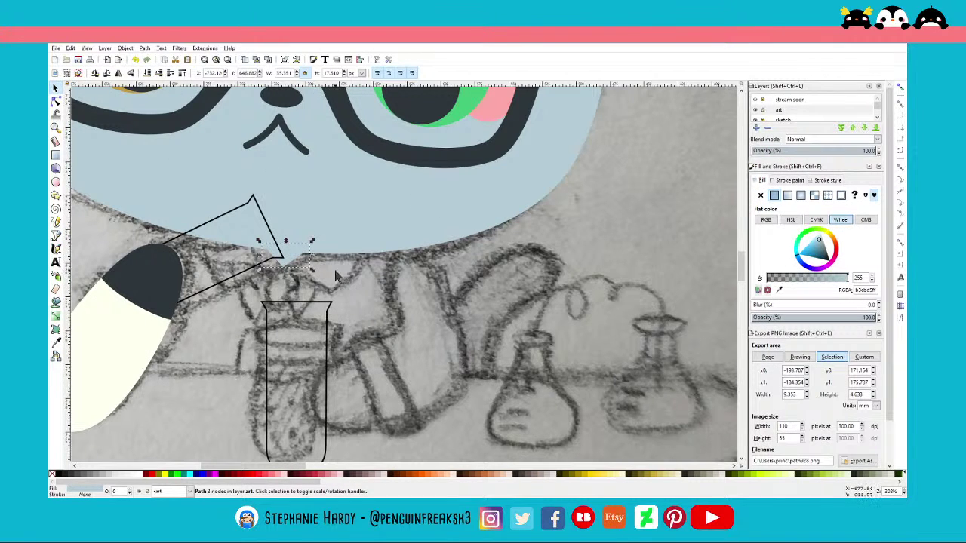
{"action": "left_click", "coordinate": [407, 301]}
Trace a closed five-node bow outline below the chin over the sketch
{"action": "left_click", "coordinate": [55, 234]}
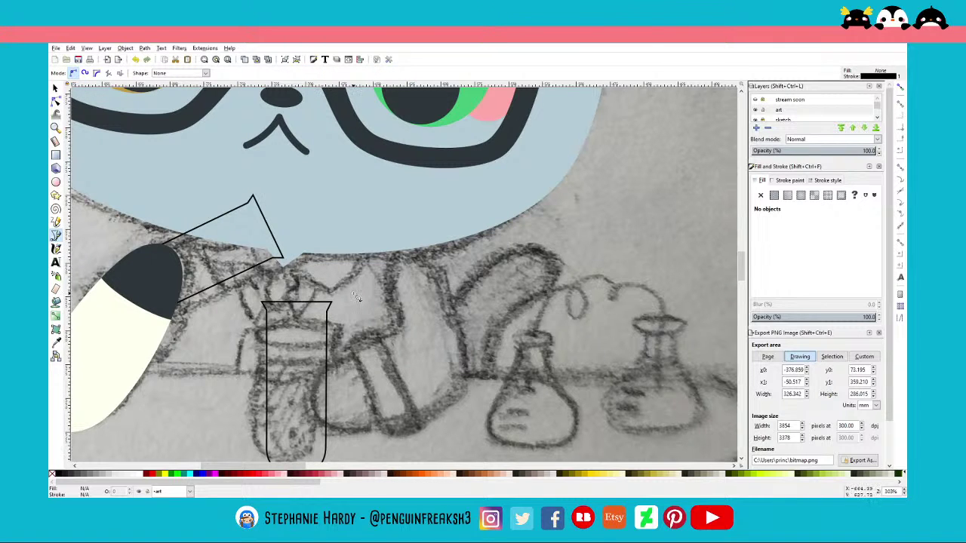
{"action": "left_click", "coordinate": [385, 250]}
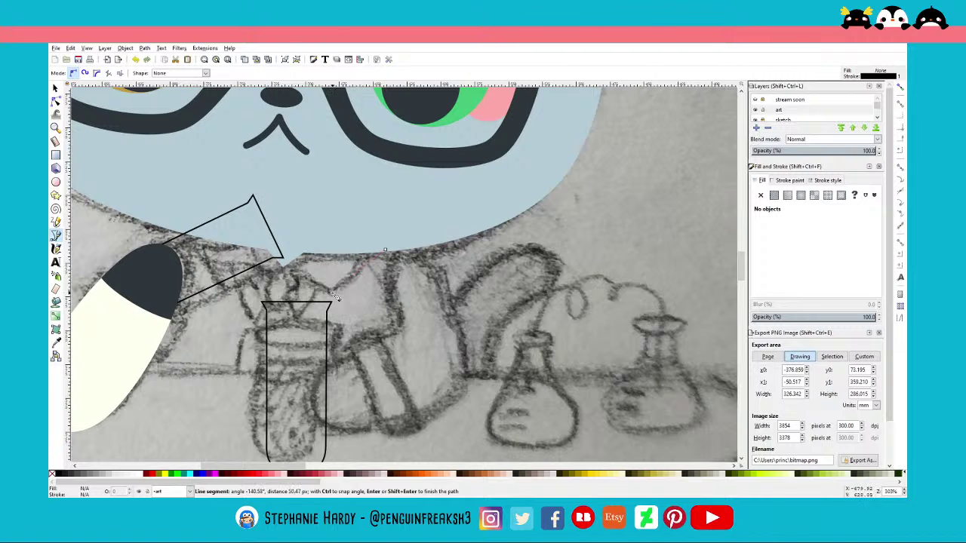
{"action": "left_click", "coordinate": [336, 296]}
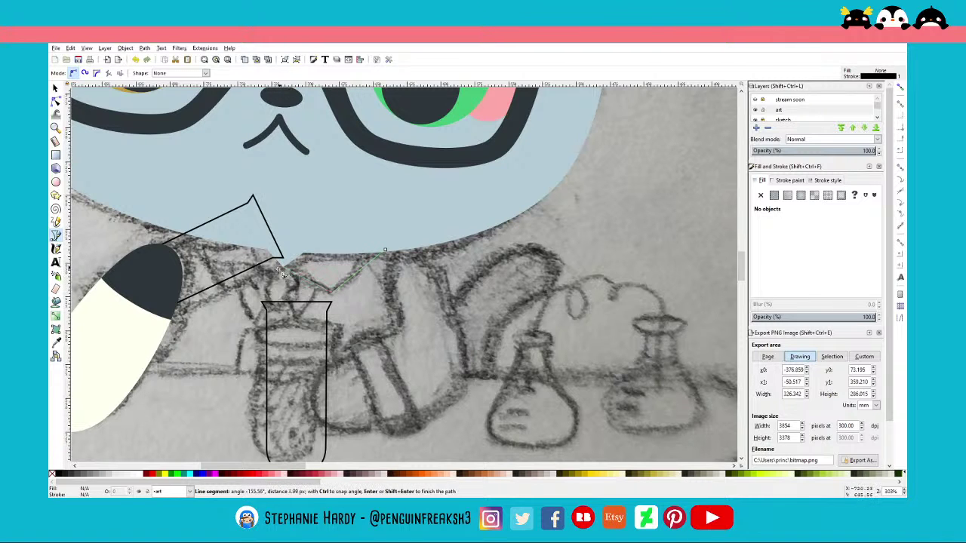
{"action": "left_click", "coordinate": [286, 270]}
{"action": "left_click", "coordinate": [228, 295]}
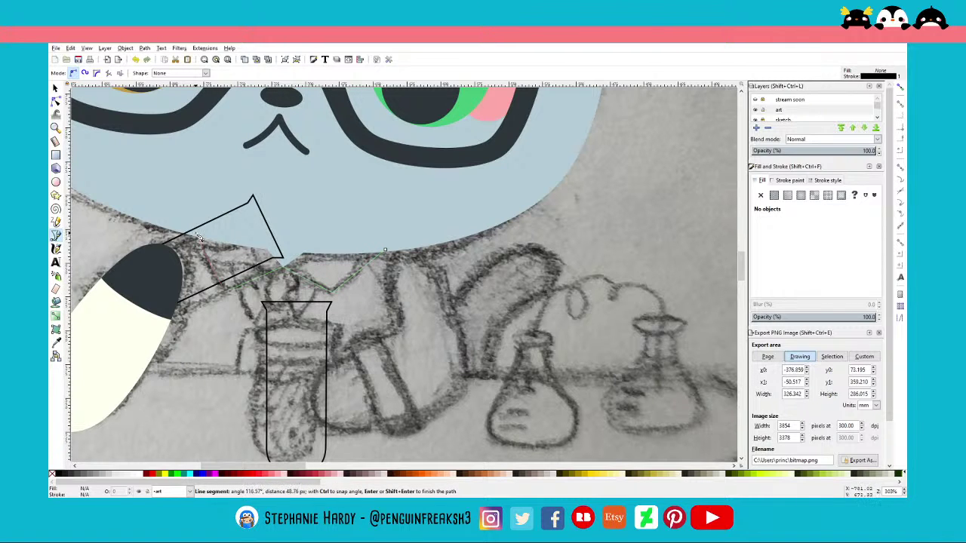
{"action": "left_click", "coordinate": [195, 231]}
{"action": "left_click", "coordinate": [386, 250]}
{"action": "left_click", "coordinate": [55, 89]}
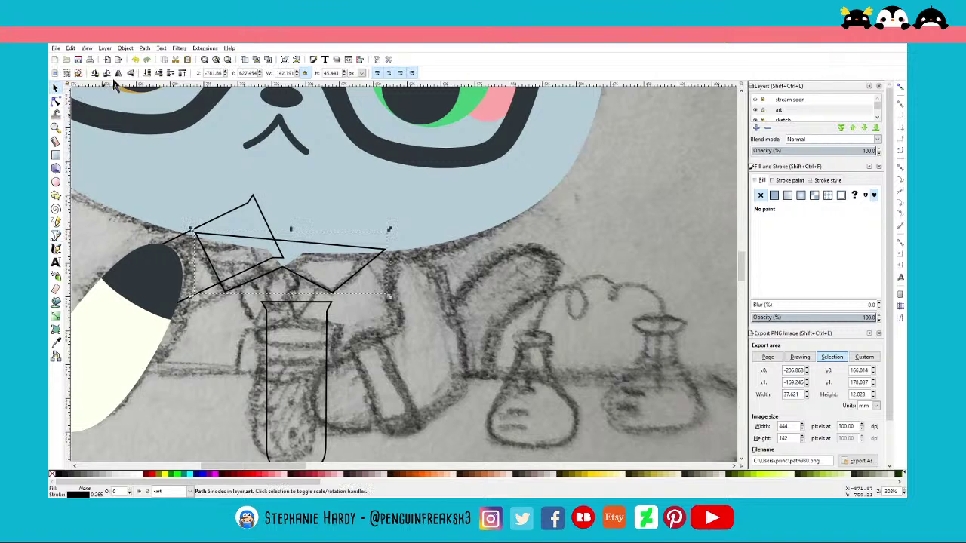
Nudge the bow's top-left, lower and notch points to match the sketch, then deselect
{"action": "left_click", "coordinate": [55, 101]}
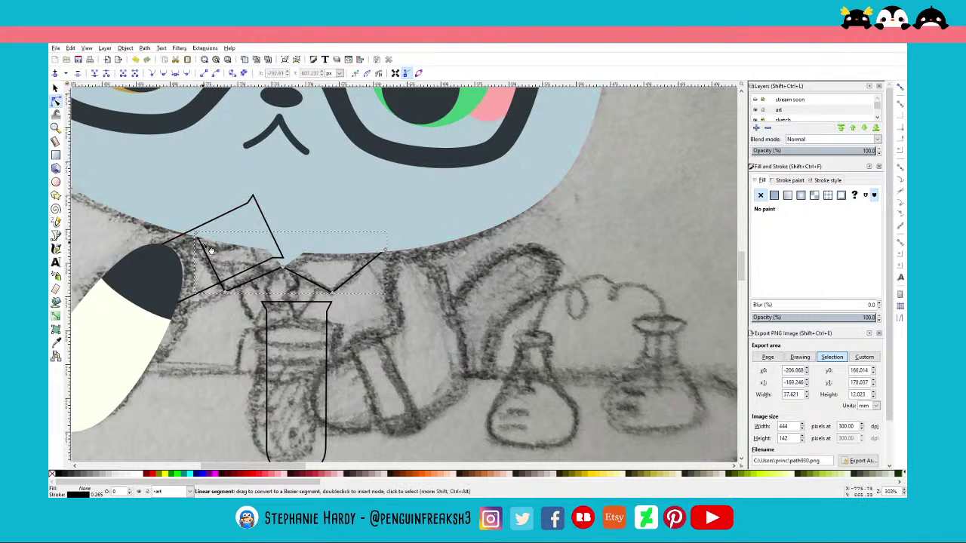
{"action": "left_click_drag", "start_coordinate": [195, 232], "coordinate": [197, 233]}
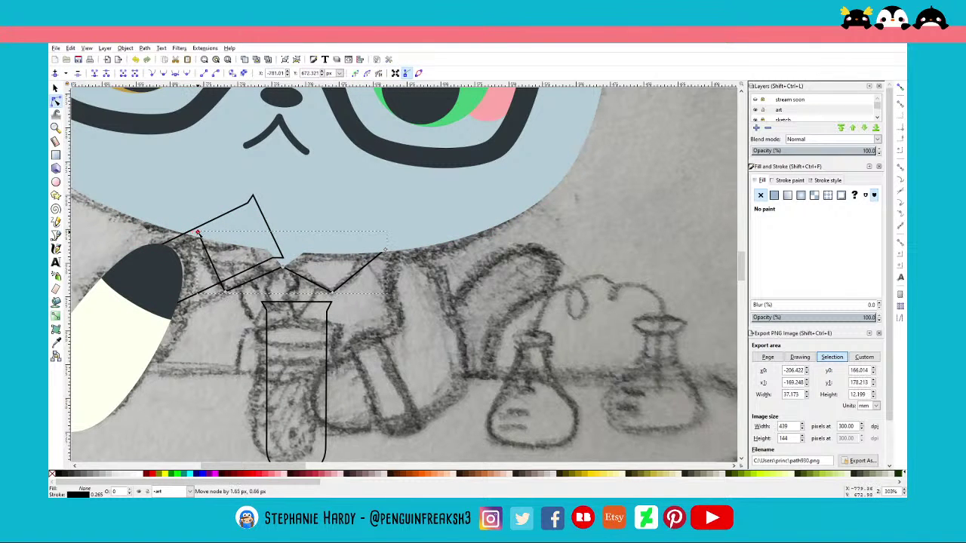
{"action": "left_click_drag", "start_coordinate": [224, 285], "coordinate": [227, 289]}
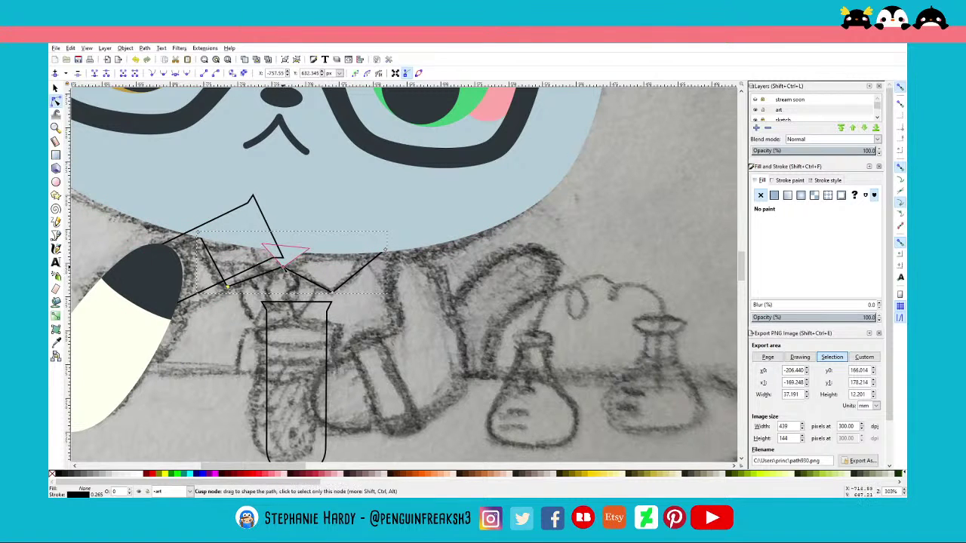
{"action": "left_click_drag", "start_coordinate": [283, 260], "coordinate": [283, 264]}
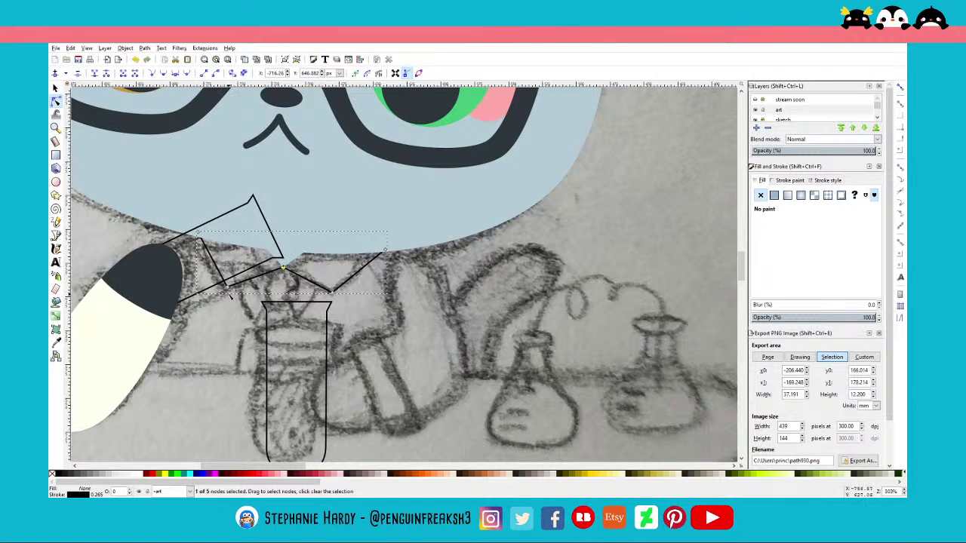
{"action": "key", "text": "s"}
{"action": "left_click", "coordinate": [410, 375]}
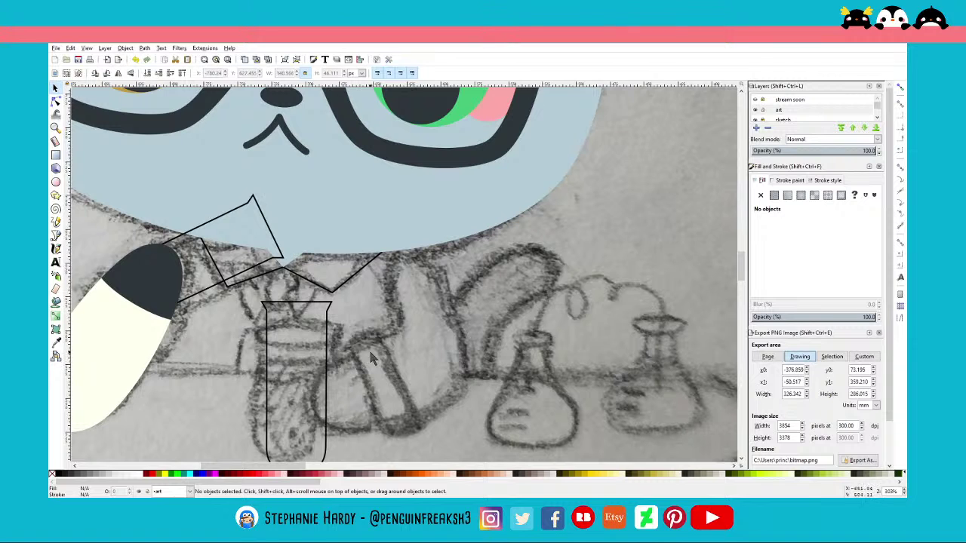
Draw a closed four-point arm outline beside the test tube with the Pen tool
{"action": "scroll", "coordinate": [397, 339], "scroll_direction": "down", "scroll_amount": 1}
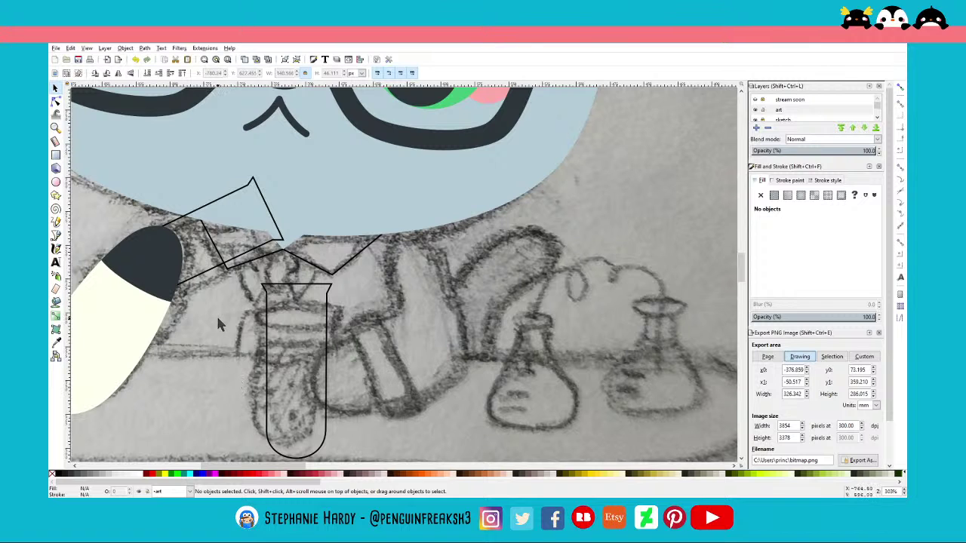
{"action": "left_click", "coordinate": [55, 234]}
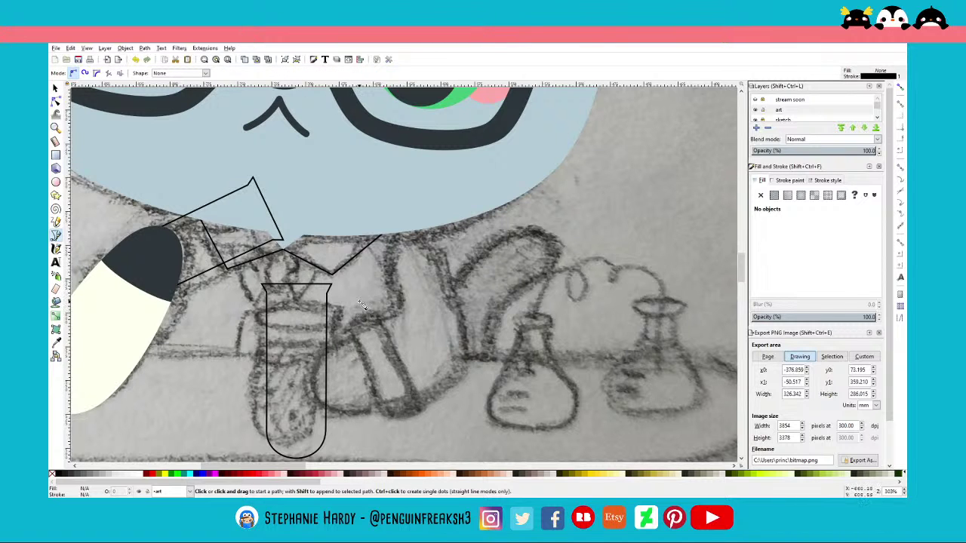
{"action": "scroll", "coordinate": [363, 304], "scroll_direction": "down", "scroll_amount": 1}
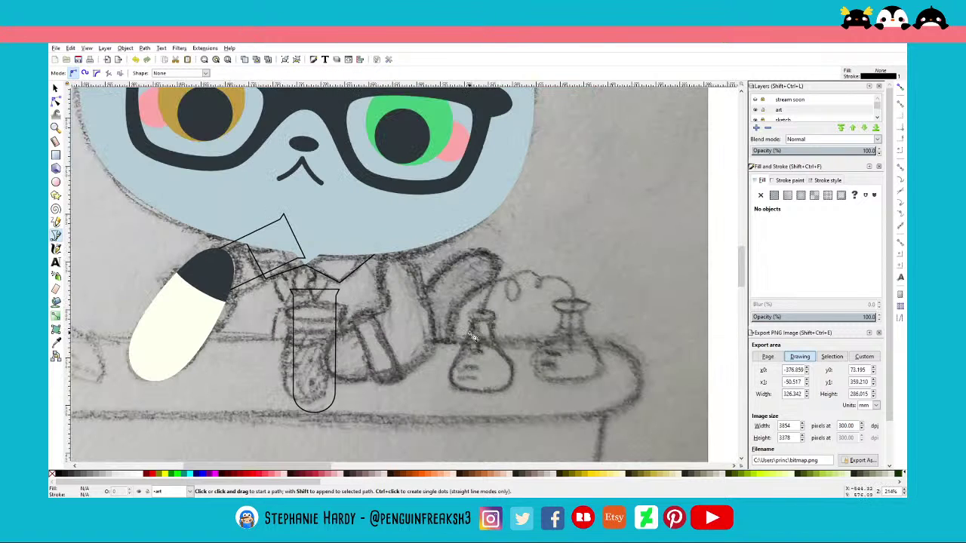
{"action": "left_click", "coordinate": [395, 252]}
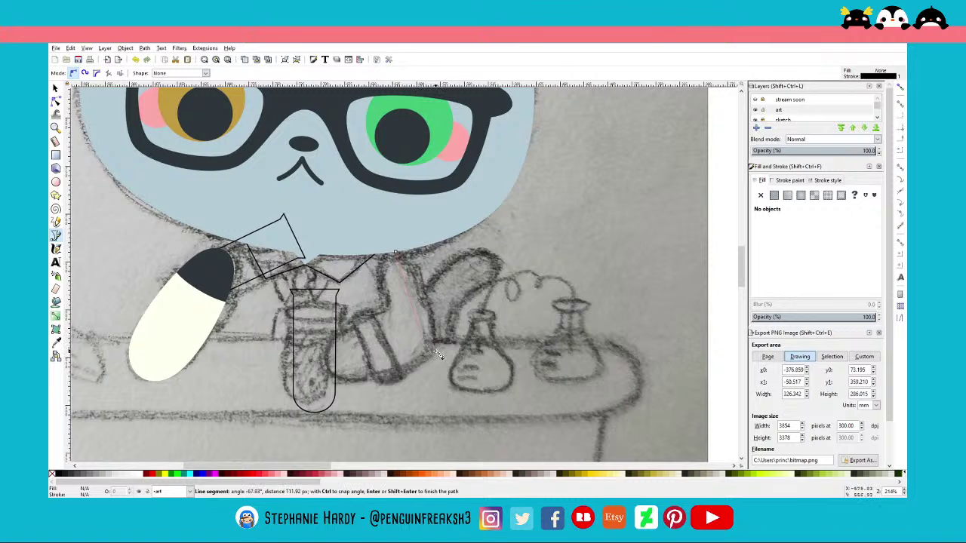
{"action": "left_click", "coordinate": [434, 350]}
{"action": "left_click", "coordinate": [341, 381]}
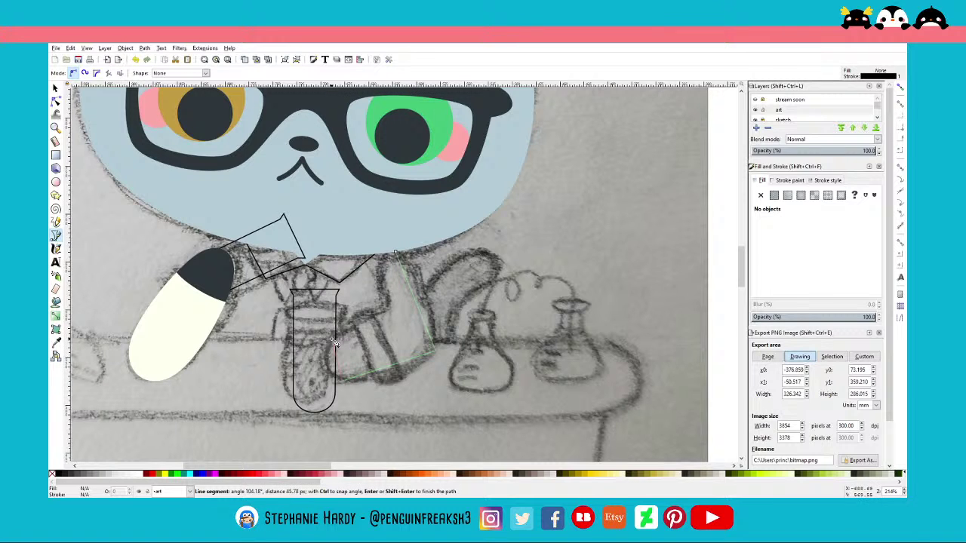
{"action": "left_click", "coordinate": [387, 309]}
{"action": "left_click", "coordinate": [395, 252]}
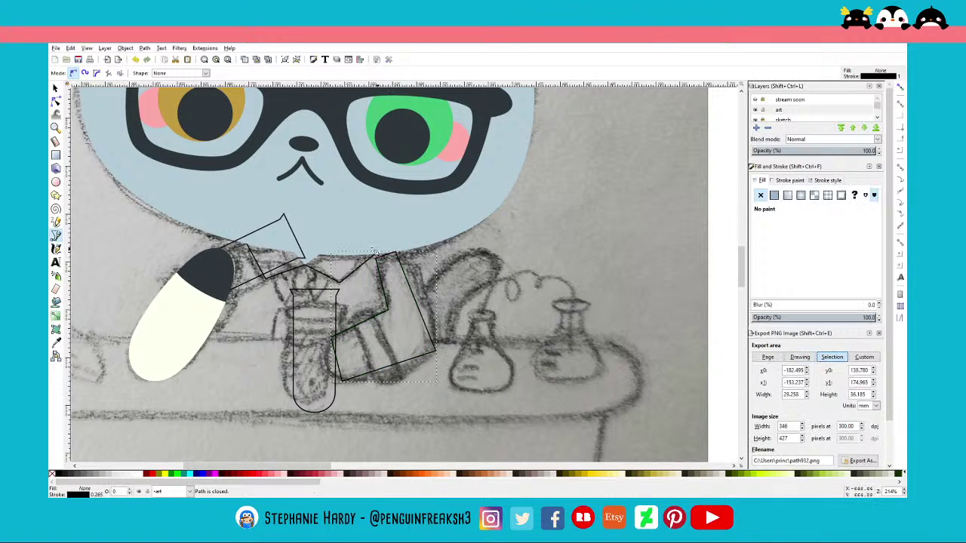
Make the outline's nodes smooth, then round the shoulder and bulge the arm's right side
{"action": "left_click", "coordinate": [55, 101]}
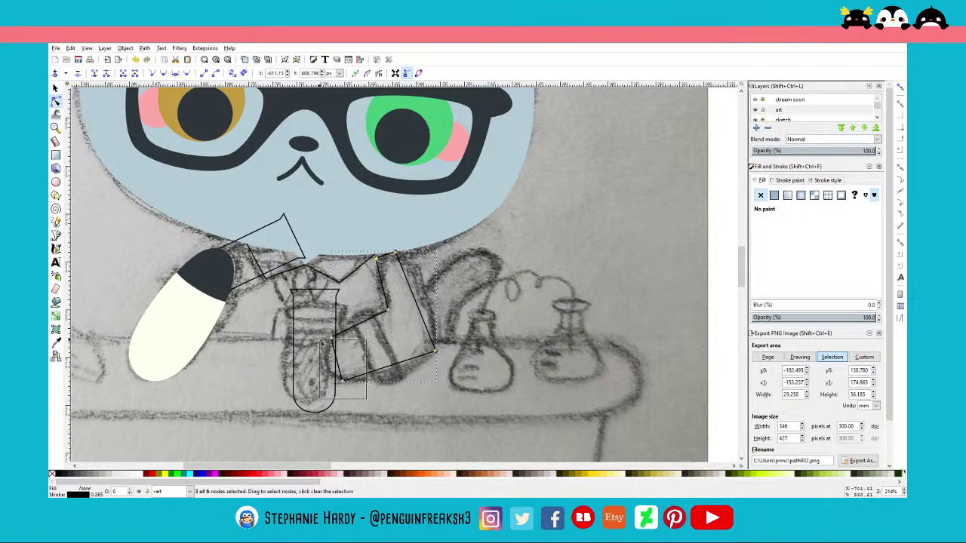
{"action": "left_click_drag", "start_coordinate": [445, 396], "coordinate": [325, 255]}
{"action": "left_click", "coordinate": [175, 73]}
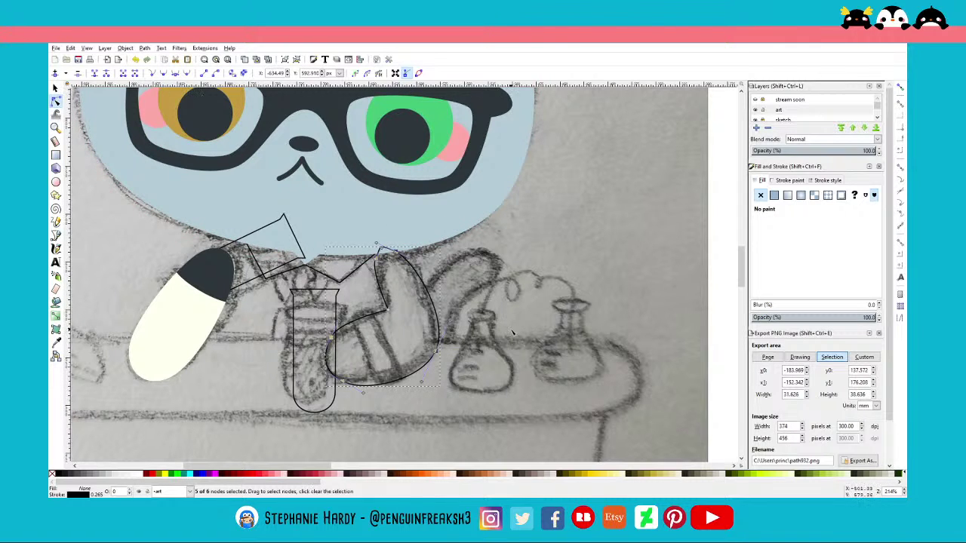
{"action": "scroll", "coordinate": [477, 317], "scroll_direction": "up", "scroll_amount": 2, "text": "ctrl"}
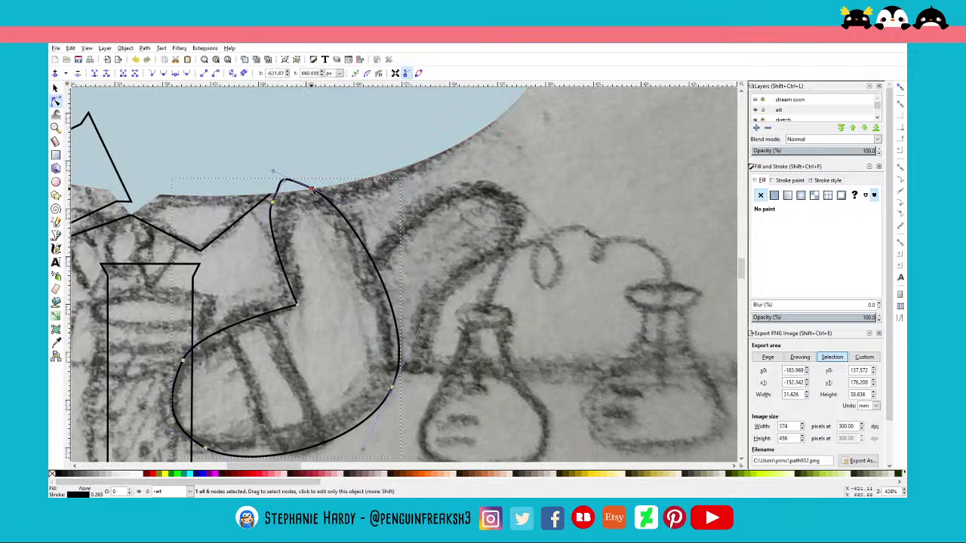
{"action": "left_click_drag", "start_coordinate": [311, 189], "coordinate": [332, 189]}
{"action": "mouse_move", "coordinate": [304, 181]}
{"action": "left_mouse_down"}
{"action": "mouse_move", "coordinate": [294, 173]}
{"action": "mouse_move", "coordinate": [338, 194]}
{"action": "left_mouse_up"}
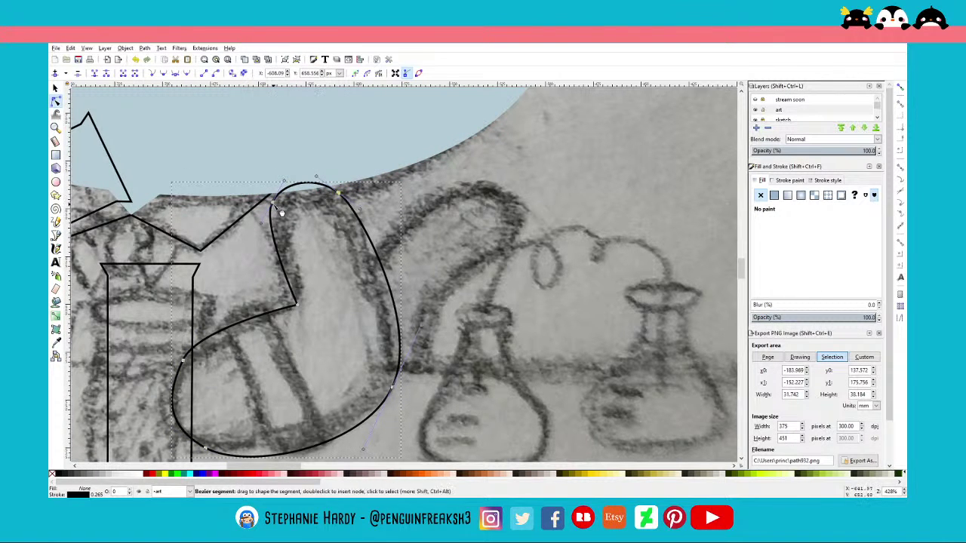
{"action": "left_click_drag", "start_coordinate": [280, 212], "coordinate": [273, 181]}
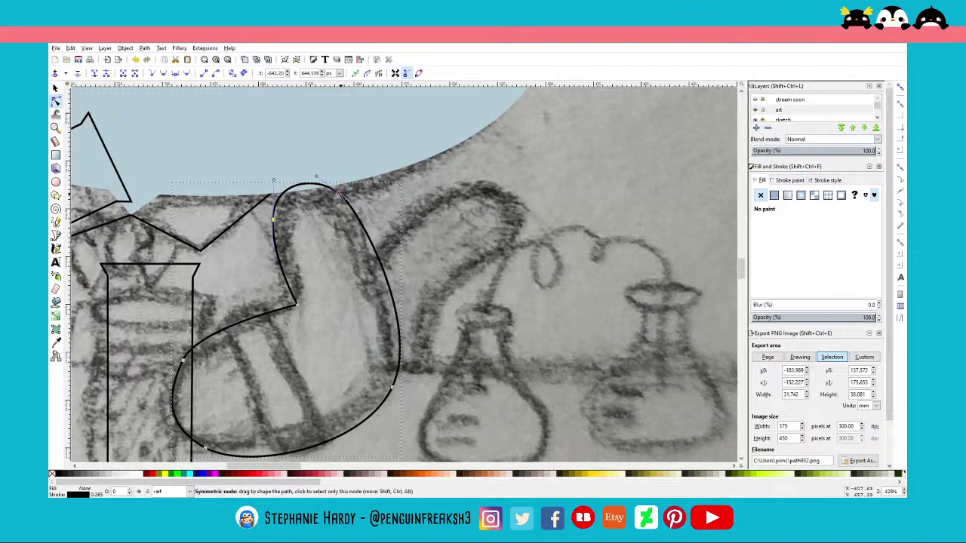
{"action": "left_click_drag", "start_coordinate": [348, 201], "coordinate": [377, 217]}
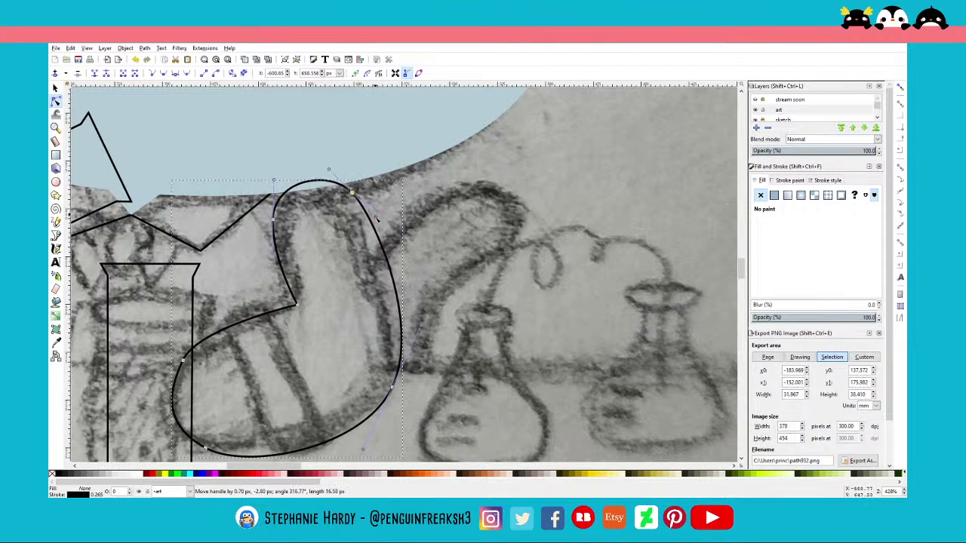
Refine the arm's right side, lower curves and inner points to match the sketch
{"action": "scroll", "coordinate": [325, 340], "scroll_direction": "up", "scroll_amount": 1}
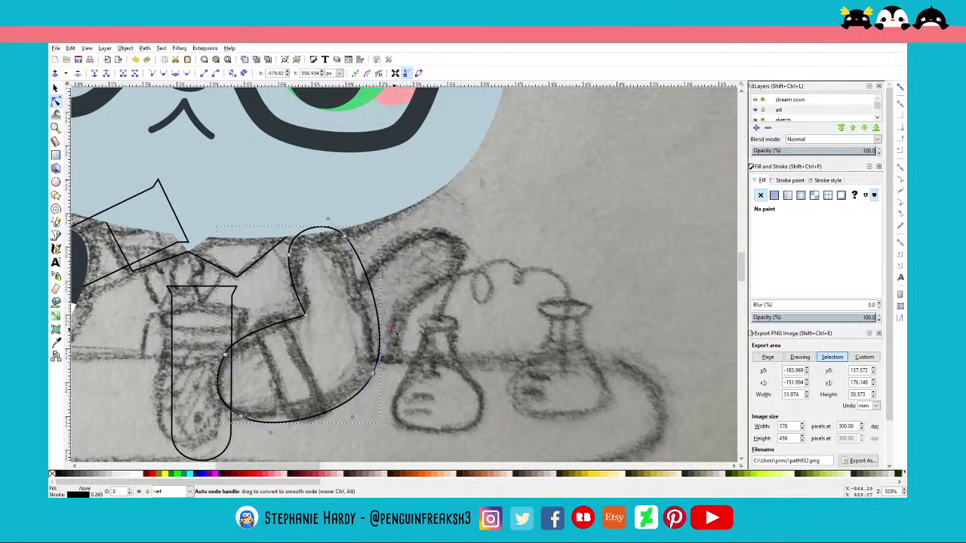
{"action": "left_click_drag", "start_coordinate": [393, 329], "coordinate": [363, 389]}
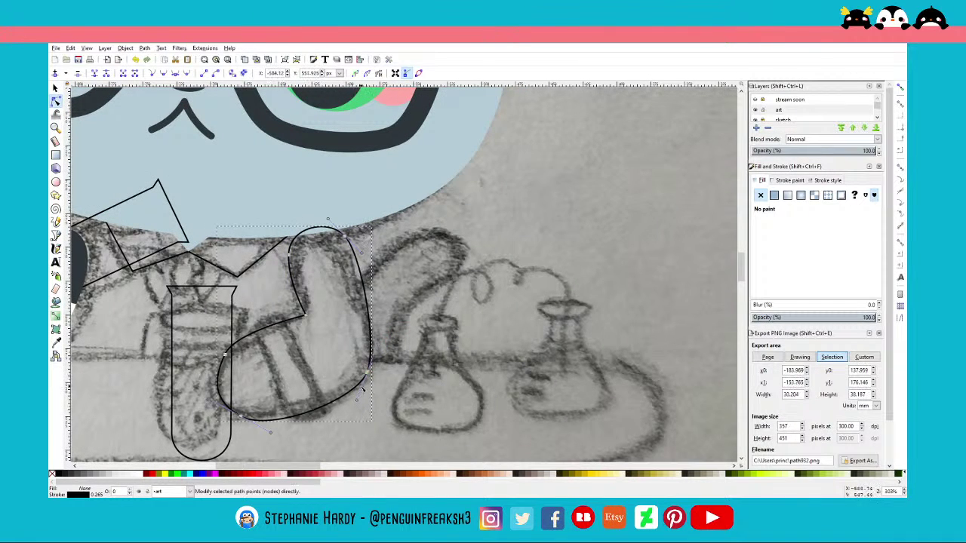
{"action": "scroll", "coordinate": [310, 396], "scroll_direction": "down", "scroll_amount": 2}
{"action": "scroll", "coordinate": [278, 351], "scroll_direction": "up", "scroll_amount": 1}
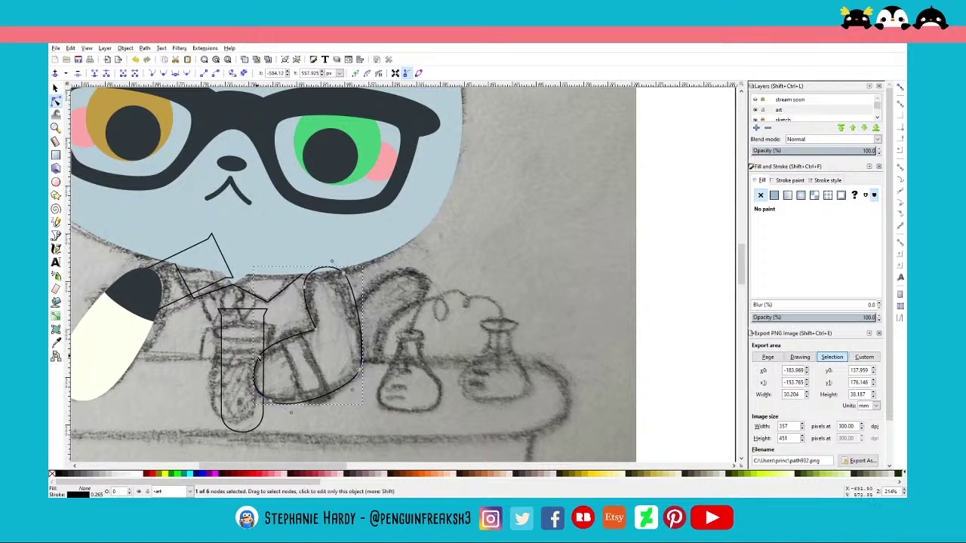
{"action": "left_click_drag", "start_coordinate": [278, 352], "coordinate": [279, 349]}
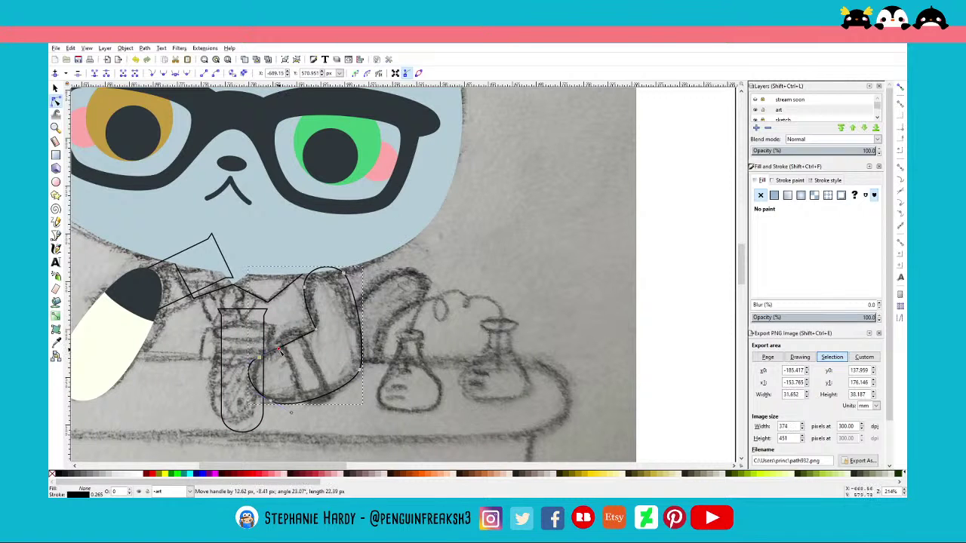
{"action": "mouse_move", "coordinate": [292, 414]}
{"action": "left_mouse_down"}
{"action": "mouse_move", "coordinate": [298, 403]}
{"action": "mouse_move", "coordinate": [274, 403]}
{"action": "left_mouse_up"}
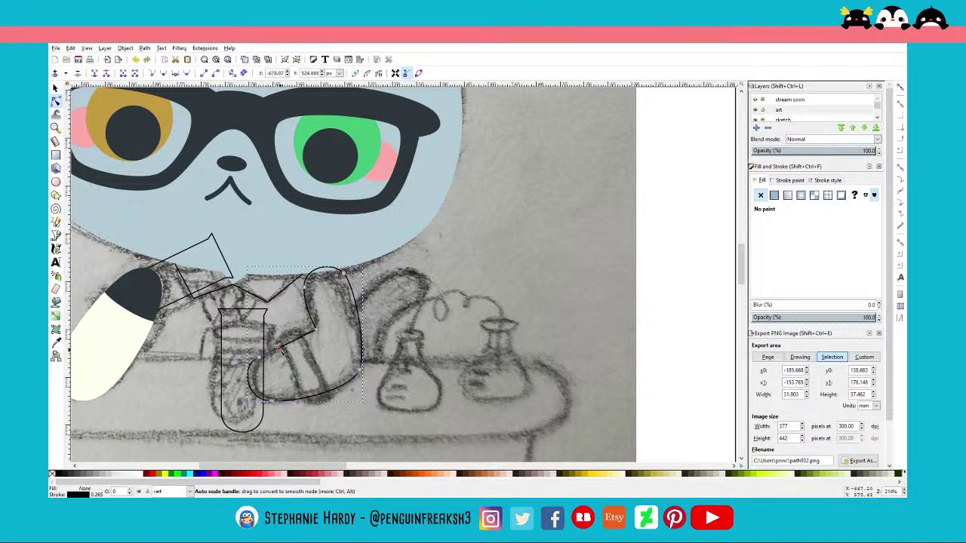
{"action": "left_click_drag", "start_coordinate": [278, 349], "coordinate": [276, 344]}
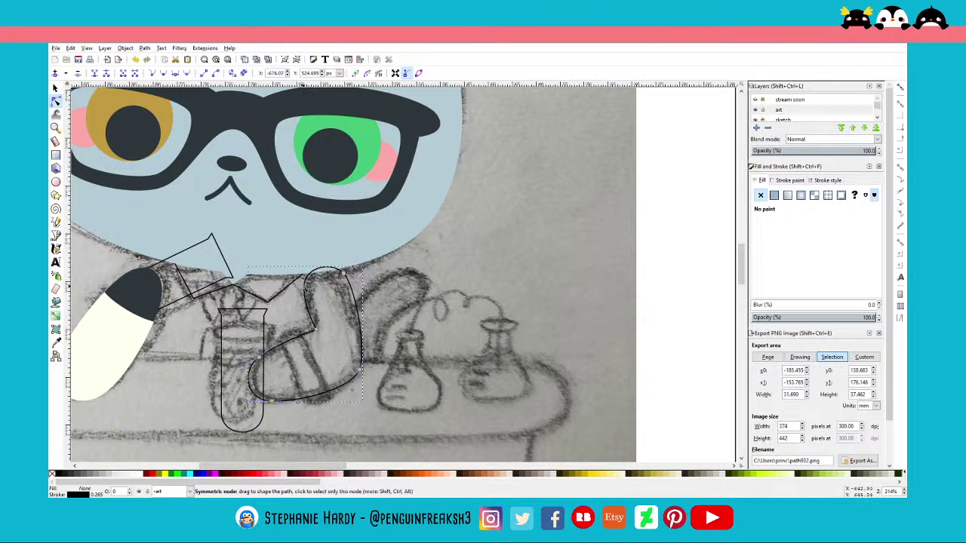
{"action": "left_click_drag", "start_coordinate": [315, 332], "coordinate": [308, 334]}
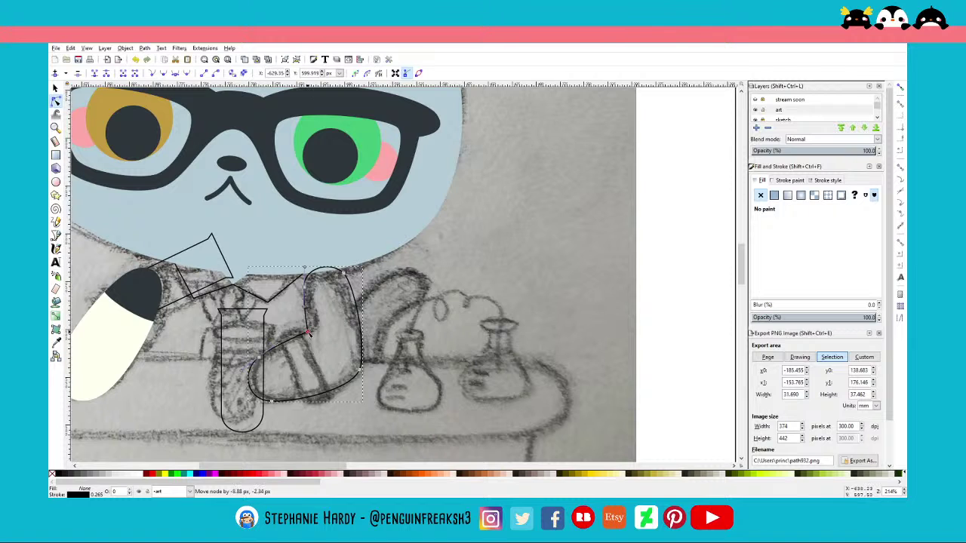
{"action": "mouse_move", "coordinate": [304, 266]}
{"action": "left_mouse_down"}
{"action": "mouse_move", "coordinate": [344, 273]}
{"action": "mouse_move", "coordinate": [330, 267]}
{"action": "left_mouse_up"}
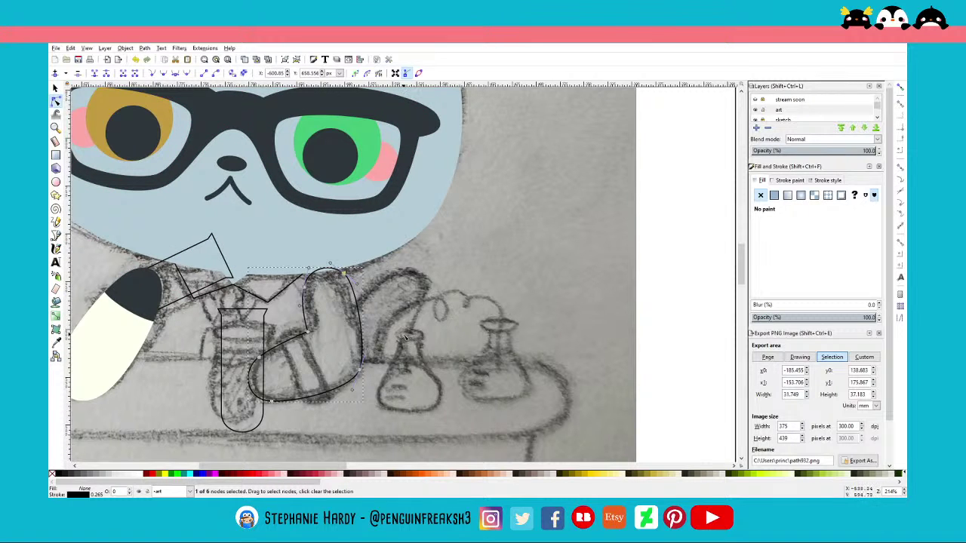
{"action": "left_click", "coordinate": [54, 88]}
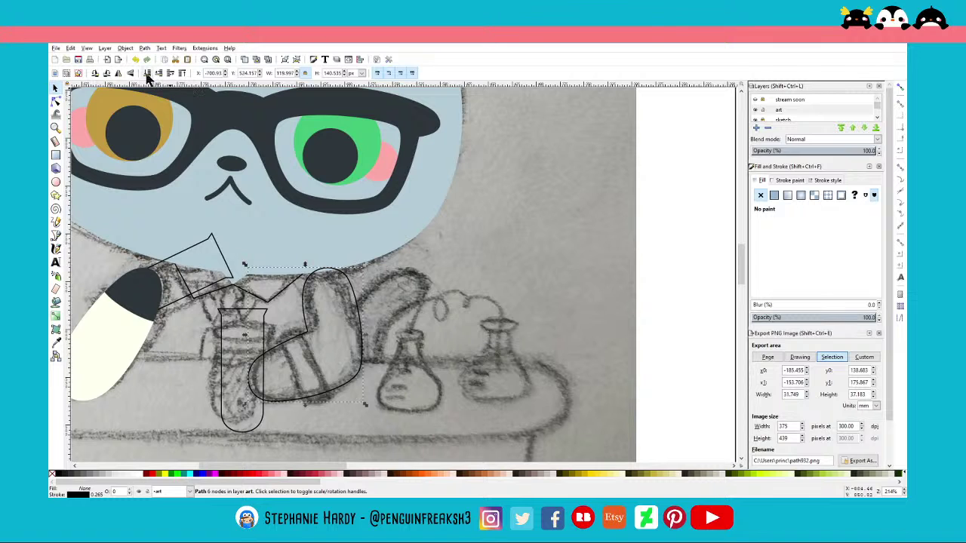
{"action": "left_click", "coordinate": [408, 356]}
Fill the right-hand arm with dark grey 2d363c
{"action": "scroll", "coordinate": [399, 344], "scroll_direction": "down", "scroll_amount": 1, "text": "ctrl"}
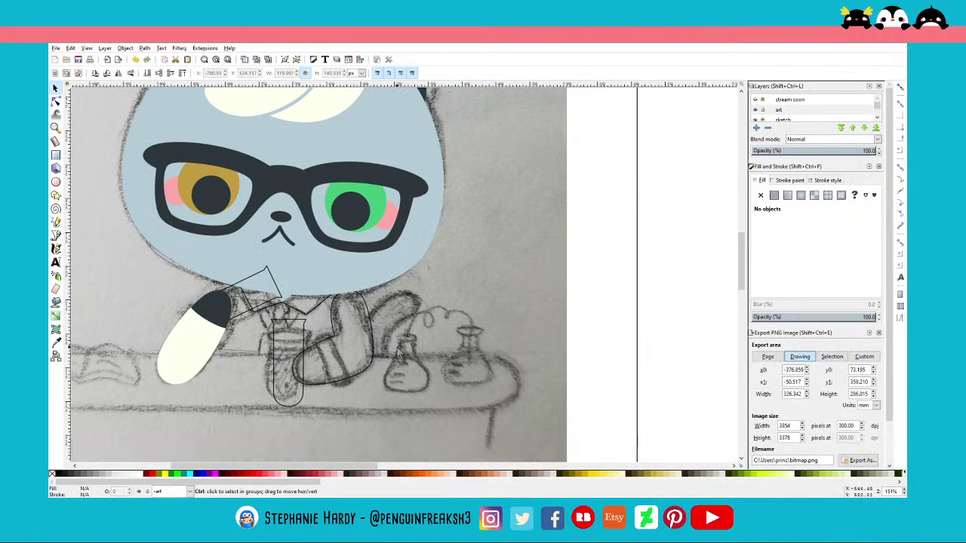
{"action": "left_click", "coordinate": [341, 385]}
{"action": "left_click", "coordinate": [774, 195]}
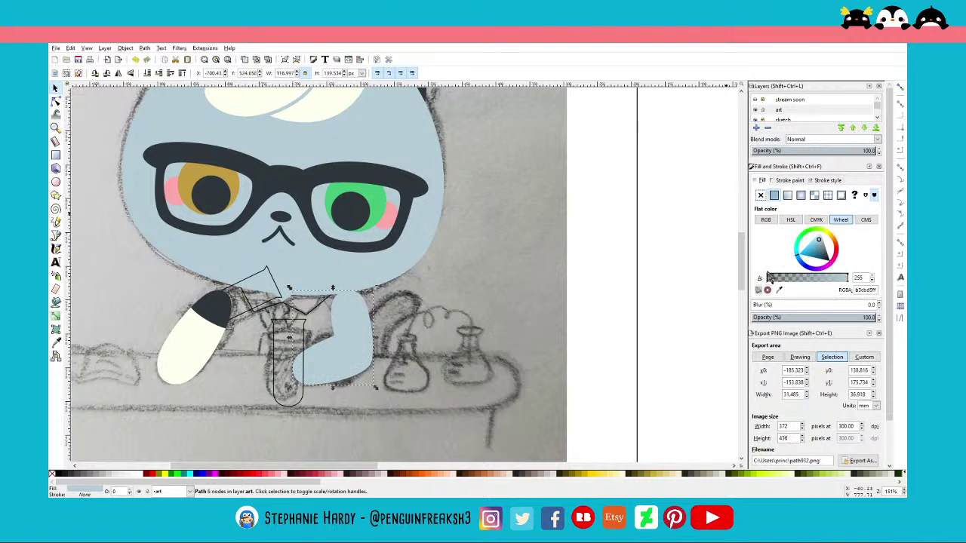
{"action": "left_click", "coordinate": [778, 289]}
{"action": "left_click", "coordinate": [216, 317]}
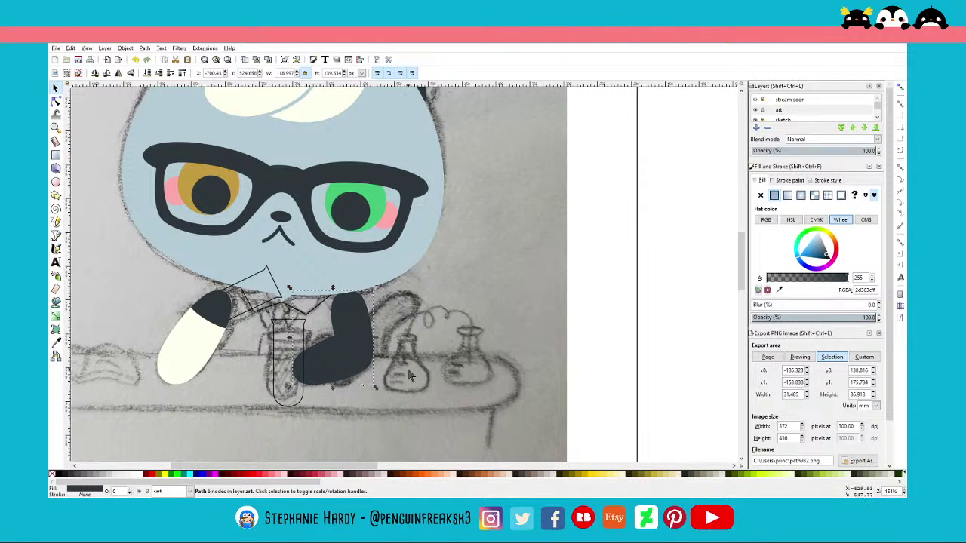
Draw a closed four-corner sleeve outline over the dark arm with the Bezier tool
{"action": "left_click", "coordinate": [55, 236]}
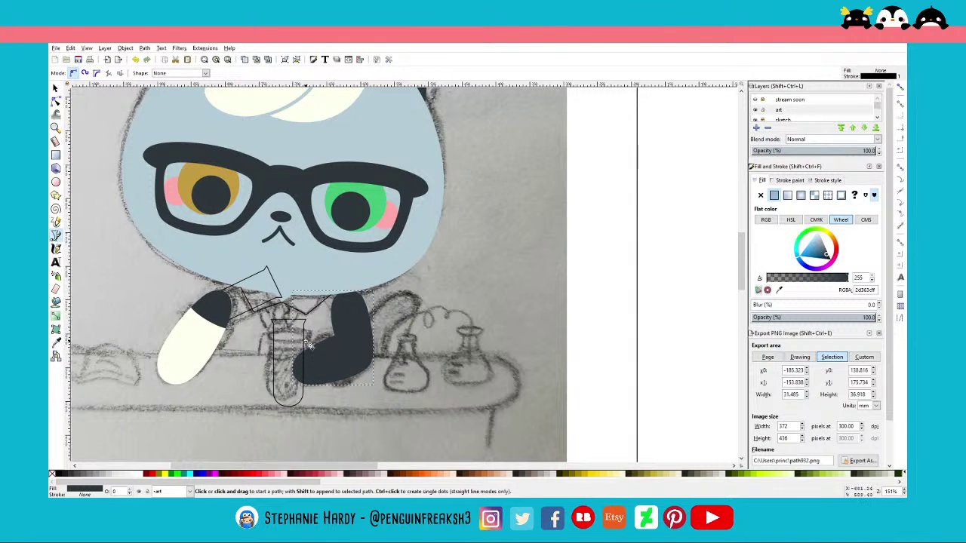
{"action": "left_click", "coordinate": [57, 103]}
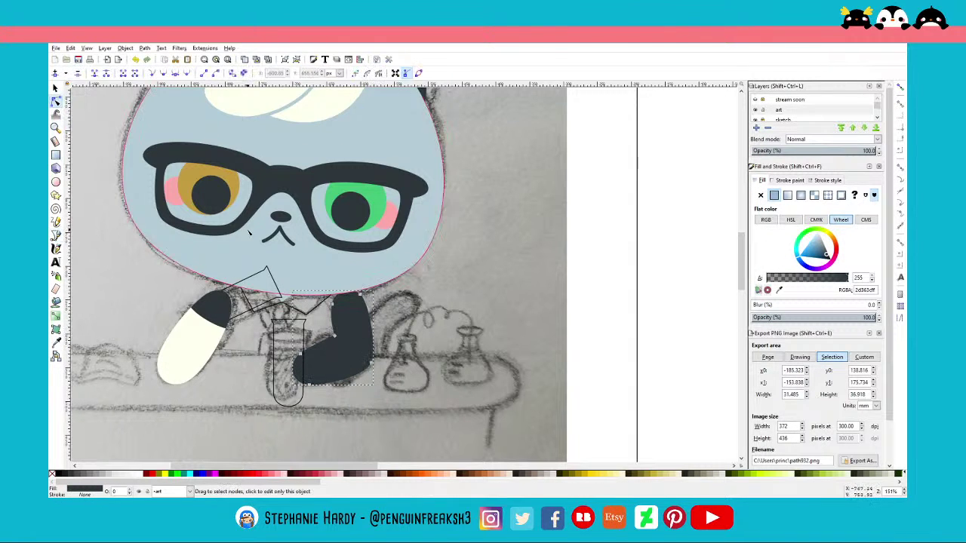
{"action": "left_click", "coordinate": [57, 239]}
{"action": "left_click", "coordinate": [323, 285]}
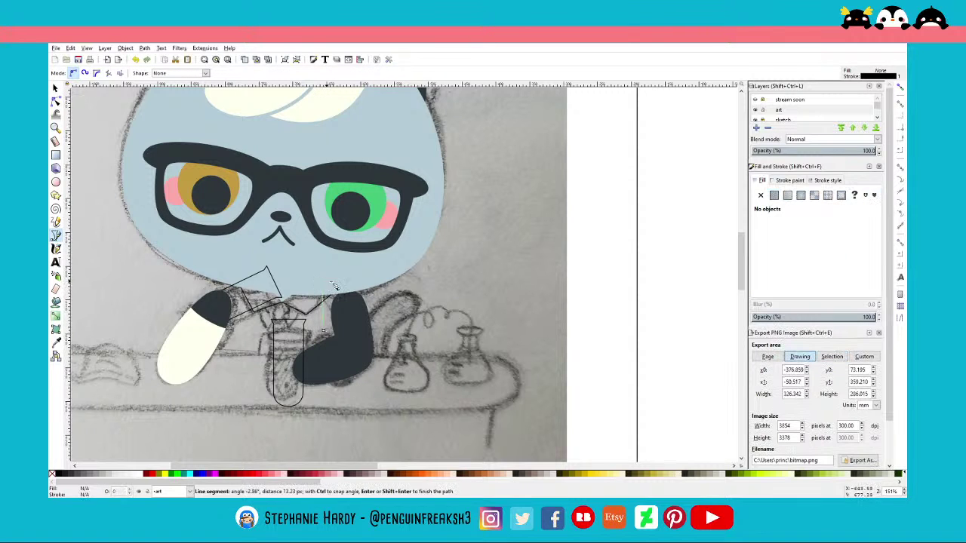
{"action": "left_click", "coordinate": [375, 288]}
{"action": "left_click", "coordinate": [387, 369]}
{"action": "left_click", "coordinate": [333, 383]}
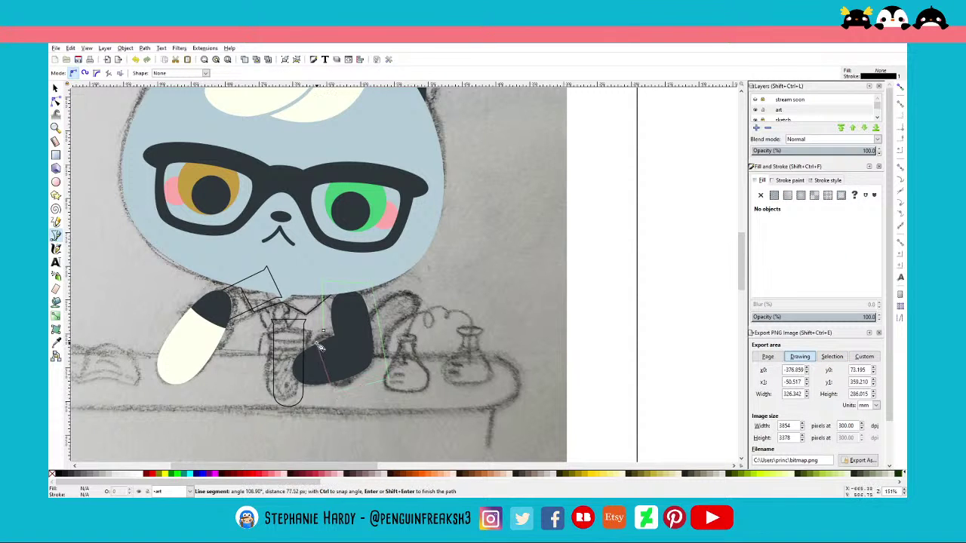
{"action": "left_click", "coordinate": [325, 332]}
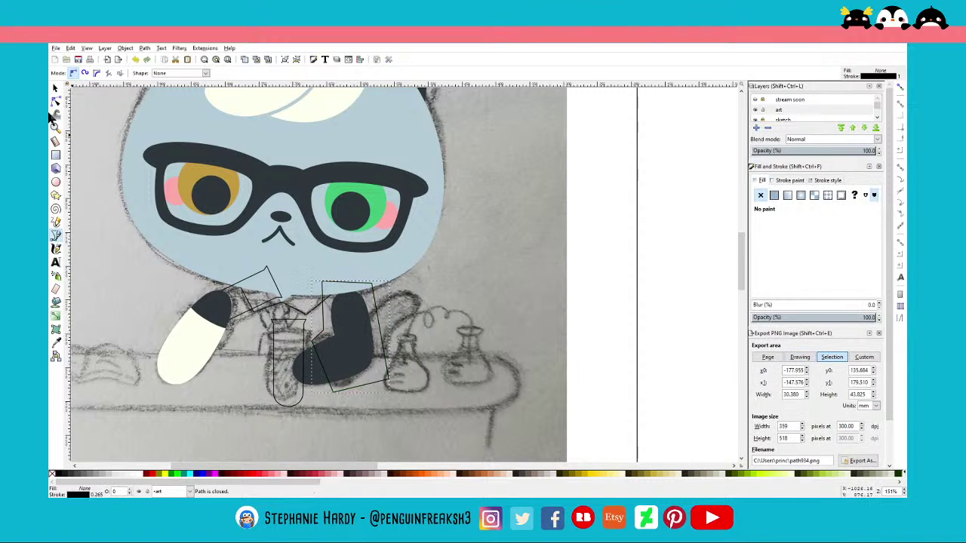
{"action": "left_click", "coordinate": [55, 101]}
Curve the sleeve outline's lower edge along the paw
{"action": "scroll", "coordinate": [354, 384], "scroll_direction": "up", "scroll_amount": 2, "text": "ctrl"}
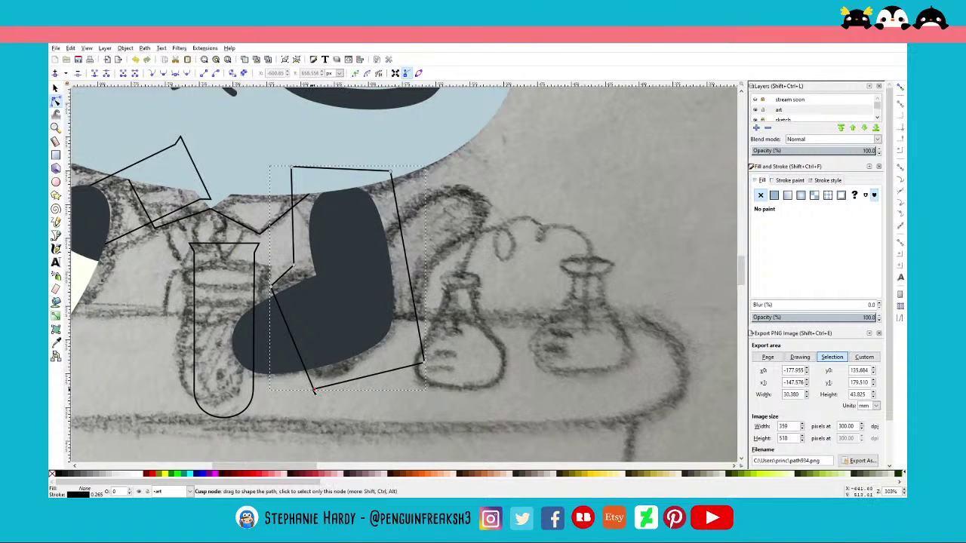
{"action": "left_click_drag", "start_coordinate": [313, 389], "coordinate": [290, 386]}
{"action": "left_click_drag", "start_coordinate": [286, 333], "coordinate": [288, 332]}
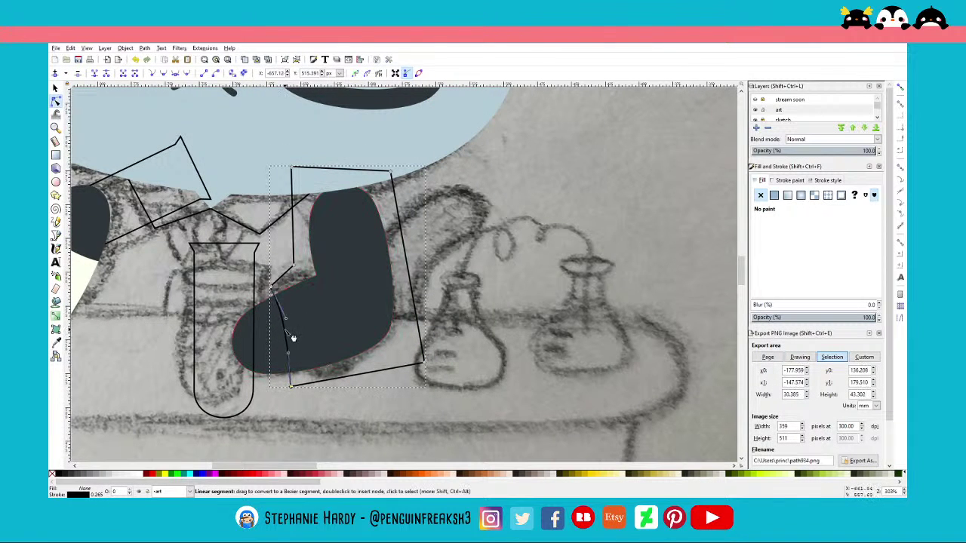
{"action": "left_click_drag", "start_coordinate": [285, 387], "coordinate": [283, 385]}
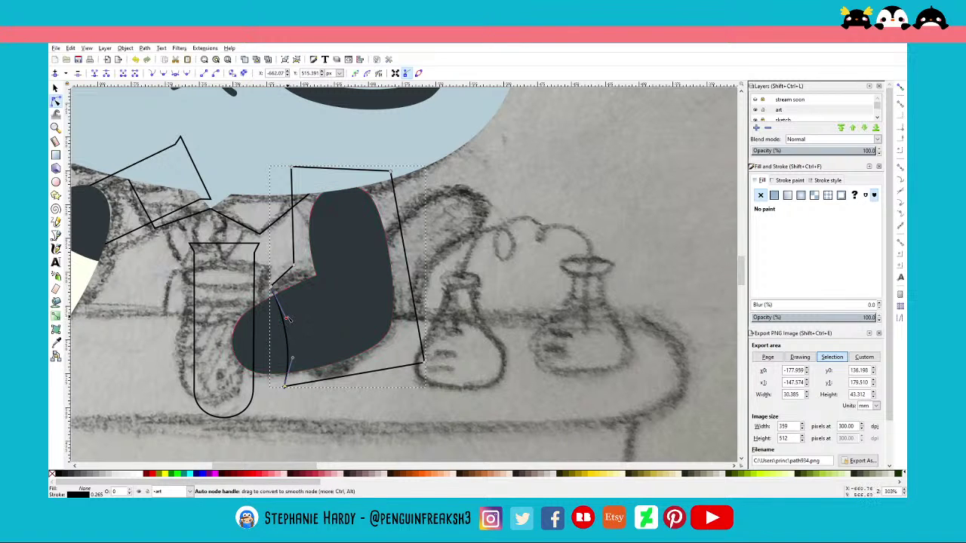
{"action": "scroll", "coordinate": [345, 347], "scroll_direction": "down", "scroll_amount": 1, "text": "ctrl"}
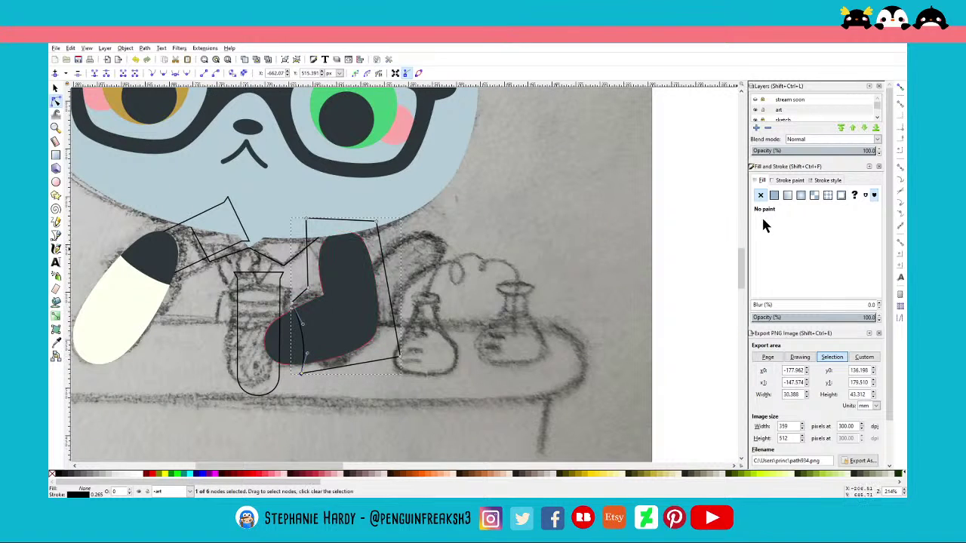
Fill the new outline with the cream colour picked from the left sleeve
{"action": "left_click", "coordinate": [773, 195]}
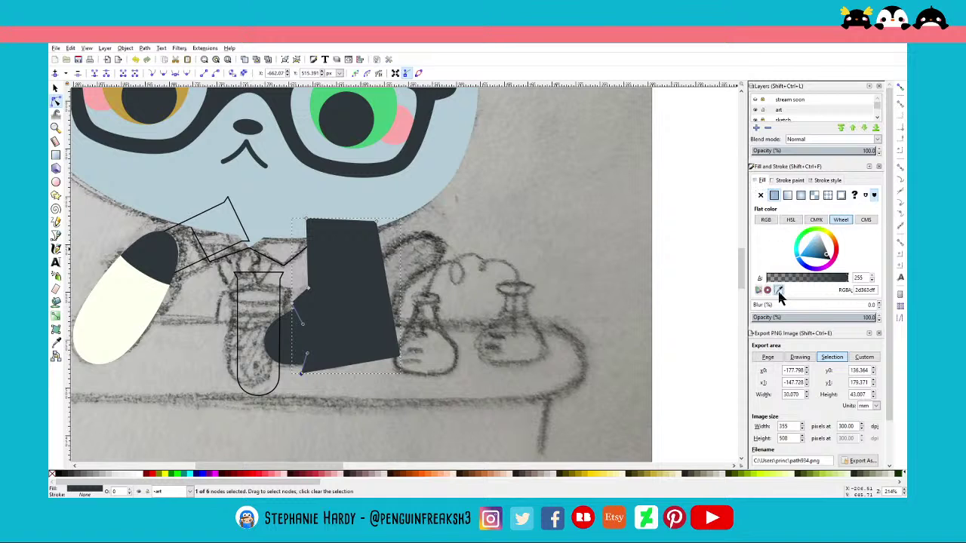
{"action": "left_click", "coordinate": [779, 290]}
{"action": "left_click", "coordinate": [134, 308]}
Intersect the cream shape with the dark arm to form the sleeve, then adjust its stacking order
{"action": "left_click", "coordinate": [56, 89]}
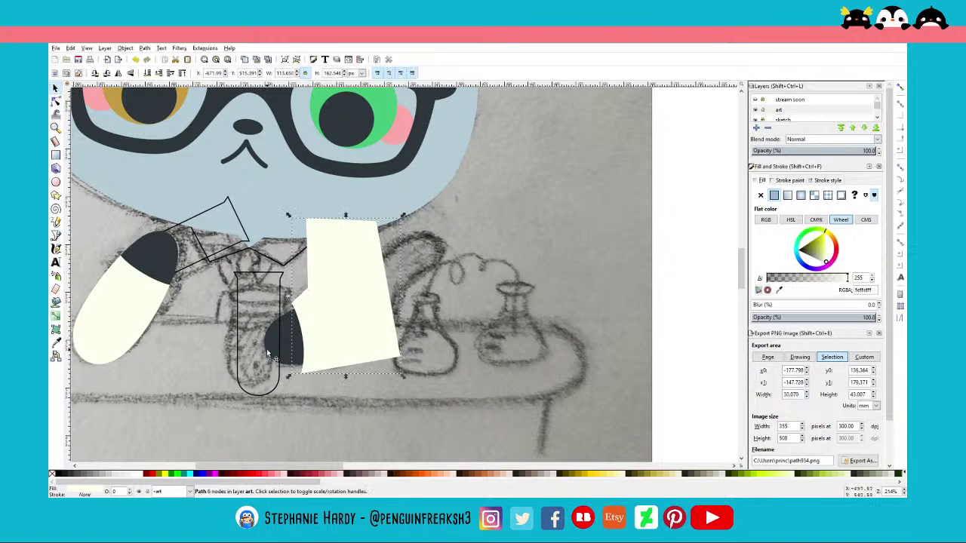
{"action": "left_click", "coordinate": [289, 361]}
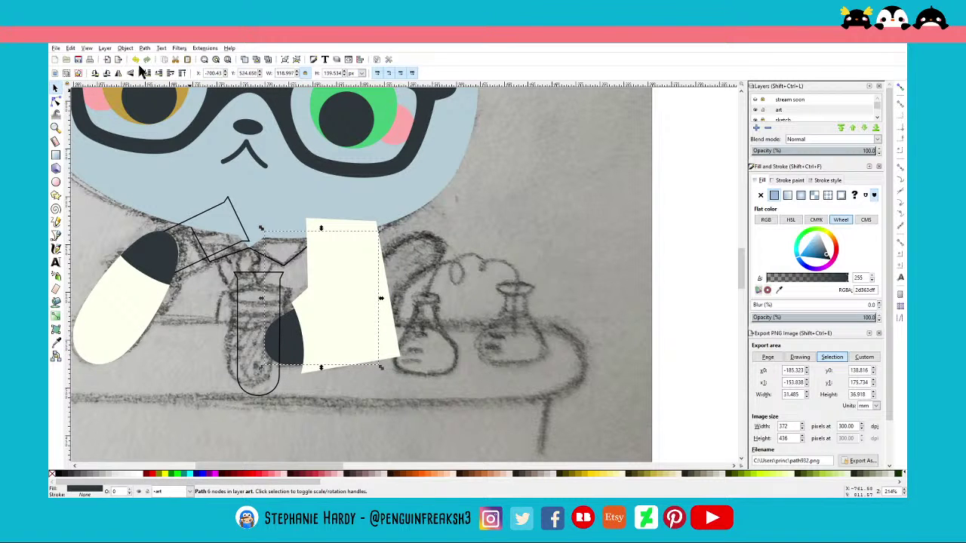
{"action": "left_click", "coordinate": [245, 60]}
{"action": "left_click", "coordinate": [366, 235], "text": "shift"}
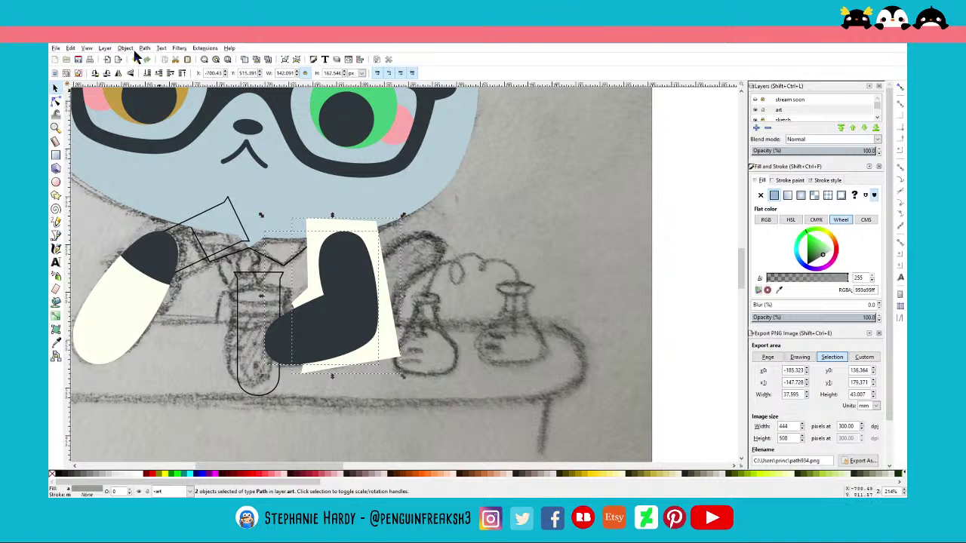
{"action": "key", "text": "ctrl+asterisk"}
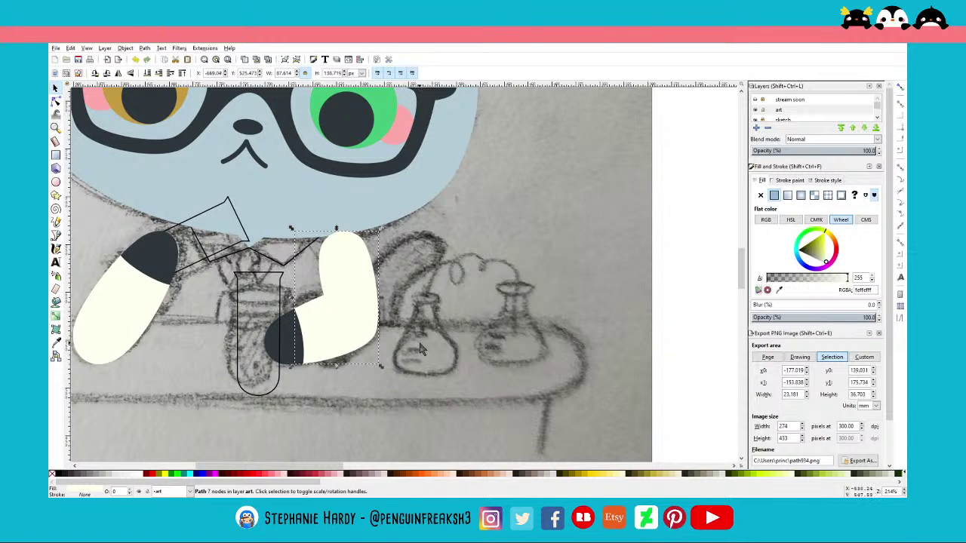
{"action": "scroll", "coordinate": [361, 316], "scroll_direction": "down", "scroll_amount": 1}
{"action": "scroll", "coordinate": [361, 317], "scroll_direction": "down", "scroll_amount": 1, "text": "ctrl"}
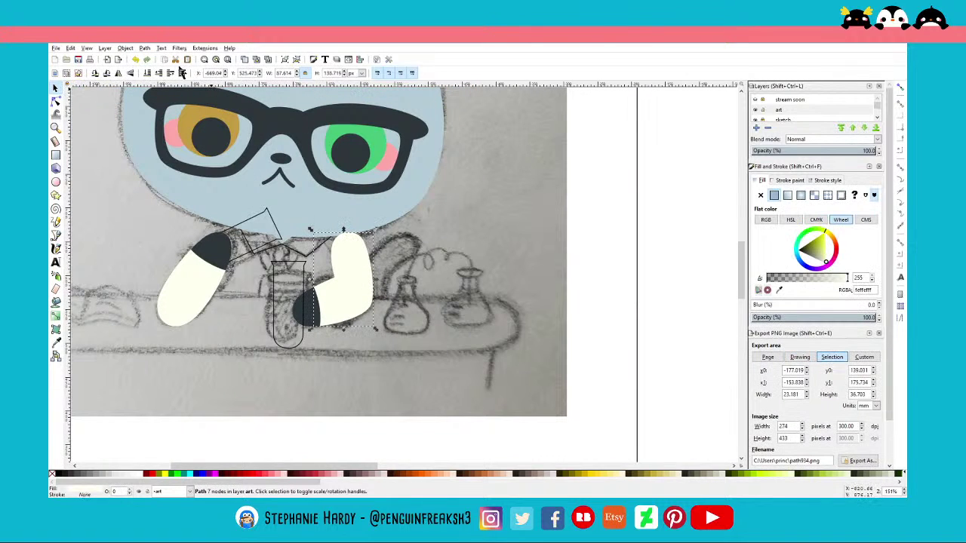
{"action": "left_click", "coordinate": [147, 73]}
Deselect everything and save the drawing with Ctrl+S
{"action": "key", "text": "Escape"}
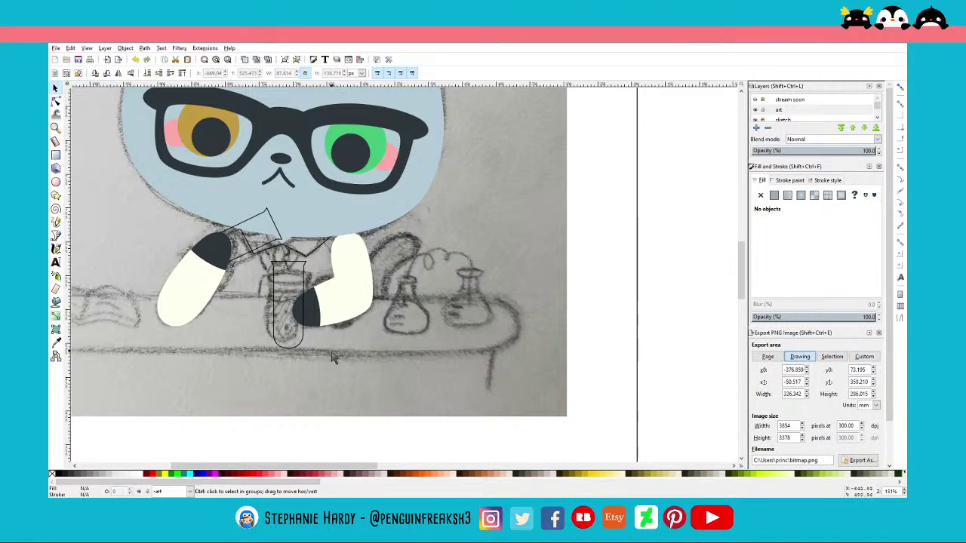
{"action": "scroll", "coordinate": [329, 354], "scroll_direction": "down", "scroll_amount": 2, "text": "ctrl"}
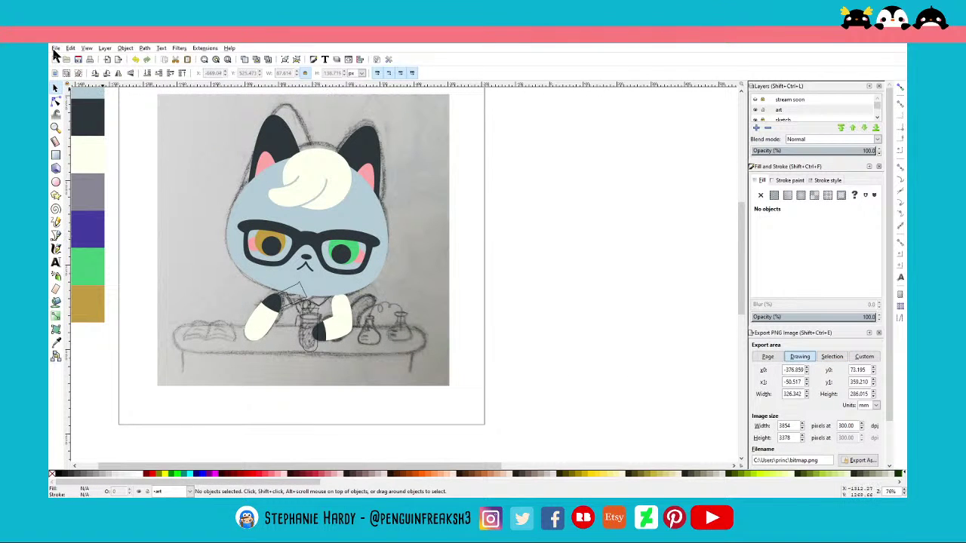
{"action": "key", "text": "ctrl+s"}
Zoom around to inspect both sleeved arms and the test-tube outline
{"action": "scroll", "coordinate": [320, 317], "scroll_direction": "up", "scroll_amount": 2, "text": "ctrl"}
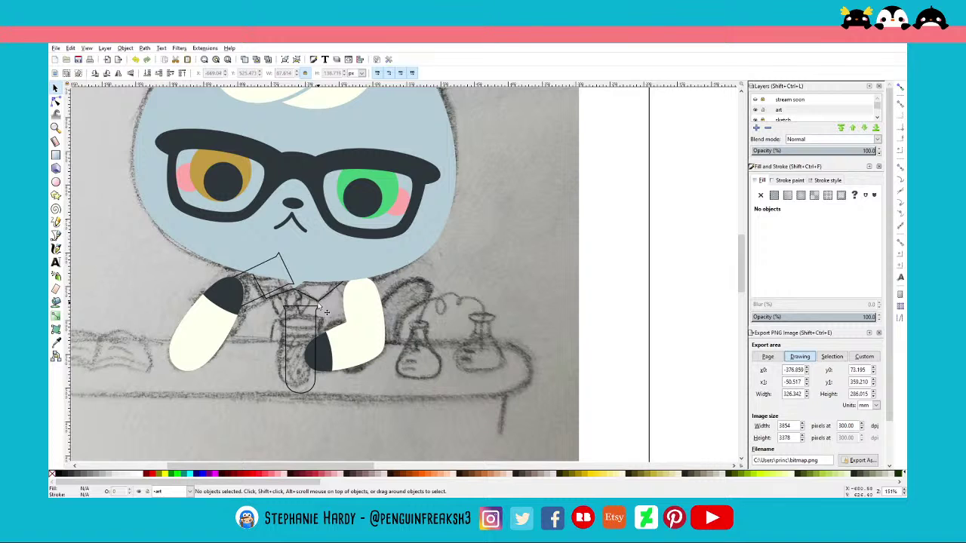
{"action": "scroll", "coordinate": [295, 365], "scroll_direction": "up", "scroll_amount": 1, "text": "ctrl"}
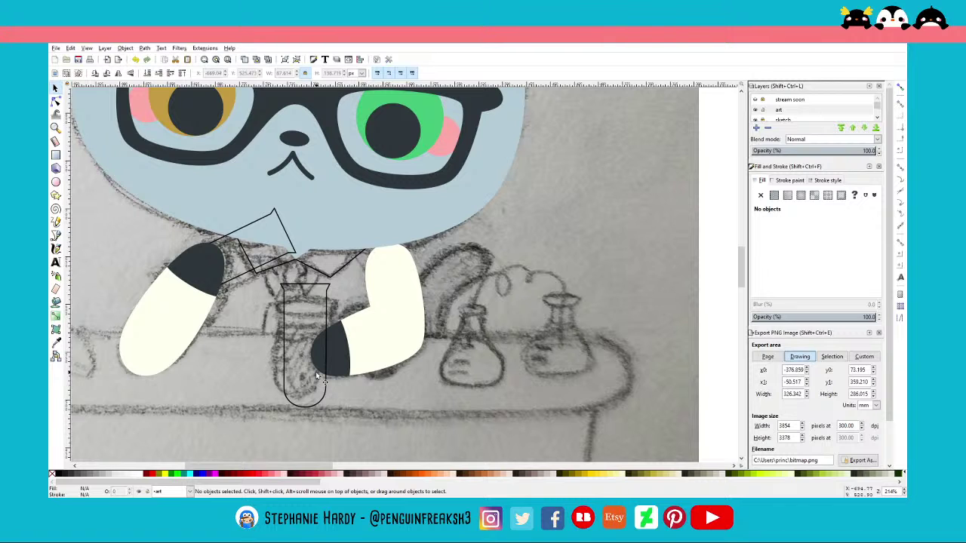
{"action": "left_click", "coordinate": [329, 305]}
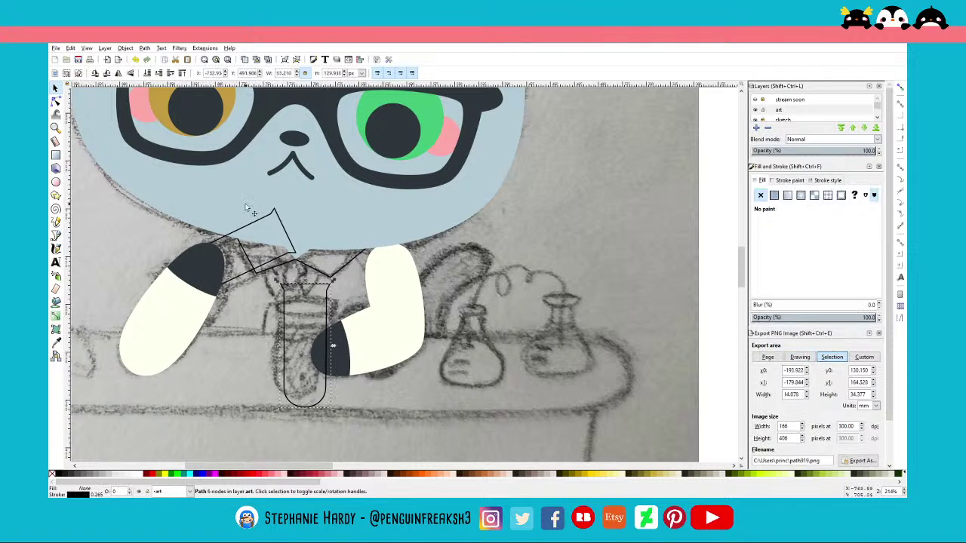
{"action": "key", "text": "Escape"}
{"action": "scroll", "coordinate": [289, 346], "scroll_direction": "down", "scroll_amount": 1, "text": "ctrl"}
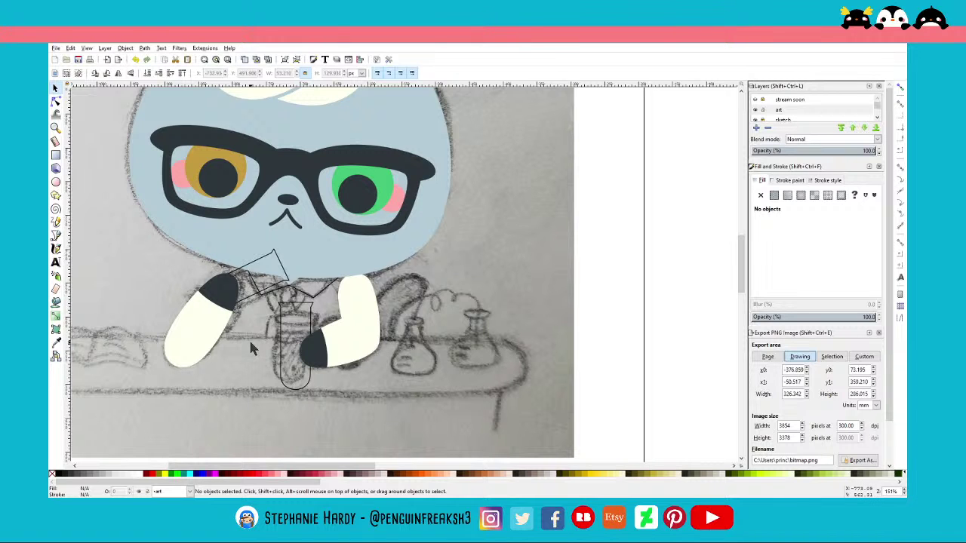
{"action": "scroll", "coordinate": [256, 338], "scroll_direction": "up", "scroll_amount": 1, "text": "ctrl"}
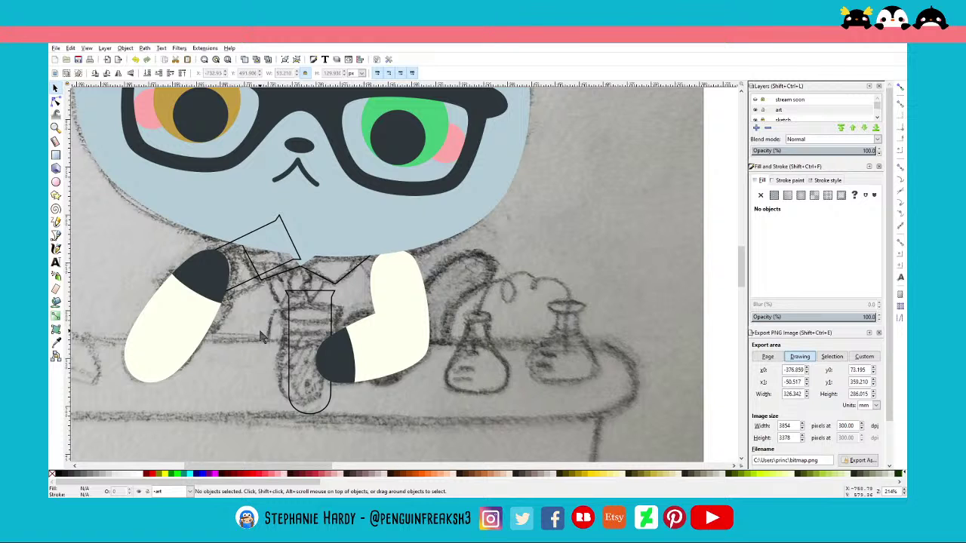
{"action": "scroll", "coordinate": [249, 402], "scroll_direction": "down", "scroll_amount": 3, "text": "ctrl"}
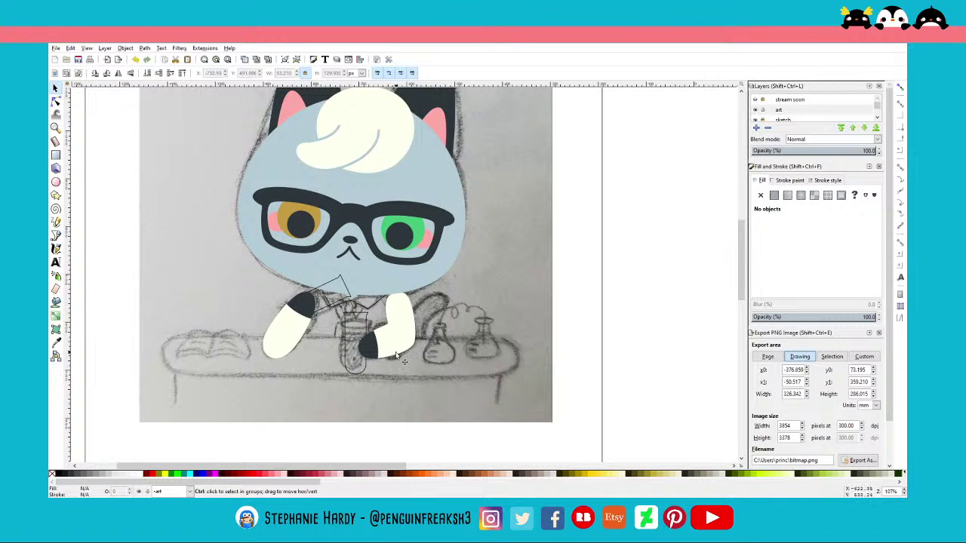
{"action": "scroll", "coordinate": [369, 332], "scroll_direction": "up", "scroll_amount": 3, "text": "ctrl"}
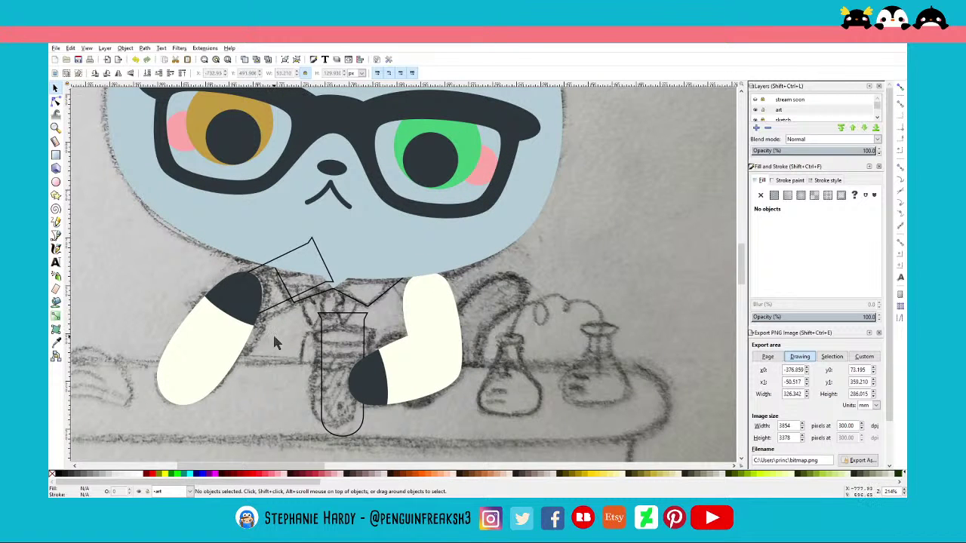
Place four outline corners: above the left paw, below both arms, and the right sleeve's top
{"action": "left_click", "coordinate": [55, 236]}
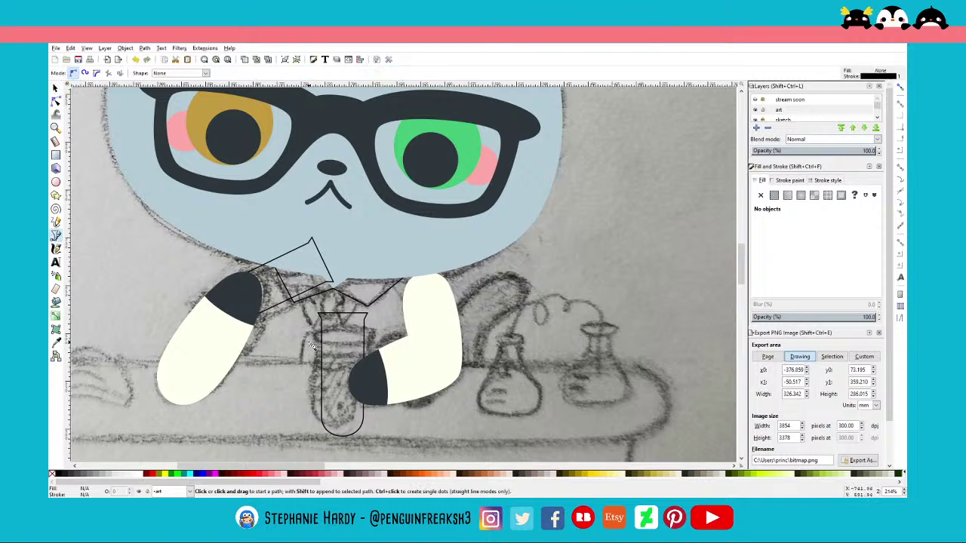
{"action": "scroll", "coordinate": [348, 323], "scroll_direction": "up", "scroll_amount": 1, "text": "ctrl"}
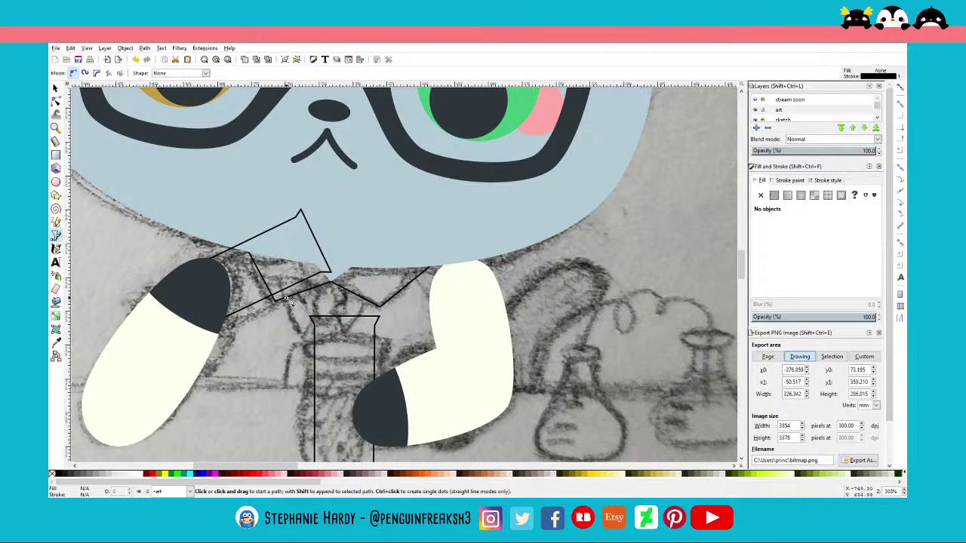
{"action": "left_click", "coordinate": [224, 242]}
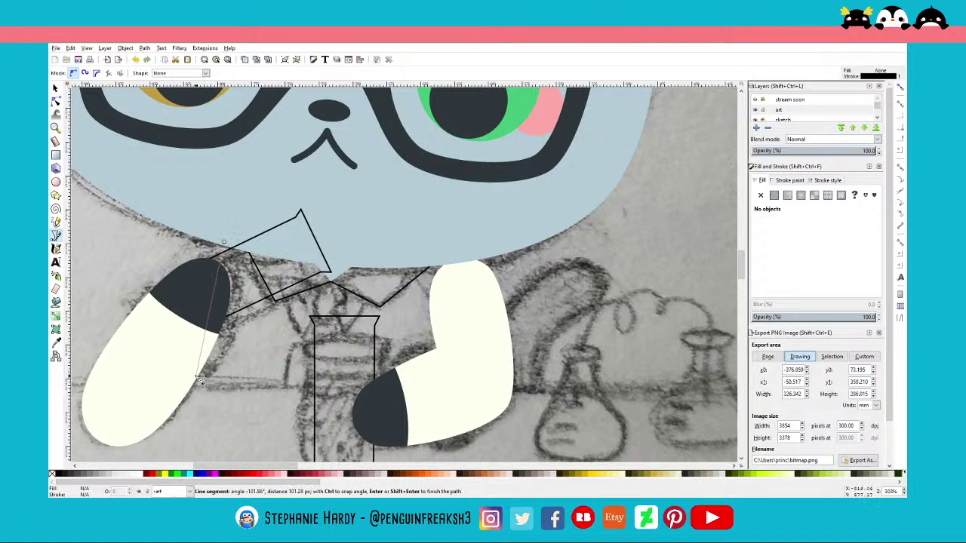
{"action": "left_click", "coordinate": [204, 398]}
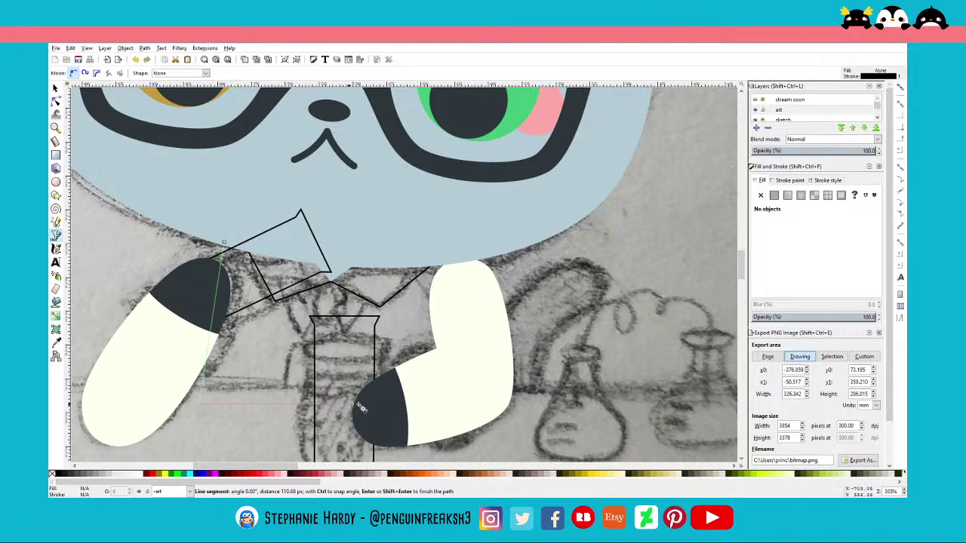
{"action": "left_click", "coordinate": [480, 393]}
{"action": "left_click", "coordinate": [459, 258]}
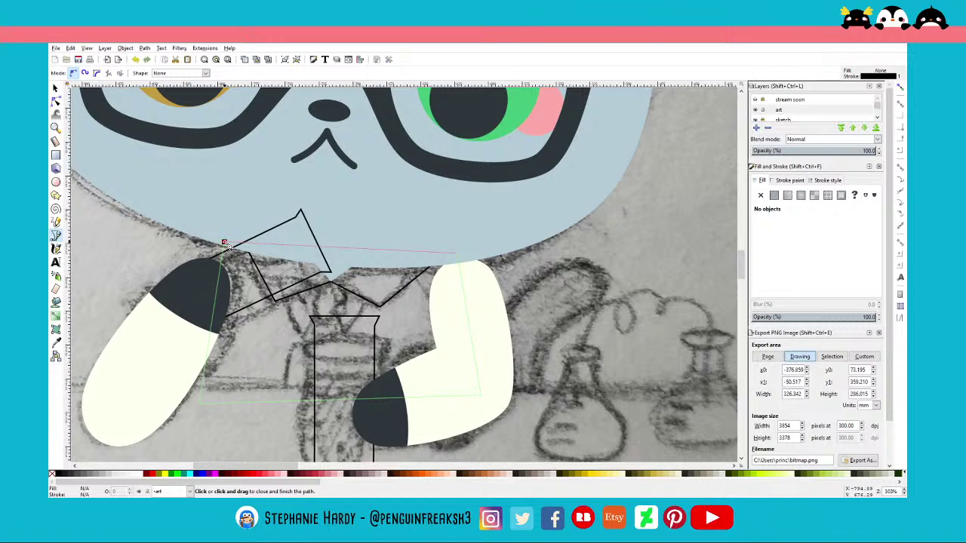
Add the last corner and close the shirt outline beneath the cat's chin
{"action": "left_click", "coordinate": [409, 261]}
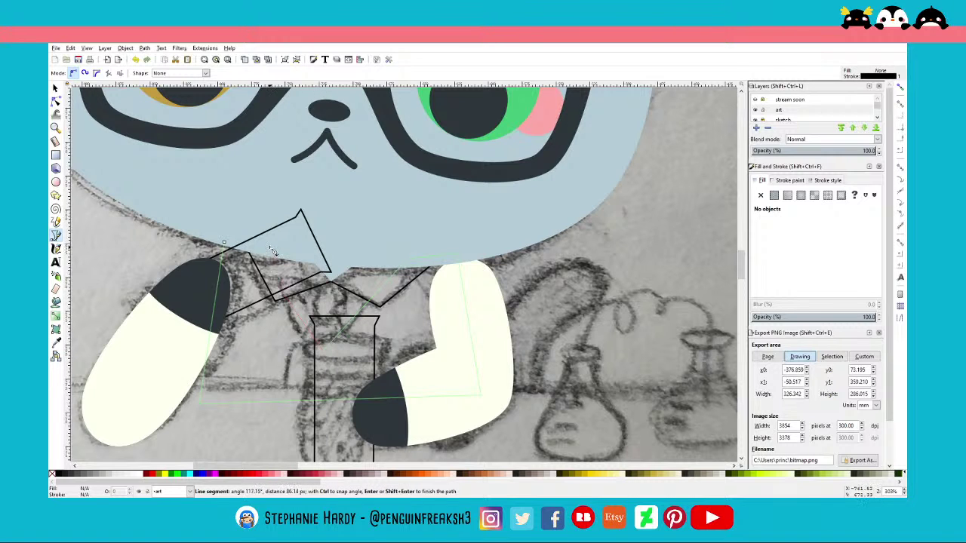
{"action": "left_click", "coordinate": [224, 243]}
{"action": "left_click", "coordinate": [55, 88]}
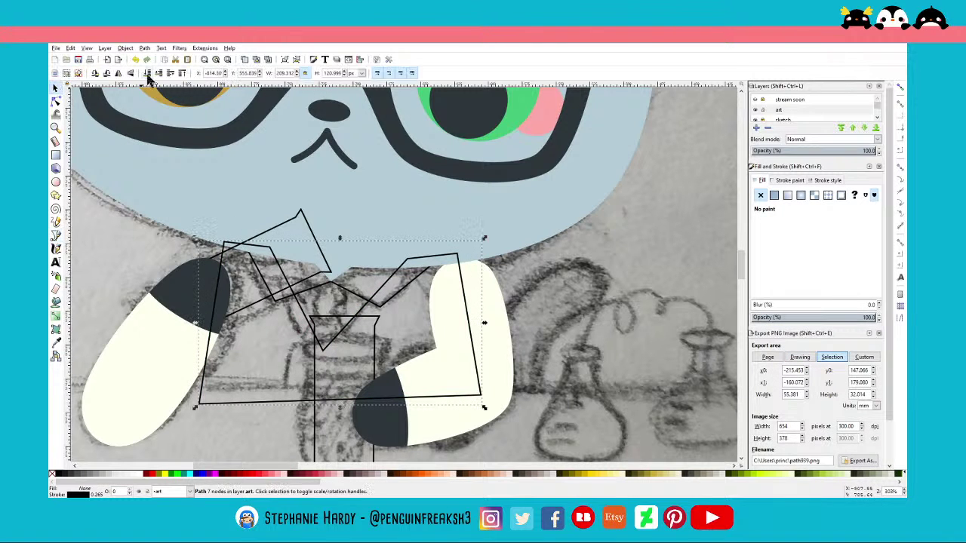
Give the shirt shape a flat fill sampled from the palette's grey swatch
{"action": "scroll", "coordinate": [453, 321], "scroll_direction": "down", "scroll_amount": 2}
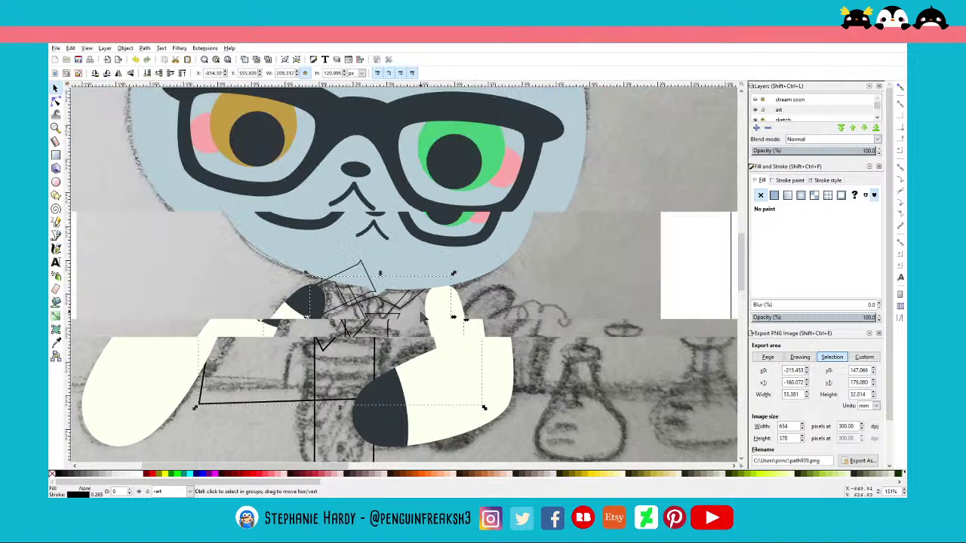
{"action": "left_click", "coordinate": [774, 195]}
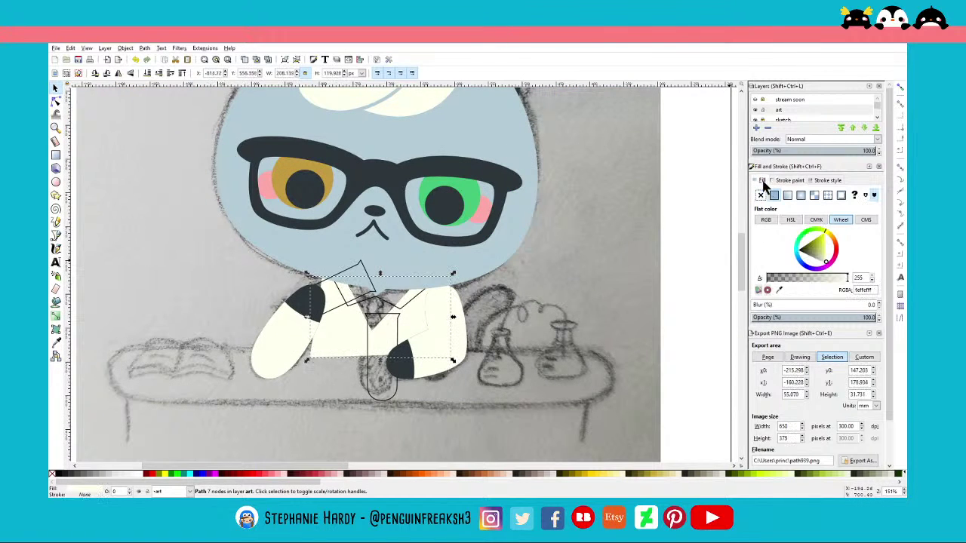
{"action": "scroll", "coordinate": [730, 319], "scroll_direction": "down", "scroll_amount": 1}
{"action": "left_click", "coordinate": [780, 292]}
{"action": "left_click", "coordinate": [141, 146]}
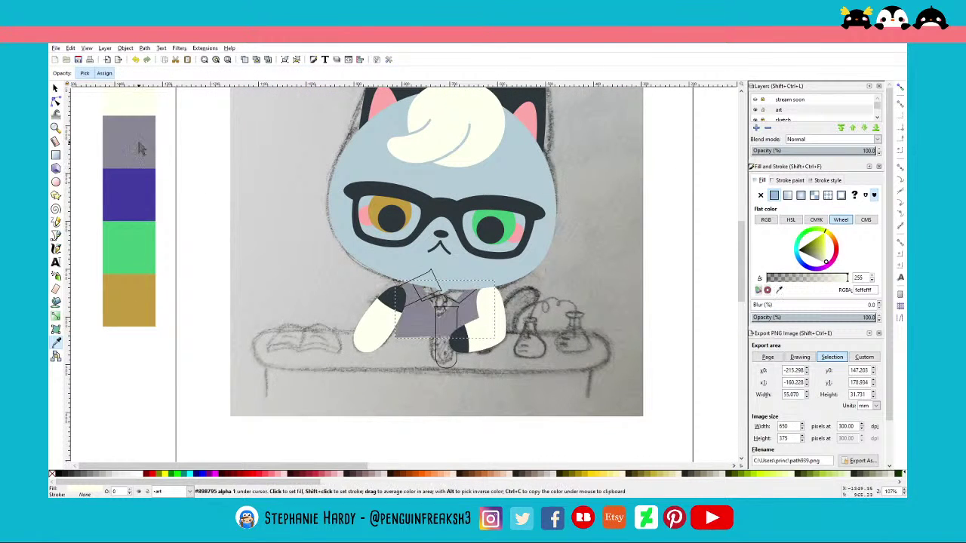
{"action": "scroll", "coordinate": [445, 325], "scroll_direction": "up", "scroll_amount": 3}
Fill the collar shape with the sleeves' cream using the Dropper
{"action": "key", "text": "n"}
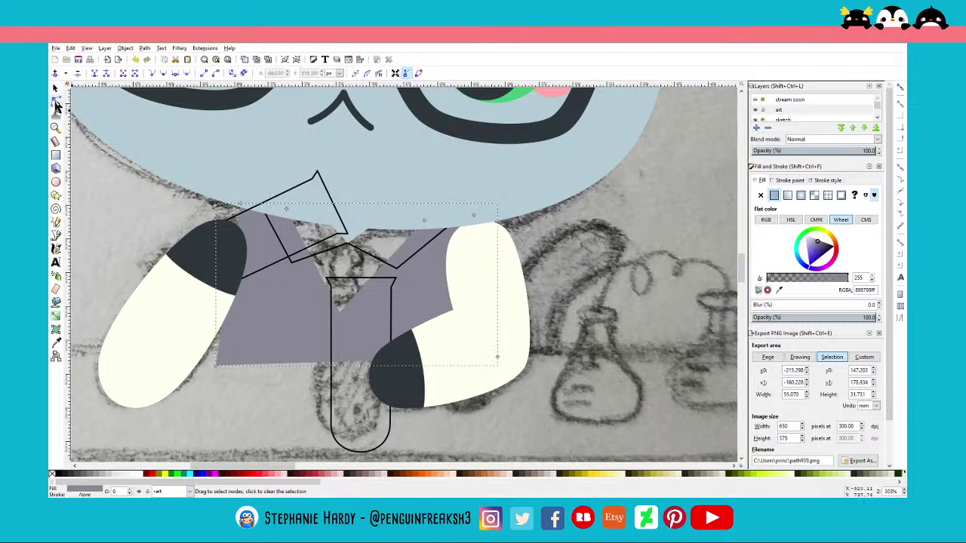
{"action": "scroll", "coordinate": [429, 295], "scroll_direction": "up", "scroll_amount": 2}
{"action": "scroll", "coordinate": [430, 294], "scroll_direction": "down", "scroll_amount": 2}
{"action": "key", "text": "s"}
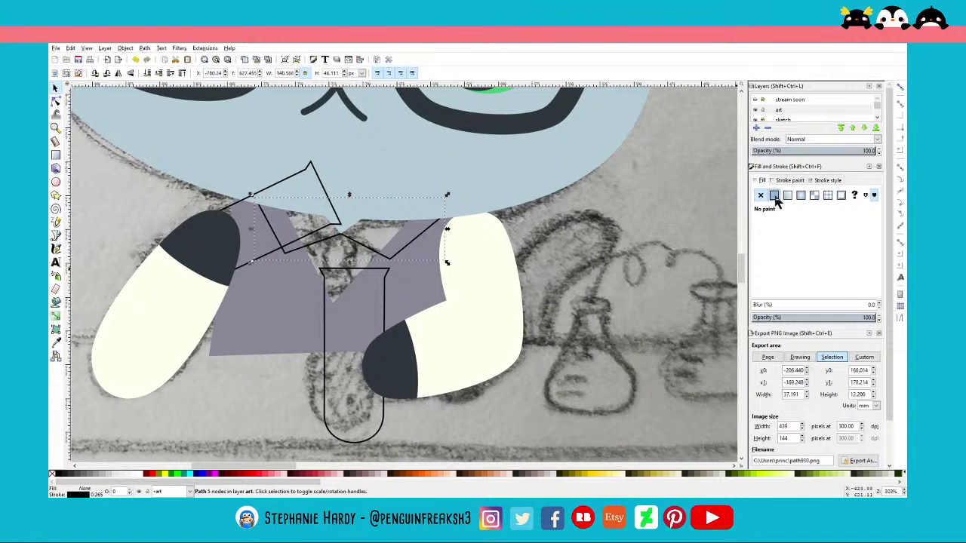
{"action": "key", "text": "ctrl+z"}
{"action": "key", "text": "d"}
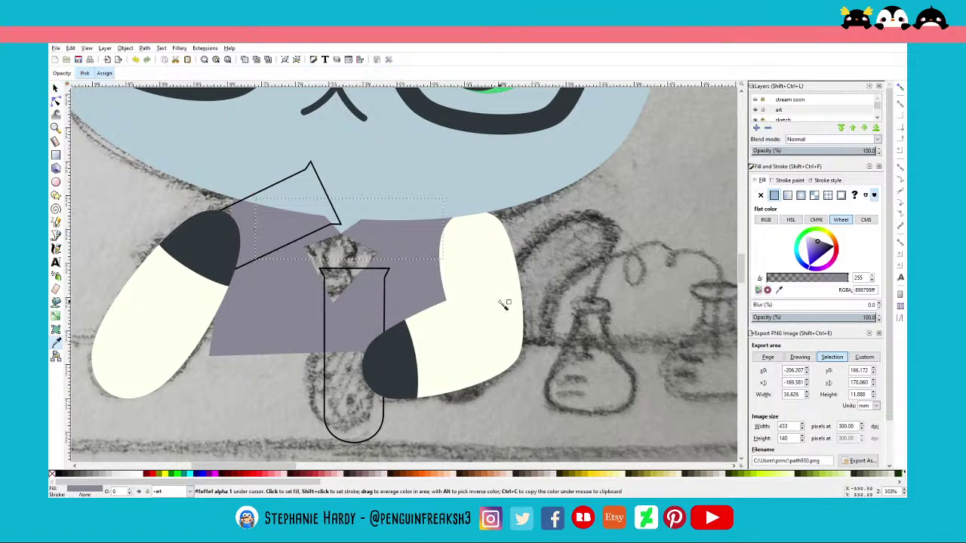
{"action": "left_click", "coordinate": [496, 310]}
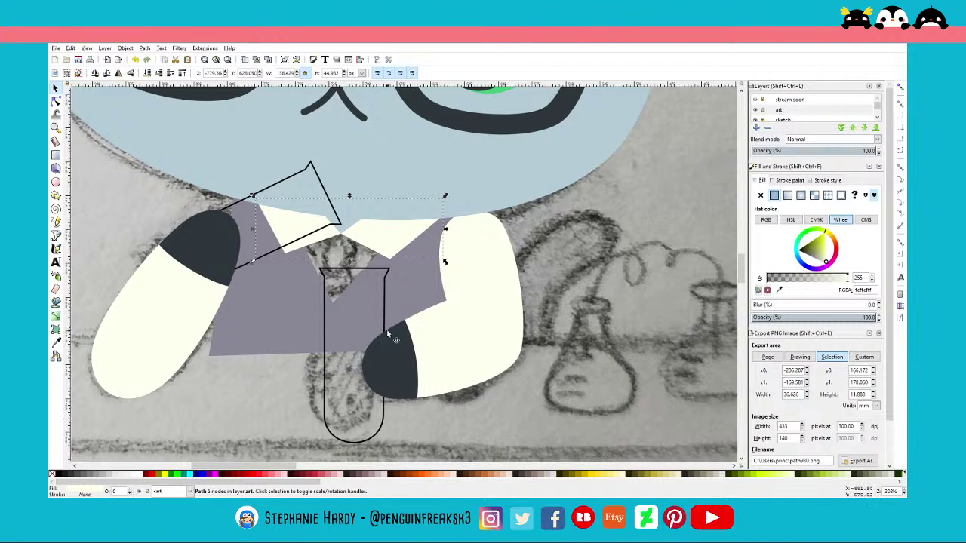
{"action": "scroll", "coordinate": [386, 263], "scroll_direction": "up", "scroll_amount": 1}
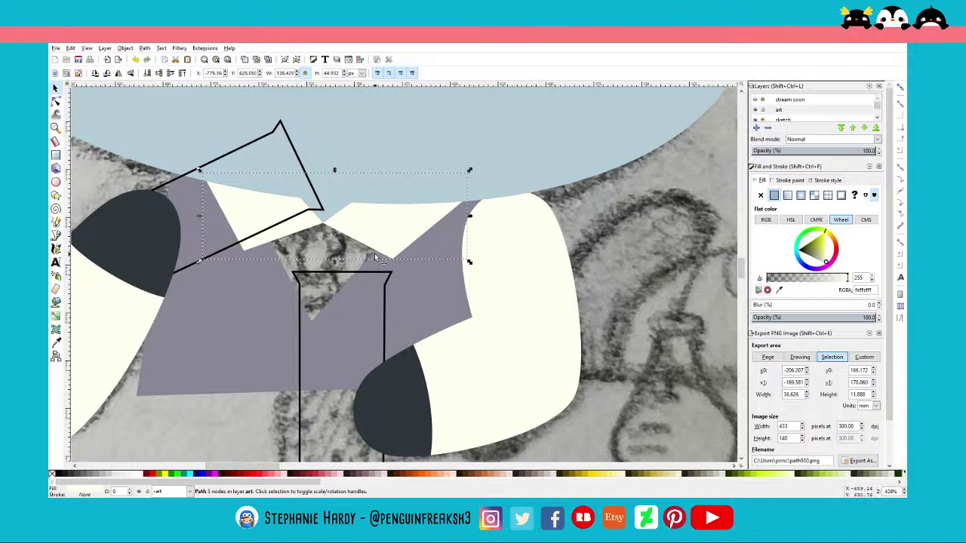
Select the grey shirt shape for node editing
{"action": "left_click", "coordinate": [55, 101]}
{"action": "left_click", "coordinate": [243, 320]}
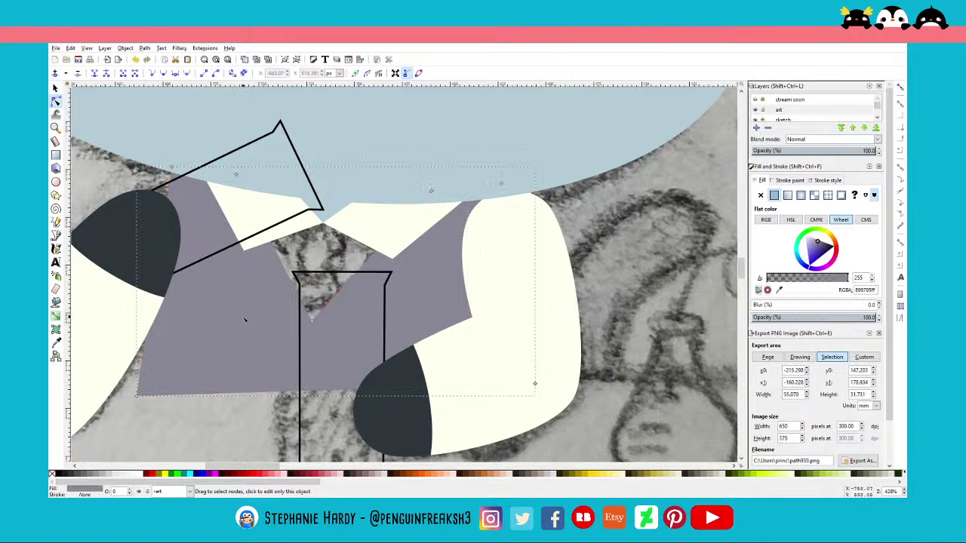
{"action": "scroll", "coordinate": [383, 323], "scroll_direction": "down", "scroll_amount": 1}
{"action": "scroll", "coordinate": [387, 250], "scroll_direction": "up", "scroll_amount": 1}
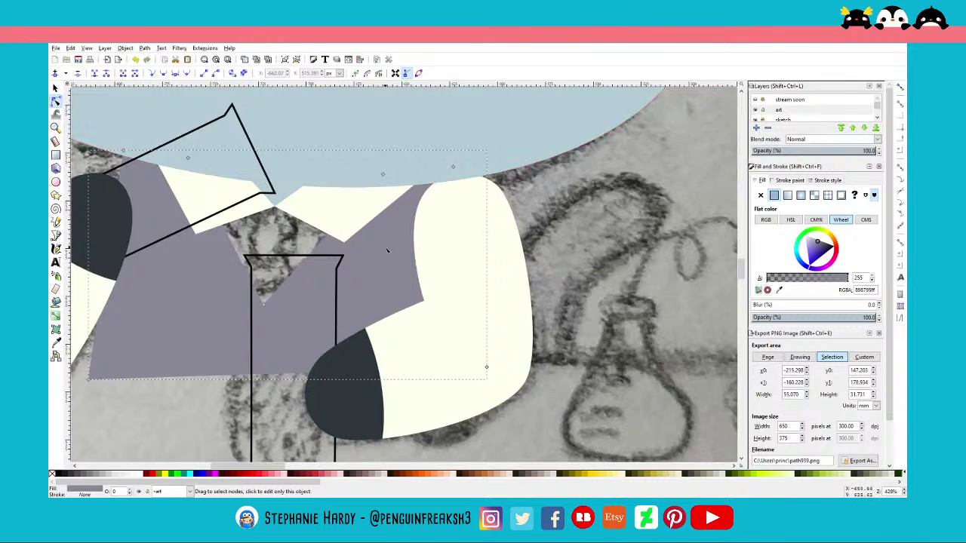
{"action": "scroll", "coordinate": [377, 305], "scroll_direction": "down", "scroll_amount": 1}
Pull the shirt's lower corners and left edge so they tuck under the sleeves
{"action": "left_click_drag", "start_coordinate": [166, 360], "coordinate": [140, 353]}
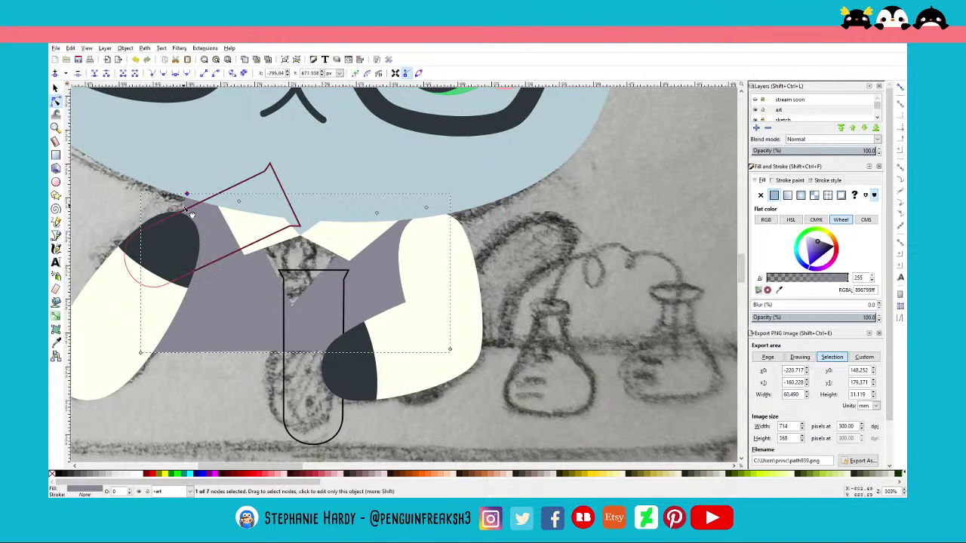
{"action": "left_click_drag", "start_coordinate": [192, 201], "coordinate": [186, 194]}
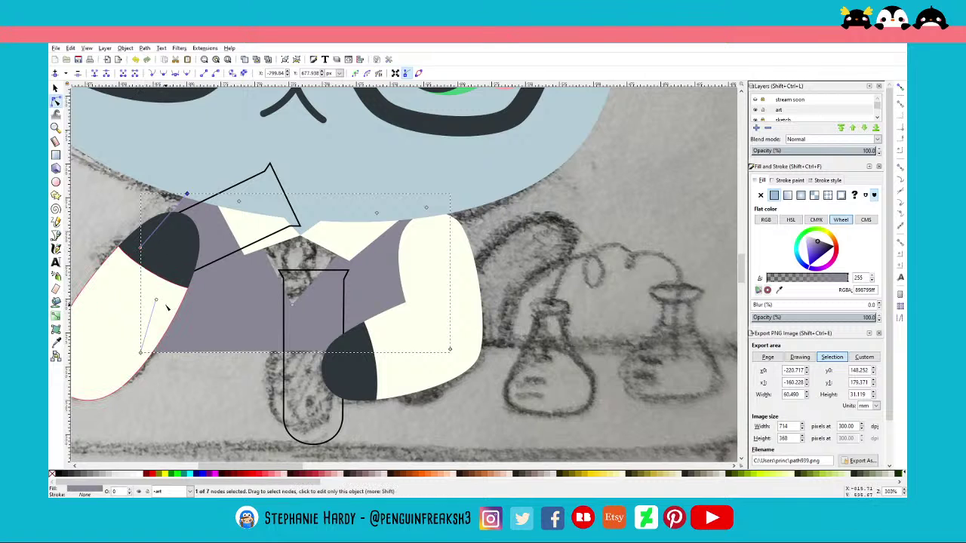
{"action": "left_click_drag", "start_coordinate": [156, 301], "coordinate": [130, 305]}
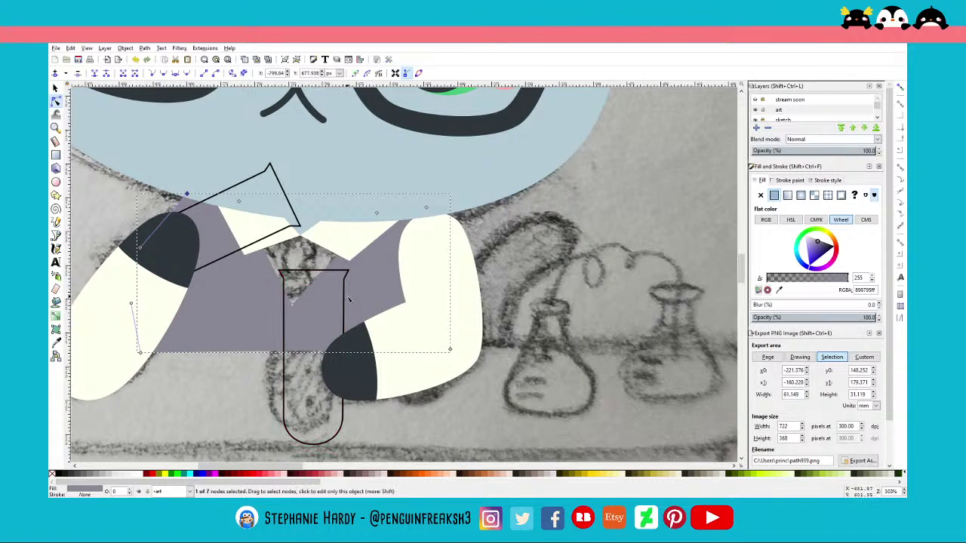
{"action": "left_click_drag", "start_coordinate": [139, 352], "coordinate": [135, 351]}
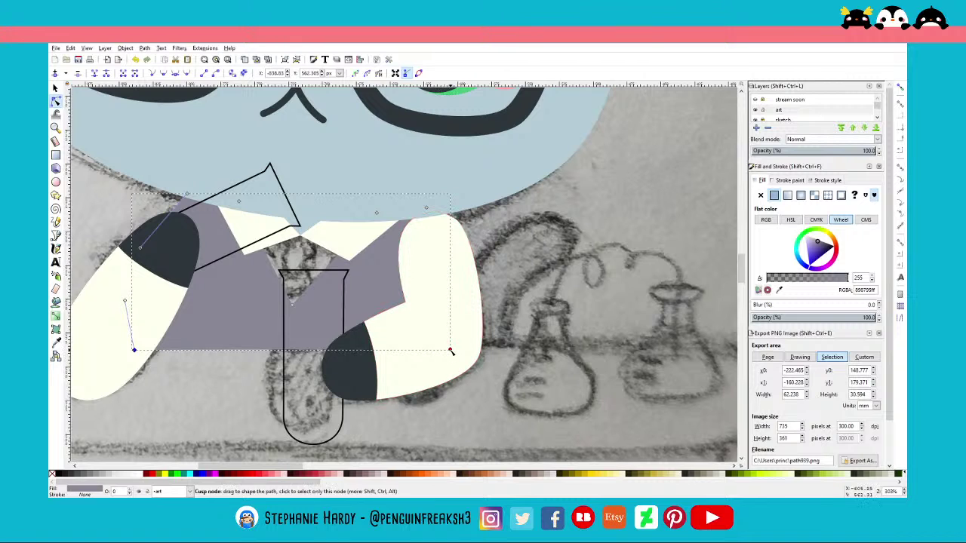
{"action": "left_click_drag", "start_coordinate": [450, 350], "coordinate": [451, 356]}
{"action": "left_click_drag", "start_coordinate": [133, 350], "coordinate": [130, 356]}
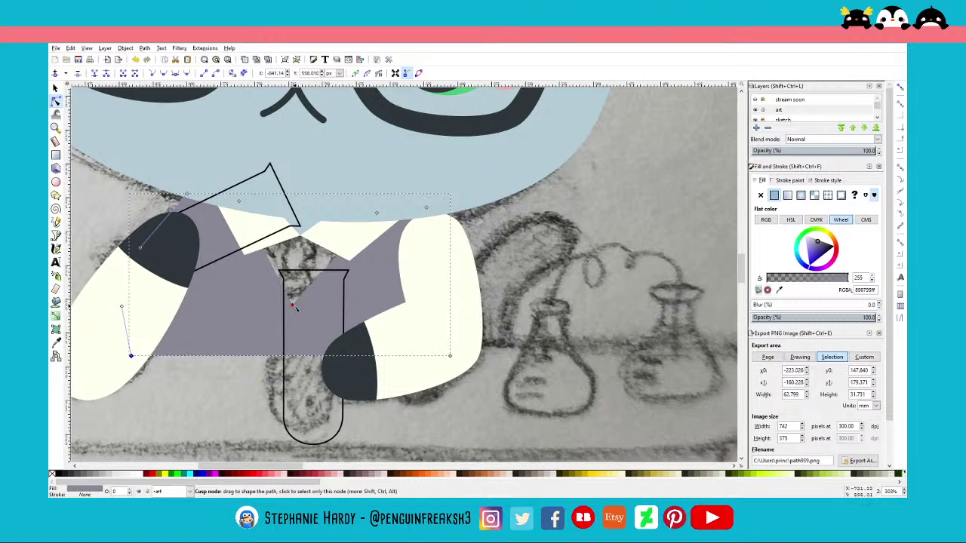
Curve both sides of the shirt's V-neck so it sits under the collar
{"action": "left_click_drag", "start_coordinate": [295, 305], "coordinate": [297, 309]}
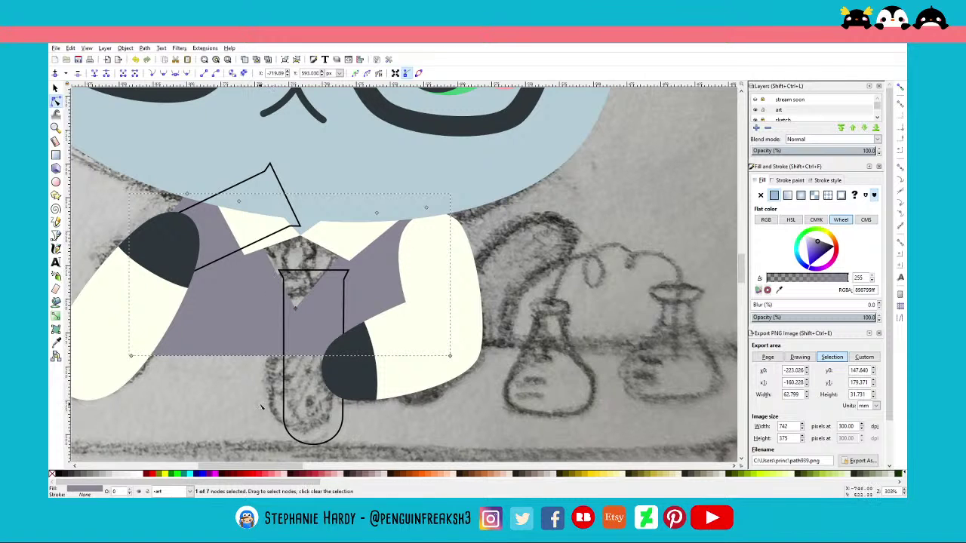
{"action": "left_click_drag", "start_coordinate": [276, 276], "coordinate": [268, 287]}
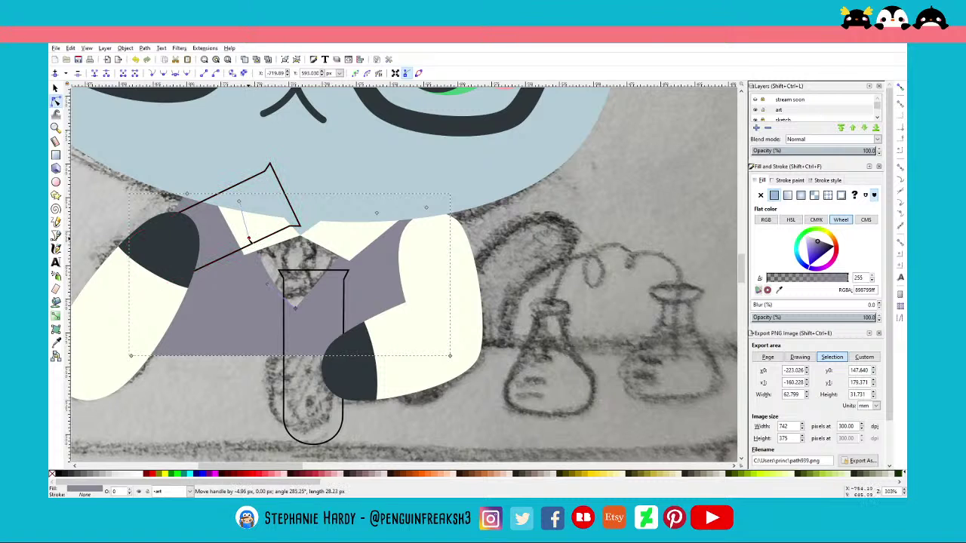
{"action": "left_click_drag", "start_coordinate": [268, 287], "coordinate": [333, 287]}
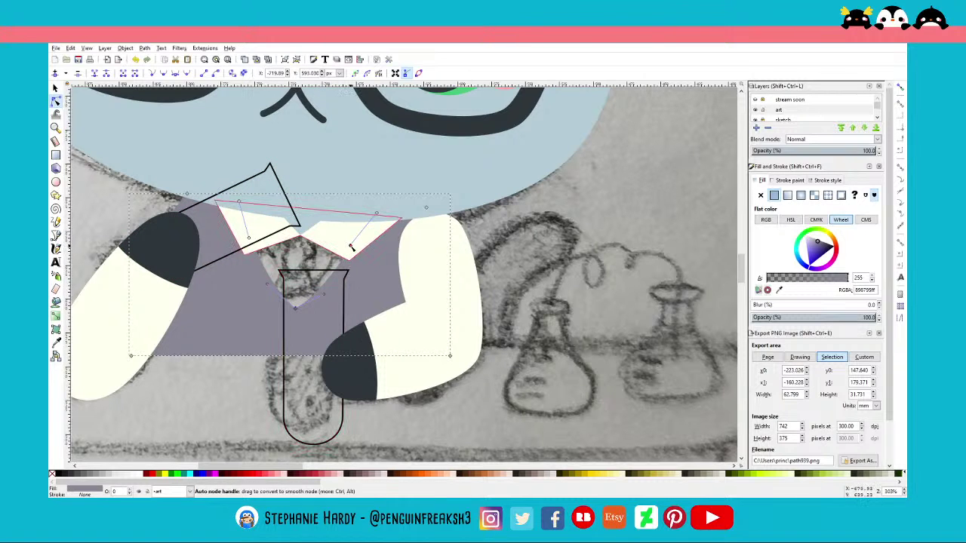
{"action": "left_click_drag", "start_coordinate": [350, 246], "coordinate": [359, 247]}
{"action": "mouse_move", "coordinate": [376, 213]}
{"action": "left_mouse_down"}
{"action": "mouse_move", "coordinate": [366, 212]}
{"action": "mouse_move", "coordinate": [353, 244]}
{"action": "left_mouse_up"}
Select the cream collar shape, keeping its flat cream fill
{"action": "key", "text": "s"}
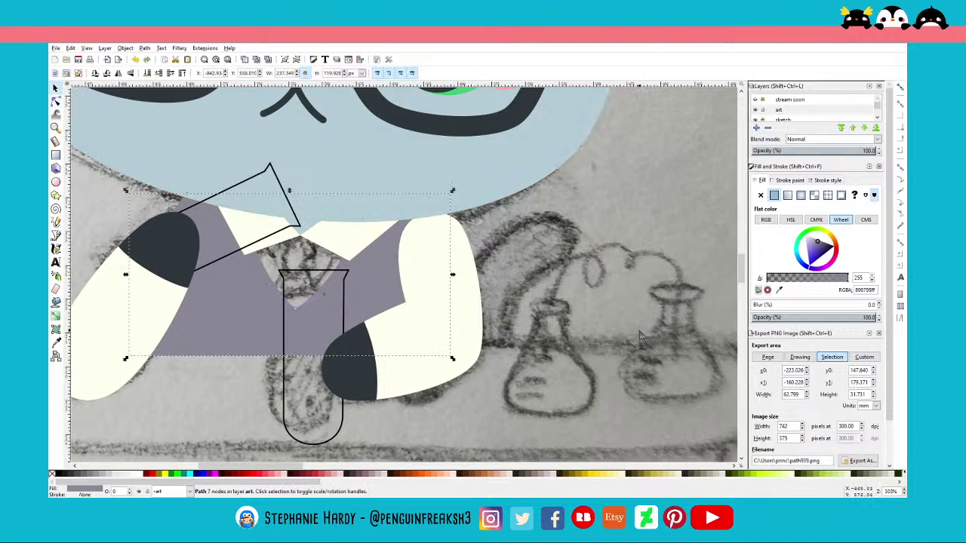
{"action": "key", "text": "Escape"}
{"action": "scroll", "coordinate": [245, 289], "scroll_direction": "down", "scroll_amount": 2}
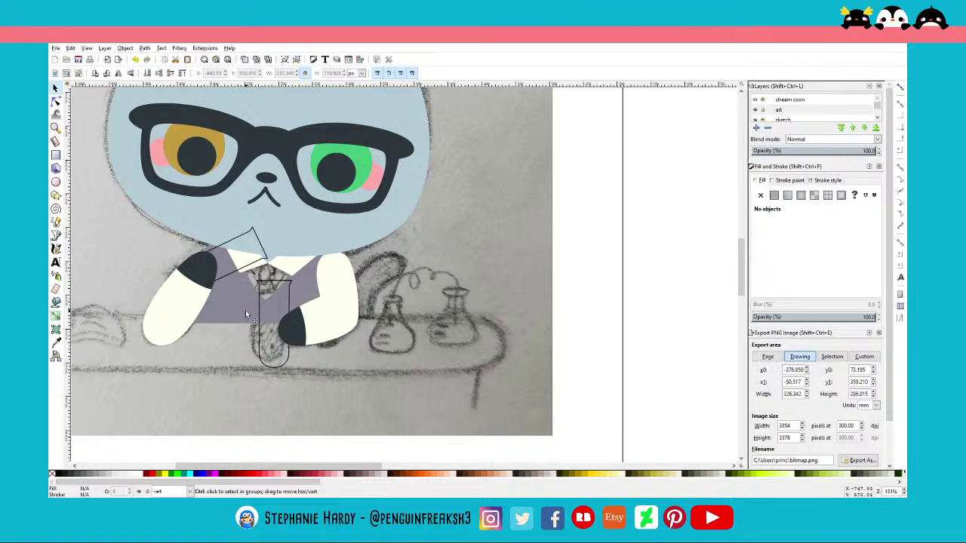
{"action": "scroll", "coordinate": [245, 293], "scroll_direction": "up", "scroll_amount": 1}
{"action": "left_click", "coordinate": [295, 264]}
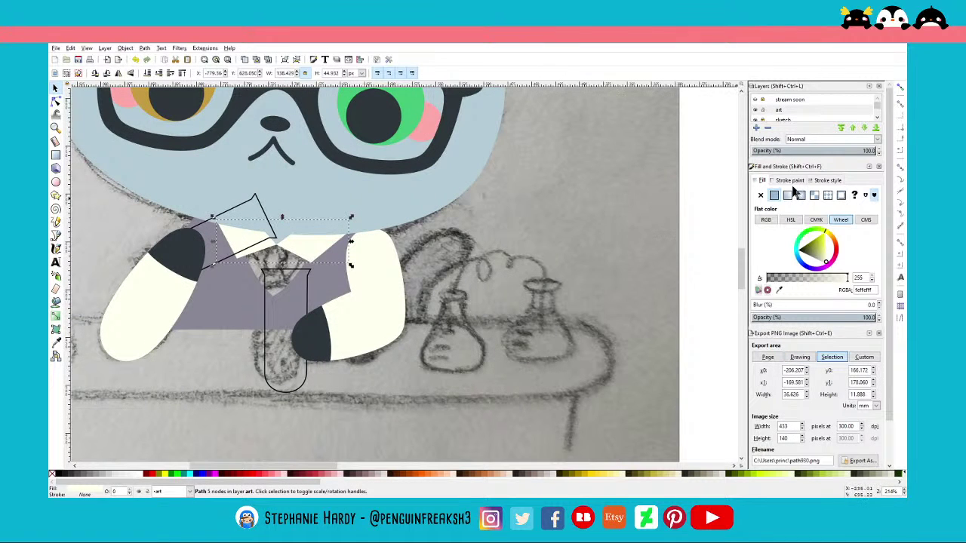
{"action": "left_click", "coordinate": [761, 195]}
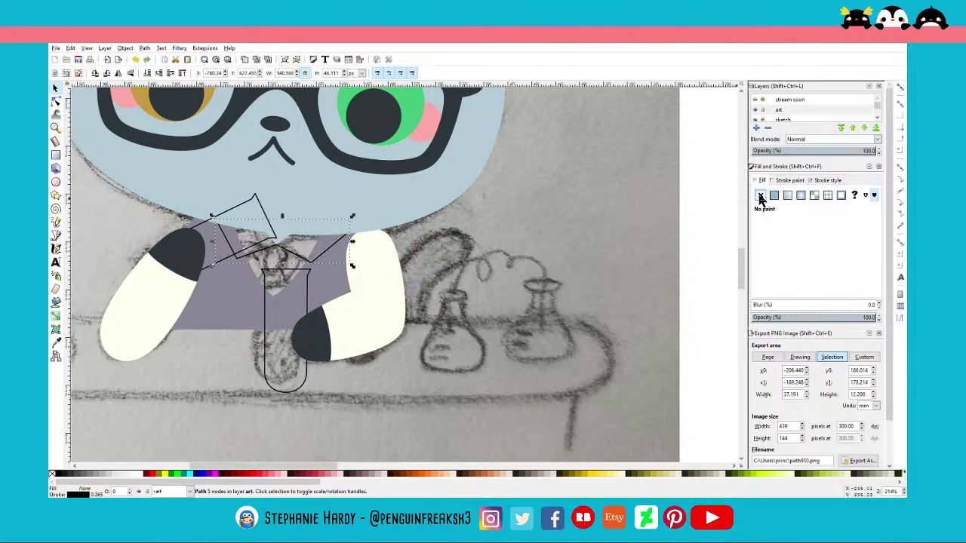
{"action": "left_click", "coordinate": [775, 195]}
Set the collar's stroke width to 5 px and change its corner join
{"action": "left_click", "coordinate": [790, 180]}
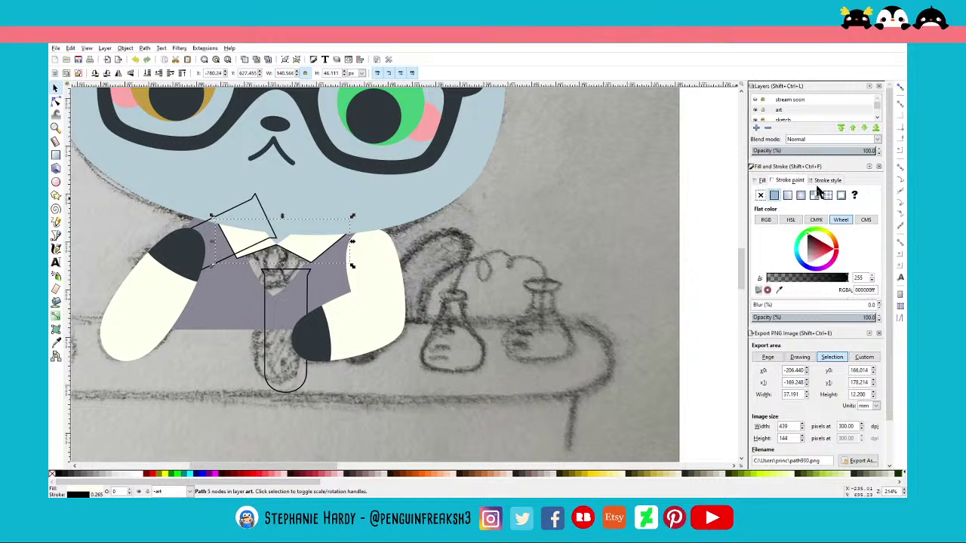
{"action": "left_click", "coordinate": [828, 181]}
{"action": "type", "text": "5"}
{"action": "key", "text": "Return"}
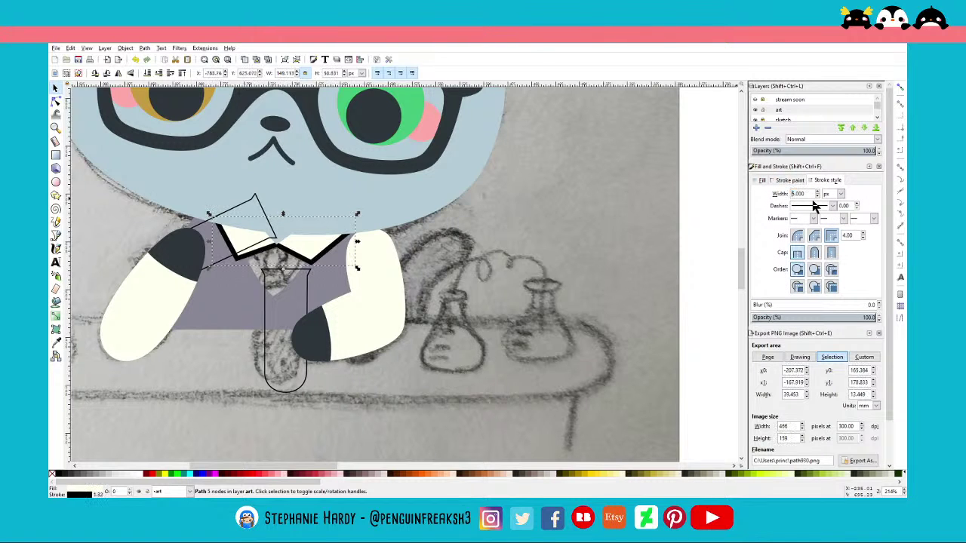
{"action": "left_click", "coordinate": [797, 235]}
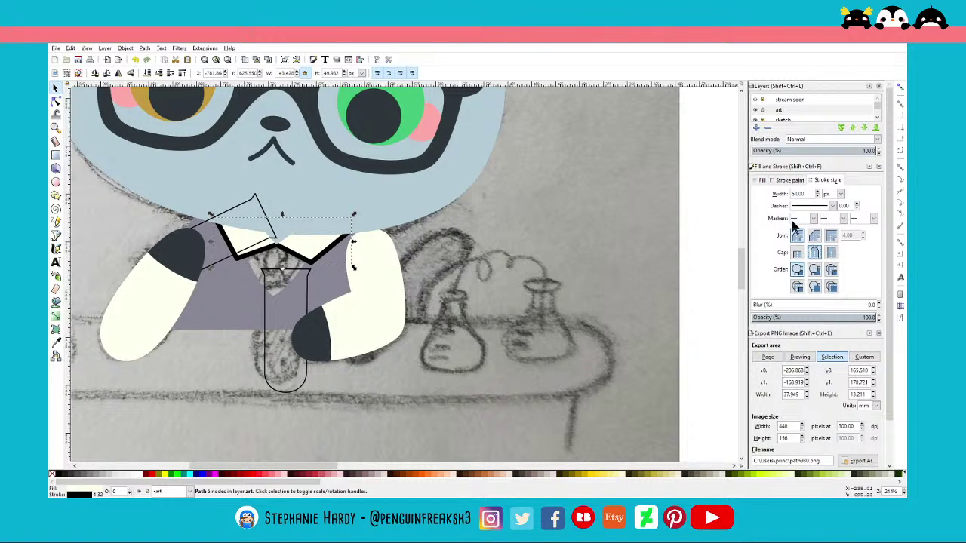
Colour the collar's outline with the shirt's grey using the Dropper
{"action": "left_click", "coordinate": [790, 181]}
{"action": "left_click", "coordinate": [779, 289]}
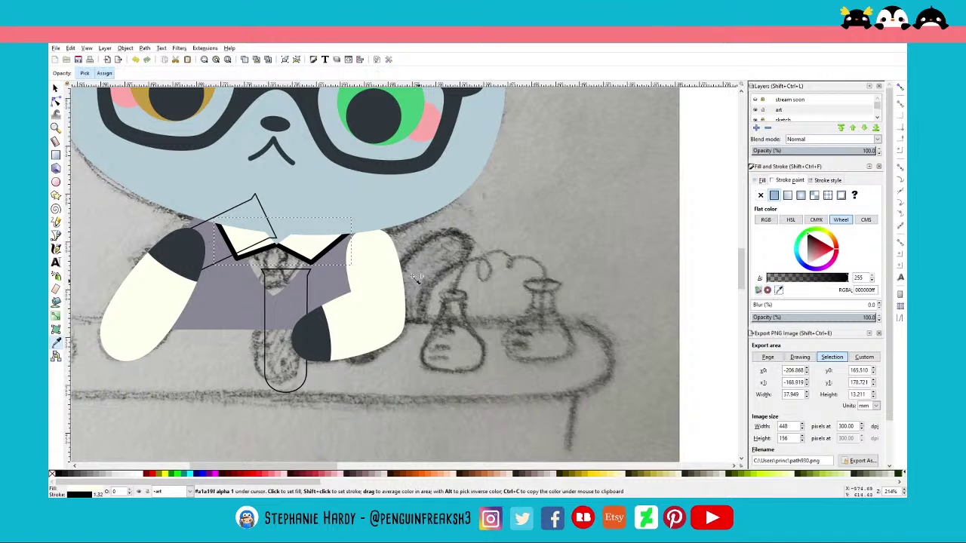
{"action": "left_click", "coordinate": [332, 283]}
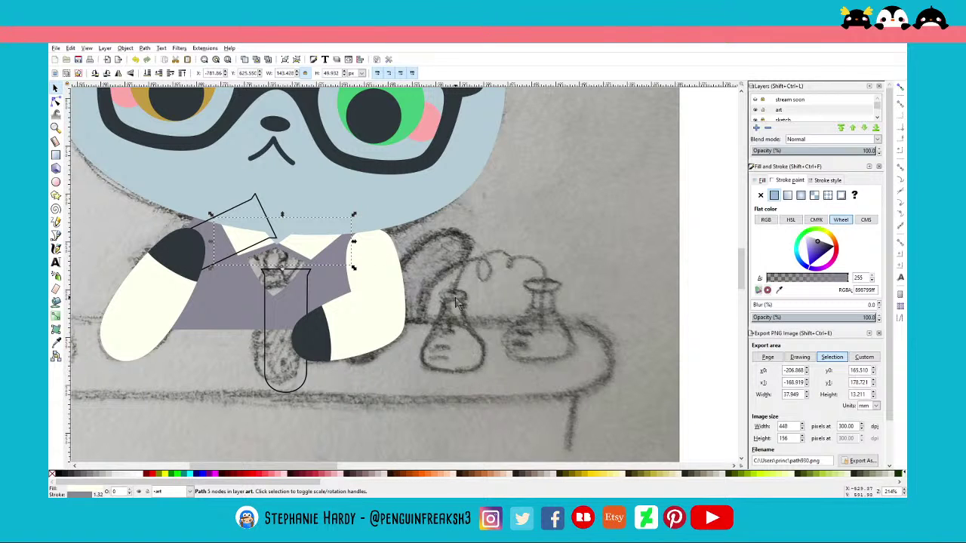
{"action": "left_click", "coordinate": [448, 302]}
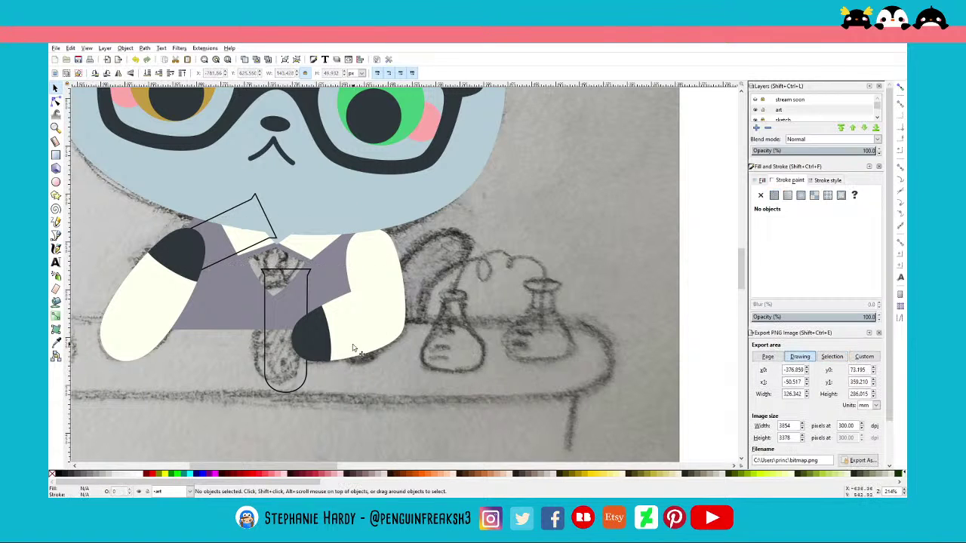
{"action": "left_click", "coordinate": [281, 241]}
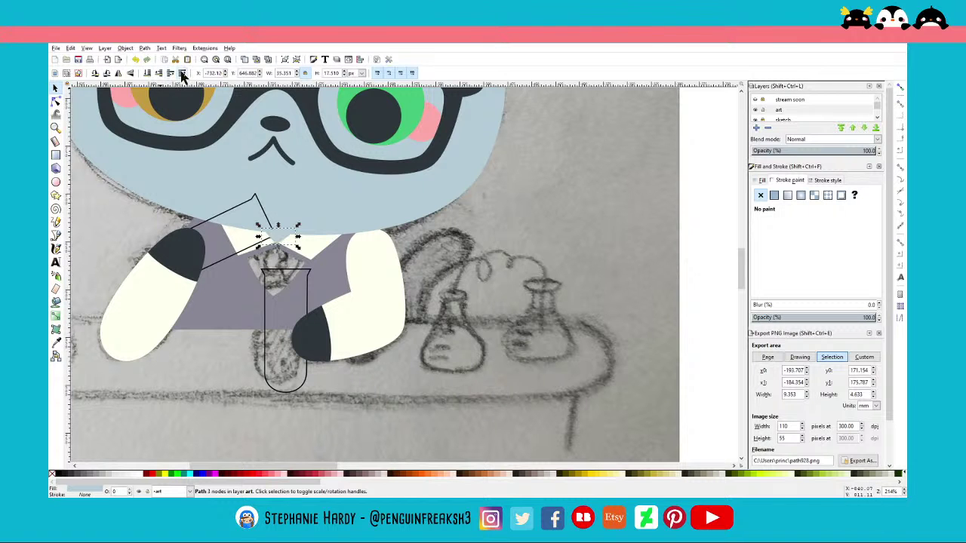
Draw a closed four-corner V shape for the shirt front below the chin
{"action": "left_click", "coordinate": [504, 287]}
{"action": "scroll", "coordinate": [317, 264], "scroll_direction": "down", "scroll_amount": 1}
{"action": "scroll", "coordinate": [296, 260], "scroll_direction": "up", "scroll_amount": 2}
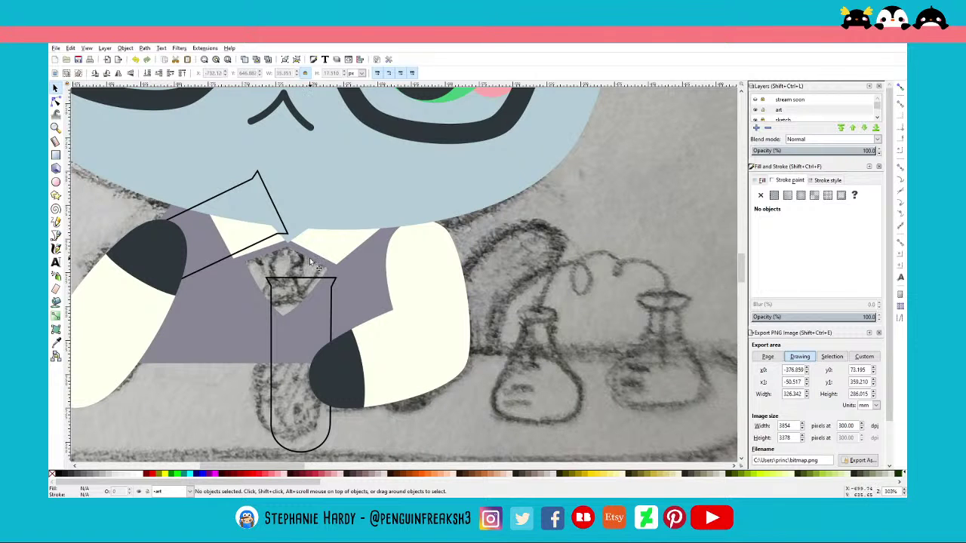
{"action": "scroll", "coordinate": [298, 257], "scroll_direction": "down", "scroll_amount": 2}
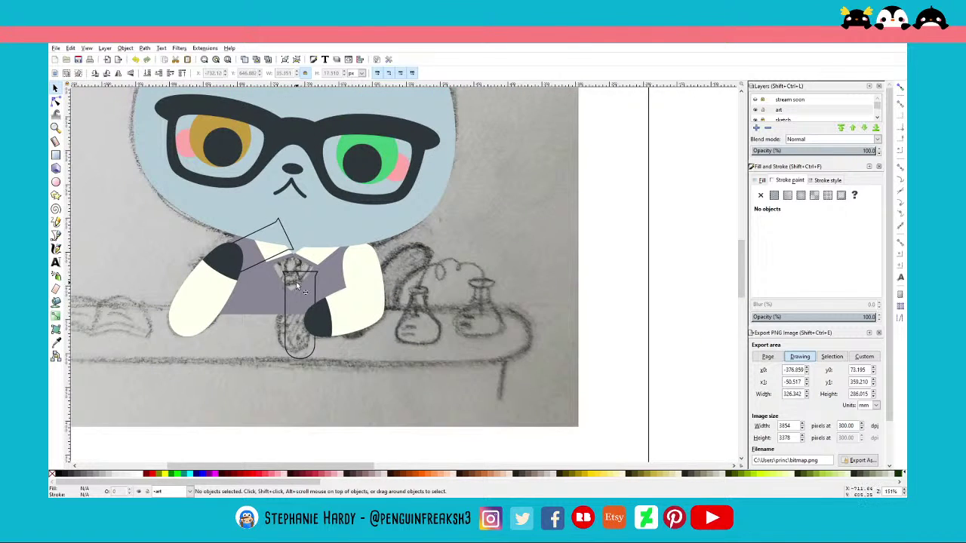
{"action": "scroll", "coordinate": [296, 287], "scroll_direction": "up", "scroll_amount": 2}
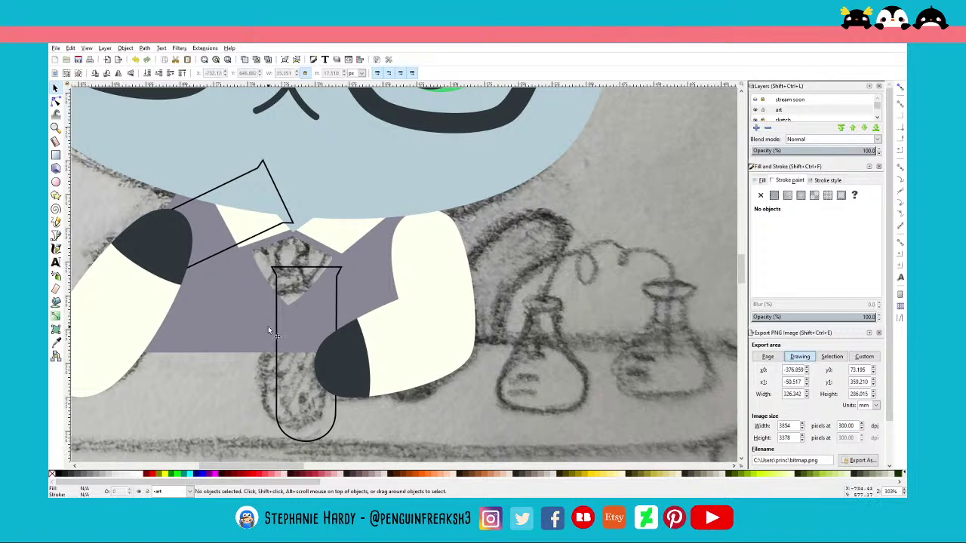
{"action": "left_click", "coordinate": [55, 235]}
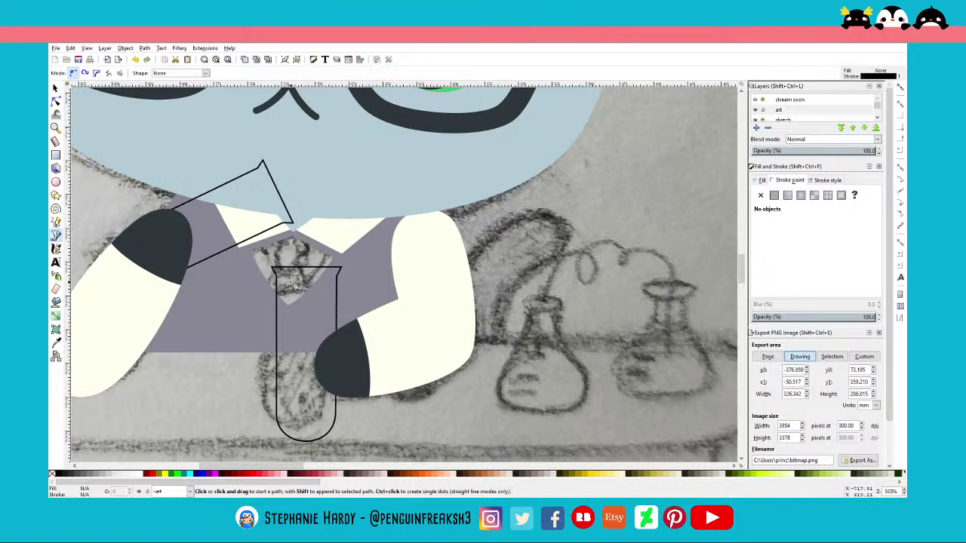
{"action": "scroll", "coordinate": [291, 268], "scroll_direction": "up", "scroll_amount": 1}
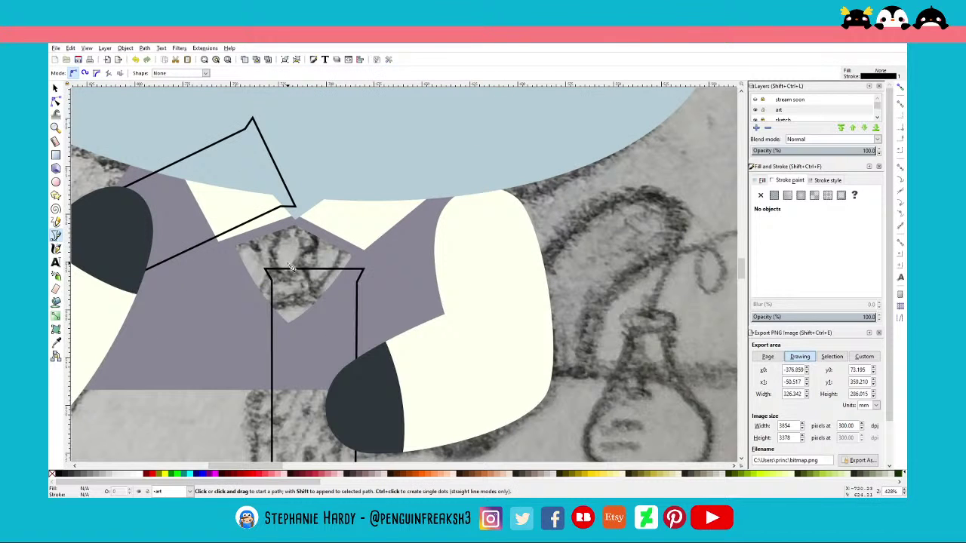
{"action": "left_click", "coordinate": [218, 230]}
{"action": "left_click", "coordinate": [289, 344]}
{"action": "left_click", "coordinate": [372, 247]}
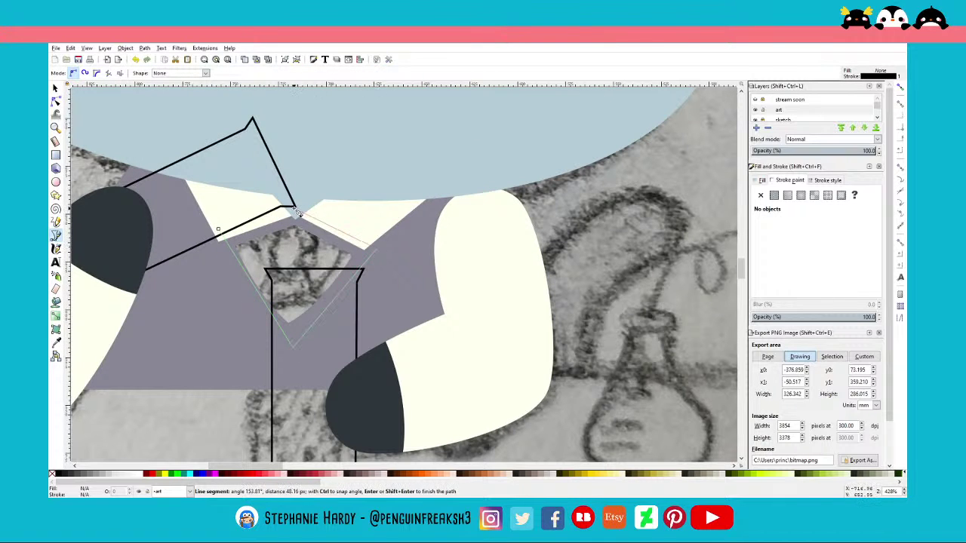
{"action": "left_click", "coordinate": [296, 206]}
{"action": "left_click", "coordinate": [218, 230]}
{"action": "left_click", "coordinate": [63, 88]}
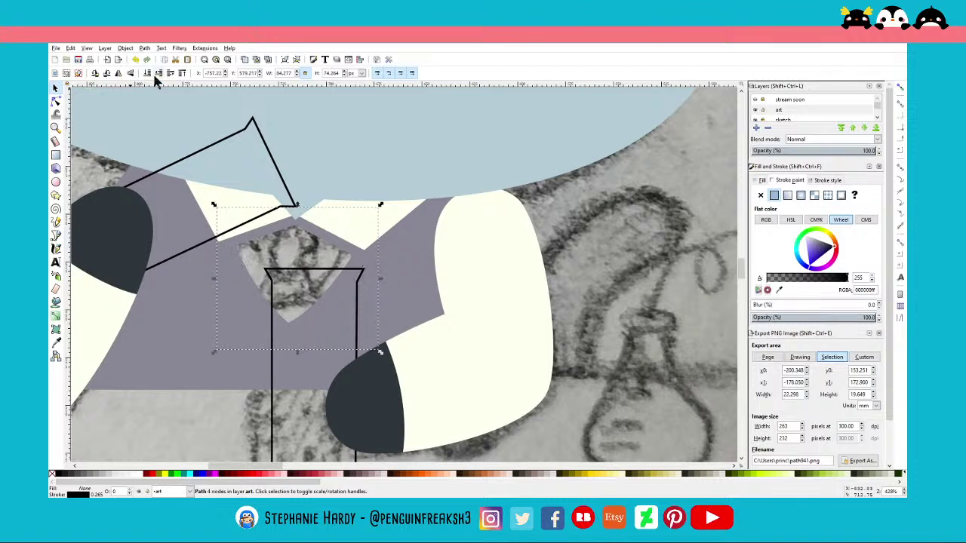
Fill the shirt front with the collar's cream colour and deselect it
{"action": "left_click", "coordinate": [760, 195]}
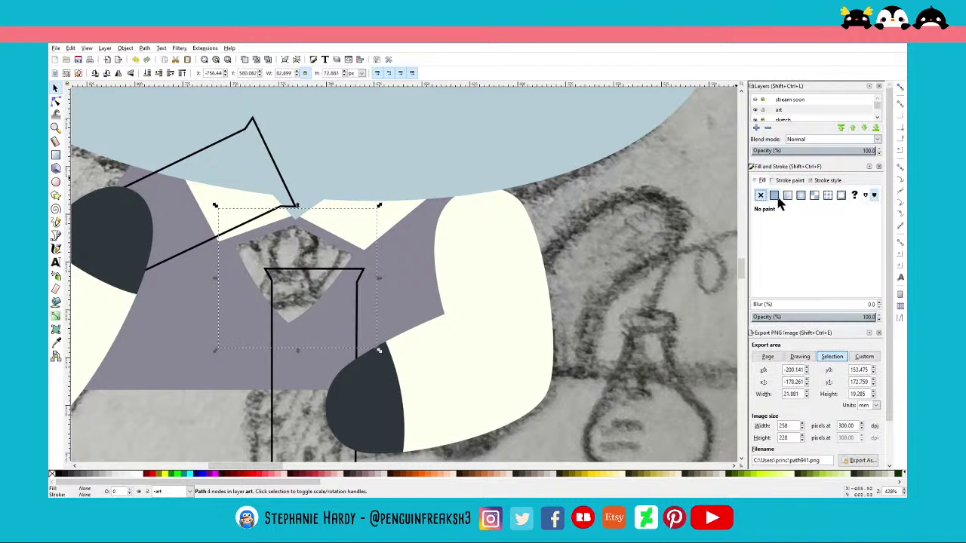
{"action": "left_click", "coordinate": [780, 290]}
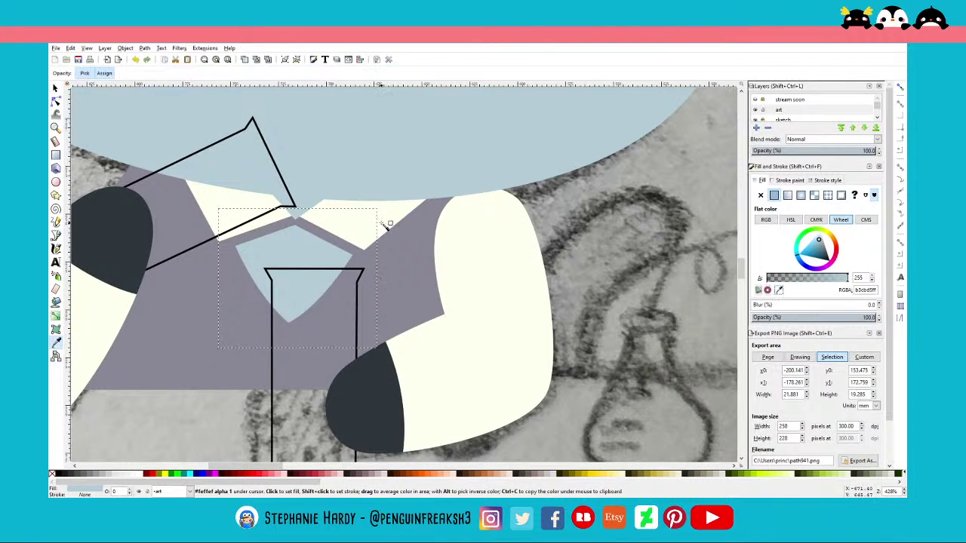
{"action": "left_click", "coordinate": [387, 225]}
{"action": "key", "text": "s"}
{"action": "key", "text": "Escape"}
{"action": "left_click", "coordinate": [55, 236]}
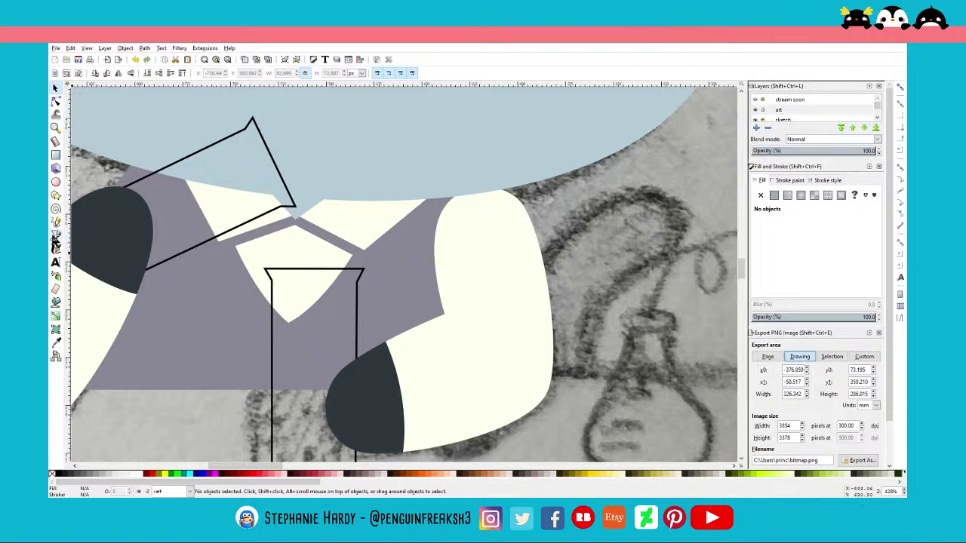
{"action": "scroll", "coordinate": [295, 285], "scroll_direction": "up", "scroll_amount": 2}
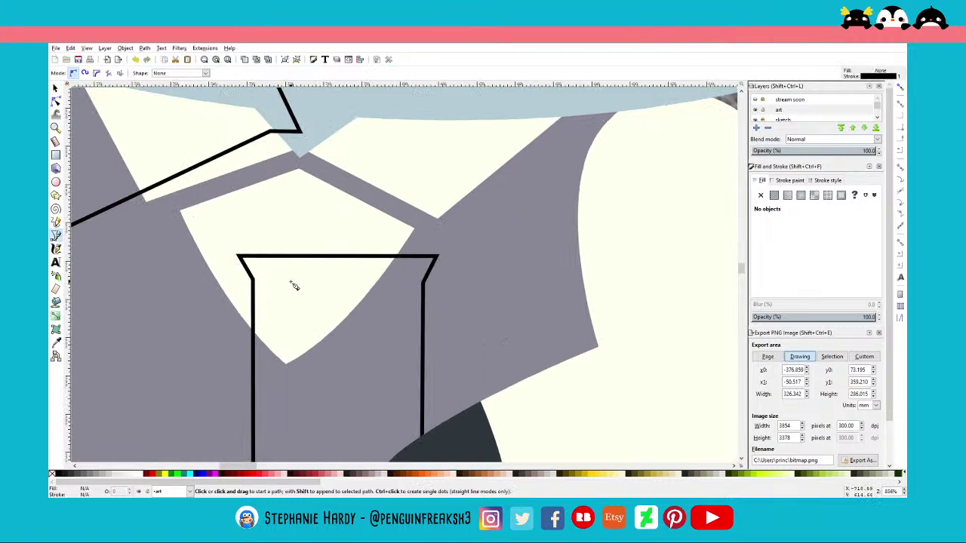
Draw a closed 8-node bow-tie shape below the cat's chin
{"action": "left_click", "coordinate": [298, 168]}
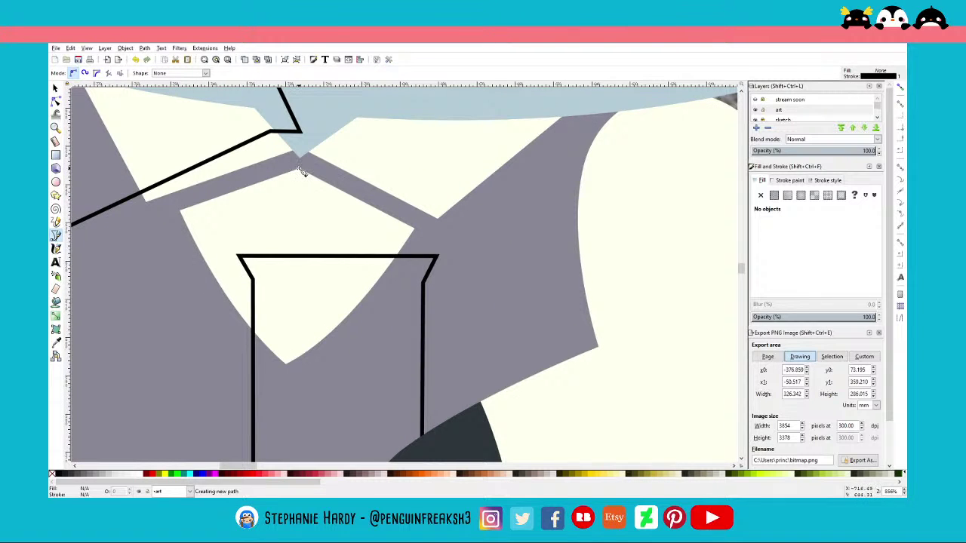
{"action": "left_click", "coordinate": [241, 192]}
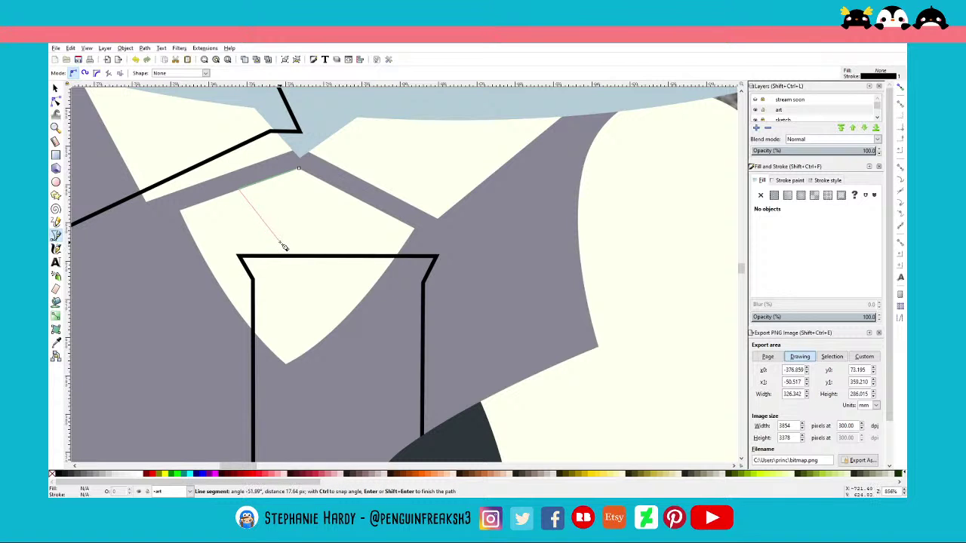
{"action": "left_click", "coordinate": [281, 242]}
{"action": "left_click", "coordinate": [230, 320]}
{"action": "left_click", "coordinate": [284, 384]}
{"action": "left_click", "coordinate": [368, 326]}
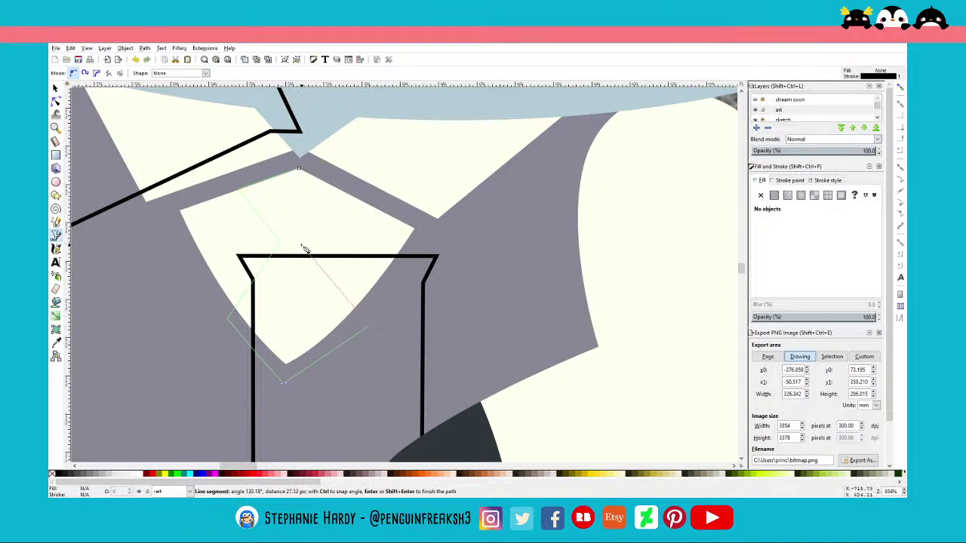
{"action": "left_click", "coordinate": [301, 245]}
{"action": "left_click", "coordinate": [300, 170]}
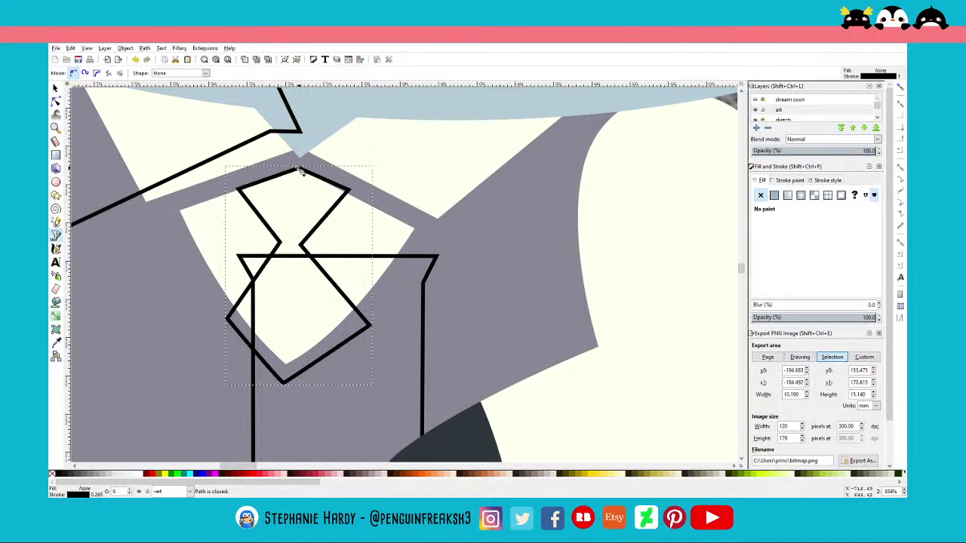
{"action": "key", "text": "5"}
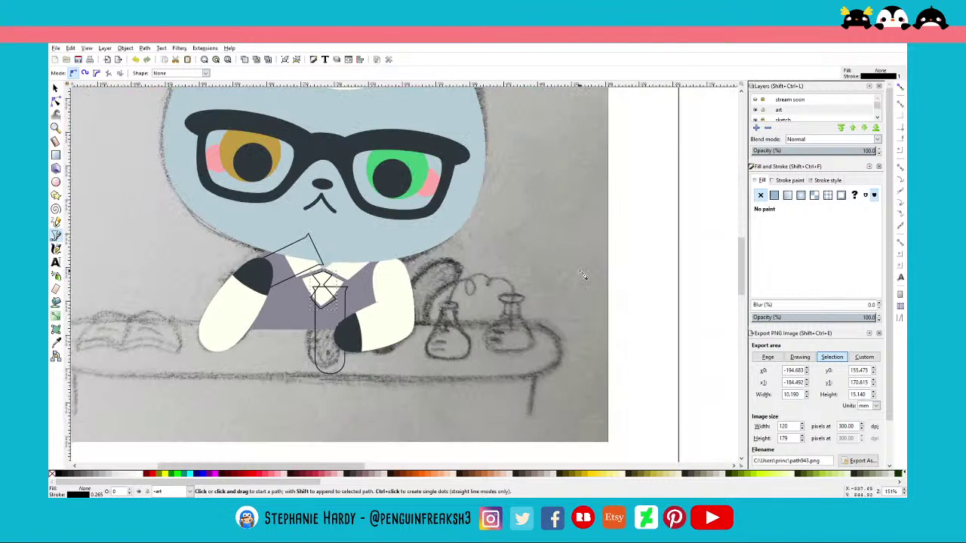
Fill the bow tie with the palette's indigo #443da0 using the Dropper
{"action": "left_click", "coordinate": [774, 196]}
{"action": "left_click", "coordinate": [760, 196]}
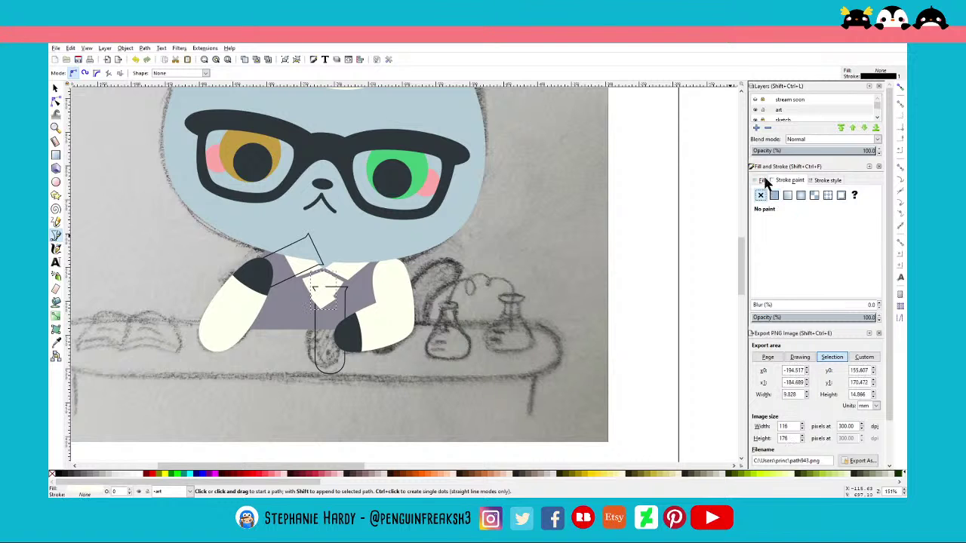
{"action": "scroll", "coordinate": [667, 280], "scroll_direction": "down", "scroll_amount": 1}
{"action": "left_click", "coordinate": [778, 290]}
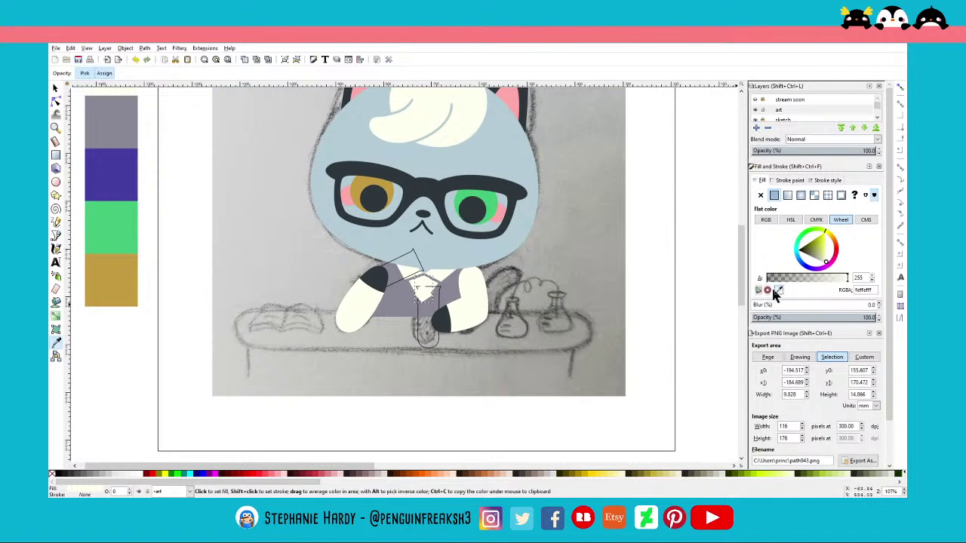
{"action": "left_click", "coordinate": [114, 180]}
{"action": "scroll", "coordinate": [491, 345], "scroll_direction": "up", "scroll_amount": 2}
{"action": "scroll", "coordinate": [452, 297], "scroll_direction": "up", "scroll_amount": 2}
Lower the bow tie one step so it sits behind the white collar
{"action": "left_click", "coordinate": [56, 88]}
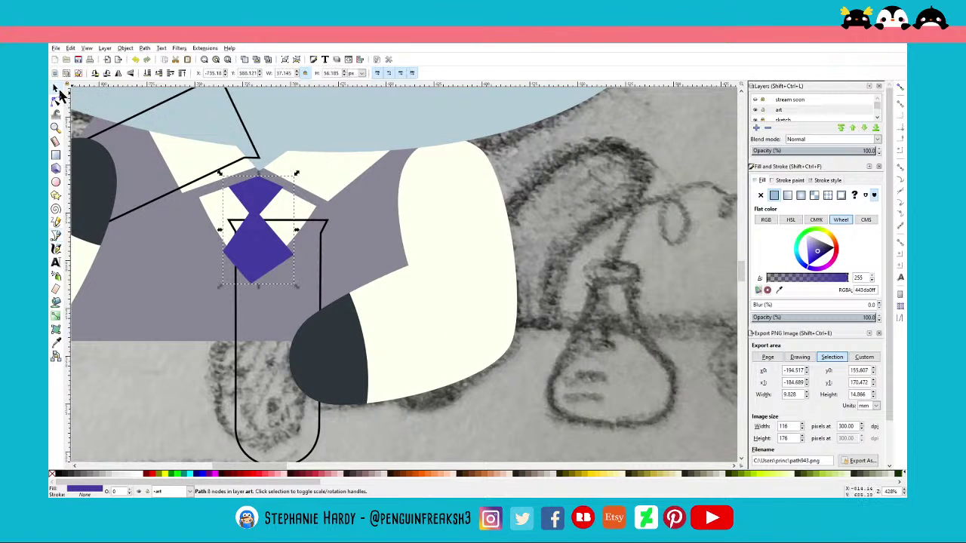
{"action": "left_click", "coordinate": [147, 73]}
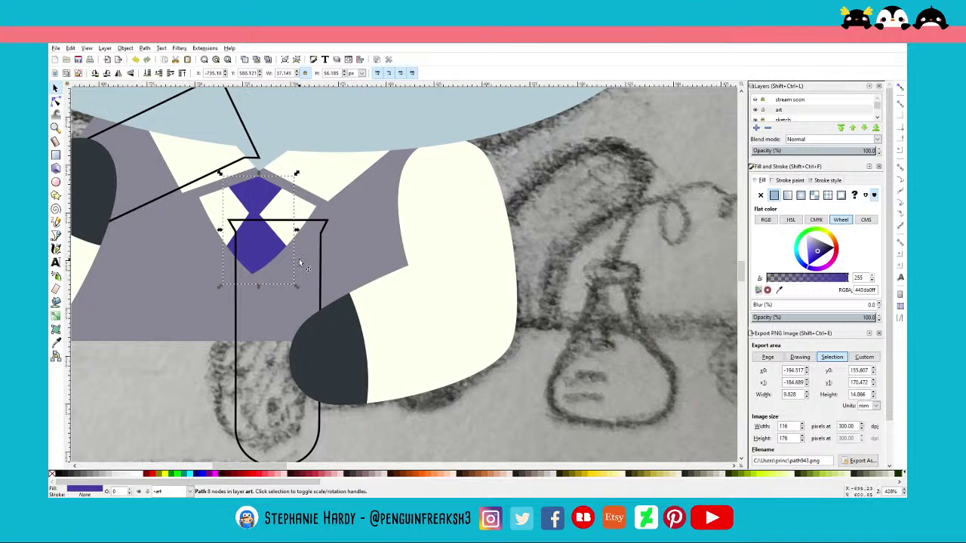
{"action": "scroll", "coordinate": [224, 224], "scroll_direction": "up", "scroll_amount": 2, "text": "ctrl"}
{"action": "left_click", "coordinate": [55, 100]}
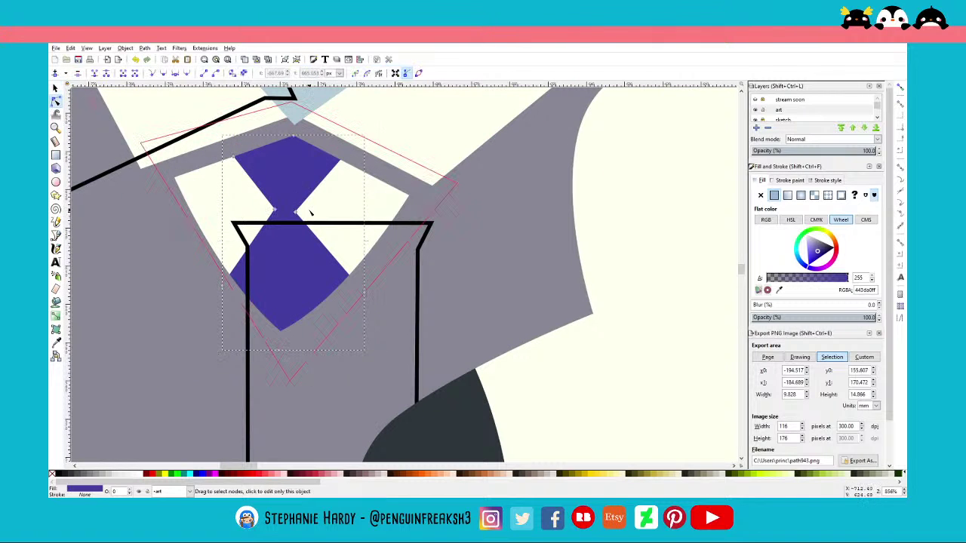
Spread the tie's middle nodes and widen its lower tips to form knot and blade
{"action": "left_click_drag", "start_coordinate": [296, 212], "coordinate": [303, 214]}
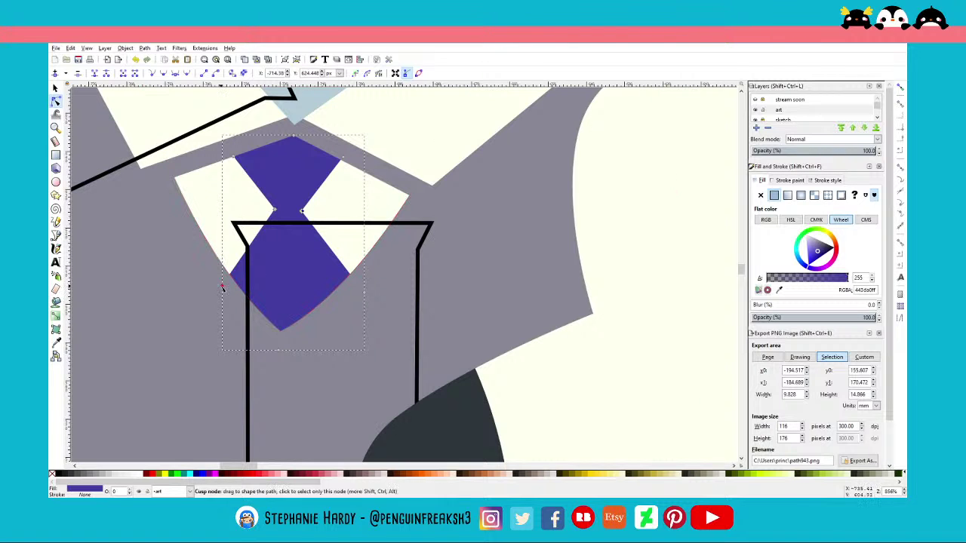
{"action": "left_click_drag", "start_coordinate": [227, 280], "coordinate": [216, 285]}
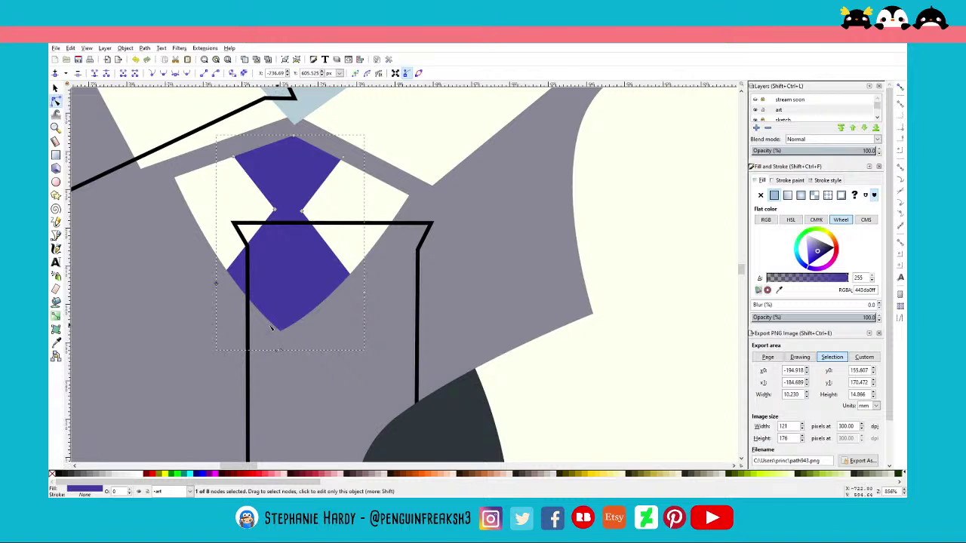
{"action": "mouse_move", "coordinate": [273, 210]}
{"action": "left_mouse_down"}
{"action": "mouse_move", "coordinate": [274, 187]}
{"action": "mouse_move", "coordinate": [298, 191]}
{"action": "left_mouse_up"}
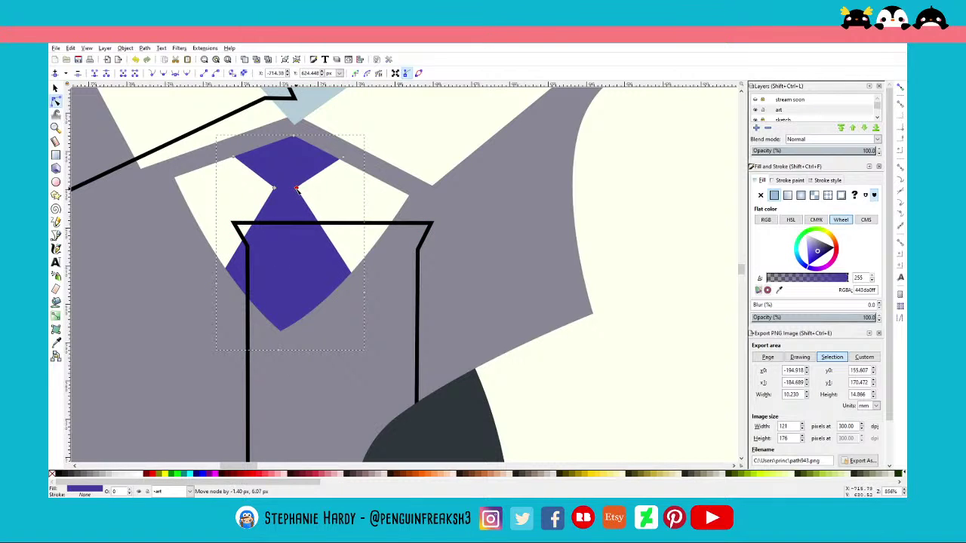
{"action": "left_click_drag", "start_coordinate": [275, 188], "coordinate": [278, 190]}
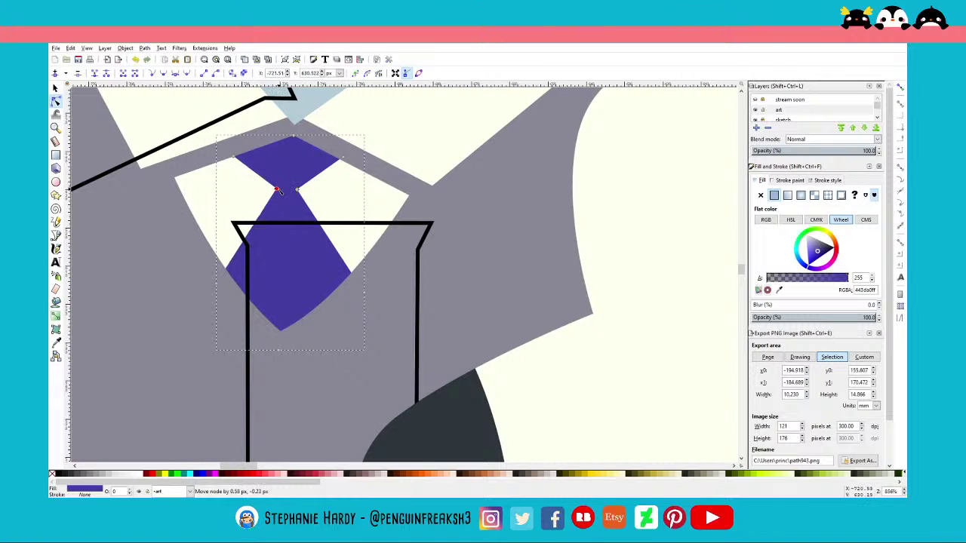
{"action": "left_click", "coordinate": [299, 190]}
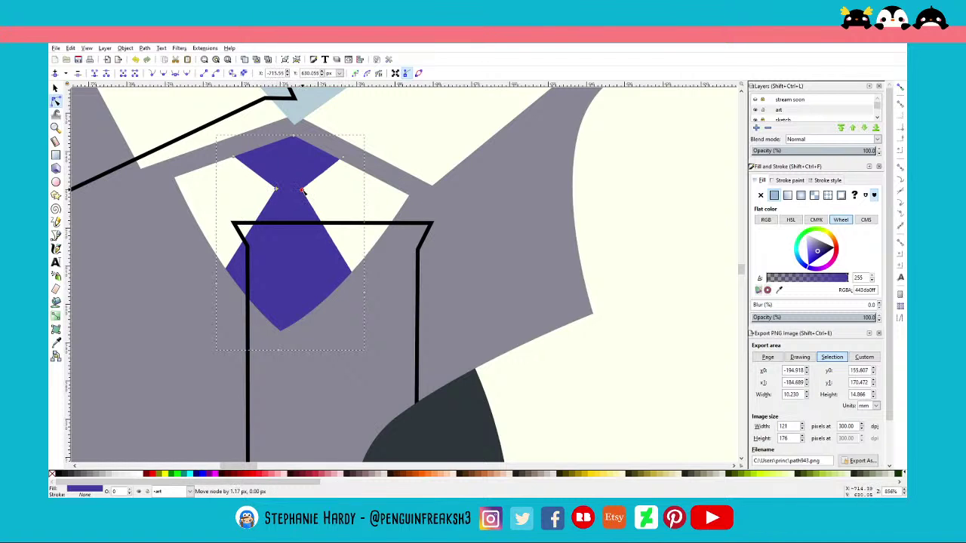
{"action": "left_click_drag", "start_coordinate": [233, 155], "coordinate": [242, 153]}
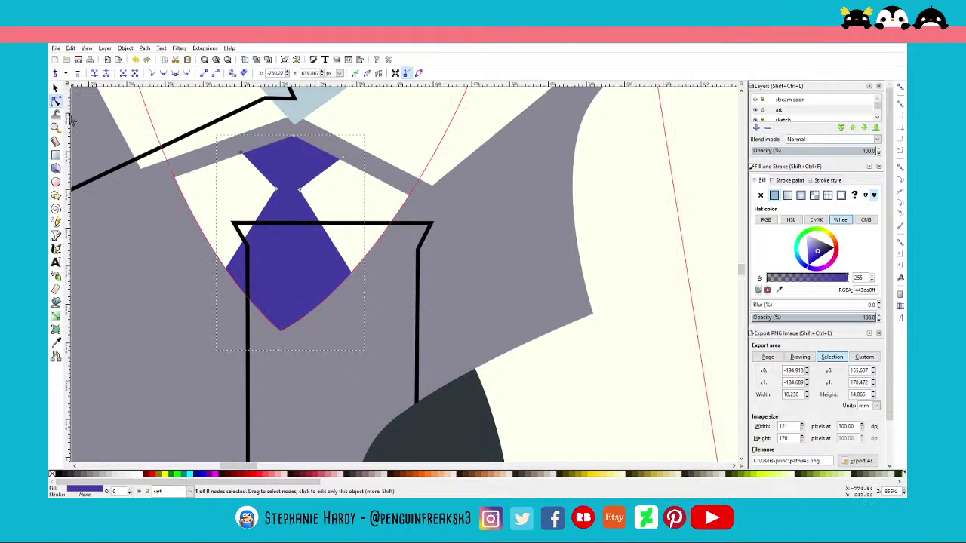
{"action": "key", "text": "s"}
{"action": "scroll", "coordinate": [290, 242], "scroll_direction": "down", "scroll_amount": 4, "text": "ctrl"}
{"action": "scroll", "coordinate": [291, 242], "scroll_direction": "down", "scroll_amount": 2, "text": "ctrl"}
{"action": "key", "text": "Escape"}
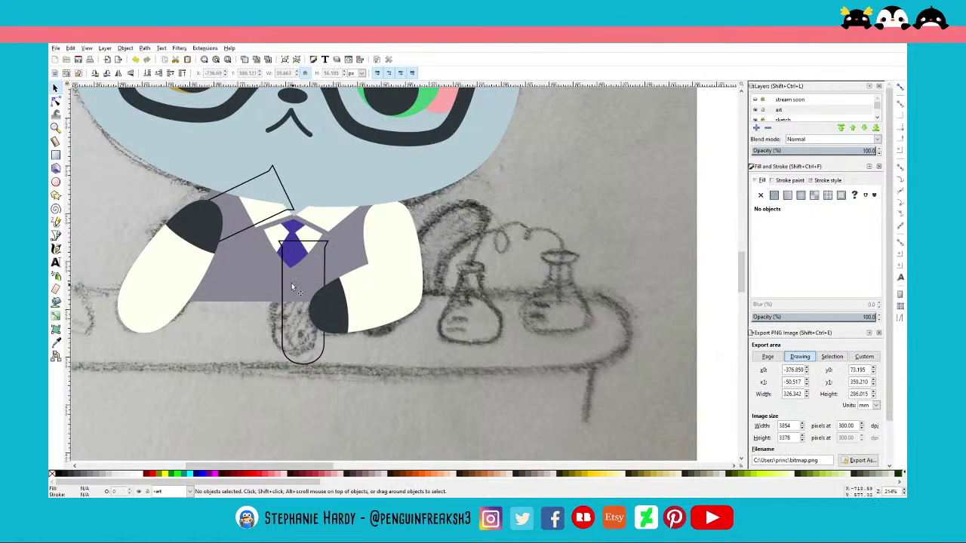
{"action": "scroll", "coordinate": [292, 283], "scroll_direction": "up", "scroll_amount": 1}
{"action": "scroll", "coordinate": [308, 301], "scroll_direction": "up", "scroll_amount": 1}
{"action": "scroll", "coordinate": [347, 301], "scroll_direction": "up", "scroll_amount": 1}
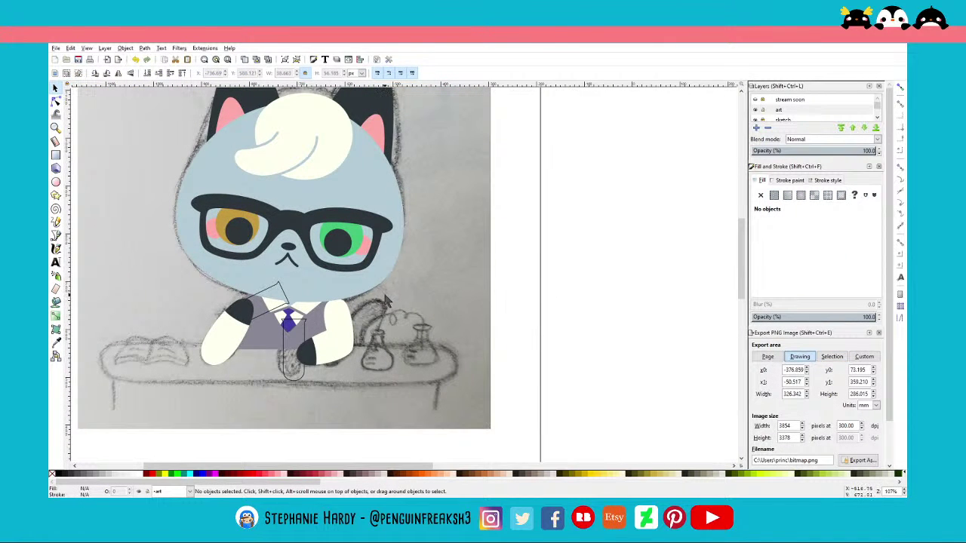
{"action": "left_click", "coordinate": [66, 59]}
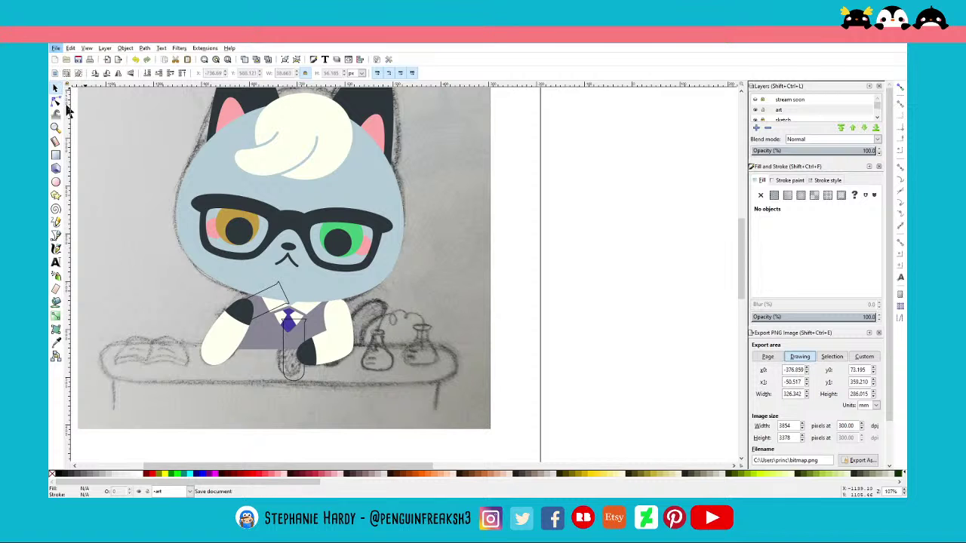
{"action": "scroll", "coordinate": [307, 329], "scroll_direction": "up", "scroll_amount": 2, "text": "ctrl"}
{"action": "scroll", "coordinate": [297, 329], "scroll_direction": "up", "scroll_amount": 1, "text": "ctrl"}
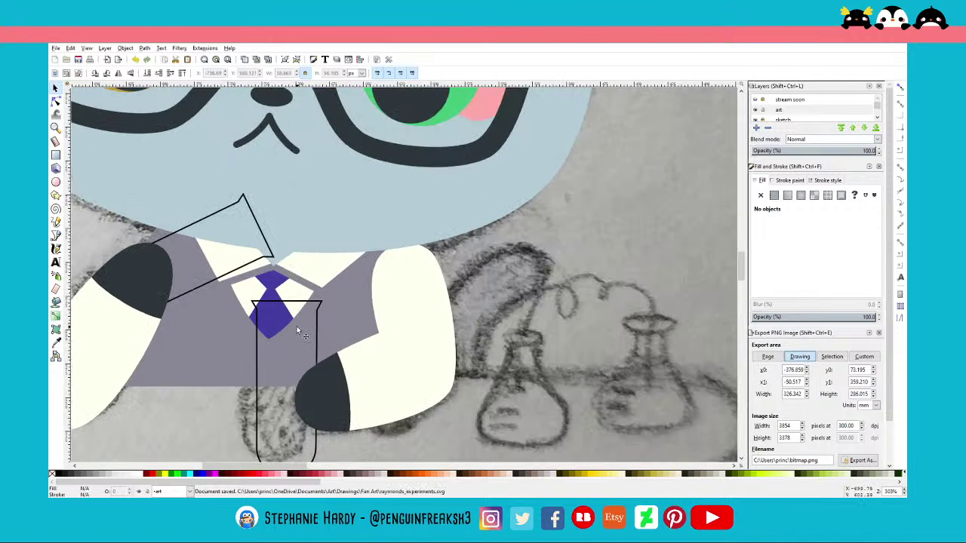
{"action": "scroll", "coordinate": [297, 331], "scroll_direction": "down", "scroll_amount": 2, "text": "ctrl"}
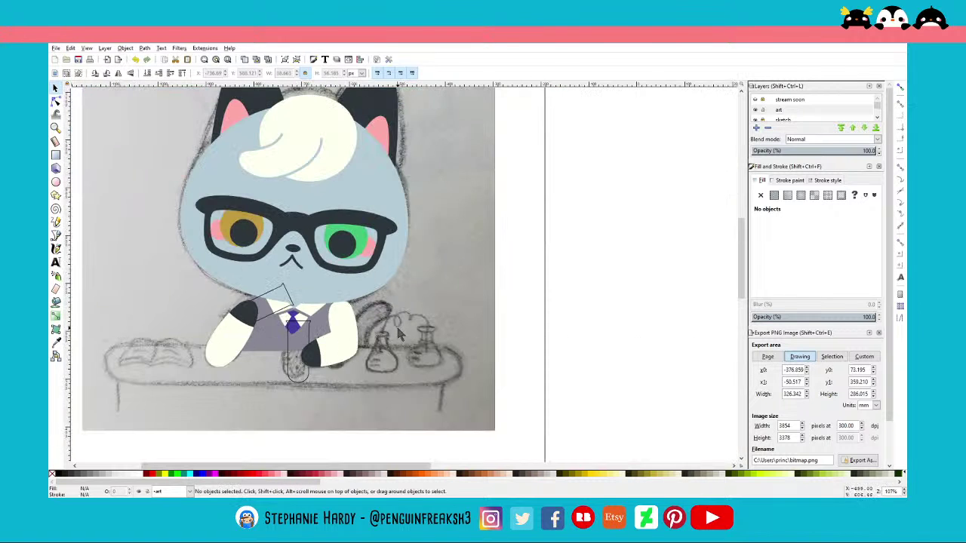
{"action": "scroll", "coordinate": [401, 334], "scroll_direction": "down", "scroll_amount": 1, "text": "ctrl"}
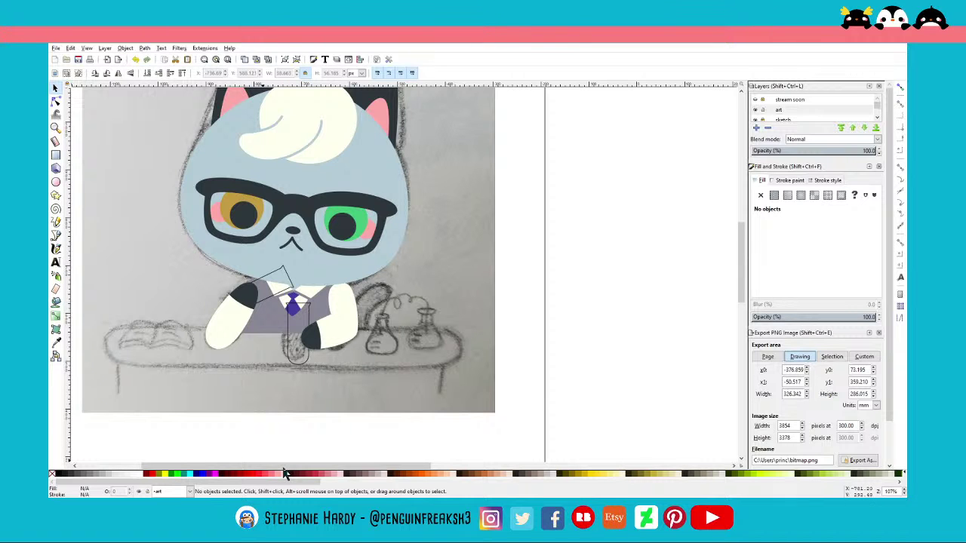
{"action": "scroll", "coordinate": [284, 308], "scroll_direction": "up", "scroll_amount": 1, "text": "ctrl"}
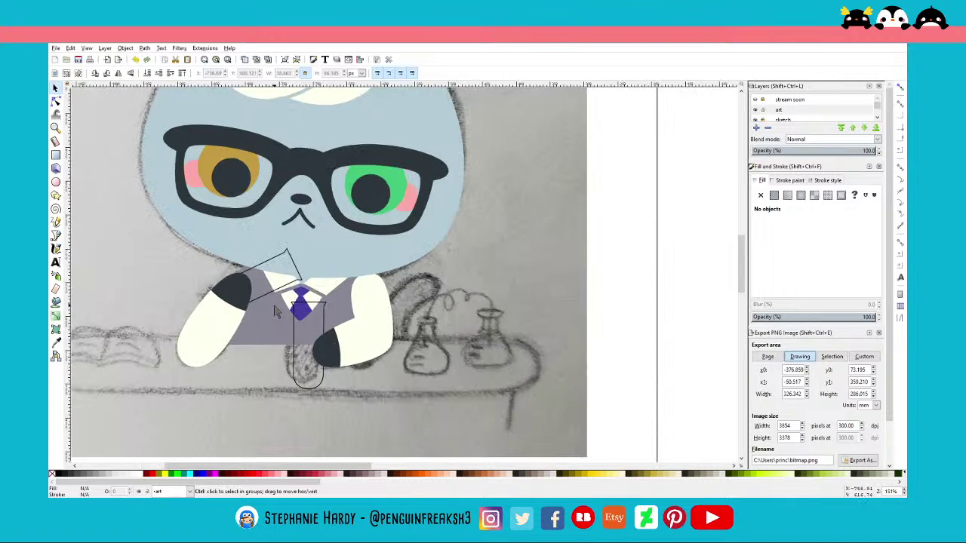
{"action": "scroll", "coordinate": [275, 312], "scroll_direction": "up", "scroll_amount": 1, "text": "ctrl"}
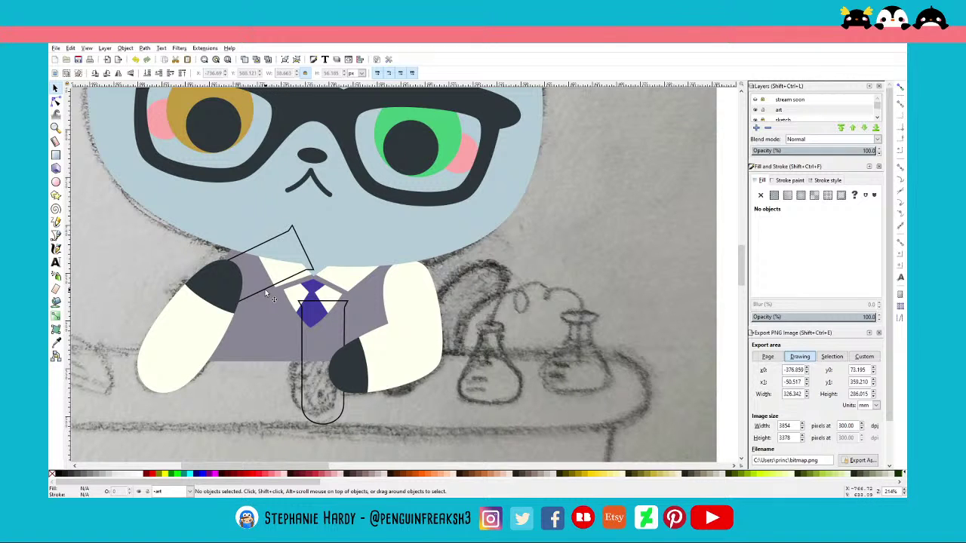
Give the glass shape a semi-transparent cream fill sampled from the arms
{"action": "left_click", "coordinate": [265, 293]}
{"action": "scroll", "coordinate": [268, 332], "scroll_direction": "down", "scroll_amount": 1, "text": "ctrl"}
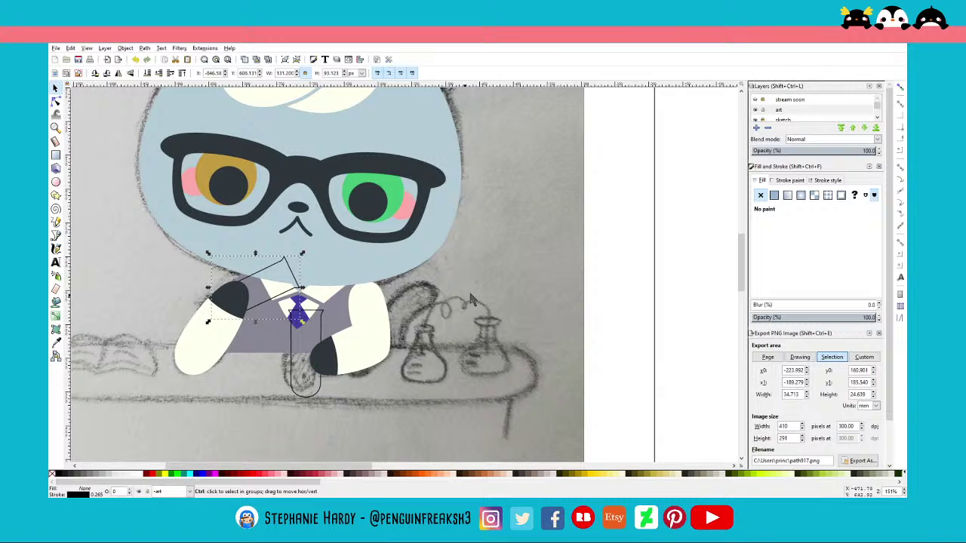
{"action": "left_click", "coordinate": [775, 196]}
{"action": "left_click", "coordinate": [790, 181]}
{"action": "left_click", "coordinate": [760, 195]}
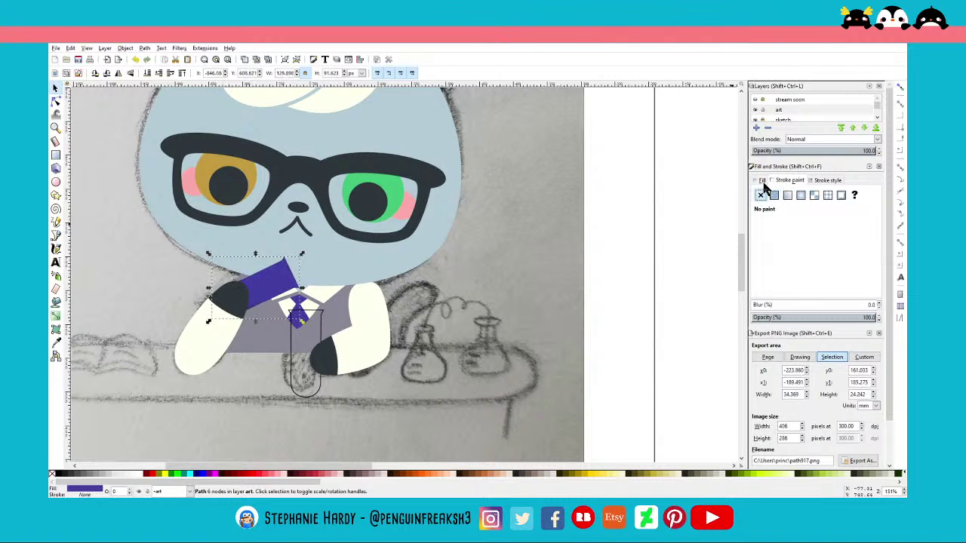
{"action": "left_click", "coordinate": [780, 290]}
{"action": "left_click", "coordinate": [375, 335]}
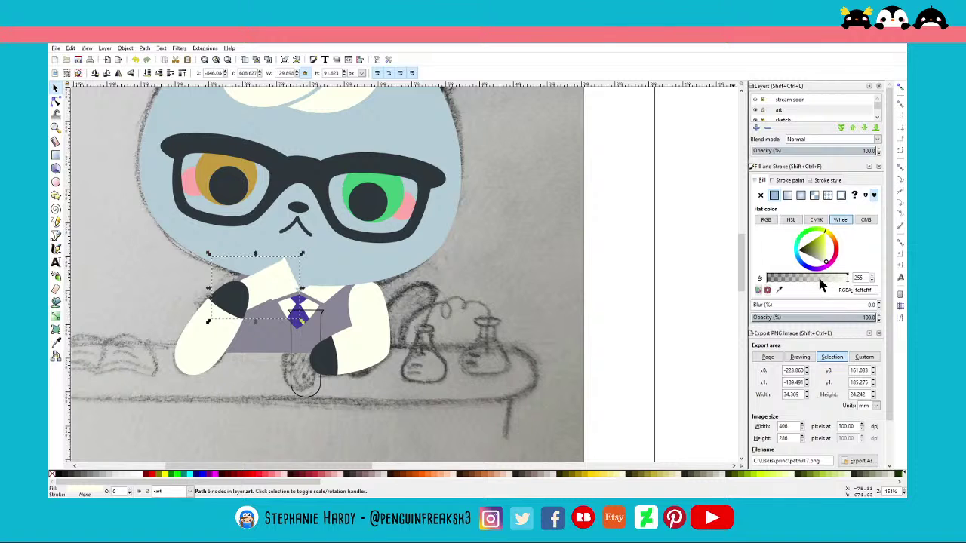
{"action": "left_click_drag", "start_coordinate": [813, 278], "coordinate": [806, 285]}
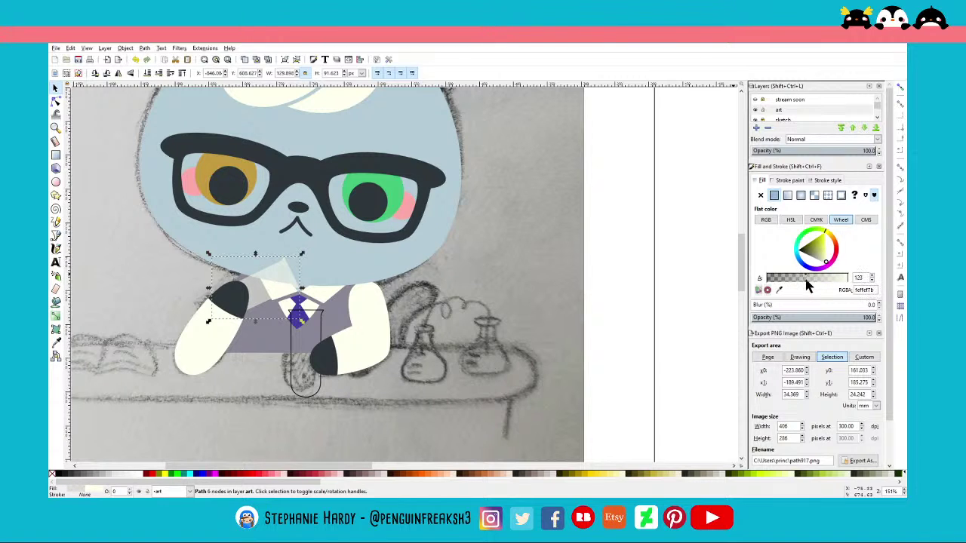
{"action": "left_click", "coordinate": [811, 277]}
Add a 5 px white outline to the glass shape
{"action": "left_click", "coordinate": [790, 180]}
{"action": "left_click", "coordinate": [774, 195]}
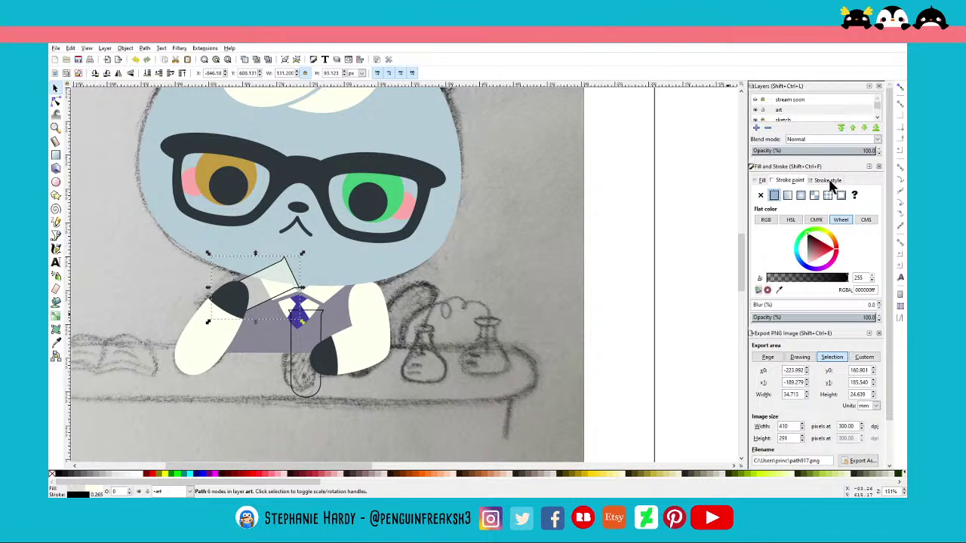
{"action": "left_click", "coordinate": [828, 180]}
{"action": "type", "text": "5"}
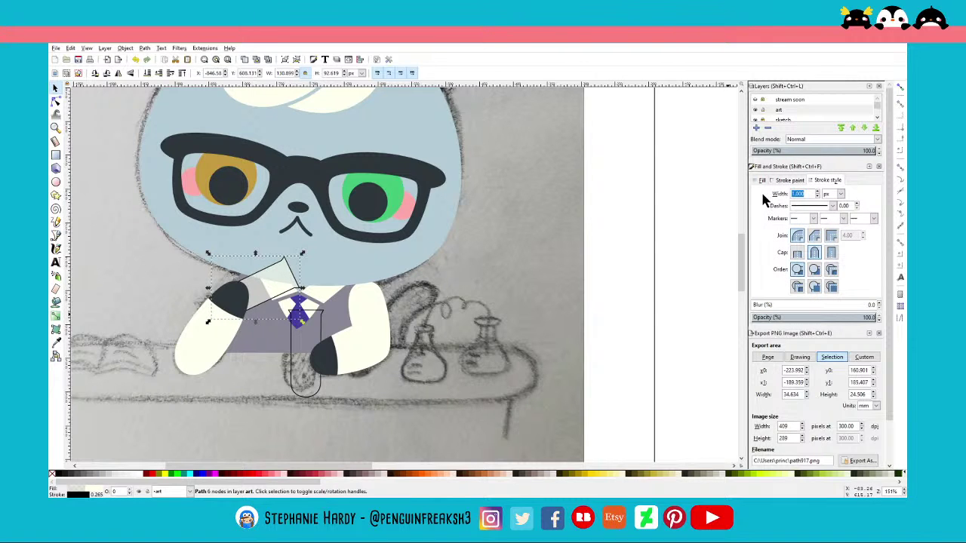
{"action": "key", "text": "Return"}
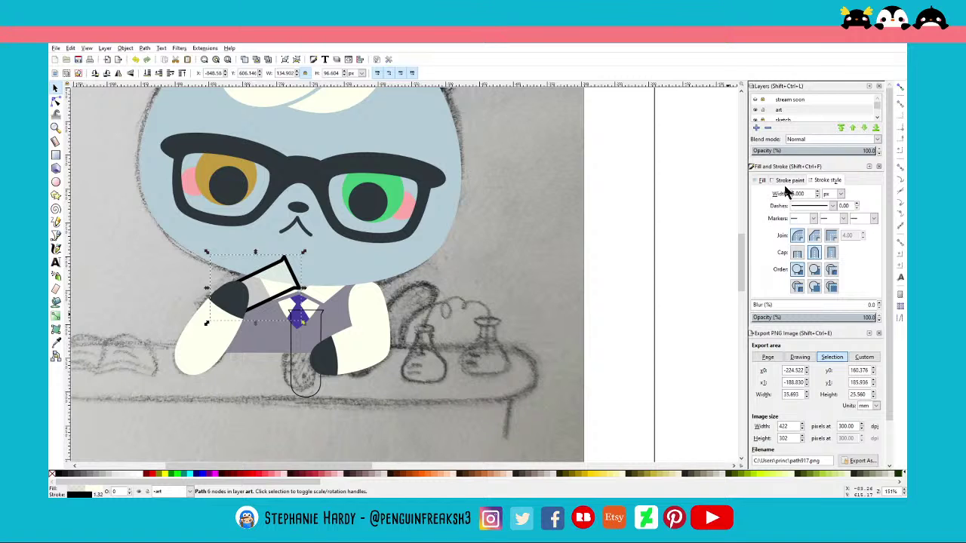
{"action": "left_click", "coordinate": [789, 181]}
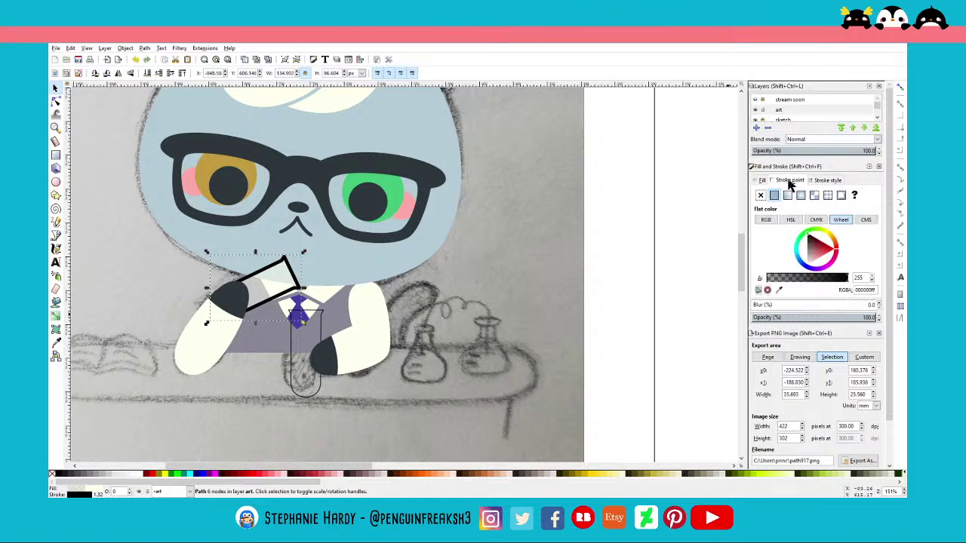
{"action": "left_click", "coordinate": [779, 291]}
{"action": "left_click", "coordinate": [360, 328]}
{"action": "left_click", "coordinate": [461, 313]}
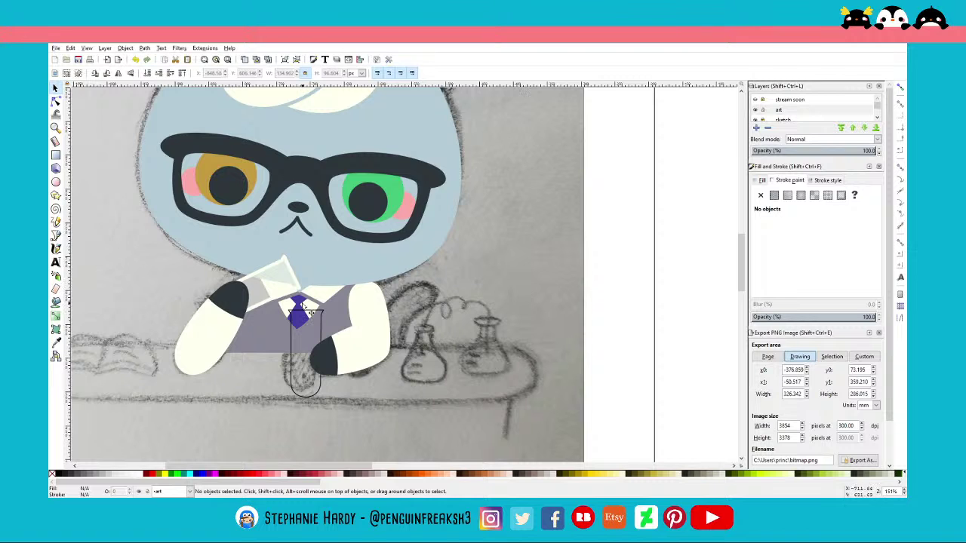
Duplicate the glass, remove the copy's stroke and make its fill fully opaque
{"action": "scroll", "coordinate": [293, 321], "scroll_direction": "up", "scroll_amount": 2}
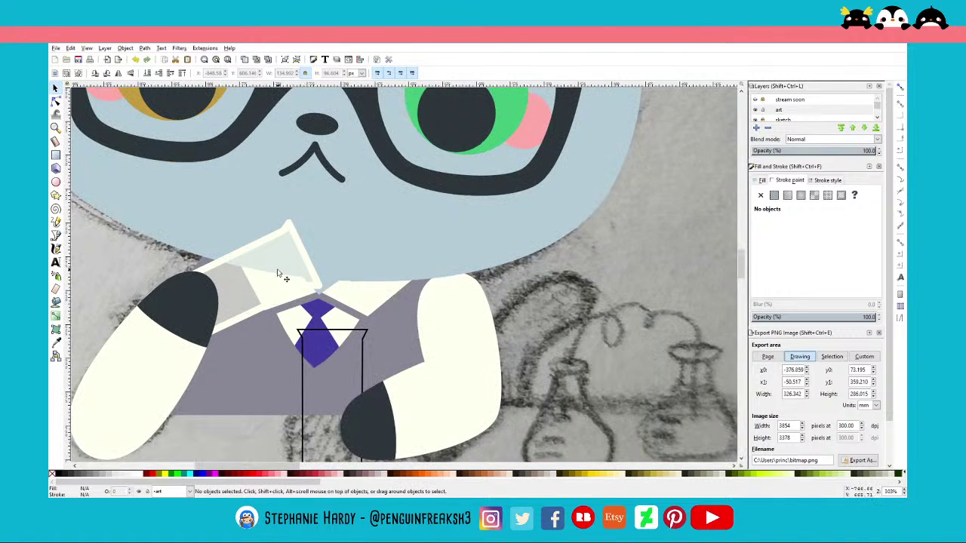
{"action": "left_click", "coordinate": [280, 267]}
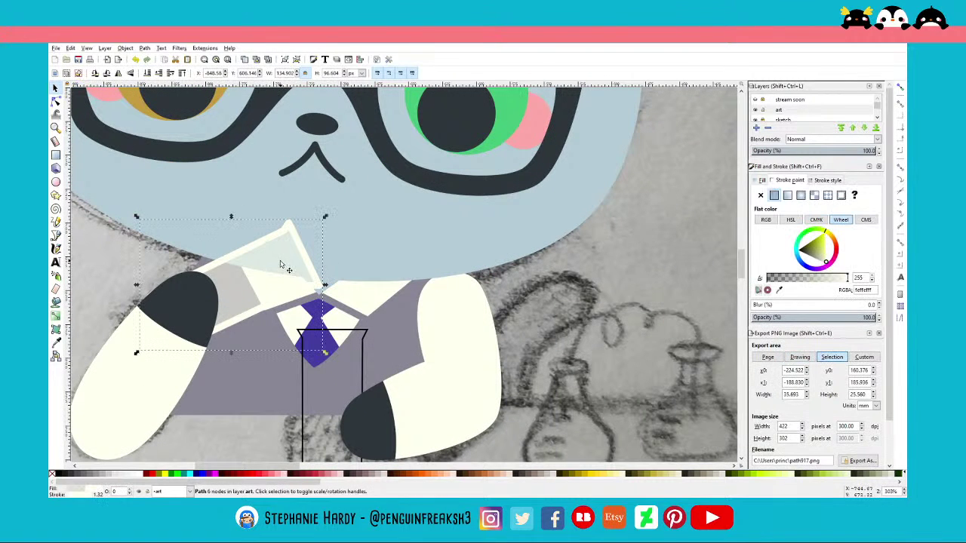
{"action": "left_click", "coordinate": [246, 60]}
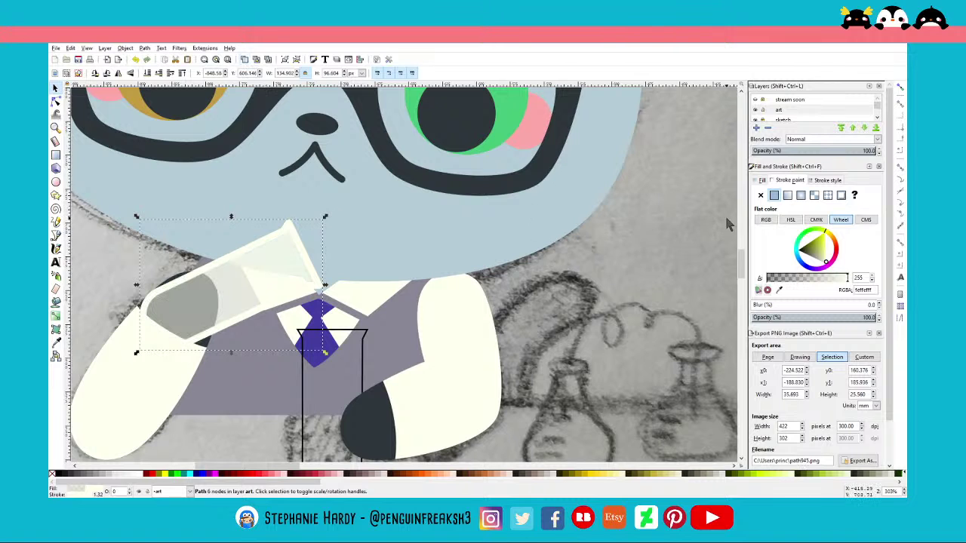
{"action": "left_click", "coordinate": [784, 181]}
{"action": "left_click", "coordinate": [761, 195]}
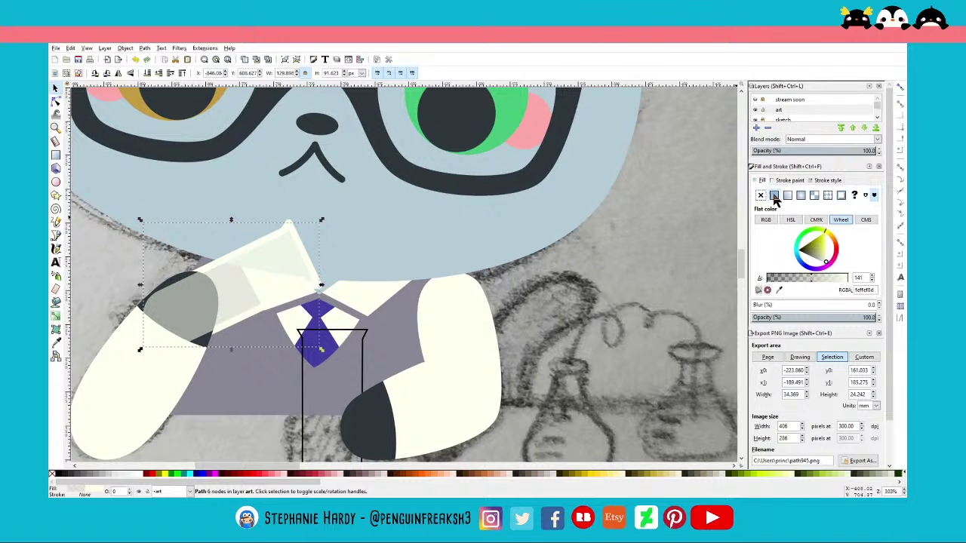
{"action": "left_click_drag", "start_coordinate": [808, 277], "coordinate": [848, 278]}
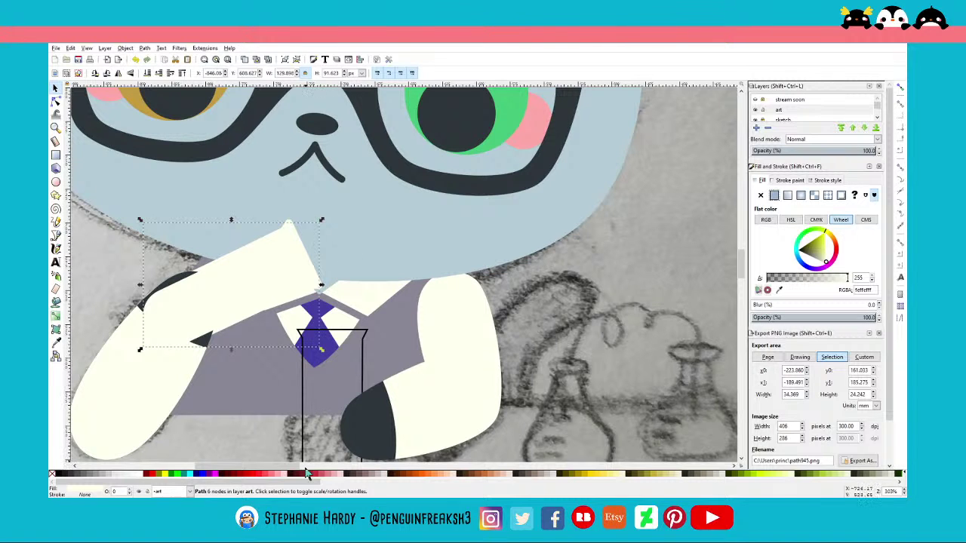
Draw a pink, outline-free liquid shape inside the tilted glass from its rim
{"action": "left_click", "coordinate": [328, 475]}
{"action": "scroll", "coordinate": [226, 298], "scroll_direction": "left", "scroll_amount": 2}
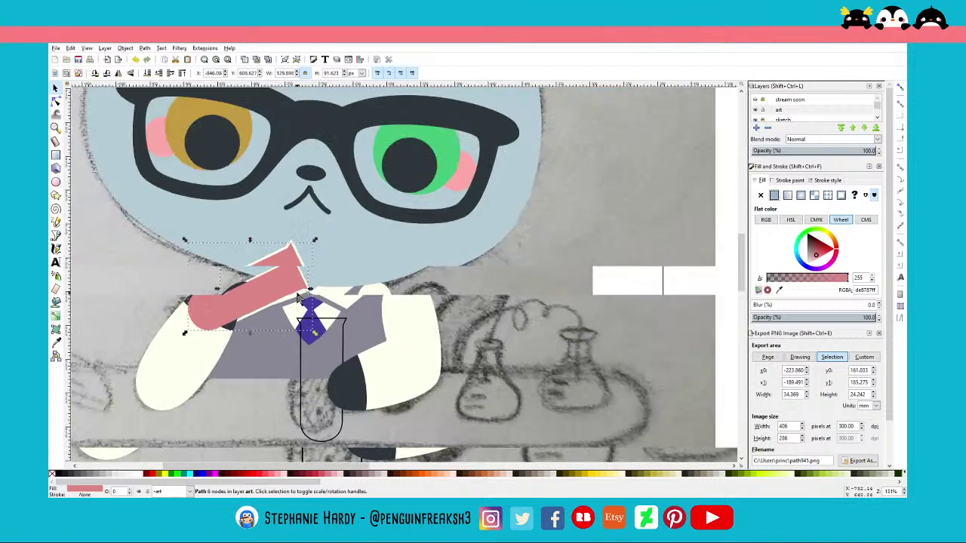
{"action": "left_click", "coordinate": [55, 234]}
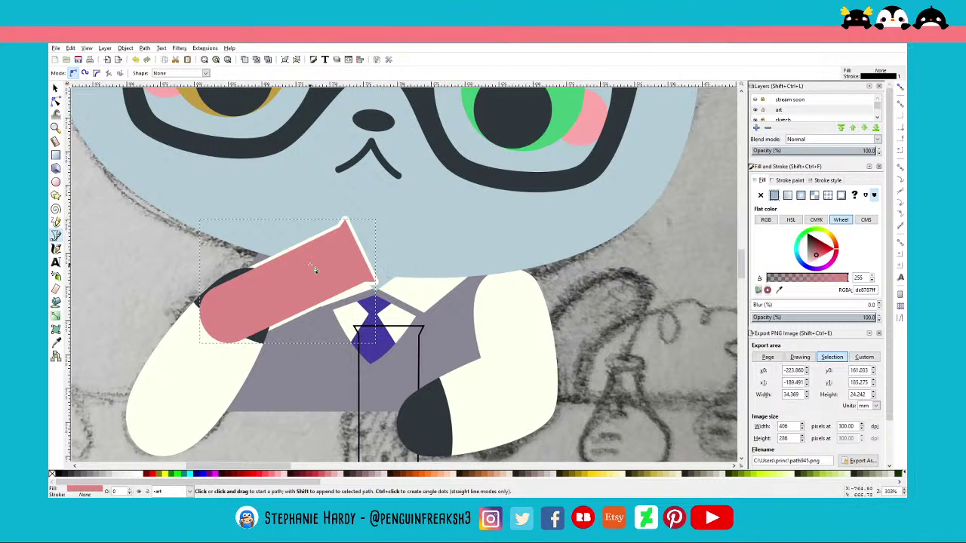
{"action": "left_click", "coordinate": [277, 250]}
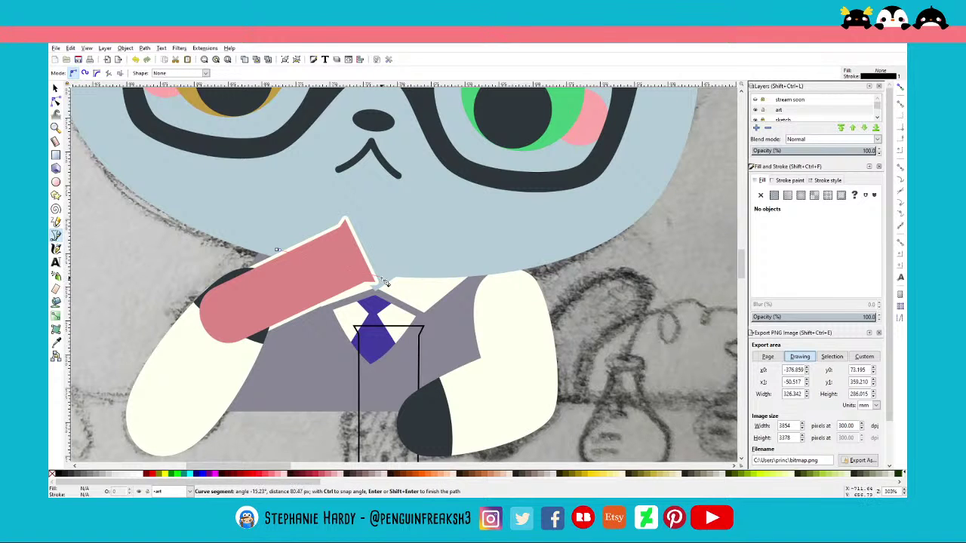
{"action": "left_click", "coordinate": [377, 283]}
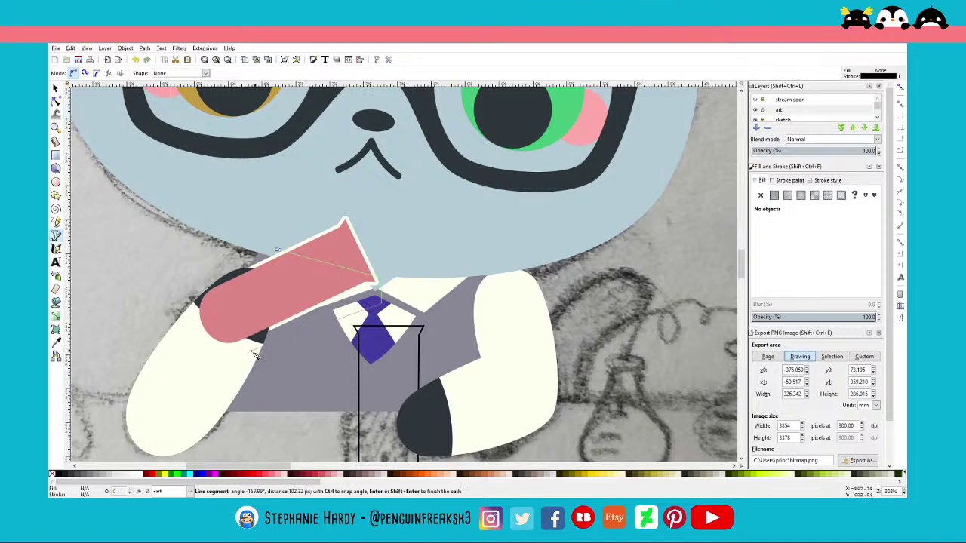
{"action": "left_click", "coordinate": [201, 355]}
{"action": "left_click", "coordinate": [194, 306]}
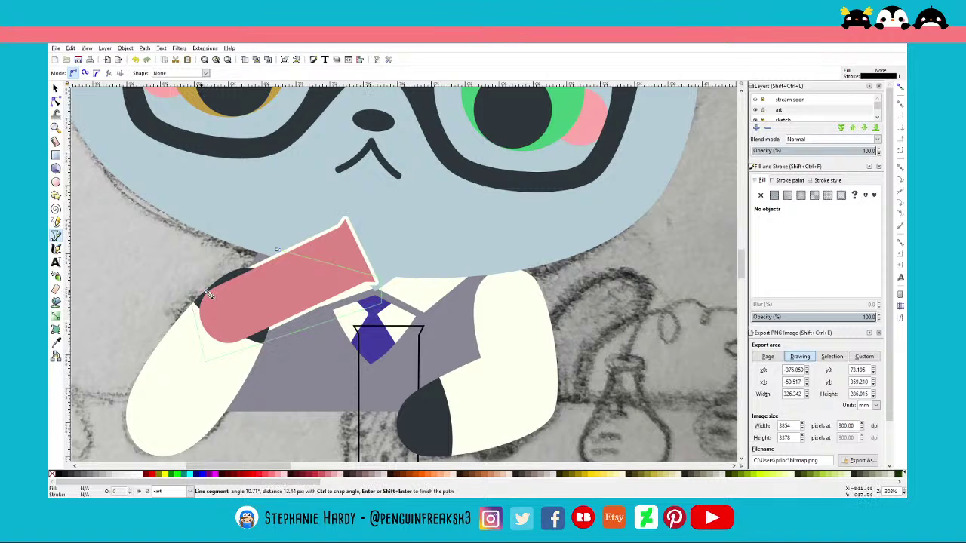
{"action": "left_click", "coordinate": [277, 251]}
{"action": "left_click", "coordinate": [773, 195]}
{"action": "left_click", "coordinate": [789, 180]}
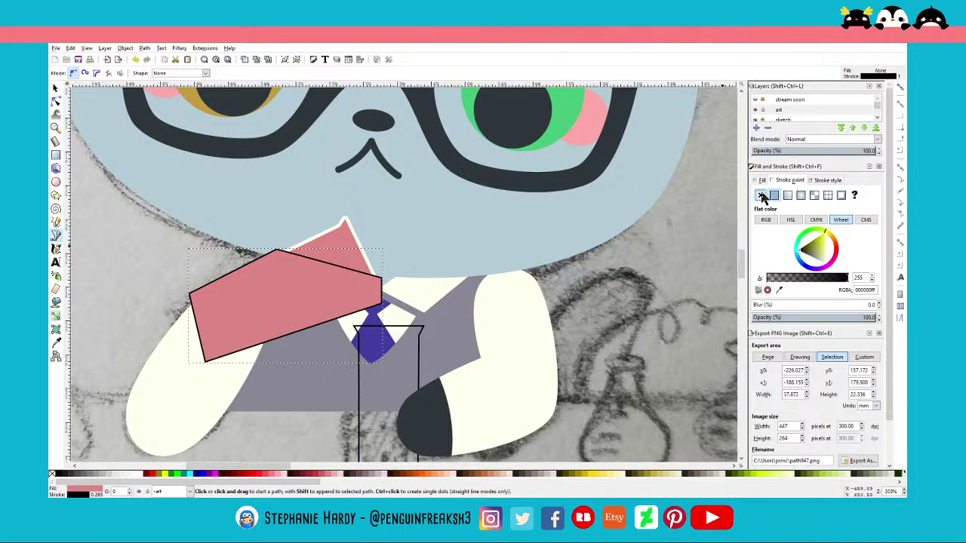
{"action": "left_click", "coordinate": [760, 195]}
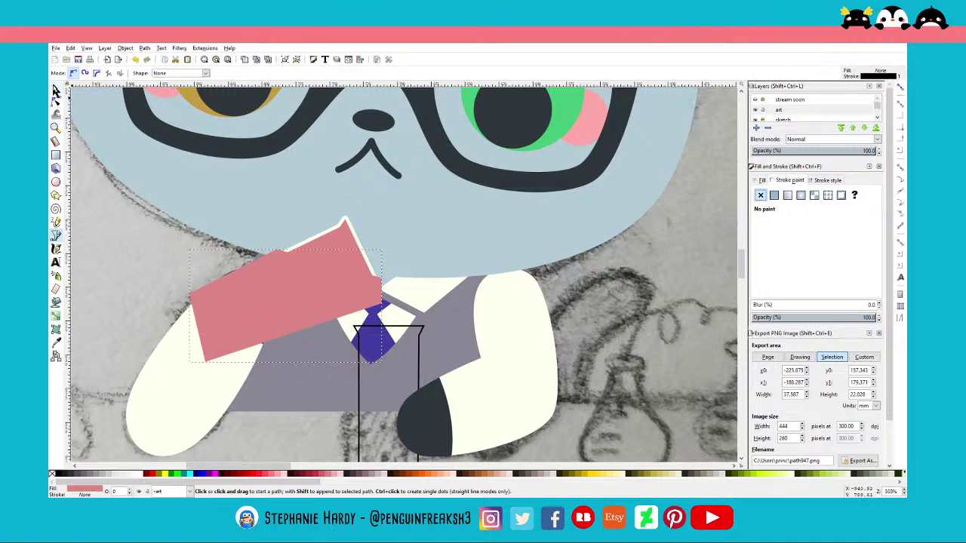
Remove the fill from the cream glass shape
{"action": "left_click", "coordinate": [54, 88]}
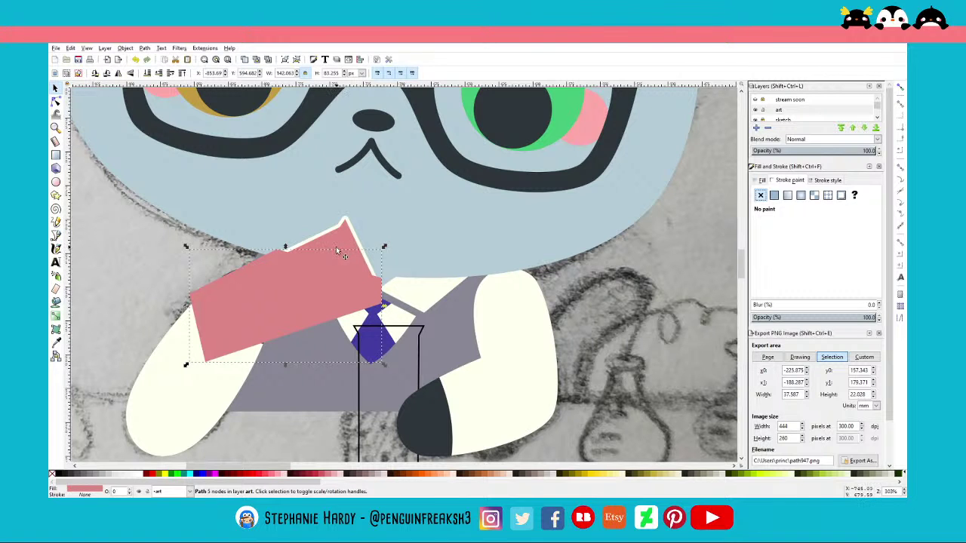
{"action": "left_click", "coordinate": [336, 250], "text": "shift"}
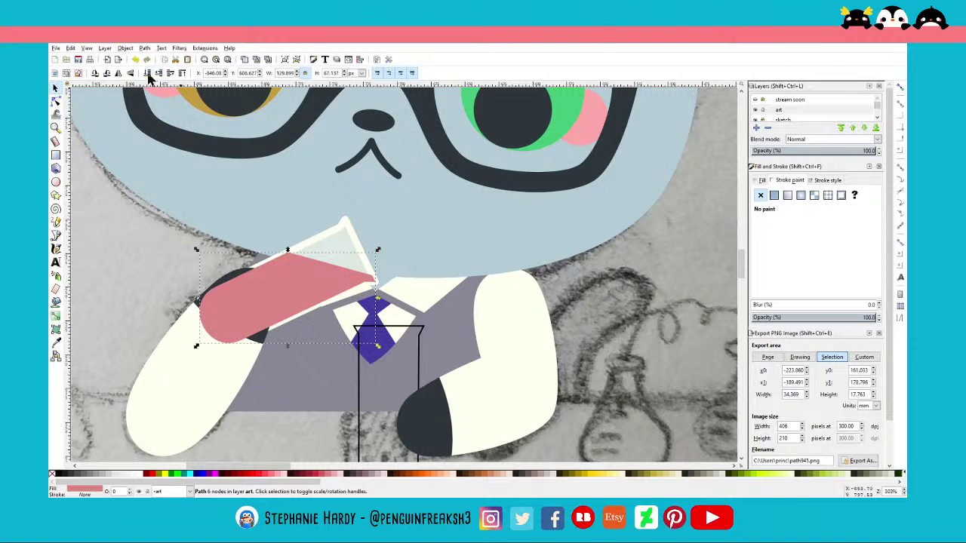
{"action": "left_click", "coordinate": [342, 246]}
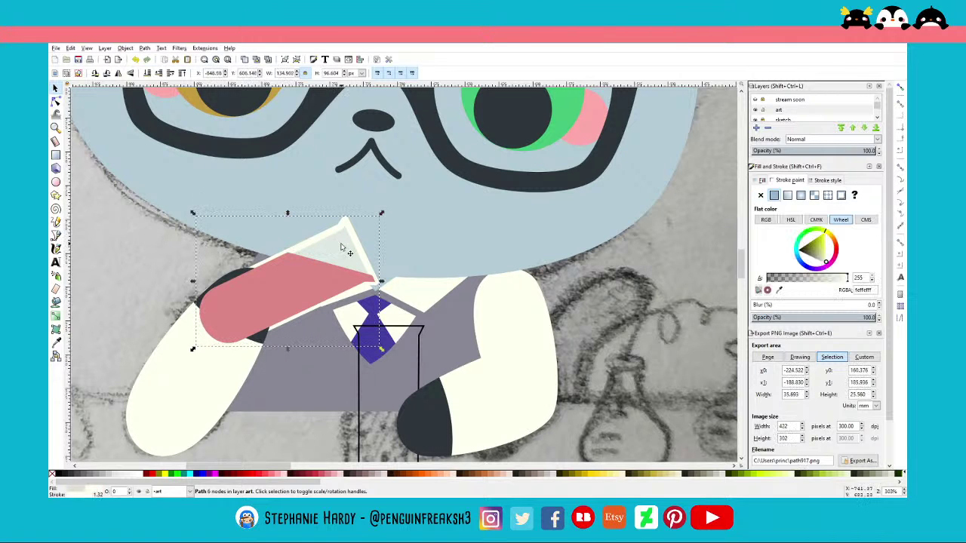
{"action": "left_click", "coordinate": [761, 195]}
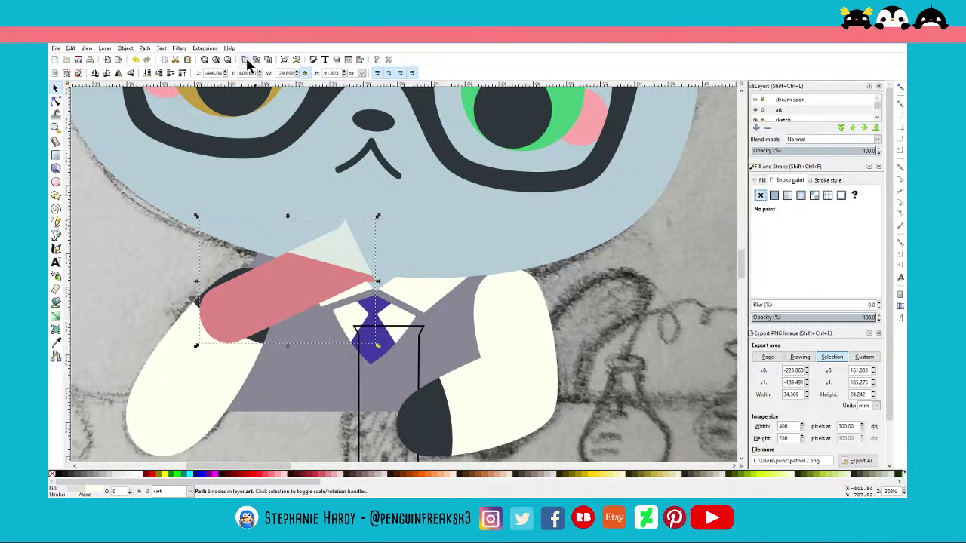
{"action": "left_click", "coordinate": [774, 196]}
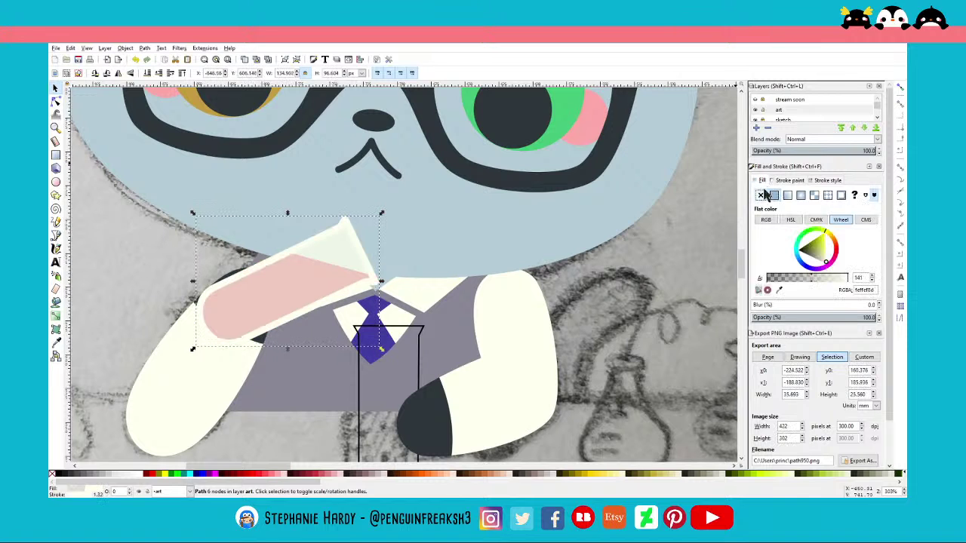
Group the glass, pink liquid and tip pieces, then lower the group behind the dark paw
{"action": "left_click", "coordinate": [296, 288], "text": "shift"}
{"action": "left_click", "coordinate": [344, 255], "text": "shift"}
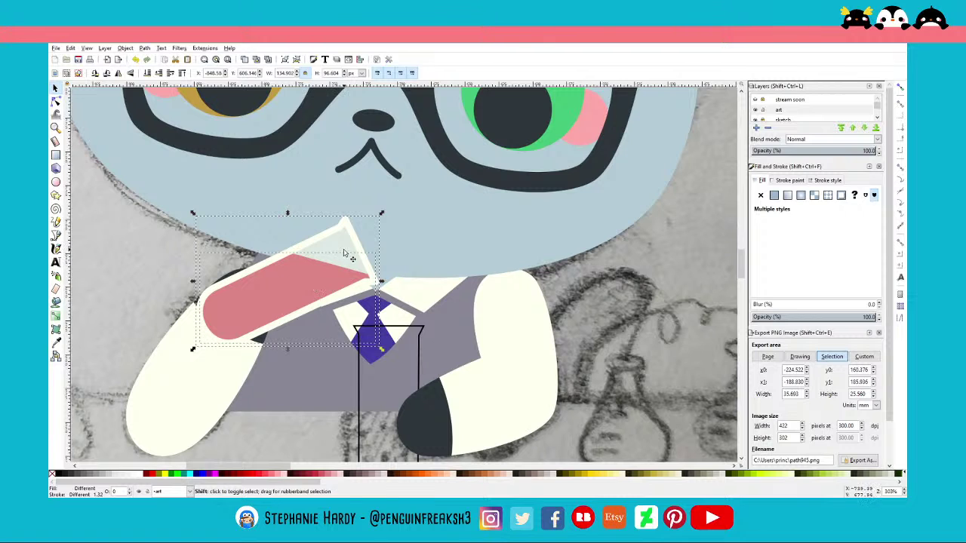
{"action": "left_click", "coordinate": [284, 60]}
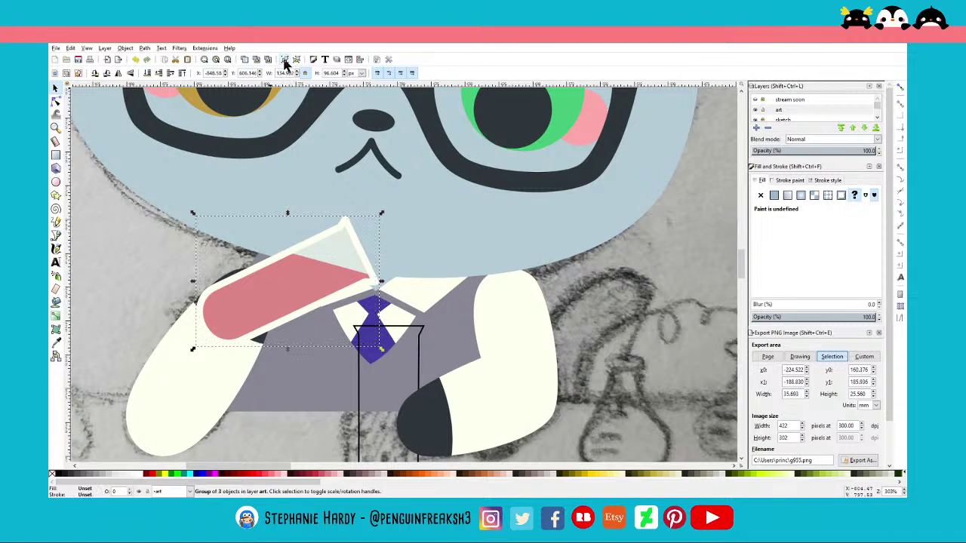
{"action": "left_click", "coordinate": [160, 78]}
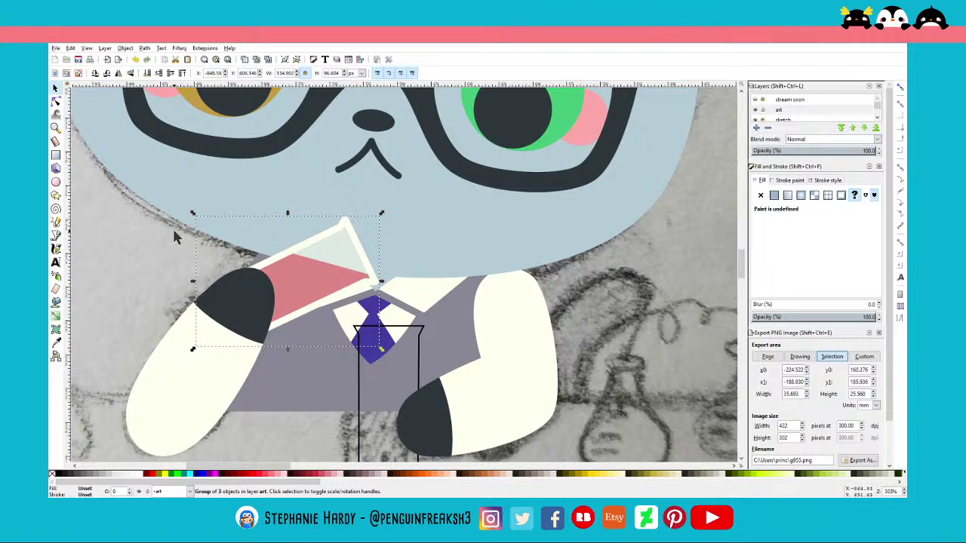
{"action": "scroll", "coordinate": [234, 270], "scroll_direction": "down", "scroll_amount": 1}
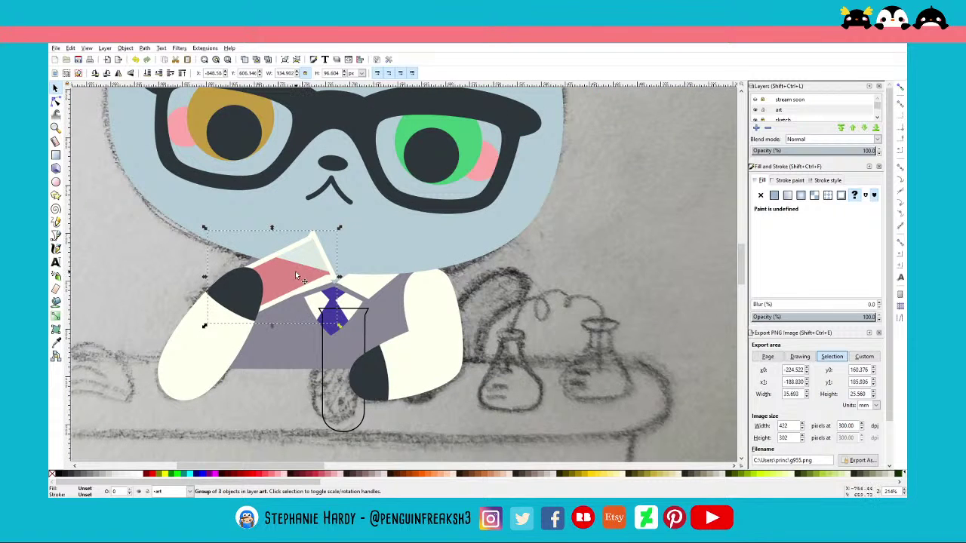
Shift the test tube group slightly up and right
{"action": "left_click_drag", "start_coordinate": [298, 277], "coordinate": [303, 273]}
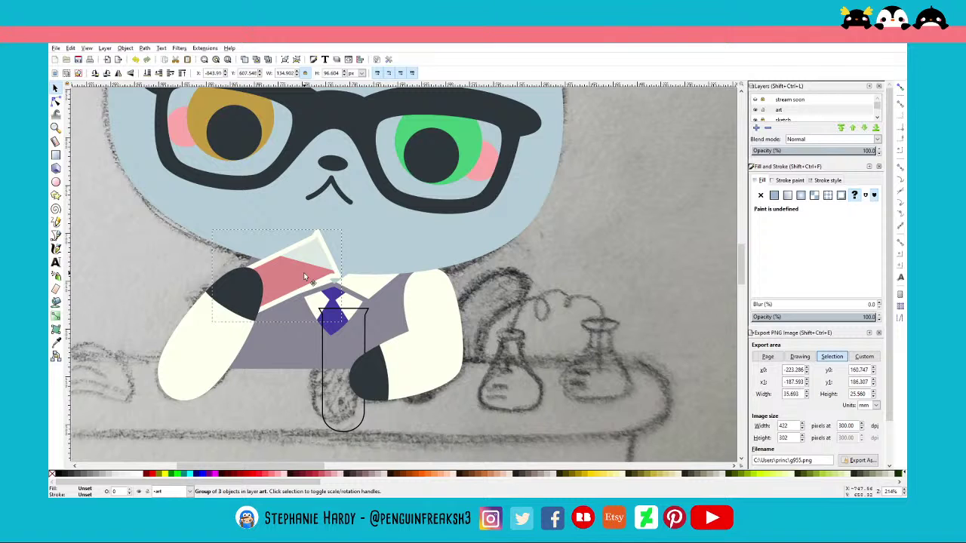
{"action": "scroll", "coordinate": [275, 324], "scroll_direction": "down", "scroll_amount": 2}
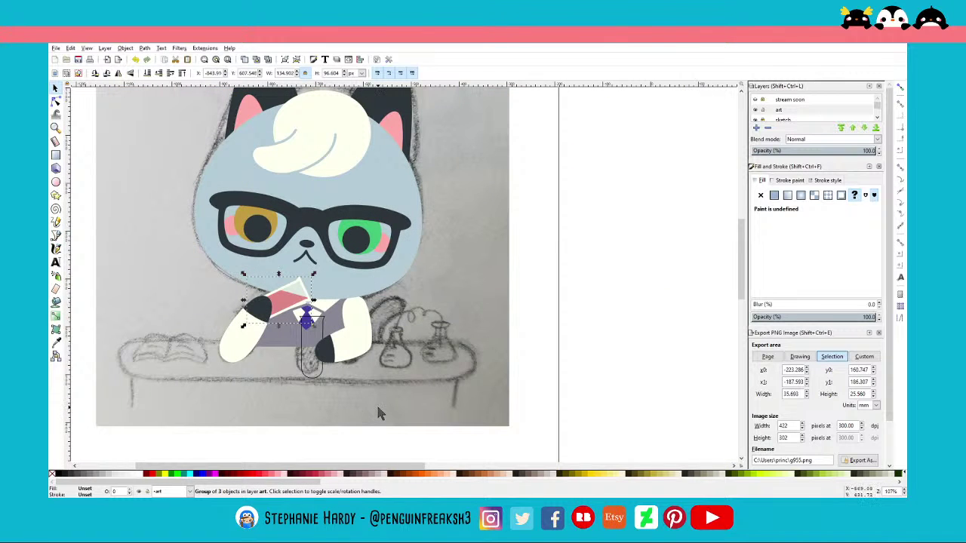
{"action": "scroll", "coordinate": [381, 386], "scroll_direction": "up", "scroll_amount": 1}
{"action": "scroll", "coordinate": [382, 384], "scroll_direction": "up", "scroll_amount": 1}
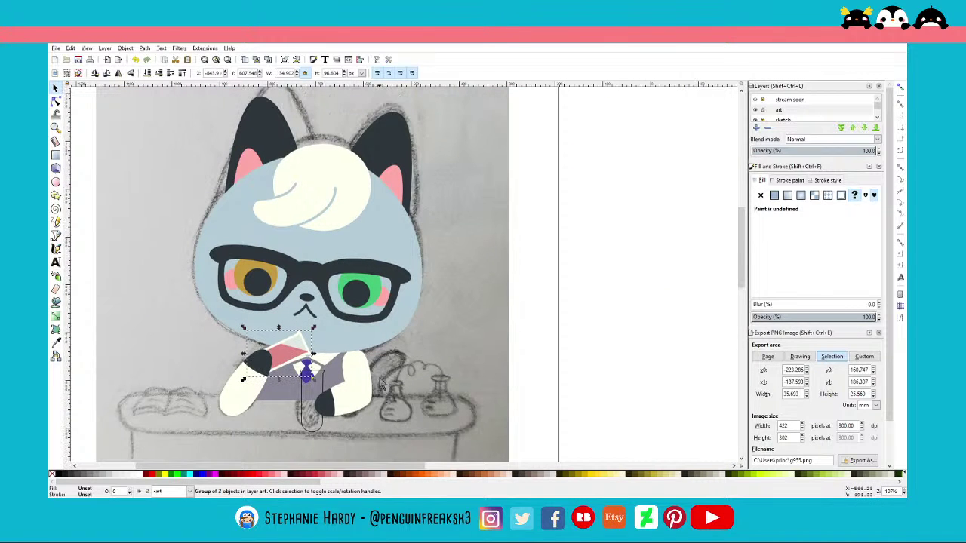
{"action": "scroll", "coordinate": [392, 368], "scroll_direction": "up", "scroll_amount": 1}
{"action": "scroll", "coordinate": [270, 301], "scroll_direction": "down", "scroll_amount": 1}
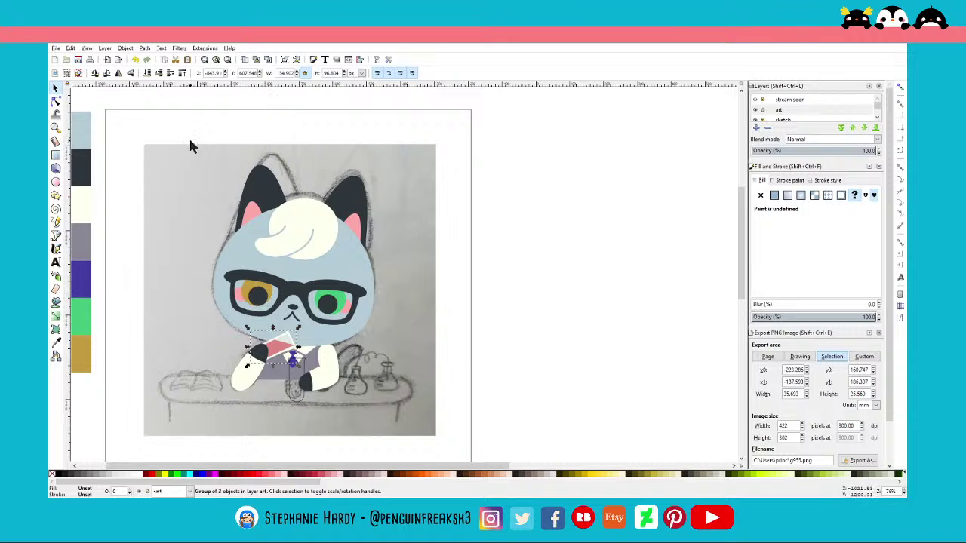
Select all the cat's head pieces and nudge them a few pixels right
{"action": "left_click_drag", "start_coordinate": [178, 126], "coordinate": [390, 351]}
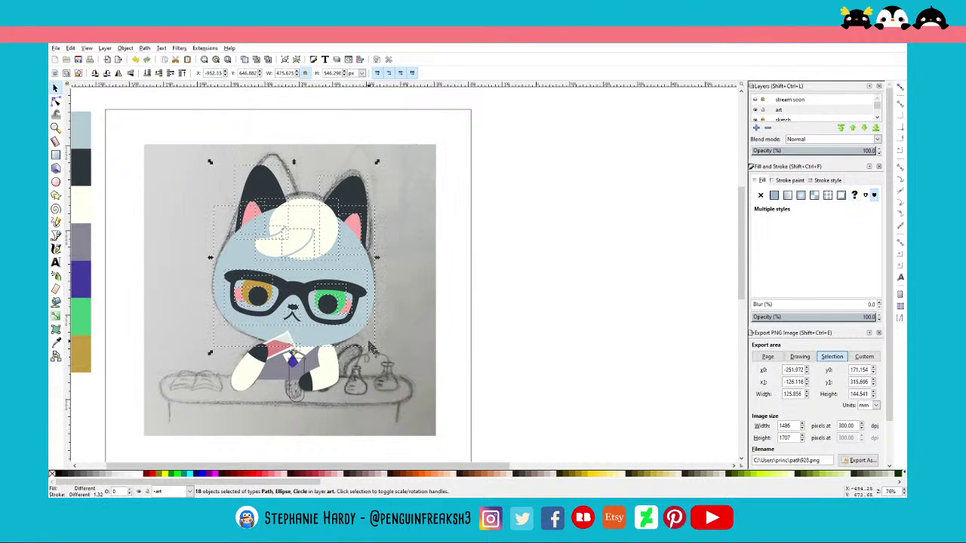
{"action": "left_click_drag", "start_coordinate": [325, 335], "coordinate": [327, 337]}
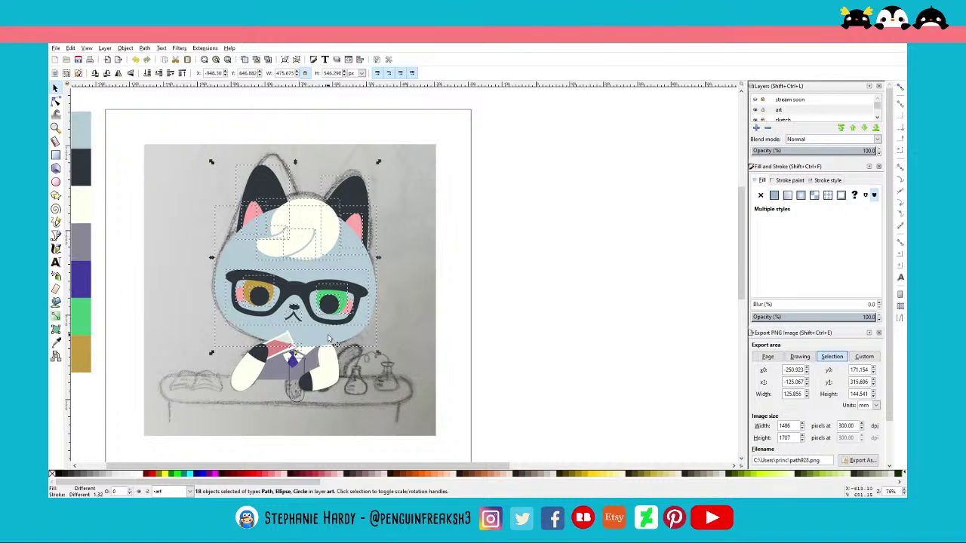
{"action": "key", "text": "ctrl+z"}
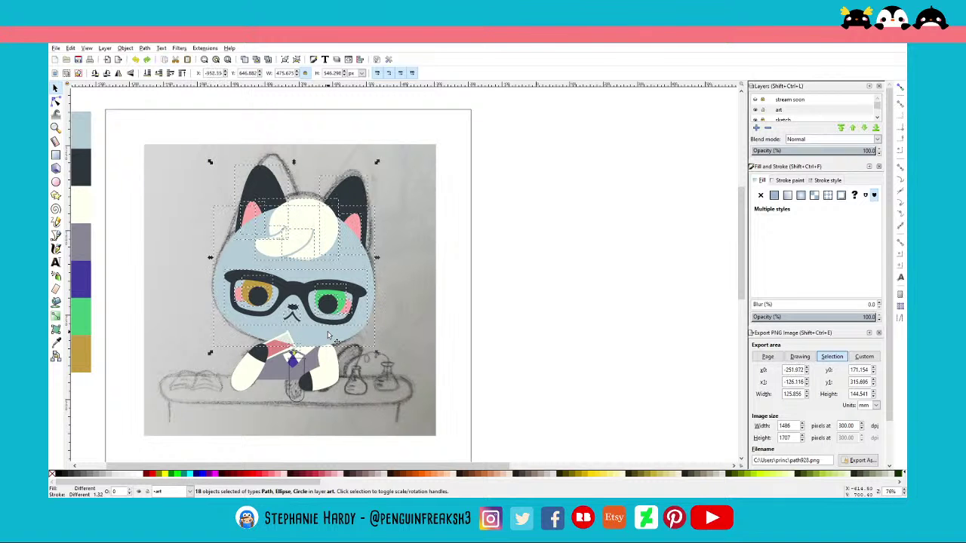
{"action": "scroll", "coordinate": [326, 336], "scroll_direction": "up", "scroll_amount": 4, "text": "ctrl"}
{"action": "scroll", "coordinate": [326, 336], "scroll_direction": "up", "scroll_amount": 2, "text": "ctrl"}
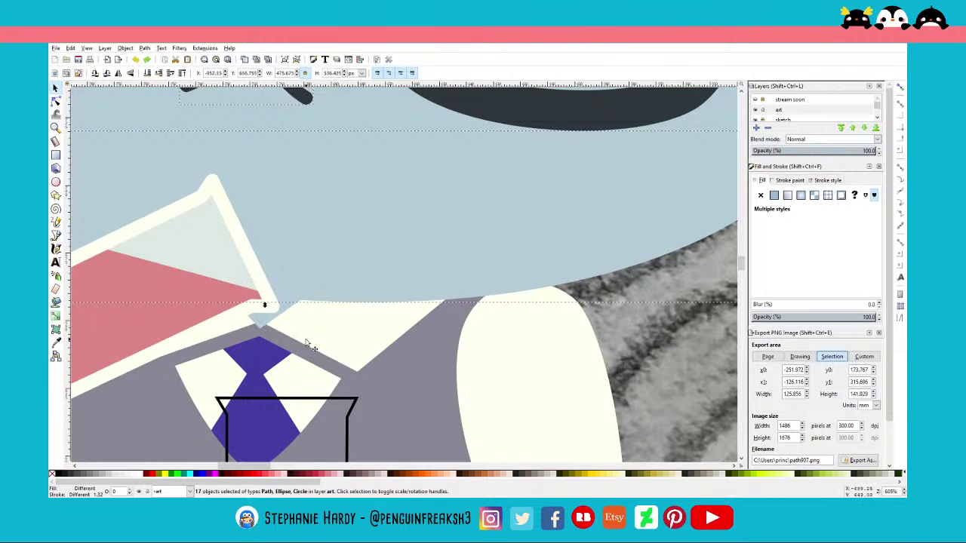
{"action": "scroll", "coordinate": [323, 360], "scroll_direction": "down", "scroll_amount": 4, "text": "ctrl"}
{"action": "left_click_drag", "start_coordinate": [330, 327], "coordinate": [334, 323]}
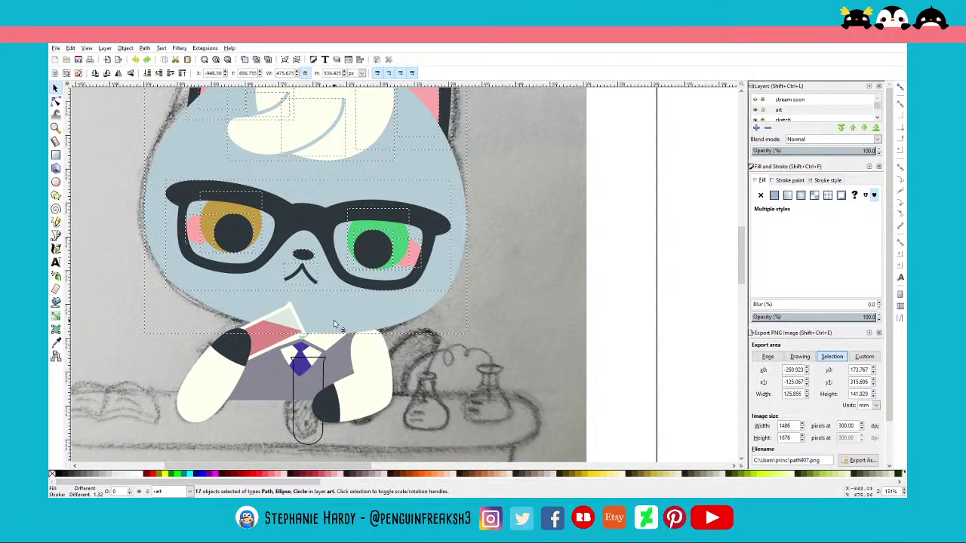
{"action": "key", "text": "alt+Right"}
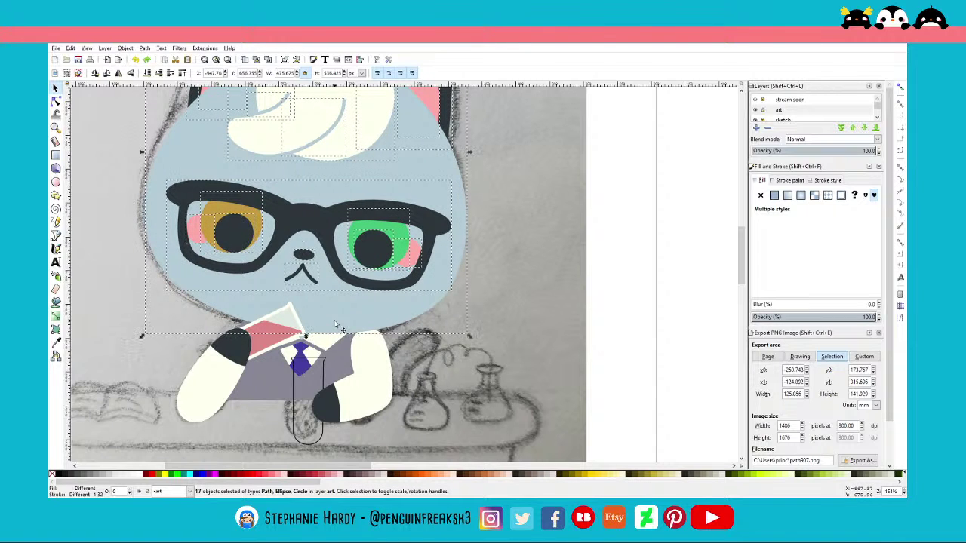
Deselect everything and save the drawing
{"action": "key", "text": "Escape"}
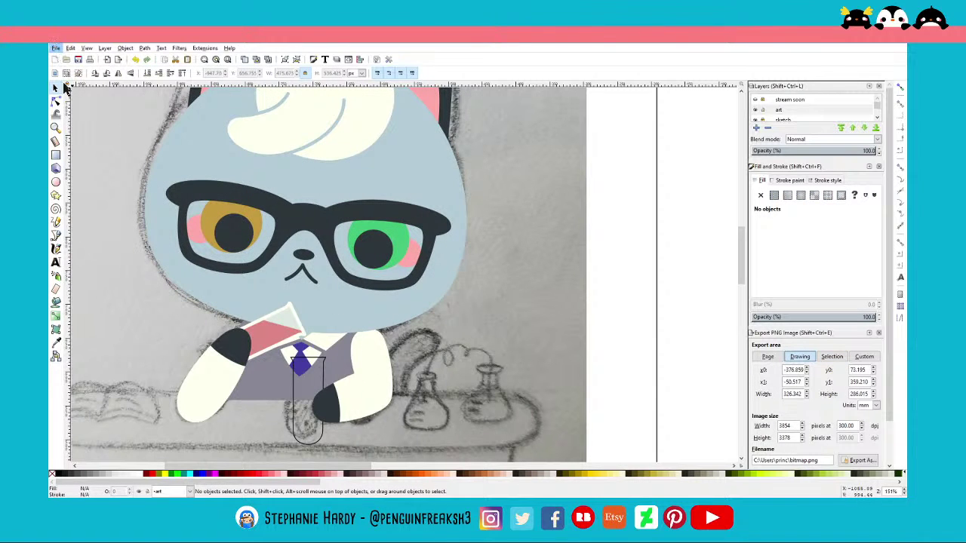
{"action": "key", "text": "ctrl+s"}
{"action": "scroll", "coordinate": [291, 359], "scroll_direction": "down", "scroll_amount": 3}
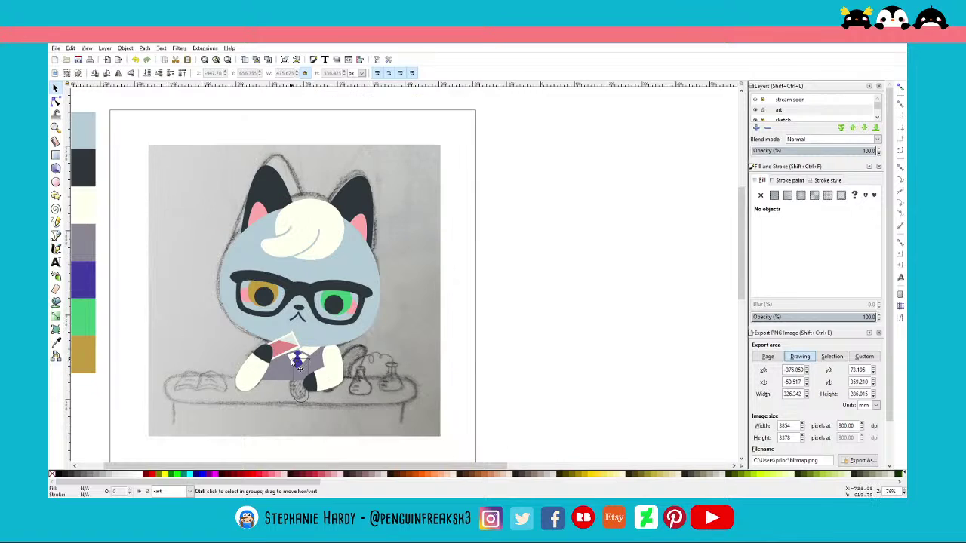
{"action": "scroll", "coordinate": [272, 332], "scroll_direction": "up", "scroll_amount": 4}
{"action": "left_click", "coordinate": [273, 333]}
{"action": "scroll", "coordinate": [287, 377], "scroll_direction": "down", "scroll_amount": 1}
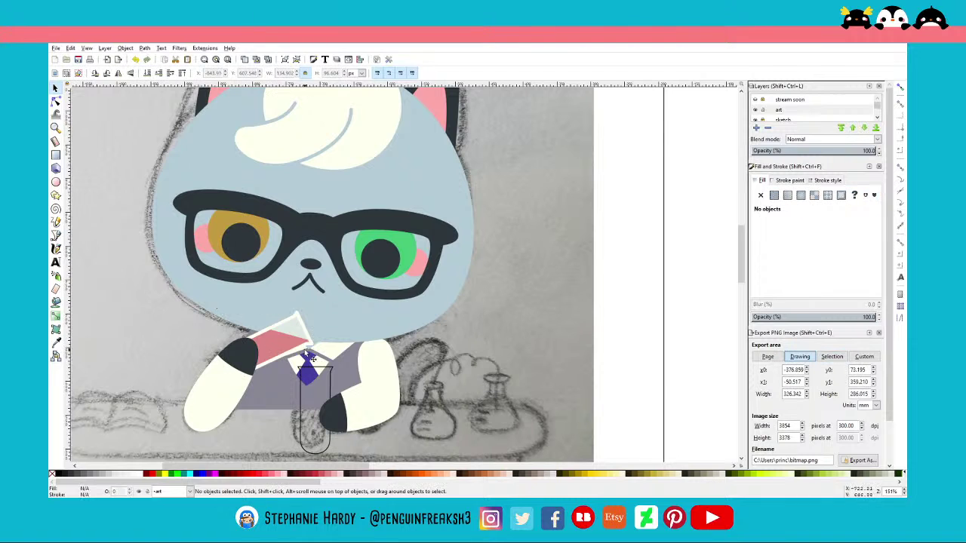
Recolour the pink liquid with the eye's green using the dropper
{"action": "left_click", "coordinate": [261, 340], "text": "ctrl"}
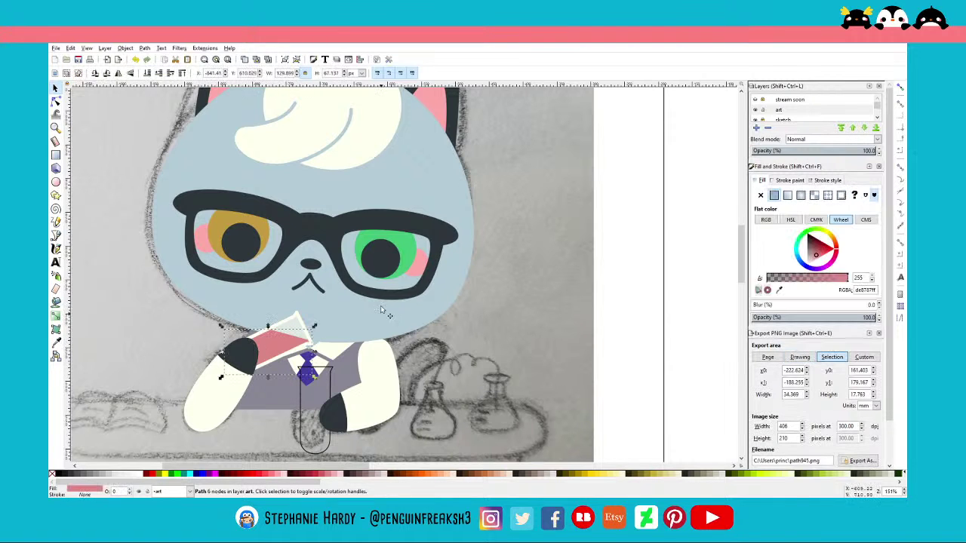
{"action": "key", "text": "d"}
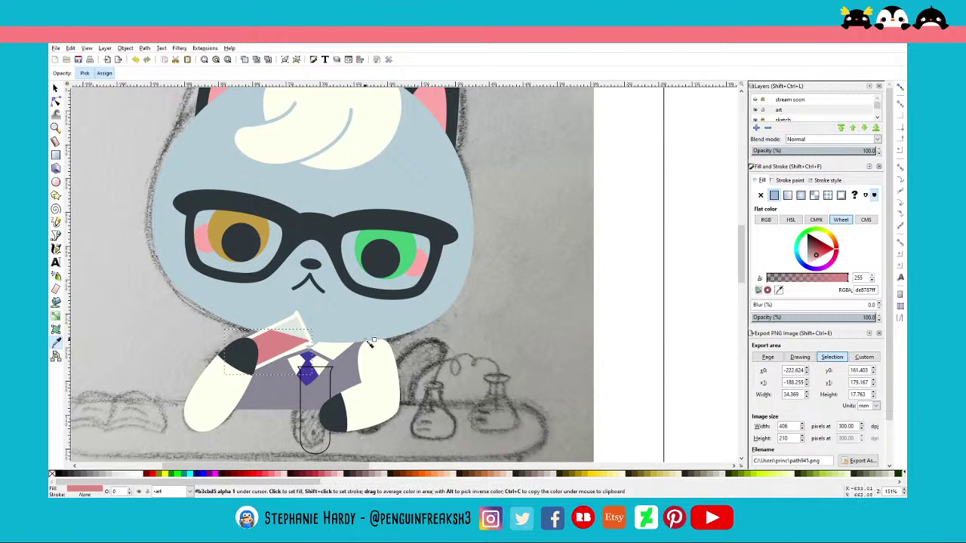
{"action": "scroll", "coordinate": [370, 343], "scroll_direction": "down", "scroll_amount": 1}
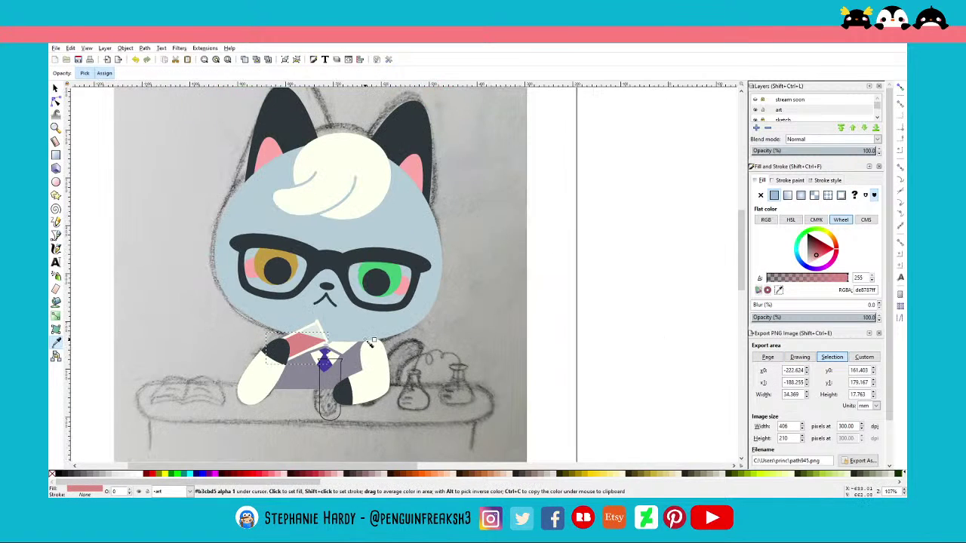
{"action": "left_click", "coordinate": [779, 290]}
{"action": "left_click", "coordinate": [399, 280]}
{"action": "left_click", "coordinate": [421, 394]}
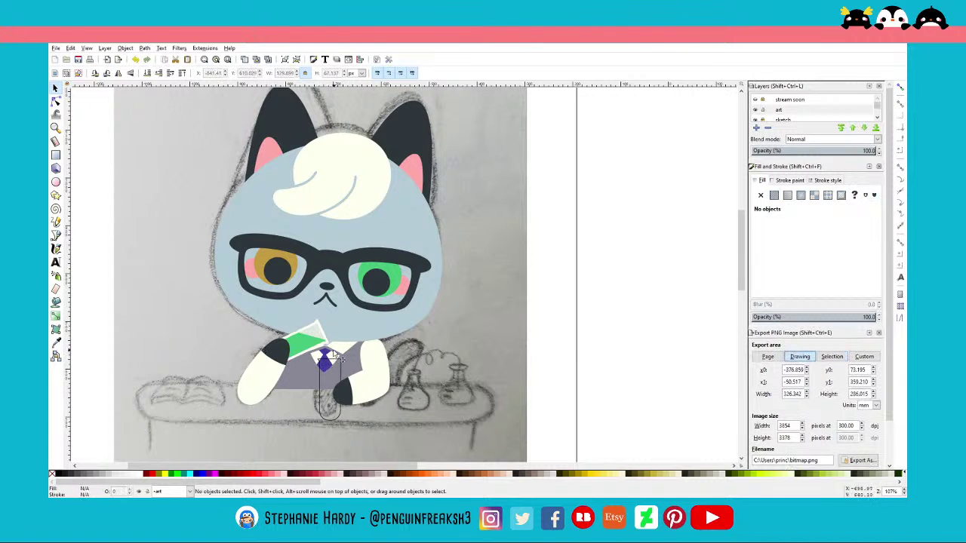
{"action": "scroll", "coordinate": [306, 341], "scroll_direction": "up", "scroll_amount": 4}
{"action": "scroll", "coordinate": [298, 335], "scroll_direction": "up", "scroll_amount": 2}
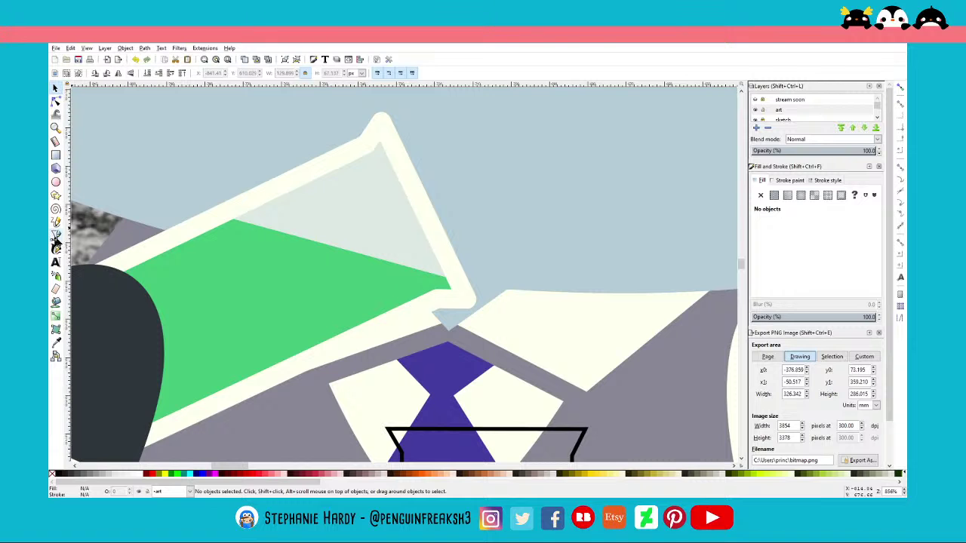
Pull the liquid's pointed corner node back inside the glass outline
{"action": "left_click", "coordinate": [56, 236]}
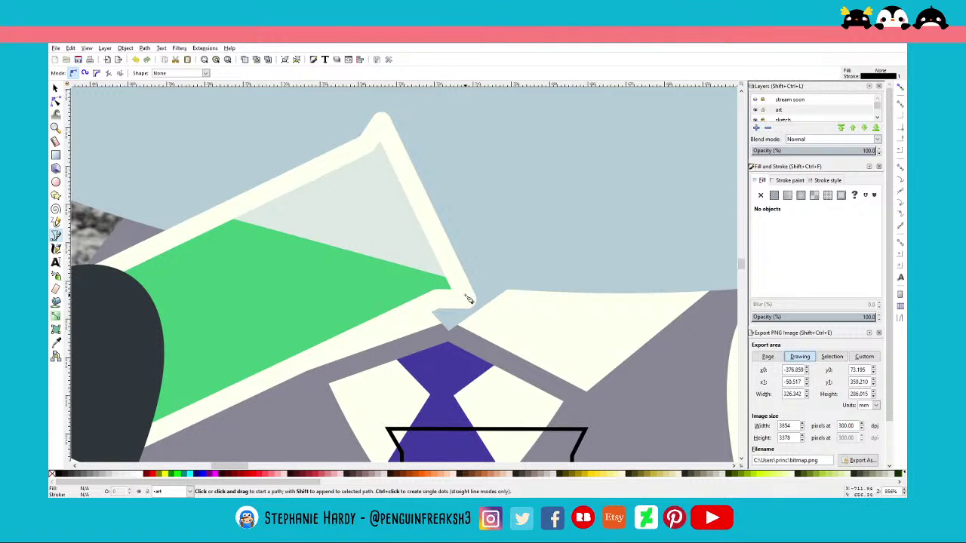
{"action": "scroll", "coordinate": [324, 262], "scroll_direction": "down", "scroll_amount": 1}
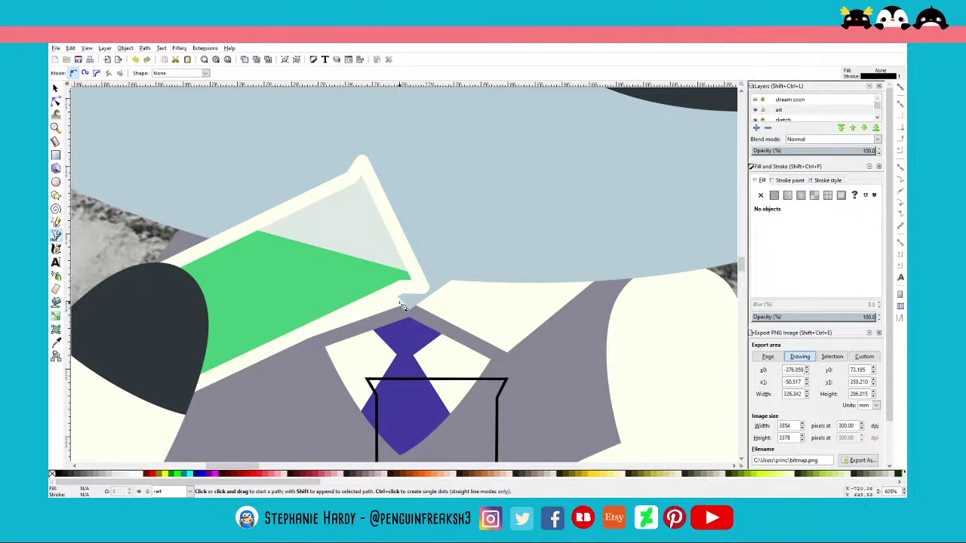
{"action": "key", "text": "n"}
{"action": "left_click", "coordinate": [302, 226]}
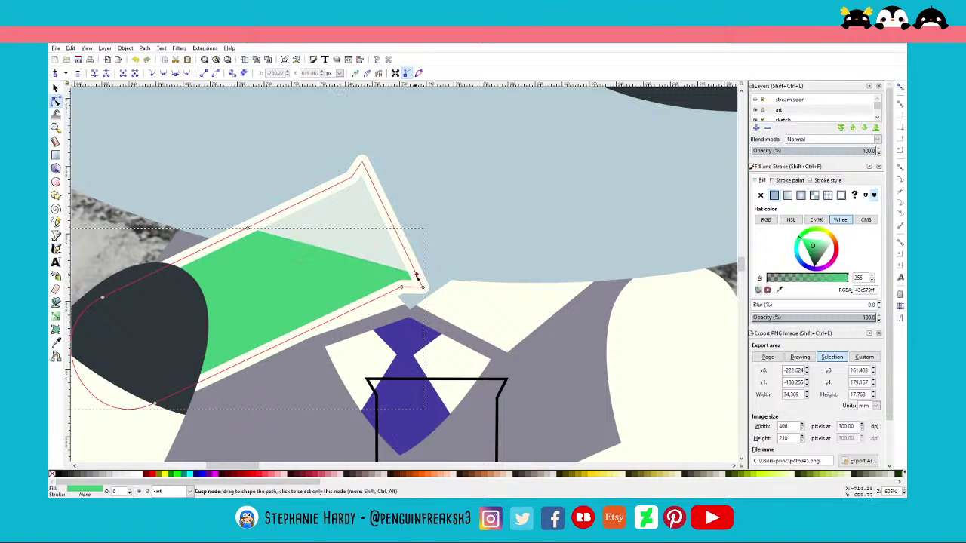
{"action": "left_click_drag", "start_coordinate": [416, 275], "coordinate": [417, 278]}
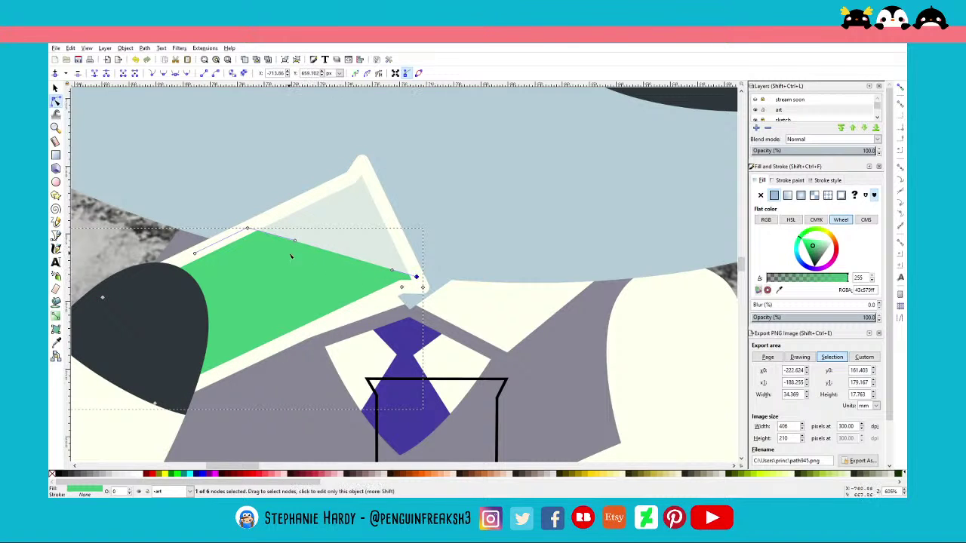
{"action": "left_click", "coordinate": [55, 89]}
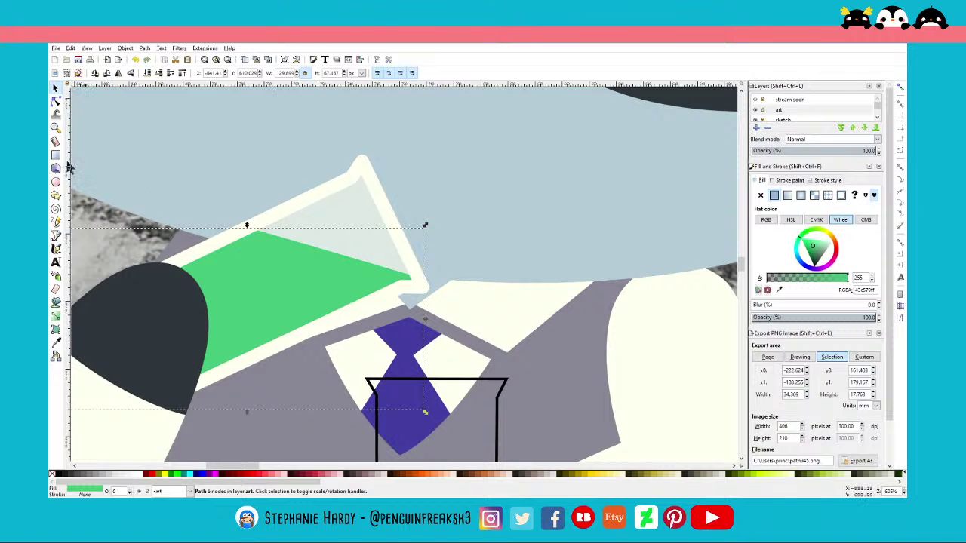
Draw a short tick-mark line across the liquid with a 5 px near-white stroke
{"action": "scroll", "coordinate": [269, 277], "scroll_direction": "down", "scroll_amount": 1}
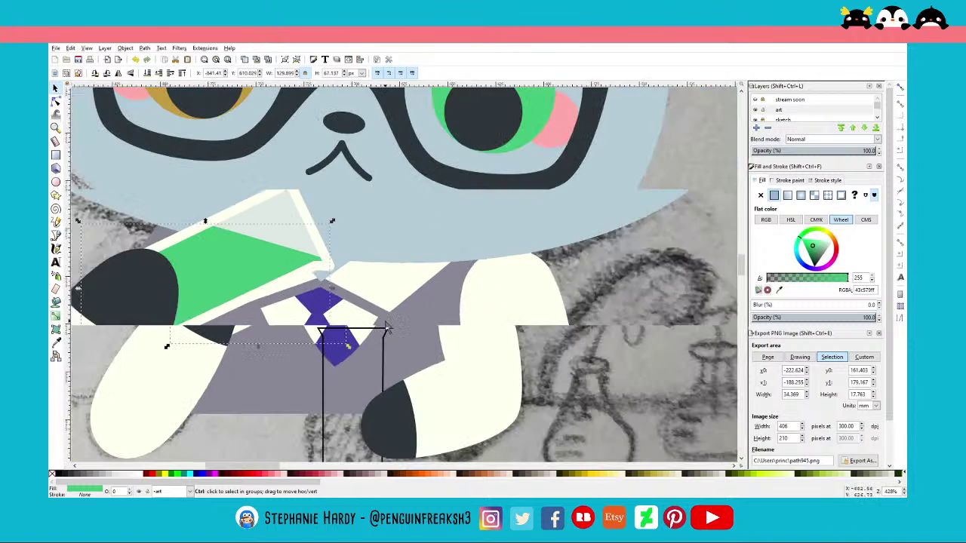
{"action": "left_click", "coordinate": [55, 236]}
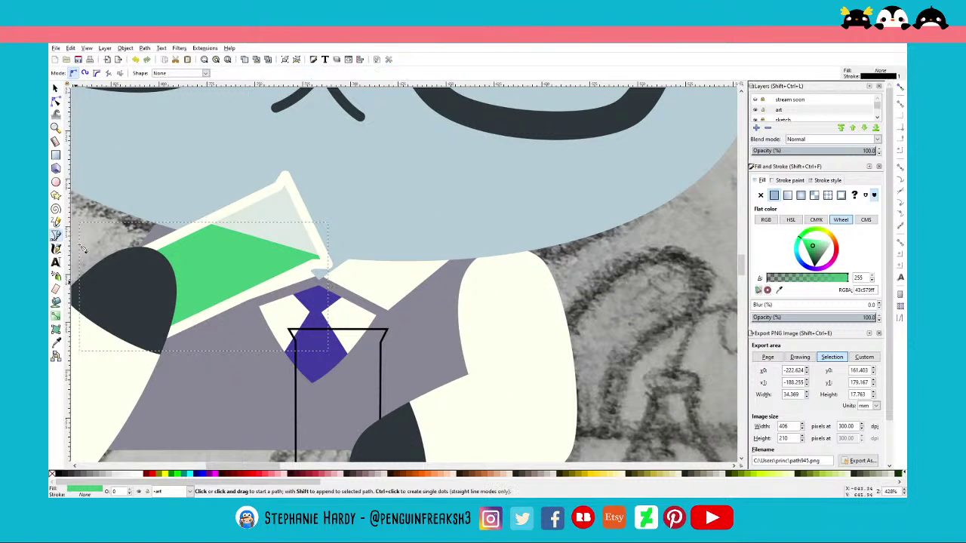
{"action": "left_click", "coordinate": [193, 317]}
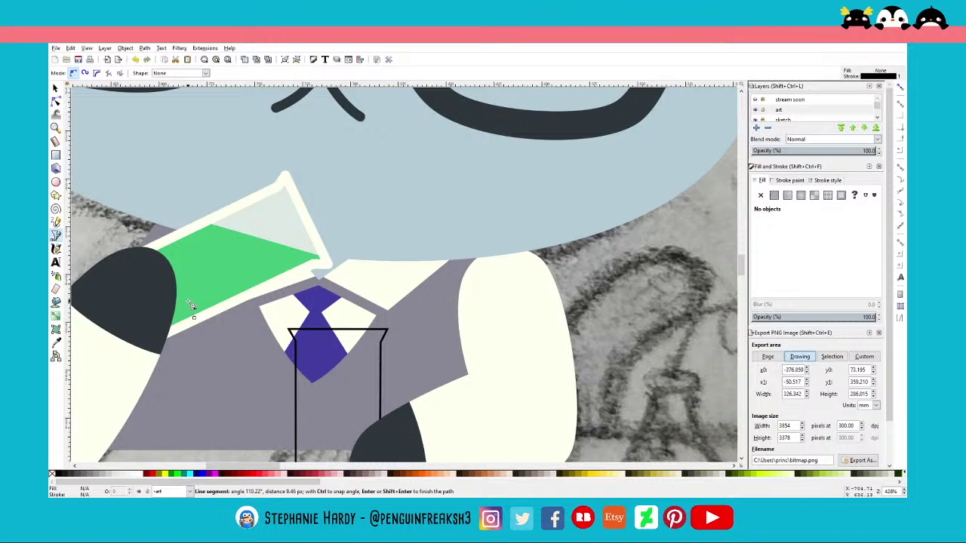
{"action": "double_click", "coordinate": [188, 300]}
{"action": "left_click", "coordinate": [834, 182]}
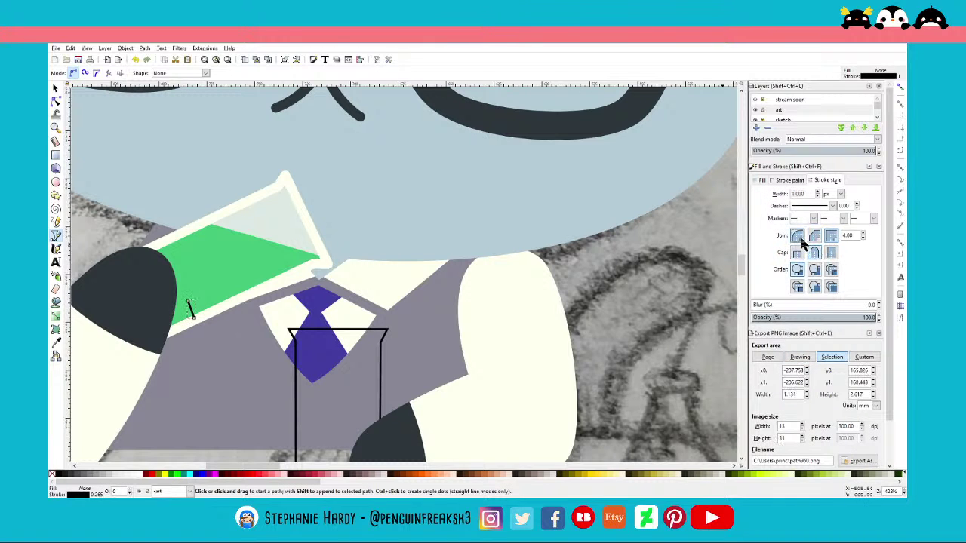
{"action": "triple_click", "coordinate": [804, 193]}
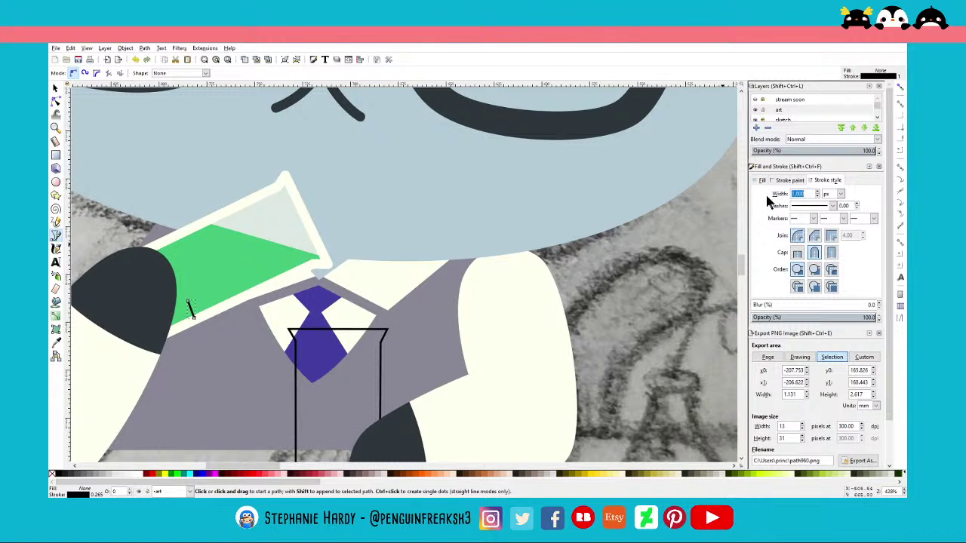
{"action": "type", "text": "5"}
{"action": "key", "text": "Return"}
{"action": "left_click", "coordinate": [798, 181]}
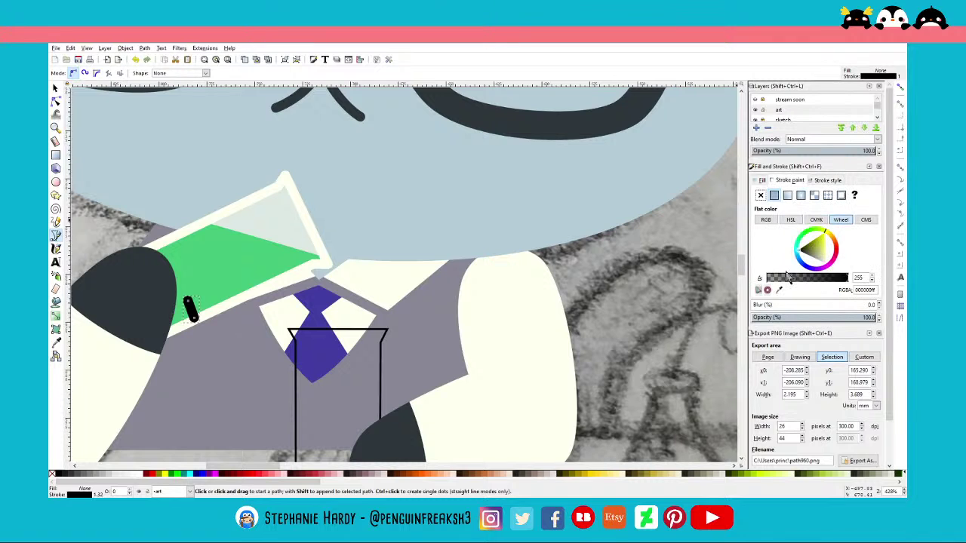
{"action": "left_click", "coordinate": [792, 272]}
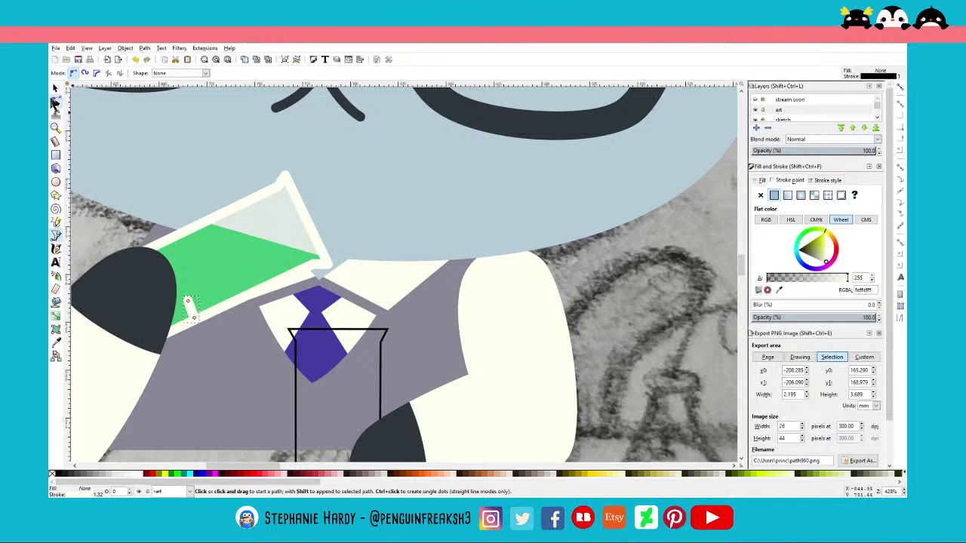
Adjust the tick mark's end and duplicate it into three marks along the beaker
{"action": "left_click", "coordinate": [55, 101]}
{"action": "scroll", "coordinate": [190, 309], "scroll_direction": "up", "scroll_amount": 1}
{"action": "left_click_drag", "start_coordinate": [195, 317], "coordinate": [200, 320]}
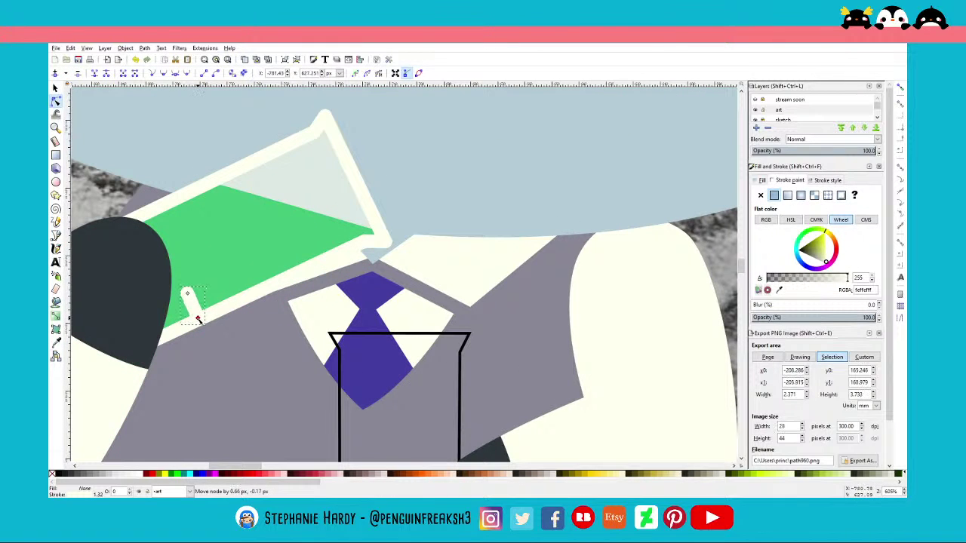
{"action": "left_click", "coordinate": [54, 88]}
{"action": "key", "text": "ctrl+d"}
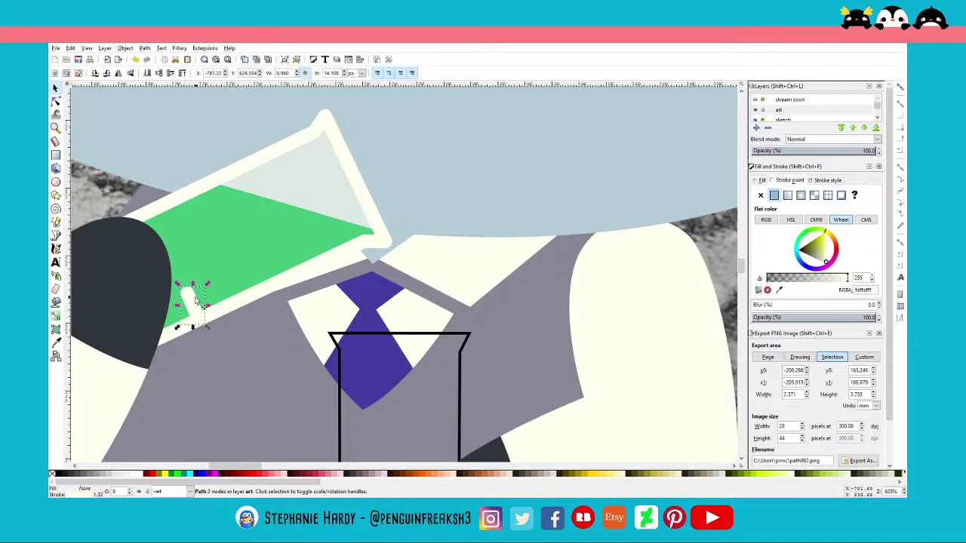
{"action": "mouse_move", "coordinate": [195, 306]}
{"action": "left_mouse_down"}
{"action": "mouse_move", "coordinate": [296, 261]}
{"action": "mouse_move", "coordinate": [246, 279]}
{"action": "mouse_move", "coordinate": [236, 255]}
{"action": "left_mouse_up"}
{"action": "key", "text": "ctrl+d"}
{"action": "left_click", "coordinate": [56, 101]}
{"action": "key", "text": "Escape"}
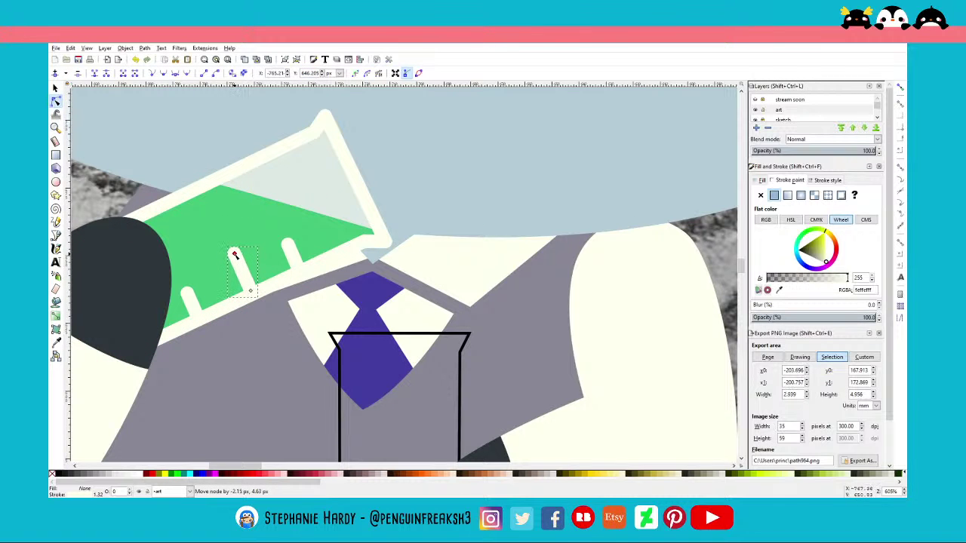
{"action": "left_click", "coordinate": [55, 88]}
Draw a small triangular path at the beaker's spout
{"action": "scroll", "coordinate": [240, 236], "scroll_direction": "down", "scroll_amount": 3}
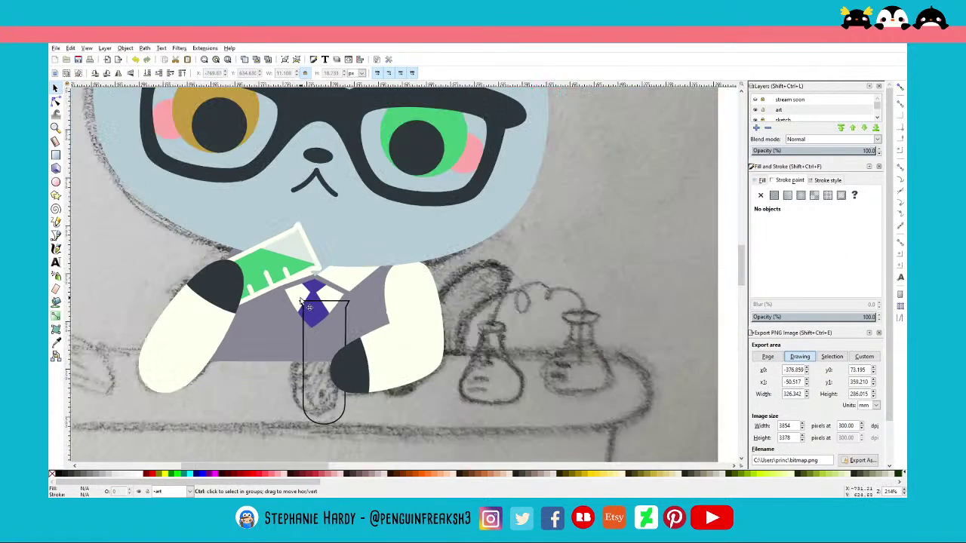
{"action": "scroll", "coordinate": [364, 310], "scroll_direction": "down", "scroll_amount": 2}
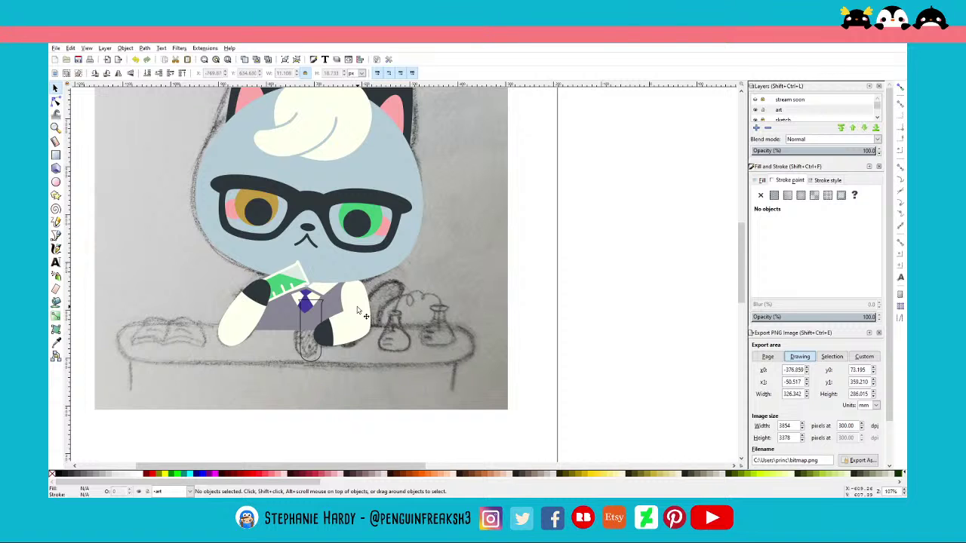
{"action": "scroll", "coordinate": [315, 295], "scroll_direction": "up", "scroll_amount": 2}
{"action": "scroll", "coordinate": [283, 282], "scroll_direction": "up", "scroll_amount": 1}
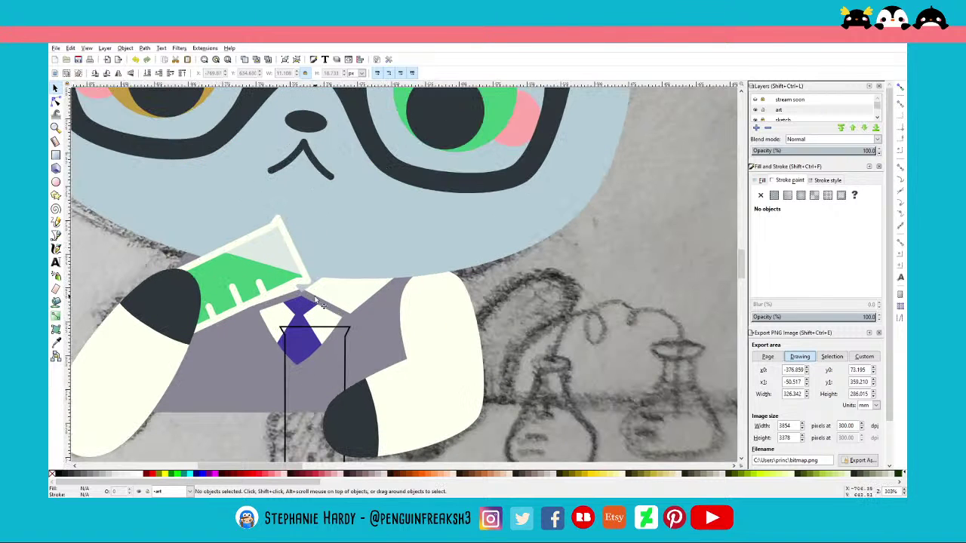
{"action": "left_click", "coordinate": [55, 250]}
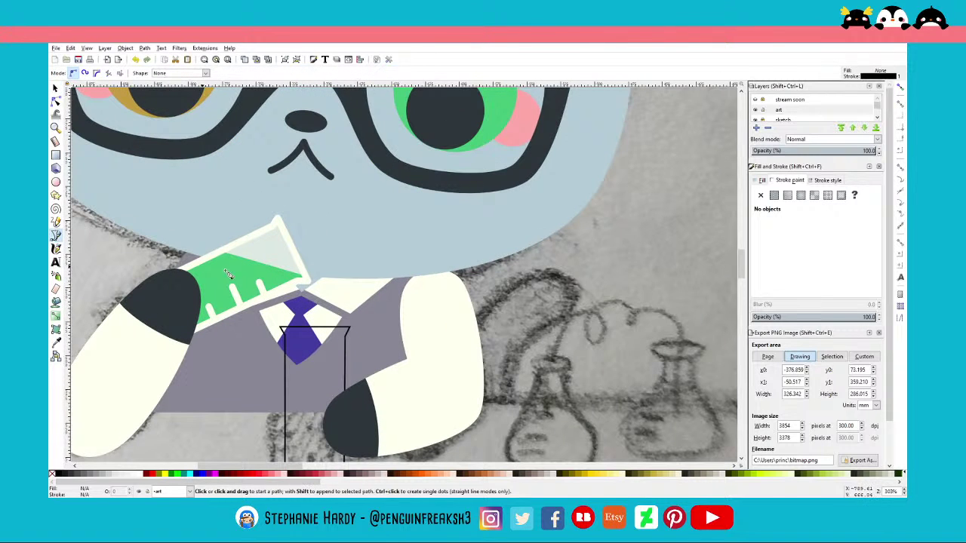
{"action": "left_click", "coordinate": [310, 282]}
{"action": "left_click", "coordinate": [304, 305]}
{"action": "left_click", "coordinate": [318, 305]}
{"action": "left_click", "coordinate": [309, 282]}
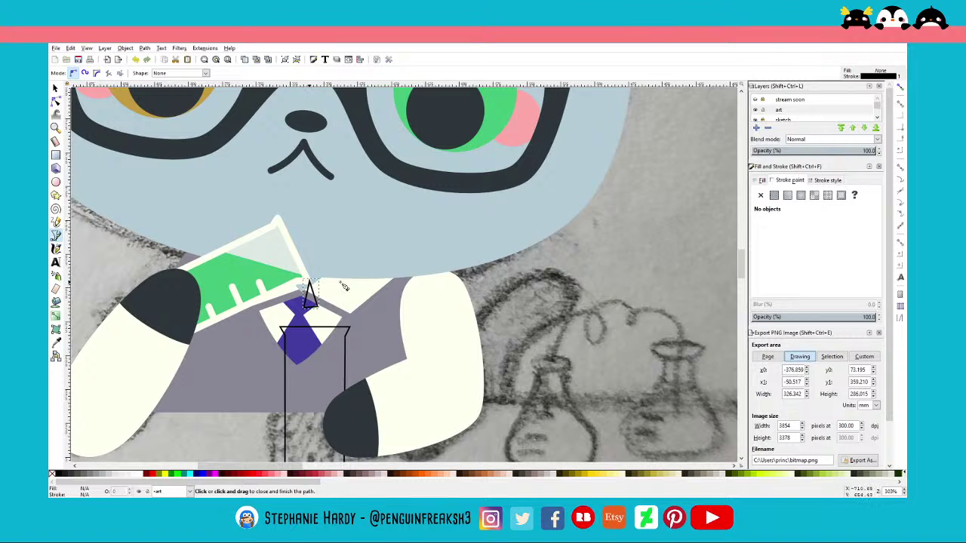
Give the triangle the liquid's green fill and no outline
{"action": "left_click", "coordinate": [762, 179]}
{"action": "left_click", "coordinate": [773, 195]}
{"action": "left_click", "coordinate": [789, 180]}
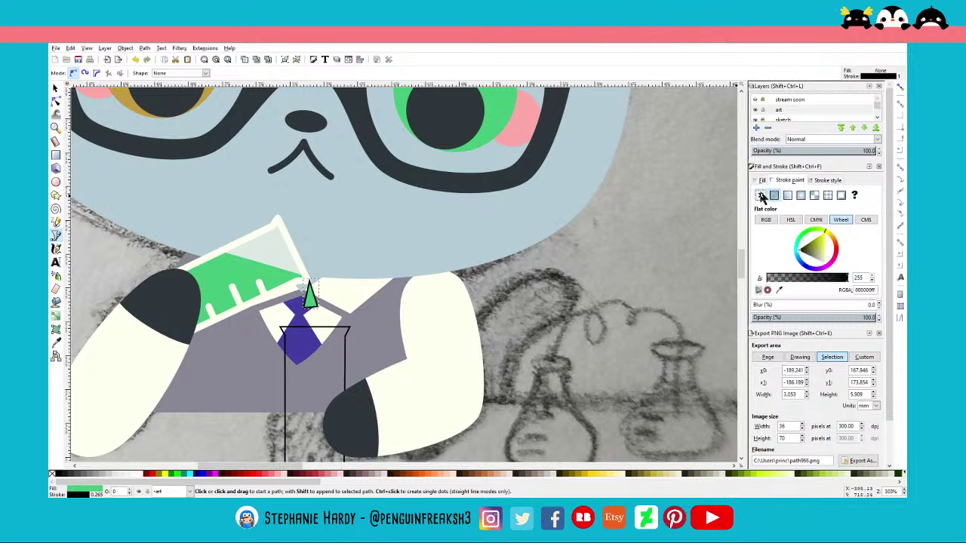
{"action": "left_click", "coordinate": [760, 195]}
Round two of the triangle's corners into smooth curves
{"action": "left_click", "coordinate": [55, 100]}
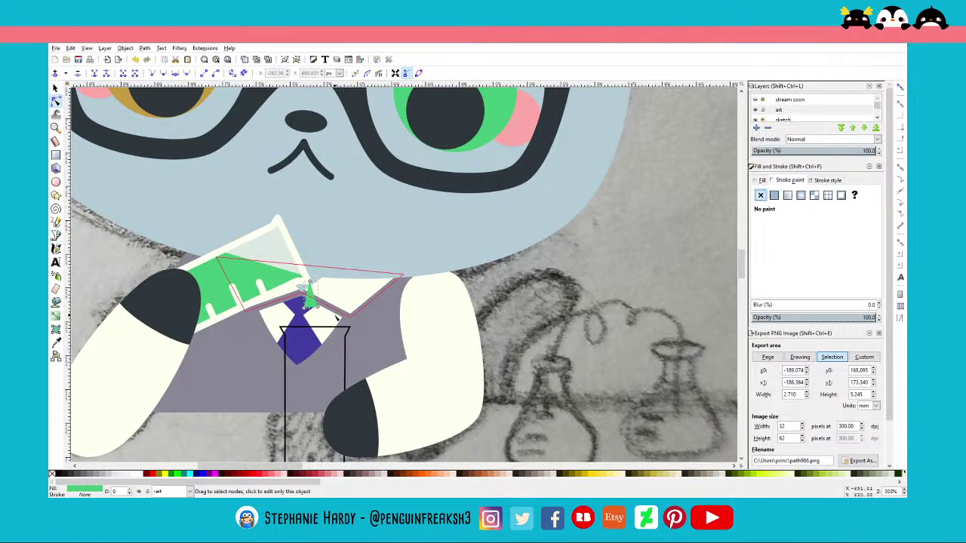
{"action": "left_click_drag", "start_coordinate": [351, 325], "coordinate": [298, 299]}
{"action": "left_click", "coordinate": [175, 73]}
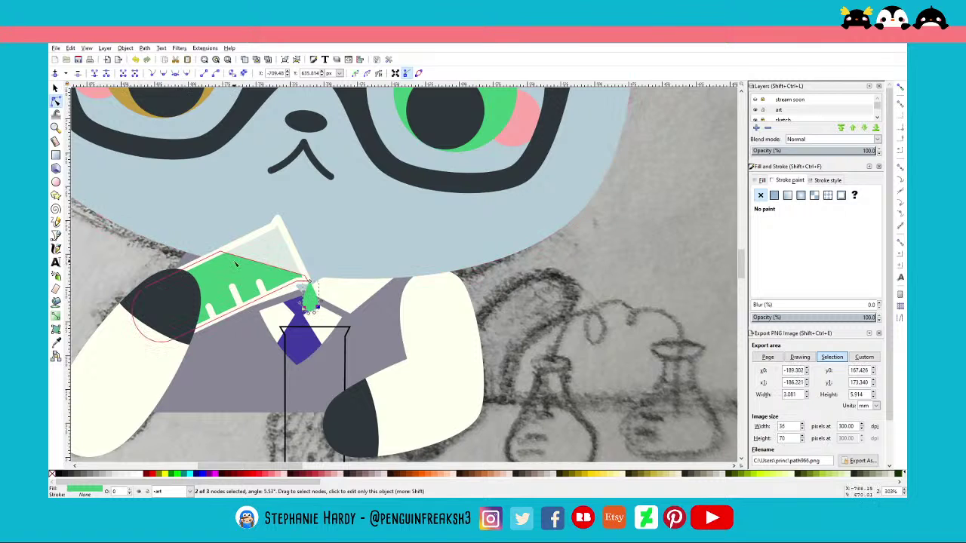
{"action": "scroll", "coordinate": [308, 293], "scroll_direction": "up", "scroll_amount": 3, "text": "ctrl"}
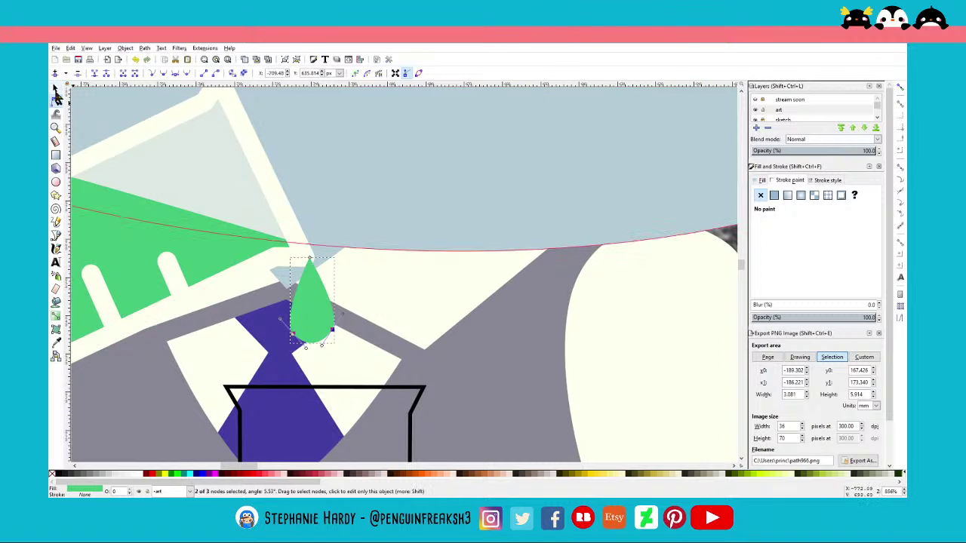
{"action": "left_click", "coordinate": [55, 87]}
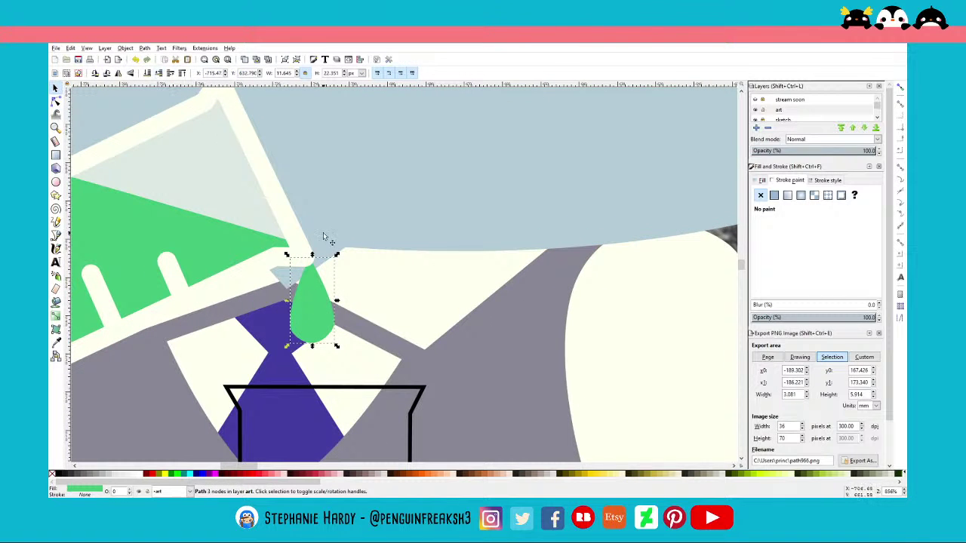
{"action": "left_click", "coordinate": [55, 101]}
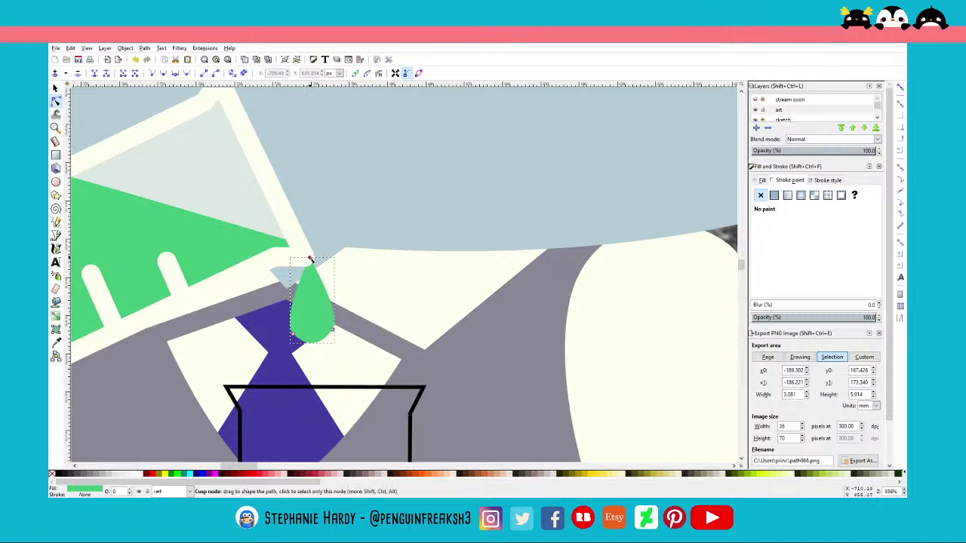
Reshape the drip's nodes into a teardrop hanging from the spout
{"action": "left_click_drag", "start_coordinate": [309, 259], "coordinate": [303, 246]}
{"action": "mouse_move", "coordinate": [323, 279]}
{"action": "left_mouse_down"}
{"action": "mouse_move", "coordinate": [336, 273]}
{"action": "mouse_move", "coordinate": [312, 282]}
{"action": "left_mouse_up"}
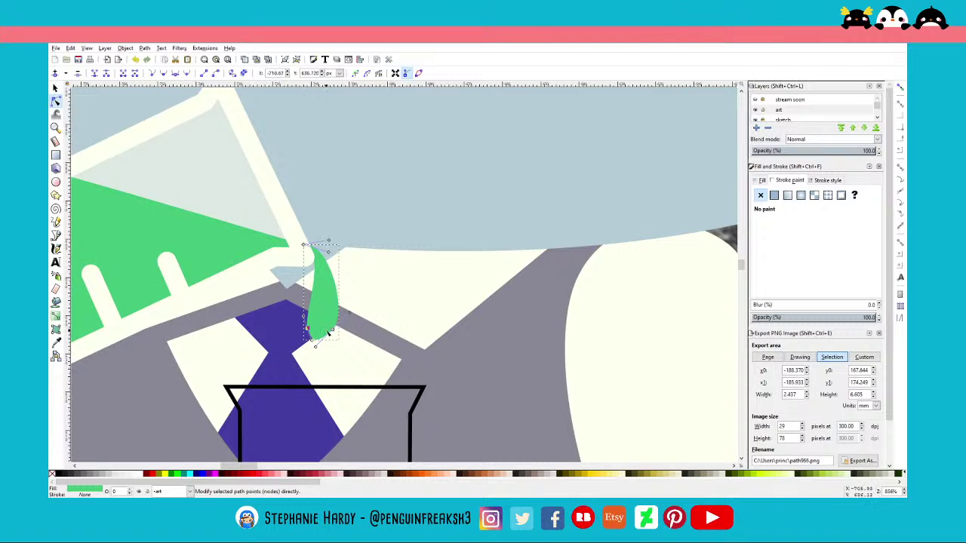
{"action": "mouse_move", "coordinate": [325, 329]}
{"action": "left_mouse_down"}
{"action": "mouse_move", "coordinate": [343, 329]}
{"action": "mouse_move", "coordinate": [321, 345]}
{"action": "mouse_move", "coordinate": [337, 345]}
{"action": "left_mouse_up"}
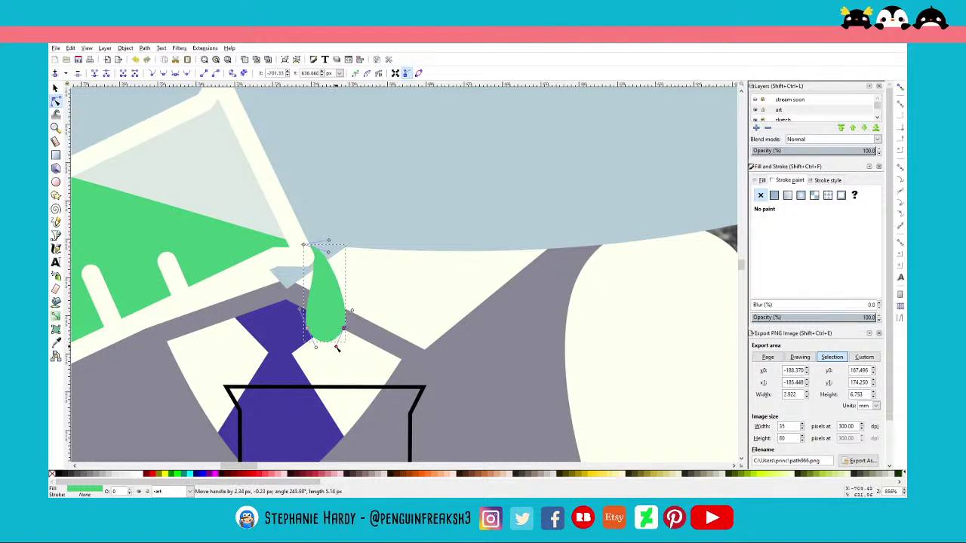
{"action": "mouse_move", "coordinate": [329, 243]}
{"action": "left_mouse_down"}
{"action": "mouse_move", "coordinate": [340, 244]}
{"action": "mouse_move", "coordinate": [331, 254]}
{"action": "left_mouse_up"}
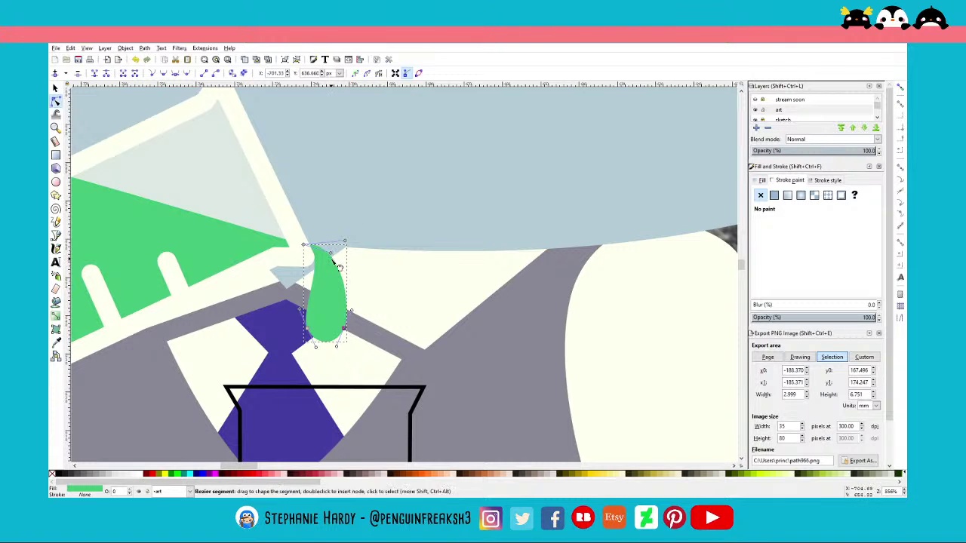
{"action": "left_click_drag", "start_coordinate": [343, 329], "coordinate": [360, 311]}
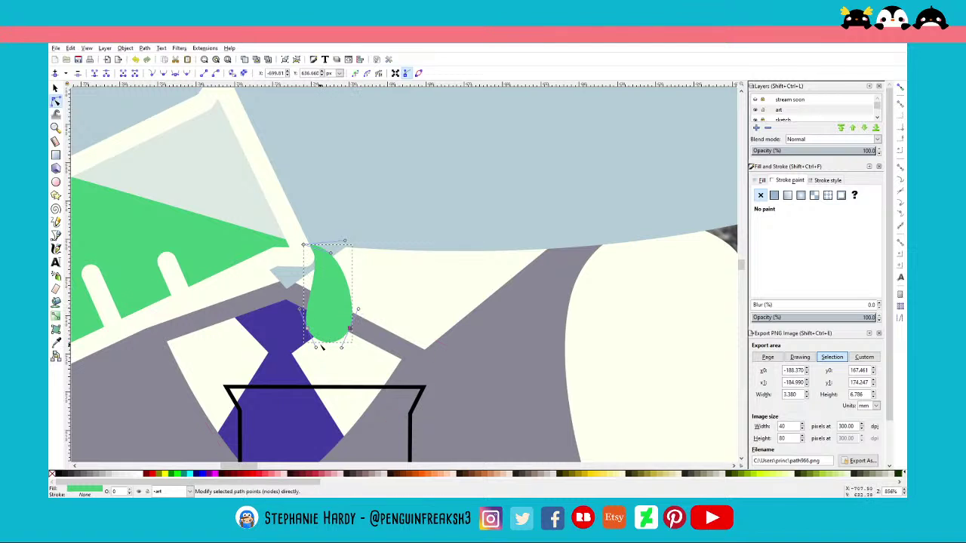
{"action": "left_click_drag", "start_coordinate": [318, 348], "coordinate": [314, 352]}
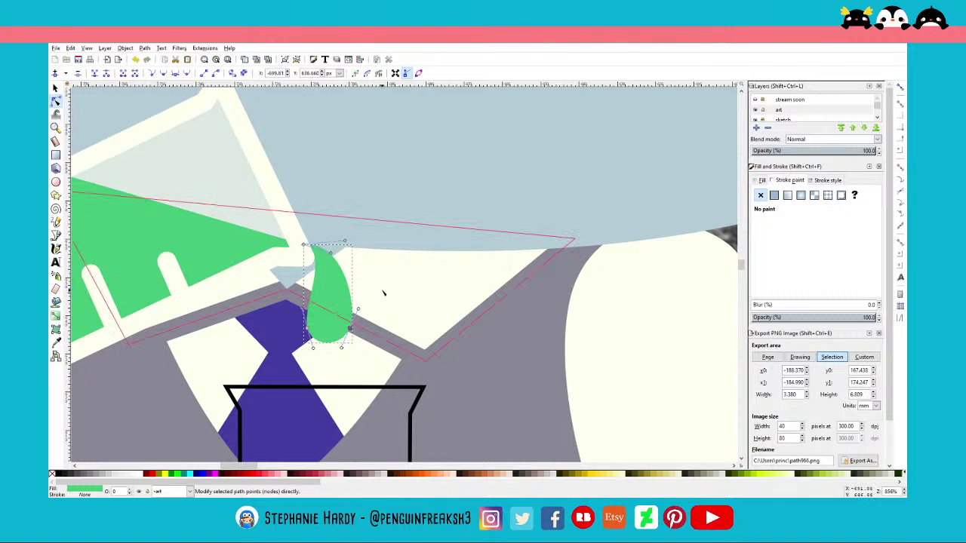
{"action": "scroll", "coordinate": [384, 291], "scroll_direction": "down", "scroll_amount": 2}
Finish editing the drip and deselect it
{"action": "key", "text": "s"}
{"action": "key", "text": "Escape"}
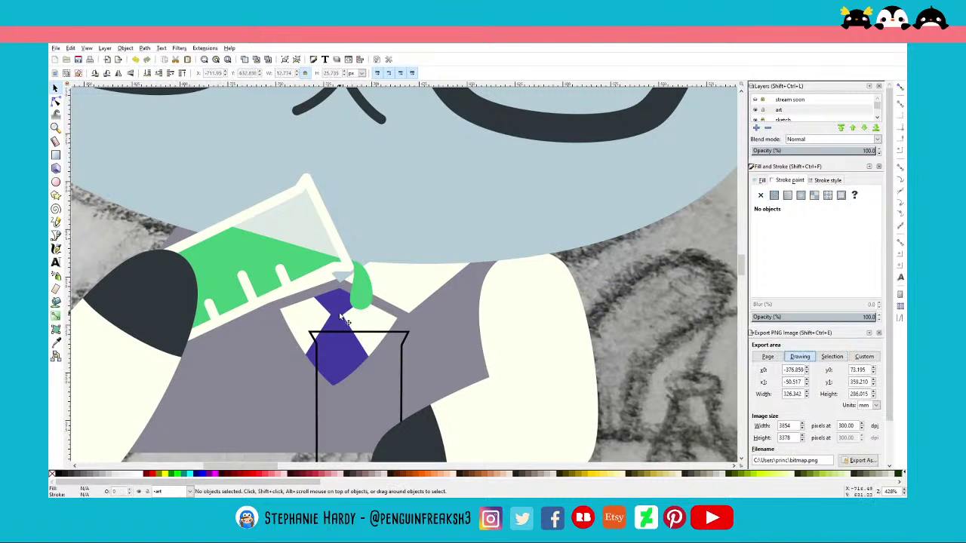
{"action": "scroll", "coordinate": [327, 295], "scroll_direction": "down", "scroll_amount": 2}
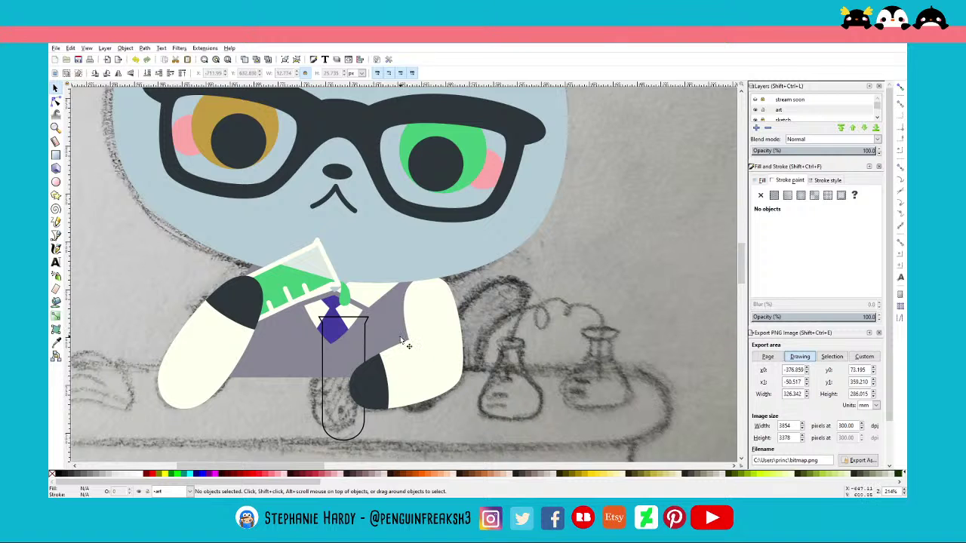
{"action": "scroll", "coordinate": [302, 333], "scroll_direction": "down", "scroll_amount": 2}
{"action": "scroll", "coordinate": [289, 313], "scroll_direction": "up", "scroll_amount": 2}
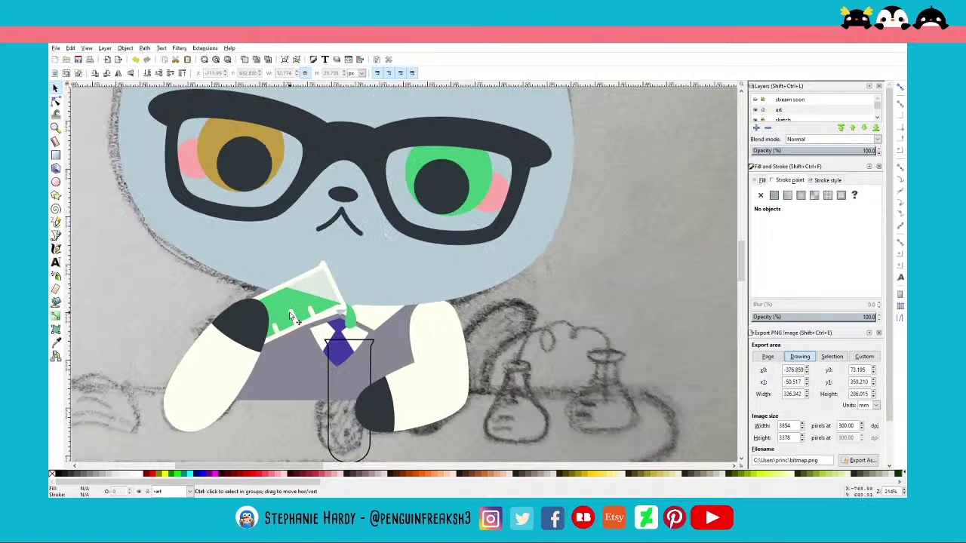
{"action": "scroll", "coordinate": [293, 317], "scroll_direction": "up", "scroll_amount": 2}
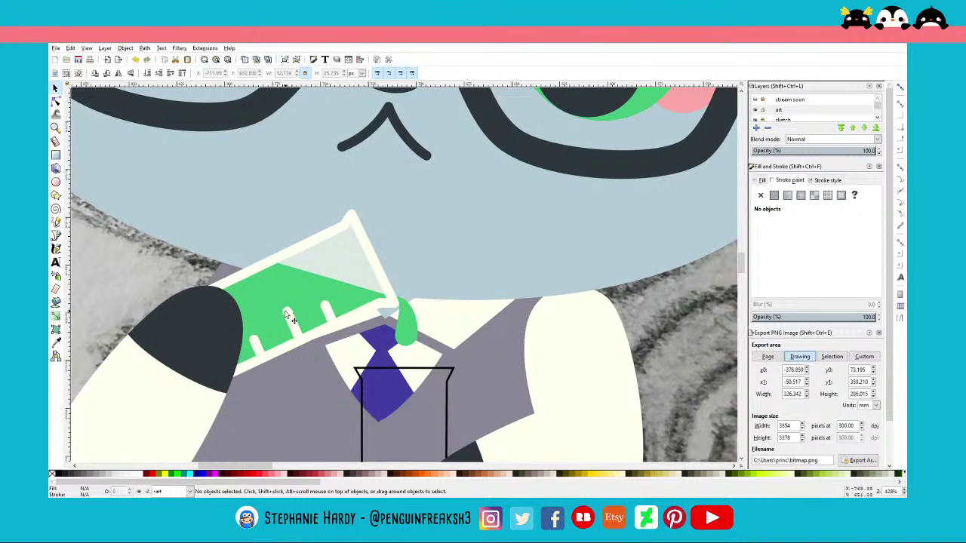
{"action": "scroll", "coordinate": [289, 315], "scroll_direction": "down", "scroll_amount": 2}
{"action": "scroll", "coordinate": [317, 339], "scroll_direction": "down", "scroll_amount": 2}
Give the test tube outline a 5 px white stroke
{"action": "left_click", "coordinate": [325, 361]}
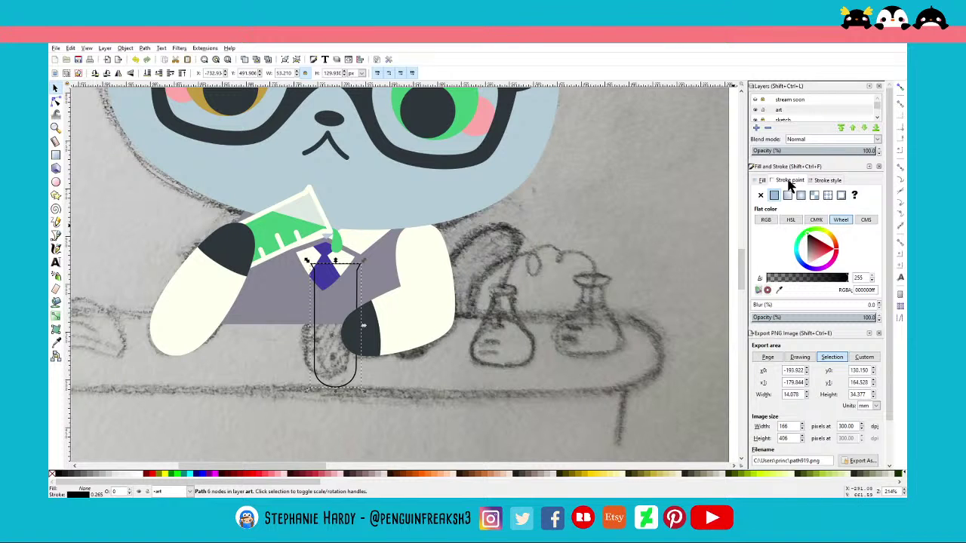
{"action": "left_click", "coordinate": [827, 182]}
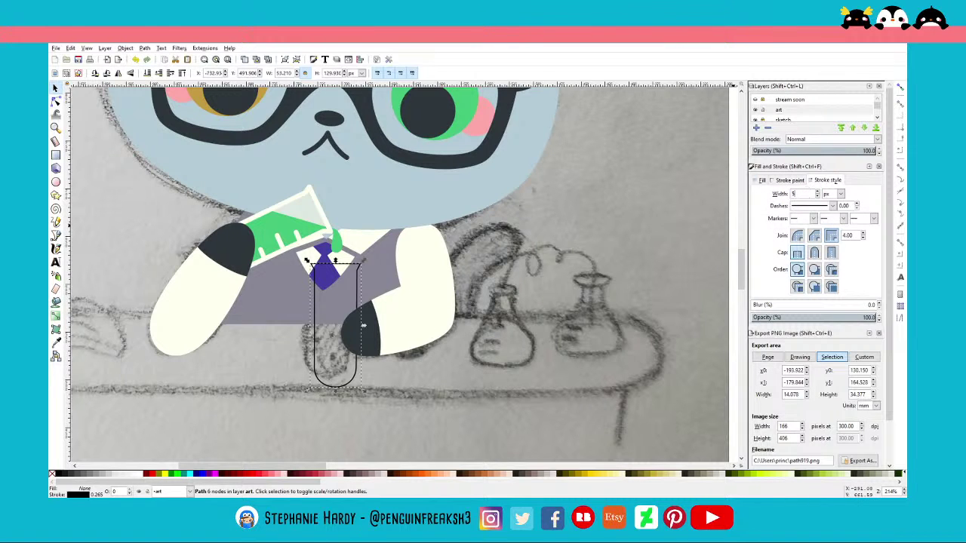
{"action": "key", "text": "Return"}
{"action": "left_click", "coordinate": [790, 181]}
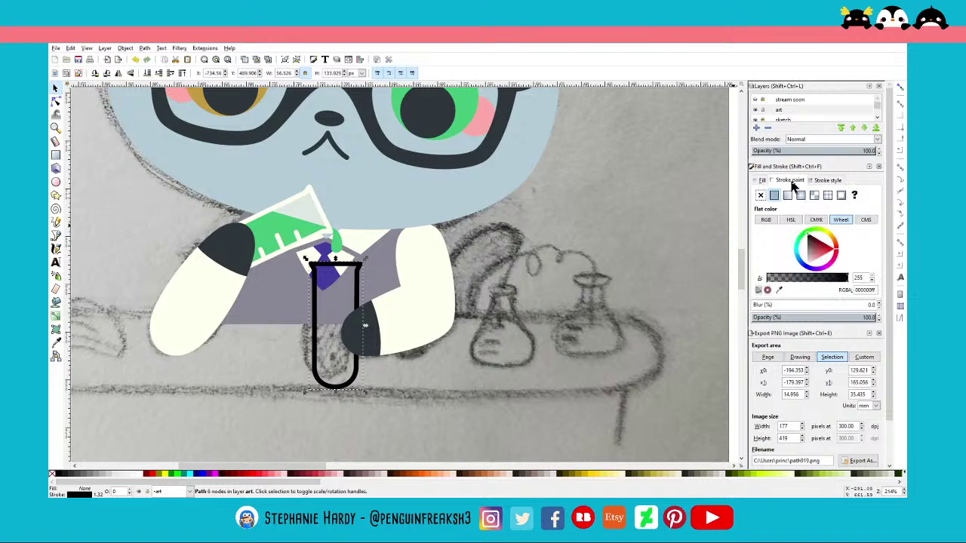
{"action": "left_click", "coordinate": [140, 474], "text": "shift"}
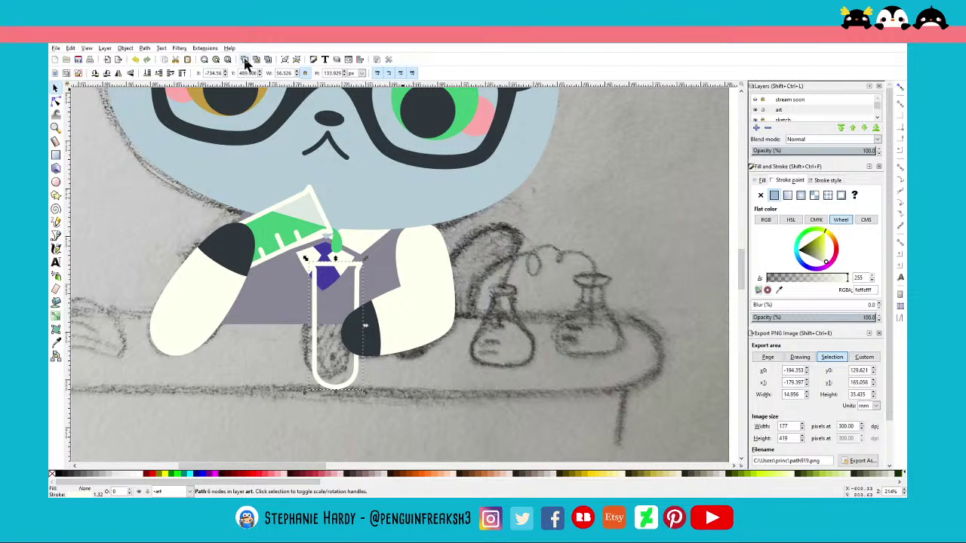
Duplicate the test tube, fill the copy green and send it behind the dark hand
{"action": "left_click", "coordinate": [245, 60]}
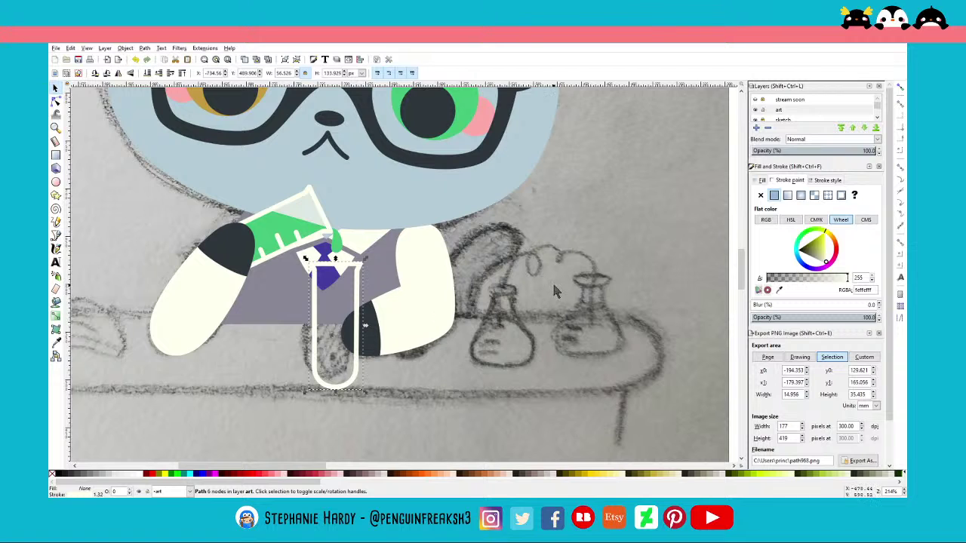
{"action": "left_click", "coordinate": [761, 195]}
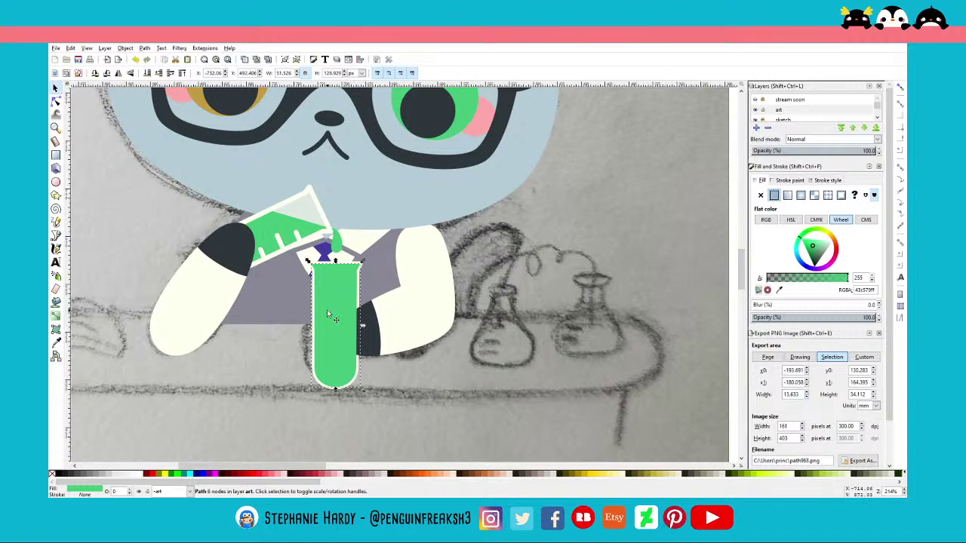
{"action": "left_click", "coordinate": [159, 77]}
{"action": "scroll", "coordinate": [364, 301], "scroll_direction": "up", "scroll_amount": 1, "text": "ctrl"}
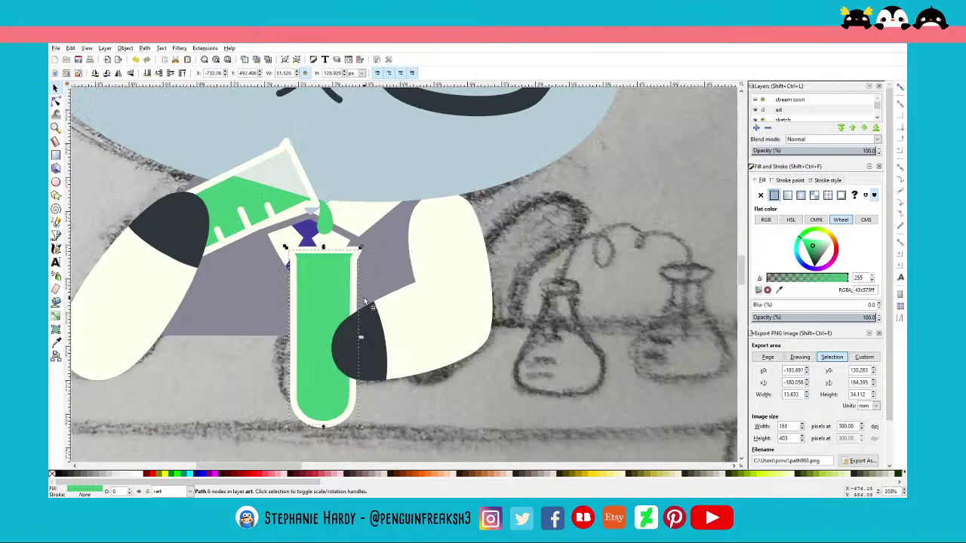
{"action": "scroll", "coordinate": [349, 289], "scroll_direction": "up", "scroll_amount": 1, "text": "ctrl"}
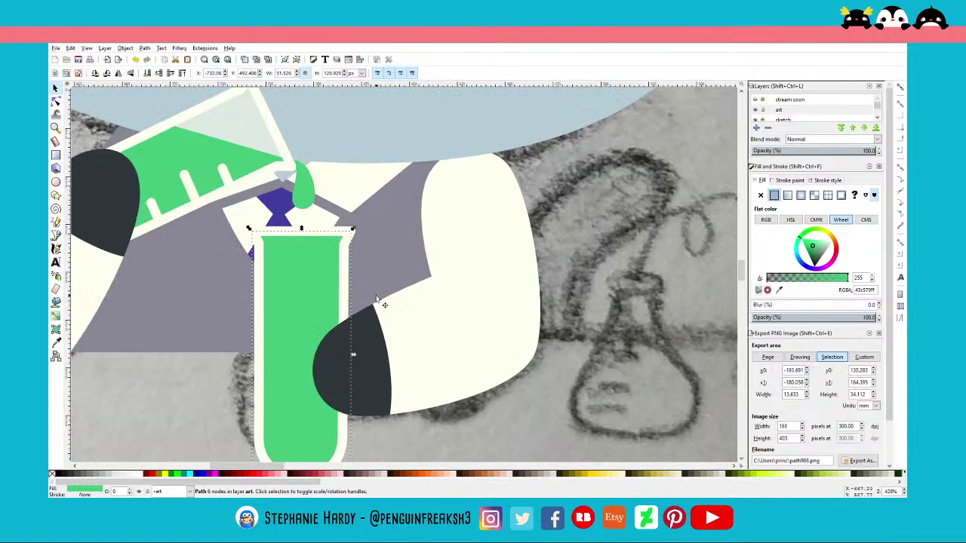
{"action": "scroll", "coordinate": [623, 315], "scroll_direction": "down", "scroll_amount": 1, "text": "ctrl"}
Fill the test tube with the cream coat colour via the dropper
{"action": "left_click", "coordinate": [779, 289]}
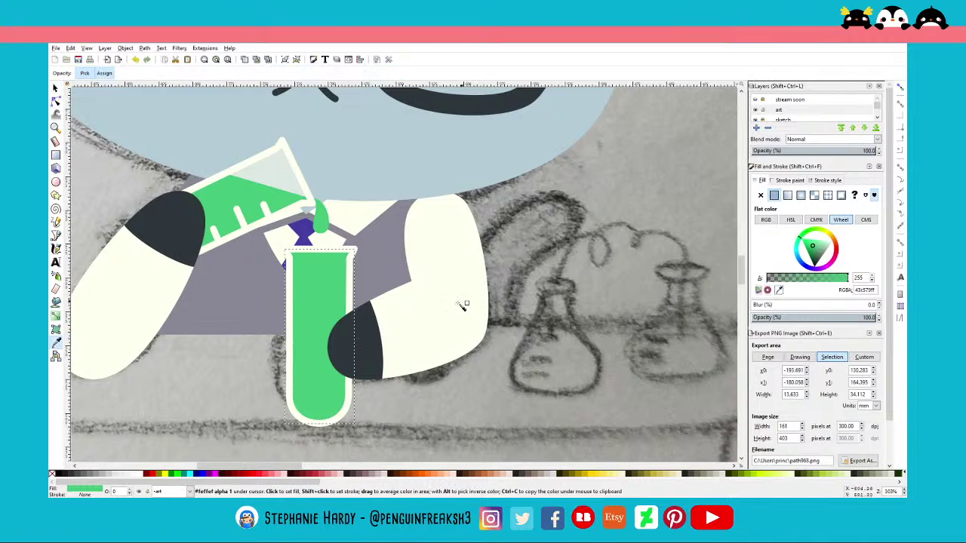
{"action": "left_click", "coordinate": [277, 180]}
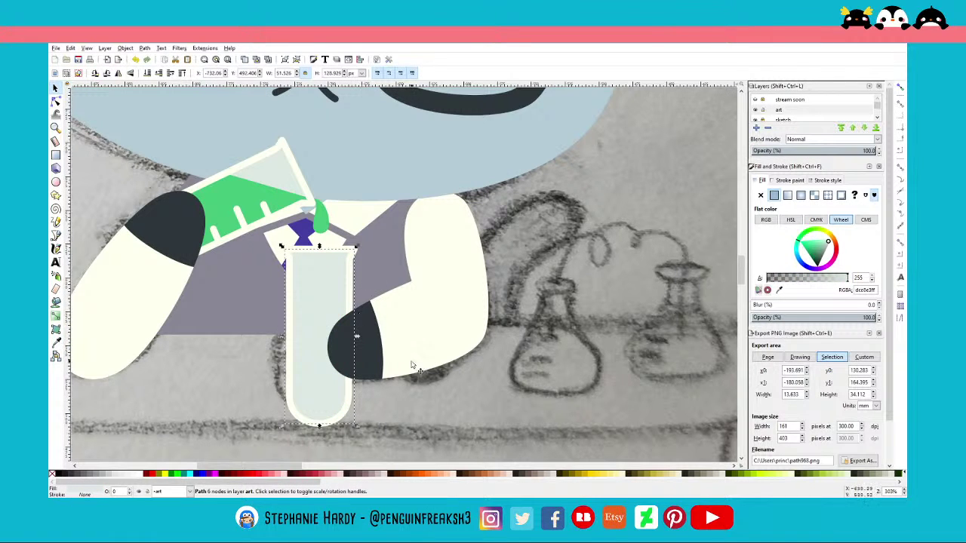
{"action": "left_click", "coordinate": [775, 296]}
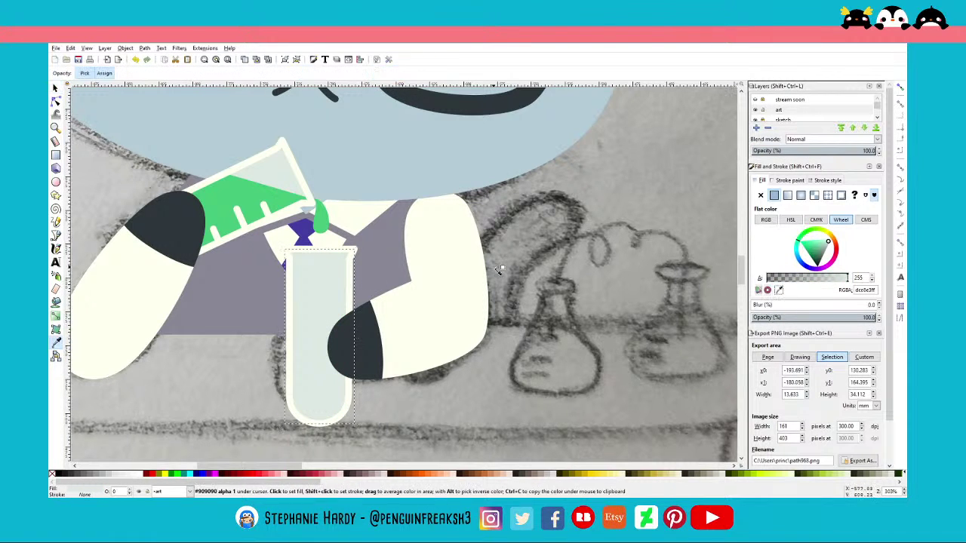
{"action": "left_click", "coordinate": [445, 226]}
{"action": "left_click", "coordinate": [268, 175]}
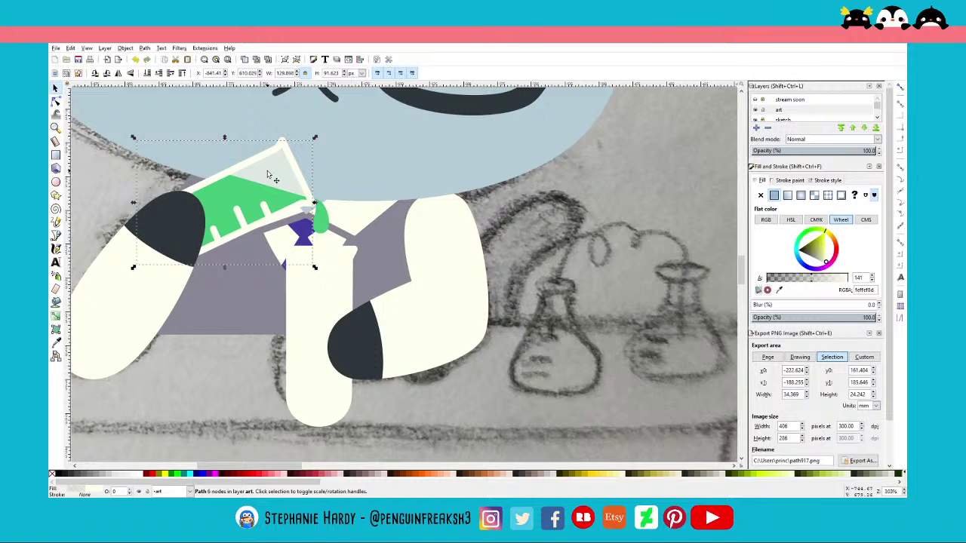
Test a translucent alpha on the tube, then restore it to fully opaque
{"action": "left_click", "coordinate": [321, 312]}
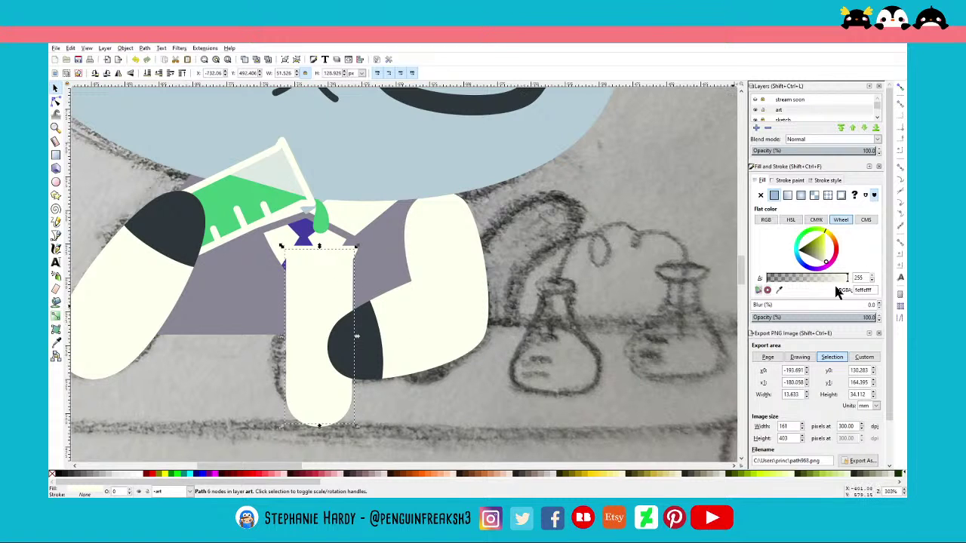
{"action": "left_click_drag", "start_coordinate": [817, 281], "coordinate": [813, 283]}
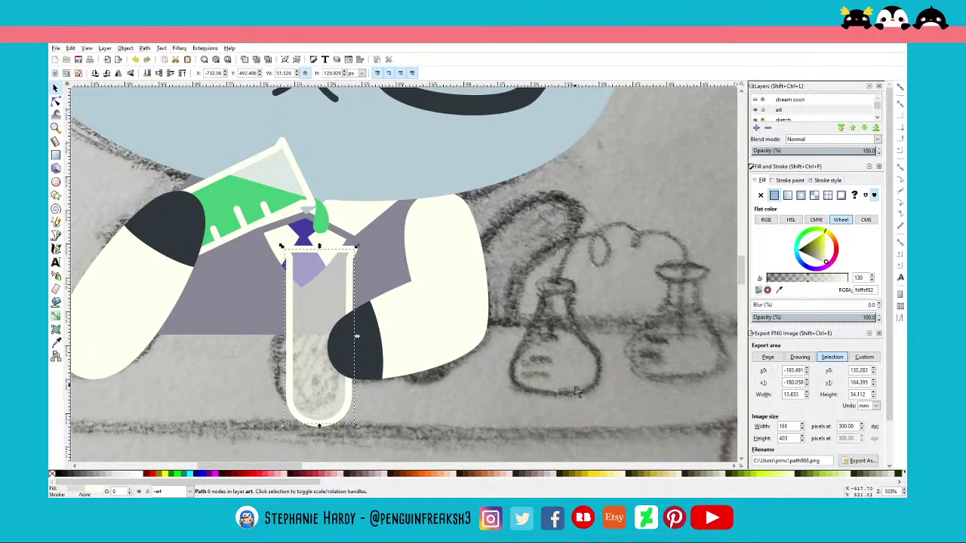
{"action": "key", "text": "Escape"}
{"action": "scroll", "coordinate": [301, 369], "scroll_direction": "down", "scroll_amount": 3}
{"action": "scroll", "coordinate": [302, 369], "scroll_direction": "up", "scroll_amount": 3}
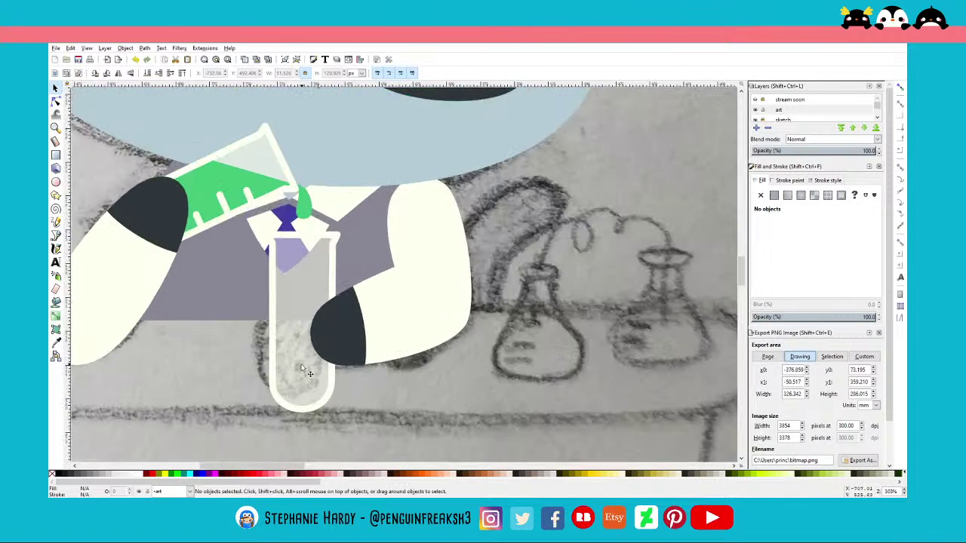
{"action": "left_click", "coordinate": [300, 365]}
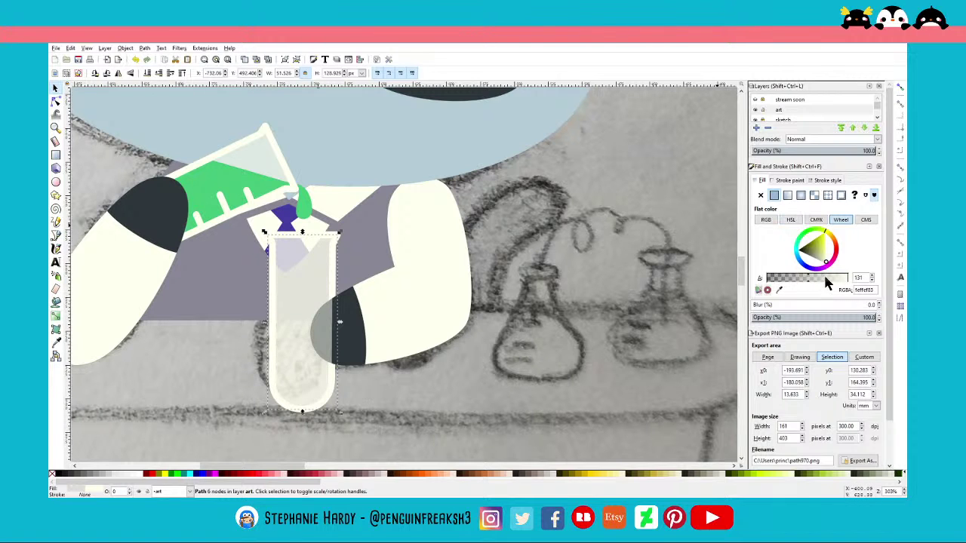
{"action": "left_click_drag", "start_coordinate": [827, 279], "coordinate": [848, 279]}
{"action": "left_click", "coordinate": [55, 236]}
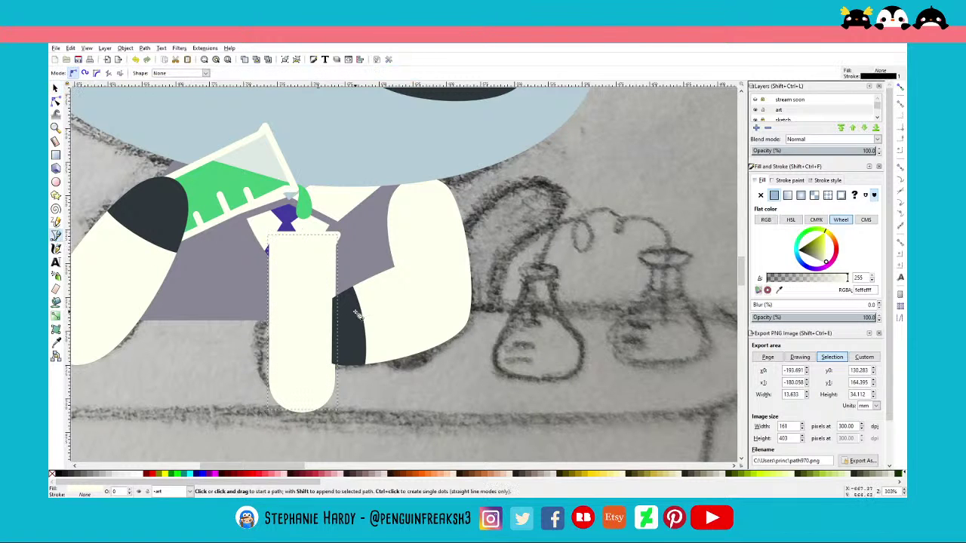
Outline a rectangle over the test tube's lower half with a flat fill and no stroke
{"action": "left_click", "coordinate": [261, 295]}
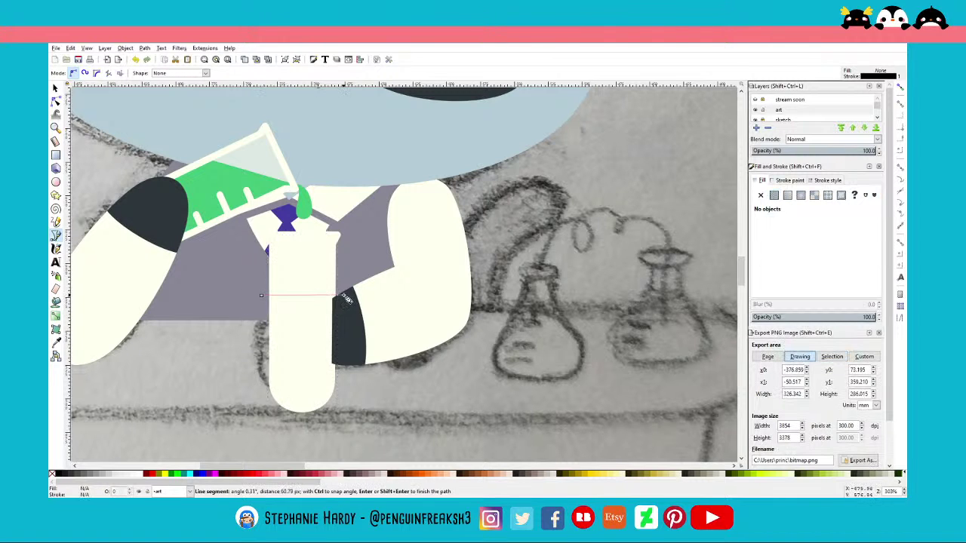
{"action": "left_click", "coordinate": [344, 295]}
{"action": "left_click", "coordinate": [344, 427]}
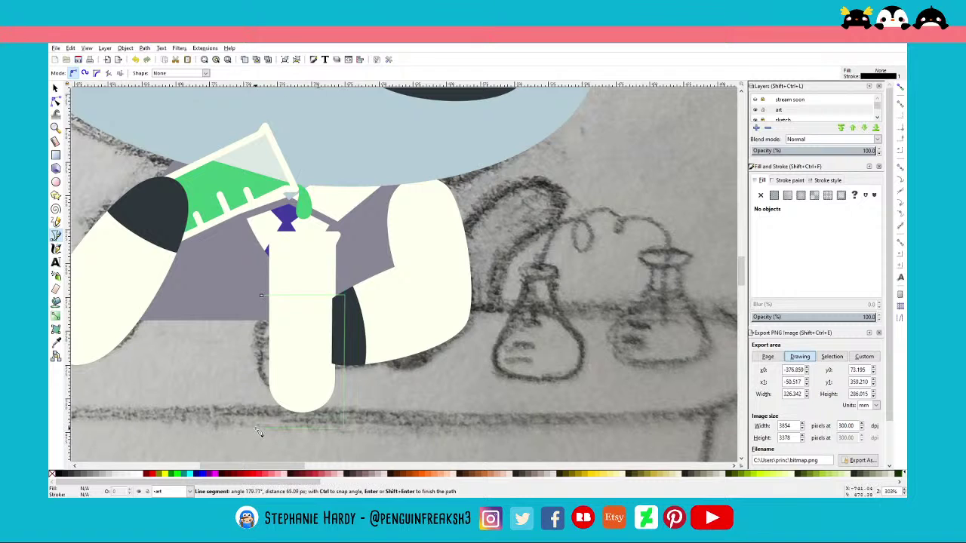
{"action": "left_click", "coordinate": [256, 427]}
{"action": "left_click", "coordinate": [261, 295]}
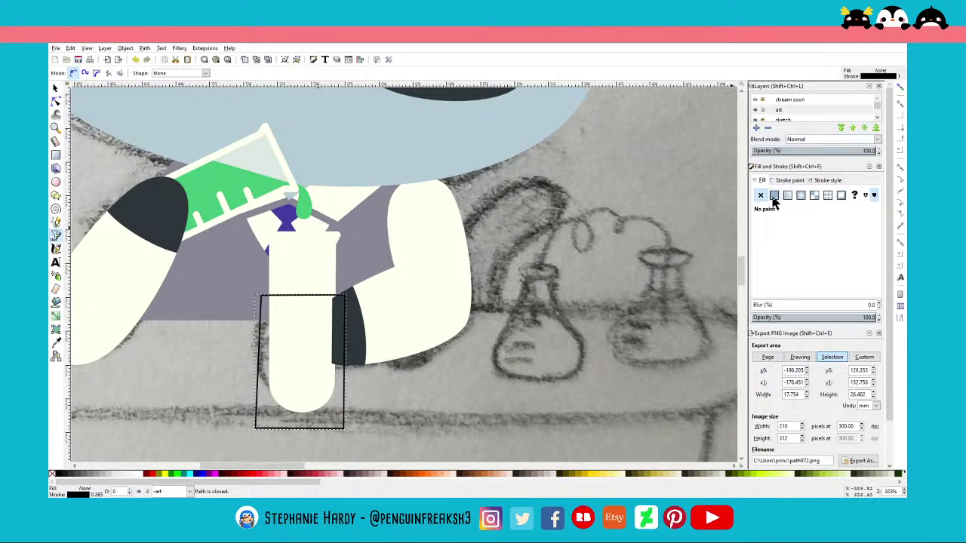
{"action": "left_click", "coordinate": [774, 195]}
{"action": "left_click", "coordinate": [790, 180]}
{"action": "left_click", "coordinate": [761, 195]}
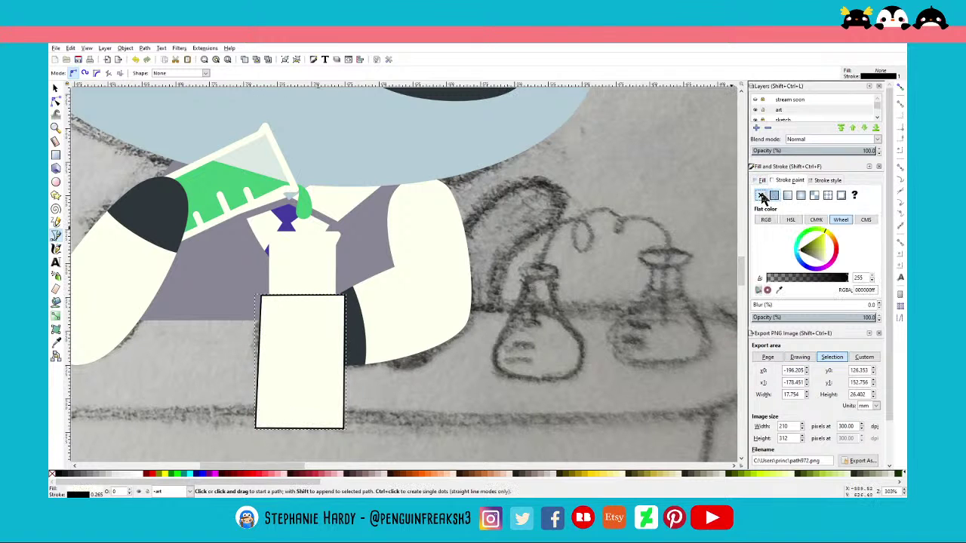
Fill the rectangle with the cat's gold eye colour using the dropper
{"action": "left_click", "coordinate": [779, 290]}
{"action": "scroll", "coordinate": [344, 313], "scroll_direction": "down", "scroll_amount": 1}
{"action": "scroll", "coordinate": [344, 313], "scroll_direction": "down", "scroll_amount": 1}
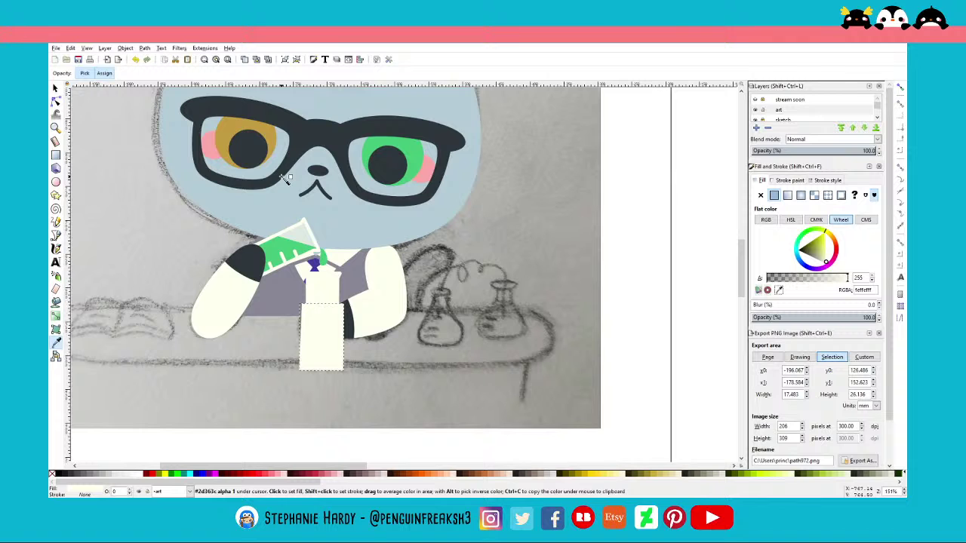
{"action": "left_click", "coordinate": [234, 129]}
{"action": "scroll", "coordinate": [340, 342], "scroll_direction": "up", "scroll_amount": 1}
{"action": "scroll", "coordinate": [336, 339], "scroll_direction": "up", "scroll_amount": 1}
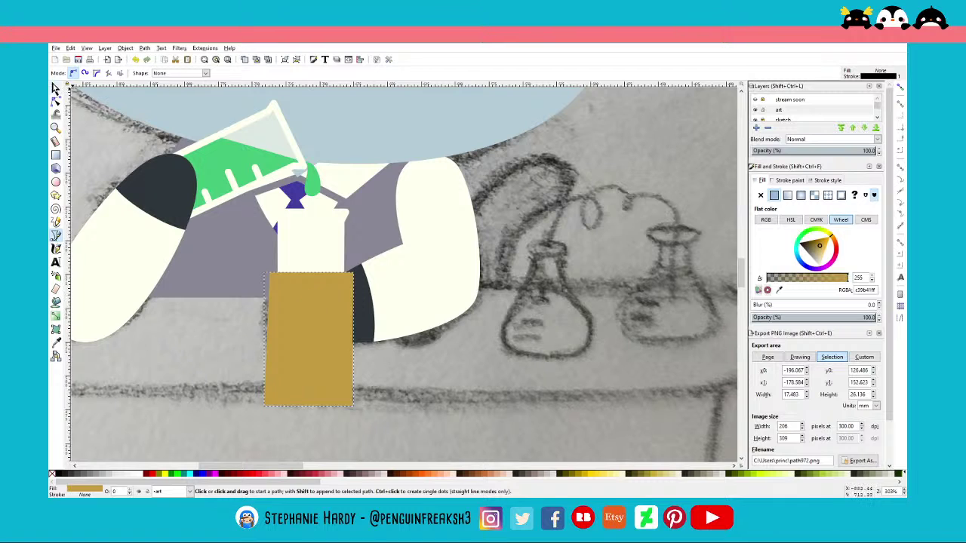
Intersect the rectangle with the cream test tube, keeping only their overlap
{"action": "key", "text": "s"}
{"action": "left_click", "coordinate": [317, 264], "text": "shift"}
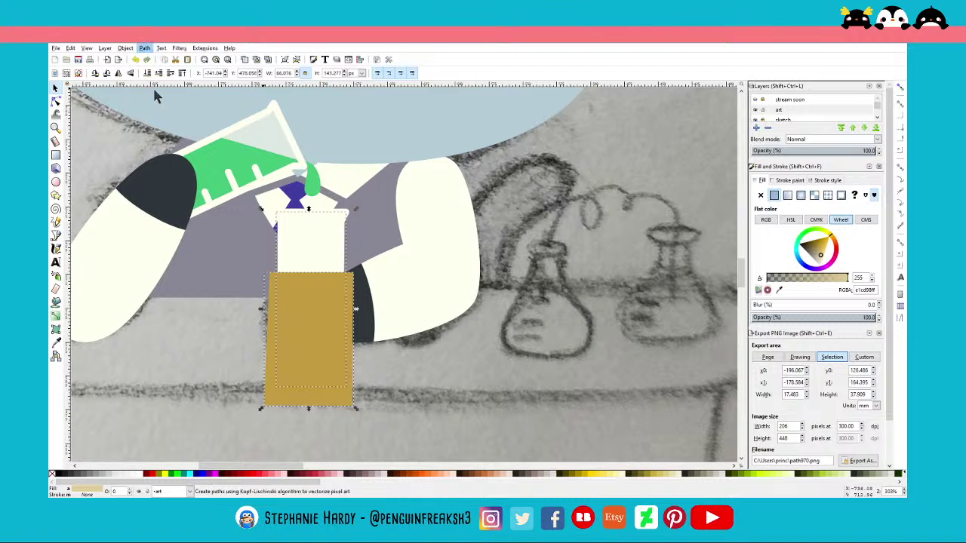
{"action": "left_click", "coordinate": [144, 47]}
{"action": "left_click", "coordinate": [172, 151]}
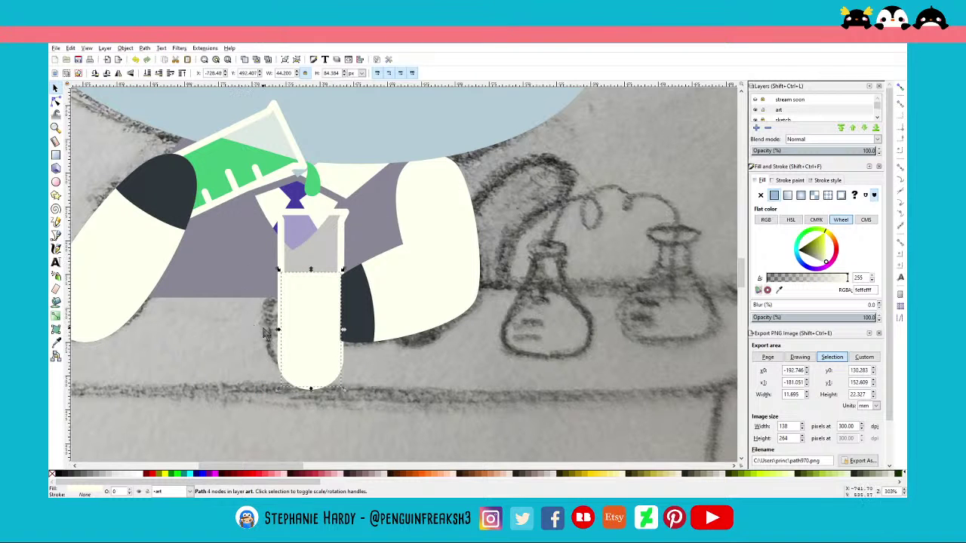
Refill the liquid shape with the gold eye colour and lower it behind the dark hand
{"action": "scroll", "coordinate": [328, 274], "scroll_direction": "down", "scroll_amount": 1}
{"action": "left_click", "coordinate": [779, 289]}
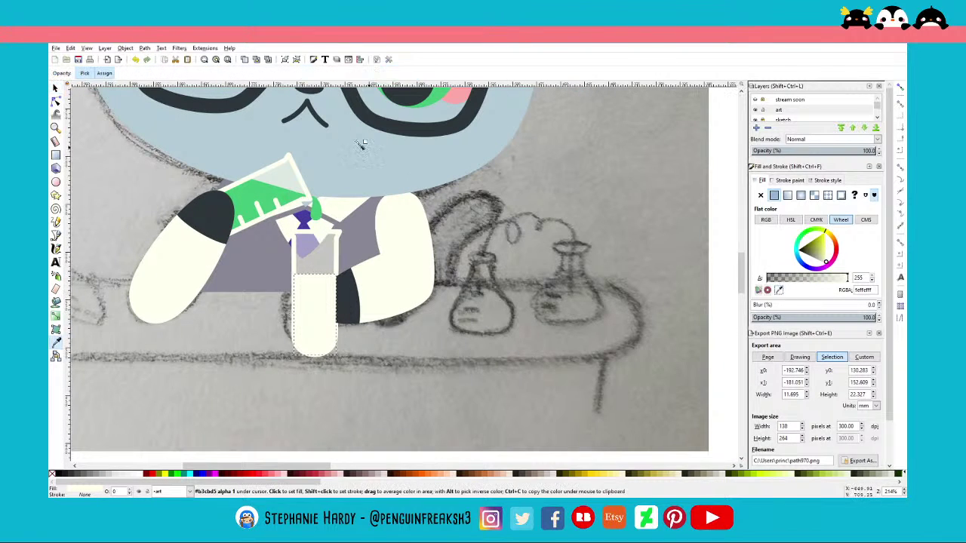
{"action": "scroll", "coordinate": [362, 145], "scroll_direction": "up", "scroll_amount": 2}
{"action": "left_click", "coordinate": [189, 111]}
{"action": "key", "text": "s"}
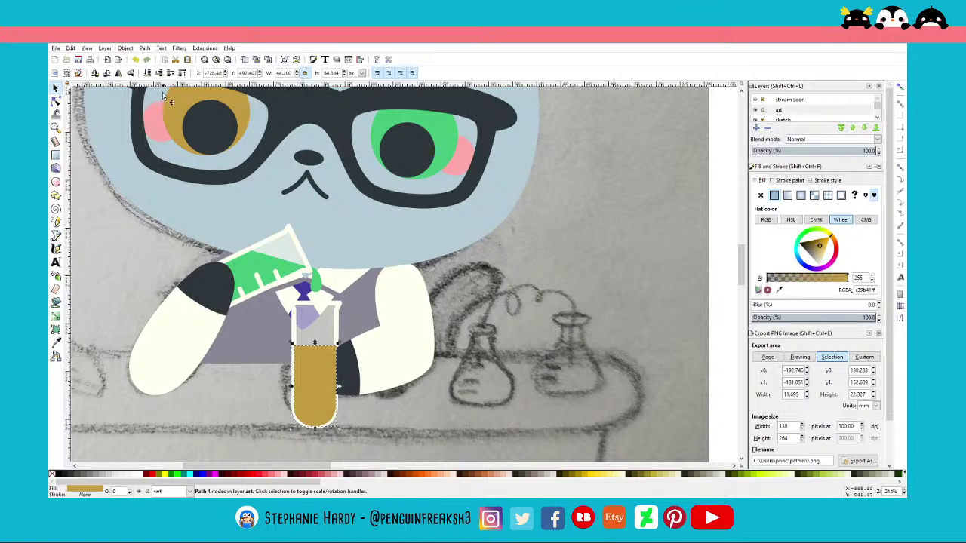
{"action": "left_click", "coordinate": [170, 73]}
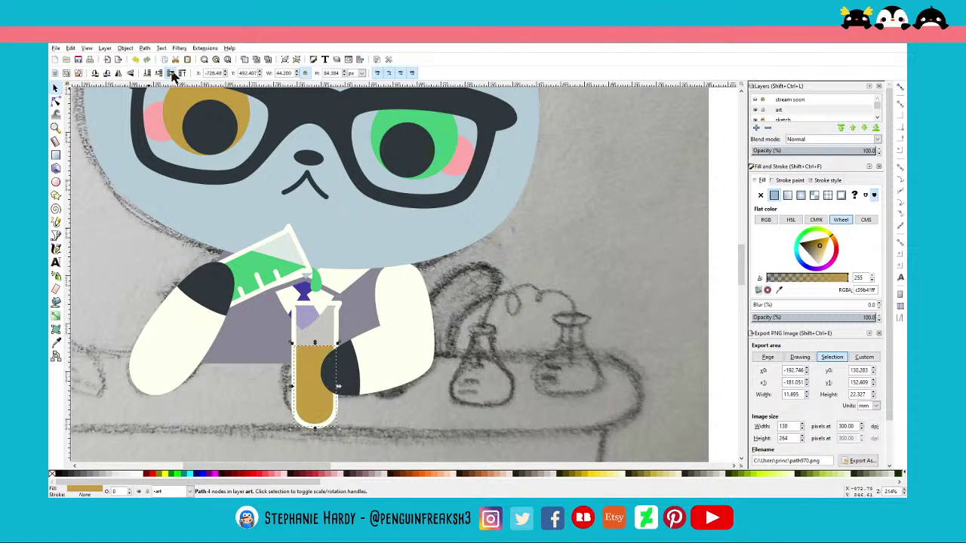
{"action": "left_click", "coordinate": [419, 402]}
{"action": "scroll", "coordinate": [418, 339], "scroll_direction": "down", "scroll_amount": 1}
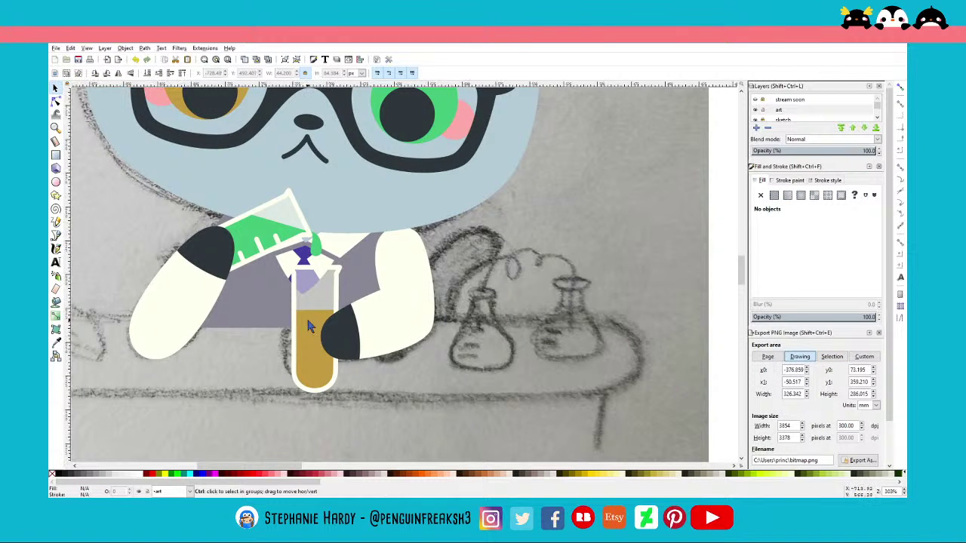
{"action": "scroll", "coordinate": [305, 316], "scroll_direction": "up", "scroll_amount": 1}
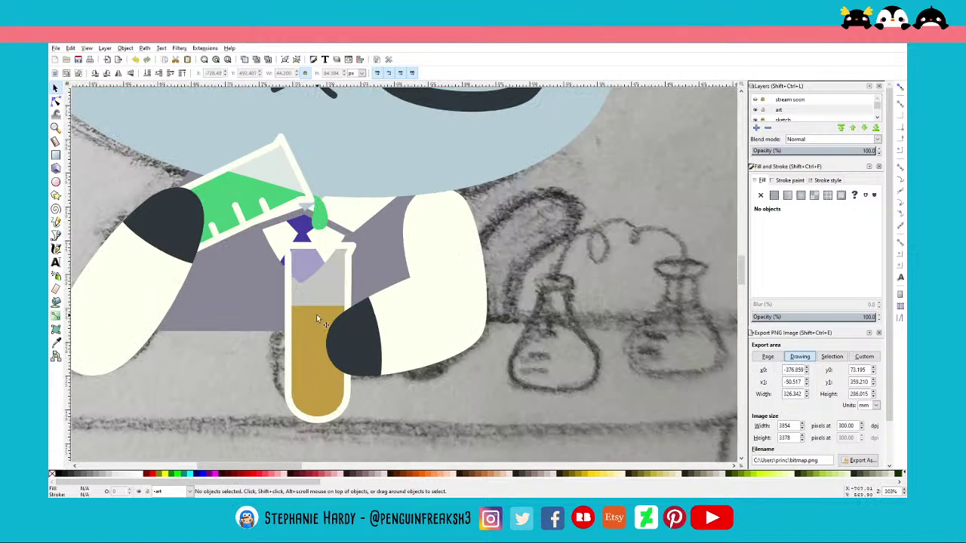
Duplicate the three beaker stripes, rotate and mirror them, and place them on the test tube
{"action": "mouse_move", "coordinate": [264, 204]}
{"action": "left_mouse_down"}
{"action": "mouse_move", "coordinate": [241, 216]}
{"action": "mouse_move", "coordinate": [281, 260]}
{"action": "mouse_move", "coordinate": [286, 302]}
{"action": "left_mouse_up"}
{"action": "left_click", "coordinate": [243, 206], "text": "shift"}
{"action": "left_click", "coordinate": [243, 59]}
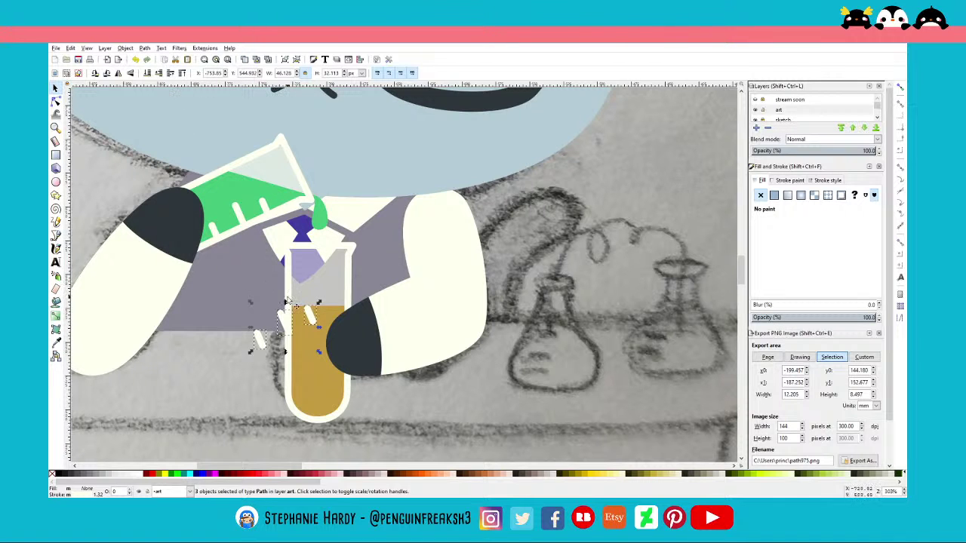
{"action": "key", "text": "bracketleft"}
{"action": "key", "text": "bracketleft"}
{"action": "key", "text": "bracketleft"}
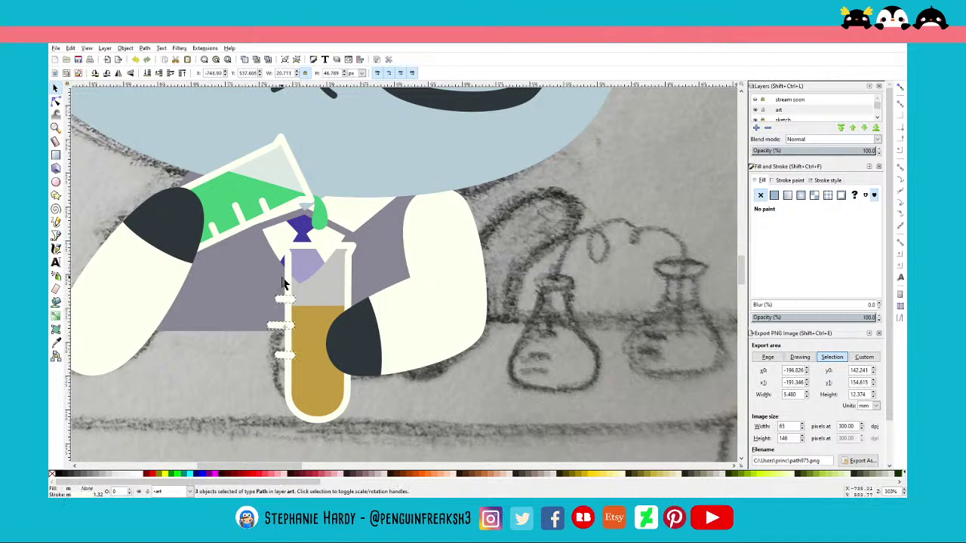
{"action": "key", "text": "bracketleft"}
{"action": "left_click", "coordinate": [130, 73]}
{"action": "mouse_move", "coordinate": [286, 311]}
{"action": "left_mouse_down"}
{"action": "mouse_move", "coordinate": [303, 308]}
{"action": "mouse_move", "coordinate": [298, 301]}
{"action": "left_mouse_up"}
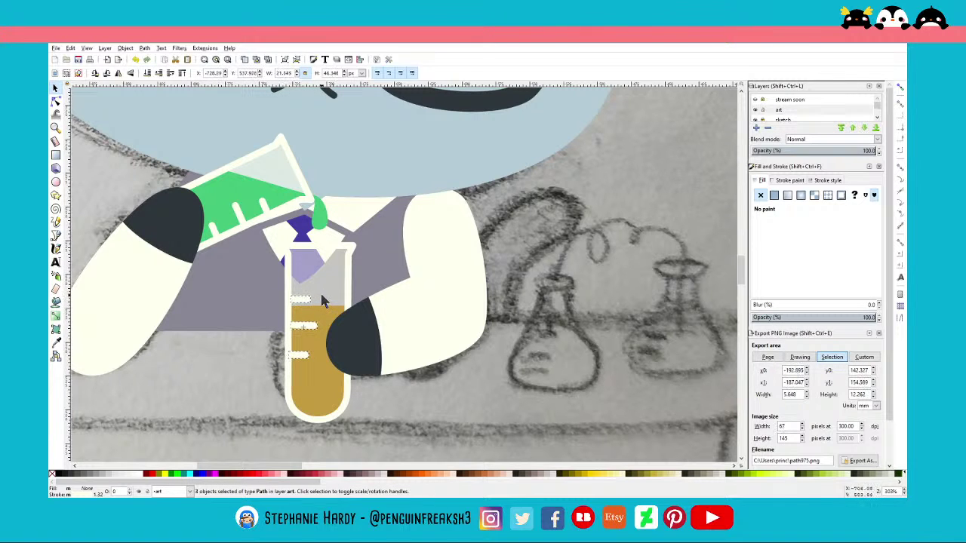
Shorten the three graduation marks slightly and fit them against the tube's edge
{"action": "scroll", "coordinate": [314, 354], "scroll_direction": "up", "scroll_amount": 3, "text": "ctrl"}
{"action": "scroll", "coordinate": [315, 358], "scroll_direction": "up", "scroll_amount": 1, "text": "ctrl"}
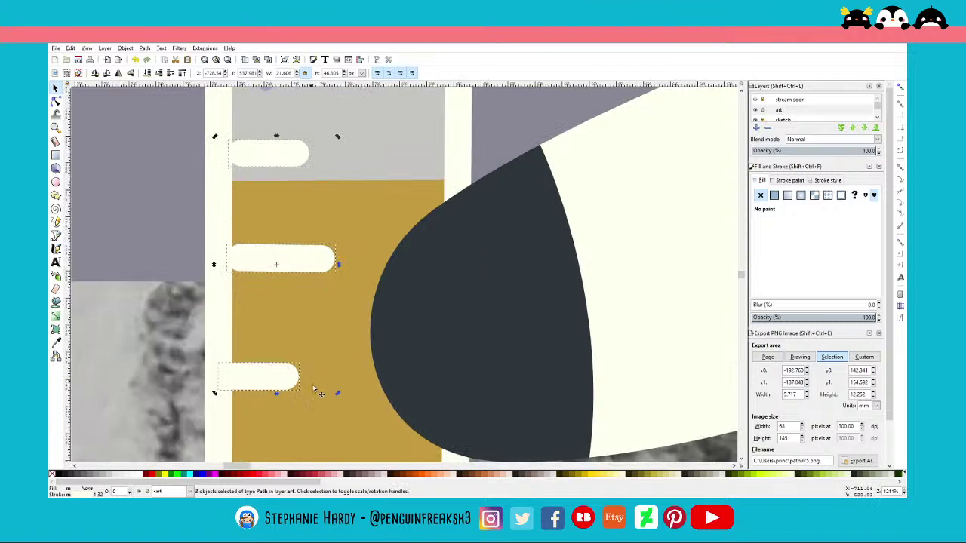
{"action": "left_click_drag", "start_coordinate": [337, 393], "coordinate": [270, 379]}
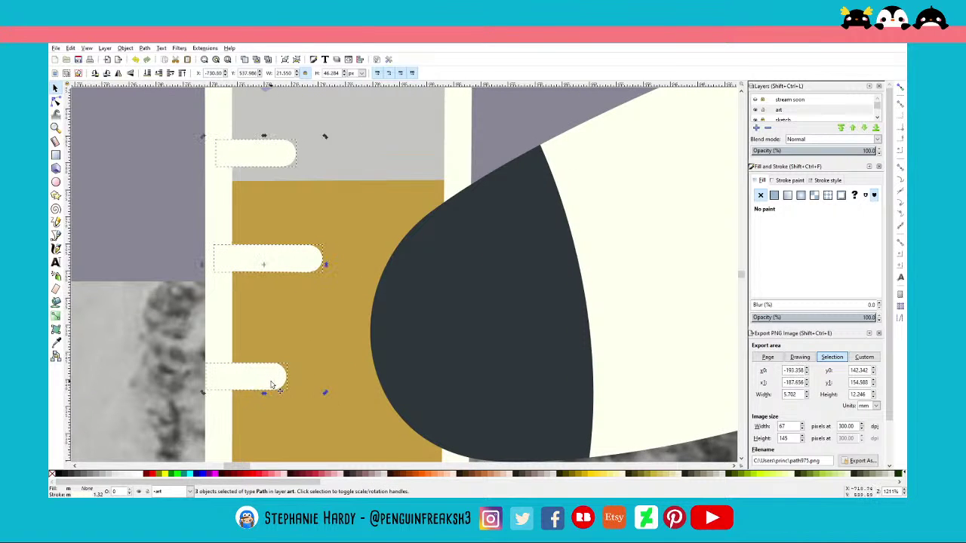
{"action": "key", "text": "Escape"}
{"action": "scroll", "coordinate": [245, 385], "scroll_direction": "down", "scroll_amount": 3, "text": "ctrl"}
{"action": "scroll", "coordinate": [262, 383], "scroll_direction": "down", "scroll_amount": 1}
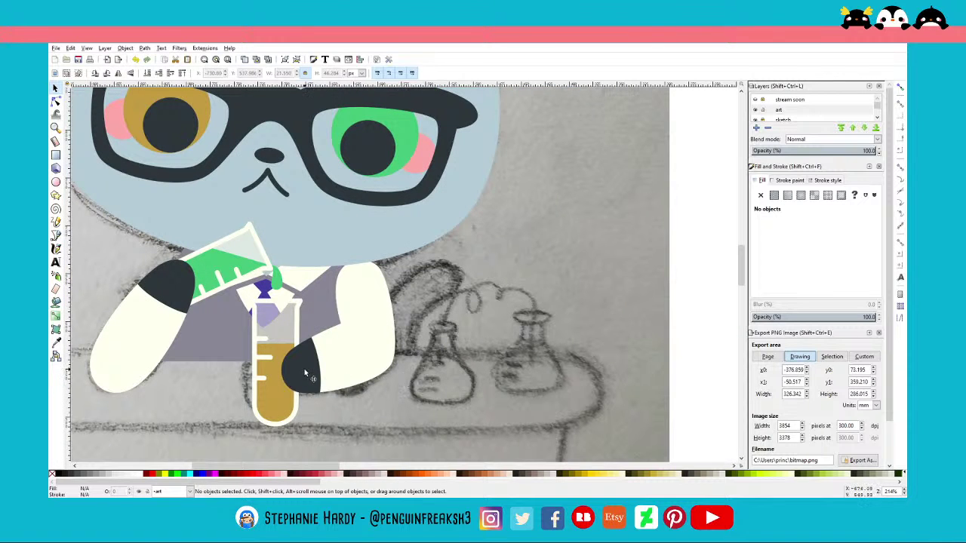
{"action": "scroll", "coordinate": [287, 378], "scroll_direction": "up", "scroll_amount": 2}
{"action": "scroll", "coordinate": [295, 380], "scroll_direction": "down", "scroll_amount": 2}
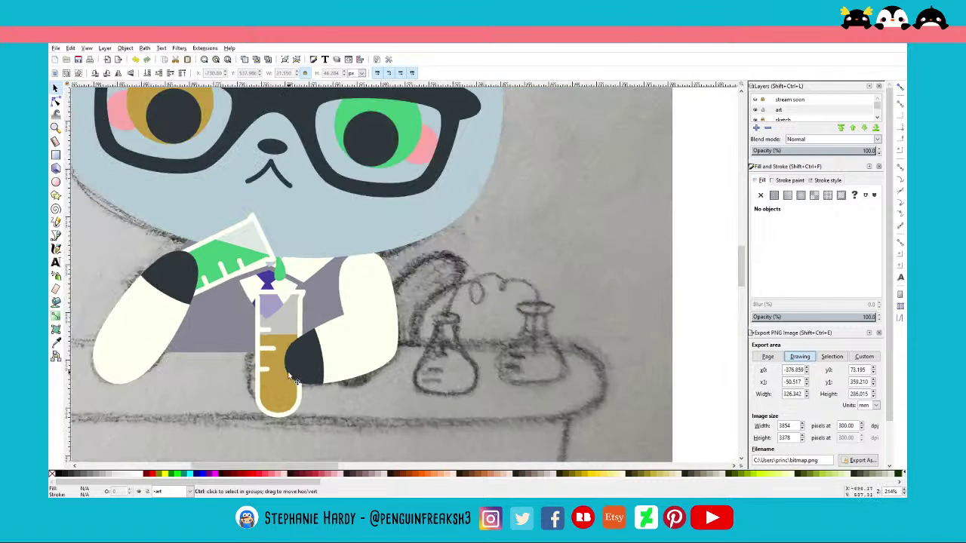
{"action": "scroll", "coordinate": [280, 383], "scroll_direction": "up", "scroll_amount": 1}
{"action": "scroll", "coordinate": [279, 383], "scroll_direction": "up", "scroll_amount": 1}
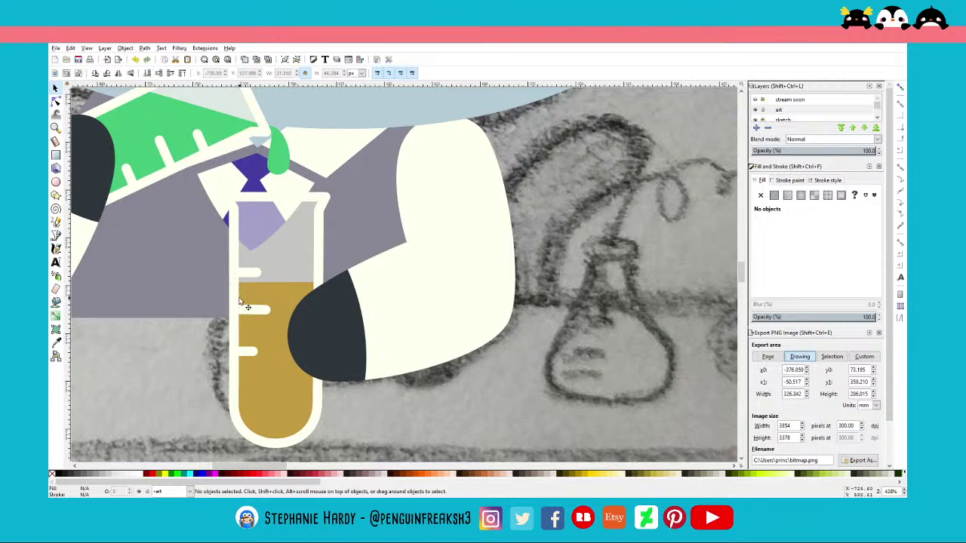
{"action": "scroll", "coordinate": [260, 292], "scroll_direction": "down", "scroll_amount": 1}
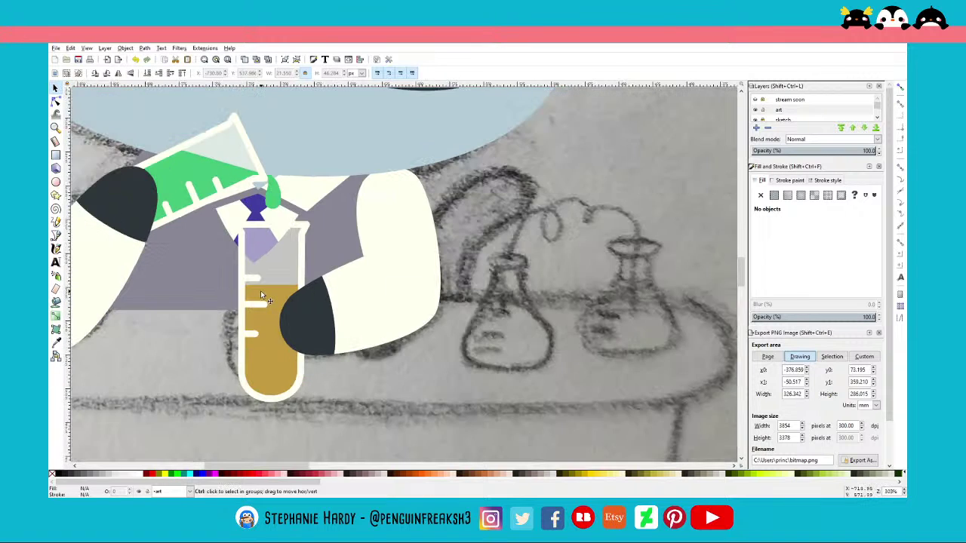
{"action": "scroll", "coordinate": [260, 291], "scroll_direction": "down", "scroll_amount": 1}
Draw a small circle on the green liquid with no fill and a stroke width of 3
{"action": "left_click", "coordinate": [55, 181]}
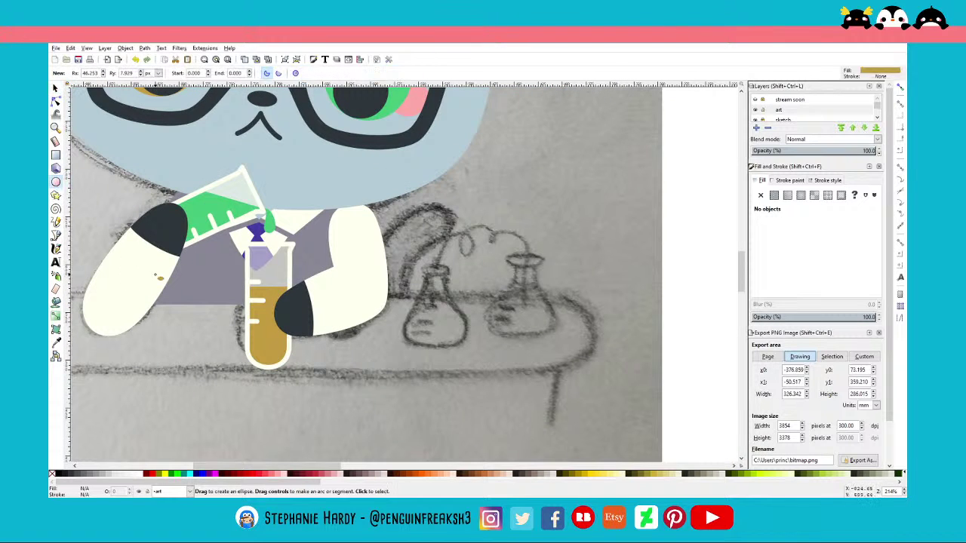
{"action": "scroll", "coordinate": [194, 211], "scroll_direction": "up", "scroll_amount": 1}
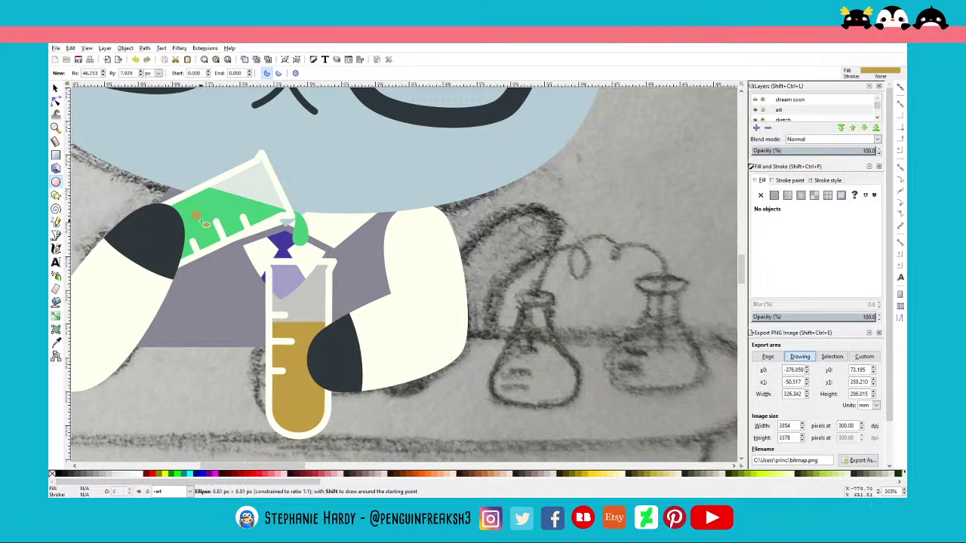
{"action": "left_click_drag", "start_coordinate": [194, 214], "coordinate": [199, 219]}
{"action": "left_click", "coordinate": [761, 195]}
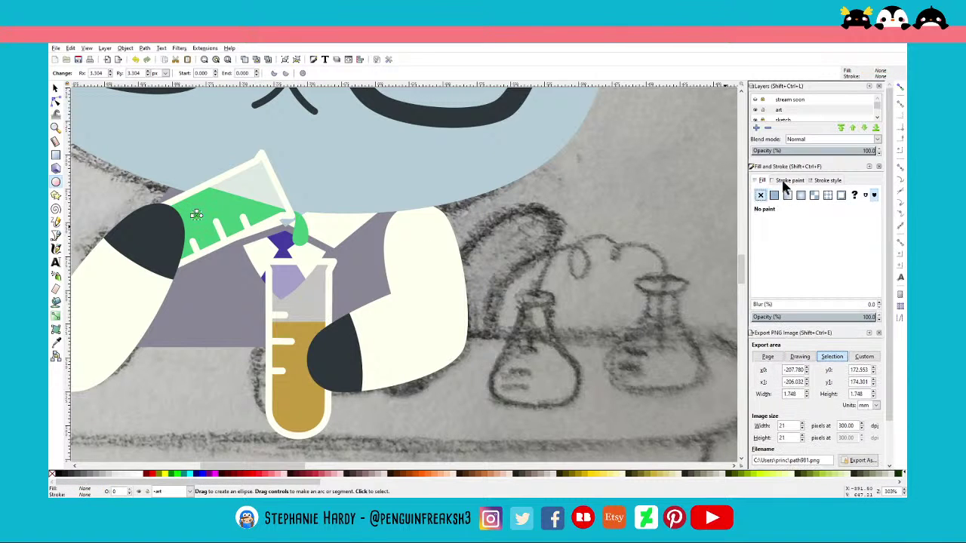
{"action": "left_click", "coordinate": [789, 180]}
{"action": "left_click", "coordinate": [774, 196]}
{"action": "left_click", "coordinate": [821, 181]}
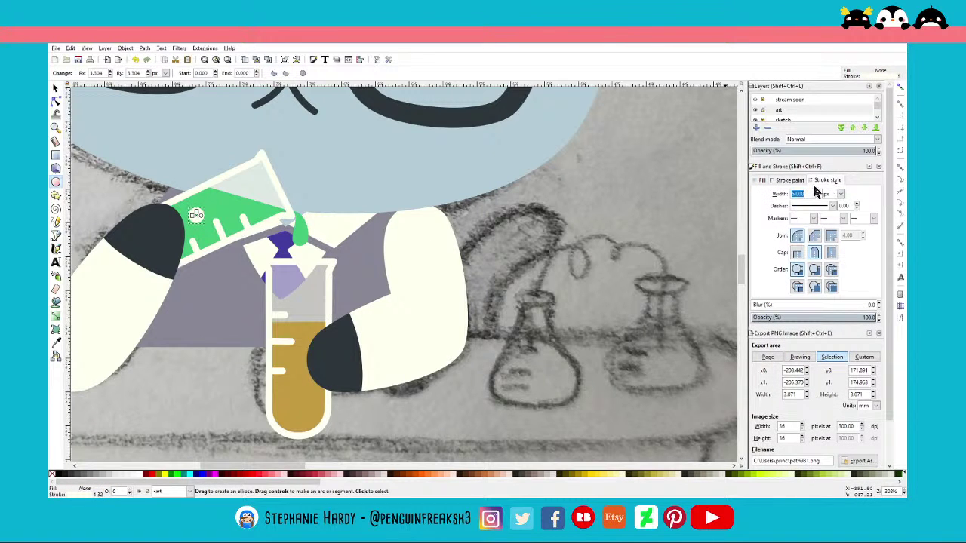
{"action": "type", "text": "3"}
{"action": "key", "text": "Return"}
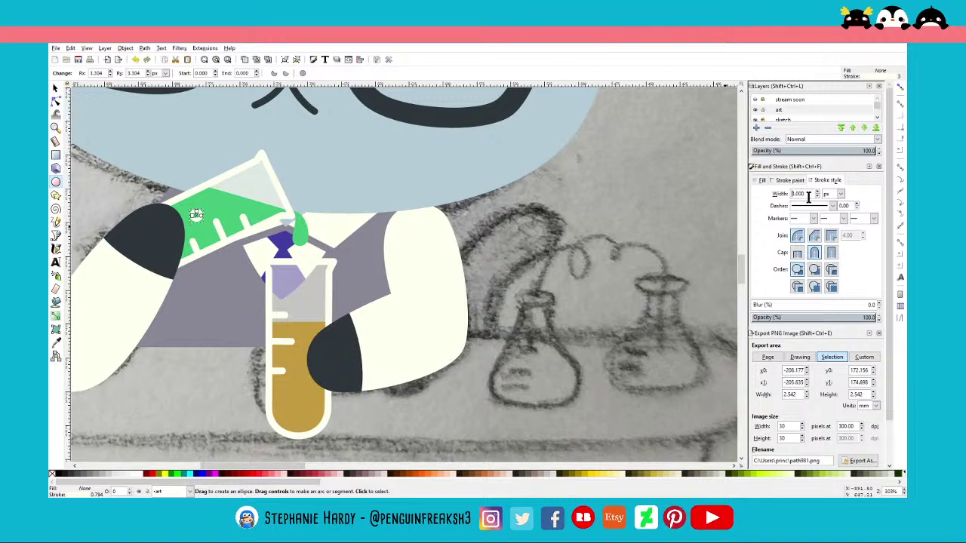
Colour the ring's outline with the liquid's green sampled by dropper, lightened slightly
{"action": "left_click", "coordinate": [791, 180]}
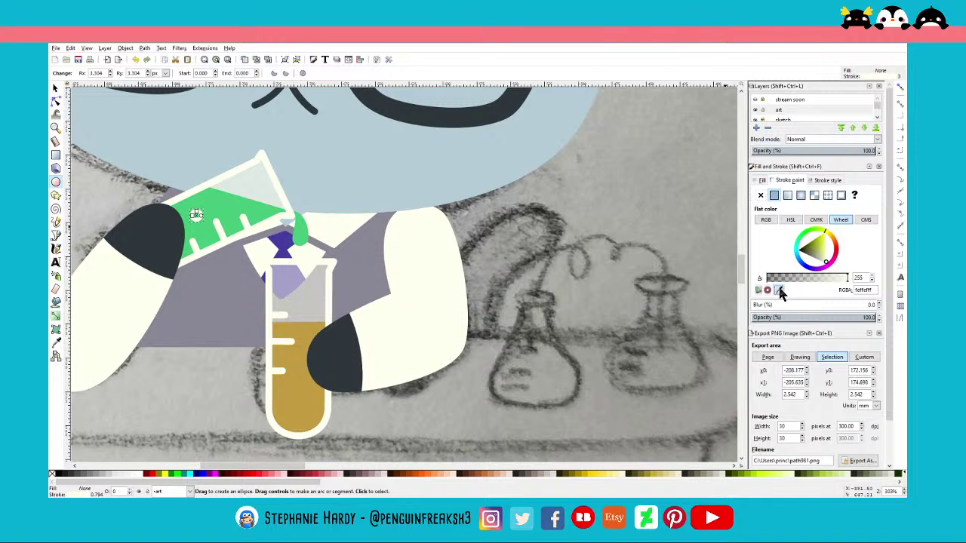
{"action": "left_click", "coordinate": [780, 290]}
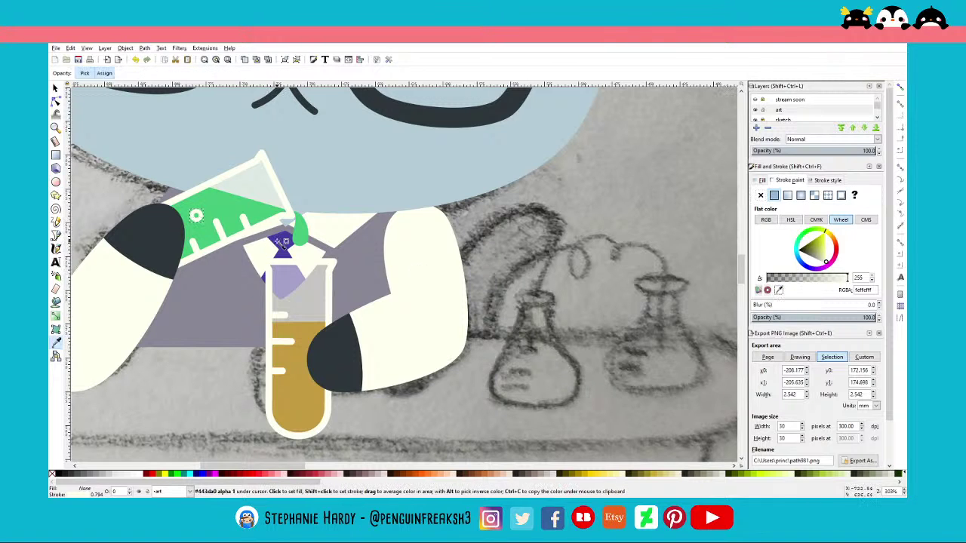
{"action": "left_click", "coordinate": [225, 211]}
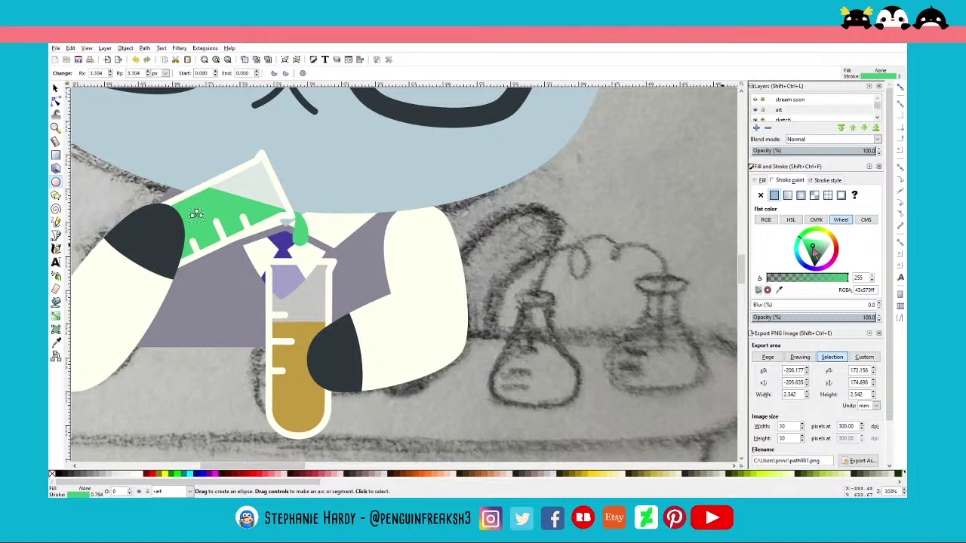
{"action": "left_click_drag", "start_coordinate": [813, 252], "coordinate": [817, 242]}
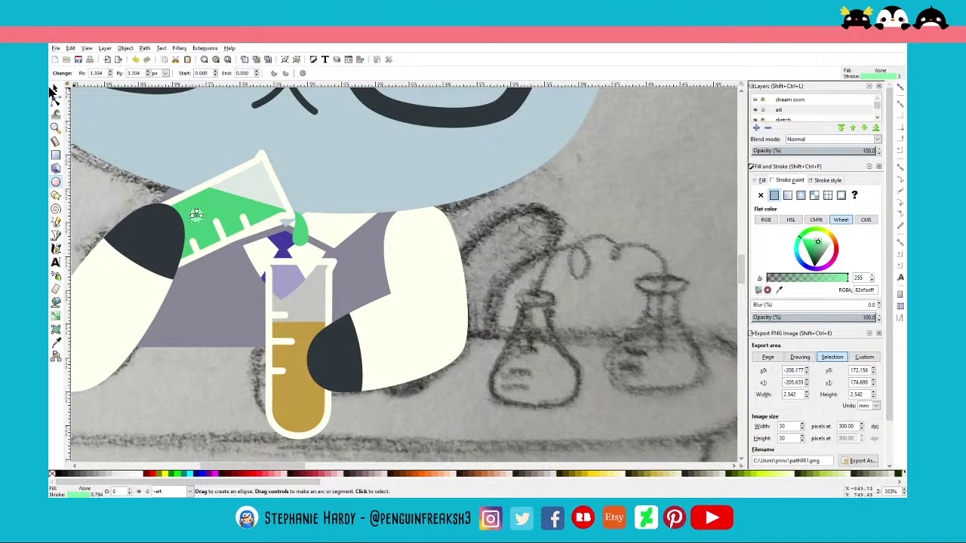
{"action": "left_click", "coordinate": [55, 88]}
{"action": "key", "text": "Escape"}
{"action": "scroll", "coordinate": [326, 287], "scroll_direction": "down", "scroll_amount": 2}
{"action": "scroll", "coordinate": [249, 255], "scroll_direction": "up", "scroll_amount": 3}
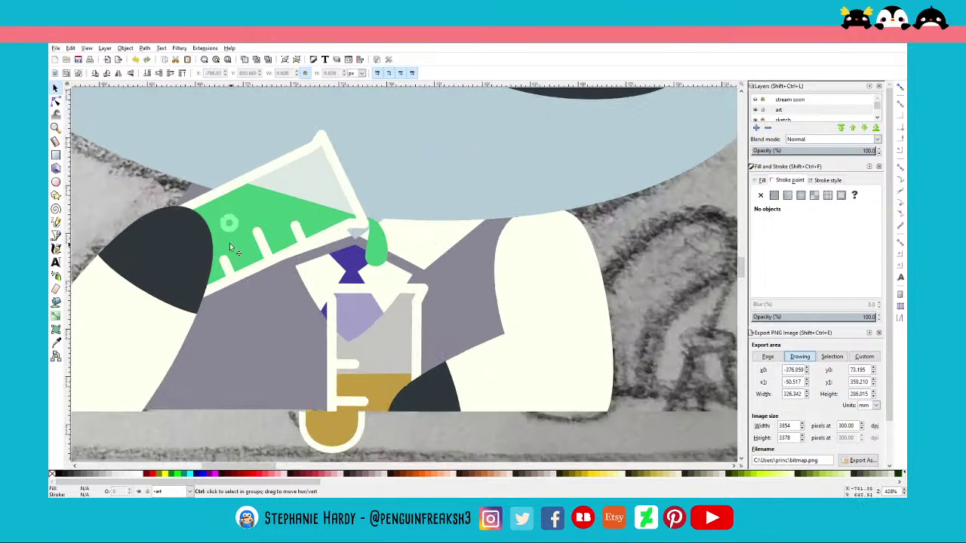
Duplicate the green ring and move the copy further right in the liquid
{"action": "left_click", "coordinate": [228, 221]}
{"action": "key", "text": "ctrl+d"}
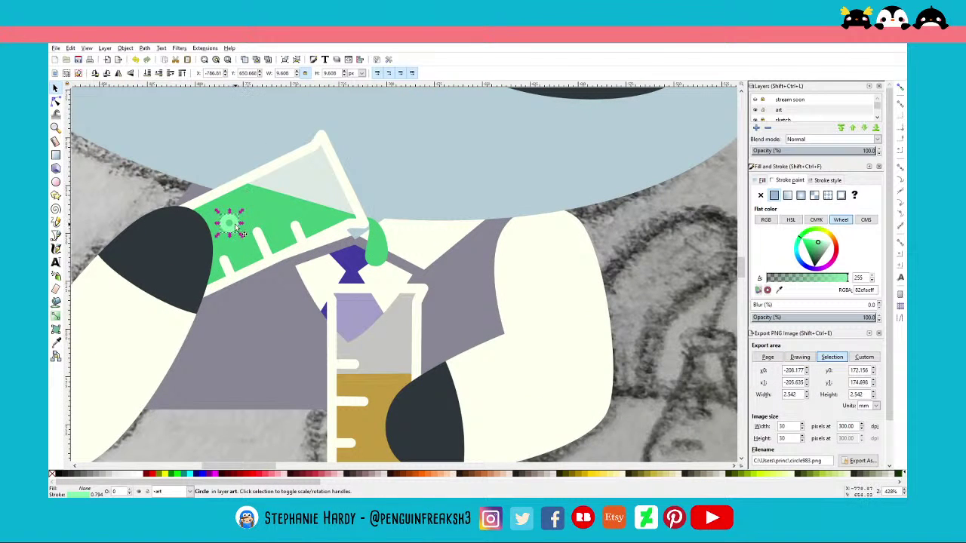
{"action": "mouse_move", "coordinate": [239, 223]}
{"action": "left_mouse_down"}
{"action": "mouse_move", "coordinate": [287, 209]}
{"action": "mouse_move", "coordinate": [253, 213]}
{"action": "left_mouse_up"}
Turn a third ring copy into a solid light-green dot placed low in the liquid
{"action": "left_click", "coordinate": [243, 58]}
{"action": "left_click", "coordinate": [761, 196]}
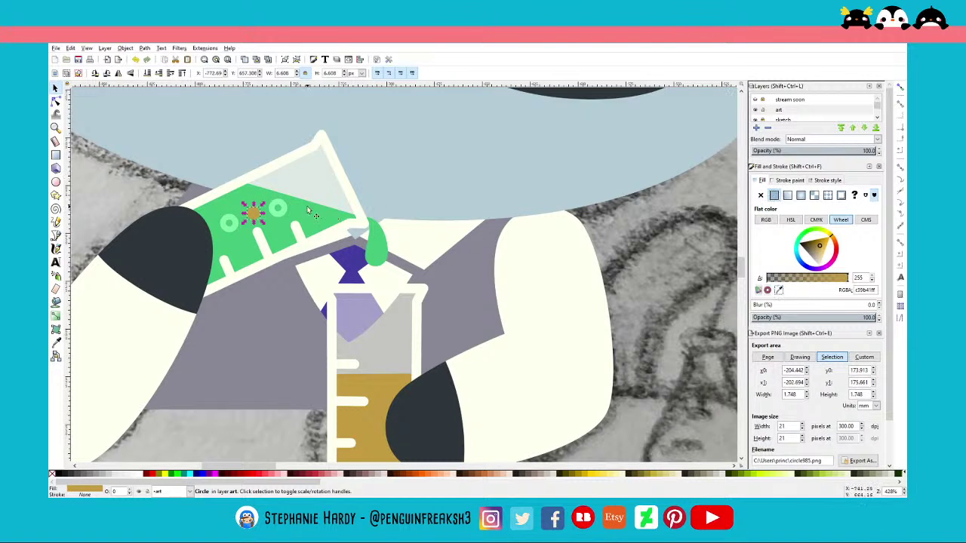
{"action": "key", "text": "d"}
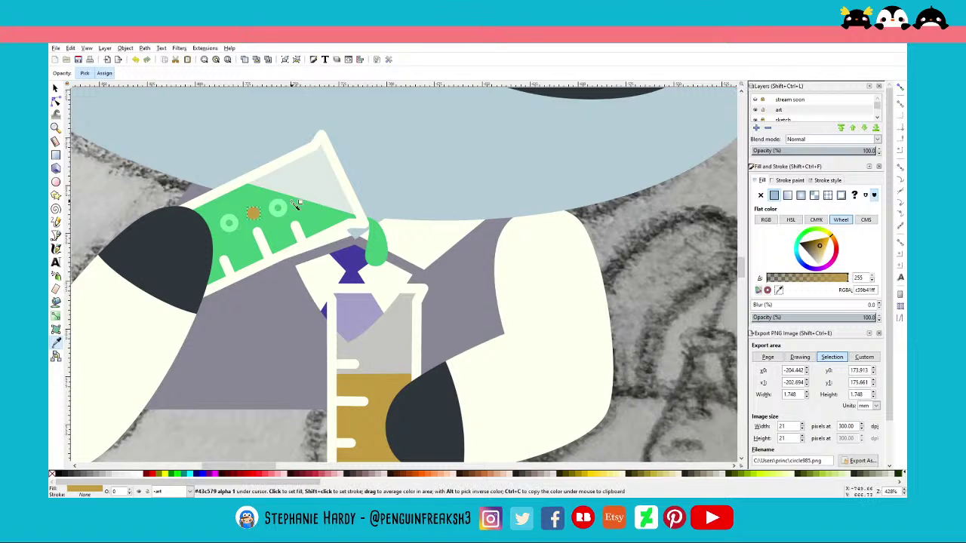
{"action": "left_click", "coordinate": [277, 207]}
{"action": "key", "text": "d"}
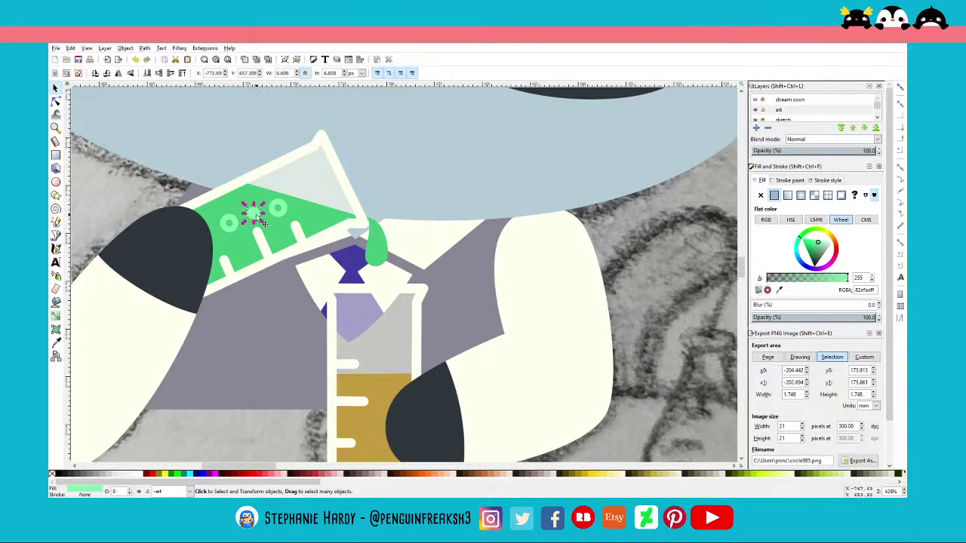
{"action": "left_click_drag", "start_coordinate": [262, 222], "coordinate": [239, 234]}
{"action": "left_click", "coordinate": [232, 216]}
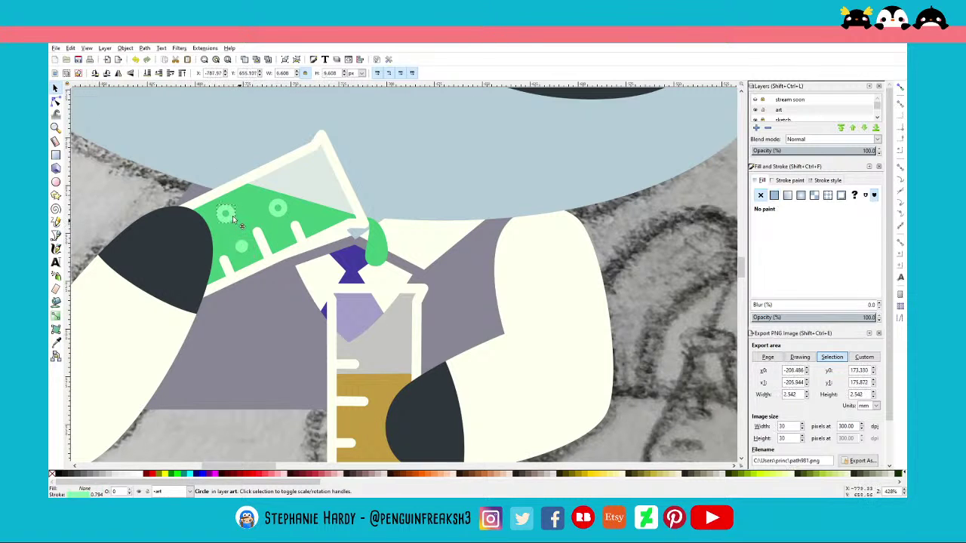
{"action": "left_click_drag", "start_coordinate": [242, 249], "coordinate": [237, 238]}
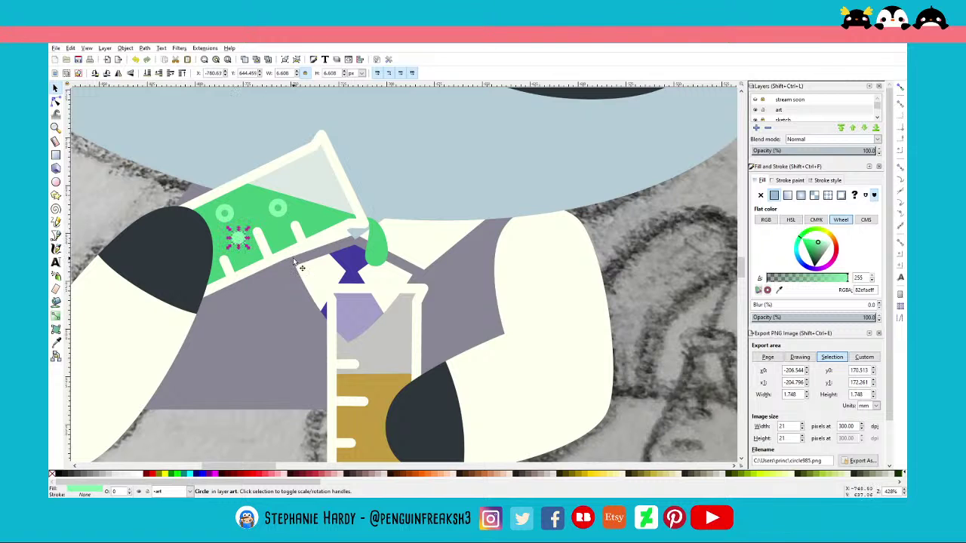
{"action": "left_click", "coordinate": [234, 237]}
{"action": "key", "text": "Escape"}
Move a bubble ring into the test tube's gold liquid and give it a lightened gold outline
{"action": "scroll", "coordinate": [302, 267], "scroll_direction": "down", "scroll_amount": 3}
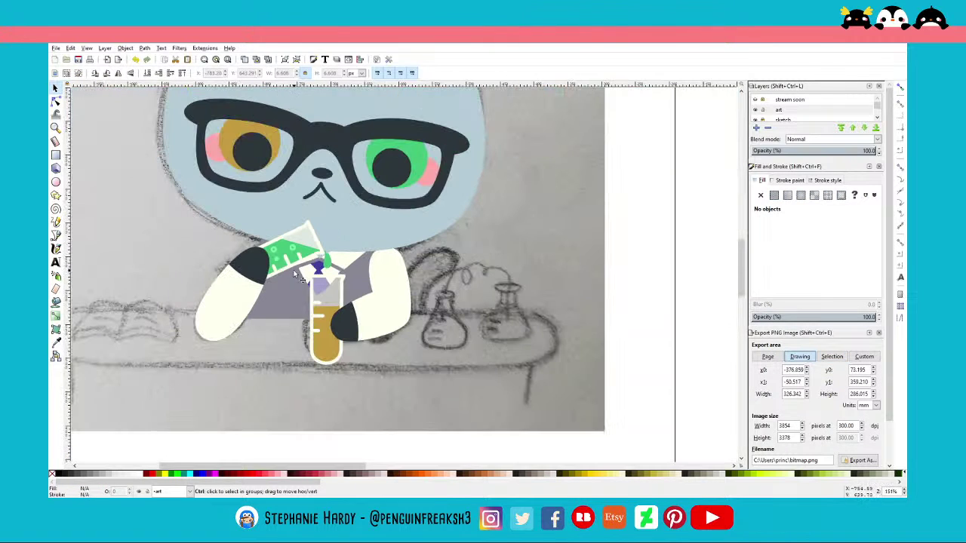
{"action": "scroll", "coordinate": [349, 297], "scroll_direction": "up", "scroll_amount": 2}
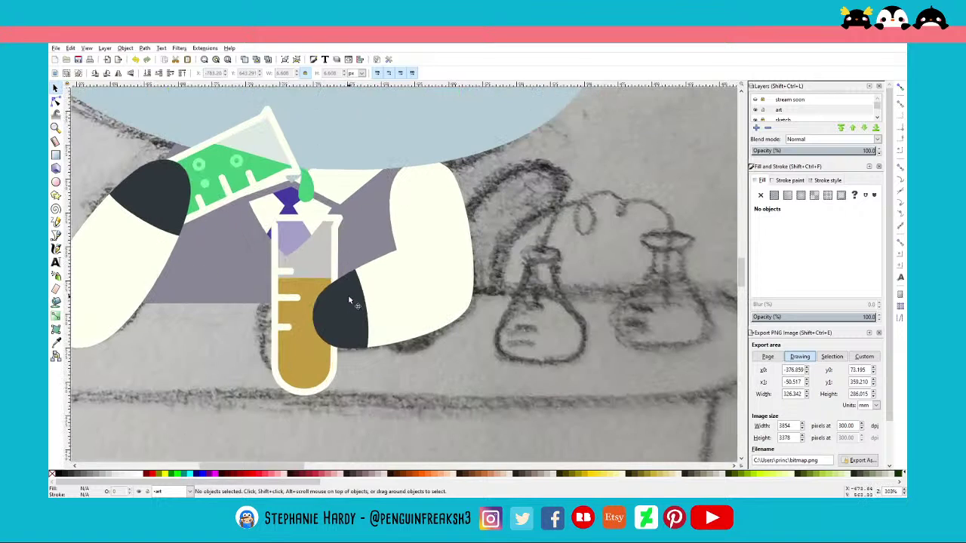
{"action": "left_click", "coordinate": [239, 169]}
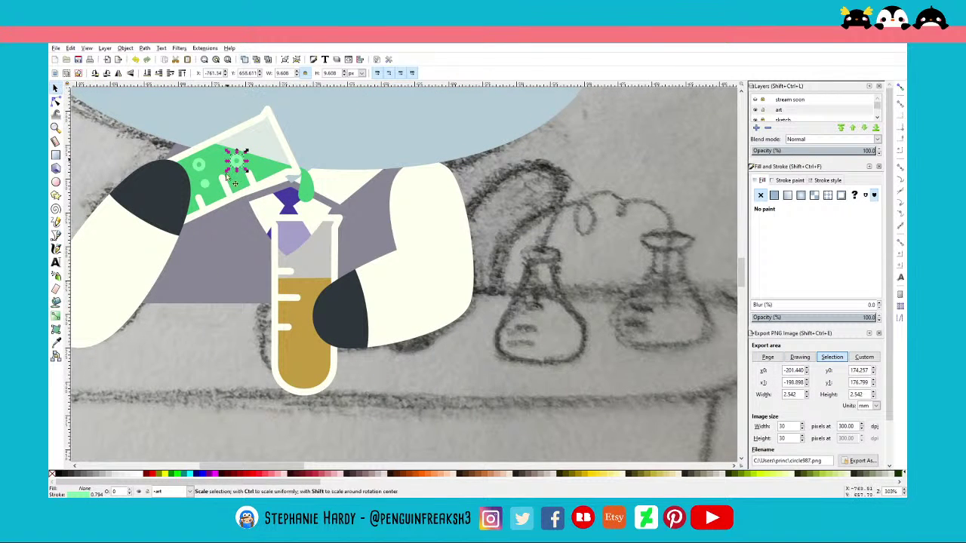
{"action": "left_click_drag", "start_coordinate": [238, 169], "coordinate": [311, 361]}
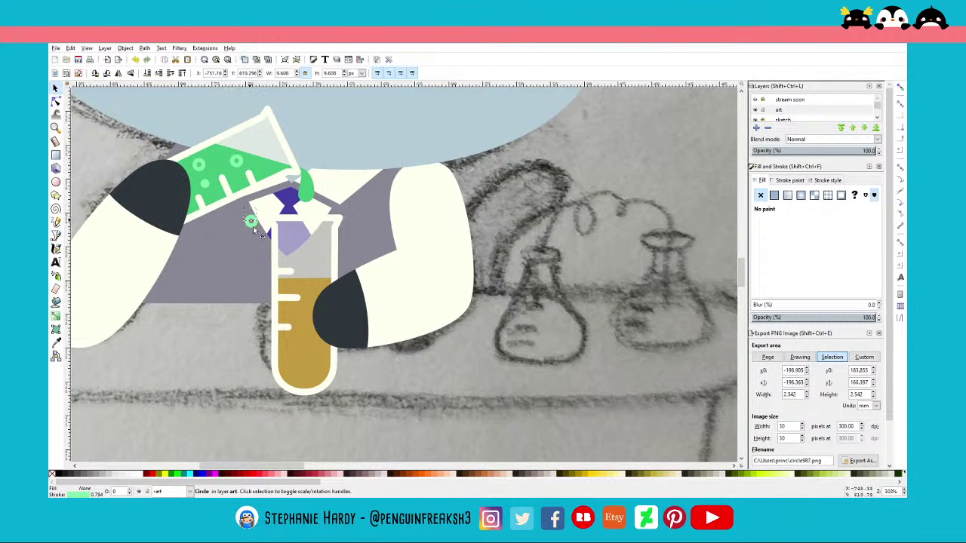
{"action": "left_click", "coordinate": [784, 185]}
{"action": "left_click", "coordinate": [779, 289]}
{"action": "left_click", "coordinate": [300, 336]}
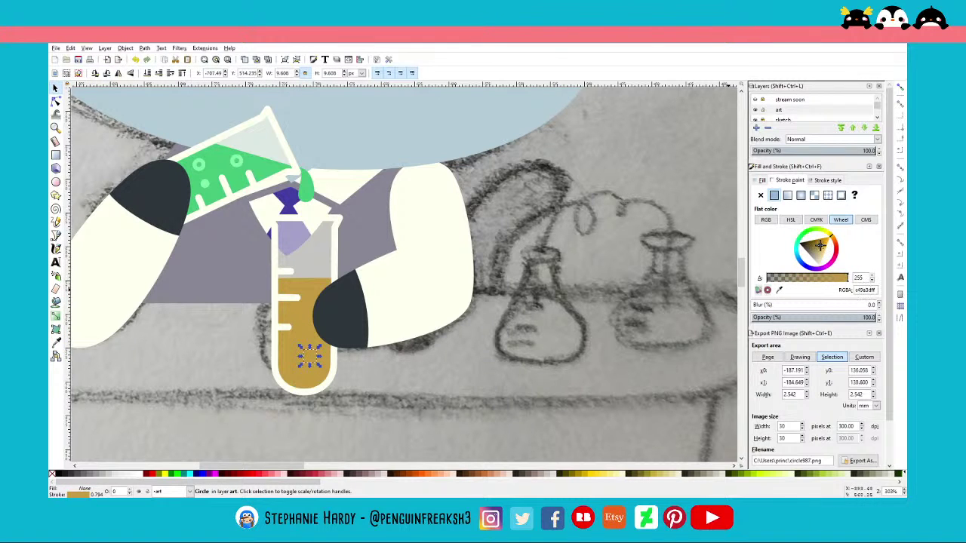
{"action": "left_click_drag", "start_coordinate": [819, 248], "coordinate": [821, 253]}
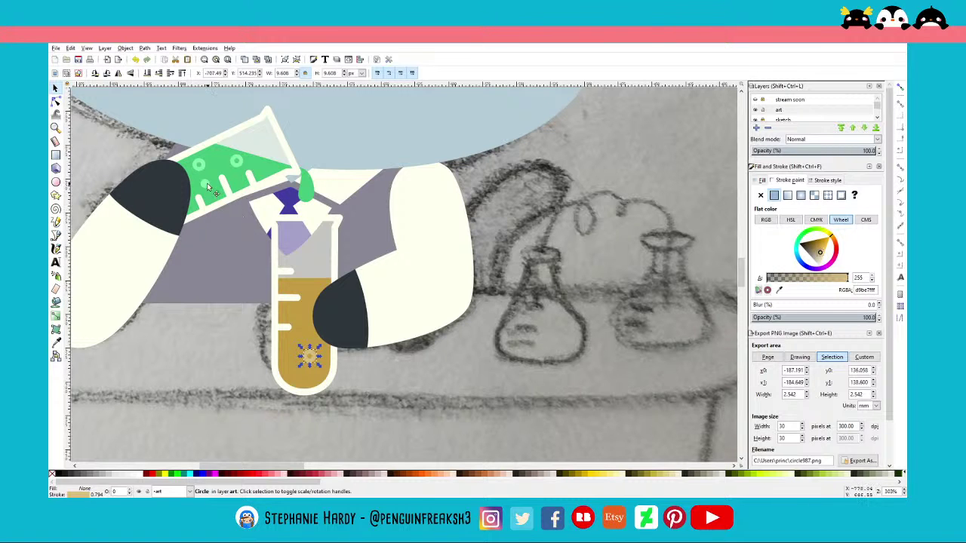
Bring a green dot into the gold liquid and fill it light tan
{"action": "mouse_move", "coordinate": [208, 186]}
{"action": "left_mouse_down"}
{"action": "mouse_move", "coordinate": [255, 333]}
{"action": "mouse_move", "coordinate": [300, 355]}
{"action": "left_mouse_up"}
{"action": "left_click", "coordinate": [774, 195]}
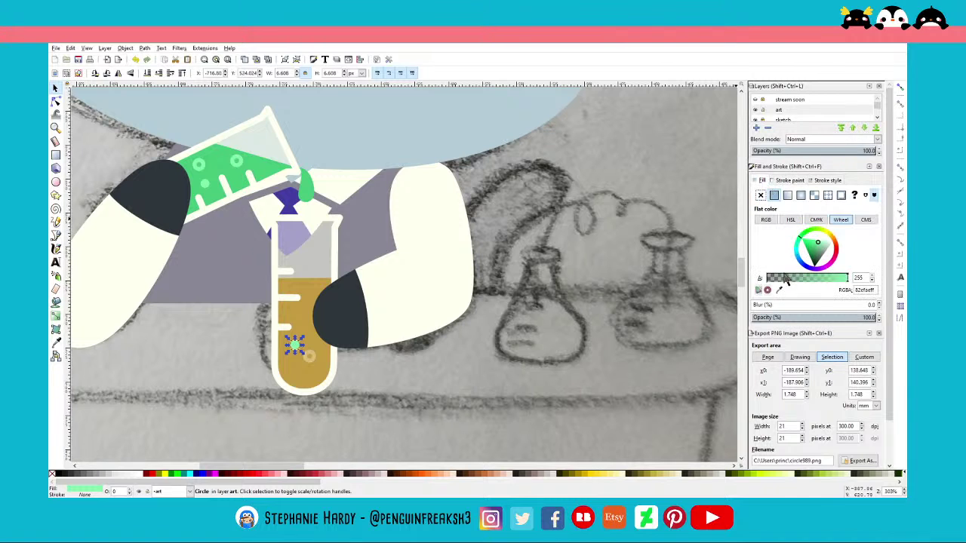
{"action": "key", "text": "d"}
{"action": "left_click", "coordinate": [315, 361]}
{"action": "key", "text": "d"}
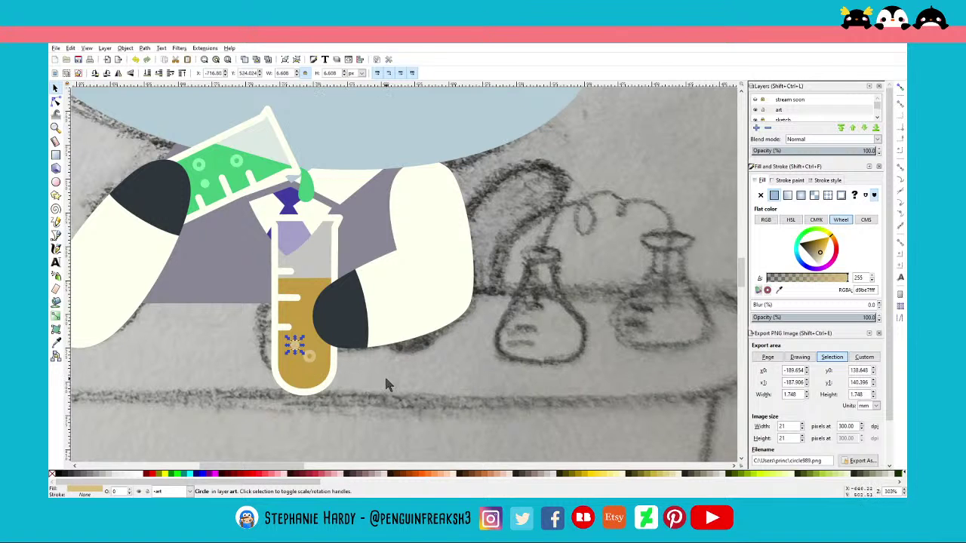
Duplicate the tan dot higher in the tube and rearrange the bubbles, raising the larger ring
{"action": "left_click", "coordinate": [244, 59]}
{"action": "left_click_drag", "start_coordinate": [296, 347], "coordinate": [310, 291]}
{"action": "left_click_drag", "start_coordinate": [294, 345], "coordinate": [297, 357]}
{"action": "left_click", "coordinate": [310, 368]}
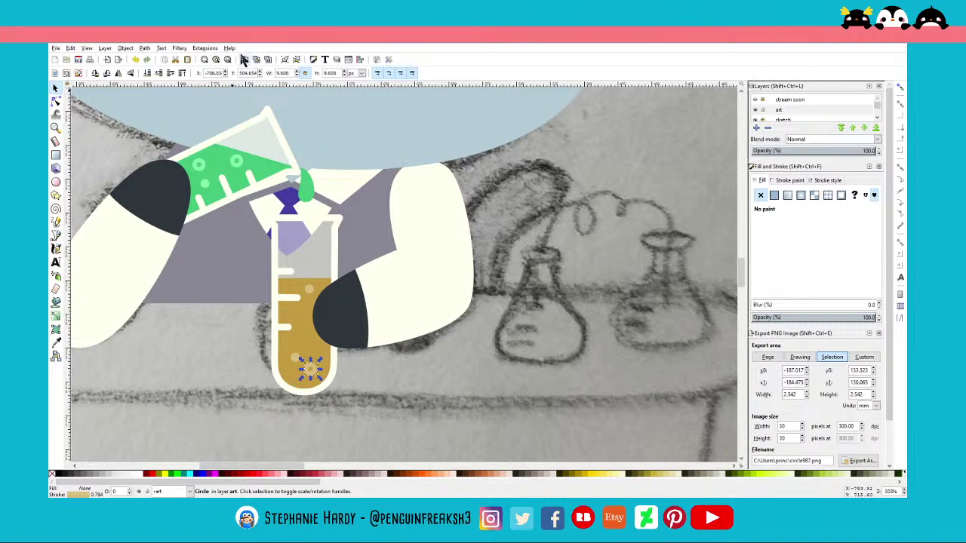
{"action": "left_click_drag", "start_coordinate": [311, 377], "coordinate": [305, 340]}
{"action": "left_click", "coordinate": [367, 388]}
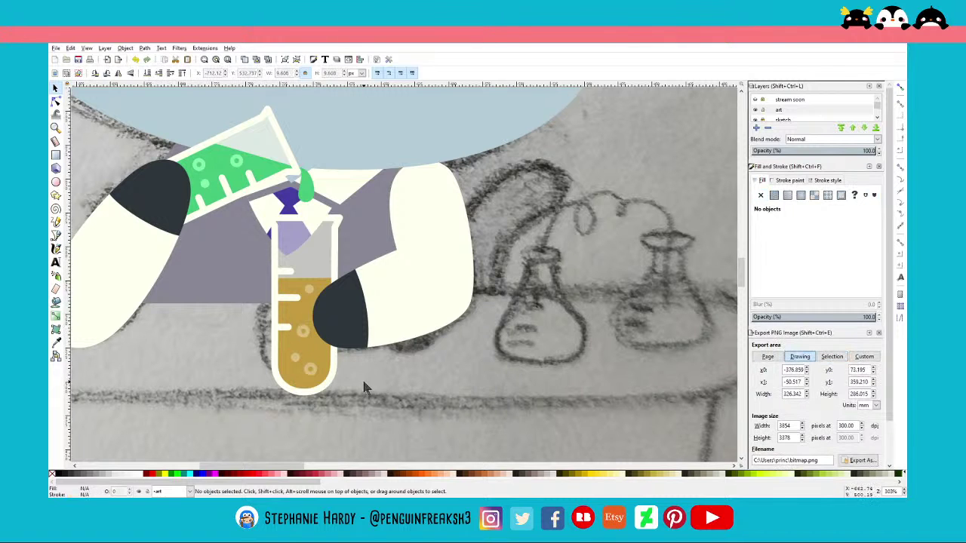
{"action": "scroll", "coordinate": [337, 362], "scroll_direction": "down", "scroll_amount": 2}
{"action": "scroll", "coordinate": [349, 379], "scroll_direction": "down", "scroll_amount": 2}
{"action": "scroll", "coordinate": [338, 368], "scroll_direction": "up", "scroll_amount": 4}
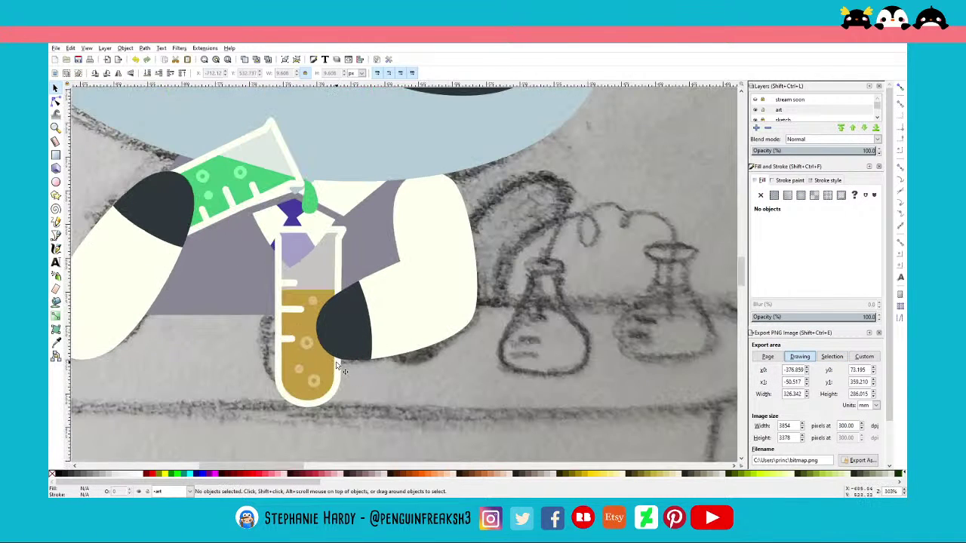
Nudge the small test-tube bubble upward and save the drawing as raymonds_experiments.svg
{"action": "left_click_drag", "start_coordinate": [306, 349], "coordinate": [309, 341]}
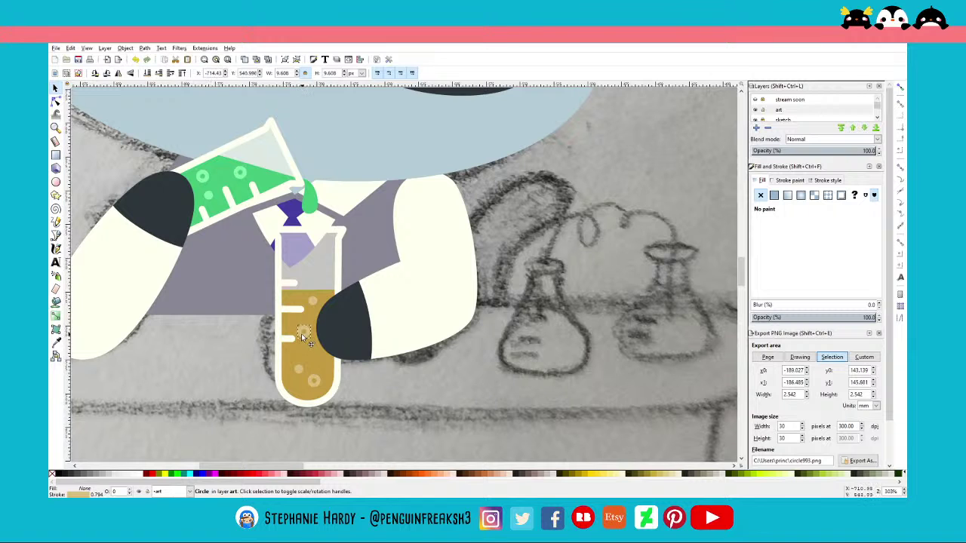
{"action": "left_click", "coordinate": [373, 370]}
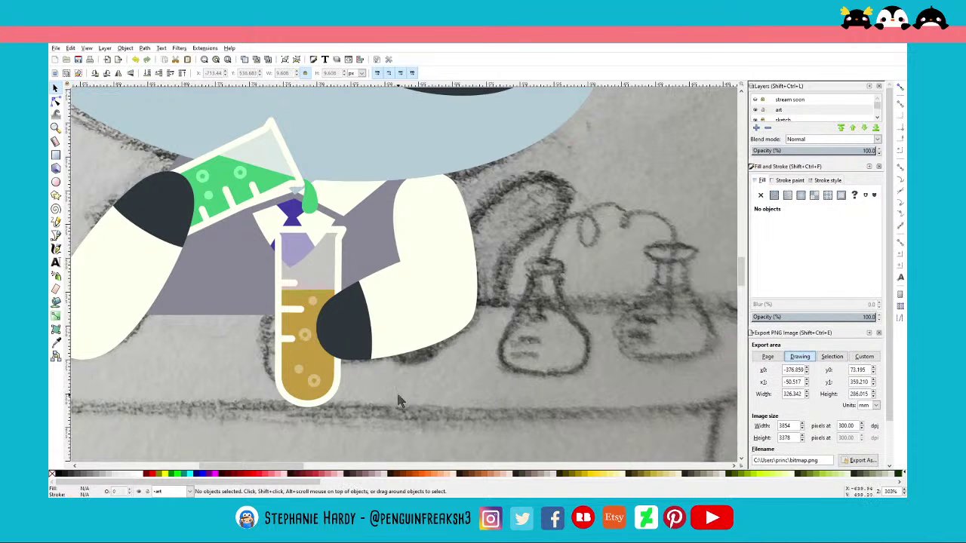
{"action": "scroll", "coordinate": [374, 388], "scroll_direction": "down", "scroll_amount": 2}
{"action": "scroll", "coordinate": [375, 398], "scroll_direction": "down", "scroll_amount": 1}
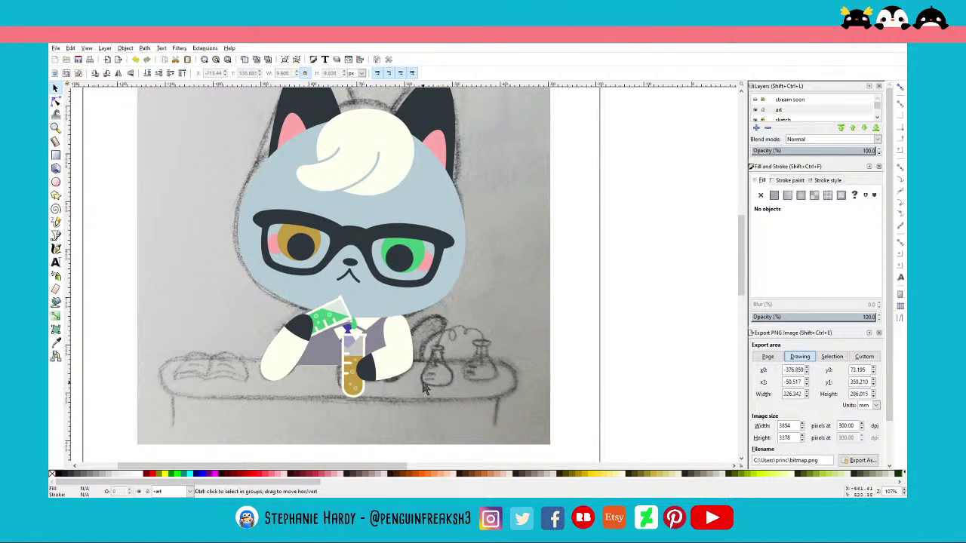
{"action": "scroll", "coordinate": [434, 389], "scroll_direction": "up", "scroll_amount": 1}
{"action": "key", "text": "ctrl+s"}
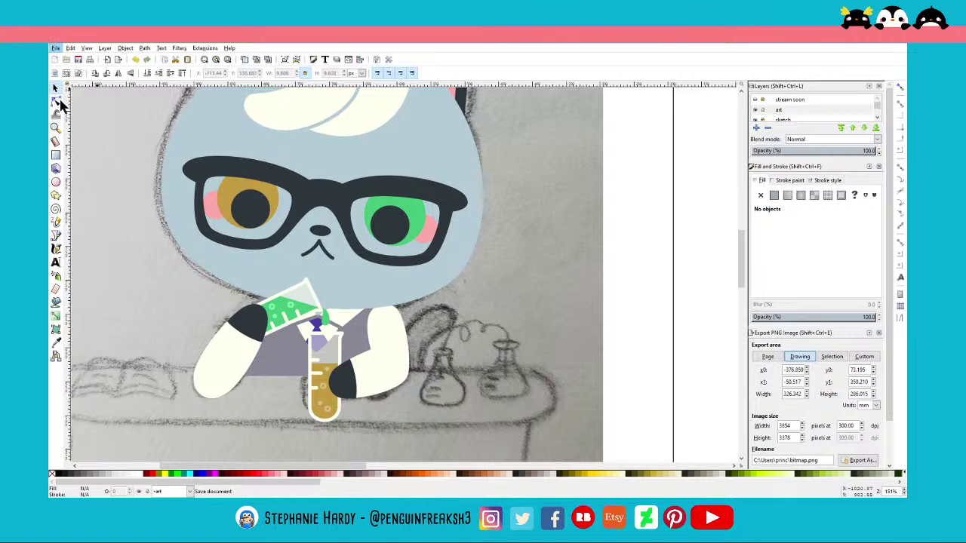
{"action": "scroll", "coordinate": [266, 363], "scroll_direction": "down", "scroll_amount": 1}
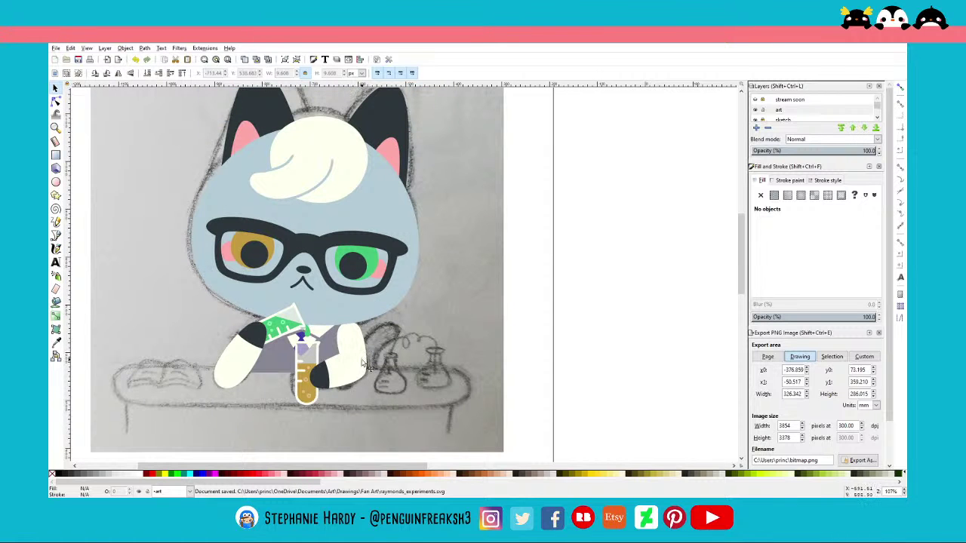
Bow the green liquid's top edge upward and smooth its top-left node curve
{"action": "scroll", "coordinate": [341, 358], "scroll_direction": "up", "scroll_amount": 2}
{"action": "scroll", "coordinate": [325, 339], "scroll_direction": "up", "scroll_amount": 3}
{"action": "left_click", "coordinate": [291, 309]}
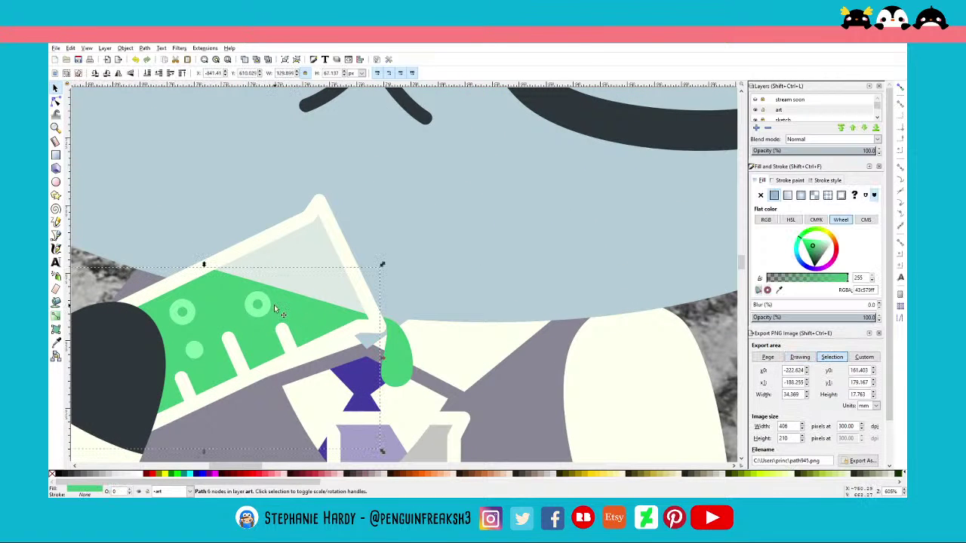
{"action": "left_click", "coordinate": [57, 104]}
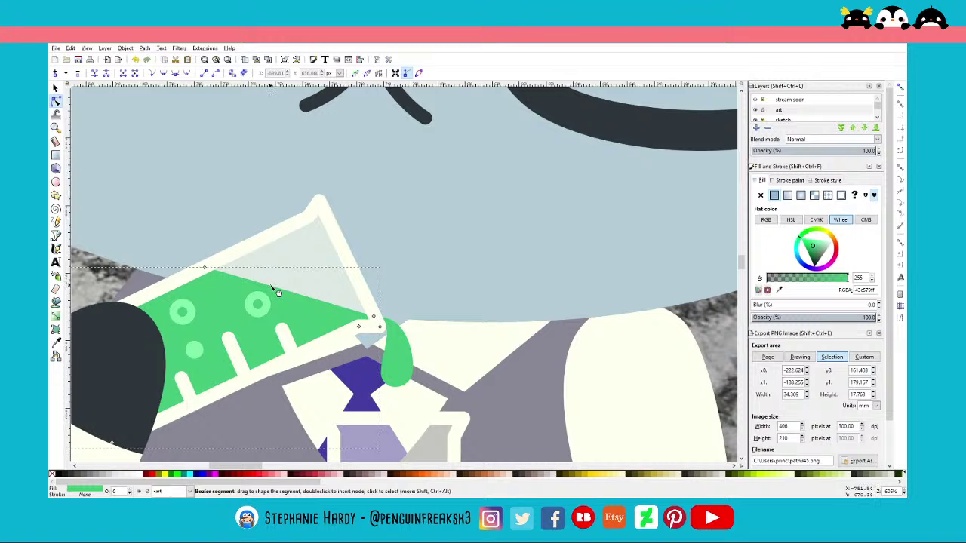
{"action": "left_click_drag", "start_coordinate": [277, 293], "coordinate": [278, 290]}
{"action": "left_click", "coordinate": [205, 269]}
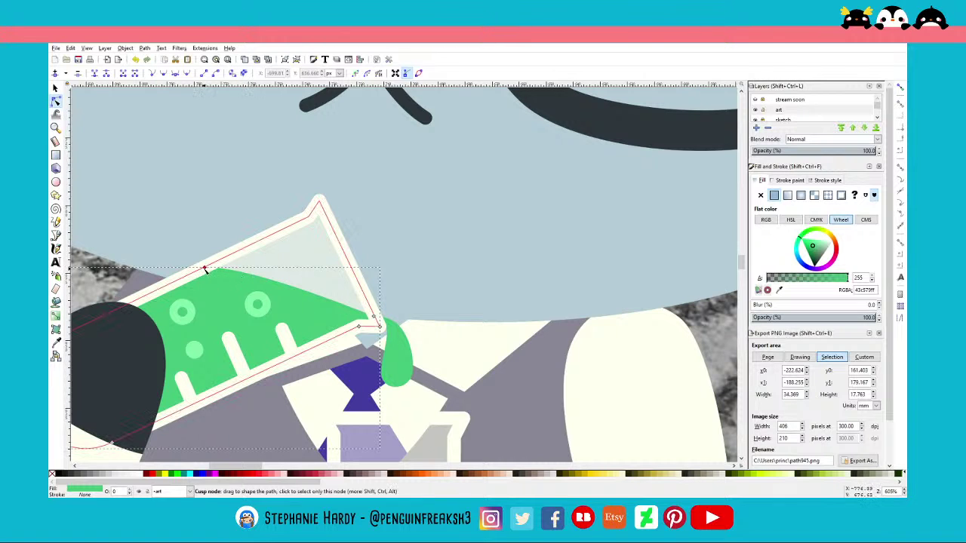
{"action": "left_click_drag", "start_coordinate": [226, 265], "coordinate": [251, 261]}
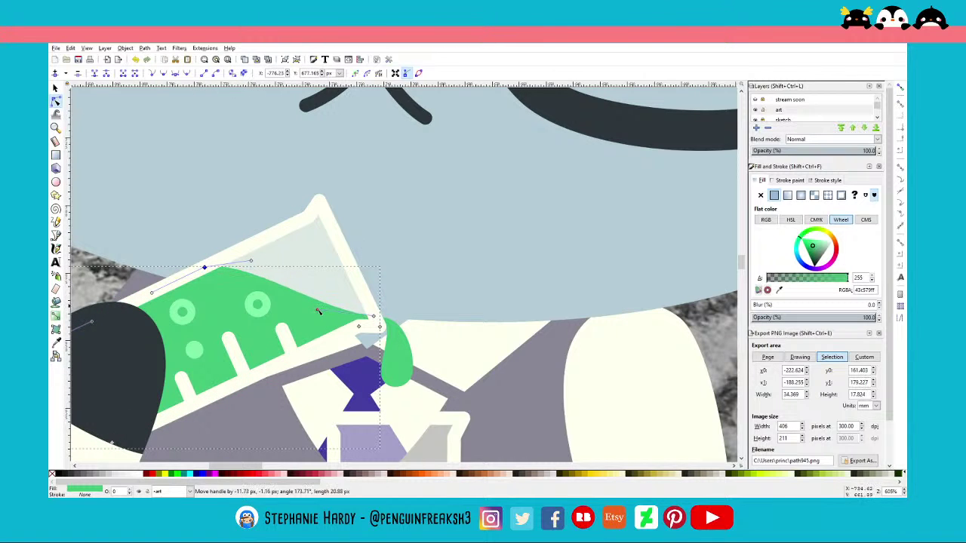
Clear the selection and save the drawing
{"action": "left_click", "coordinate": [55, 88]}
{"action": "scroll", "coordinate": [177, 212], "scroll_direction": "down", "scroll_amount": 4}
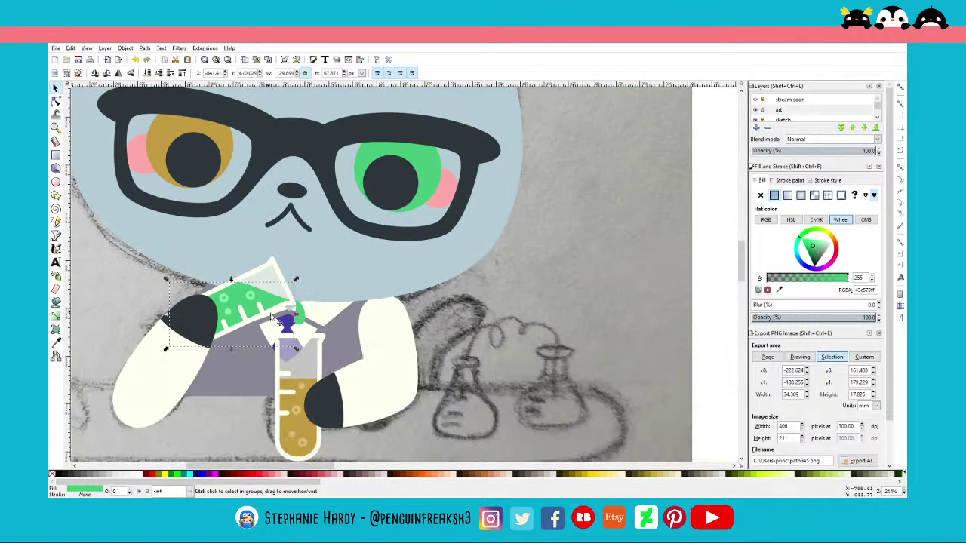
{"action": "key", "text": "Escape"}
{"action": "scroll", "coordinate": [308, 349], "scroll_direction": "down", "scroll_amount": 1}
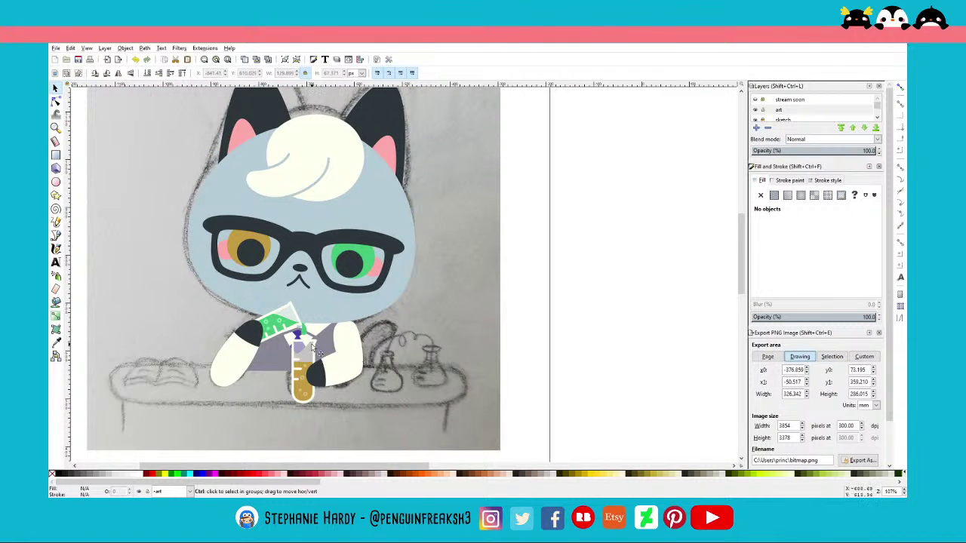
{"action": "scroll", "coordinate": [313, 349], "scroll_direction": "up", "scroll_amount": 3}
{"action": "scroll", "coordinate": [313, 349], "scroll_direction": "down", "scroll_amount": 1}
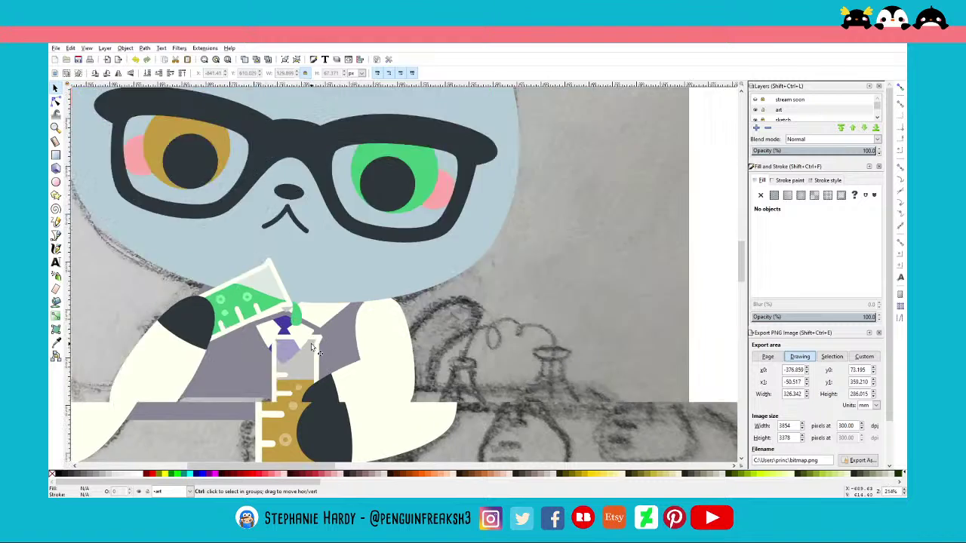
{"action": "scroll", "coordinate": [313, 349], "scroll_direction": "down", "scroll_amount": 1}
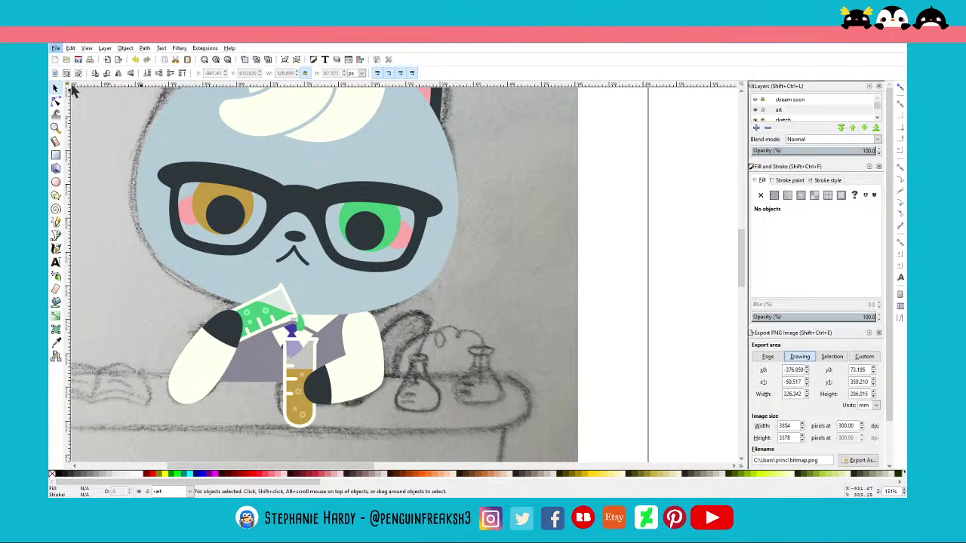
{"action": "key", "text": "ctrl+s"}
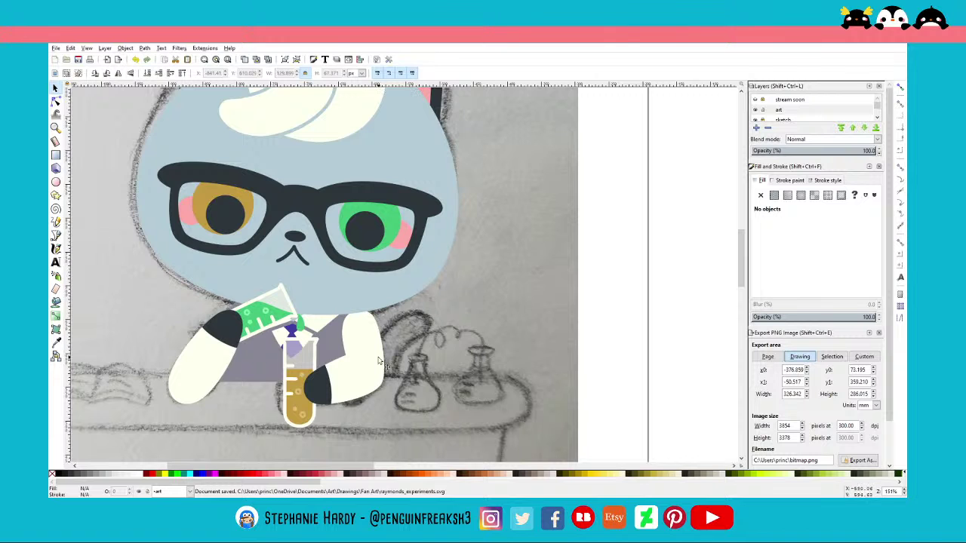
Give the pale spout piece a pale blue-grey fill, undoing a first darker attempt
{"action": "scroll", "coordinate": [317, 352], "scroll_direction": "up", "scroll_amount": 1, "text": "ctrl"}
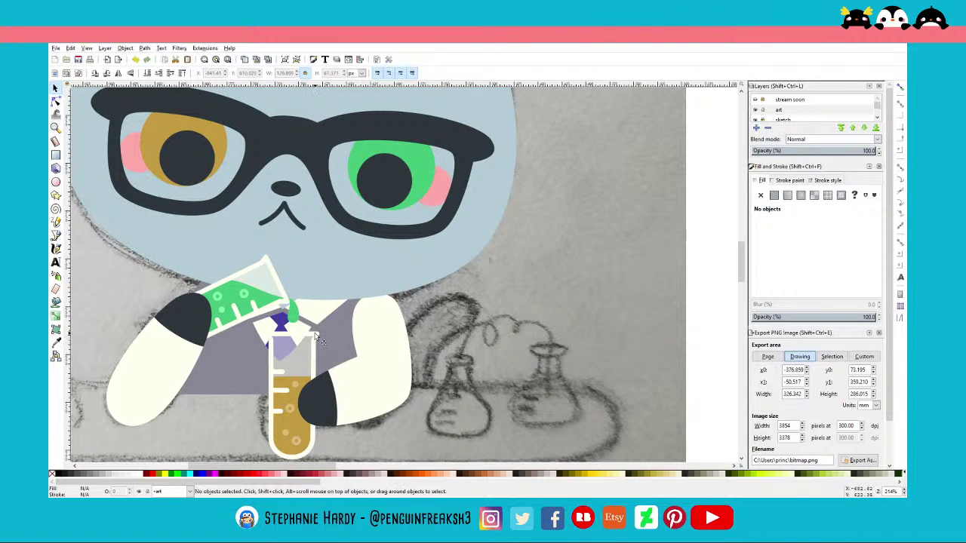
{"action": "scroll", "coordinate": [292, 306], "scroll_direction": "up", "scroll_amount": 2, "text": "ctrl"}
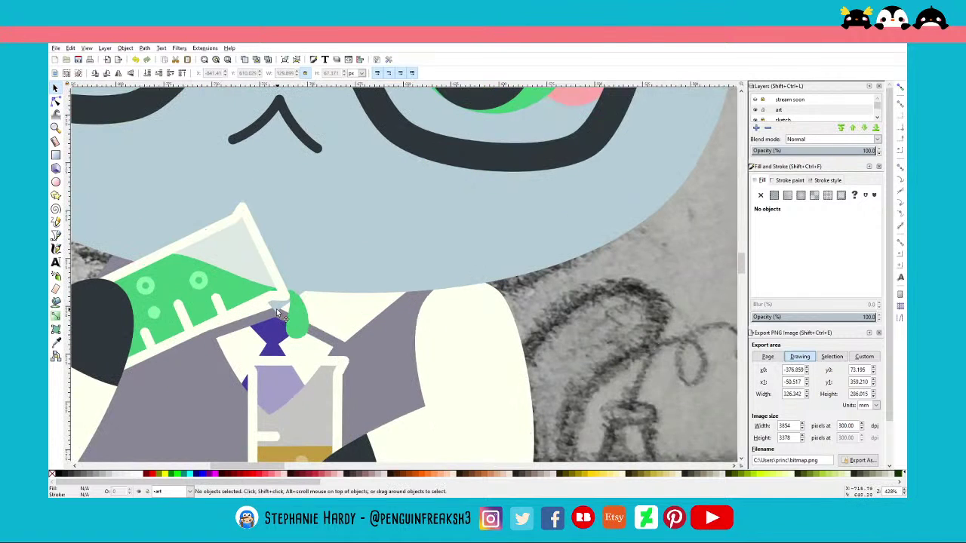
{"action": "left_click", "coordinate": [276, 308]}
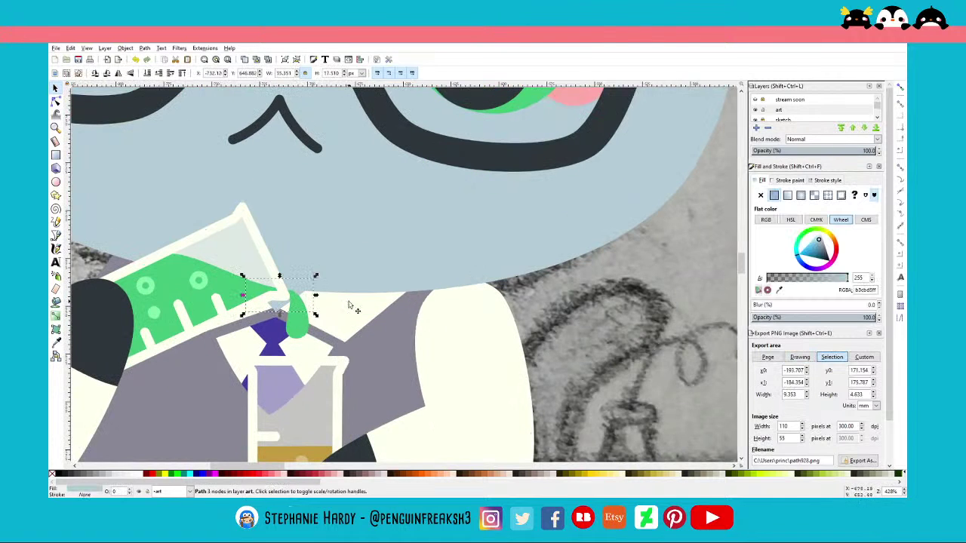
{"action": "left_click", "coordinate": [818, 243]}
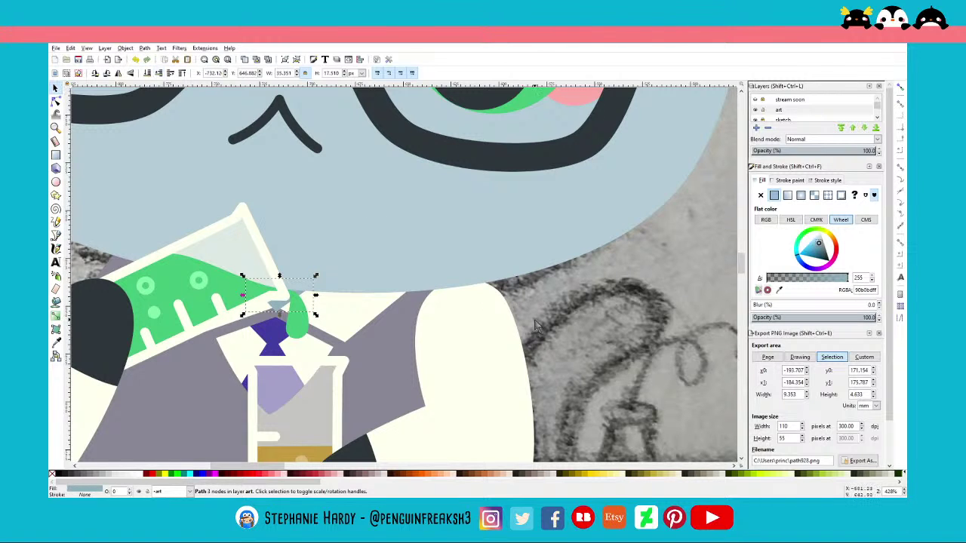
{"action": "key", "text": "ctrl+z"}
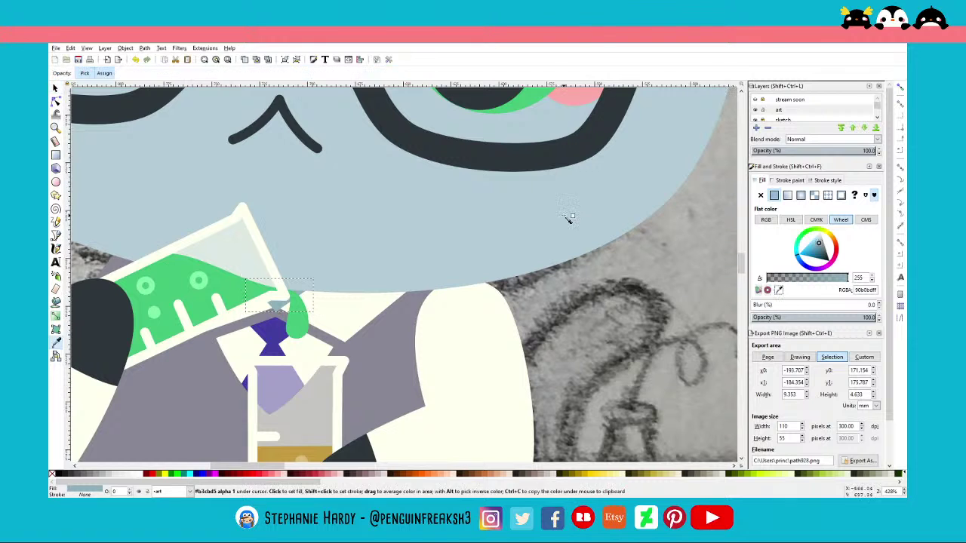
{"action": "left_click", "coordinate": [818, 240]}
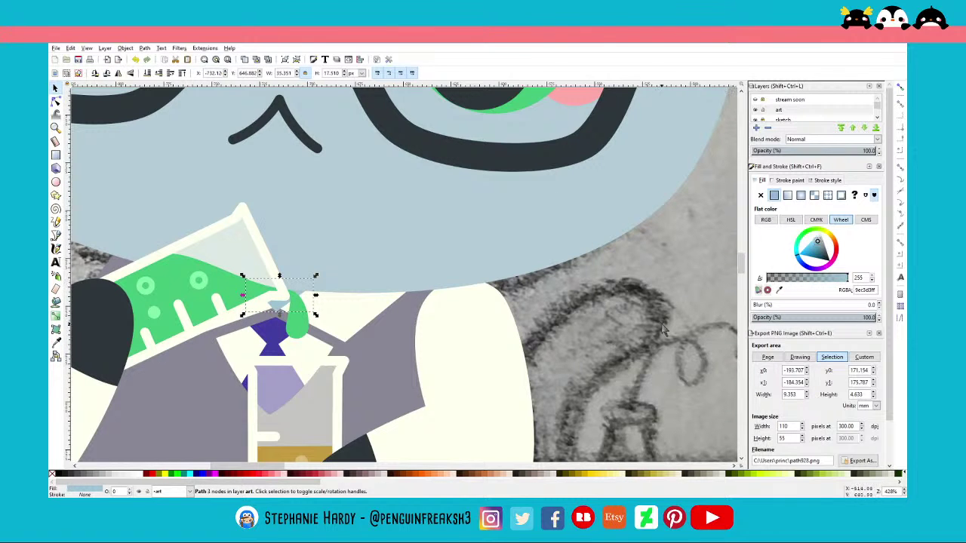
{"action": "key", "text": "Escape"}
{"action": "scroll", "coordinate": [408, 324], "scroll_direction": "down", "scroll_amount": 3}
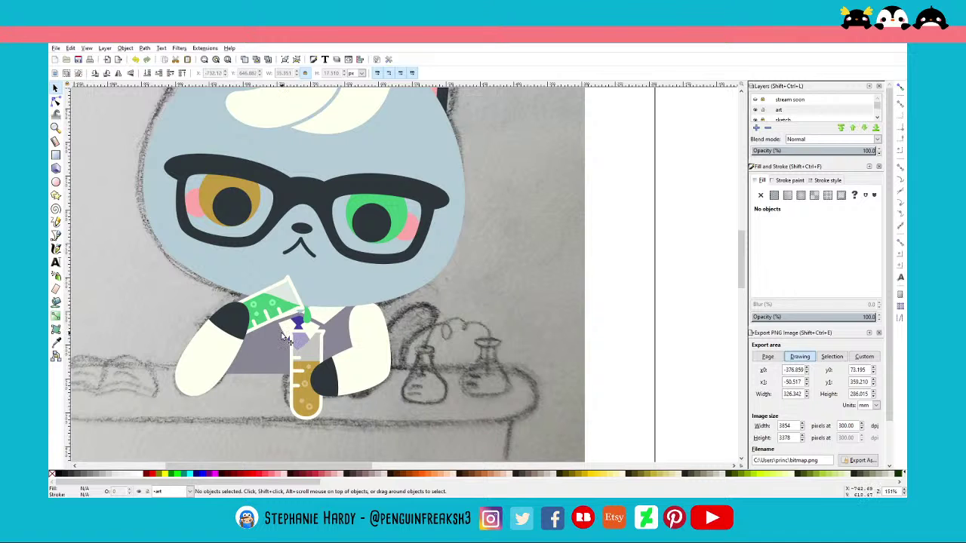
Select the droplet, flask parts, bubbles and three ticks, tilt them counter-clockwise and shift up-left
{"action": "scroll", "coordinate": [287, 339], "scroll_direction": "up", "scroll_amount": 1}
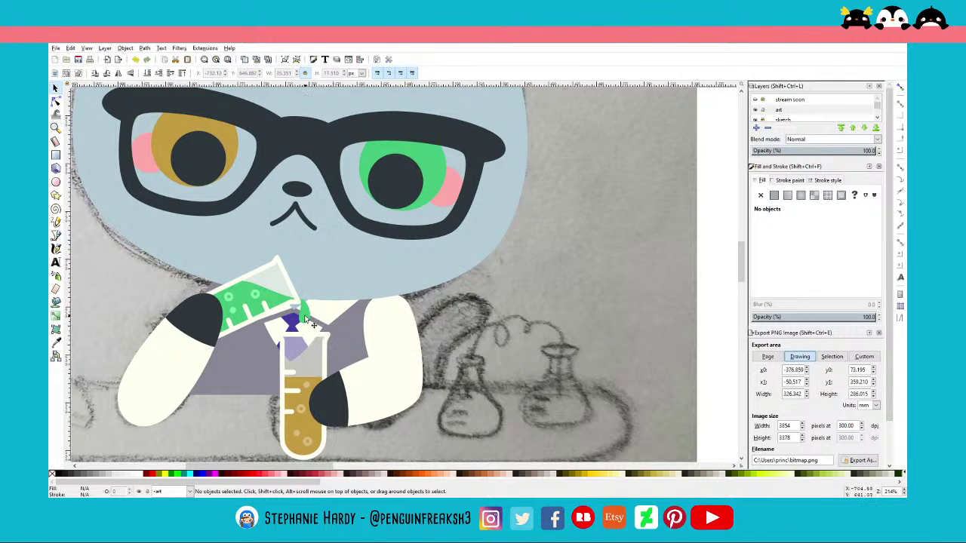
{"action": "left_click", "coordinate": [305, 320]}
{"action": "scroll", "coordinate": [293, 321], "scroll_direction": "up", "scroll_amount": 1}
{"action": "left_click", "coordinate": [263, 288], "text": "shift"}
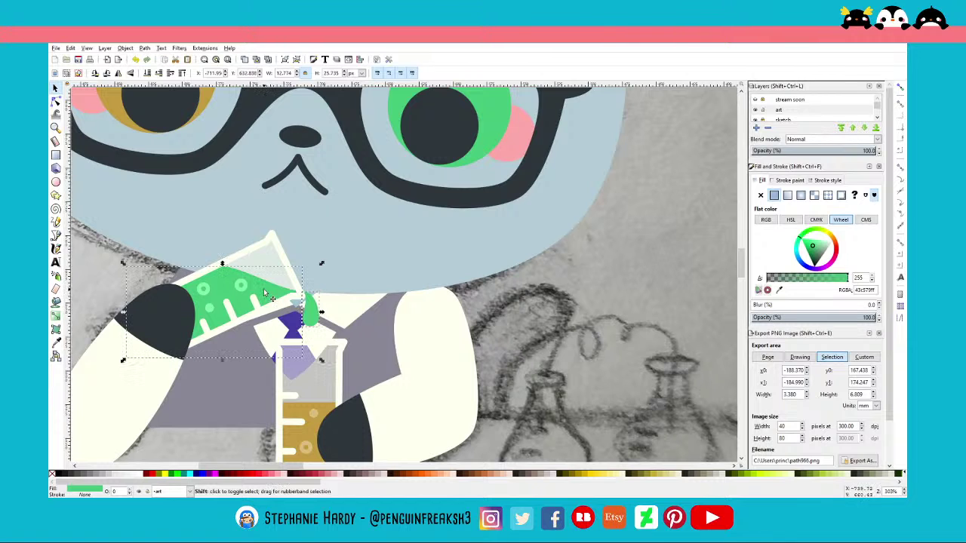
{"action": "left_click", "coordinate": [263, 245], "text": "shift"}
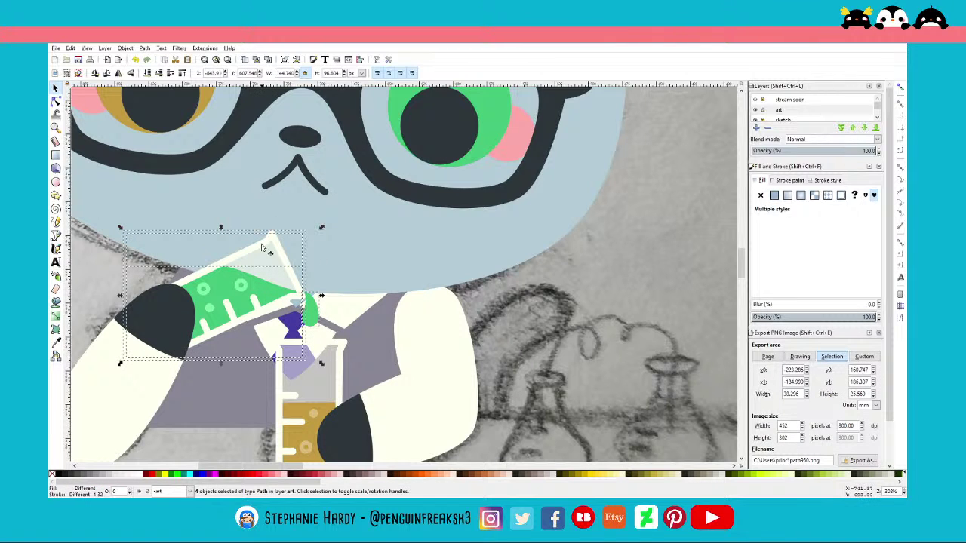
{"action": "left_click", "coordinate": [209, 288], "text": "shift"}
{"action": "left_click", "coordinate": [241, 287], "text": "shift"}
{"action": "left_click", "coordinate": [210, 317], "text": "shift"}
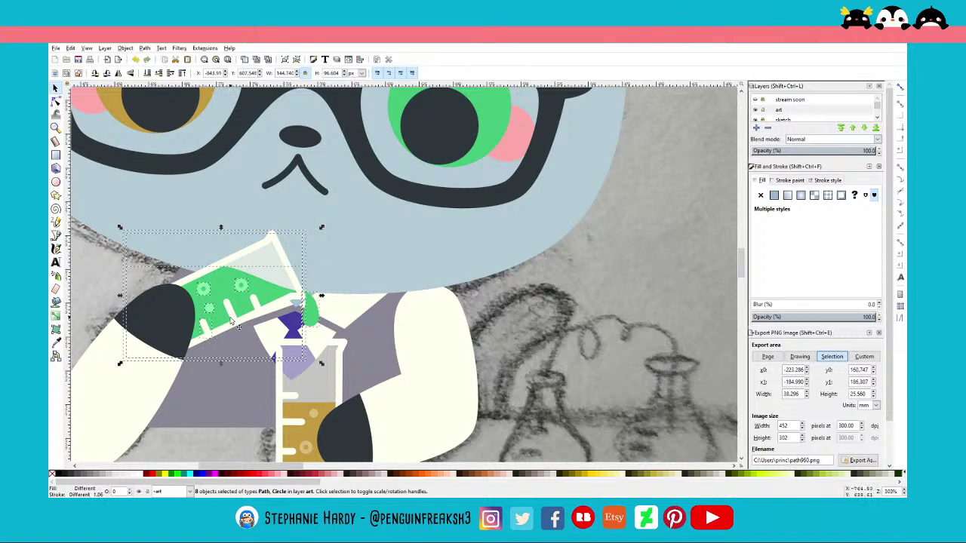
{"action": "left_click", "coordinate": [238, 312], "text": "shift"}
{"action": "left_click", "coordinate": [258, 304], "text": "shift"}
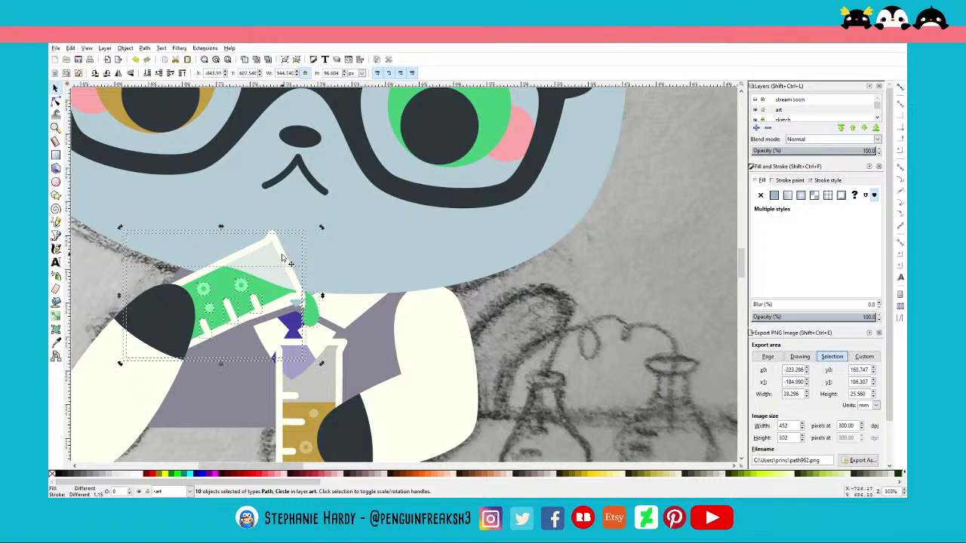
{"action": "left_click_drag", "start_coordinate": [321, 224], "coordinate": [315, 214]}
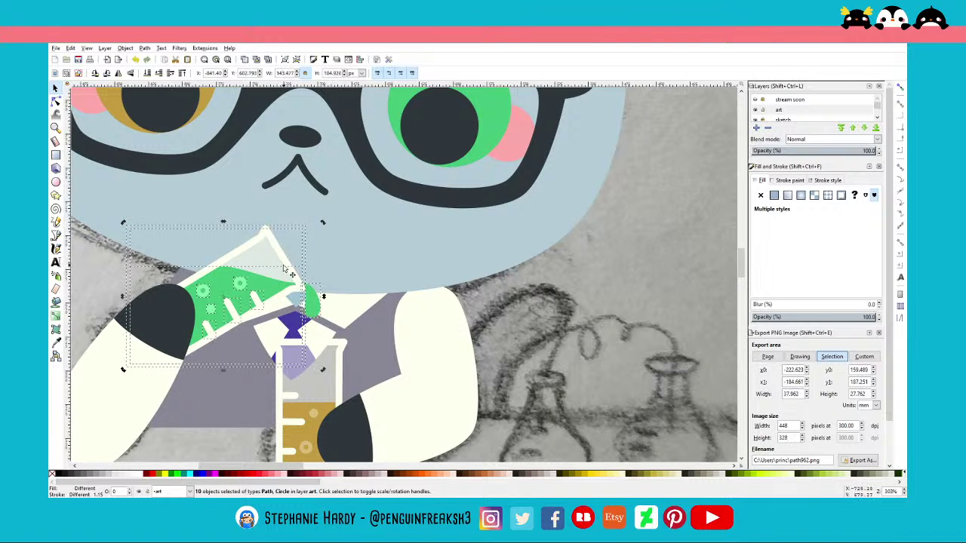
{"action": "mouse_move", "coordinate": [266, 292]}
{"action": "left_mouse_down"}
{"action": "mouse_move", "coordinate": [256, 280]}
{"action": "mouse_move", "coordinate": [269, 279]}
{"action": "mouse_move", "coordinate": [262, 283]}
{"action": "left_mouse_up"}
Rotate the cat's left sleeve and paw to a more upright angle beneath the beaker
{"action": "scroll", "coordinate": [311, 303], "scroll_direction": "down", "scroll_amount": 1}
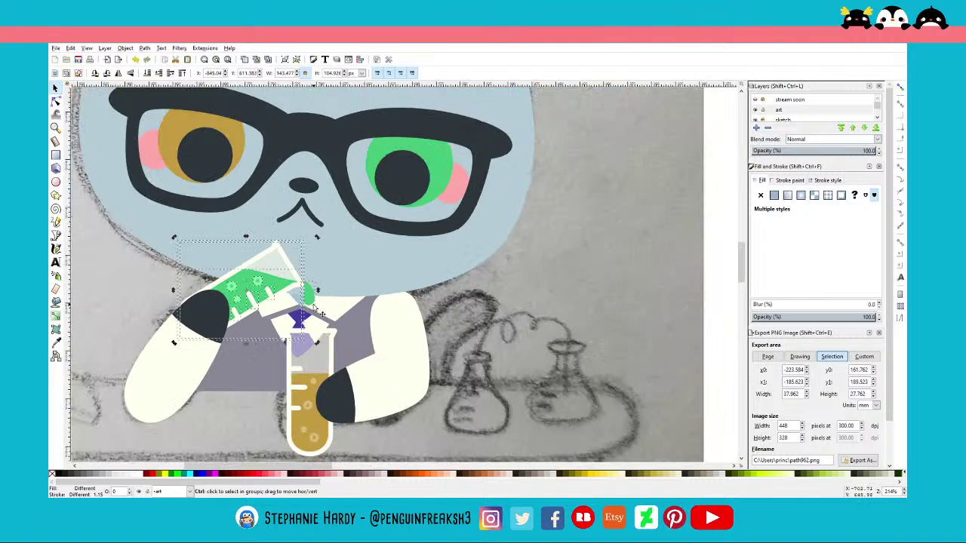
{"action": "scroll", "coordinate": [315, 308], "scroll_direction": "down", "scroll_amount": 1}
{"action": "left_click", "coordinate": [227, 347]}
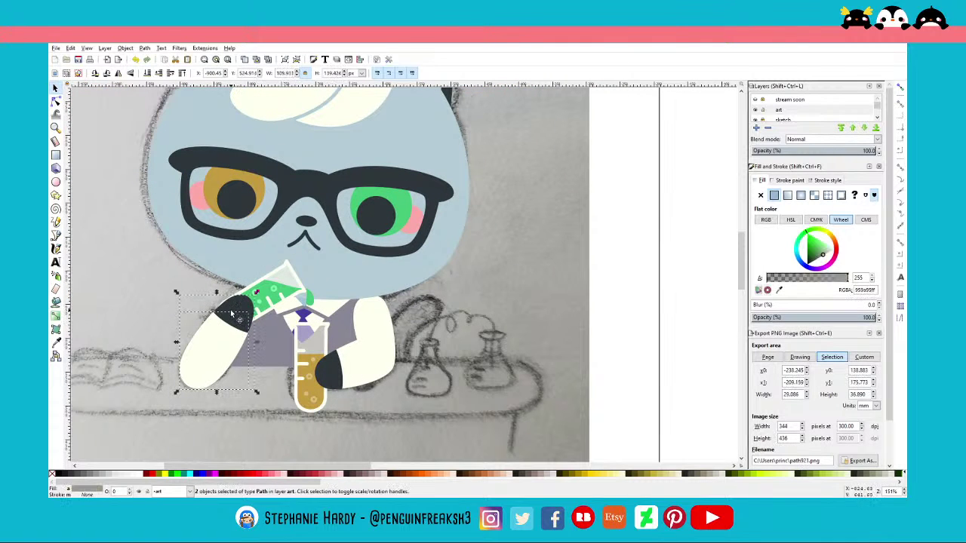
{"action": "key", "text": "bracketleft"}
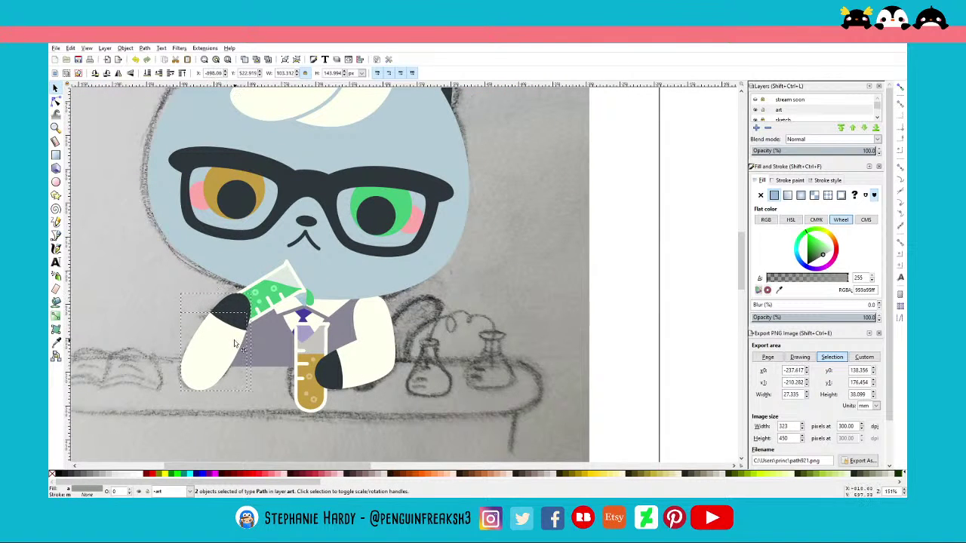
{"action": "left_click_drag", "start_coordinate": [258, 296], "coordinate": [238, 305]}
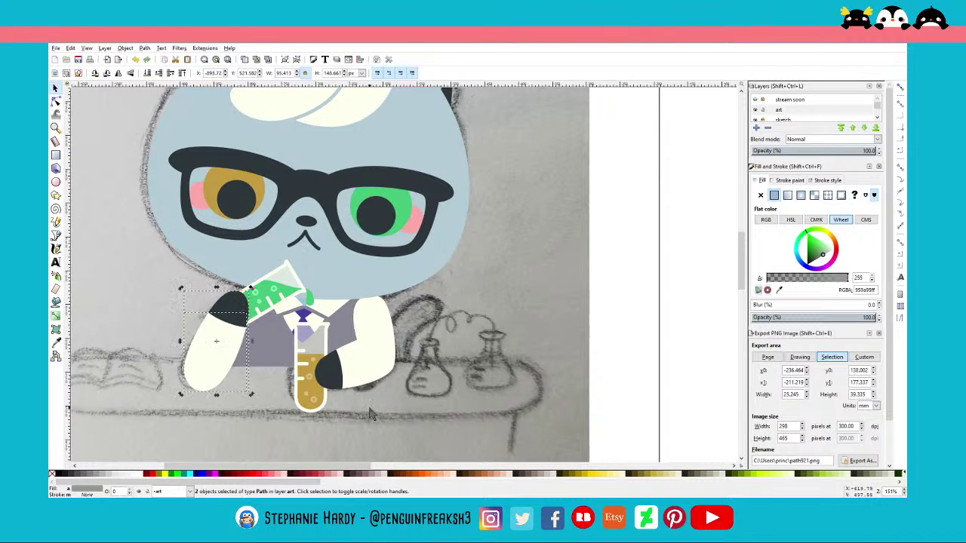
{"action": "key", "text": "Escape"}
{"action": "scroll", "coordinate": [276, 377], "scroll_direction": "down", "scroll_amount": 2}
{"action": "scroll", "coordinate": [289, 348], "scroll_direction": "up", "scroll_amount": 1}
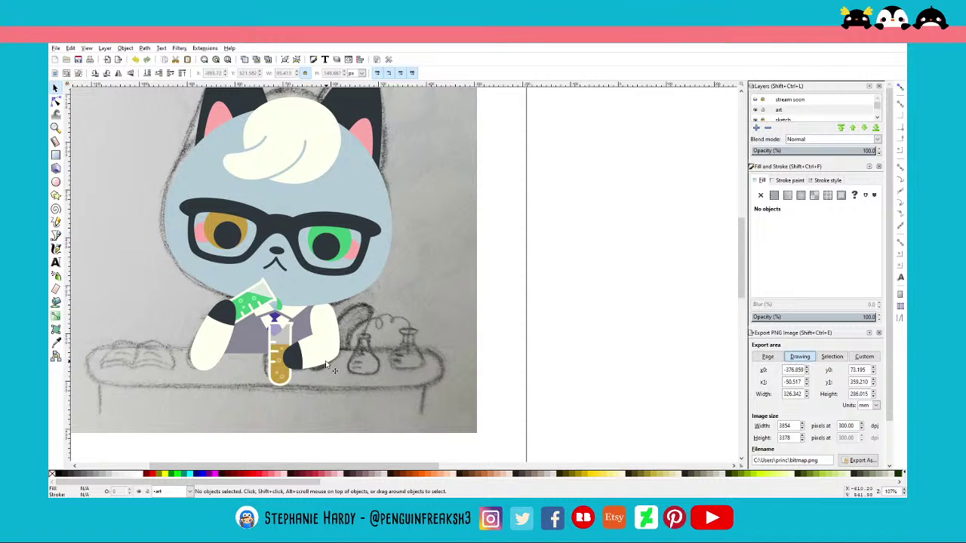
{"action": "scroll", "coordinate": [326, 365], "scroll_direction": "down", "scroll_amount": 1}
{"action": "scroll", "coordinate": [269, 312], "scroll_direction": "up", "scroll_amount": 3}
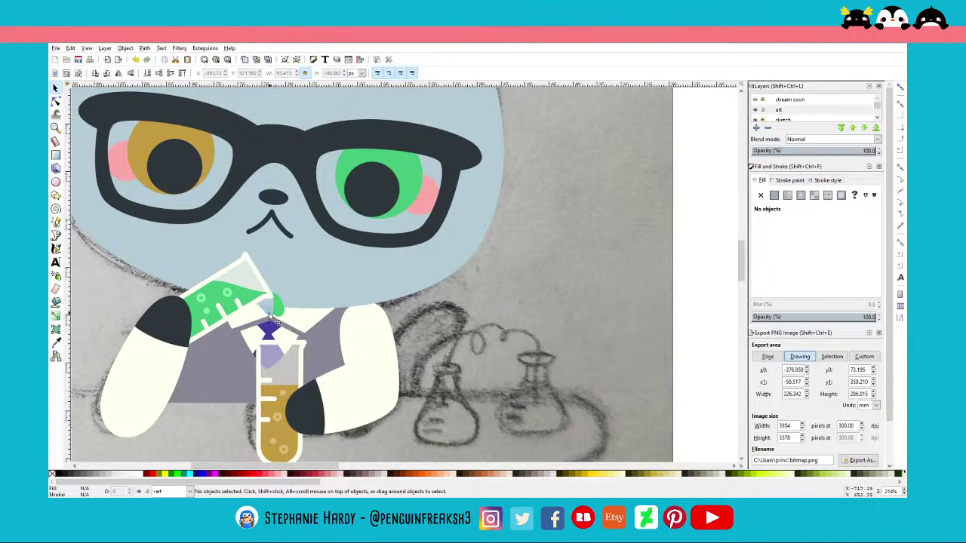
{"action": "left_click", "coordinate": [273, 311]}
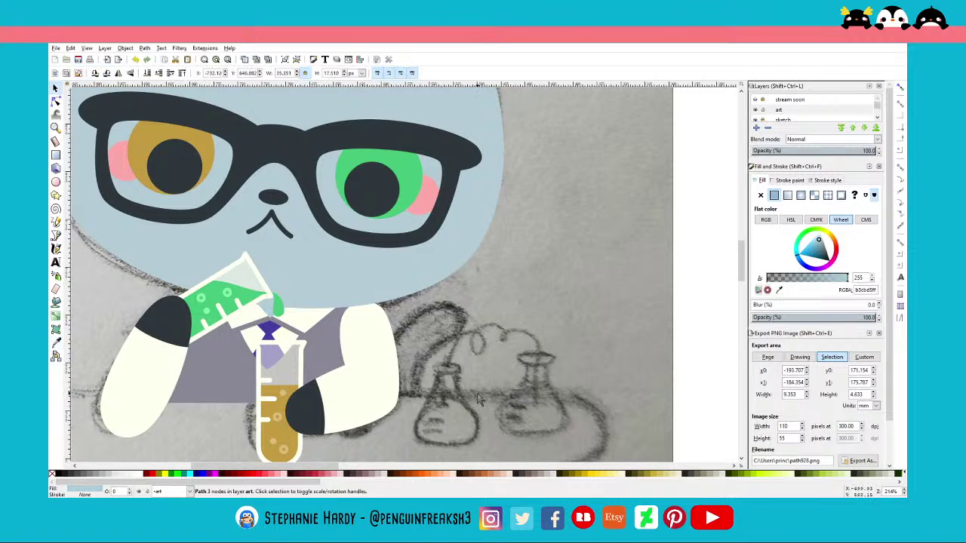
{"action": "key", "text": "Escape"}
{"action": "scroll", "coordinate": [317, 347], "scroll_direction": "down", "scroll_amount": 2}
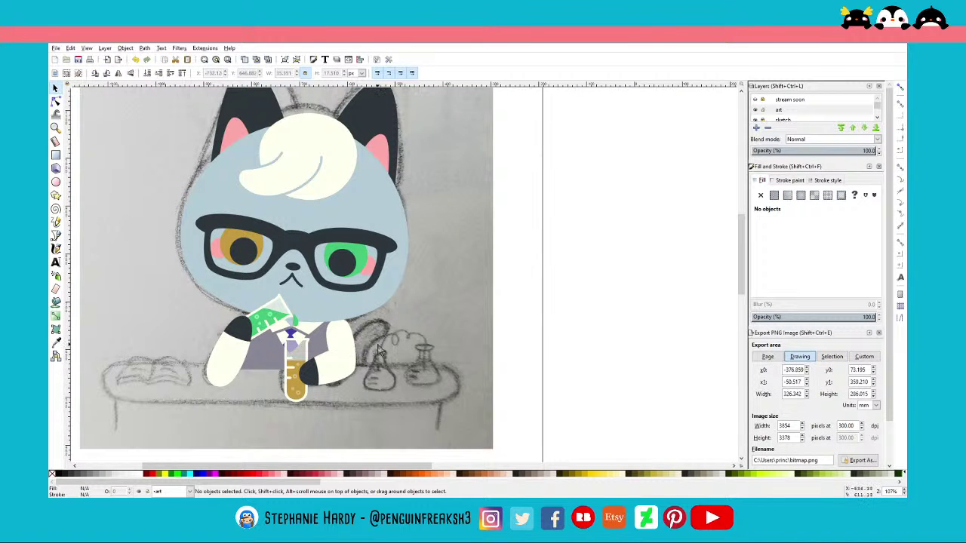
{"action": "scroll", "coordinate": [377, 351], "scroll_direction": "down", "scroll_amount": 1}
{"action": "scroll", "coordinate": [324, 319], "scroll_direction": "up", "scroll_amount": 2}
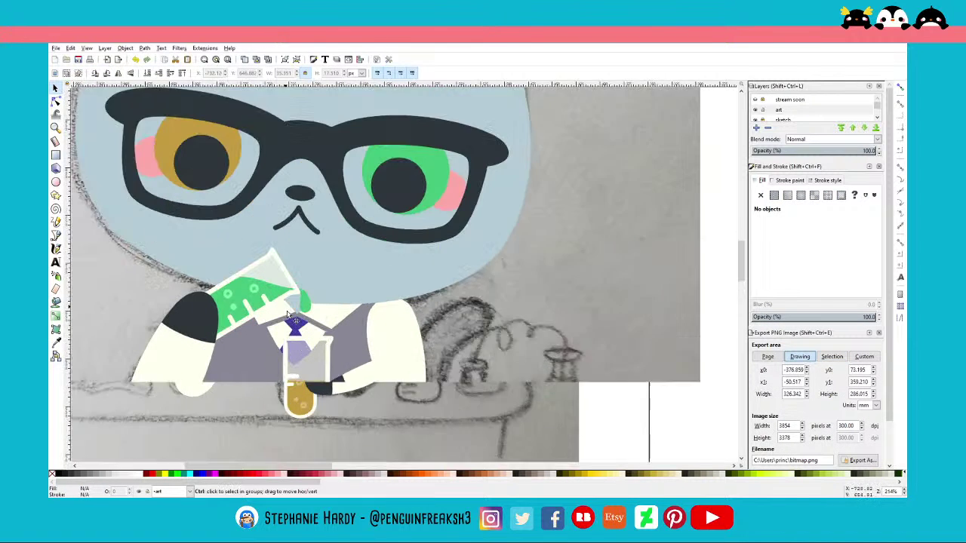
{"action": "scroll", "coordinate": [298, 321], "scroll_direction": "up", "scroll_amount": 2}
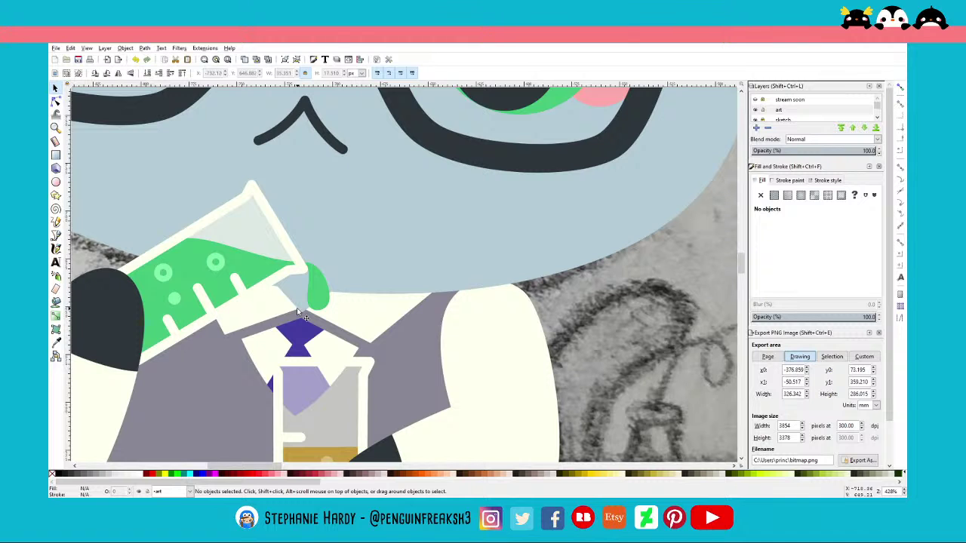
{"action": "left_click", "coordinate": [270, 327]}
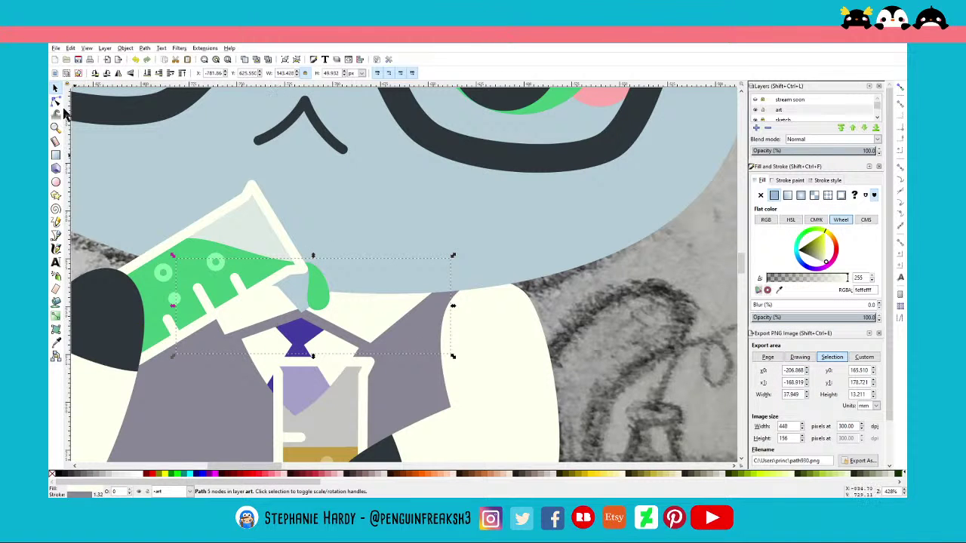
Move the pale-blue wedge's tip node down to meet the collar's V-point
{"action": "left_click", "coordinate": [55, 101]}
{"action": "left_click", "coordinate": [305, 309]}
{"action": "scroll", "coordinate": [302, 321], "scroll_direction": "up", "scroll_amount": 6}
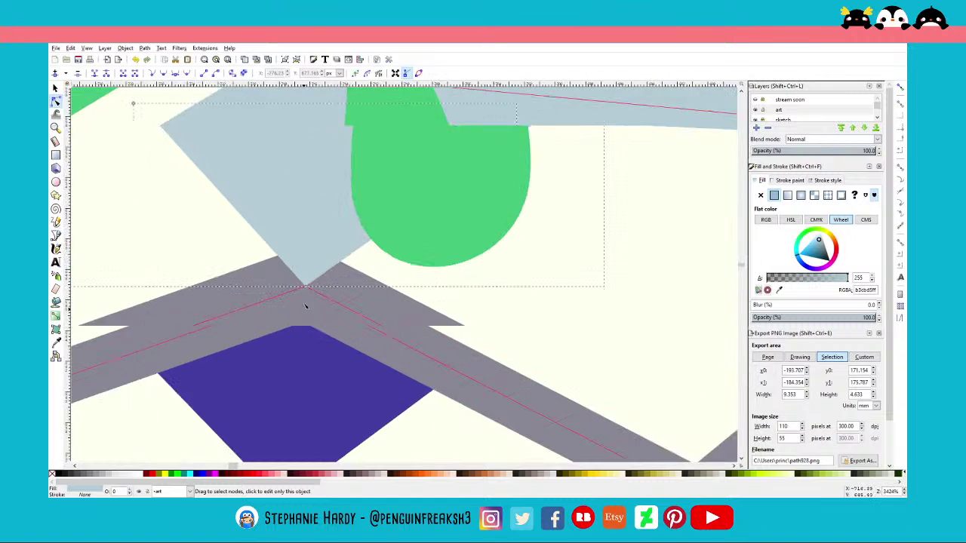
{"action": "left_click_drag", "start_coordinate": [301, 282], "coordinate": [307, 253]}
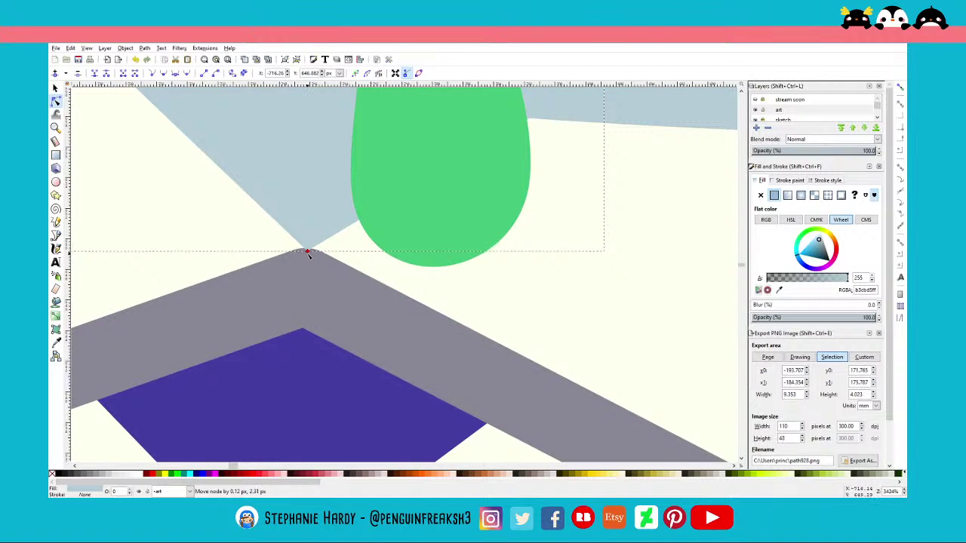
{"action": "left_click_drag", "start_coordinate": [307, 252], "coordinate": [305, 268]}
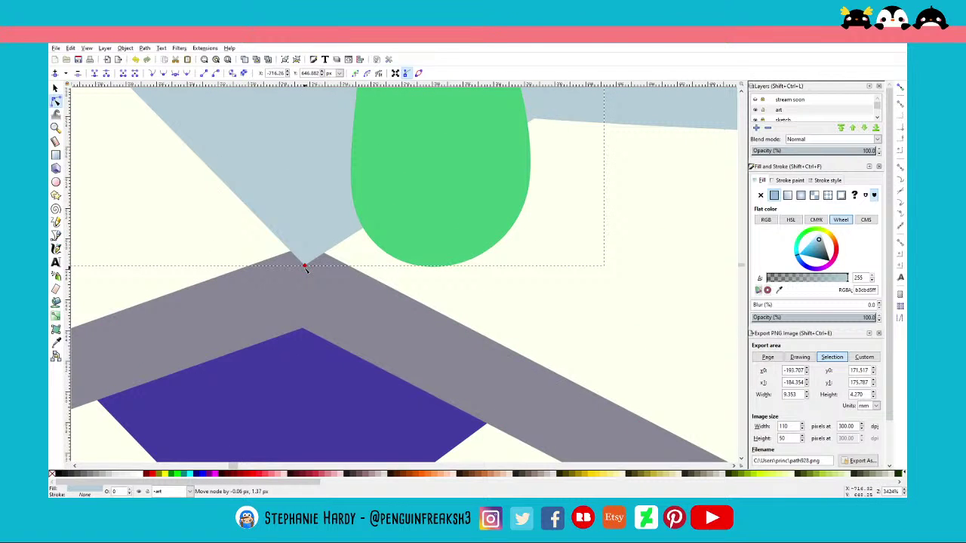
{"action": "scroll", "coordinate": [305, 269], "scroll_direction": "down", "scroll_amount": 5}
{"action": "key", "text": "s"}
{"action": "left_click", "coordinate": [312, 259]}
{"action": "scroll", "coordinate": [367, 361], "scroll_direction": "down", "scroll_amount": 2}
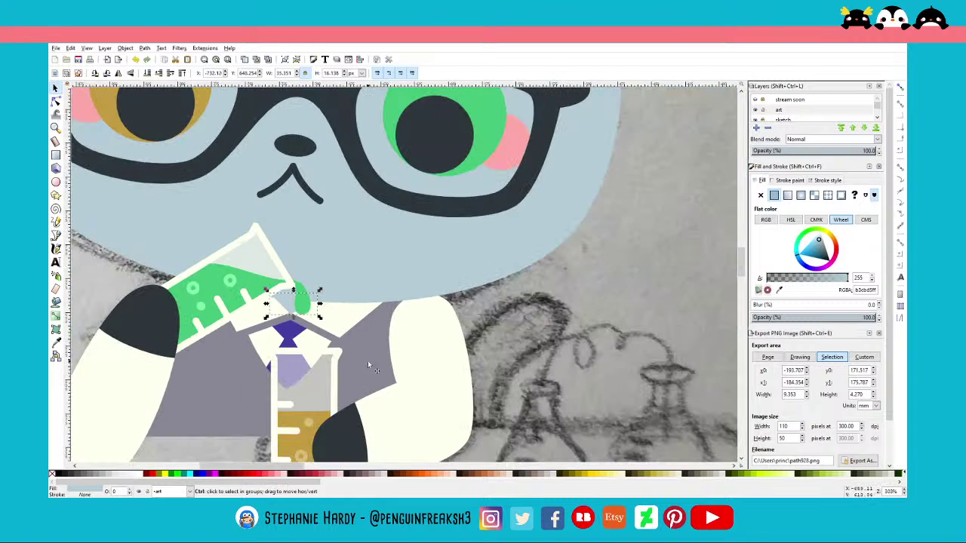
{"action": "key", "text": "Escape"}
{"action": "scroll", "coordinate": [260, 328], "scroll_direction": "up", "scroll_amount": 1}
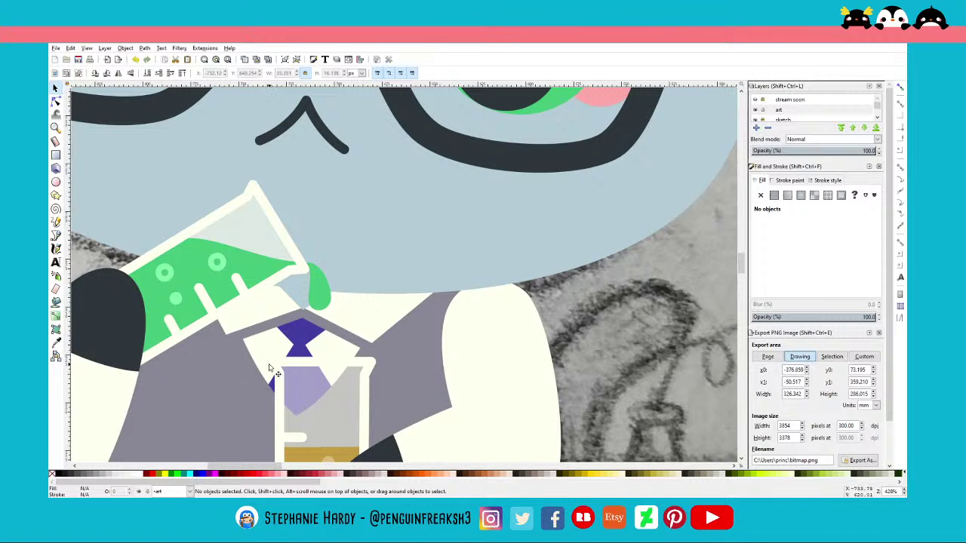
Set the collar shape's stroke paint to none
{"action": "left_click", "coordinate": [400, 296]}
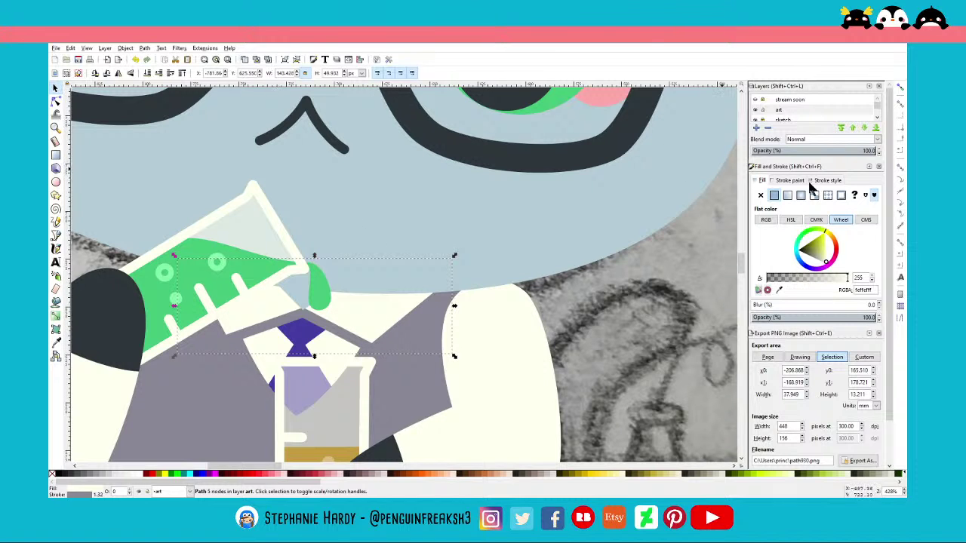
{"action": "left_click", "coordinate": [787, 180]}
{"action": "left_click", "coordinate": [760, 196]}
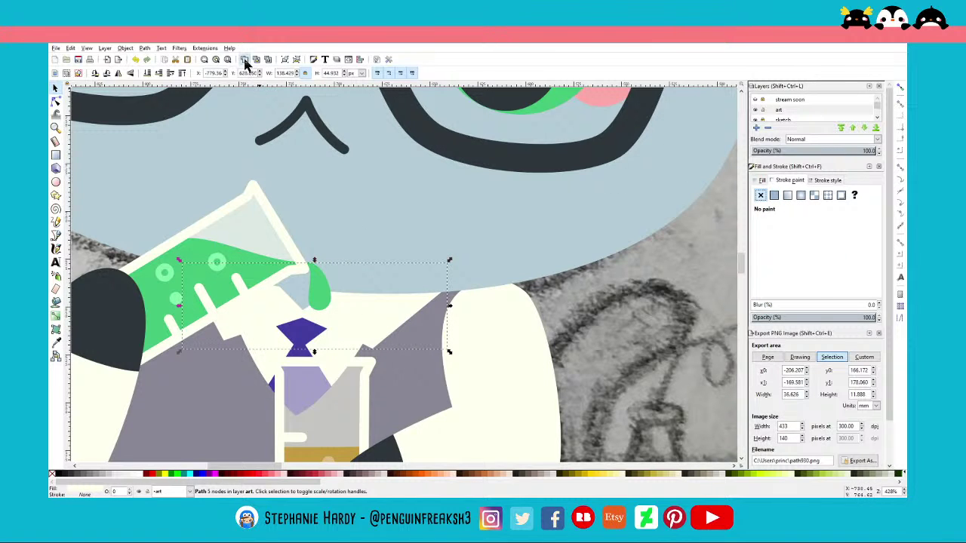
Restack the collar so it sits behind the green liquid and beaker
{"action": "key", "text": "Home"}
{"action": "left_click", "coordinate": [774, 196]}
{"action": "left_click", "coordinate": [762, 181]}
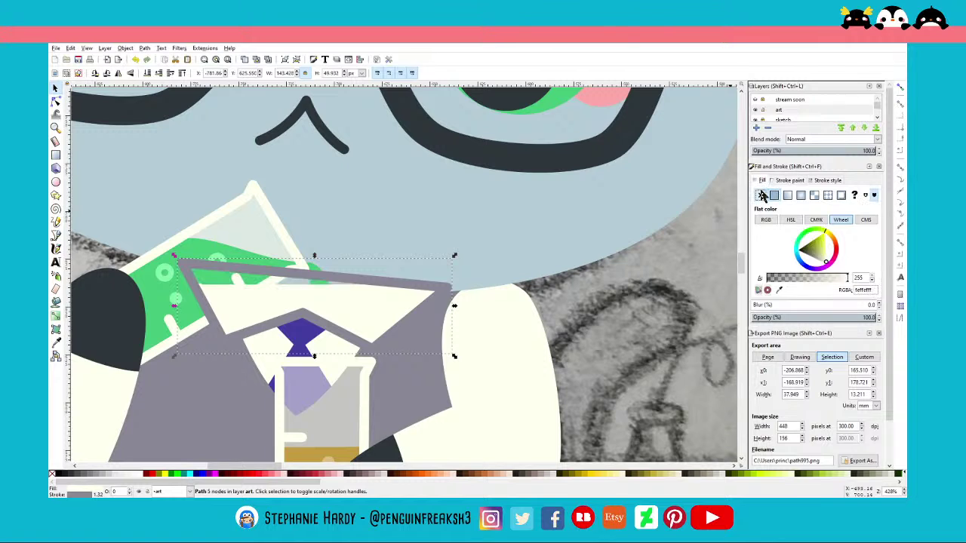
{"action": "left_click", "coordinate": [158, 73]}
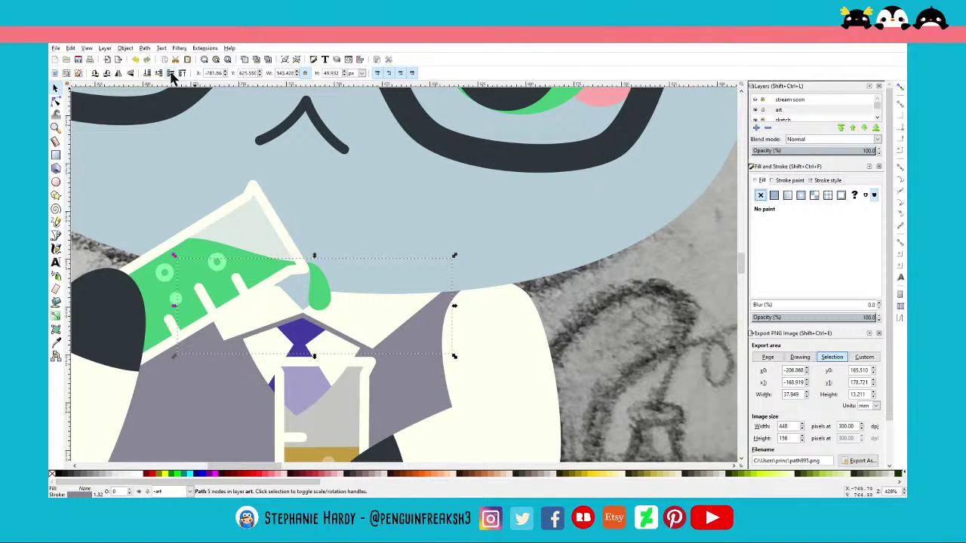
{"action": "left_click", "coordinate": [171, 74]}
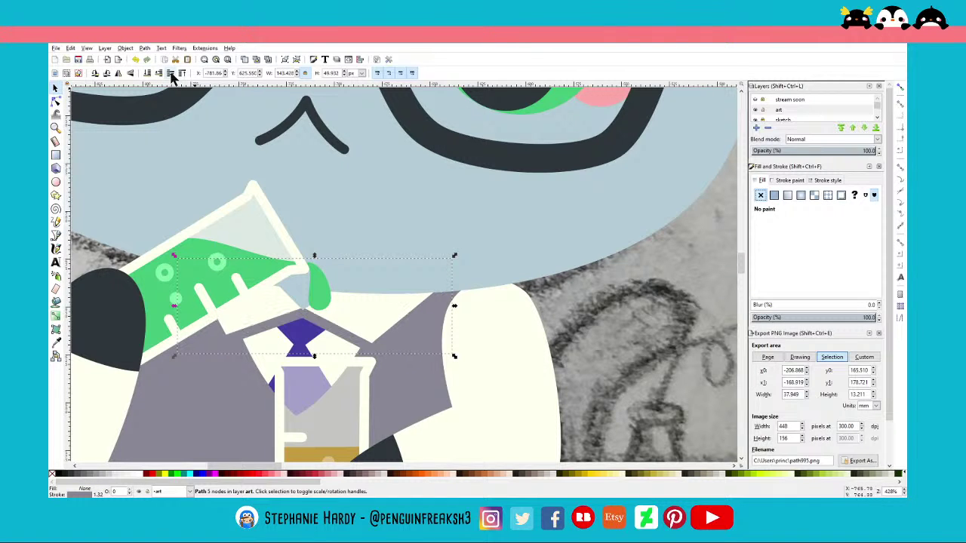
{"action": "left_click", "coordinate": [581, 334]}
{"action": "scroll", "coordinate": [345, 313], "scroll_direction": "down", "scroll_amount": 3, "text": "ctrl"}
Save the drawing
{"action": "scroll", "coordinate": [458, 336], "scroll_direction": "down", "scroll_amount": 1}
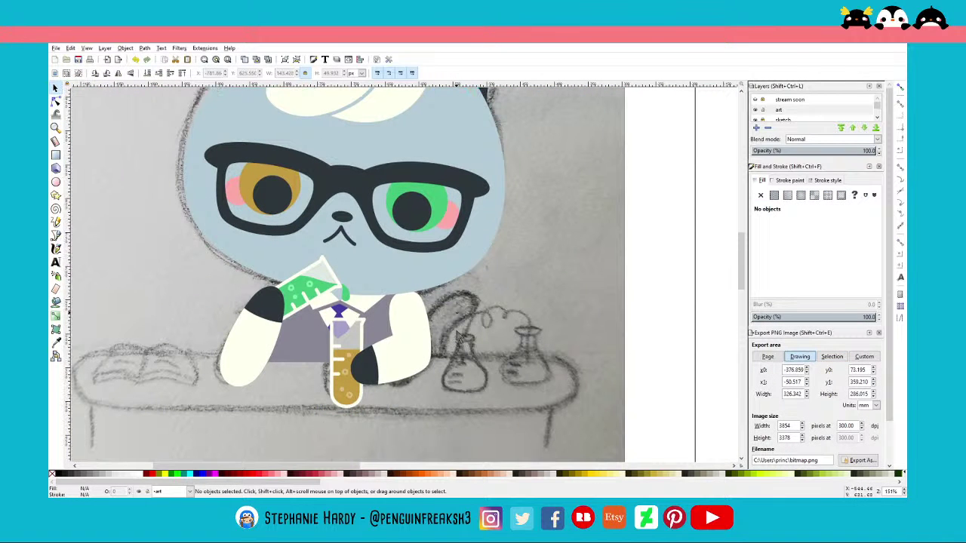
{"action": "key", "text": "ctrl+s"}
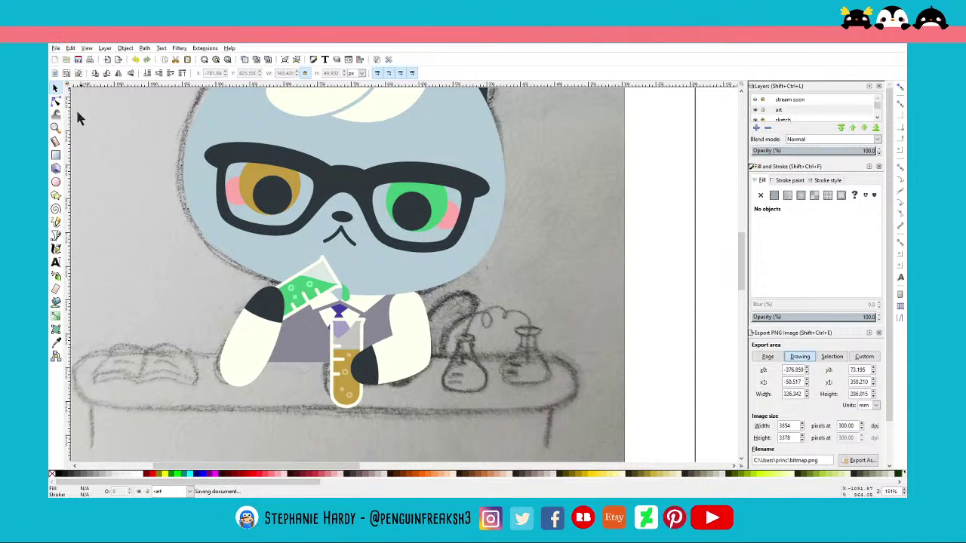
{"action": "key", "text": "minus"}
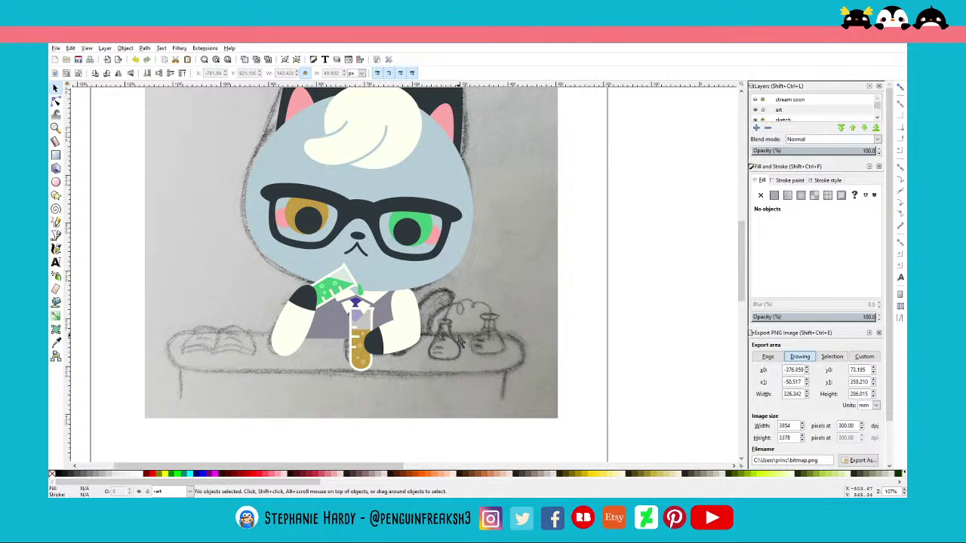
Rotate the flask-holding arm and black paw slightly clockwise
{"action": "scroll", "coordinate": [342, 315], "scroll_direction": "up", "scroll_amount": 1}
{"action": "left_click", "coordinate": [291, 339]}
{"action": "left_click", "coordinate": [296, 298], "text": "shift"}
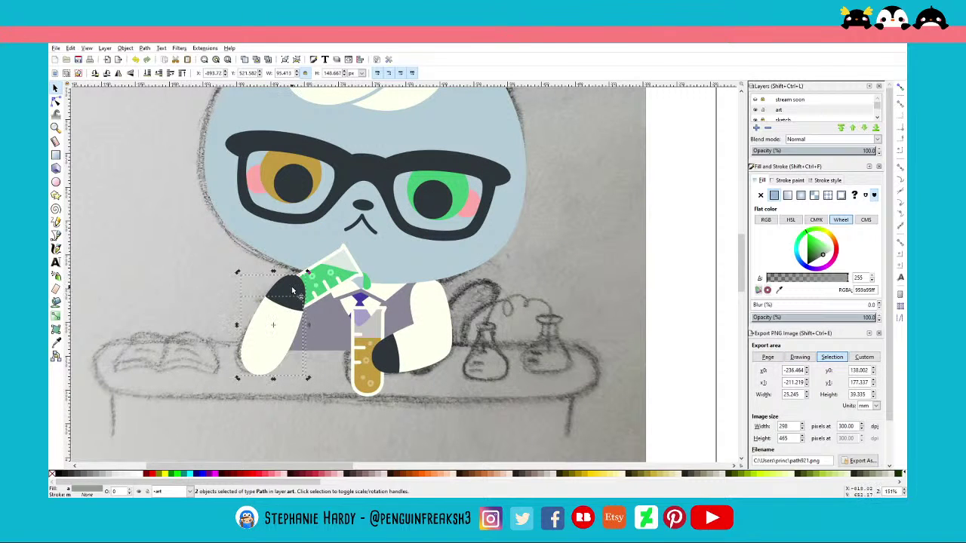
{"action": "key", "text": "bracketright"}
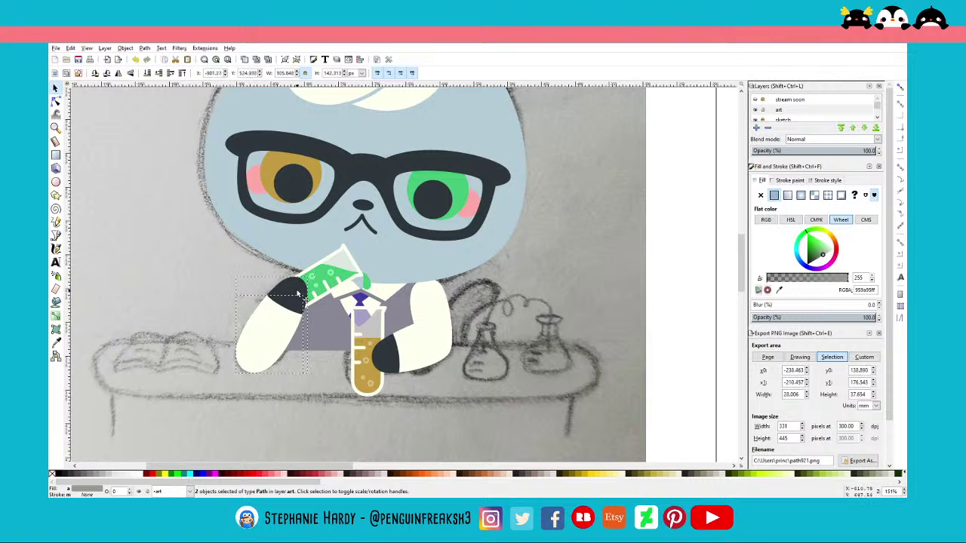
{"action": "key", "text": "Escape"}
{"action": "scroll", "coordinate": [273, 368], "scroll_direction": "down", "scroll_amount": 1}
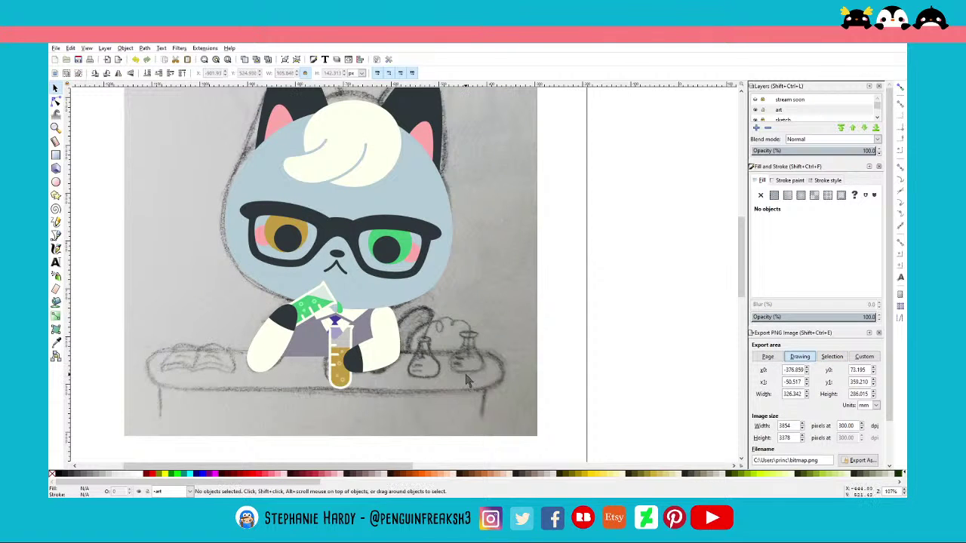
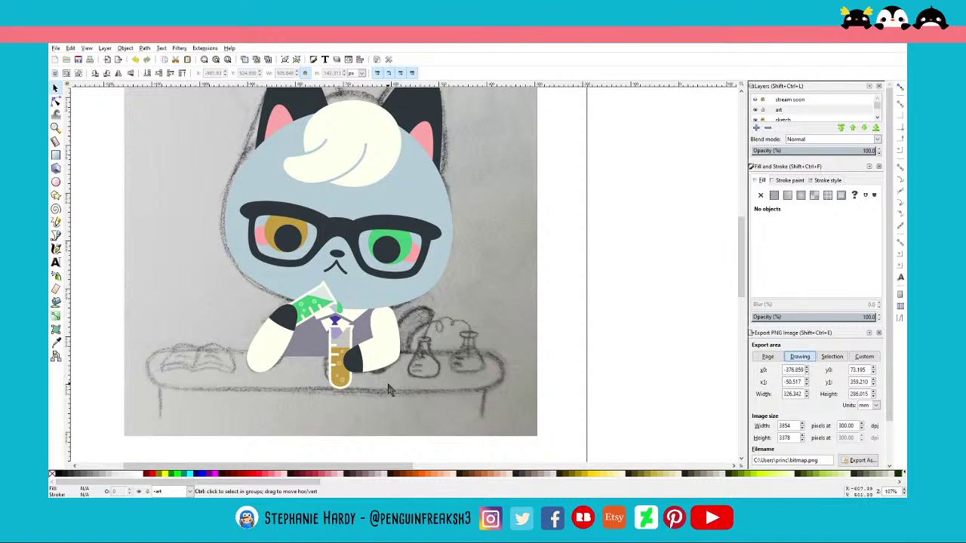
Save the cat-scientist drawing as raymonds_experiments.svg
{"action": "scroll", "coordinate": [389, 392], "scroll_direction": "up", "scroll_amount": 1}
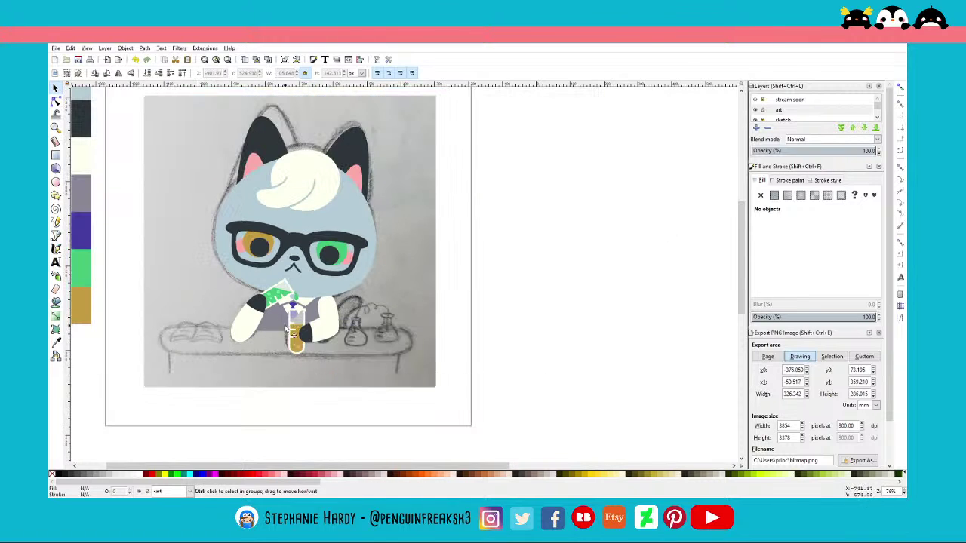
{"action": "scroll", "coordinate": [273, 321], "scroll_direction": "down", "scroll_amount": 2}
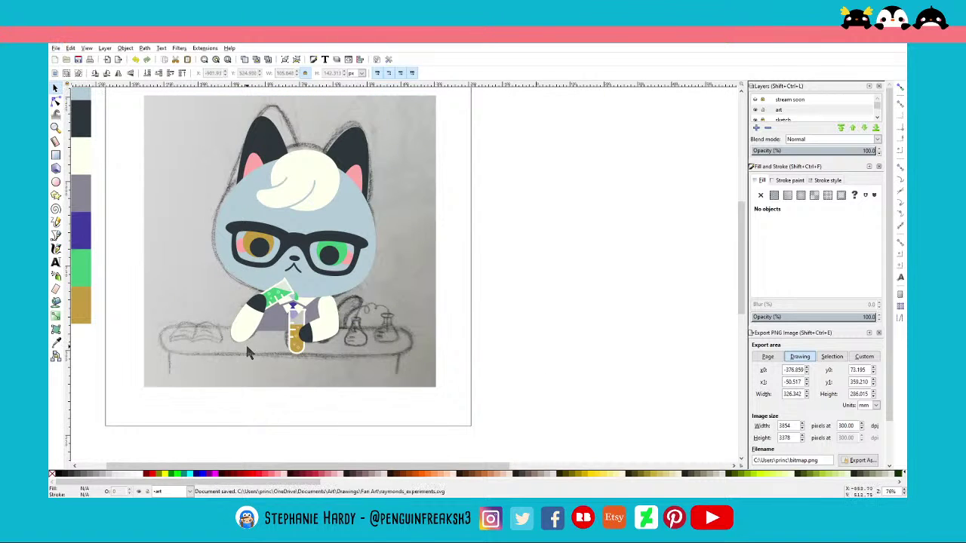
{"action": "scroll", "coordinate": [249, 357], "scroll_direction": "up", "scroll_amount": 1, "text": "ctrl"}
{"action": "key", "text": "ctrl+s"}
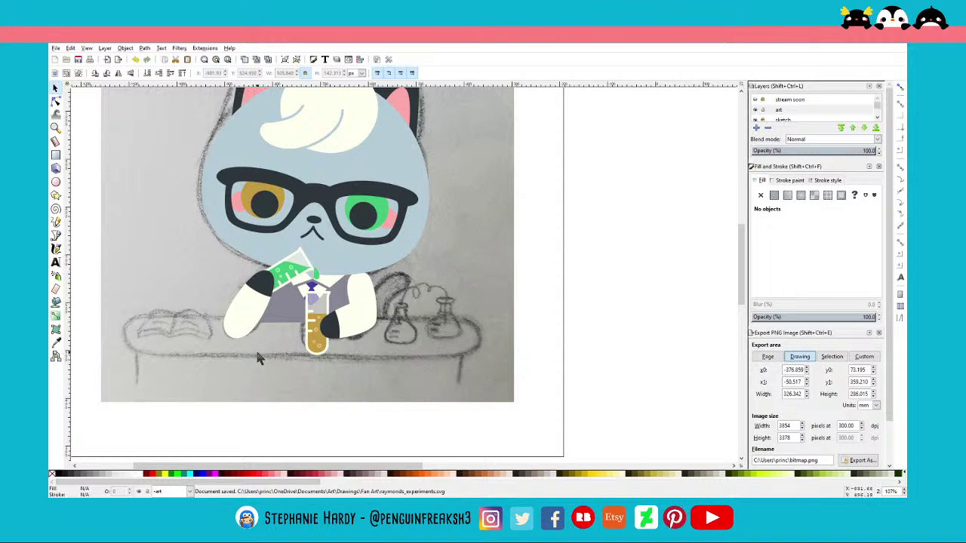
Trace the left desk flask as a closed straight-segment path from rim down to base
{"action": "left_click", "coordinate": [55, 235]}
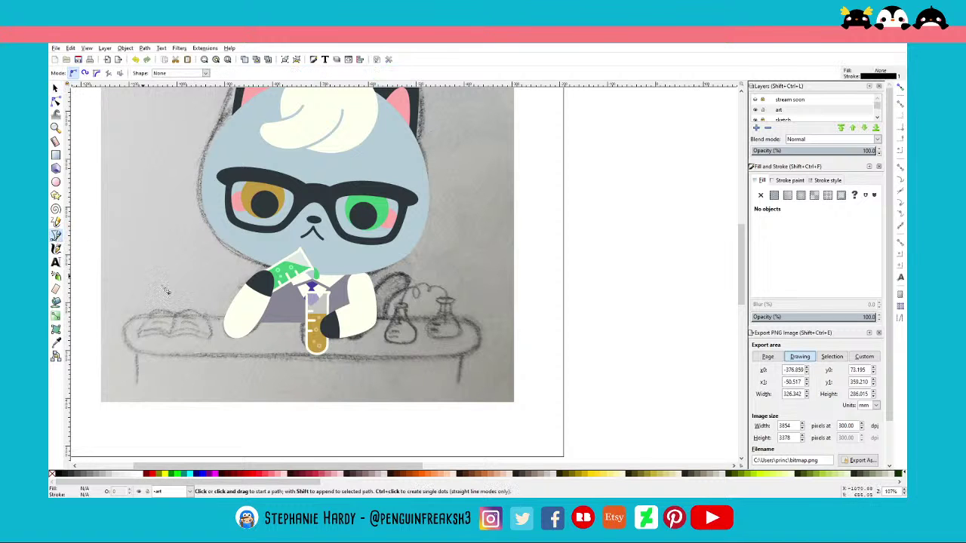
{"action": "scroll", "coordinate": [456, 339], "scroll_direction": "up", "scroll_amount": 2}
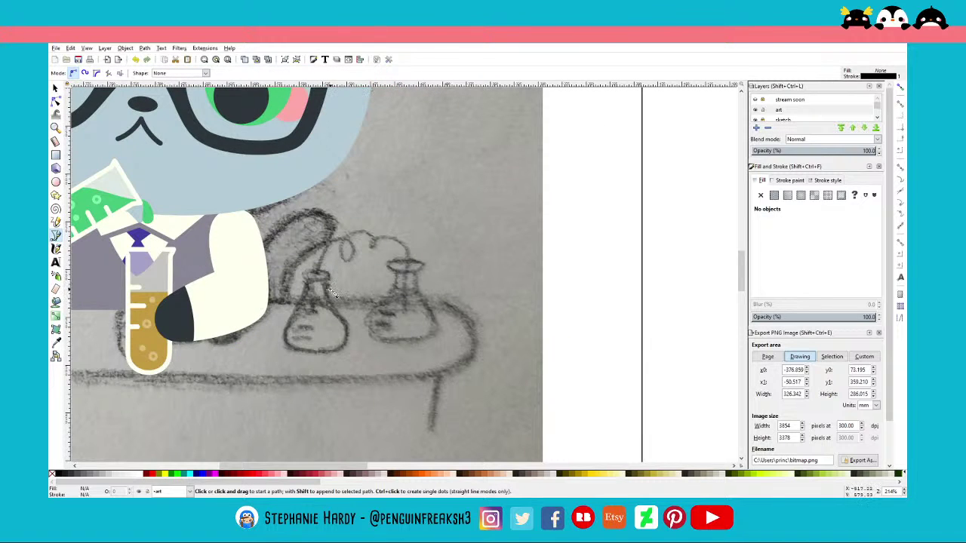
{"action": "left_click", "coordinate": [55, 181]}
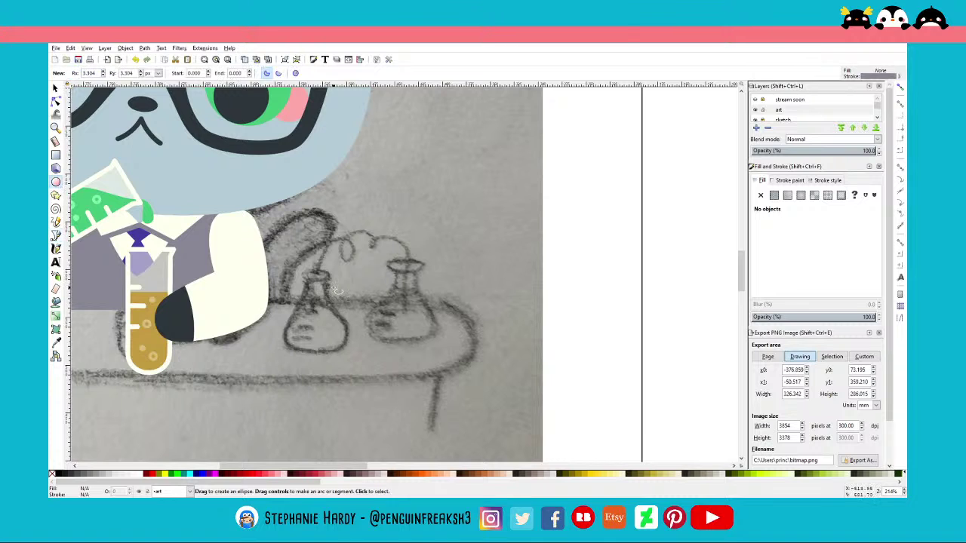
{"action": "left_click", "coordinate": [55, 235]}
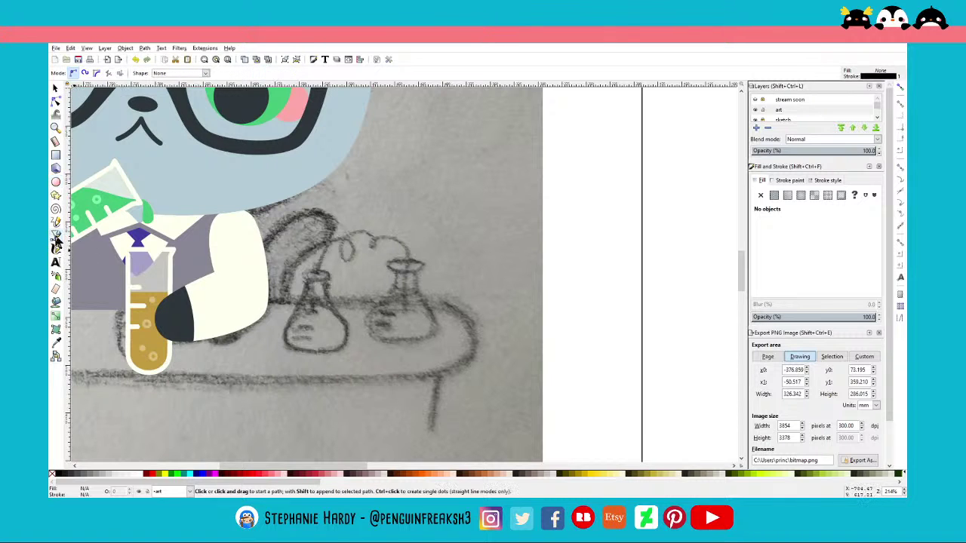
{"action": "left_click", "coordinate": [304, 278]}
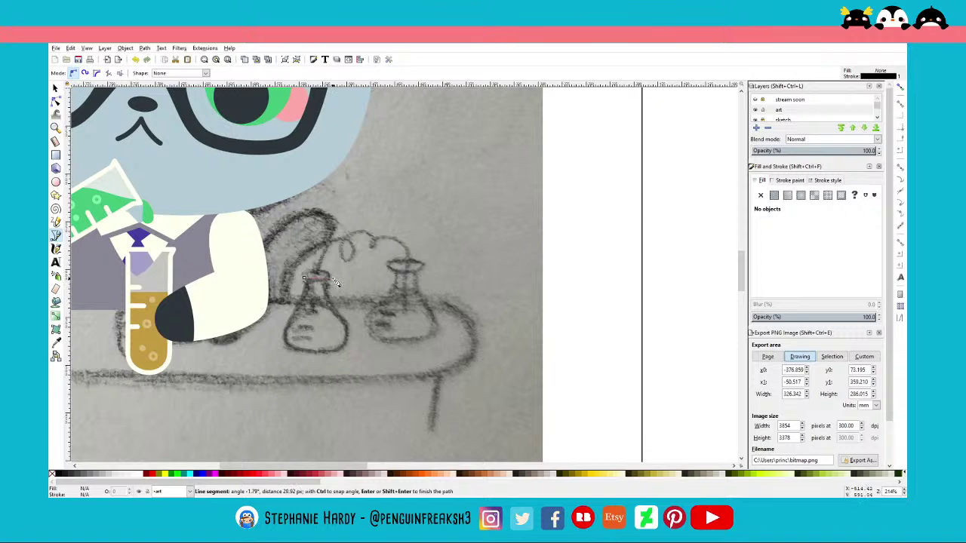
{"action": "left_click", "coordinate": [335, 280]}
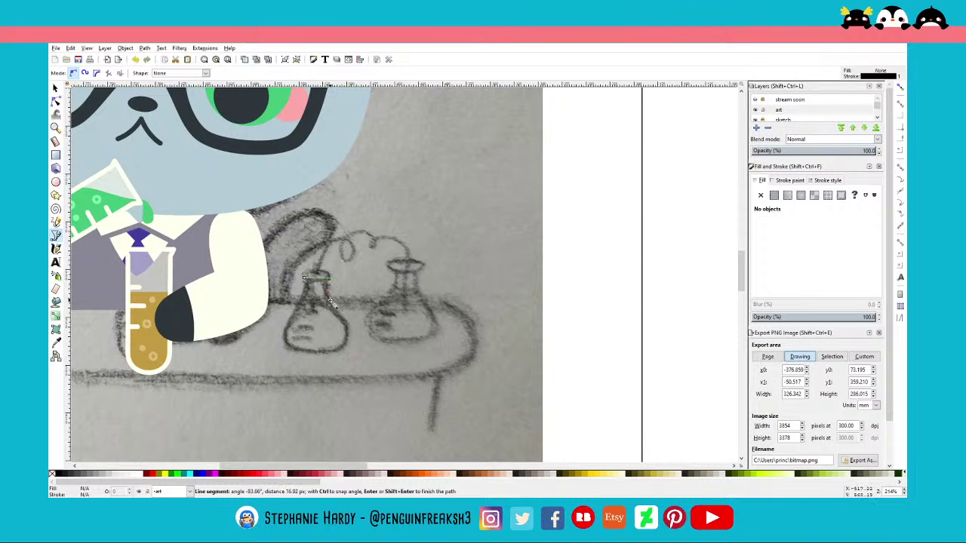
{"action": "left_click", "coordinate": [329, 312]}
{"action": "left_click", "coordinate": [348, 347]}
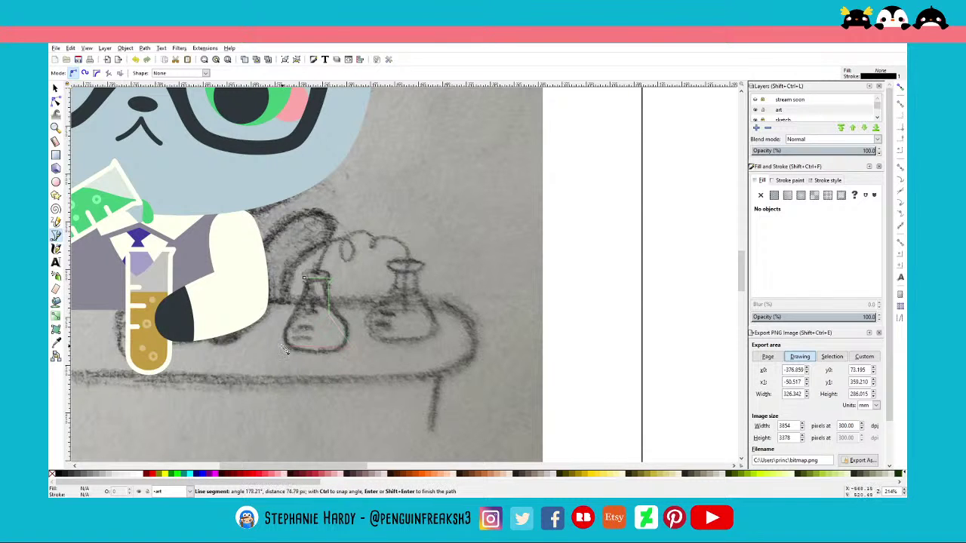
{"action": "left_click", "coordinate": [284, 347]}
{"action": "left_click", "coordinate": [307, 314]}
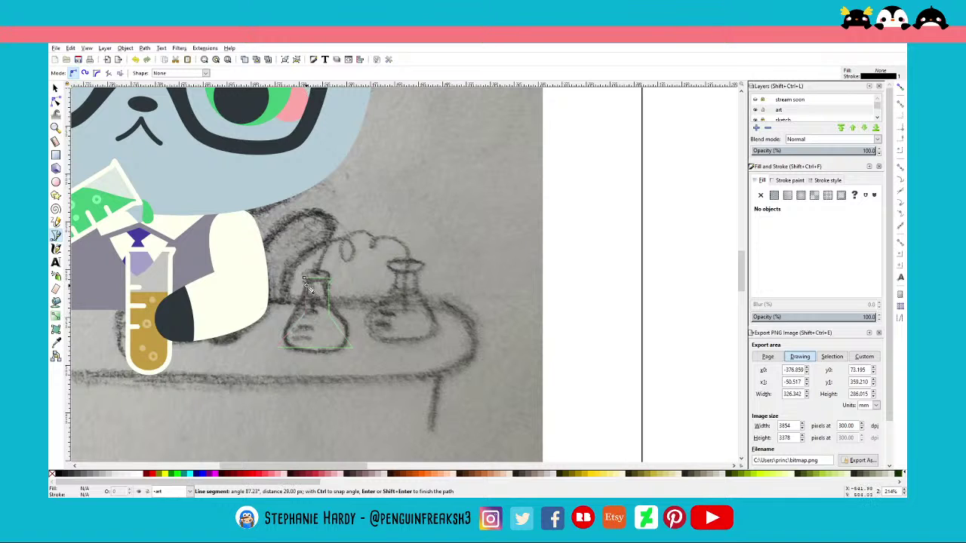
{"action": "left_click", "coordinate": [304, 281]}
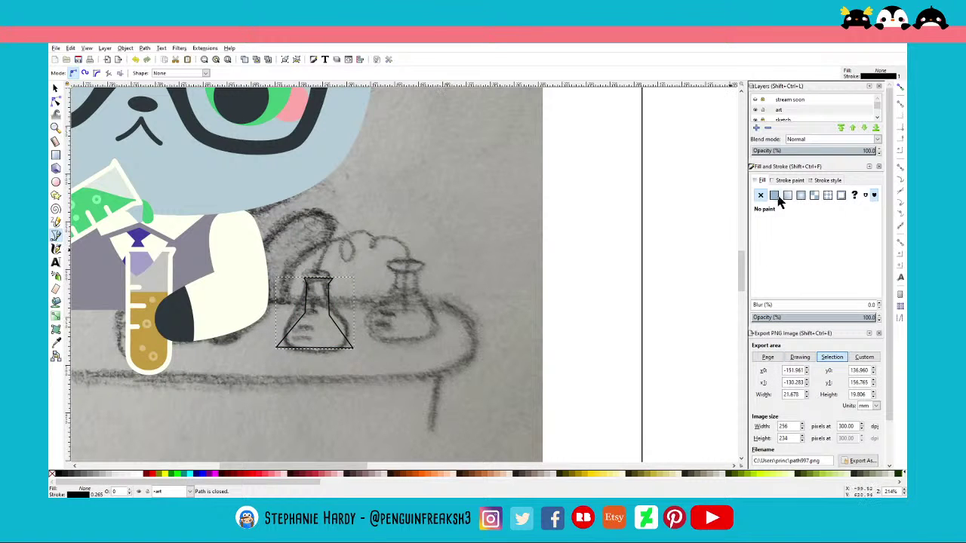
Give the flask outline no fill and a 5 px white stroke with round joins
{"action": "left_click", "coordinate": [785, 196]}
{"action": "left_click", "coordinate": [761, 195]}
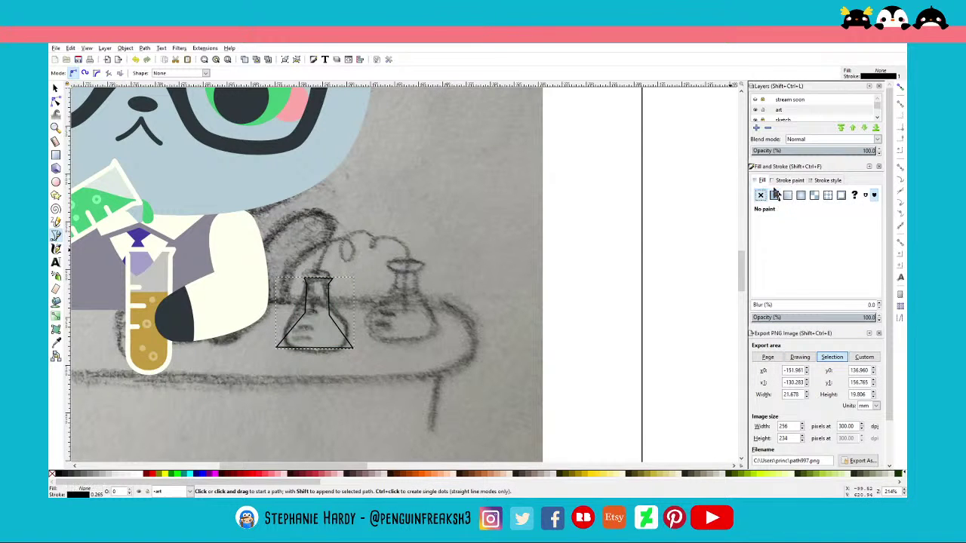
{"action": "left_click", "coordinate": [790, 180]}
{"action": "left_click", "coordinate": [823, 180]}
{"action": "type", "text": "5"}
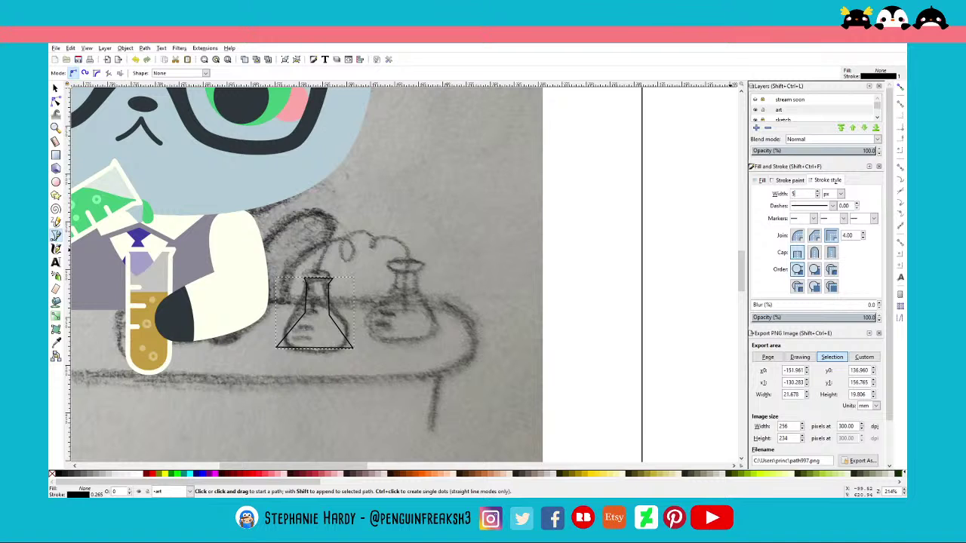
{"action": "key", "text": "Return"}
{"action": "left_click", "coordinate": [797, 236]}
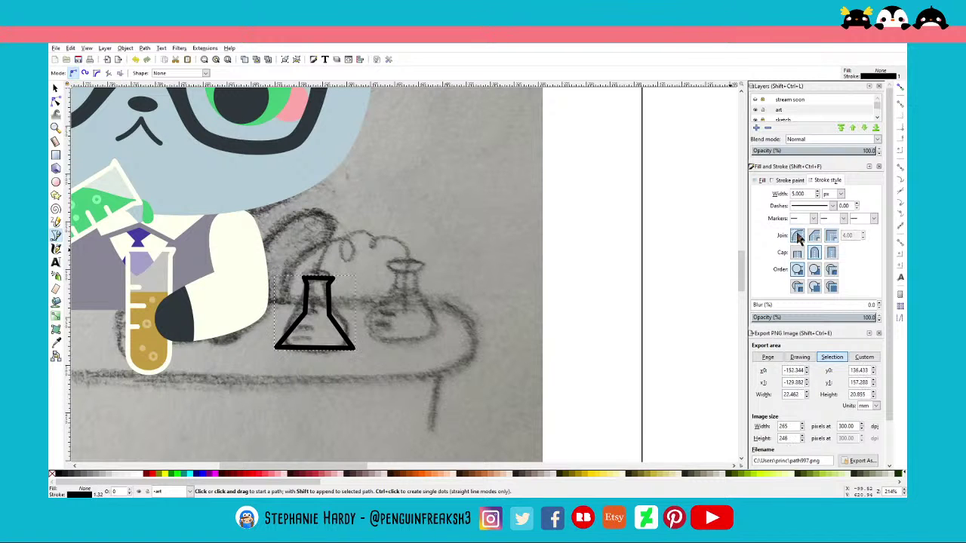
{"action": "left_click", "coordinate": [790, 181]}
{"action": "left_click", "coordinate": [779, 291]}
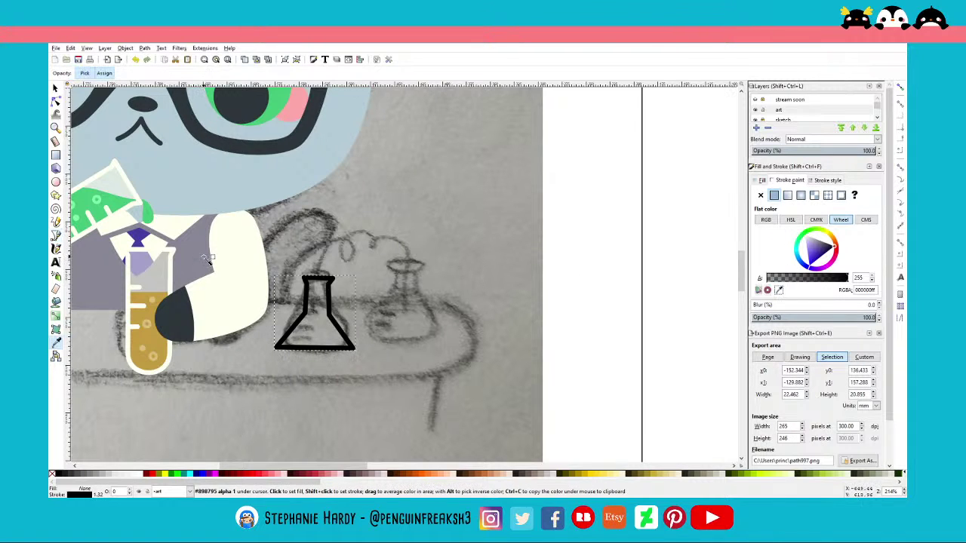
{"action": "left_click", "coordinate": [127, 179]}
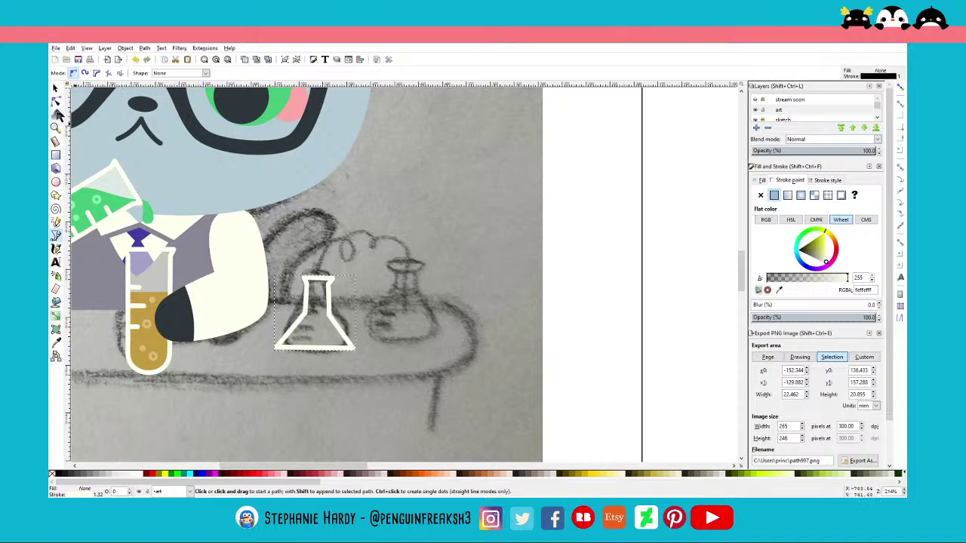
{"action": "left_click", "coordinate": [55, 100]}
Adjust the flask's rim and shoulder nodes, making both shoulder nodes smooth
{"action": "mouse_move", "coordinate": [401, 400]}
{"action": "left_mouse_down"}
{"action": "mouse_move", "coordinate": [273, 340]}
{"action": "mouse_move", "coordinate": [314, 364]}
{"action": "left_mouse_up"}
{"action": "scroll", "coordinate": [307, 352], "scroll_direction": "up", "scroll_amount": 2}
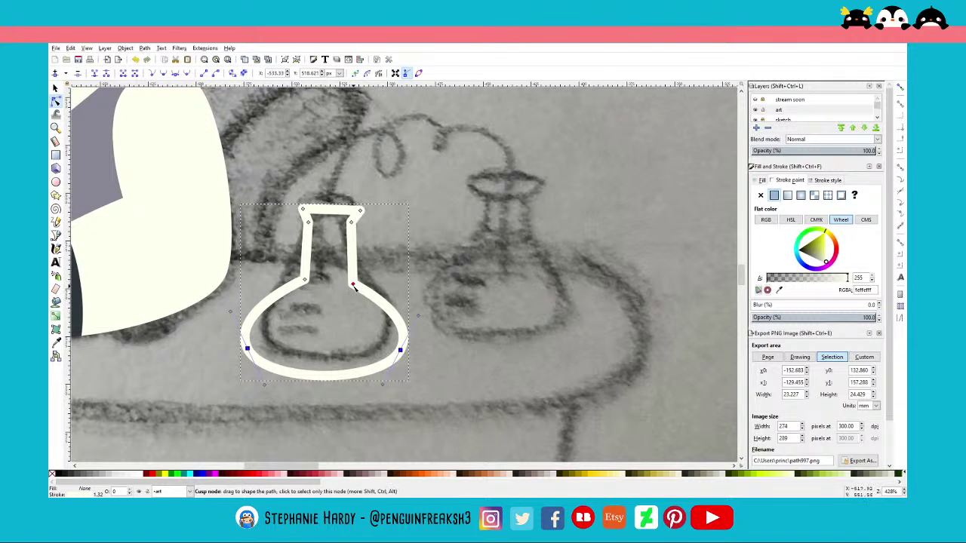
{"action": "left_click_drag", "start_coordinate": [353, 284], "coordinate": [354, 281]}
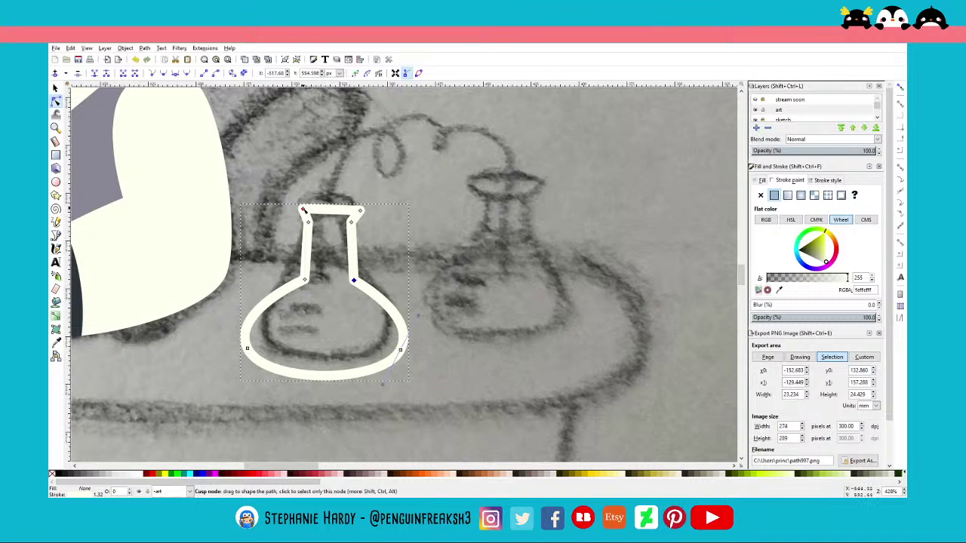
{"action": "left_click_drag", "start_coordinate": [302, 209], "coordinate": [309, 224]}
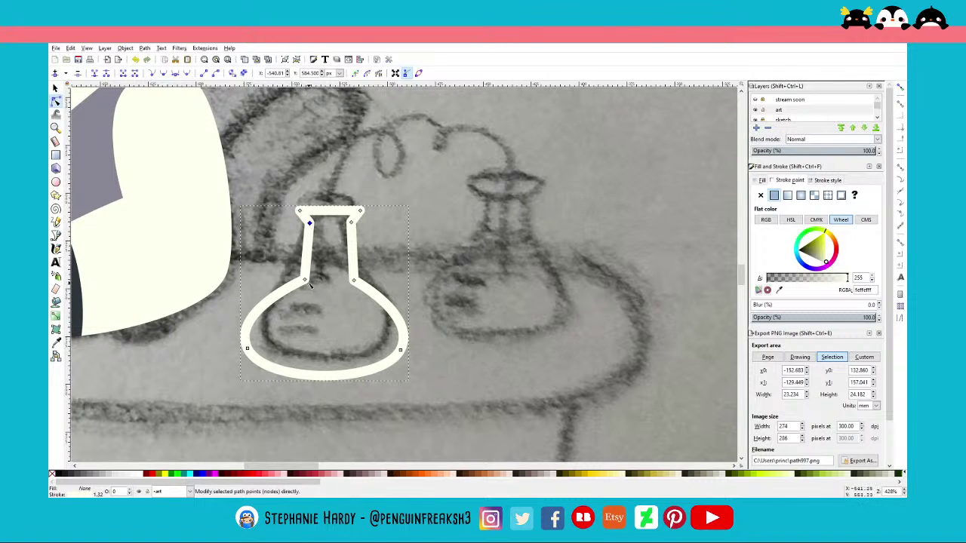
{"action": "mouse_move", "coordinate": [358, 326]}
{"action": "left_mouse_down"}
{"action": "mouse_move", "coordinate": [291, 255]}
{"action": "mouse_move", "coordinate": [348, 270]}
{"action": "left_mouse_up"}
{"action": "left_click", "coordinate": [175, 72]}
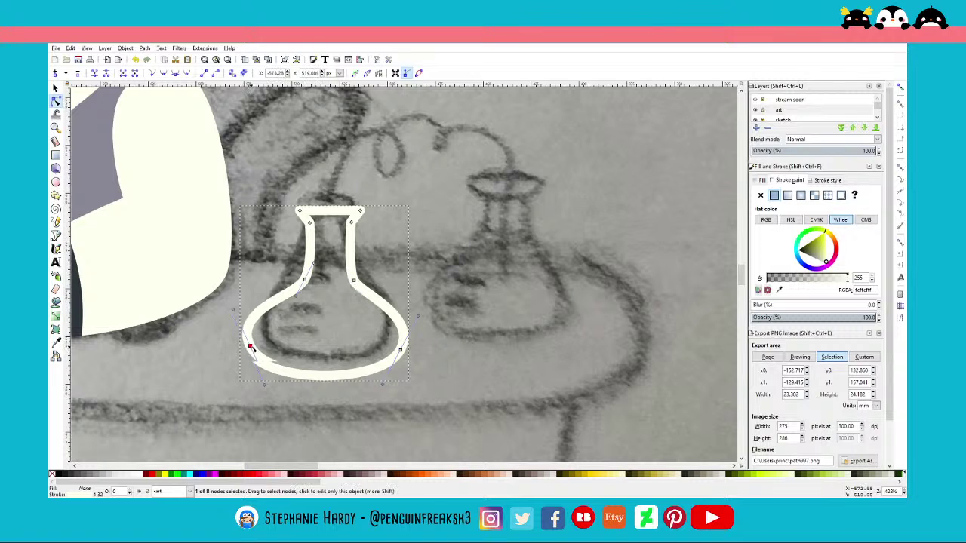
Flatten the flask's base and curve its lower-left and lower-right sides to the sketch
{"action": "left_click_drag", "start_coordinate": [247, 348], "coordinate": [264, 348]}
{"action": "left_click_drag", "start_coordinate": [252, 315], "coordinate": [220, 349]}
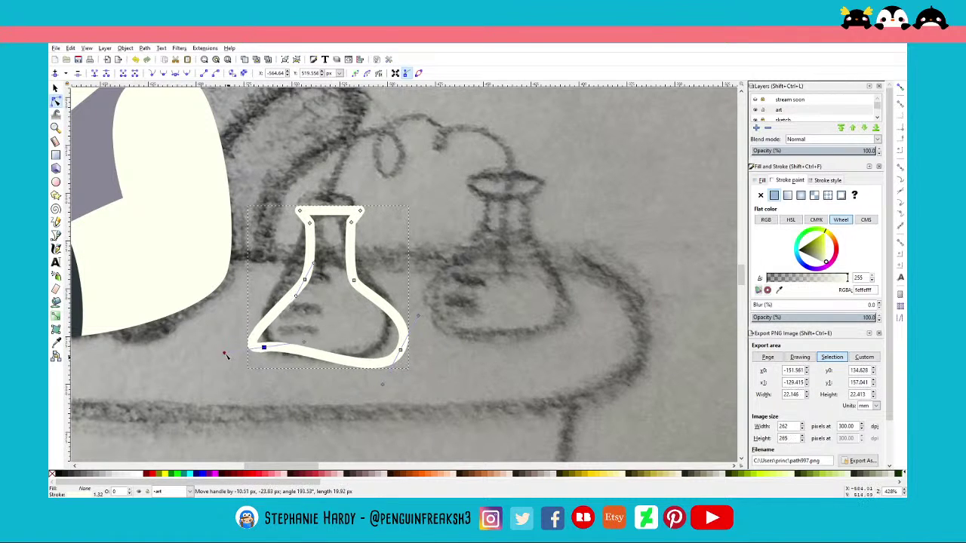
{"action": "left_click_drag", "start_coordinate": [381, 368], "coordinate": [382, 352]}
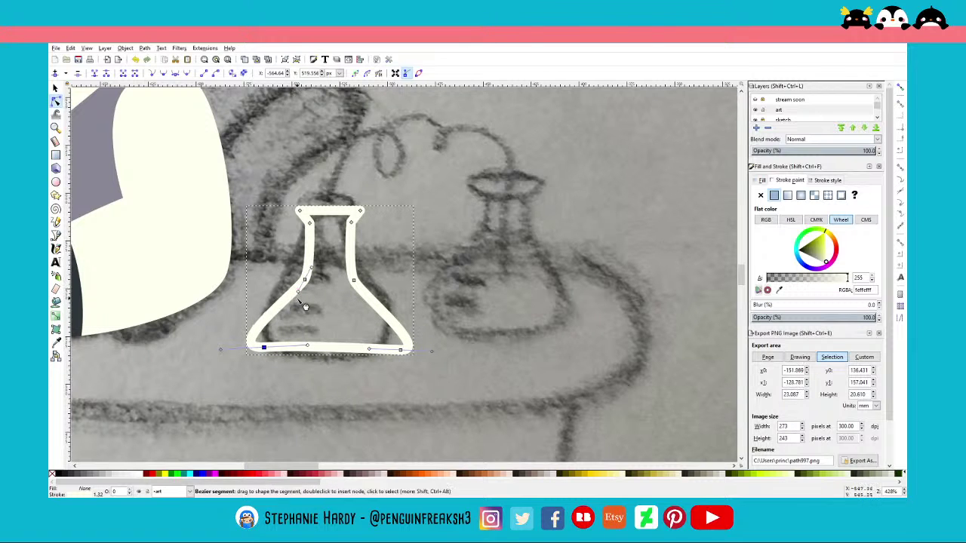
{"action": "mouse_move", "coordinate": [308, 345]}
{"action": "left_mouse_down"}
{"action": "mouse_move", "coordinate": [268, 351]}
{"action": "mouse_move", "coordinate": [312, 356]}
{"action": "left_mouse_up"}
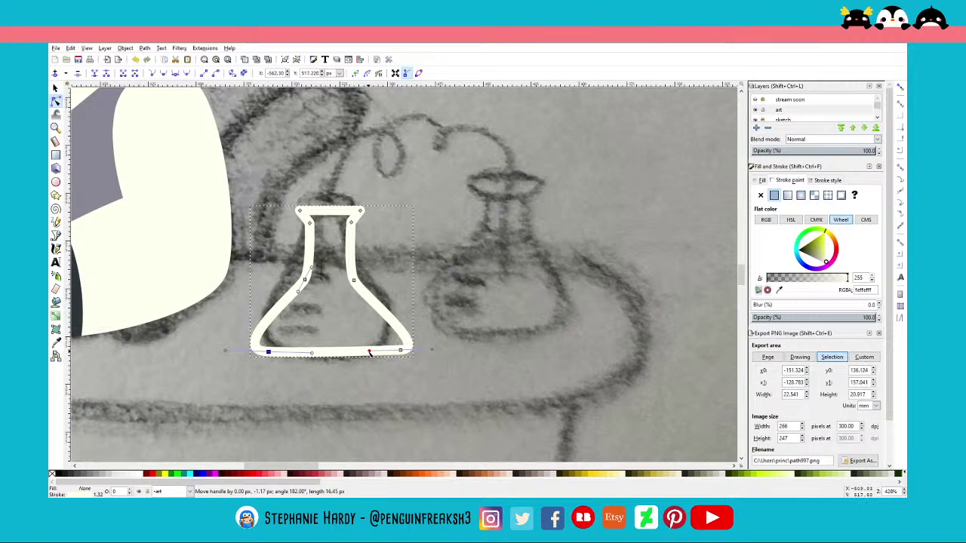
{"action": "left_click_drag", "start_coordinate": [369, 351], "coordinate": [392, 353]}
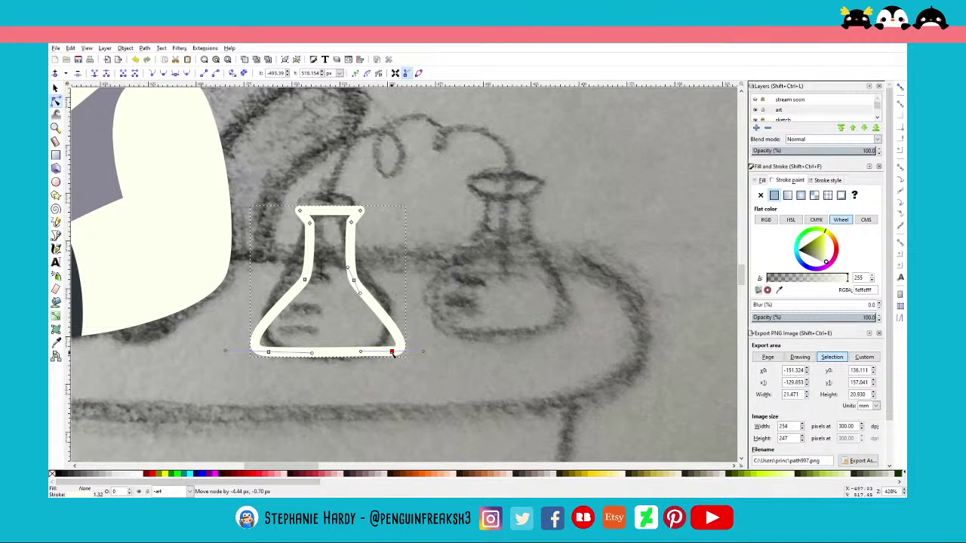
{"action": "left_click_drag", "start_coordinate": [391, 317], "coordinate": [400, 313]}
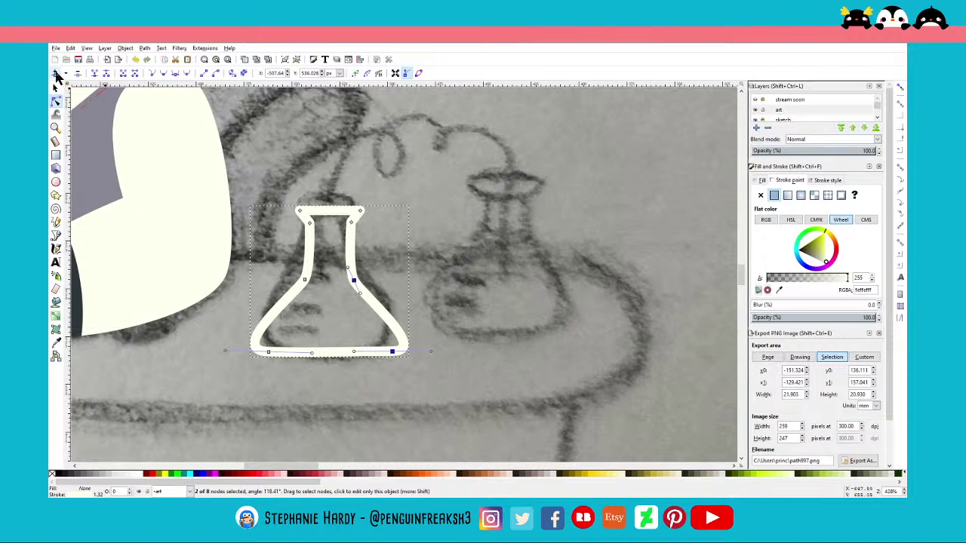
{"action": "left_click", "coordinate": [395, 328]}
{"action": "left_click_drag", "start_coordinate": [389, 321], "coordinate": [394, 313]}
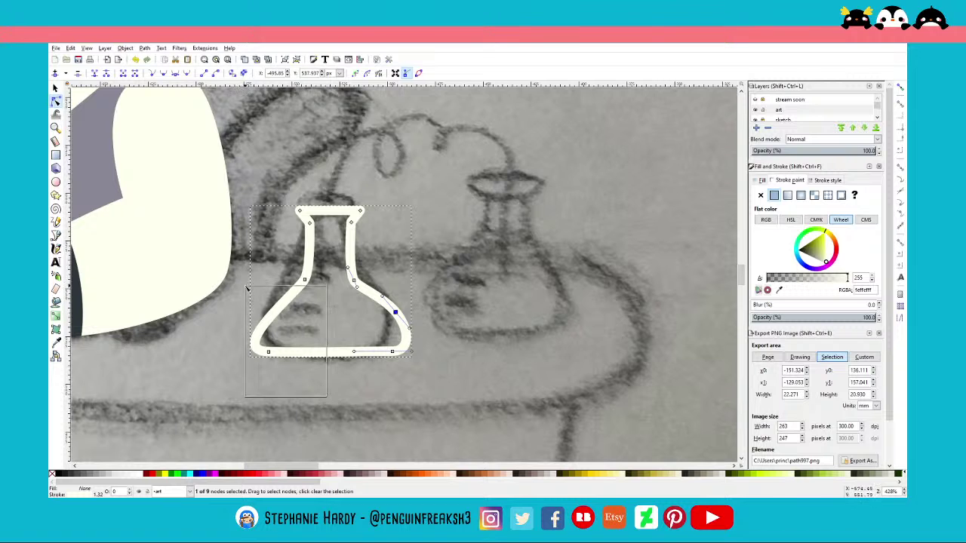
{"action": "left_click_drag", "start_coordinate": [243, 400], "coordinate": [310, 269]}
Add a lower-left node and curve the flask's bottom corners and right side
{"action": "double_click", "coordinate": [268, 320]}
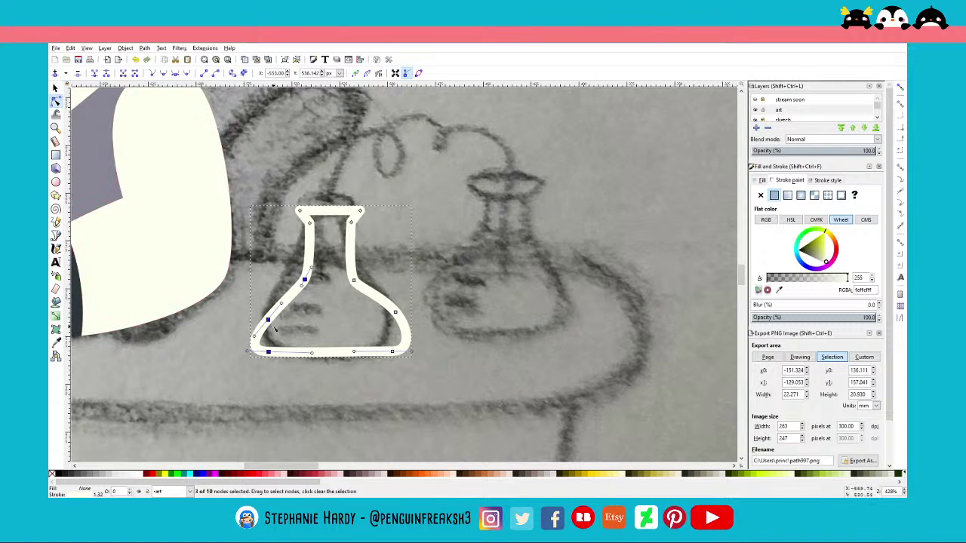
{"action": "left_click_drag", "start_coordinate": [268, 320], "coordinate": [270, 320]}
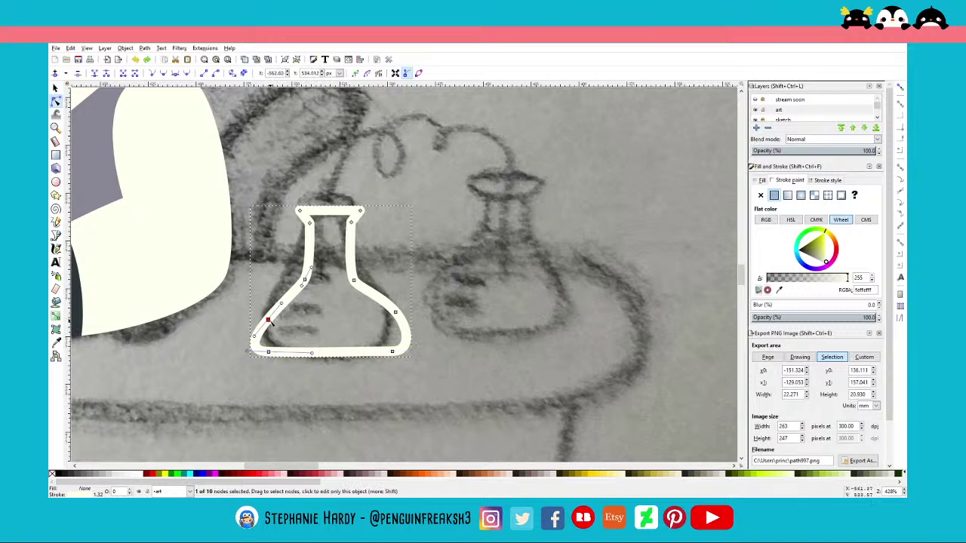
{"action": "left_click_drag", "start_coordinate": [270, 319], "coordinate": [269, 311]}
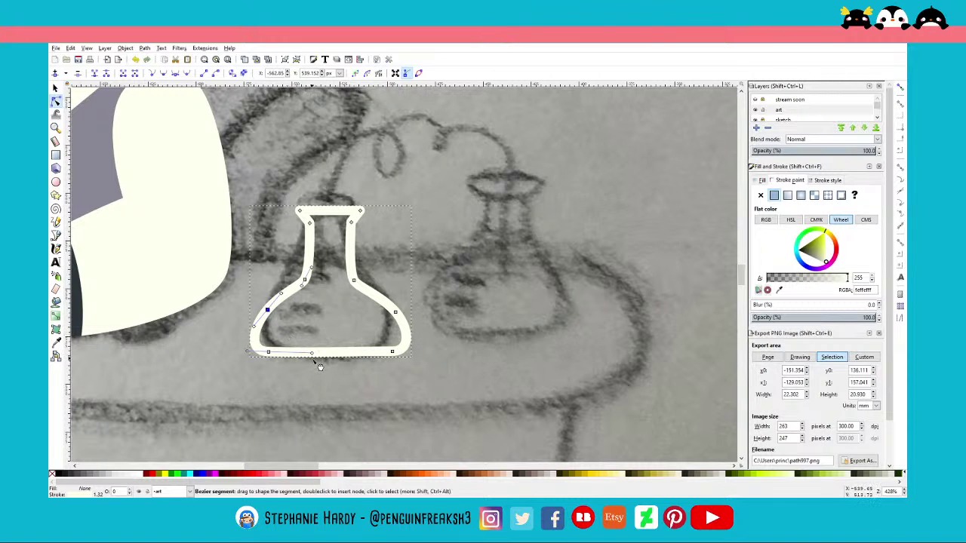
{"action": "left_click_drag", "start_coordinate": [392, 352], "coordinate": [387, 356]}
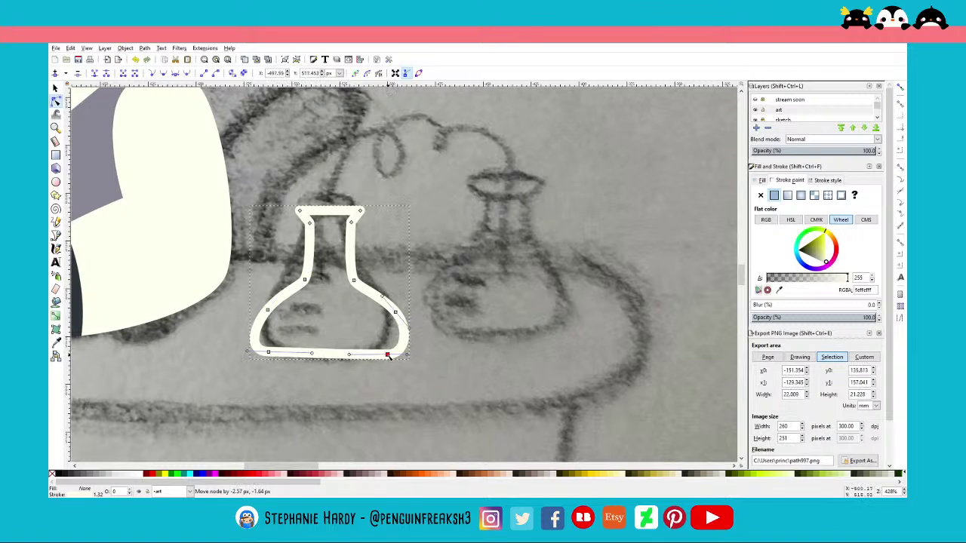
{"action": "left_click_drag", "start_coordinate": [268, 352], "coordinate": [320, 359]}
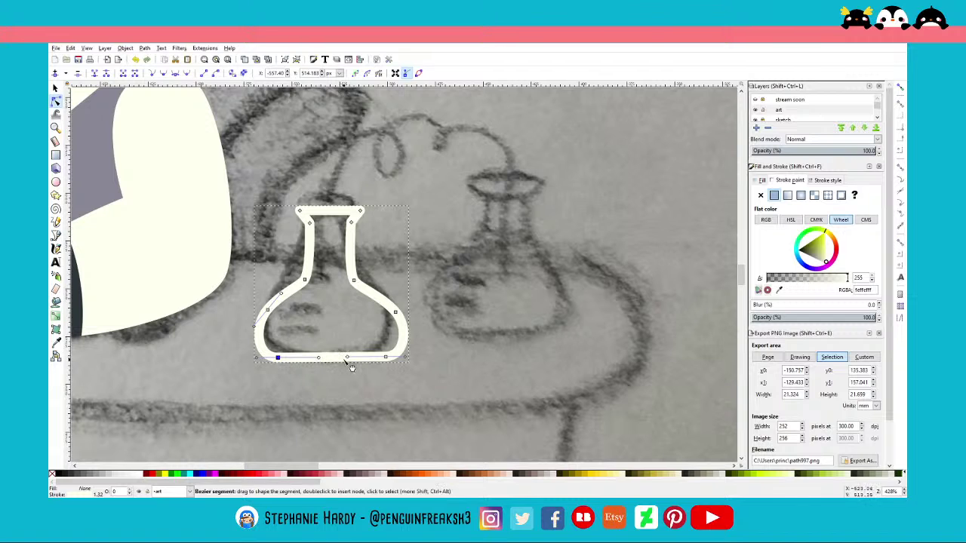
{"action": "left_click", "coordinate": [395, 310]}
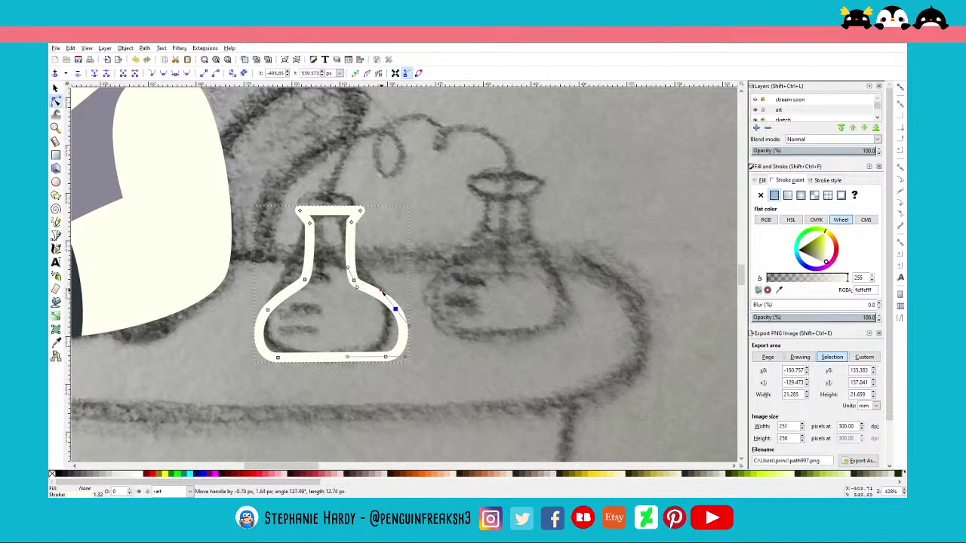
{"action": "left_click_drag", "start_coordinate": [411, 330], "coordinate": [392, 310]}
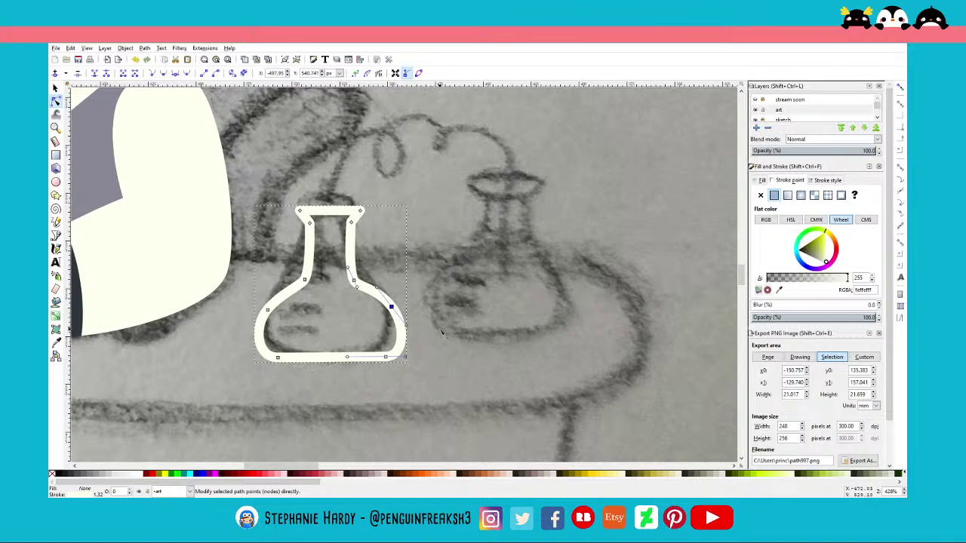
{"action": "left_click_drag", "start_coordinate": [359, 291], "coordinate": [357, 283]}
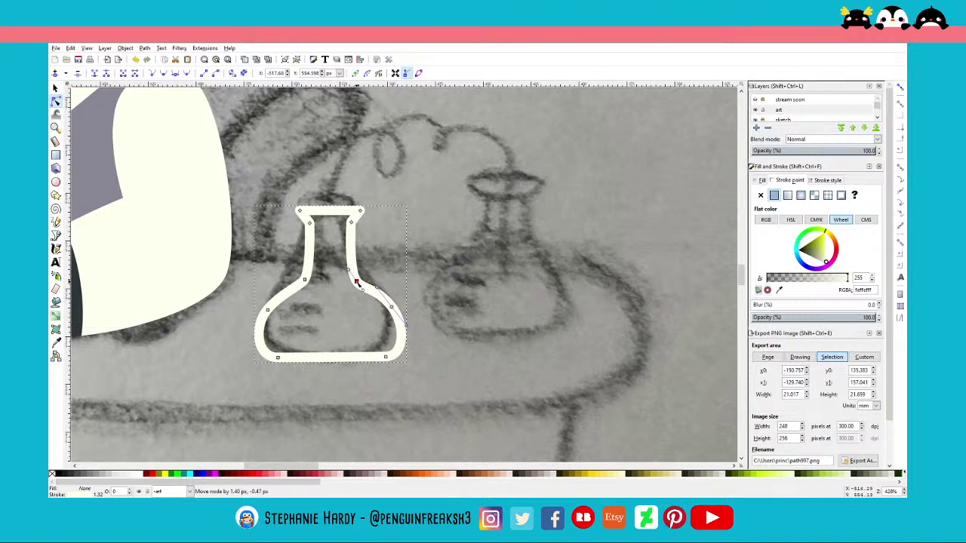
Round the flask's lower-left bulb and shift the bottom nodes to widen the base
{"action": "left_click", "coordinate": [304, 279]}
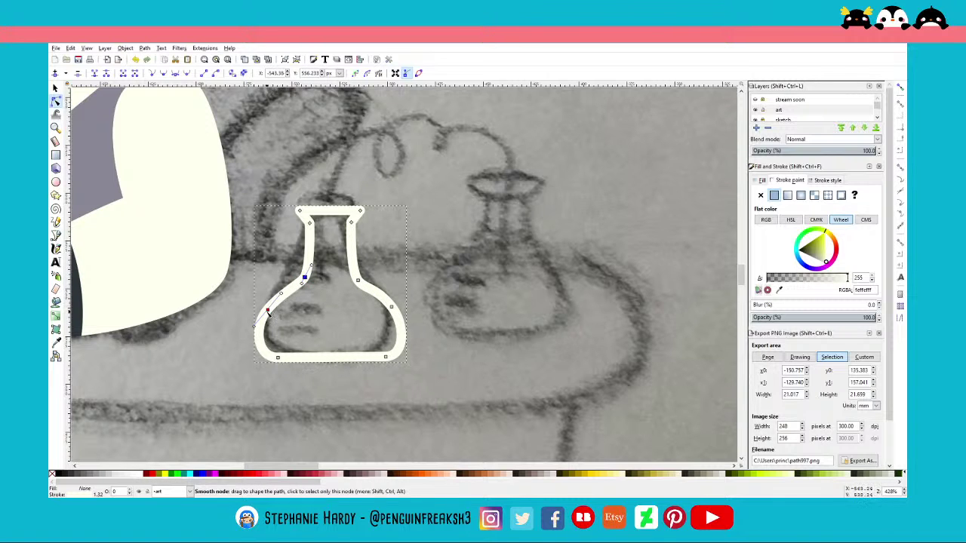
{"action": "left_click", "coordinate": [268, 308]}
{"action": "left_click_drag", "start_coordinate": [268, 308], "coordinate": [270, 305]}
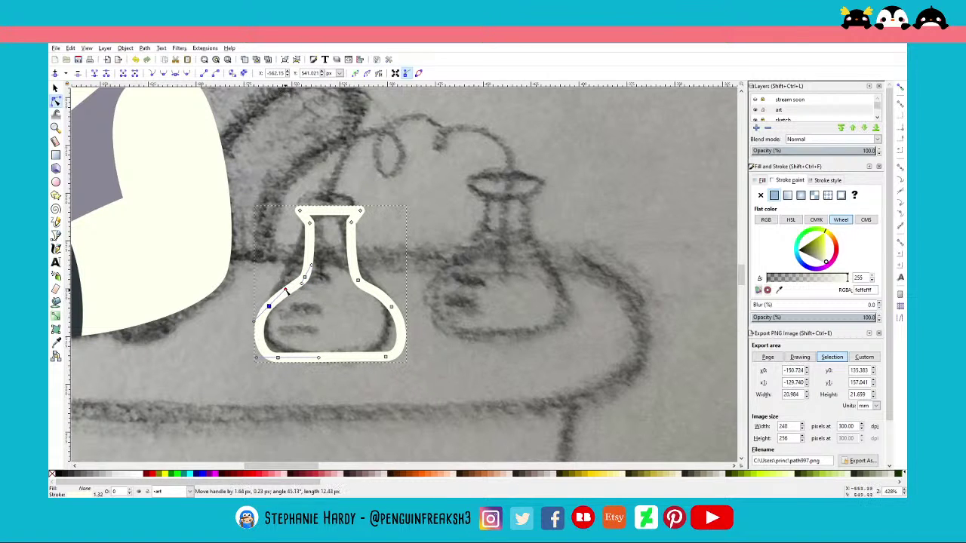
{"action": "left_click_drag", "start_coordinate": [269, 306], "coordinate": [274, 303]}
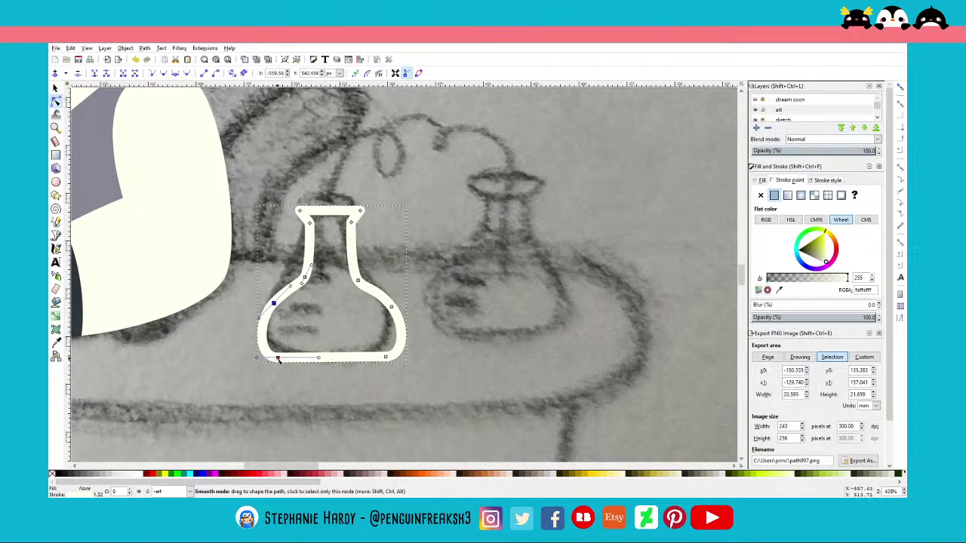
{"action": "left_click_drag", "start_coordinate": [277, 358], "coordinate": [290, 363]}
{"action": "mouse_move", "coordinate": [386, 359]}
{"action": "left_mouse_down"}
{"action": "mouse_move", "coordinate": [358, 364]}
{"action": "mouse_move", "coordinate": [396, 362]}
{"action": "left_mouse_up"}
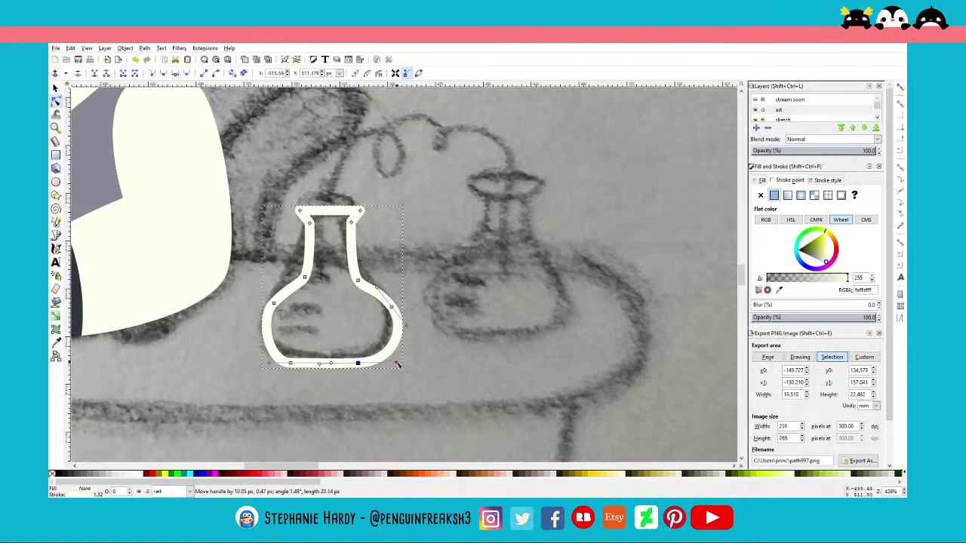
{"action": "mouse_move", "coordinate": [291, 362]}
{"action": "left_mouse_down"}
{"action": "mouse_move", "coordinate": [298, 363]}
{"action": "mouse_move", "coordinate": [263, 367]}
{"action": "left_mouse_up"}
{"action": "left_click_drag", "start_coordinate": [259, 319], "coordinate": [257, 321]}
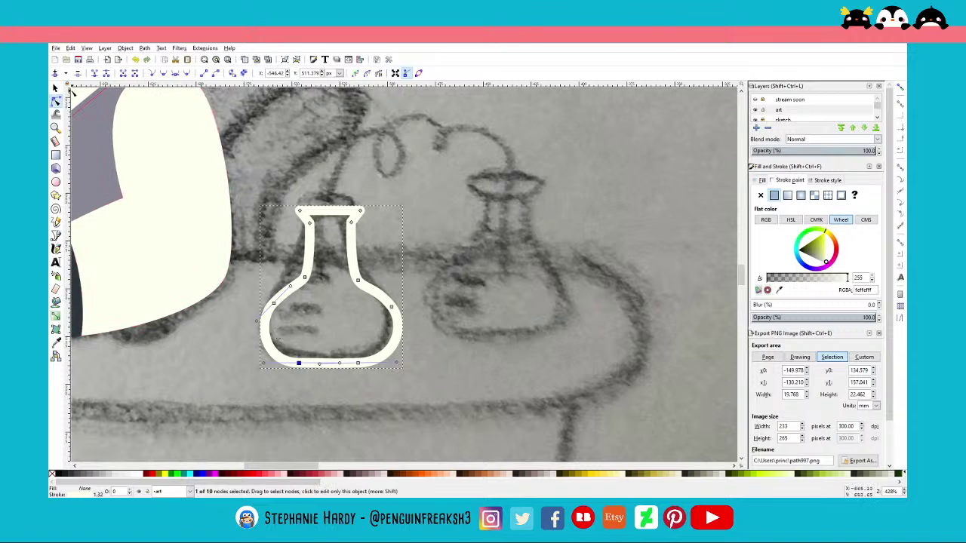
{"action": "left_click", "coordinate": [55, 89]}
{"action": "left_click", "coordinate": [419, 337]}
{"action": "scroll", "coordinate": [416, 337], "scroll_direction": "down", "scroll_amount": 1, "text": "ctrl"}
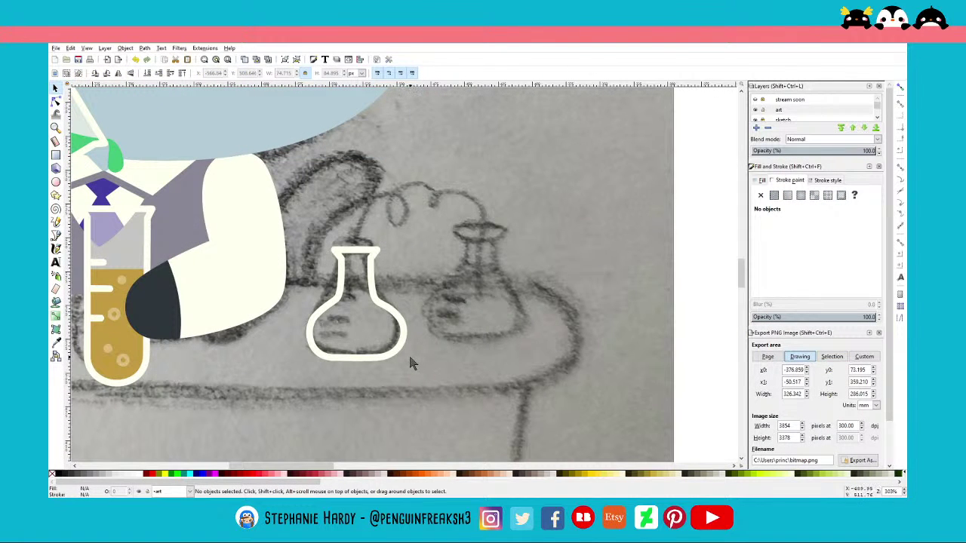
Reshape the curves below the flask's neck and its lower-right bulb
{"action": "left_click", "coordinate": [55, 102]}
{"action": "left_click", "coordinate": [359, 362]}
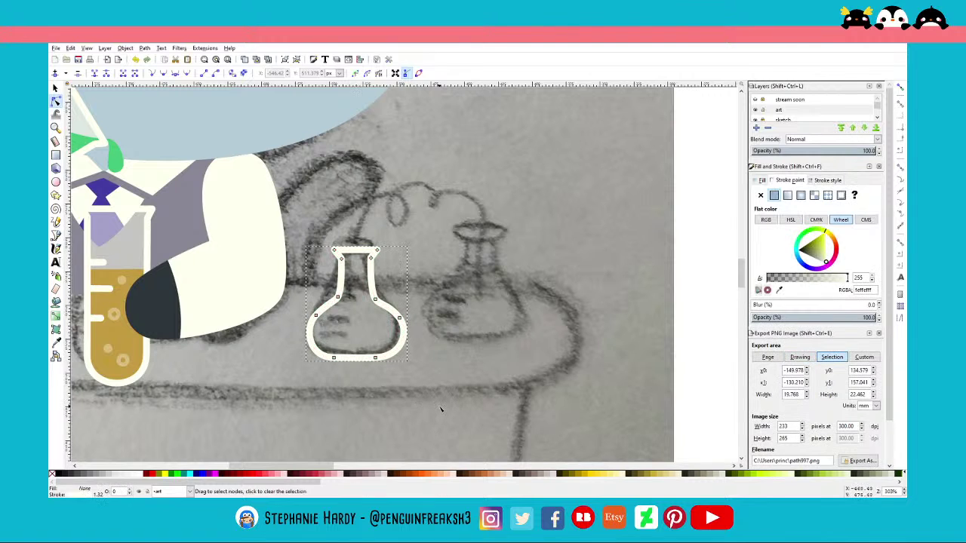
{"action": "mouse_move", "coordinate": [295, 305]}
{"action": "left_mouse_down"}
{"action": "mouse_move", "coordinate": [437, 401]}
{"action": "mouse_move", "coordinate": [294, 282]}
{"action": "left_mouse_up"}
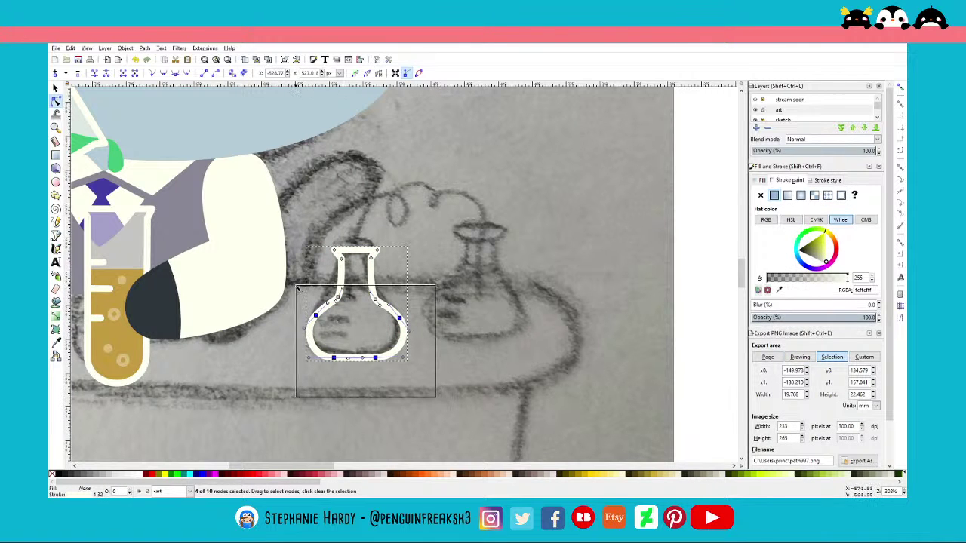
{"action": "scroll", "coordinate": [360, 338], "scroll_direction": "up", "scroll_amount": 2}
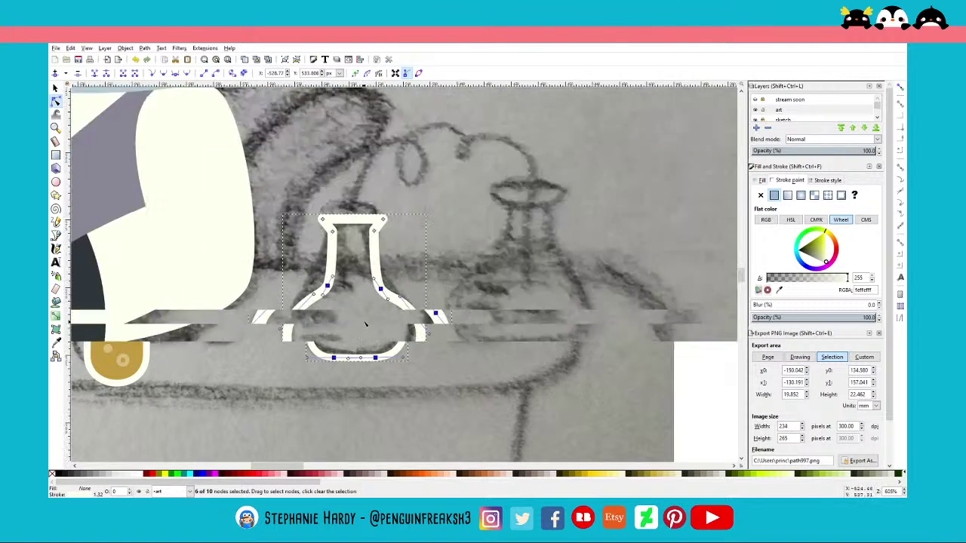
{"action": "left_click", "coordinate": [389, 277]}
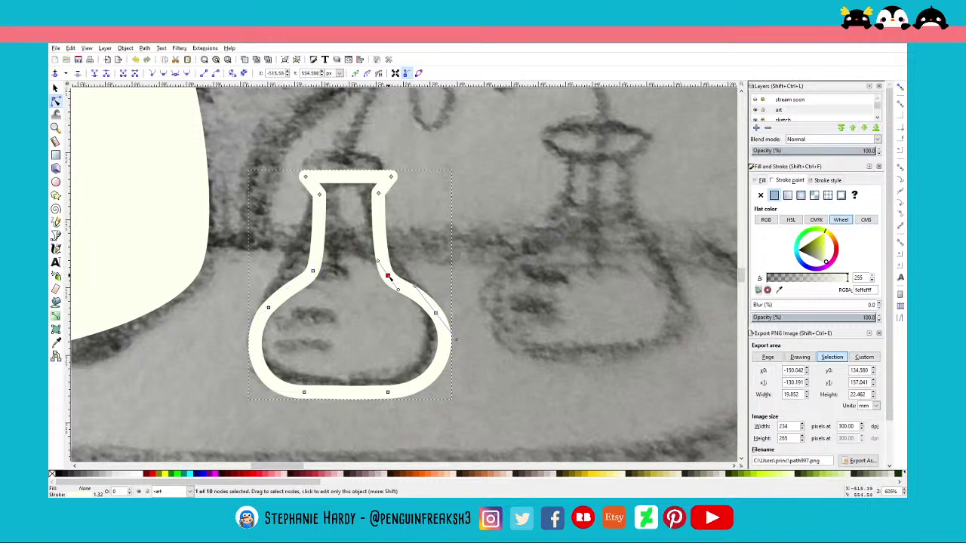
{"action": "left_click_drag", "start_coordinate": [386, 268], "coordinate": [380, 244]}
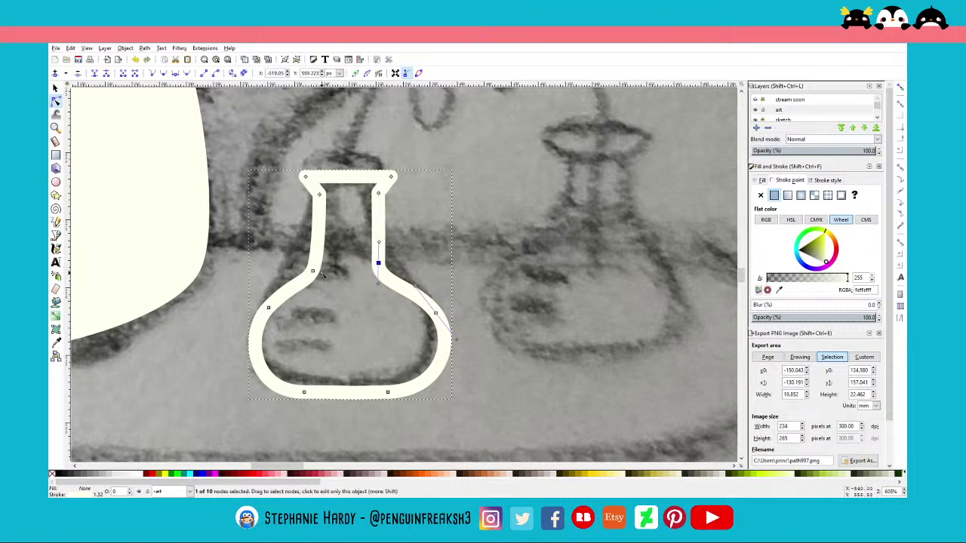
{"action": "mouse_move", "coordinate": [312, 270]}
{"action": "left_mouse_down"}
{"action": "mouse_move", "coordinate": [318, 237]}
{"action": "mouse_move", "coordinate": [319, 260]}
{"action": "left_mouse_up"}
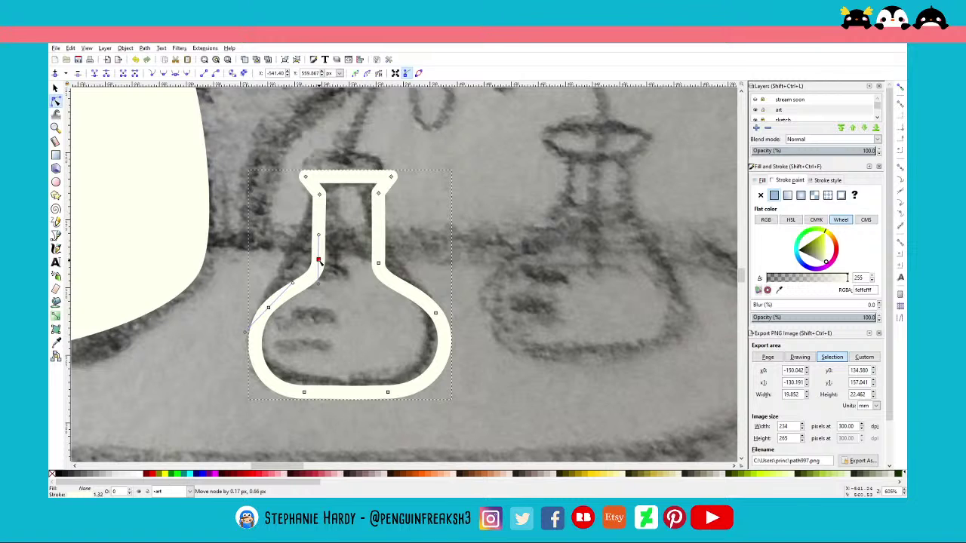
{"action": "left_click_drag", "start_coordinate": [292, 283], "coordinate": [287, 286]}
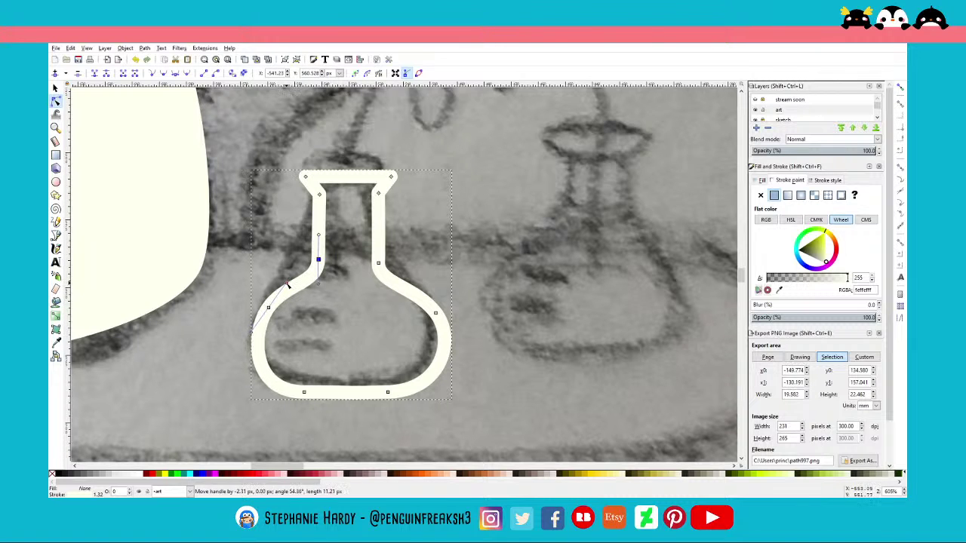
{"action": "left_click", "coordinate": [439, 317]}
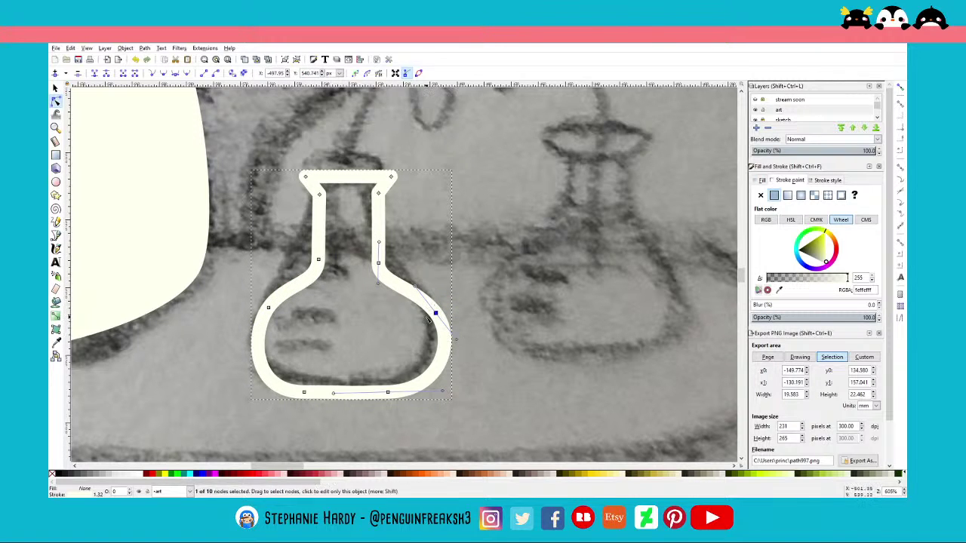
{"action": "left_click_drag", "start_coordinate": [436, 312], "coordinate": [451, 335]}
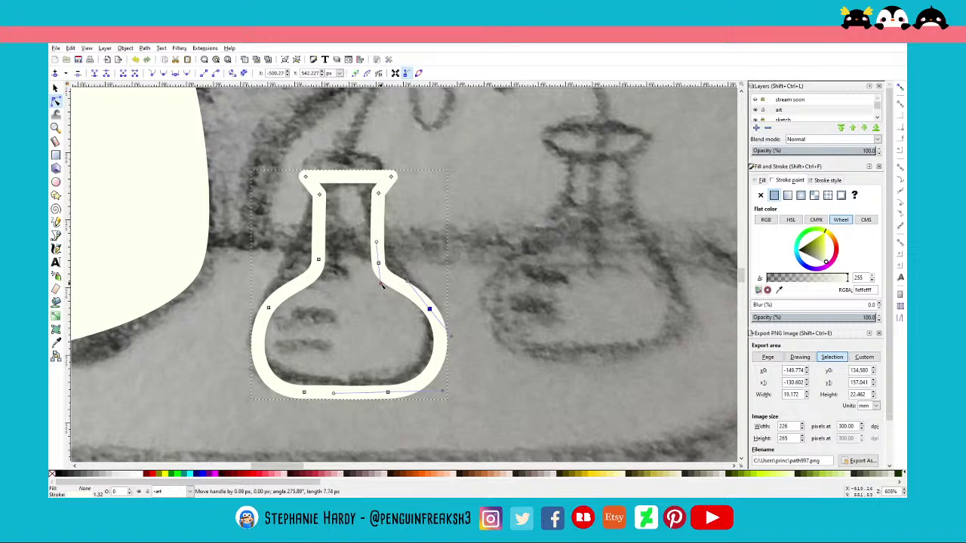
{"action": "key", "text": "s"}
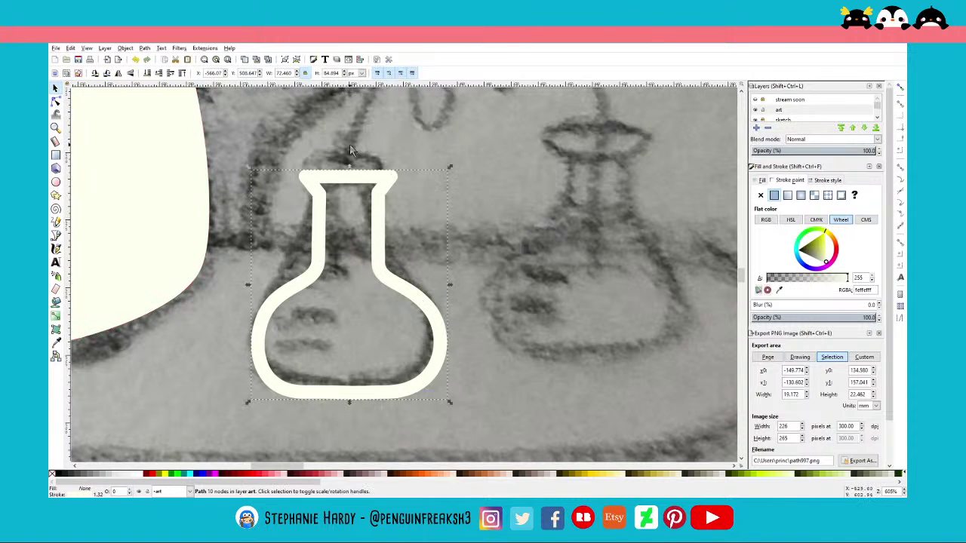
{"action": "key", "text": "Escape"}
Nudge the flask's top-left rim node into place
{"action": "key", "text": "n"}
{"action": "left_click", "coordinate": [303, 180]}
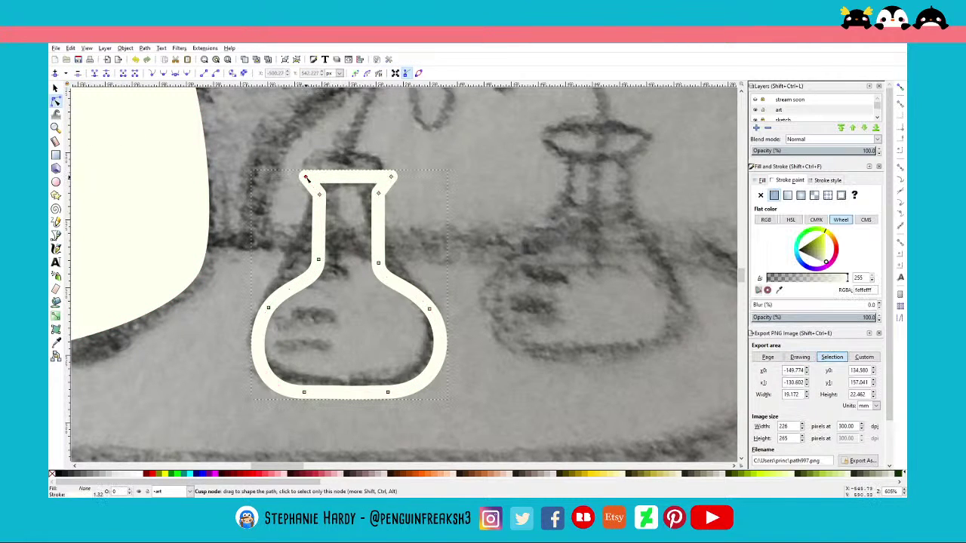
{"action": "left_click_drag", "start_coordinate": [306, 178], "coordinate": [307, 179]}
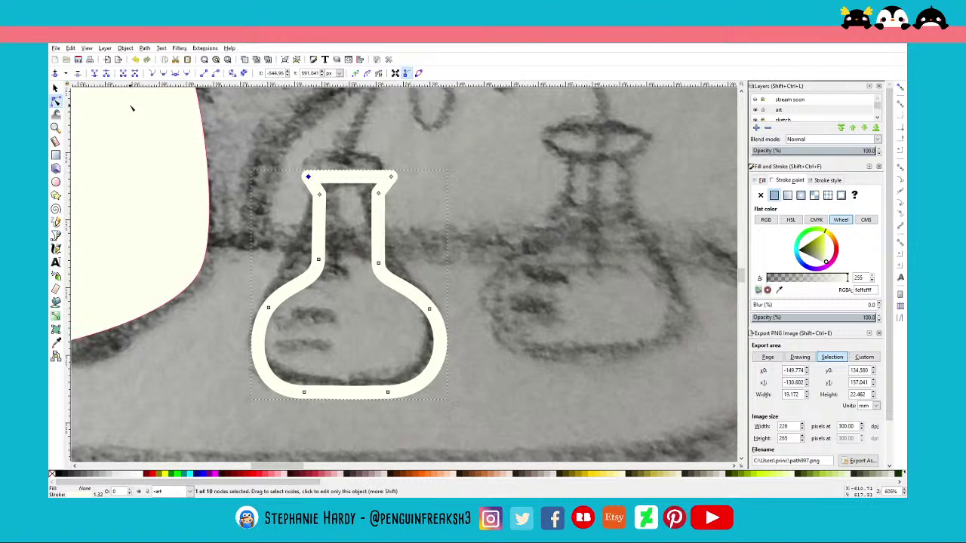
{"action": "key", "text": "s"}
{"action": "key", "text": "Escape"}
{"action": "scroll", "coordinate": [432, 367], "scroll_direction": "down", "scroll_amount": 2}
{"action": "scroll", "coordinate": [431, 368], "scroll_direction": "down", "scroll_amount": 2}
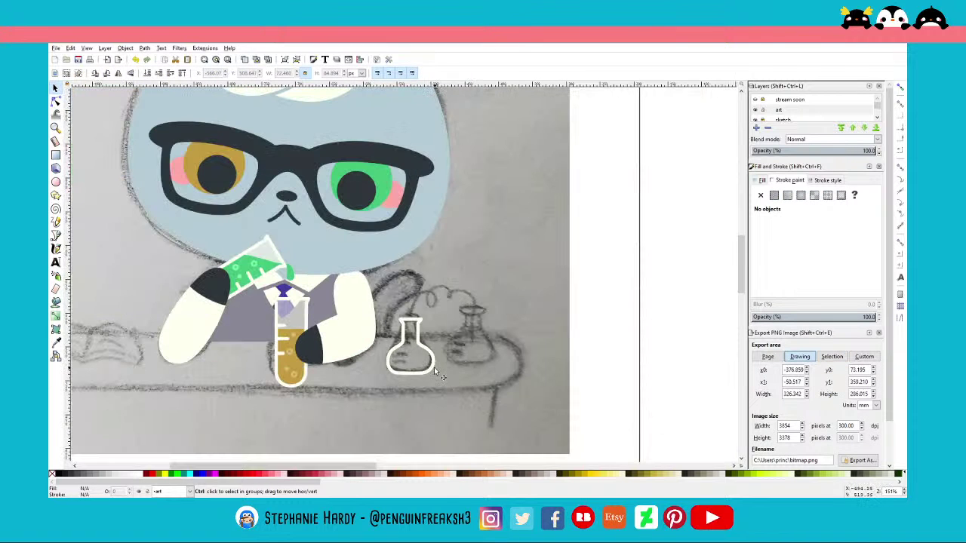
{"action": "scroll", "coordinate": [469, 385], "scroll_direction": "up", "scroll_amount": 3}
Fine-tune the flask's flat bottom curve, then return to the Selector tool
{"action": "left_click", "coordinate": [55, 101]}
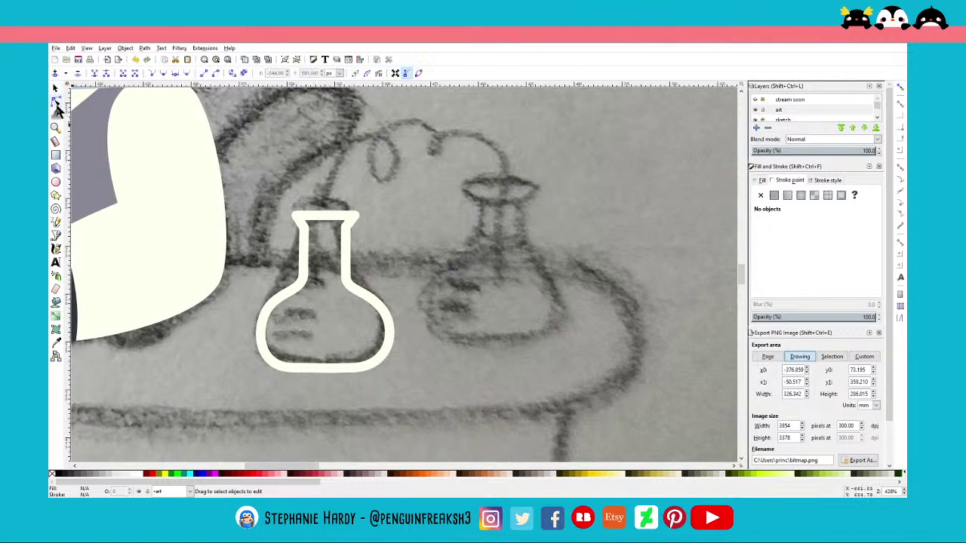
{"action": "scroll", "coordinate": [350, 331], "scroll_direction": "up", "scroll_amount": 1}
{"action": "scroll", "coordinate": [349, 330], "scroll_direction": "up", "scroll_amount": 1}
{"action": "left_click", "coordinate": [393, 403]}
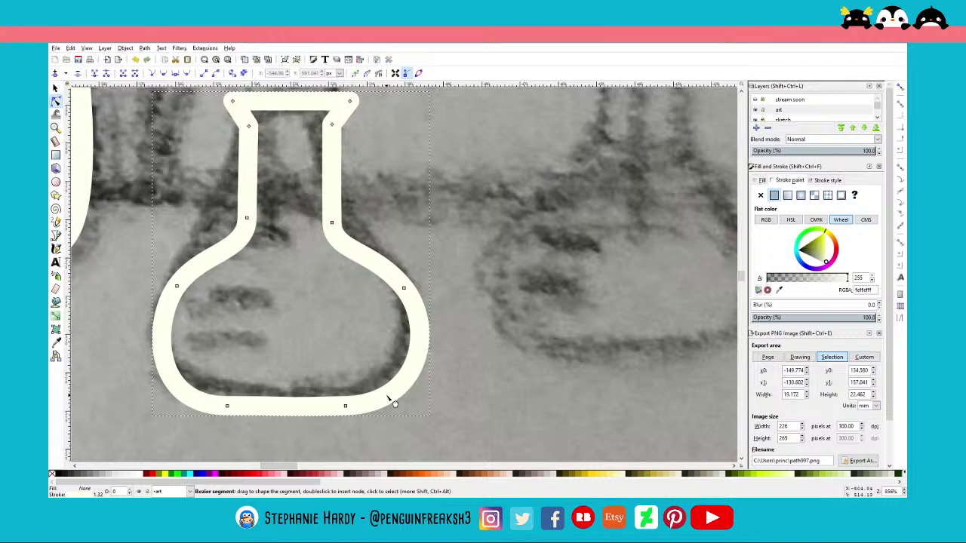
{"action": "left_click", "coordinate": [344, 406]}
{"action": "left_click_drag", "start_coordinate": [424, 406], "coordinate": [427, 408]}
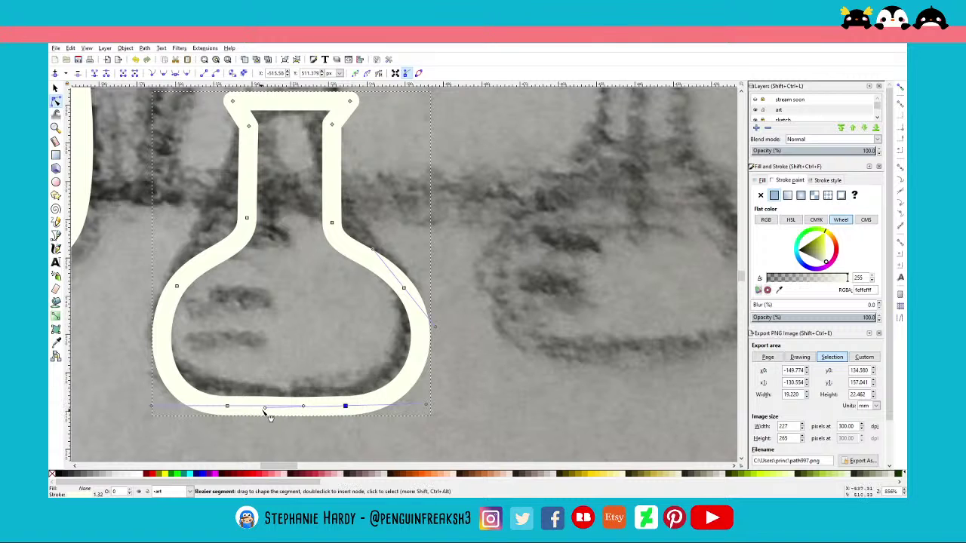
{"action": "left_click_drag", "start_coordinate": [265, 408], "coordinate": [267, 407]}
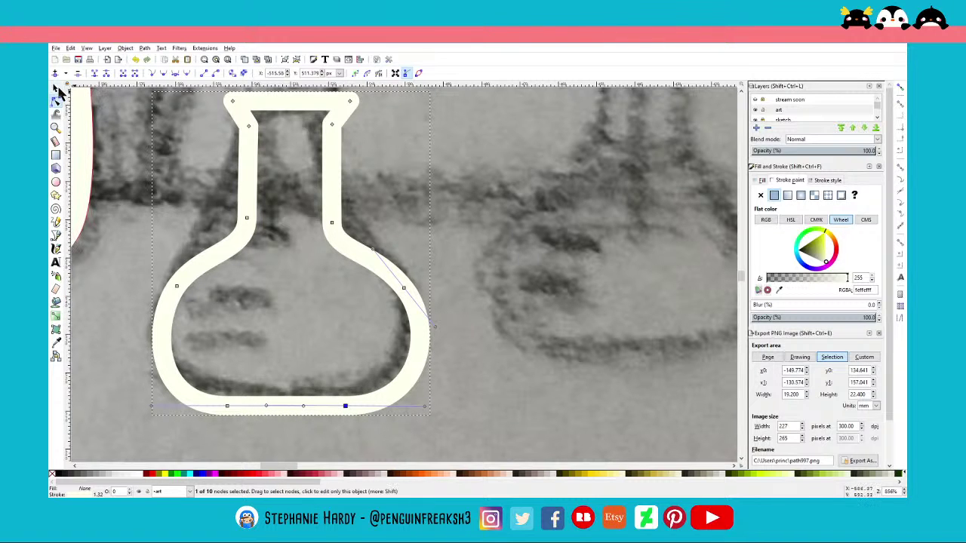
{"action": "left_click", "coordinate": [55, 88]}
{"action": "scroll", "coordinate": [403, 405], "scroll_direction": "down", "scroll_amount": 4, "text": "ctrl"}
Fill the flask with a flat near-white cream at reduced alpha
{"action": "scroll", "coordinate": [402, 405], "scroll_direction": "down", "scroll_amount": 1, "text": "ctrl"}
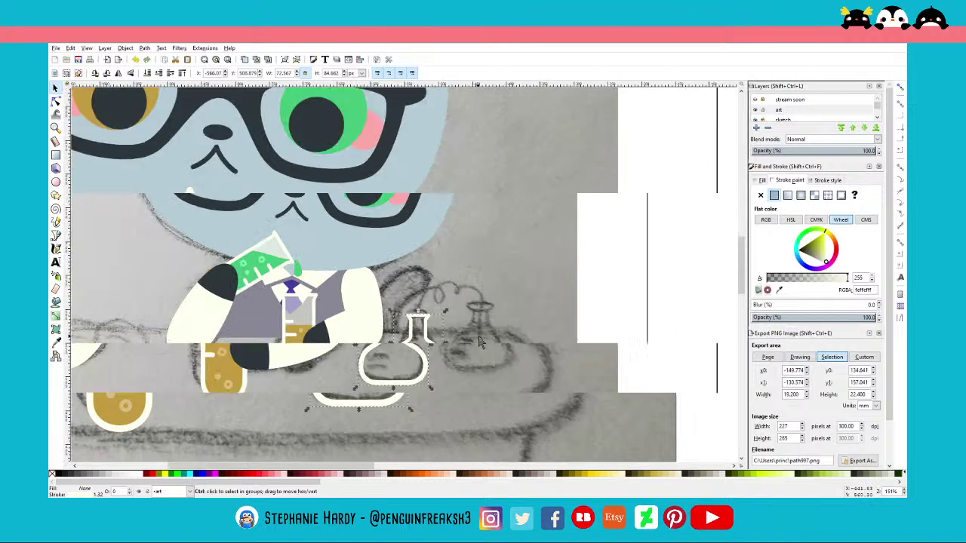
{"action": "left_click", "coordinate": [761, 195]}
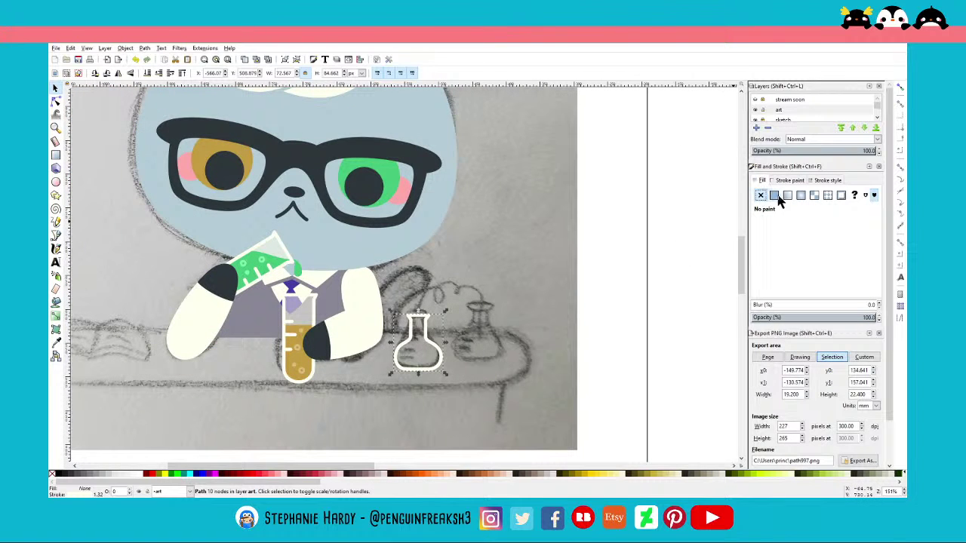
{"action": "left_click", "coordinate": [774, 195]}
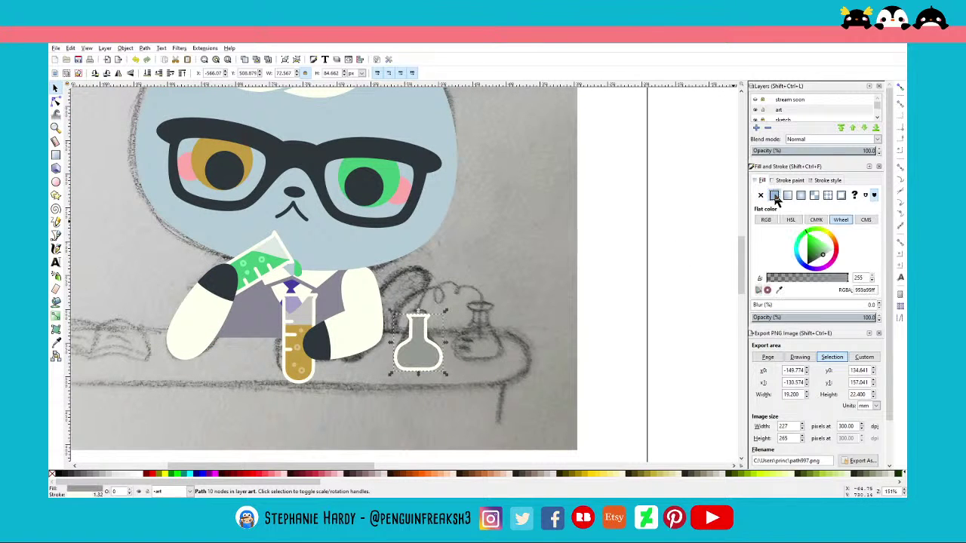
{"action": "left_click", "coordinate": [760, 195]}
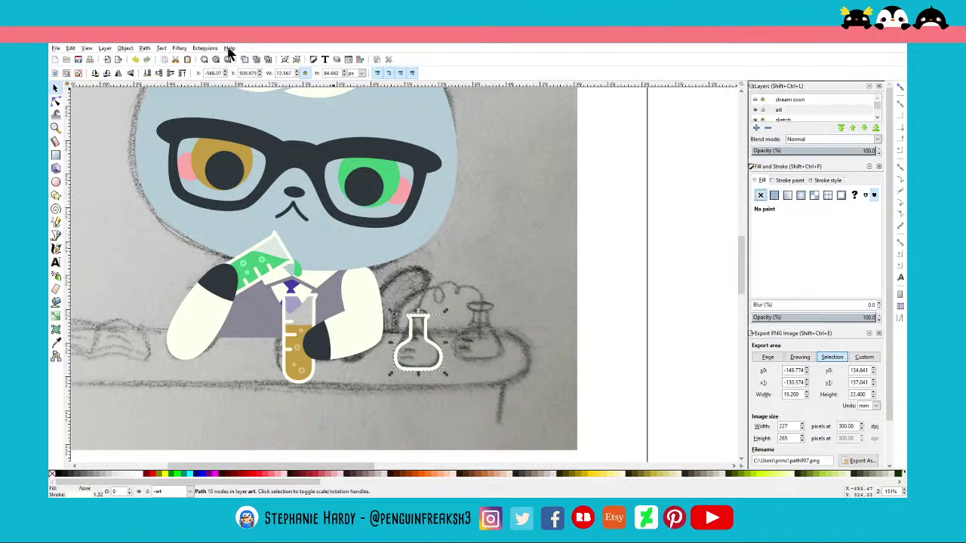
{"action": "left_click", "coordinate": [775, 196]}
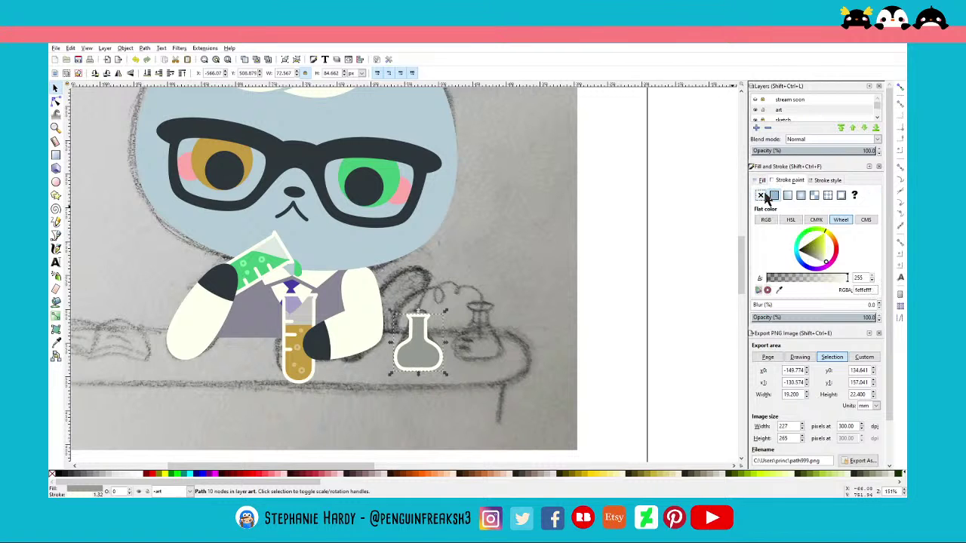
{"action": "left_click", "coordinate": [789, 179]}
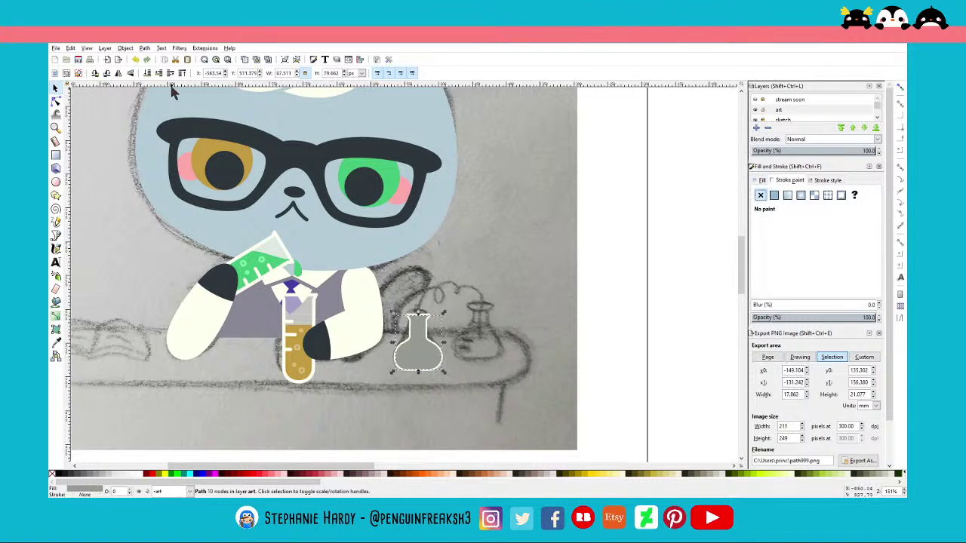
{"action": "left_click", "coordinate": [763, 181]}
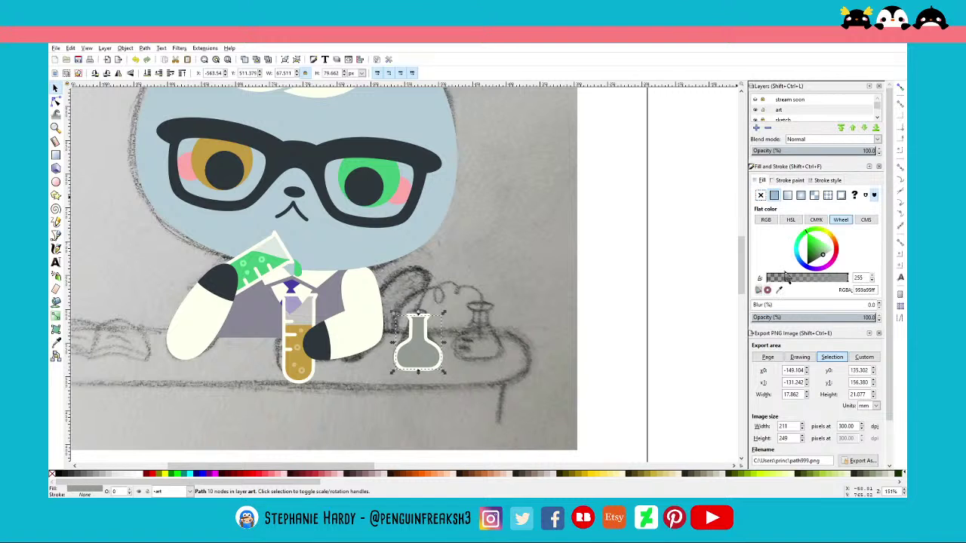
{"action": "left_click", "coordinate": [795, 263]}
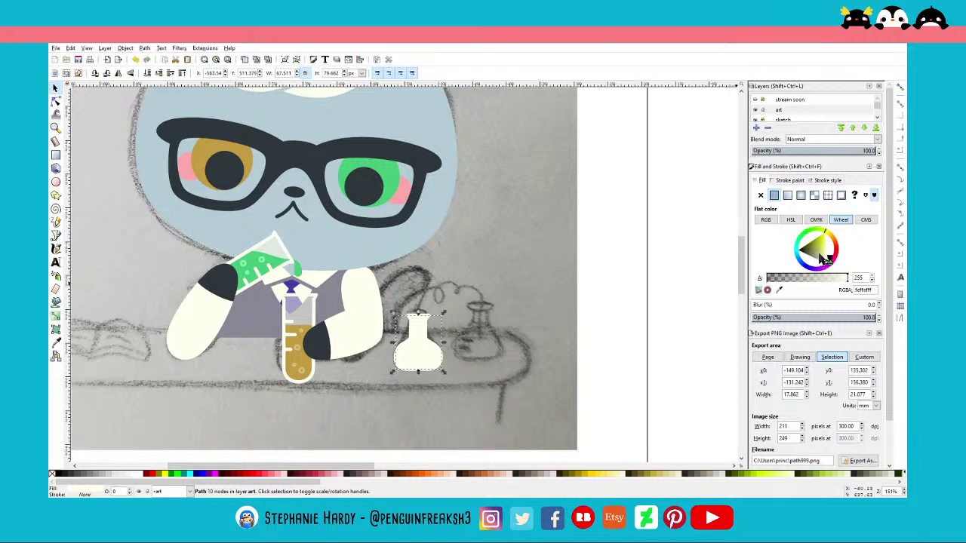
{"action": "left_click_drag", "start_coordinate": [832, 280], "coordinate": [817, 282]}
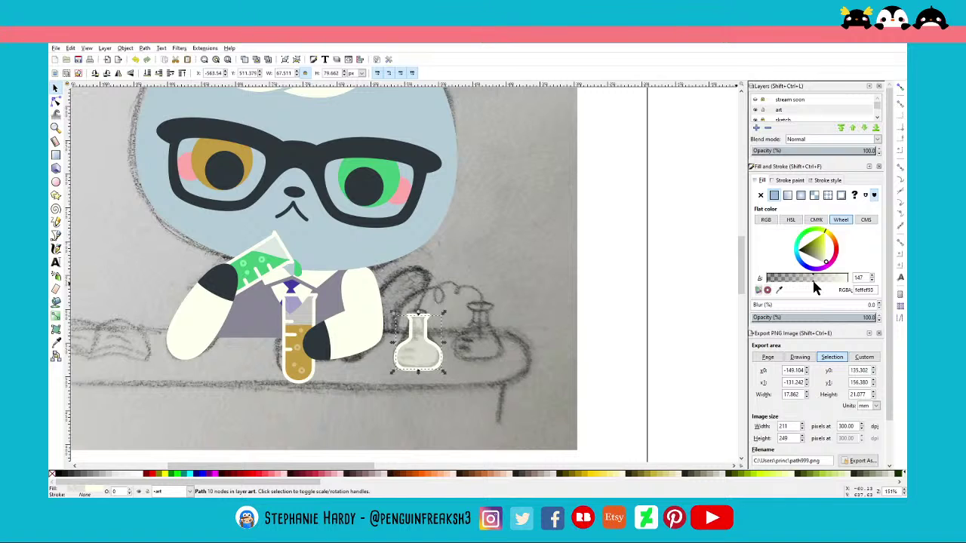
Duplicate the test tube's three small white marks and drag the copies onto the flask
{"action": "left_click", "coordinate": [290, 326]}
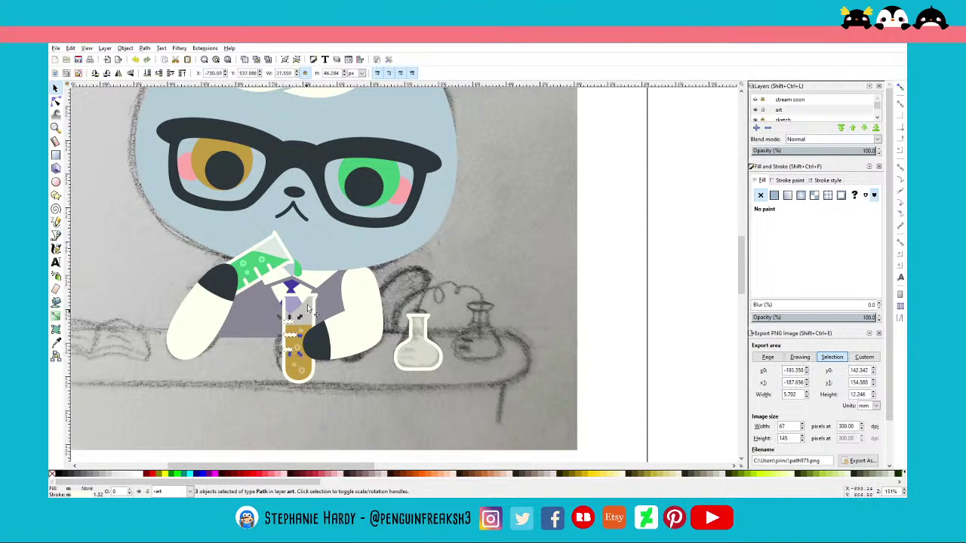
{"action": "left_click", "coordinate": [243, 61]}
{"action": "left_click_drag", "start_coordinate": [287, 324], "coordinate": [404, 349]}
Move each of the three copied dashes into the left side of the flask's bulb
{"action": "scroll", "coordinate": [426, 366], "scroll_direction": "up", "scroll_amount": 4}
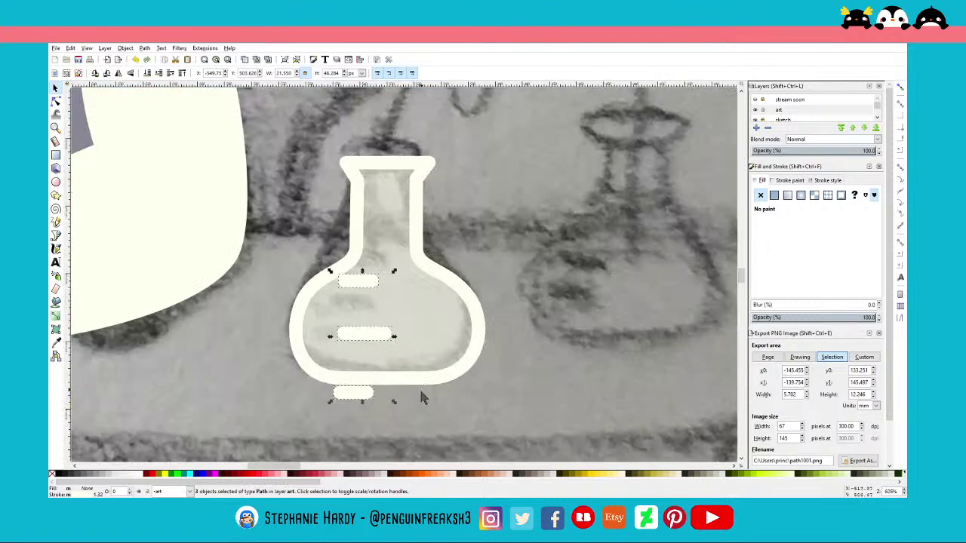
{"action": "left_click", "coordinate": [422, 398]}
{"action": "left_click", "coordinate": [369, 286]}
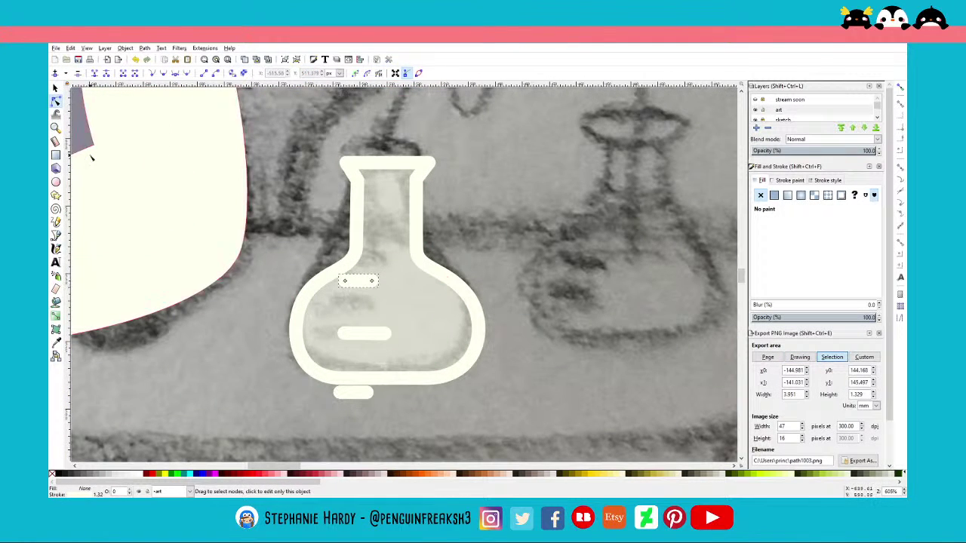
{"action": "left_click_drag", "start_coordinate": [372, 284], "coordinate": [334, 292]}
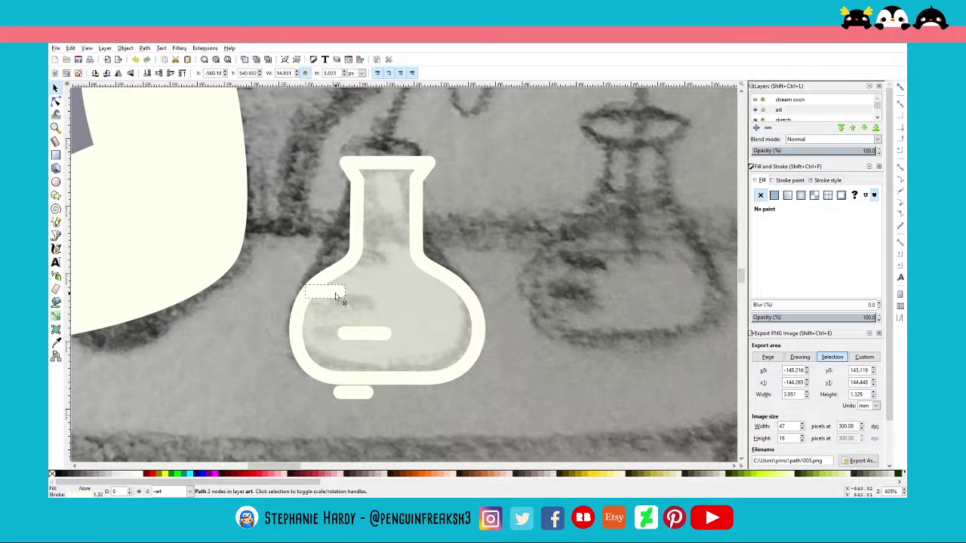
{"action": "left_click", "coordinate": [370, 337]}
{"action": "left_click_drag", "start_coordinate": [371, 337], "coordinate": [342, 326]}
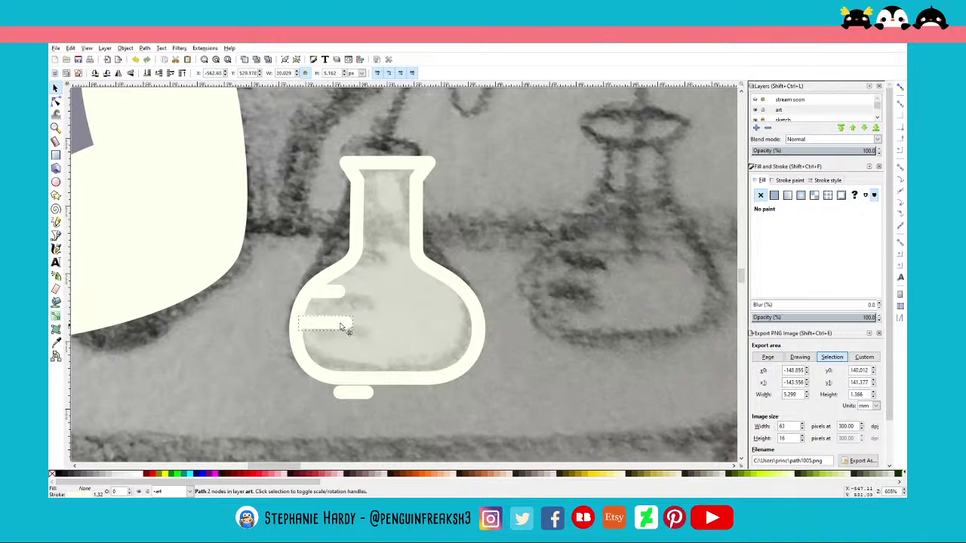
{"action": "left_click", "coordinate": [361, 394]}
{"action": "mouse_move", "coordinate": [361, 394]}
{"action": "left_mouse_down"}
{"action": "mouse_move", "coordinate": [329, 353]}
{"action": "mouse_move", "coordinate": [328, 303]}
{"action": "left_mouse_up"}
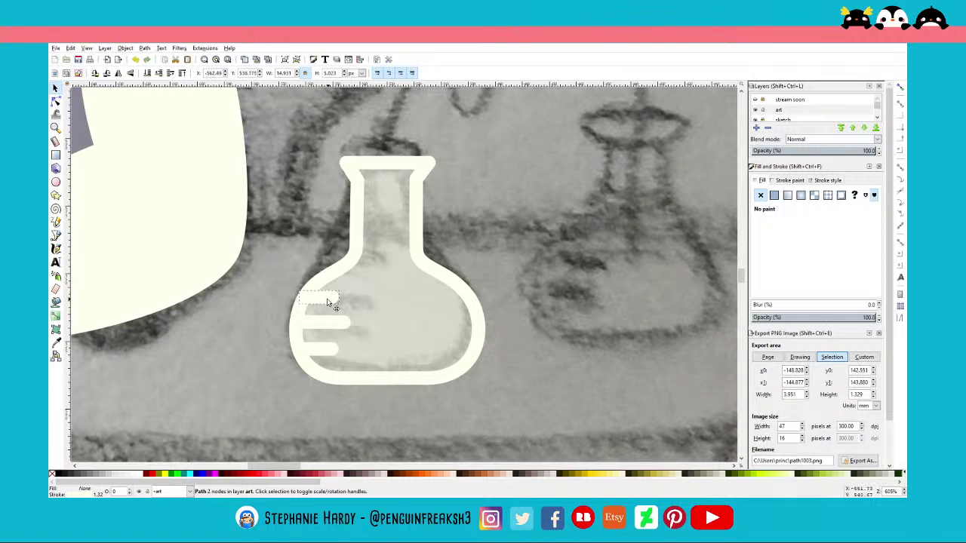
{"action": "left_click", "coordinate": [256, 345]}
{"action": "scroll", "coordinate": [351, 350], "scroll_direction": "down", "scroll_amount": 4}
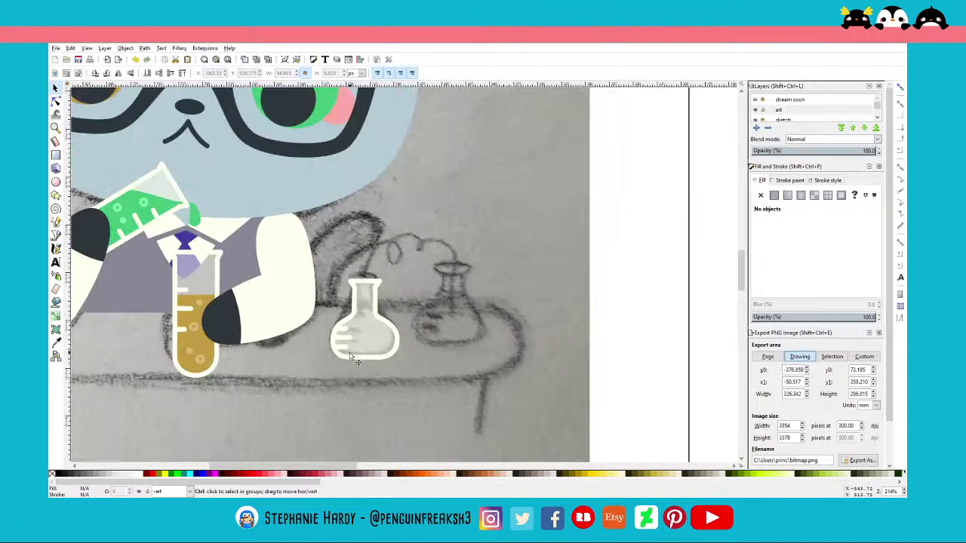
{"action": "scroll", "coordinate": [384, 364], "scroll_direction": "up", "scroll_amount": 2}
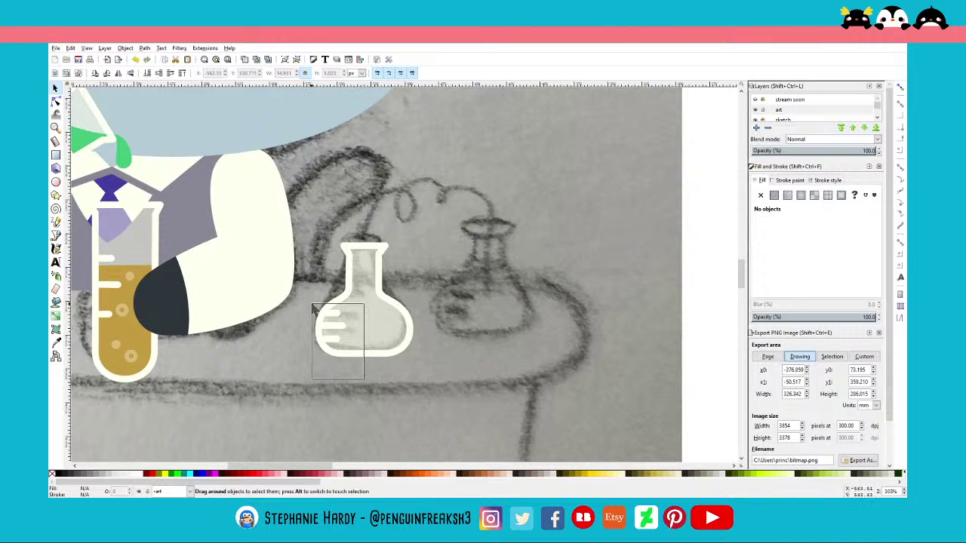
Shift the three dashes slightly right together and nudge the middle one left
{"action": "left_click_drag", "start_coordinate": [318, 303], "coordinate": [363, 348]}
{"action": "mouse_move", "coordinate": [352, 317]}
{"action": "left_mouse_down"}
{"action": "mouse_move", "coordinate": [366, 318]}
{"action": "mouse_move", "coordinate": [357, 316]}
{"action": "left_mouse_up"}
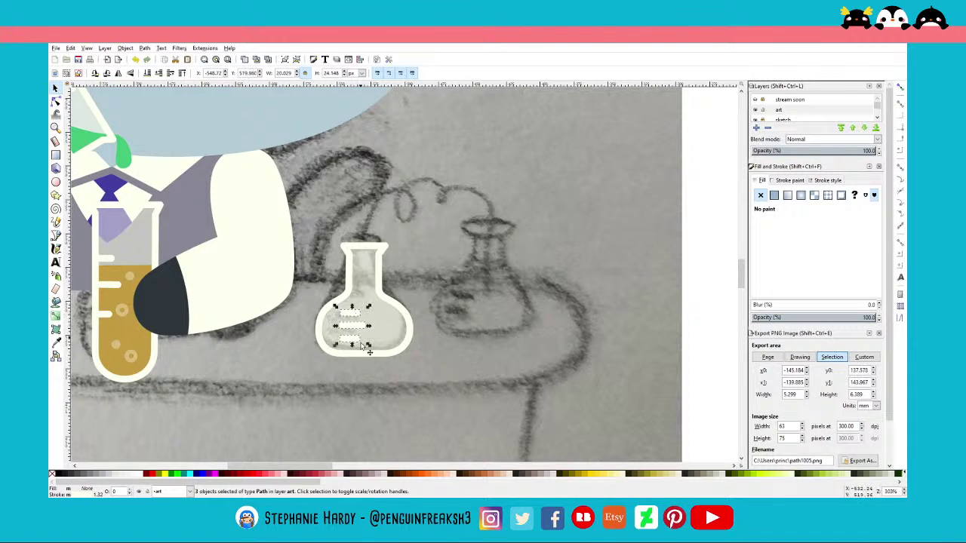
{"action": "left_click", "coordinate": [359, 323]}
{"action": "scroll", "coordinate": [370, 332], "scroll_direction": "up", "scroll_amount": 4}
{"action": "left_click_drag", "start_coordinate": [375, 332], "coordinate": [364, 329]}
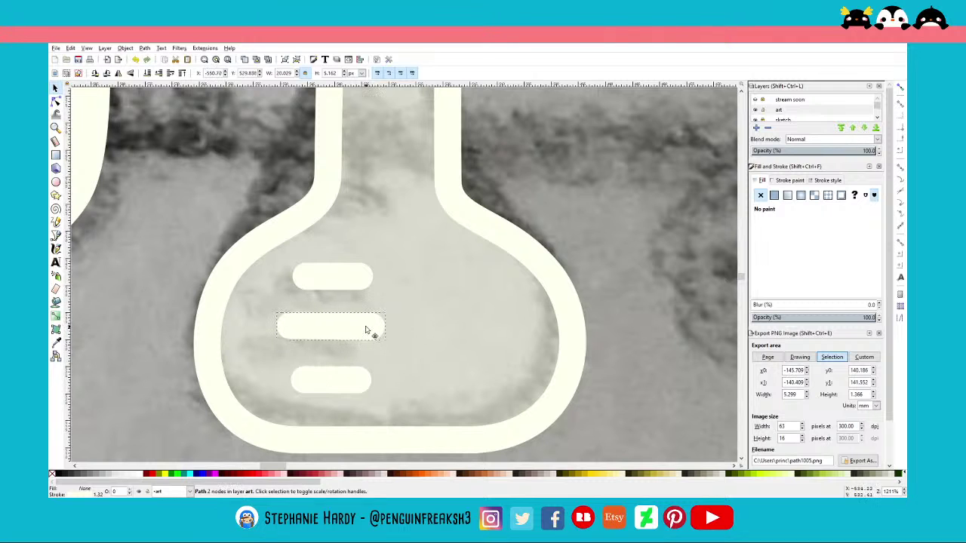
{"action": "key", "text": "Escape"}
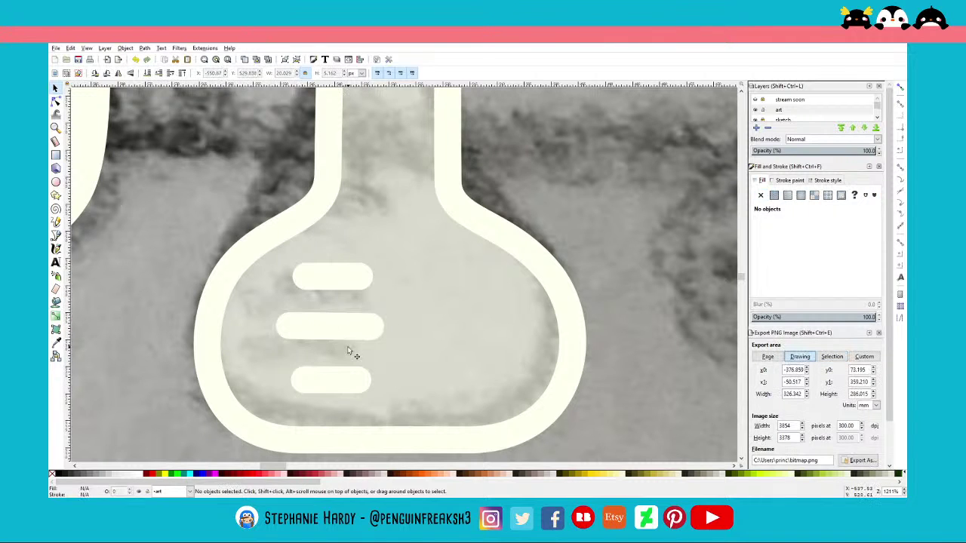
{"action": "scroll", "coordinate": [343, 358], "scroll_direction": "down", "scroll_amount": 5}
{"action": "scroll", "coordinate": [337, 366], "scroll_direction": "up", "scroll_amount": 5}
Line up the middle and bottom dashes so the three marks stack neatly
{"action": "left_click", "coordinate": [324, 330]}
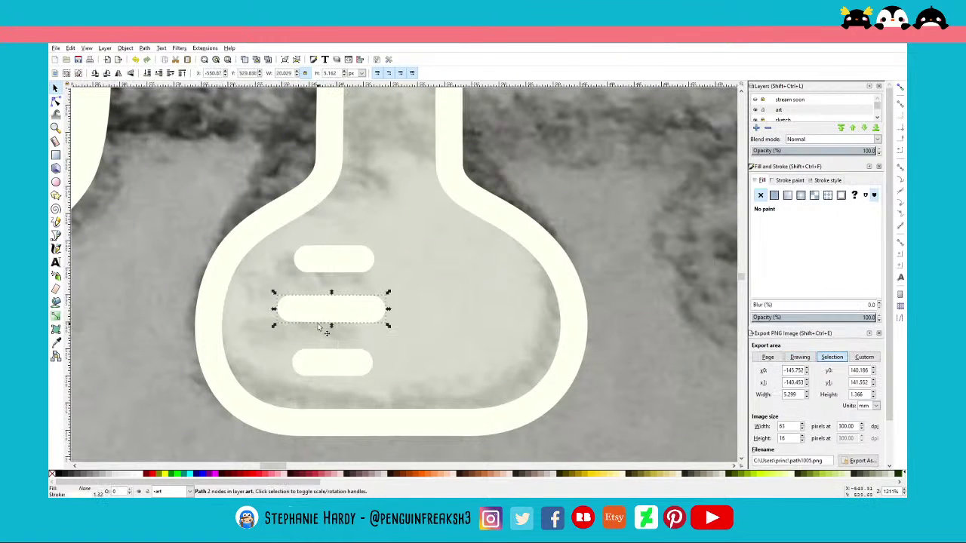
{"action": "left_click_drag", "start_coordinate": [323, 330], "coordinate": [338, 316]}
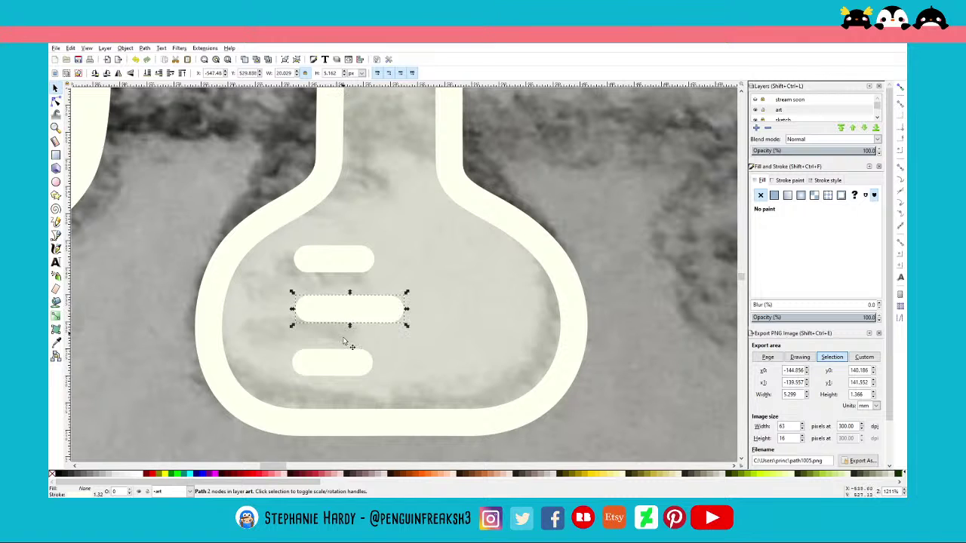
{"action": "left_click", "coordinate": [323, 371]}
{"action": "left_click_drag", "start_coordinate": [324, 370], "coordinate": [335, 370]}
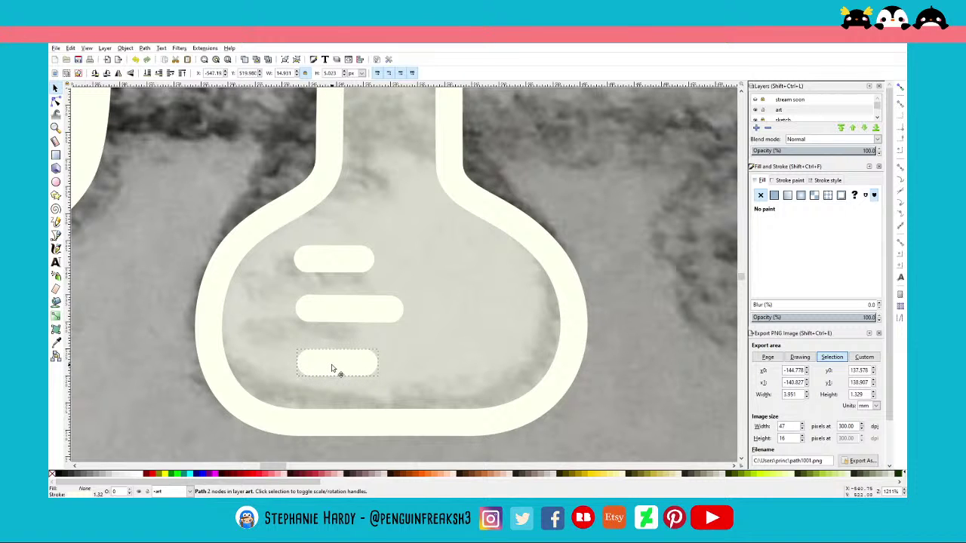
{"action": "left_click", "coordinate": [352, 321]}
{"action": "left_click_drag", "start_coordinate": [351, 320], "coordinate": [366, 313]}
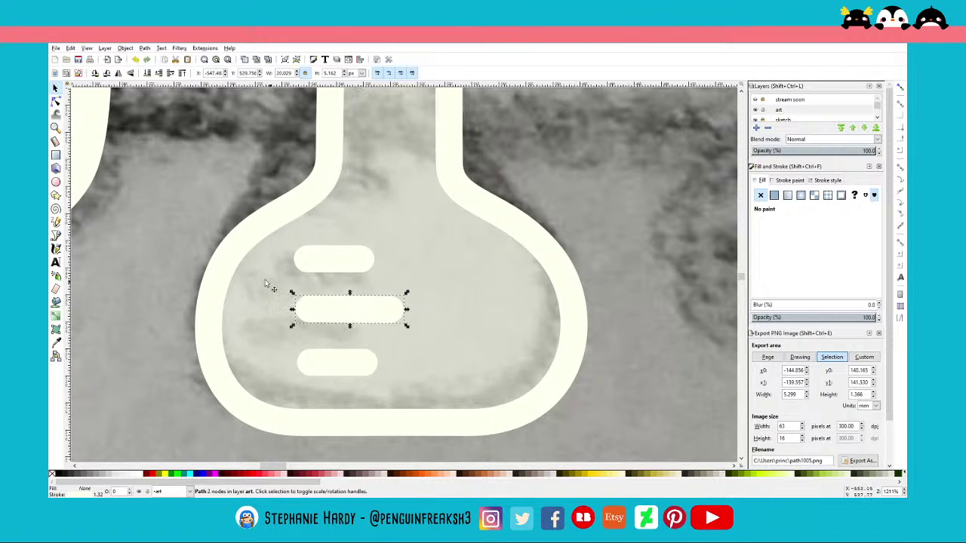
{"action": "key", "text": "Escape"}
{"action": "scroll", "coordinate": [286, 353], "scroll_direction": "down", "scroll_amount": 2}
{"action": "scroll", "coordinate": [286, 354], "scroll_direction": "down", "scroll_amount": 2}
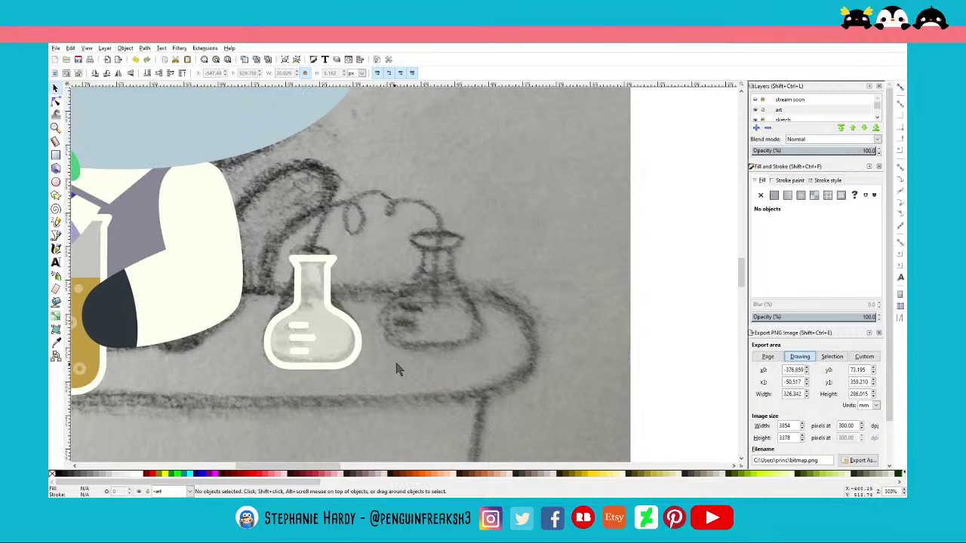
{"action": "scroll", "coordinate": [402, 369], "scroll_direction": "down", "scroll_amount": 2}
{"action": "scroll", "coordinate": [405, 369], "scroll_direction": "up", "scroll_amount": 1}
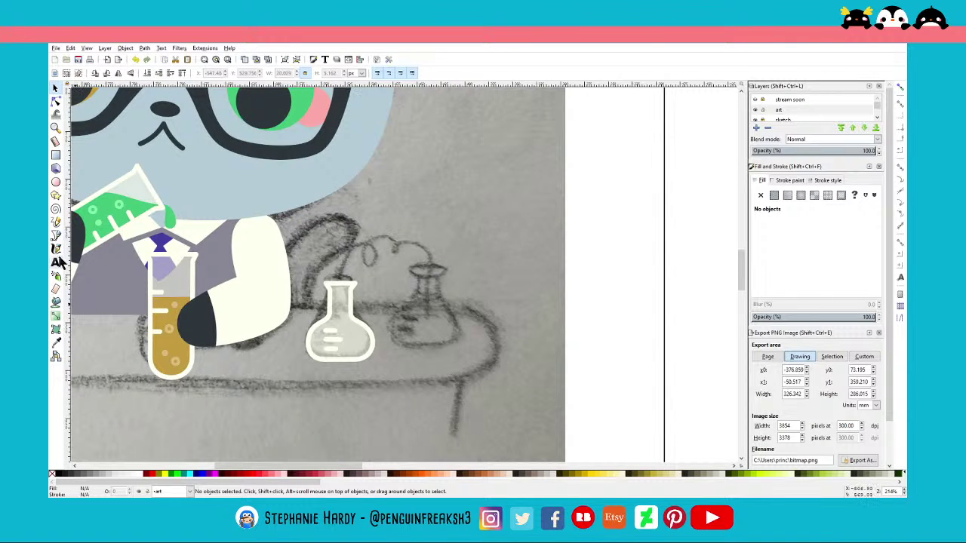
Draw a four-sided trapezoid covering the lower flask's body
{"action": "left_click", "coordinate": [56, 236]}
{"action": "scroll", "coordinate": [366, 326], "scroll_direction": "up", "scroll_amount": 1}
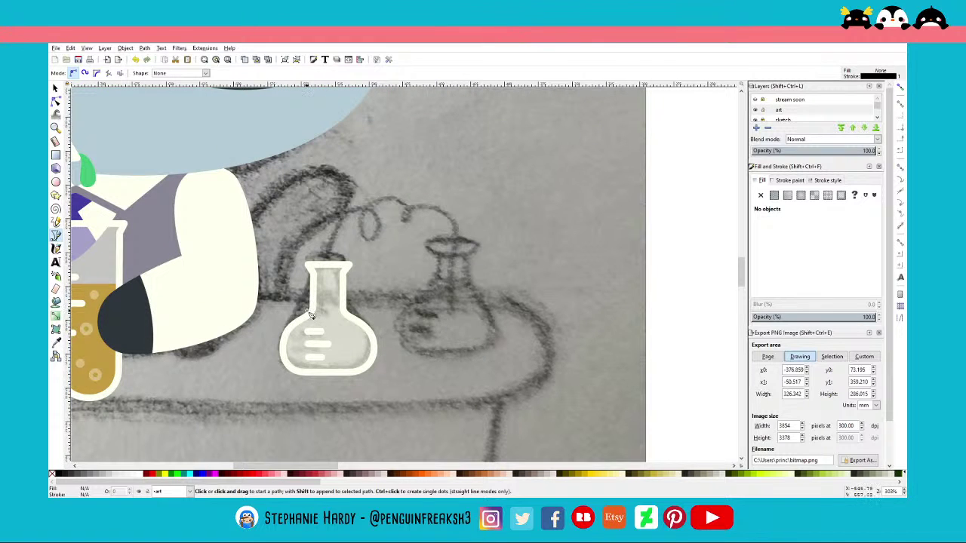
{"action": "left_click", "coordinate": [299, 289]}
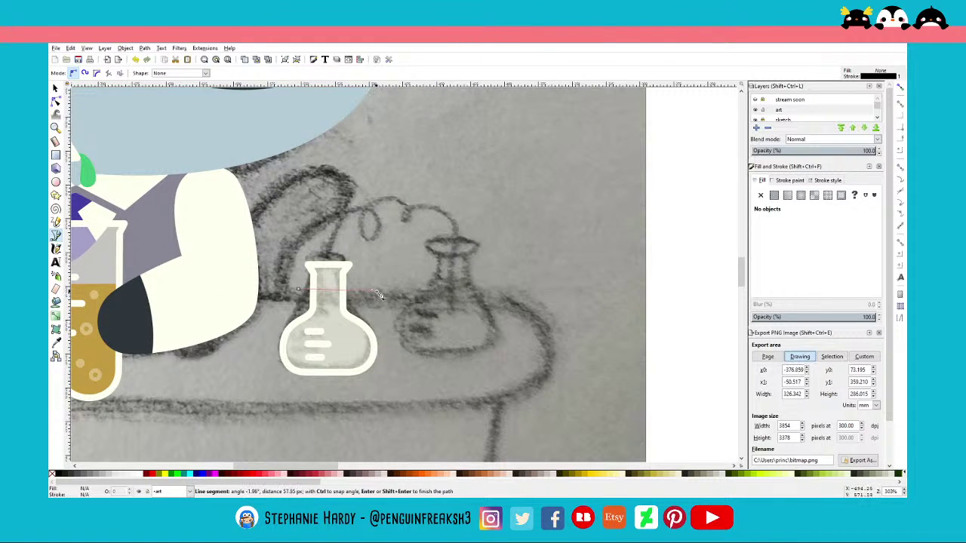
{"action": "left_click", "coordinate": [390, 293]}
{"action": "left_click", "coordinate": [392, 398]}
{"action": "left_click", "coordinate": [260, 388]}
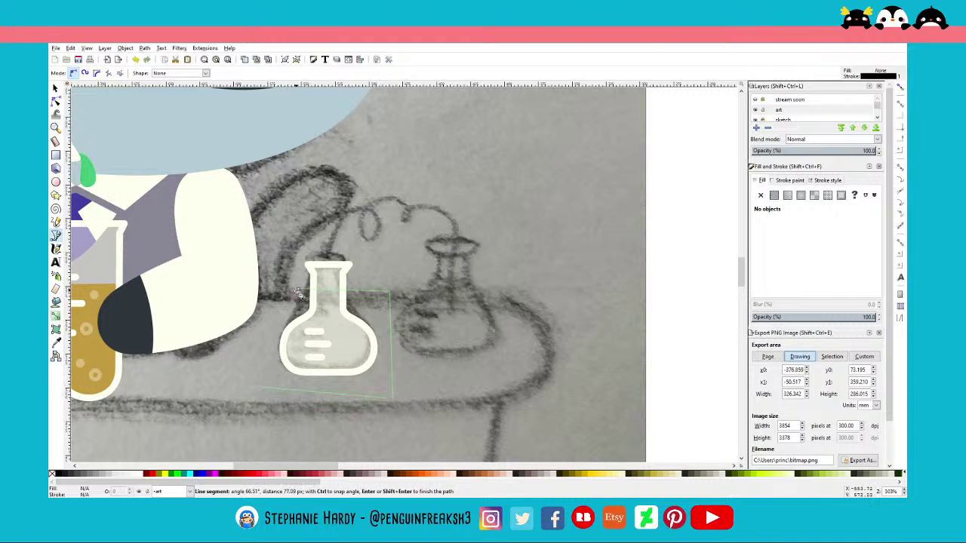
{"action": "left_click", "coordinate": [299, 291]}
{"action": "scroll", "coordinate": [495, 331], "scroll_direction": "down", "scroll_amount": 1}
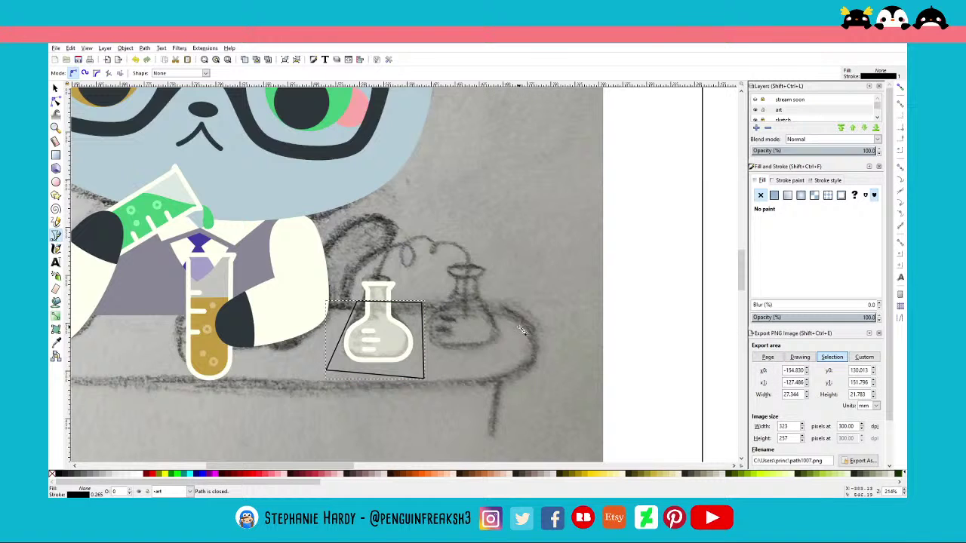
Give the trapezoid a flat fill sampled from the ear's pink
{"action": "left_click", "coordinate": [773, 195]}
{"action": "key", "text": "minus"}
{"action": "key", "text": "minus"}
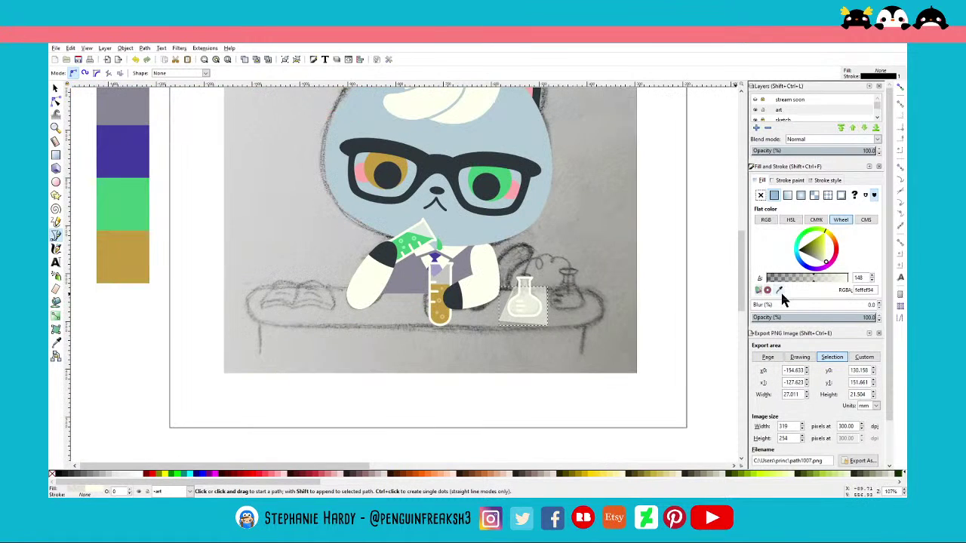
{"action": "left_click", "coordinate": [780, 291]}
{"action": "scroll", "coordinate": [602, 316], "scroll_direction": "up", "scroll_amount": 2}
{"action": "scroll", "coordinate": [602, 316], "scroll_direction": "up", "scroll_amount": 1}
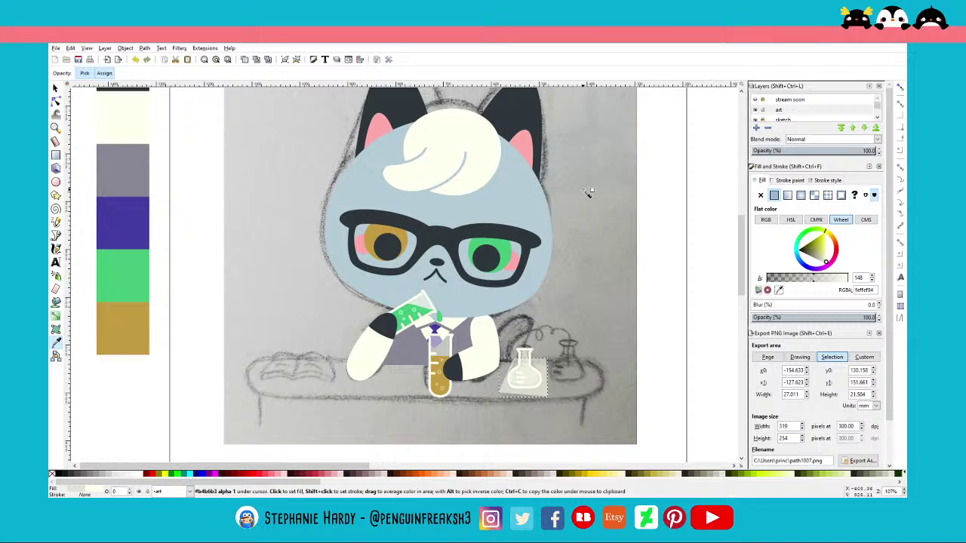
{"action": "left_click", "coordinate": [522, 143]}
{"action": "scroll", "coordinate": [597, 404], "scroll_direction": "up", "scroll_amount": 2}
{"action": "scroll", "coordinate": [596, 404], "scroll_direction": "up", "scroll_amount": 2}
{"action": "key", "text": "b"}
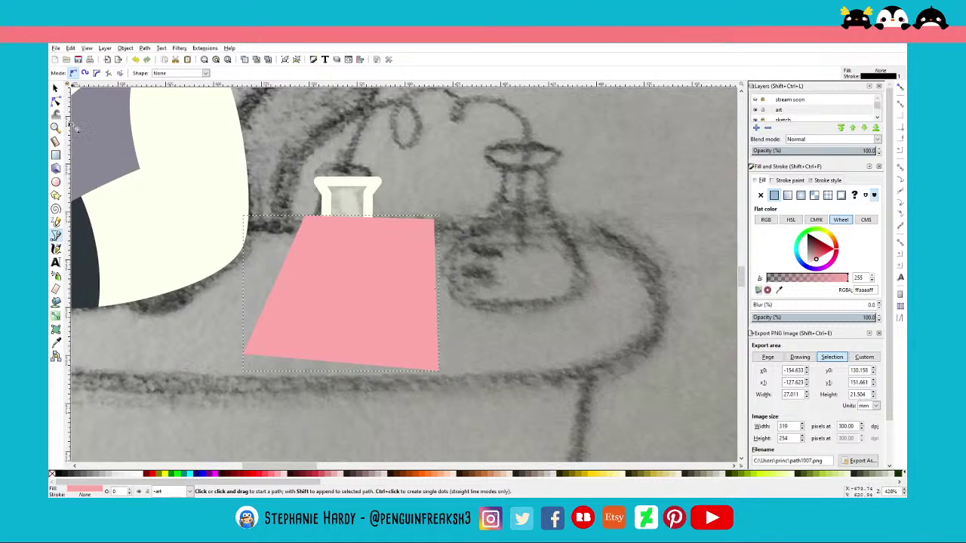
Intersect the pink trapezoid with the flask body and lower it beneath the white level lines
{"action": "left_click", "coordinate": [55, 89]}
{"action": "left_click", "coordinate": [345, 198]}
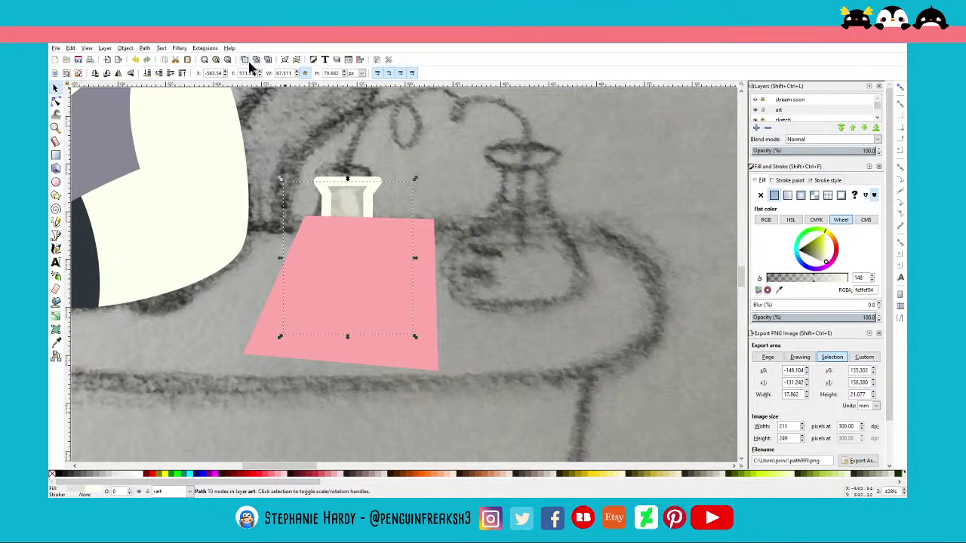
{"action": "key", "text": "Home"}
{"action": "left_click", "coordinate": [412, 356], "text": "shift"}
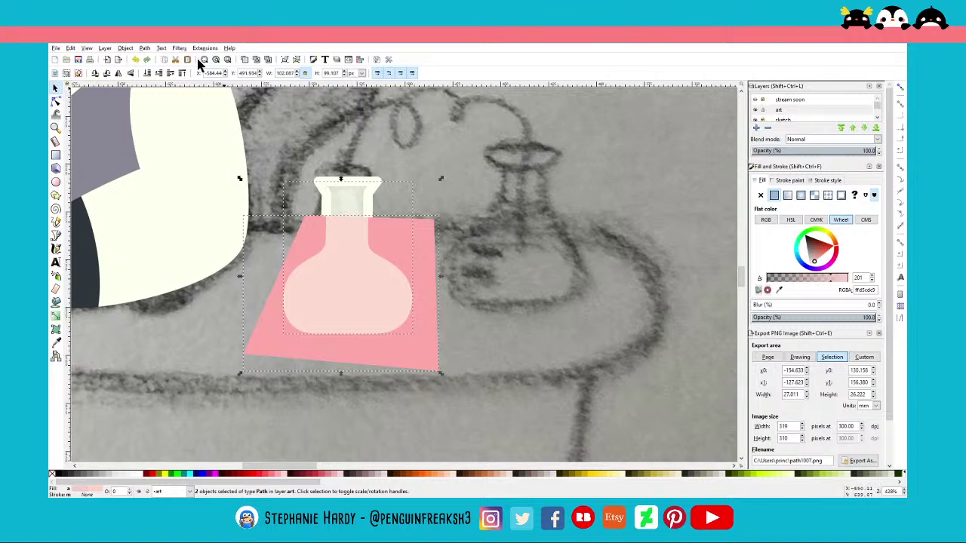
{"action": "left_click", "coordinate": [150, 51]}
{"action": "left_click", "coordinate": [155, 115]}
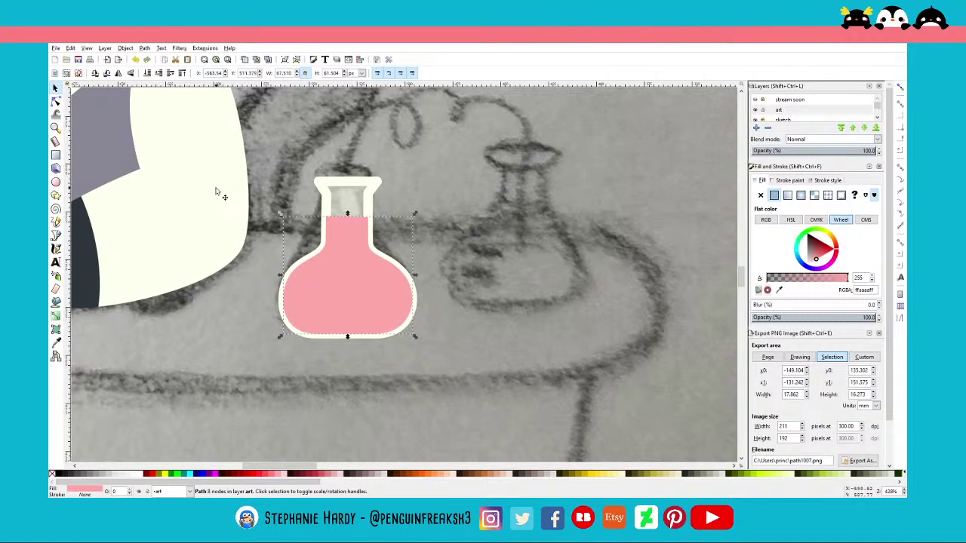
{"action": "left_click", "coordinate": [148, 73]}
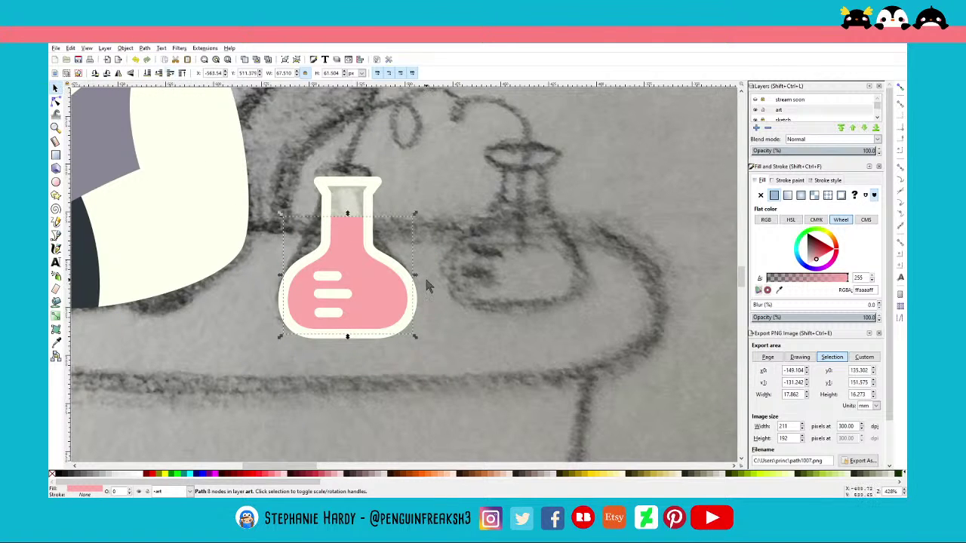
{"action": "key", "text": "Escape"}
Nudge the pink liquid's top-left node down to level its surface
{"action": "key", "text": "n"}
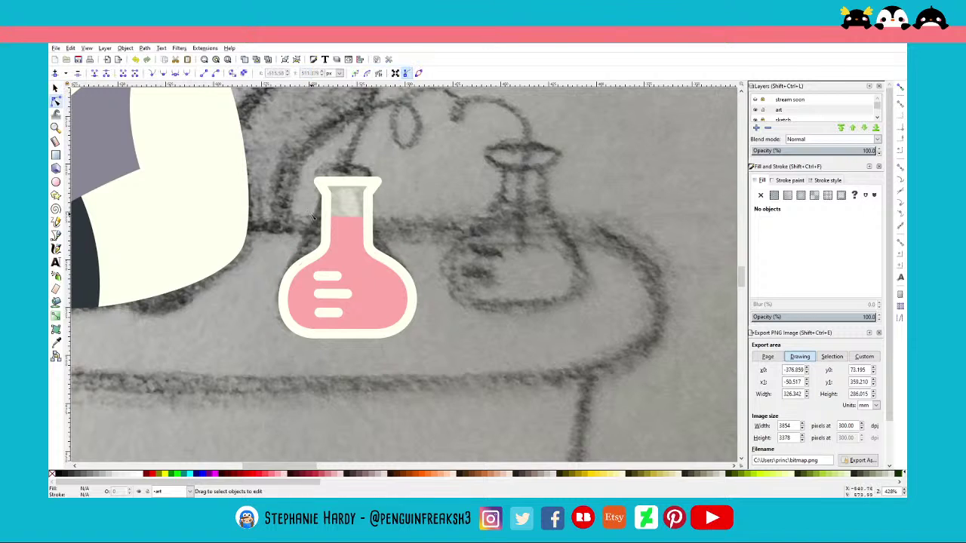
{"action": "scroll", "coordinate": [352, 230], "scroll_direction": "up", "scroll_amount": 3}
{"action": "left_click", "coordinate": [339, 218]}
{"action": "scroll", "coordinate": [332, 213], "scroll_direction": "up", "scroll_amount": 2}
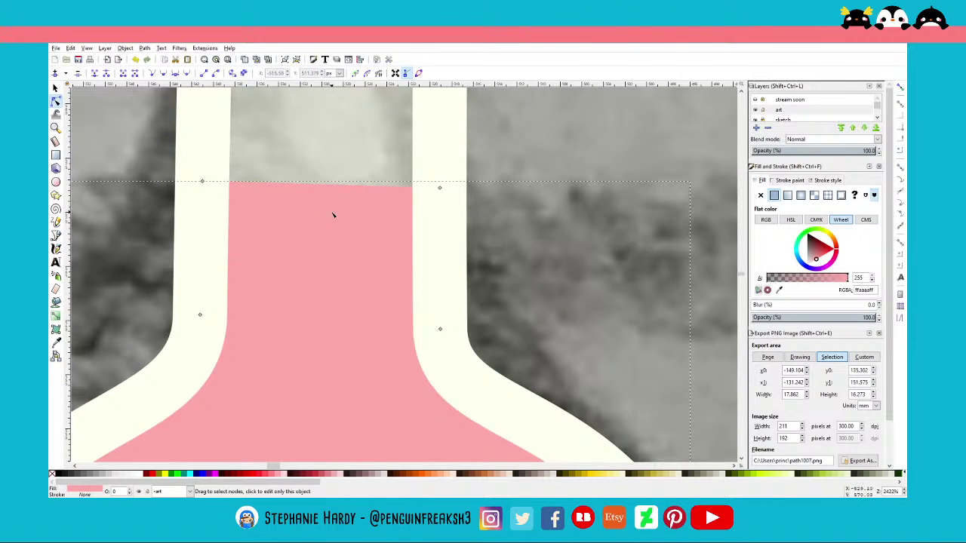
{"action": "left_click", "coordinate": [202, 182]}
{"action": "left_click_drag", "start_coordinate": [202, 182], "coordinate": [202, 187]}
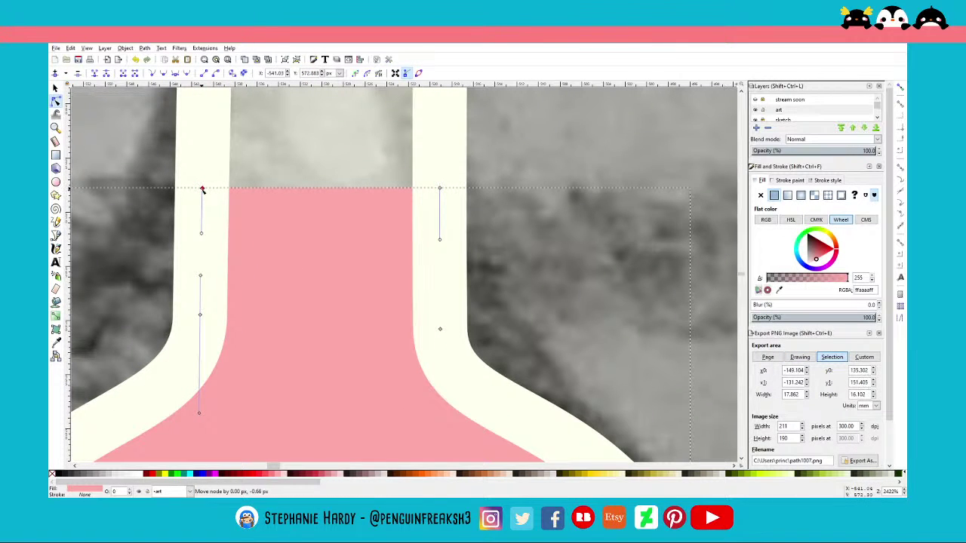
{"action": "key", "text": "s"}
{"action": "key", "text": "Escape"}
{"action": "scroll", "coordinate": [359, 341], "scroll_direction": "down", "scroll_amount": 5}
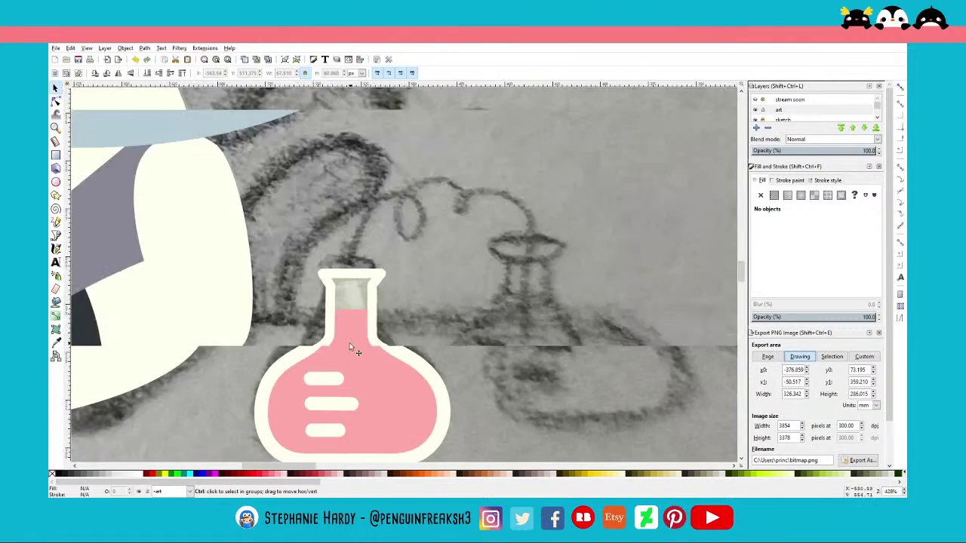
{"action": "scroll", "coordinate": [350, 348], "scroll_direction": "down", "scroll_amount": 3}
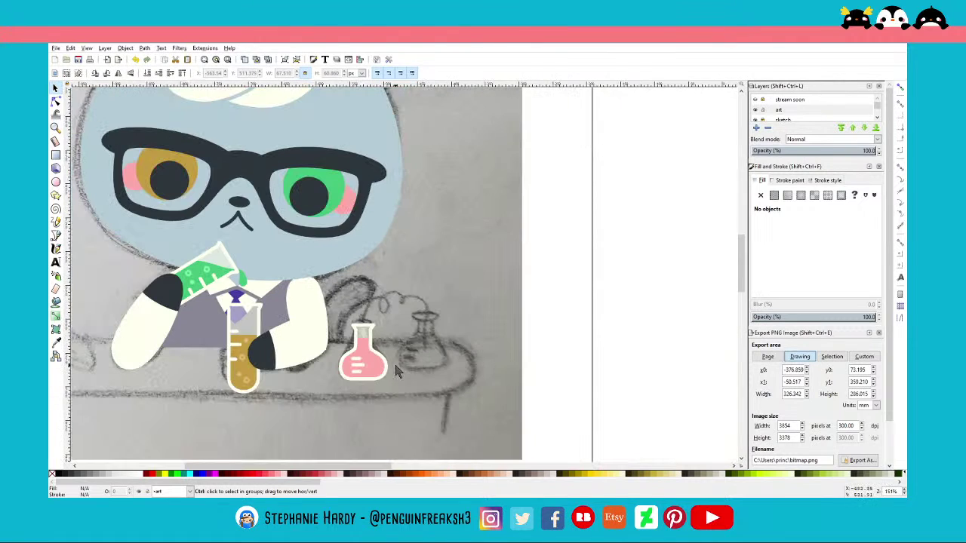
Move the test tube's two bubbles into the pink flask and make one a near-white pink
{"action": "left_click", "coordinate": [250, 364]}
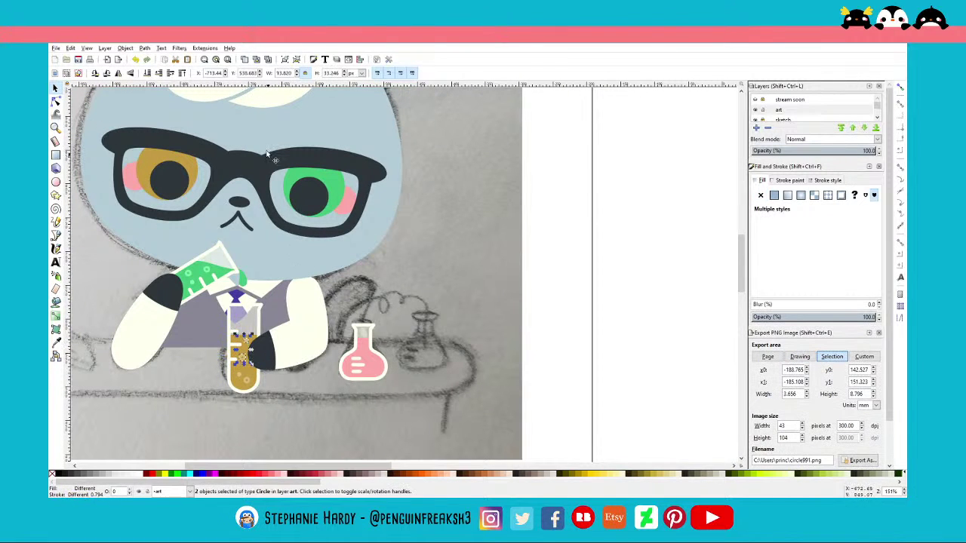
{"action": "left_click_drag", "start_coordinate": [245, 364], "coordinate": [388, 386]}
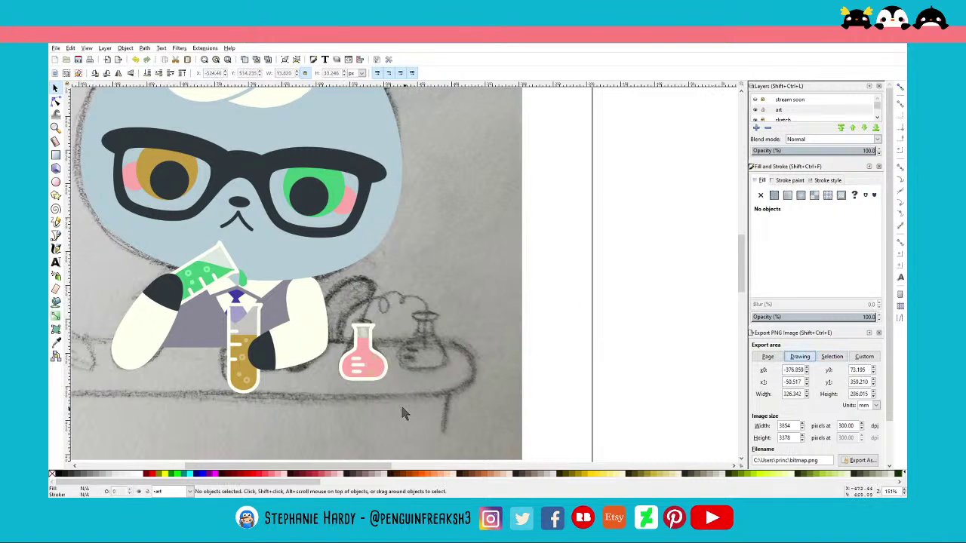
{"action": "scroll", "coordinate": [373, 384], "scroll_direction": "up", "scroll_amount": 3}
{"action": "scroll", "coordinate": [371, 317], "scroll_direction": "up", "scroll_amount": 1}
{"action": "left_click", "coordinate": [366, 293]}
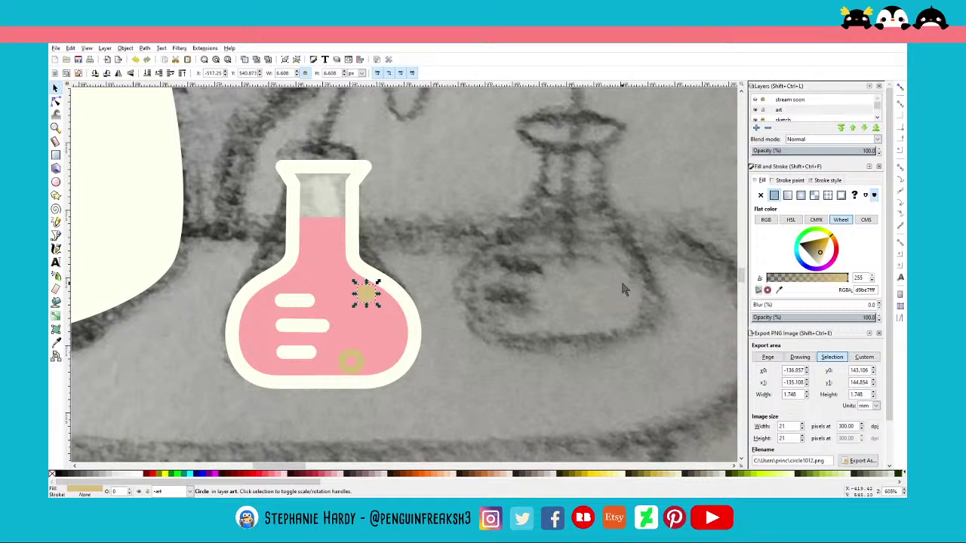
{"action": "left_click", "coordinate": [778, 290]}
{"action": "left_click", "coordinate": [338, 295]}
{"action": "left_click_drag", "start_coordinate": [816, 260], "coordinate": [808, 262]}
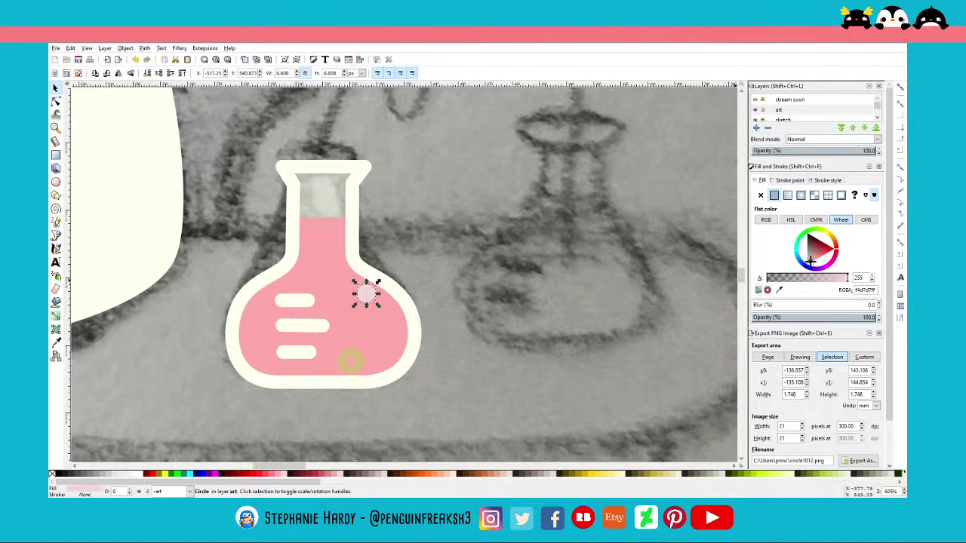
Give the tan ringed bubble a pale pink outline picked from the canvas
{"action": "left_click", "coordinate": [359, 364]}
{"action": "left_click", "coordinate": [787, 181]}
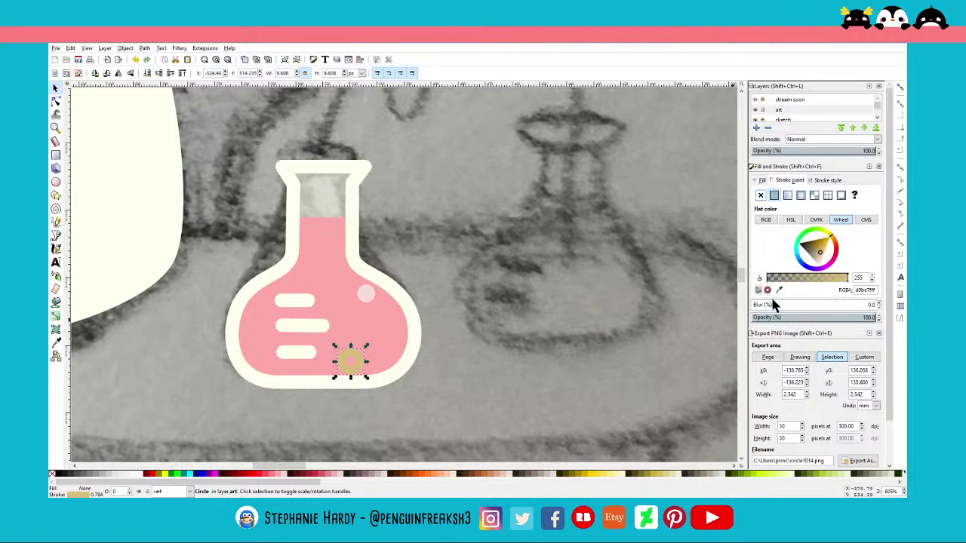
{"action": "key", "text": "d"}
{"action": "left_click", "coordinate": [366, 293], "text": "shift"}
Reposition the small and highlight bubbles and add a duplicate highlight bubble
{"action": "left_click", "coordinate": [55, 102]}
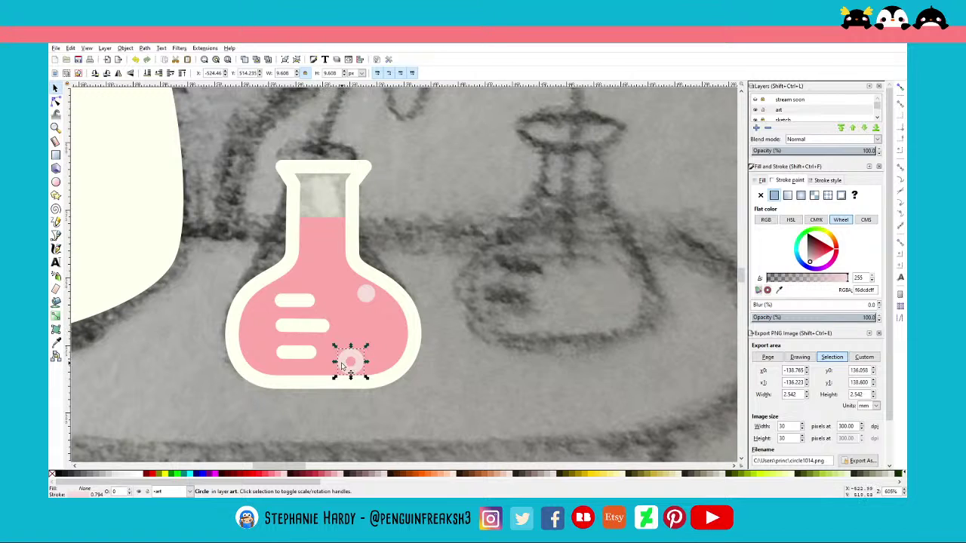
{"action": "left_click_drag", "start_coordinate": [341, 366], "coordinate": [346, 343]}
{"action": "left_click_drag", "start_coordinate": [365, 295], "coordinate": [284, 346]}
{"action": "key", "text": "ctrl+d"}
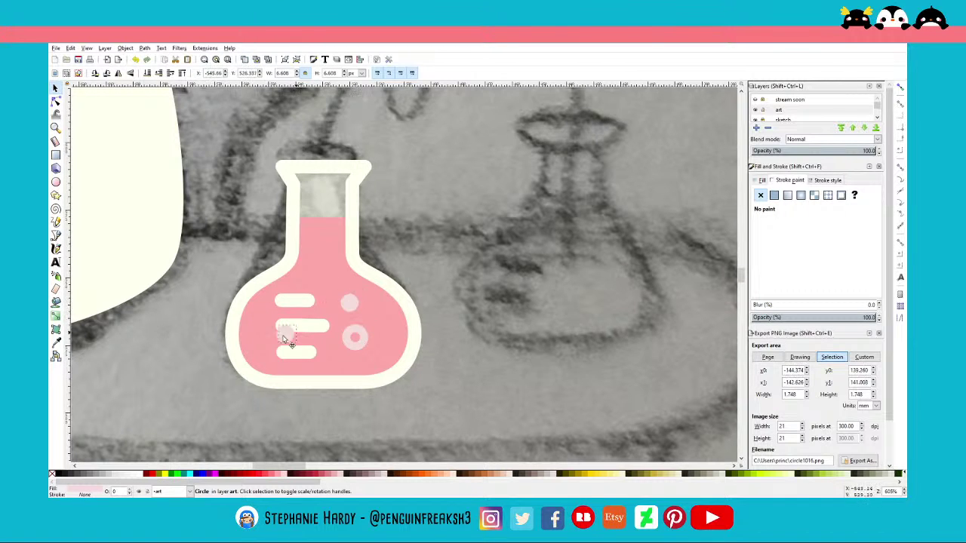
{"action": "left_click", "coordinate": [154, 74]}
{"action": "left_click", "coordinate": [171, 74]}
Arrange the bubbles and ringed bubble across the flask's pink liquid
{"action": "left_click_drag", "start_coordinate": [349, 304], "coordinate": [332, 281]}
{"action": "left_click_drag", "start_coordinate": [364, 348], "coordinate": [387, 333]}
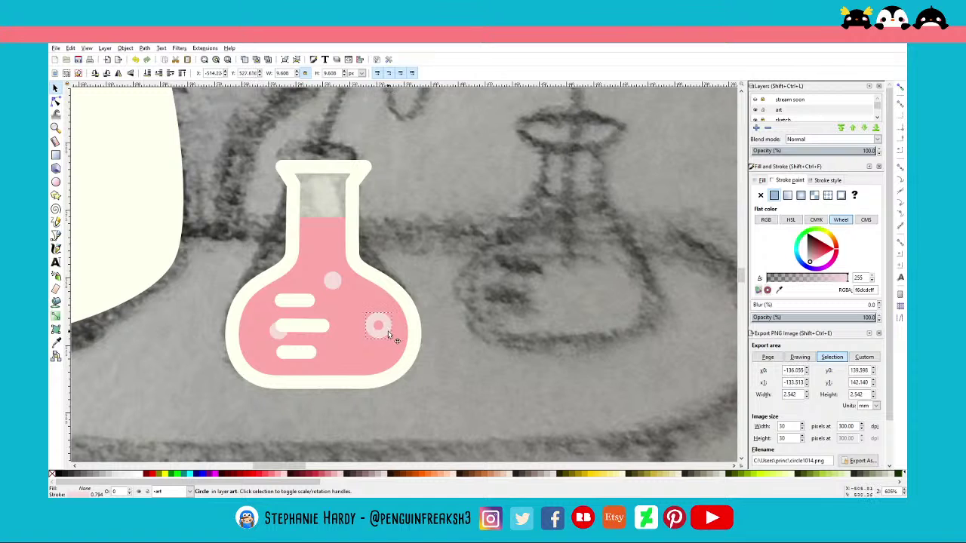
{"action": "left_click", "coordinate": [334, 281]}
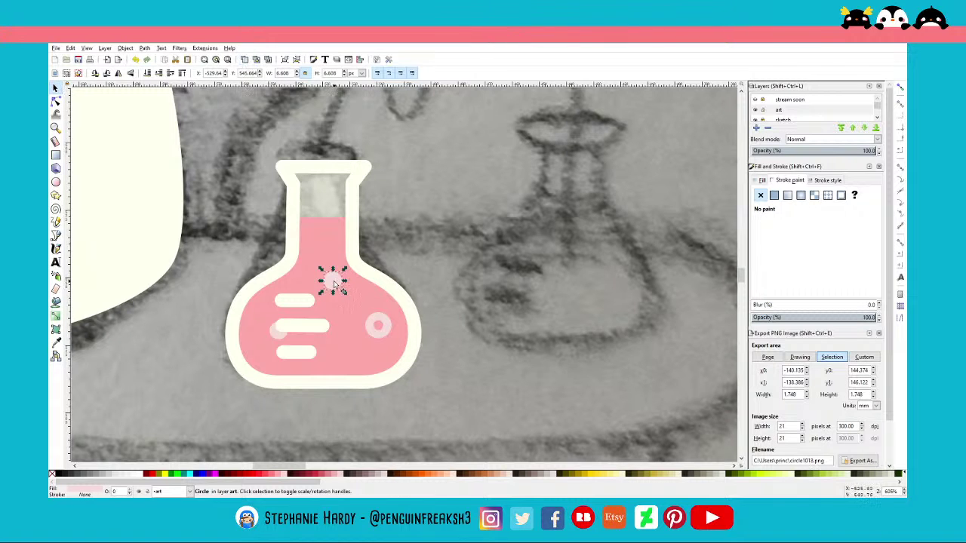
{"action": "left_click_drag", "start_coordinate": [334, 282], "coordinate": [349, 354]}
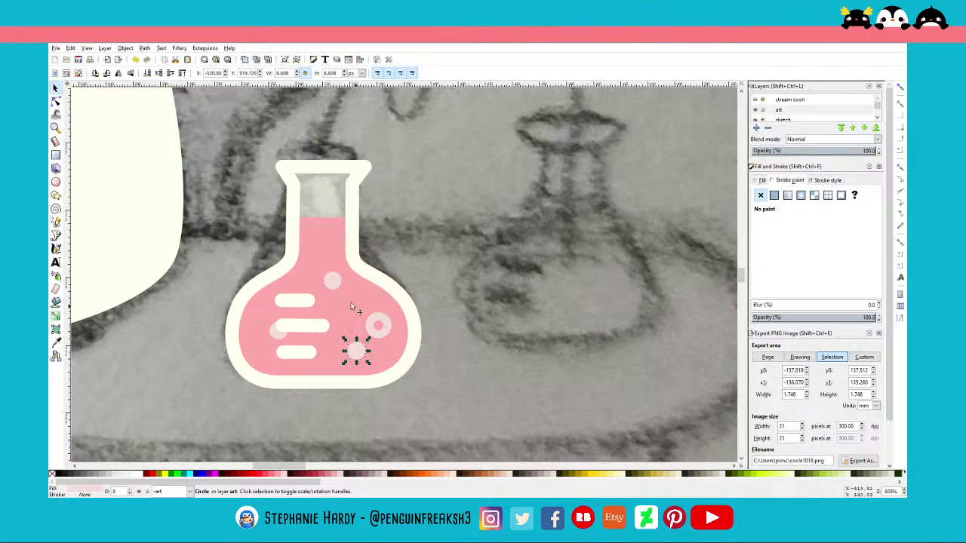
{"action": "left_click_drag", "start_coordinate": [335, 281], "coordinate": [338, 293]}
{"action": "left_click", "coordinate": [378, 325]}
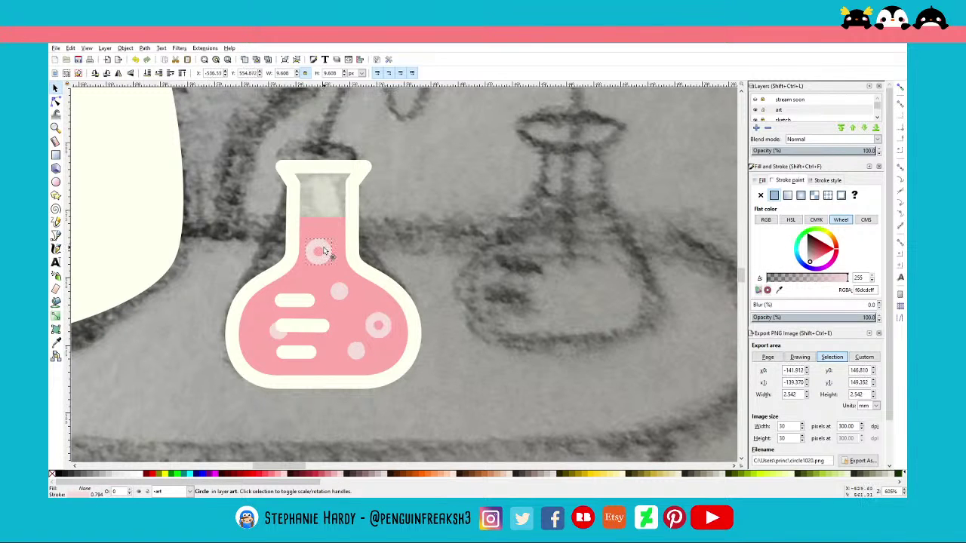
{"action": "key", "text": "Escape"}
{"action": "scroll", "coordinate": [385, 387], "scroll_direction": "down", "scroll_amount": 3, "text": "ctrl"}
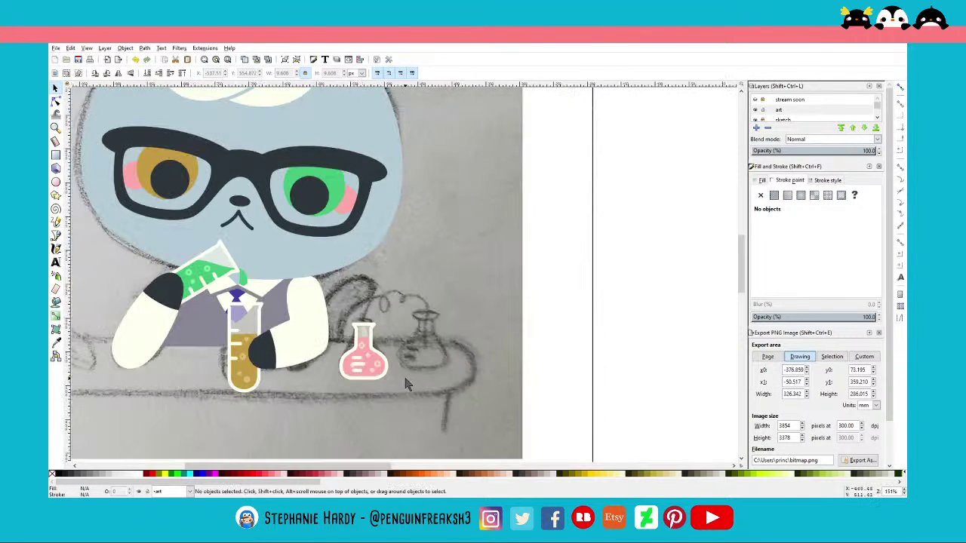
{"action": "scroll", "coordinate": [405, 375], "scroll_direction": "down", "scroll_amount": 1, "text": "ctrl"}
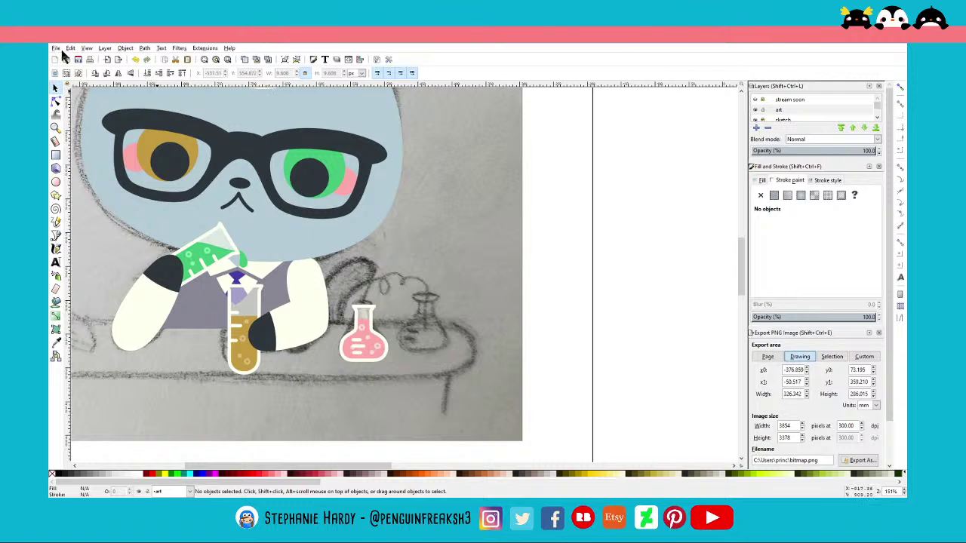
Save, then duplicate the whole pink flask and place the copy to the right
{"action": "key", "text": "ctrl+s"}
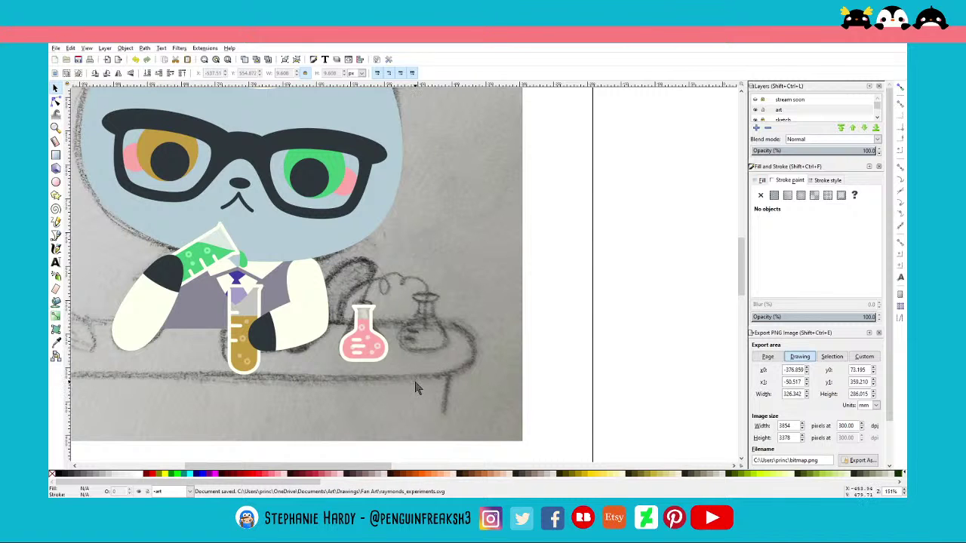
{"action": "left_click_drag", "start_coordinate": [415, 388], "coordinate": [327, 292]}
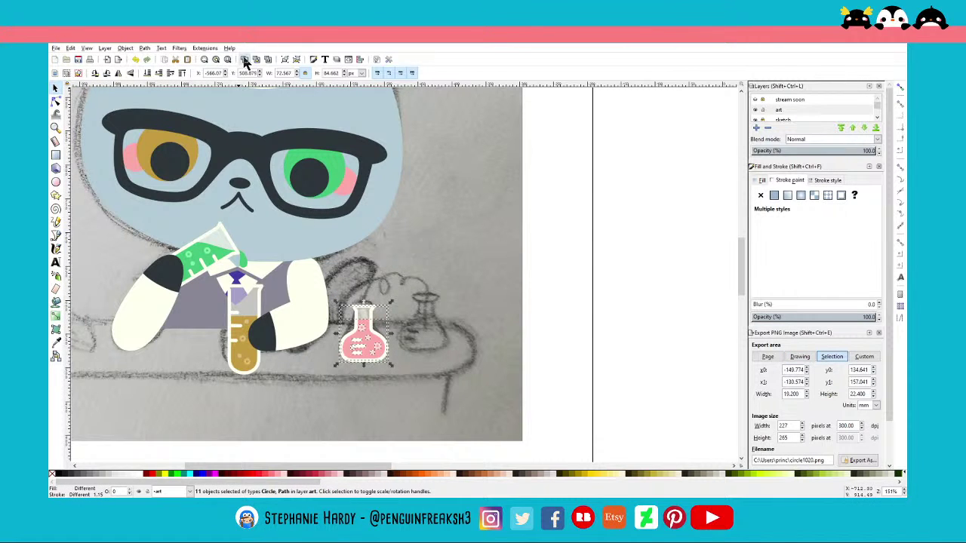
{"action": "key", "text": "ctrl+d"}
{"action": "left_click_drag", "start_coordinate": [373, 353], "coordinate": [434, 353]}
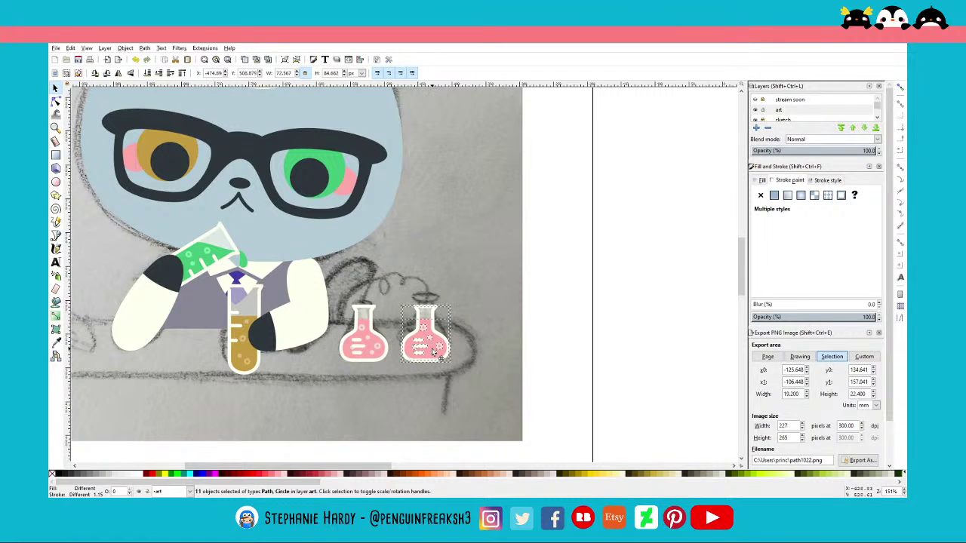
{"action": "key", "text": "Escape"}
Give the second flask's liquid a flat fill of the cap's purple
{"action": "scroll", "coordinate": [465, 351], "scroll_direction": "up", "scroll_amount": 1}
{"action": "scroll", "coordinate": [465, 351], "scroll_direction": "up", "scroll_amount": 1}
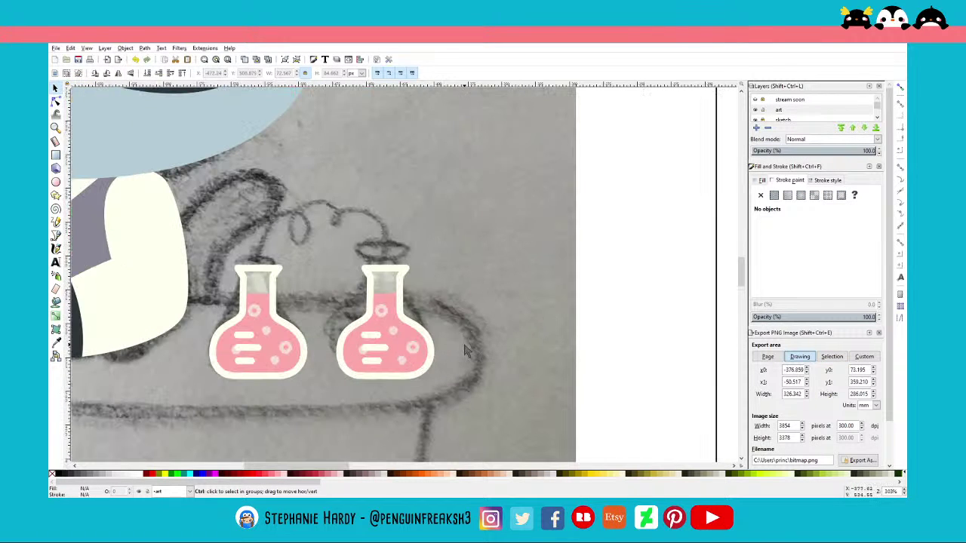
{"action": "left_click", "coordinate": [388, 354], "text": "ctrl"}
{"action": "scroll", "coordinate": [453, 393], "scroll_direction": "down", "scroll_amount": 2}
{"action": "scroll", "coordinate": [456, 397], "scroll_direction": "down", "scroll_amount": 1}
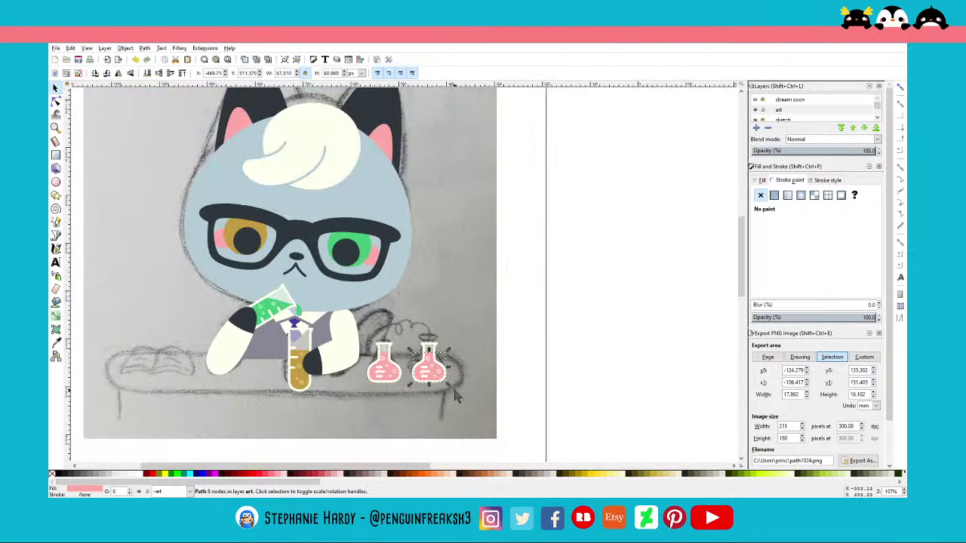
{"action": "left_click", "coordinate": [773, 195]}
{"action": "key", "text": "d"}
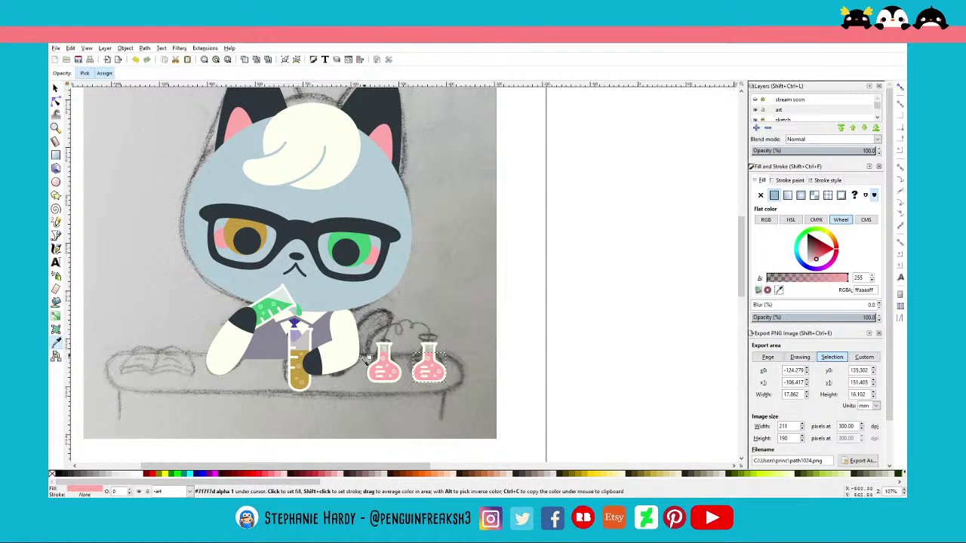
{"action": "left_click", "coordinate": [296, 325]}
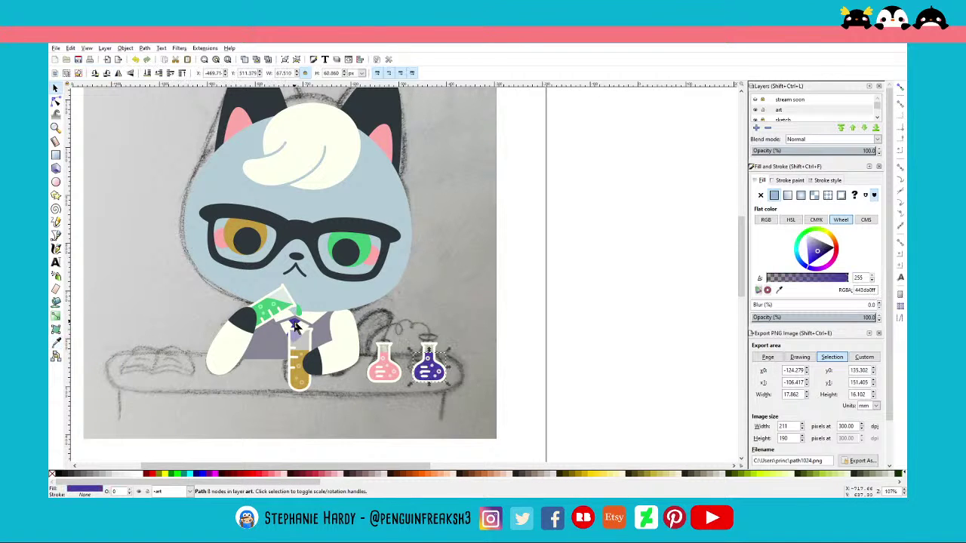
{"action": "key", "text": "Escape"}
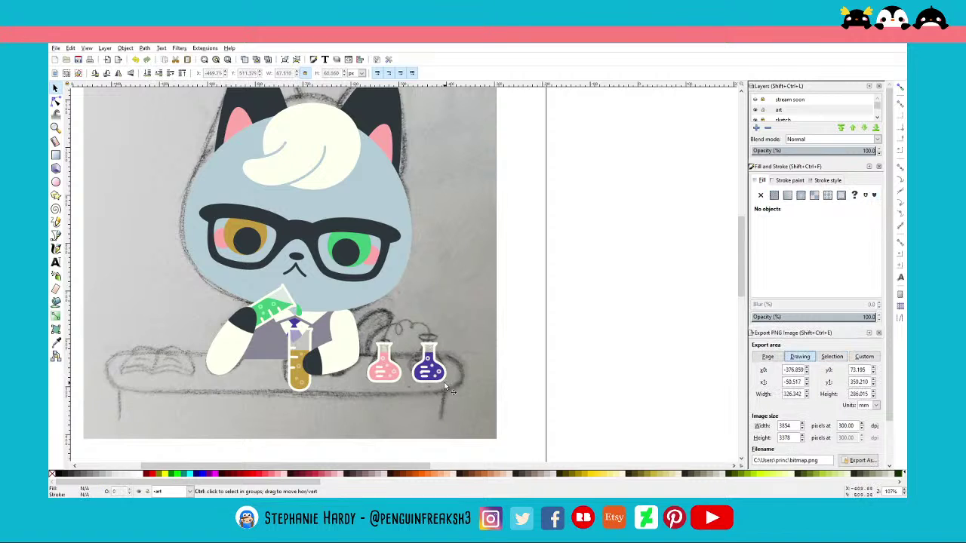
Recolour the three bubbles and two ring circles in the second flask a lighter purple
{"action": "scroll", "coordinate": [438, 378], "scroll_direction": "up", "scroll_amount": 5}
{"action": "left_click", "coordinate": [400, 357]}
{"action": "left_click", "coordinate": [378, 294], "text": "shift"}
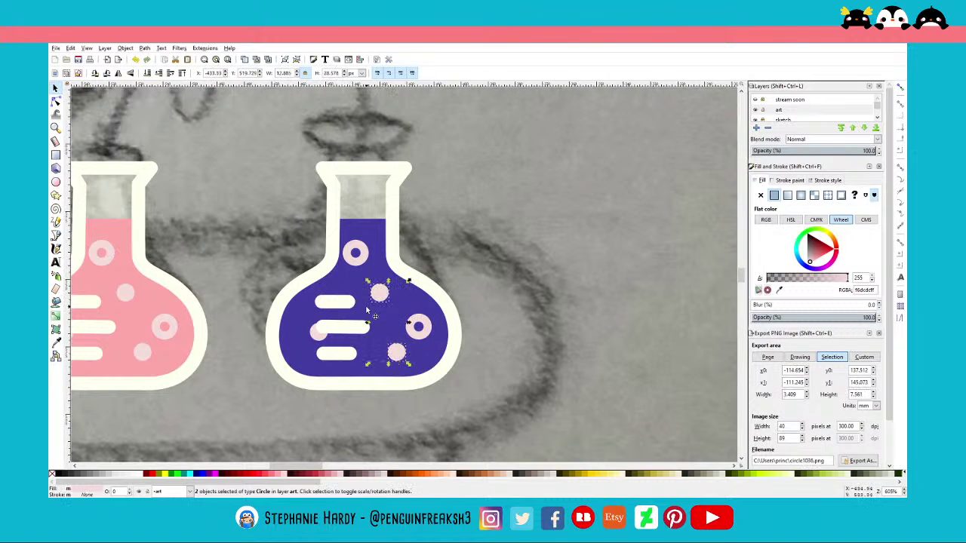
{"action": "left_click", "coordinate": [319, 334], "text": "shift"}
{"action": "left_click", "coordinate": [780, 289]}
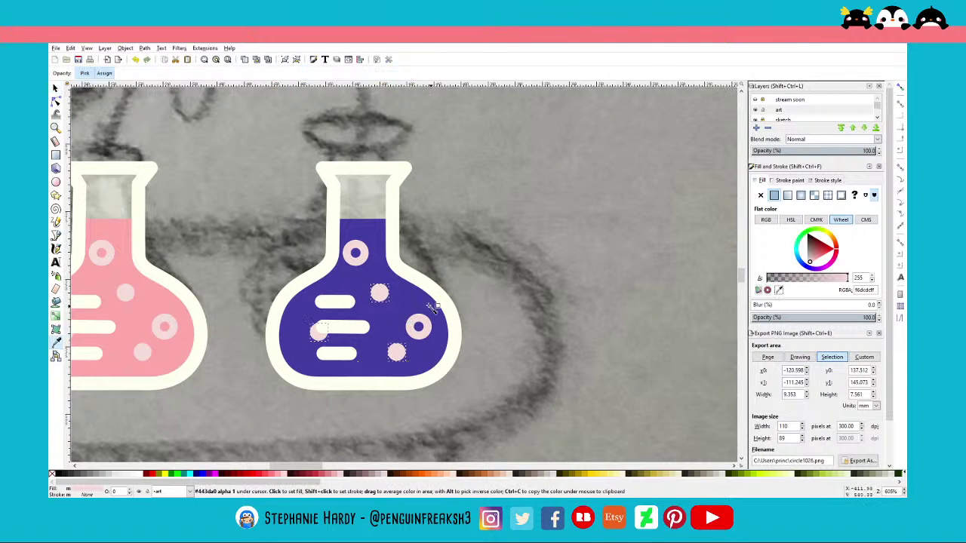
{"action": "left_click", "coordinate": [362, 249]}
{"action": "left_click_drag", "start_coordinate": [818, 256], "coordinate": [813, 246]}
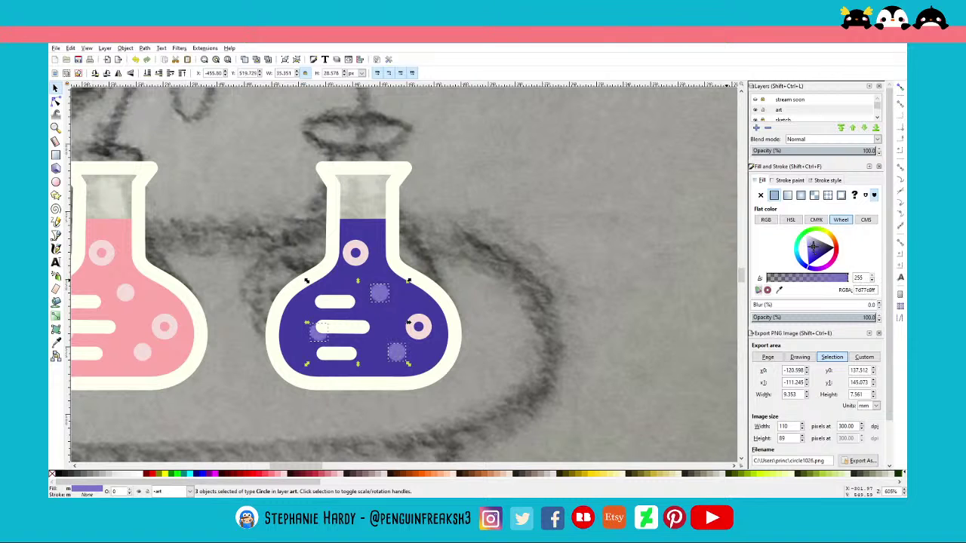
{"action": "left_click", "coordinate": [422, 328]}
{"action": "left_click", "coordinate": [354, 253], "text": "shift"}
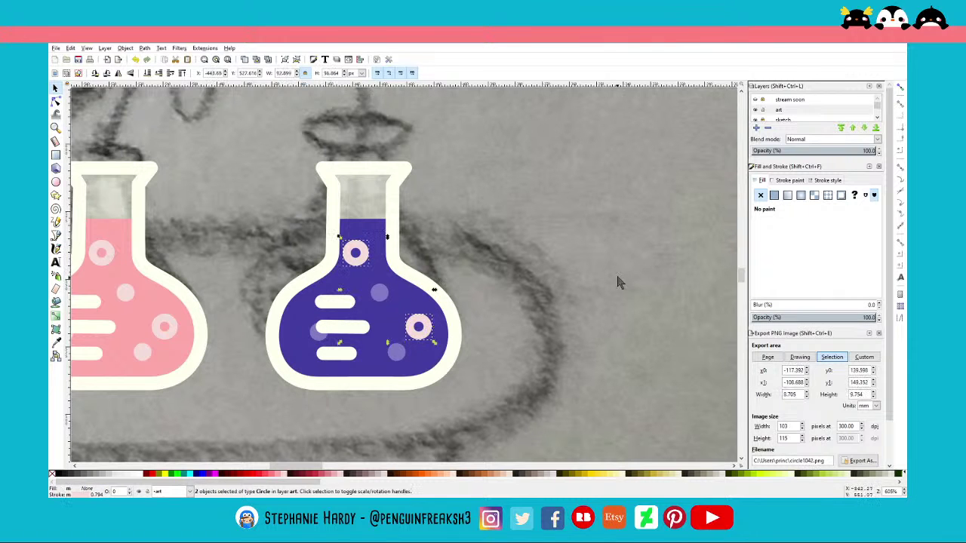
{"action": "left_click", "coordinate": [774, 195]}
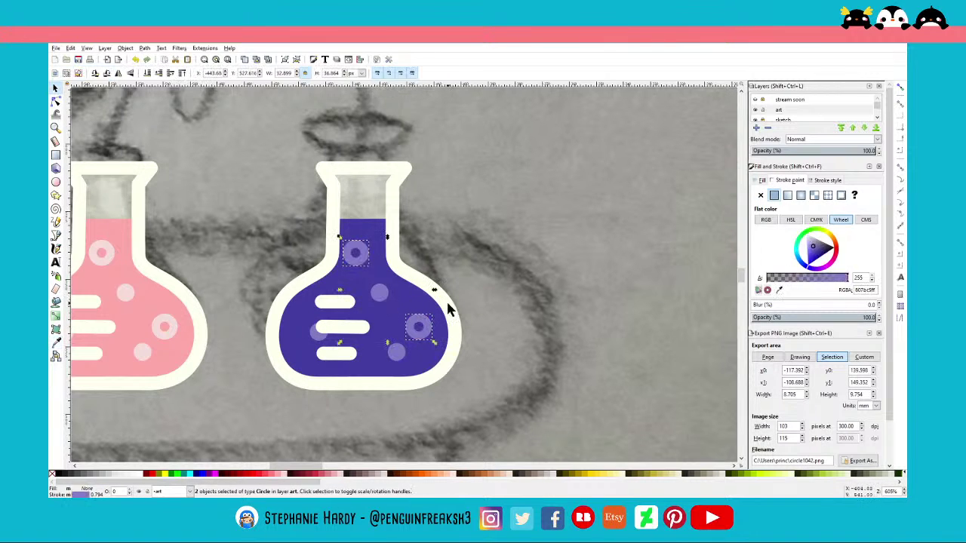
Save the drawing as raymonds_experiments.svg and zoom back in on the two flasks
{"action": "left_click", "coordinate": [503, 381]}
{"action": "scroll", "coordinate": [503, 381], "scroll_direction": "down", "scroll_amount": 4}
{"action": "scroll", "coordinate": [504, 387], "scroll_direction": "down", "scroll_amount": 1}
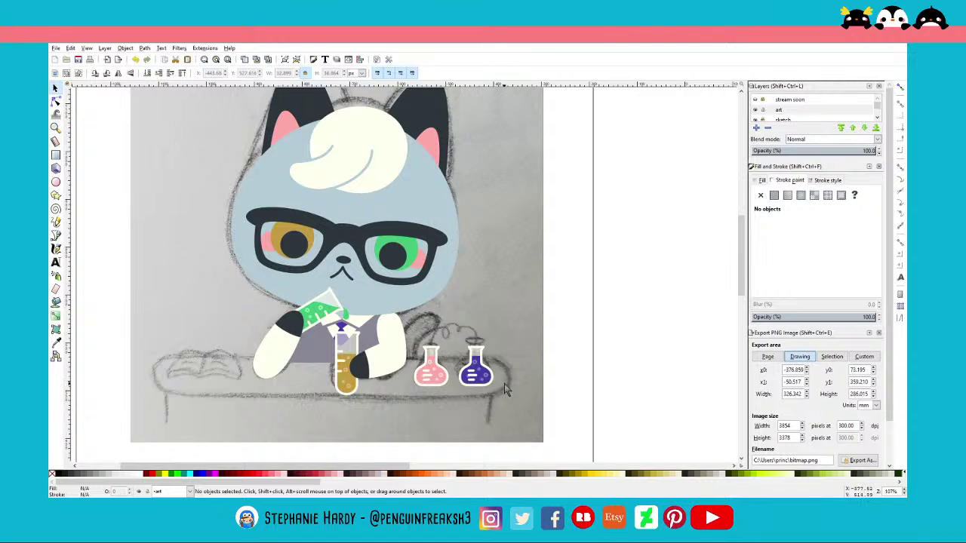
{"action": "key", "text": "ctrl+s"}
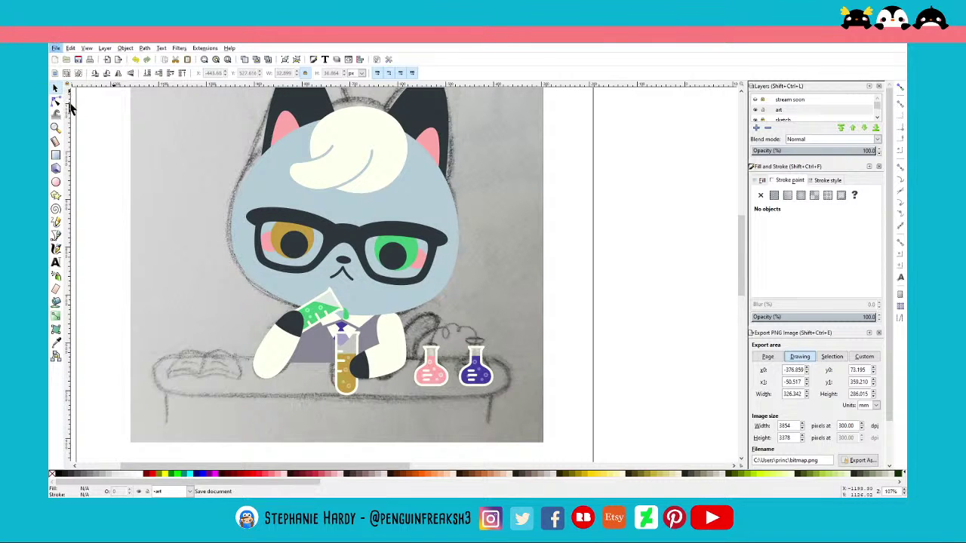
{"action": "scroll", "coordinate": [512, 372], "scroll_direction": "up", "scroll_amount": 3}
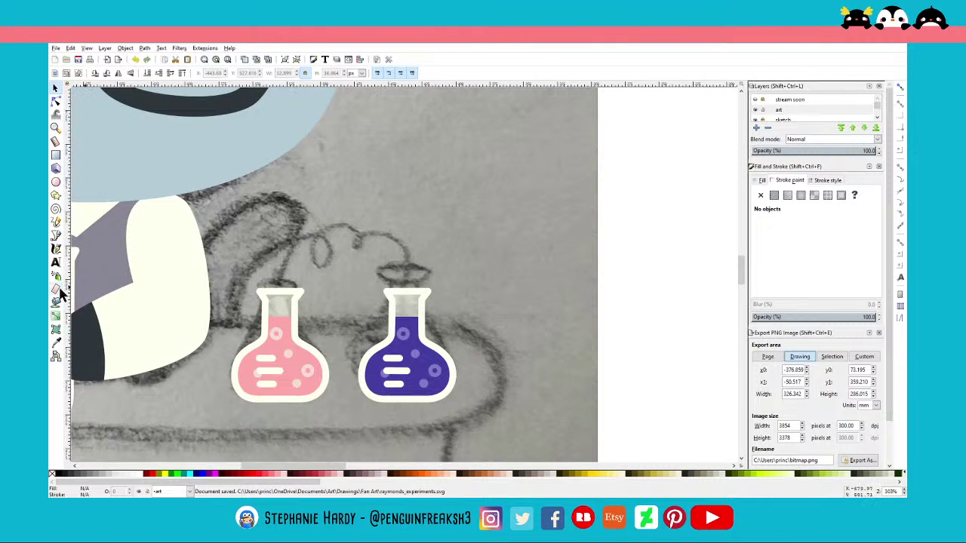
{"action": "left_click", "coordinate": [57, 236]}
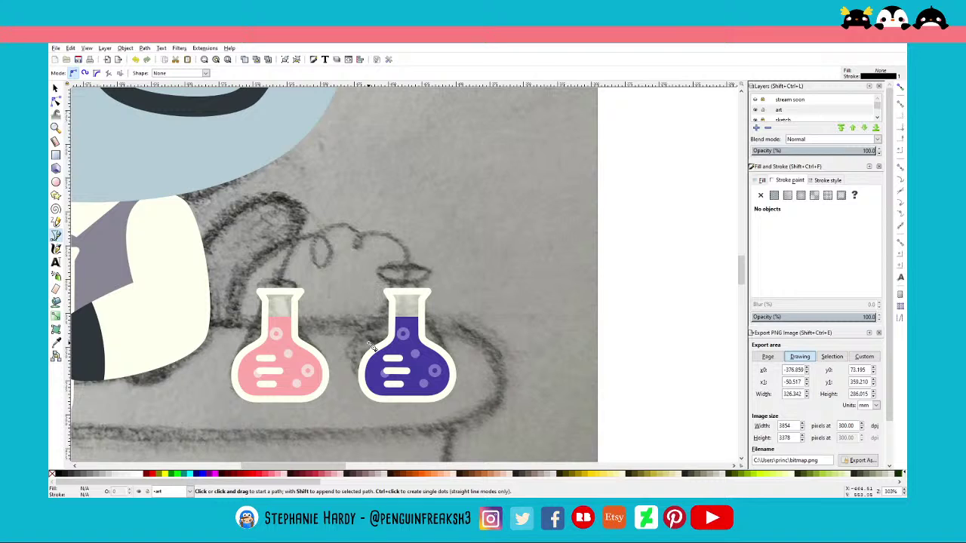
Draw a six-point zigzag line from the pink flask into the purple flask, stroked 5 px
{"action": "left_click", "coordinate": [280, 376]}
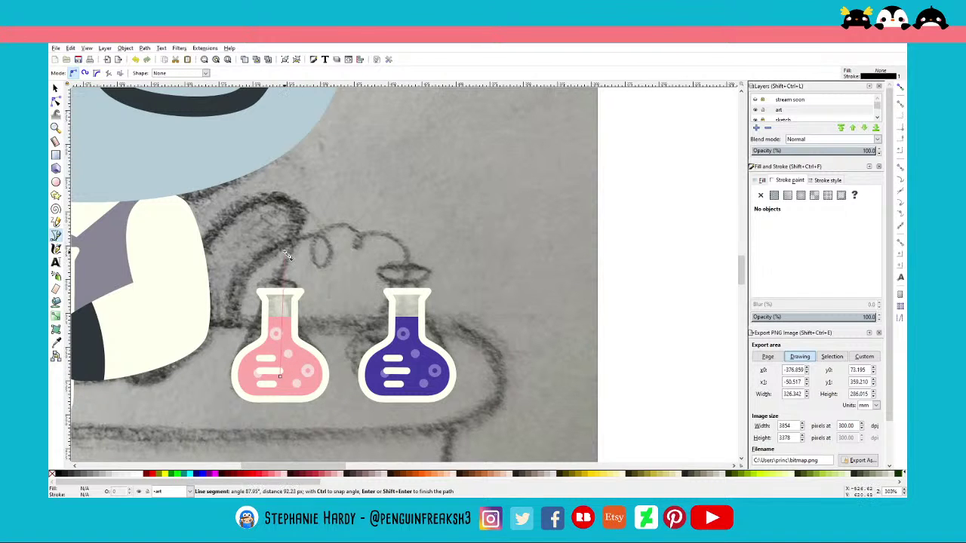
{"action": "left_click", "coordinate": [286, 255]}
{"action": "left_click", "coordinate": [335, 258]}
{"action": "left_click", "coordinate": [373, 229]}
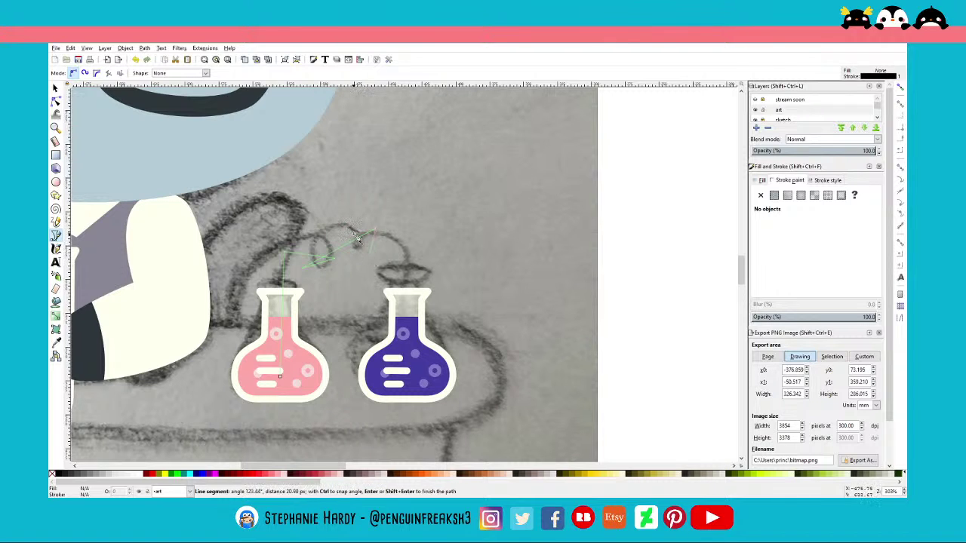
{"action": "left_click", "coordinate": [356, 221]}
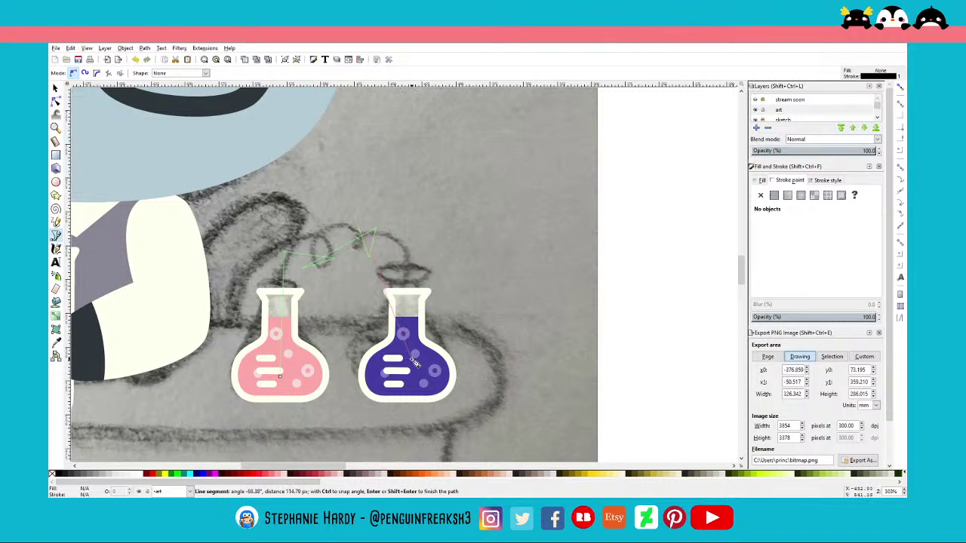
{"action": "double_click", "coordinate": [413, 368]}
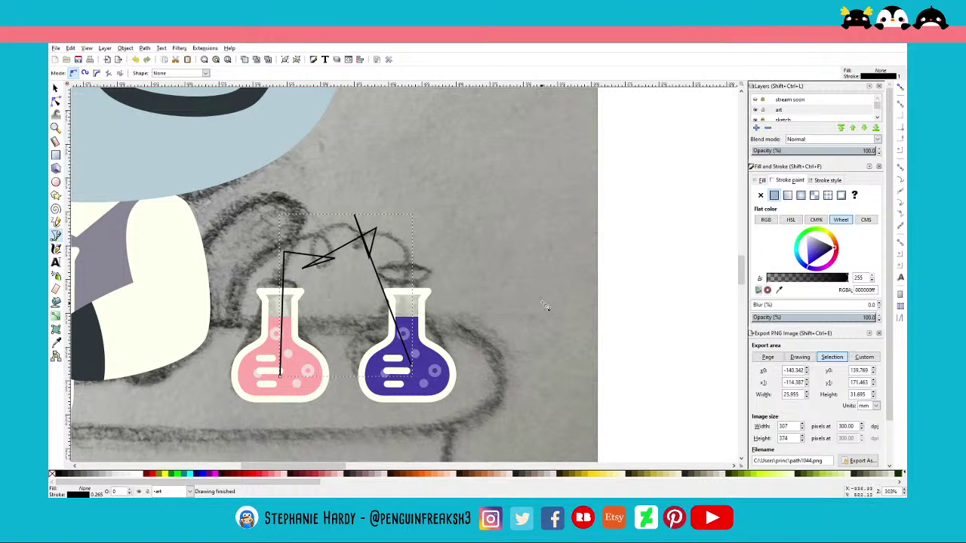
{"action": "left_click", "coordinate": [828, 181]}
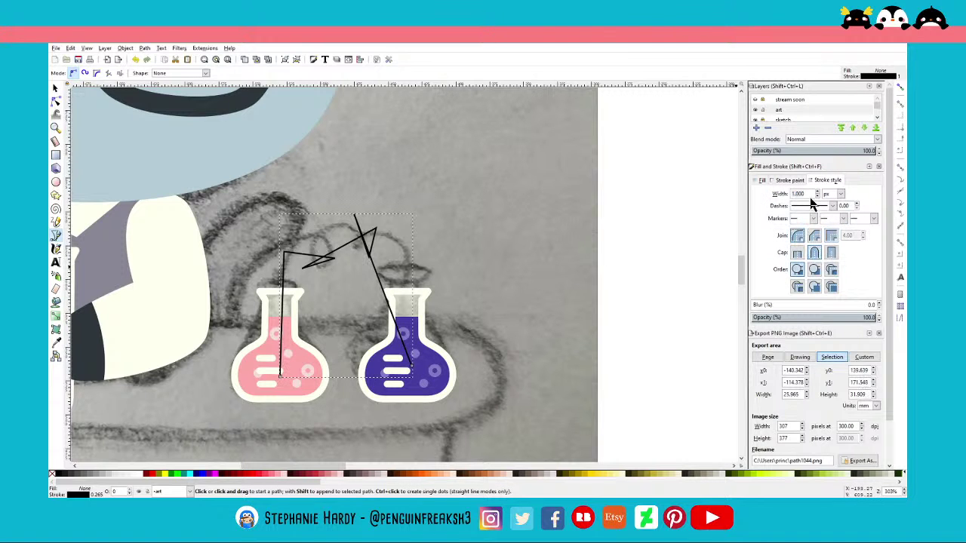
{"action": "type", "text": "5.000"}
{"action": "key", "text": "Return"}
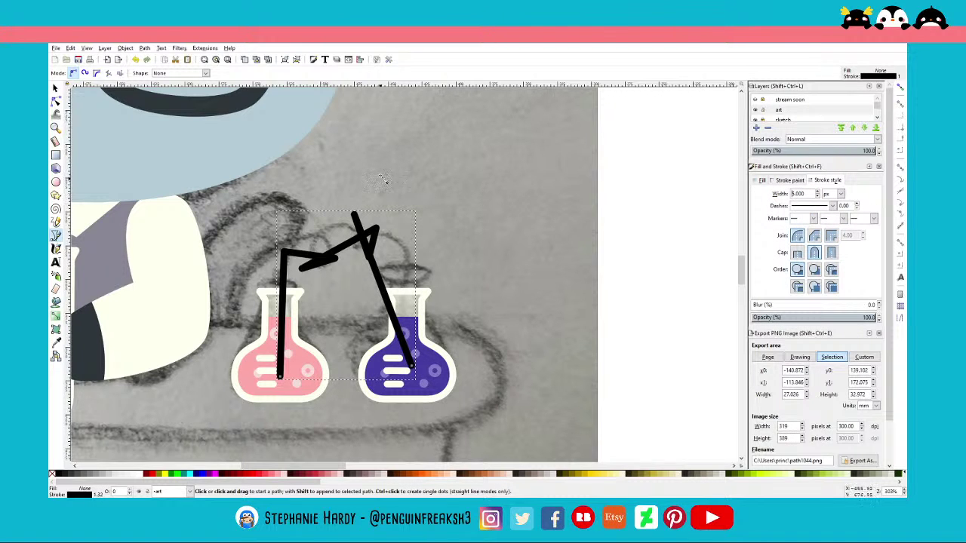
{"action": "left_click", "coordinate": [54, 100]}
Make the tube's nodes smooth and shape its ends down into both flasks
{"action": "left_click_drag", "start_coordinate": [225, 190], "coordinate": [423, 299]}
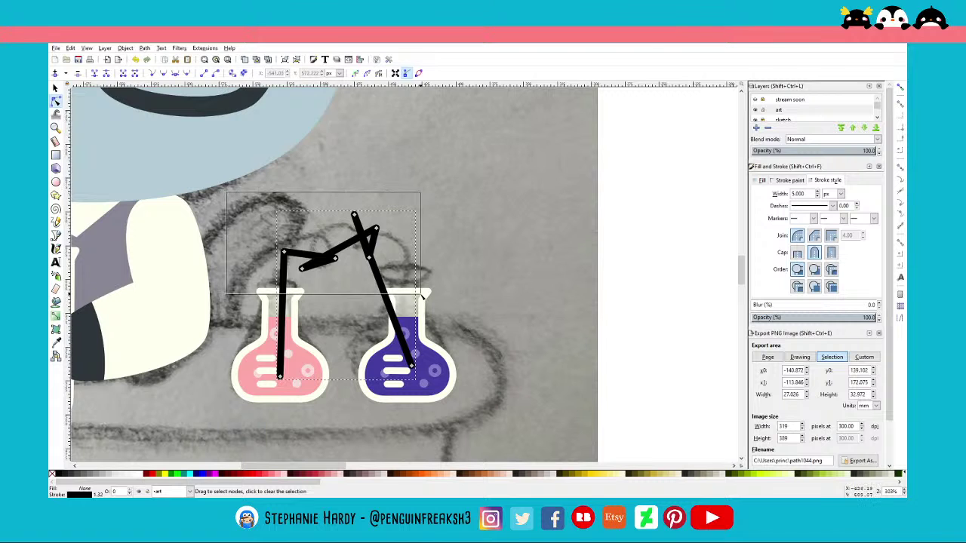
{"action": "left_click", "coordinate": [175, 73]}
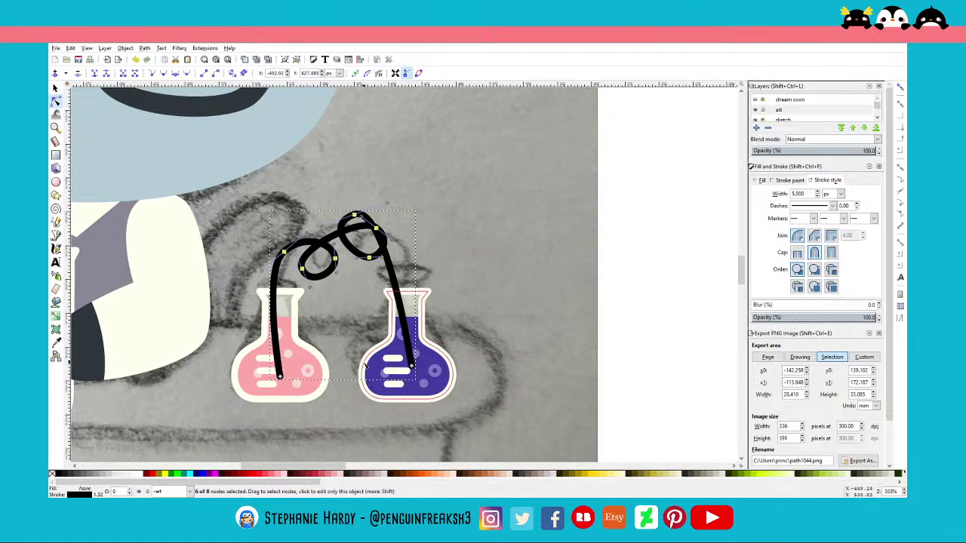
{"action": "scroll", "coordinate": [327, 345], "scroll_direction": "up", "scroll_amount": 1, "text": "ctrl"}
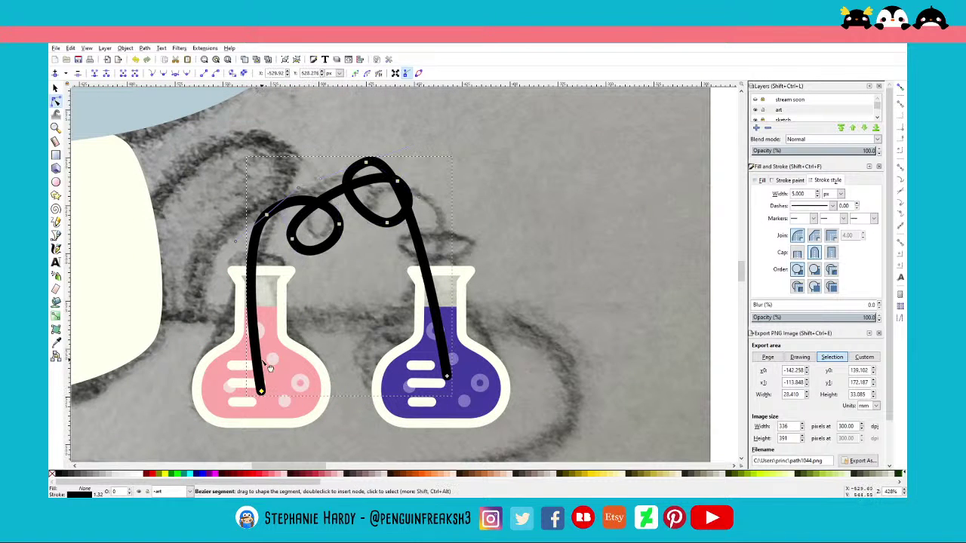
{"action": "left_click_drag", "start_coordinate": [272, 363], "coordinate": [261, 271]}
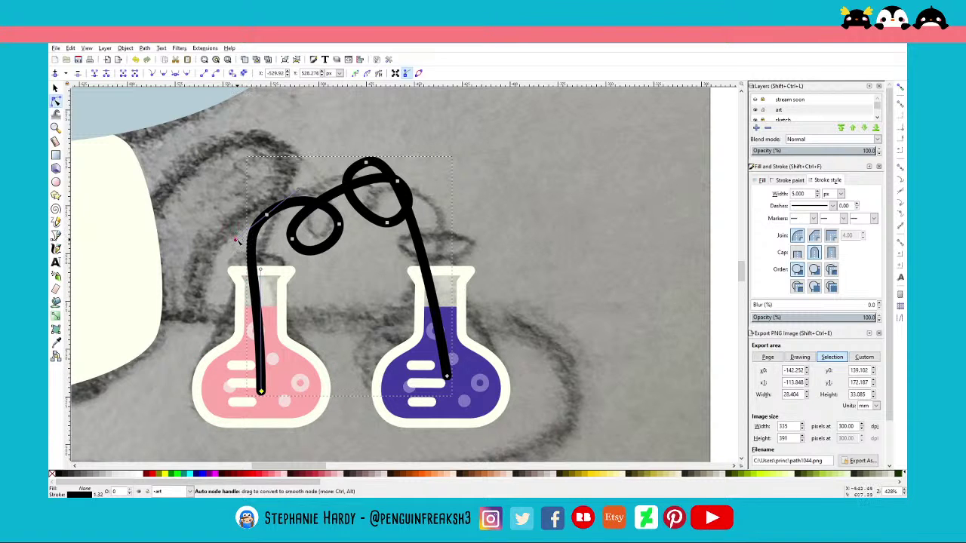
{"action": "mouse_move", "coordinate": [253, 223]}
{"action": "left_mouse_down"}
{"action": "mouse_move", "coordinate": [263, 228]}
{"action": "mouse_move", "coordinate": [275, 214]}
{"action": "left_mouse_up"}
{"action": "left_click_drag", "start_coordinate": [261, 247], "coordinate": [261, 252]}
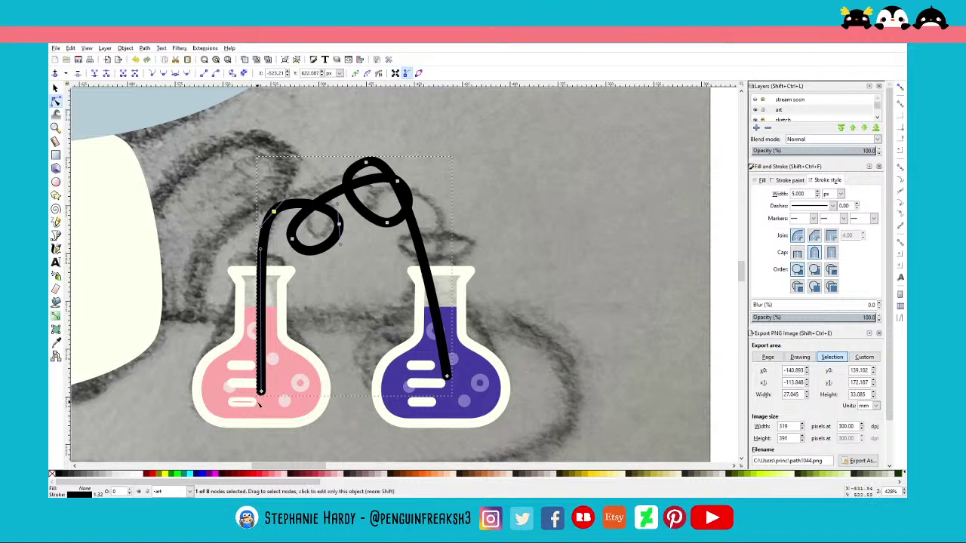
{"action": "left_click_drag", "start_coordinate": [262, 391], "coordinate": [262, 404]}
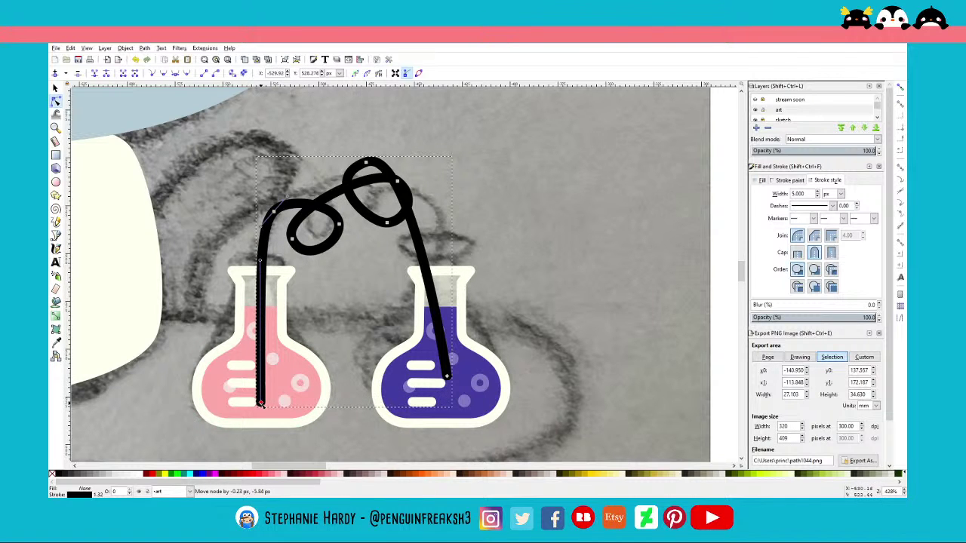
{"action": "left_click_drag", "start_coordinate": [447, 376], "coordinate": [454, 403]}
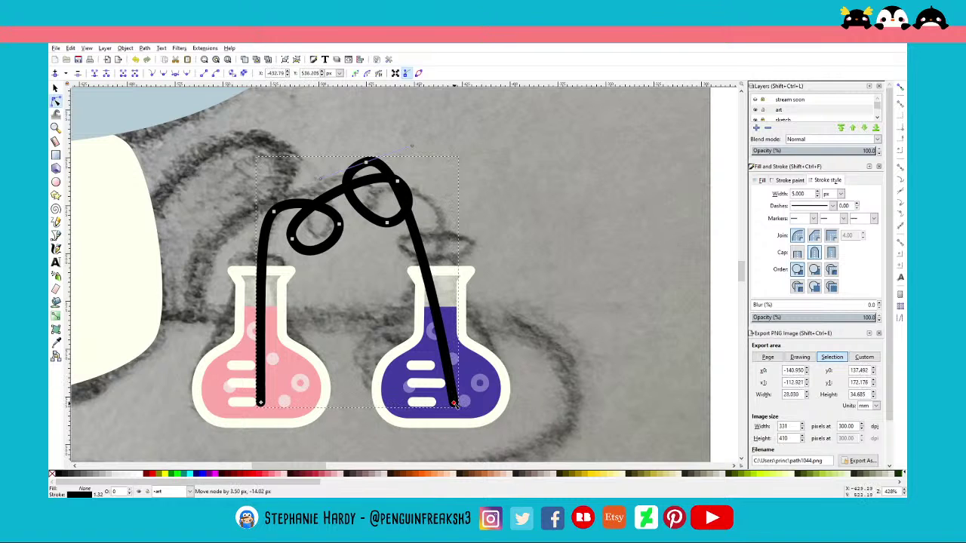
{"action": "left_click_drag", "start_coordinate": [447, 359], "coordinate": [447, 226]}
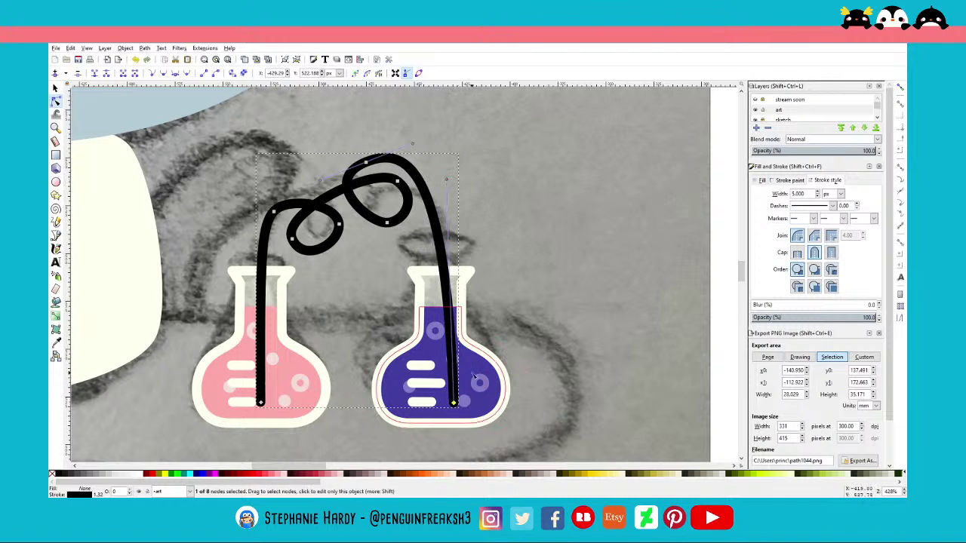
{"action": "key", "text": "Left"}
{"action": "key", "text": "Left"}
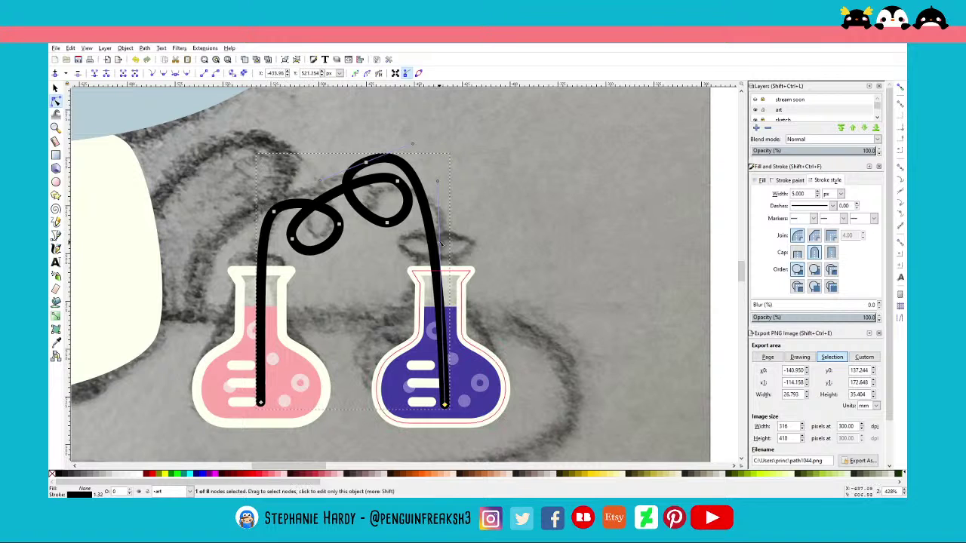
Reshape the top-right bend and round out the tube's left and right loops
{"action": "mouse_move", "coordinate": [437, 181]}
{"action": "left_mouse_down"}
{"action": "mouse_move", "coordinate": [446, 228]}
{"action": "mouse_move", "coordinate": [443, 215]}
{"action": "left_mouse_up"}
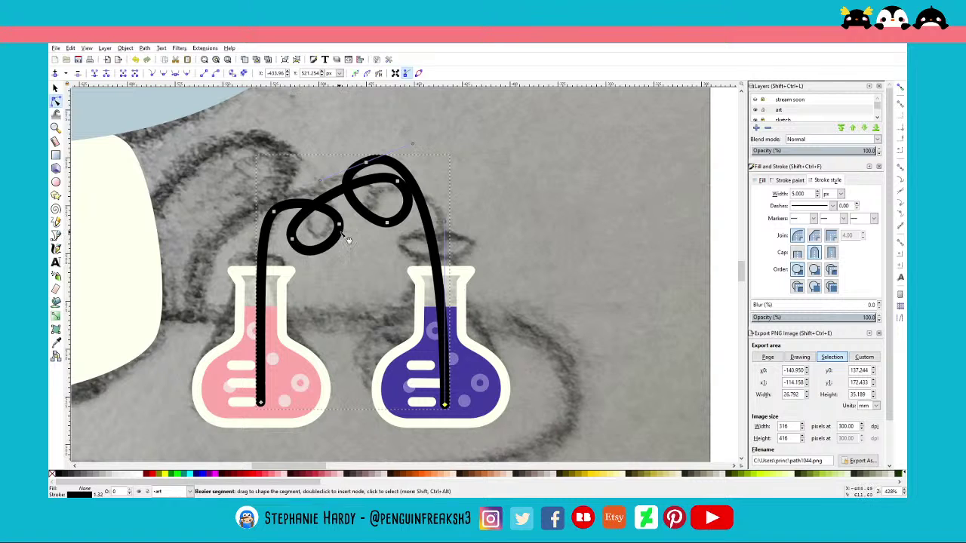
{"action": "mouse_move", "coordinate": [338, 223]}
{"action": "left_mouse_down"}
{"action": "mouse_move", "coordinate": [343, 238]}
{"action": "mouse_move", "coordinate": [354, 212]}
{"action": "left_mouse_up"}
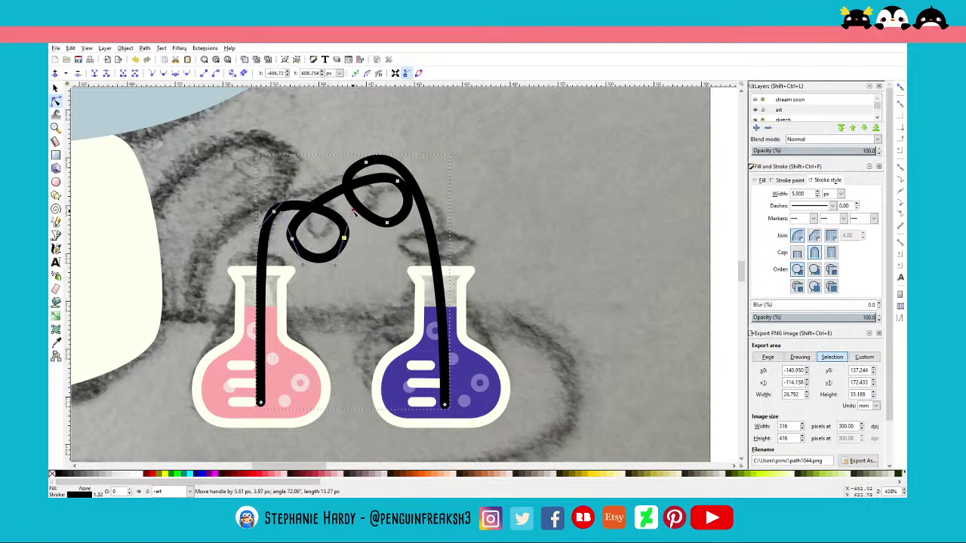
{"action": "mouse_move", "coordinate": [291, 239]}
{"action": "left_mouse_down"}
{"action": "mouse_move", "coordinate": [314, 202]}
{"action": "mouse_move", "coordinate": [308, 230]}
{"action": "left_mouse_up"}
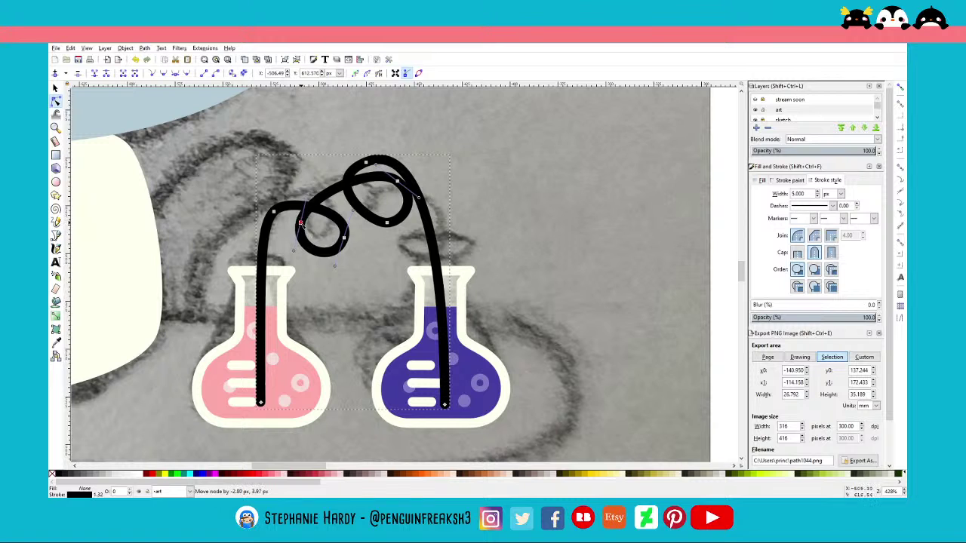
{"action": "left_click_drag", "start_coordinate": [387, 223], "coordinate": [380, 241]}
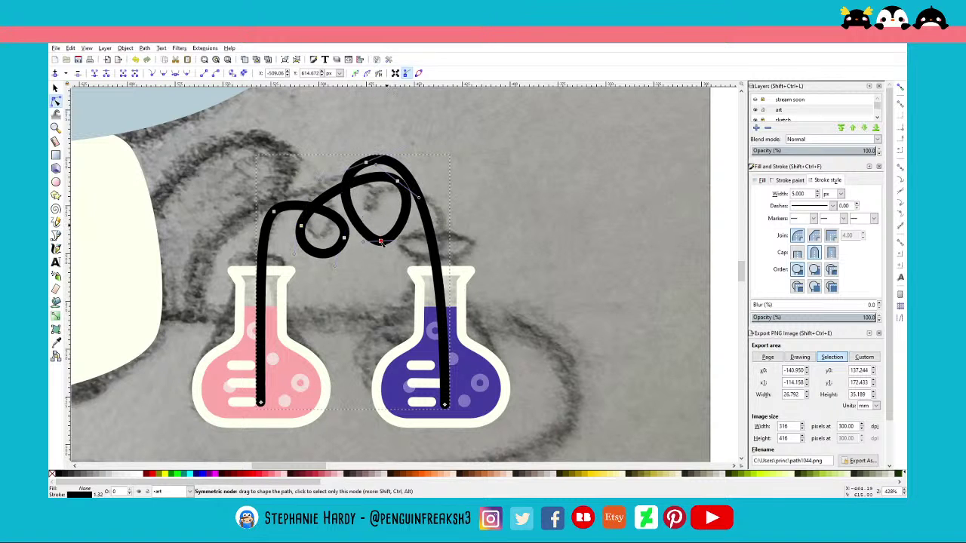
{"action": "mouse_move", "coordinate": [400, 184]}
{"action": "left_mouse_down"}
{"action": "mouse_move", "coordinate": [409, 221]}
{"action": "mouse_move", "coordinate": [405, 184]}
{"action": "mouse_move", "coordinate": [443, 200]}
{"action": "mouse_move", "coordinate": [408, 196]}
{"action": "mouse_move", "coordinate": [412, 204]}
{"action": "left_mouse_up"}
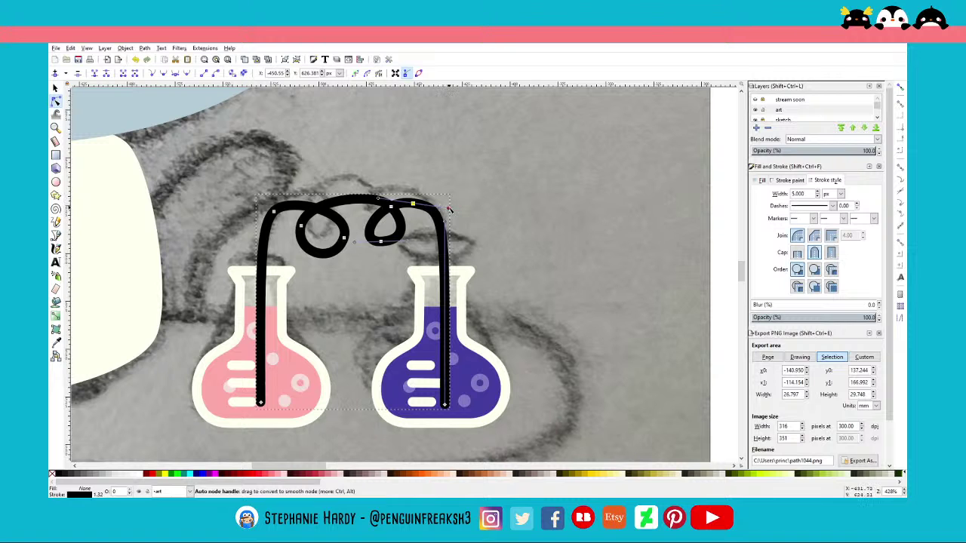
Tighten the right loop and reshape the tube's top-right bend
{"action": "mouse_move", "coordinate": [391, 206]}
{"action": "left_mouse_down"}
{"action": "mouse_move", "coordinate": [369, 205]}
{"action": "mouse_move", "coordinate": [443, 209]}
{"action": "left_mouse_up"}
{"action": "left_click", "coordinate": [412, 203]}
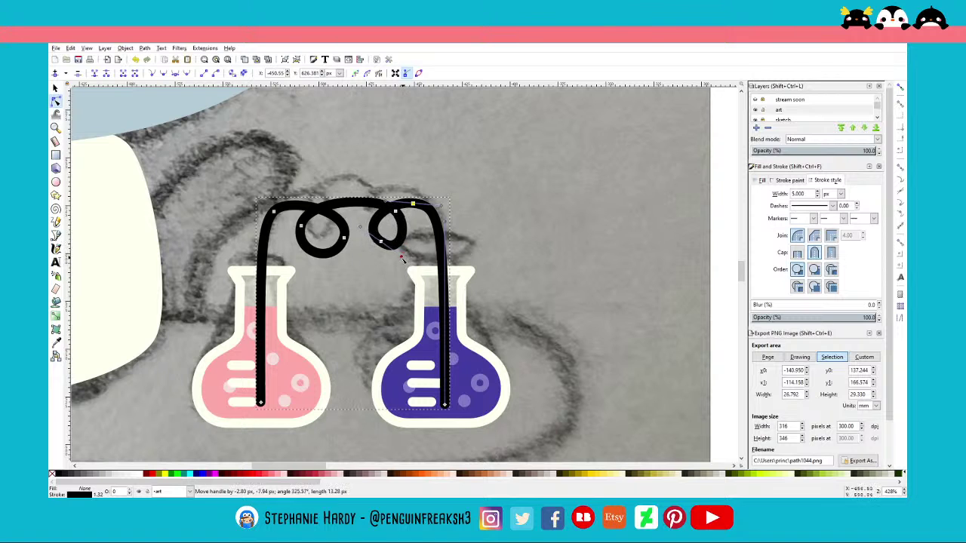
{"action": "left_click_drag", "start_coordinate": [385, 240], "coordinate": [371, 245]}
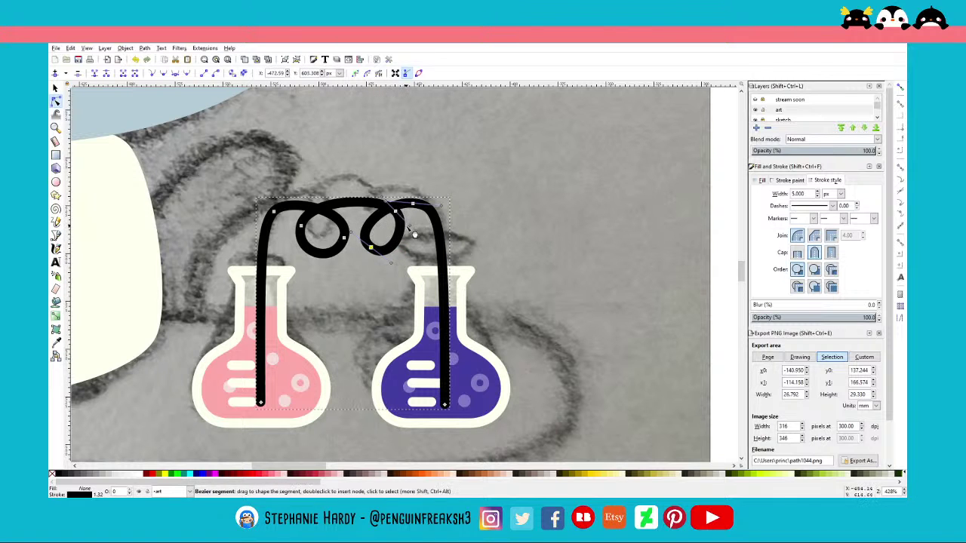
{"action": "left_click", "coordinate": [408, 226]}
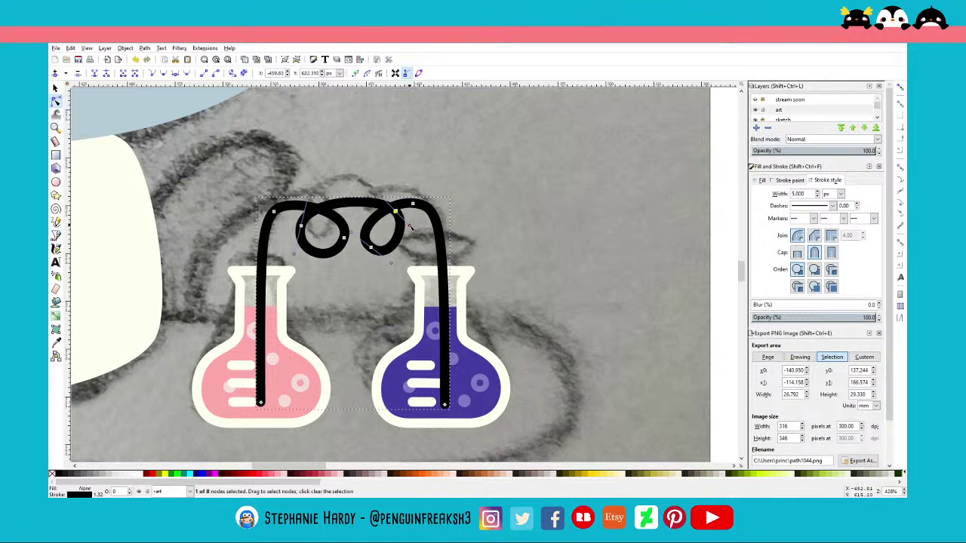
{"action": "left_click_drag", "start_coordinate": [410, 226], "coordinate": [421, 236]}
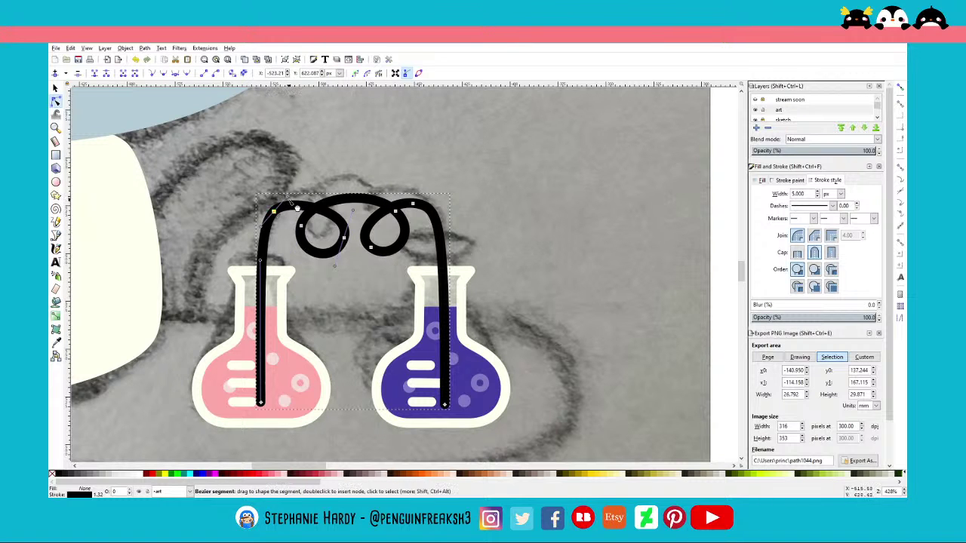
Lift and round the left loop, then rework the right loop's curve
{"action": "left_click_drag", "start_coordinate": [273, 211], "coordinate": [287, 202]}
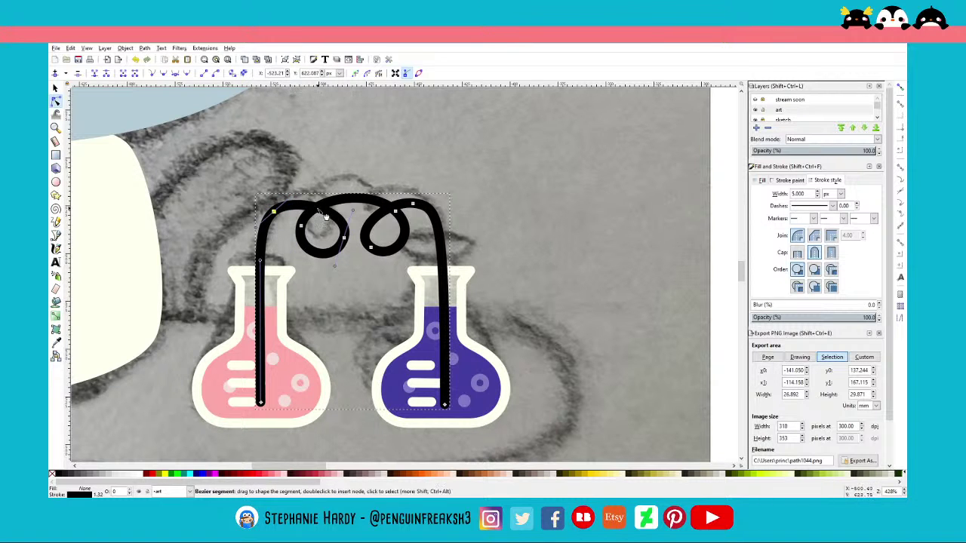
{"action": "left_click_drag", "start_coordinate": [353, 212], "coordinate": [350, 209]}
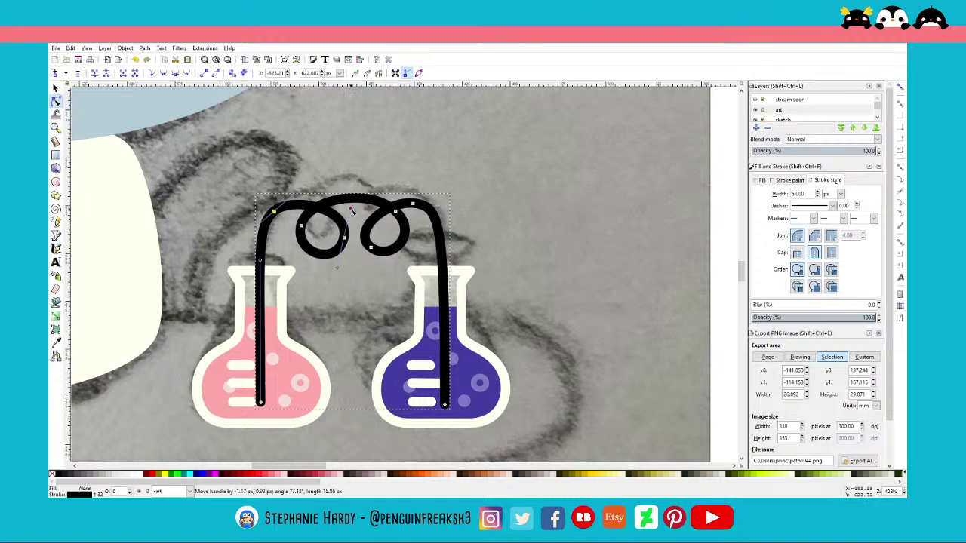
{"action": "left_click", "coordinate": [300, 225]}
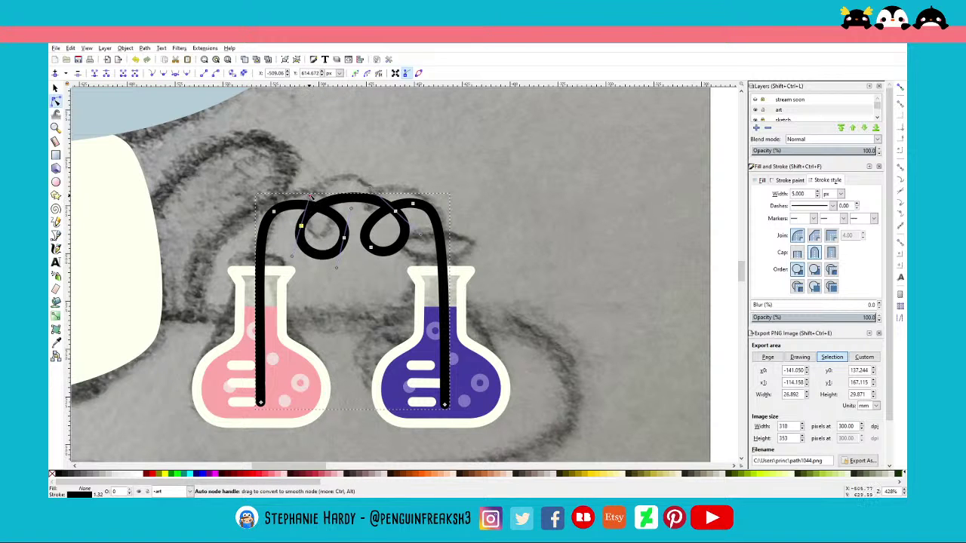
{"action": "left_click_drag", "start_coordinate": [308, 203], "coordinate": [308, 194]}
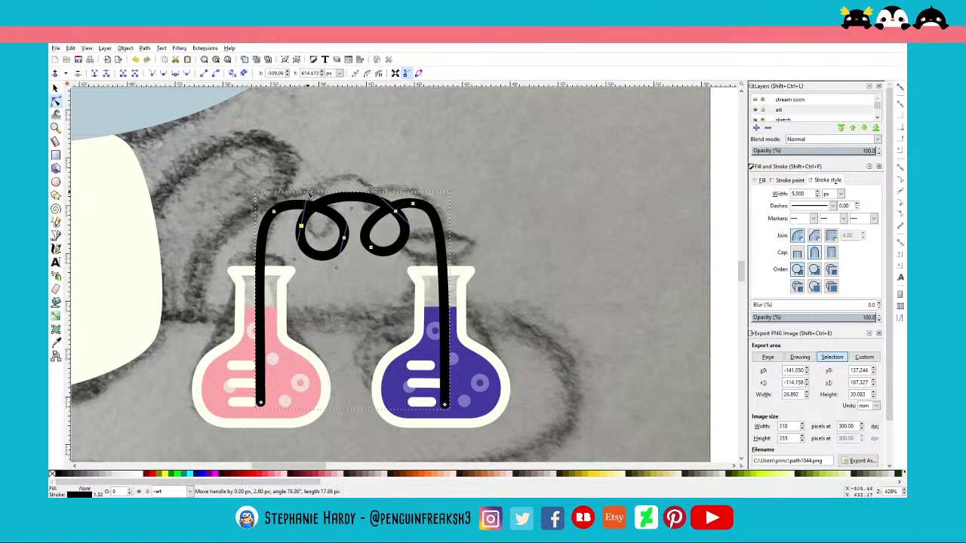
{"action": "left_click", "coordinate": [370, 247]}
{"action": "left_click_drag", "start_coordinate": [347, 202], "coordinate": [385, 271]}
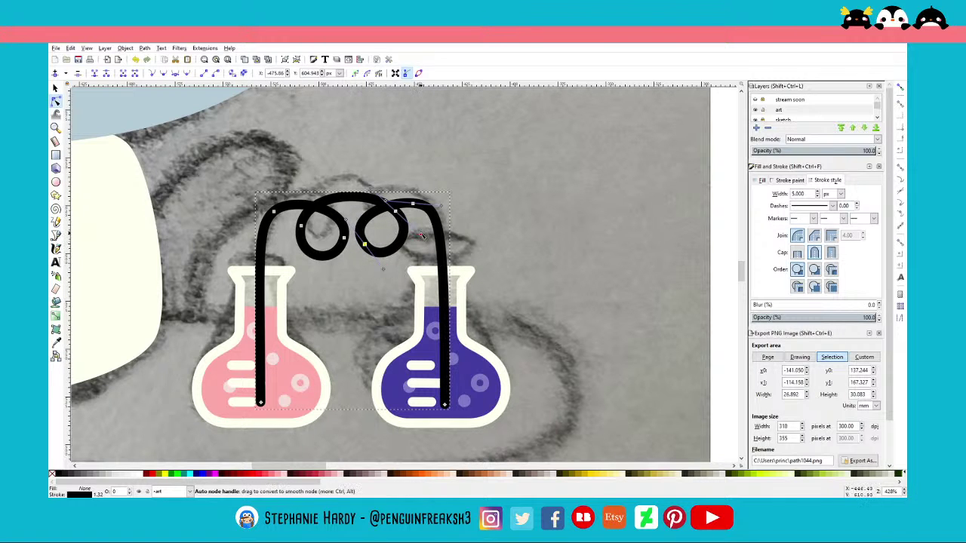
{"action": "left_click_drag", "start_coordinate": [420, 236], "coordinate": [441, 215]}
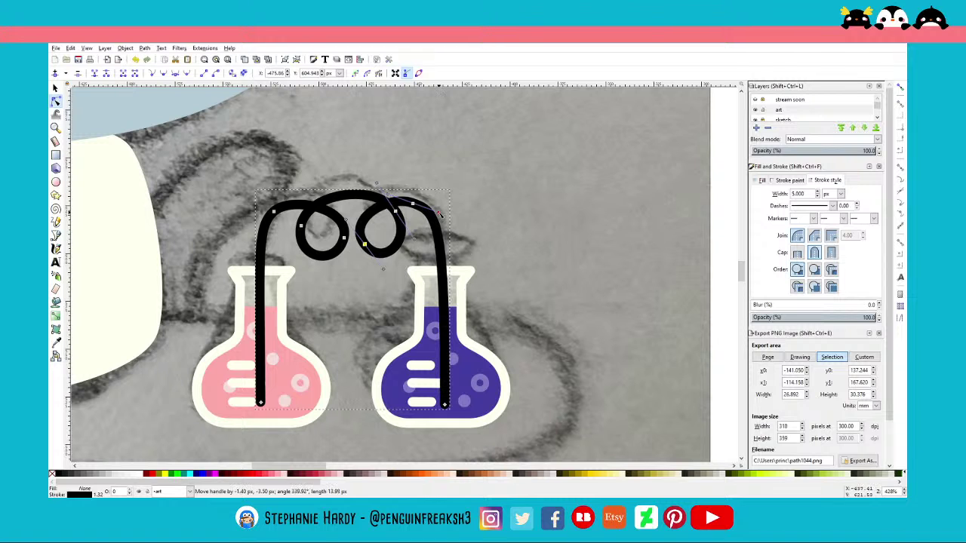
{"action": "left_click", "coordinate": [789, 179]}
Make the coiled tube's stroke white, raise it above both flasks, and lower its alpha to about 175
{"action": "left_click", "coordinate": [779, 289]}
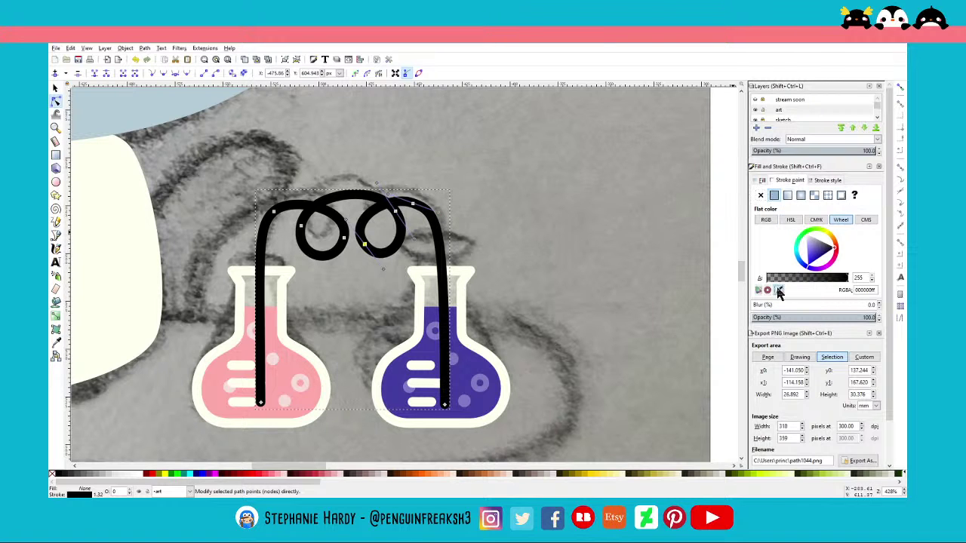
{"action": "left_click", "coordinate": [133, 259]}
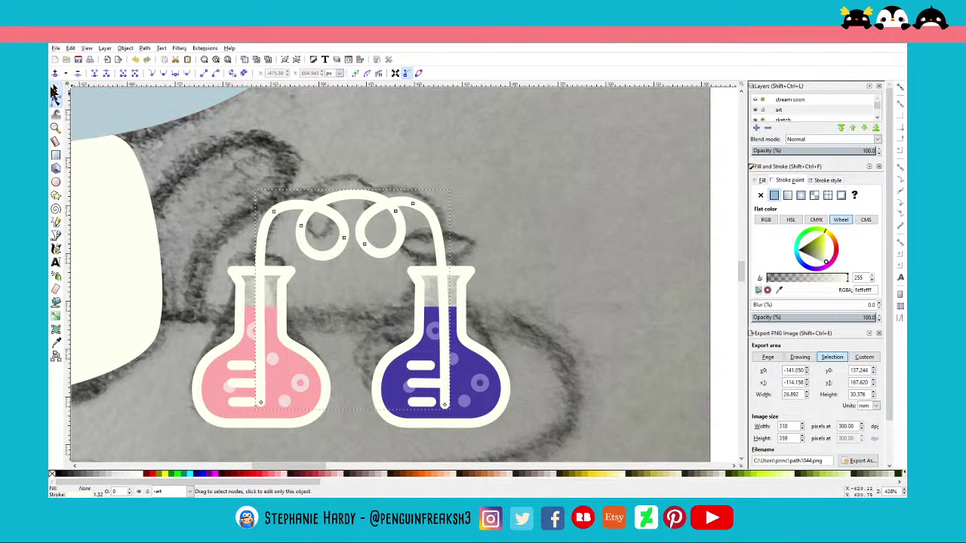
{"action": "left_click", "coordinate": [55, 88]}
{"action": "left_click", "coordinate": [171, 74]}
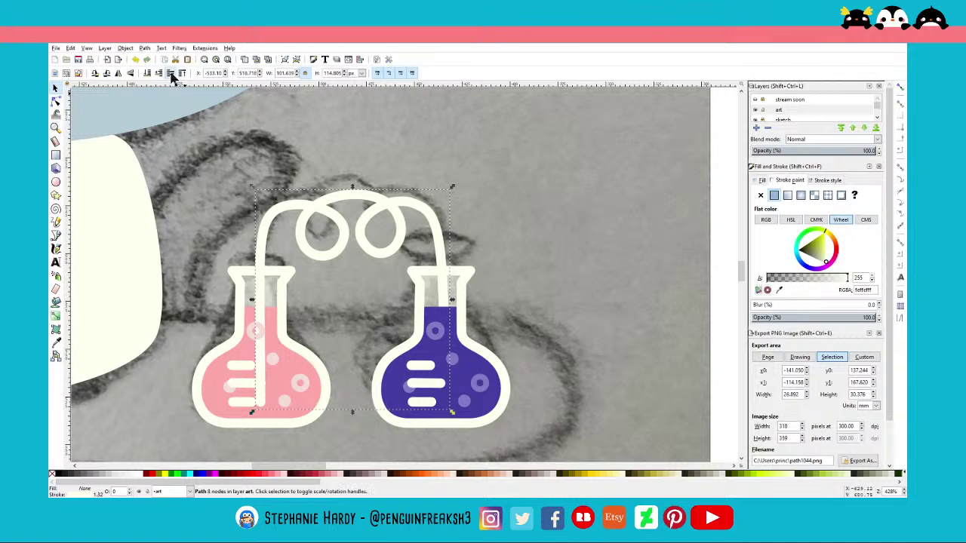
{"action": "left_click", "coordinate": [181, 73]}
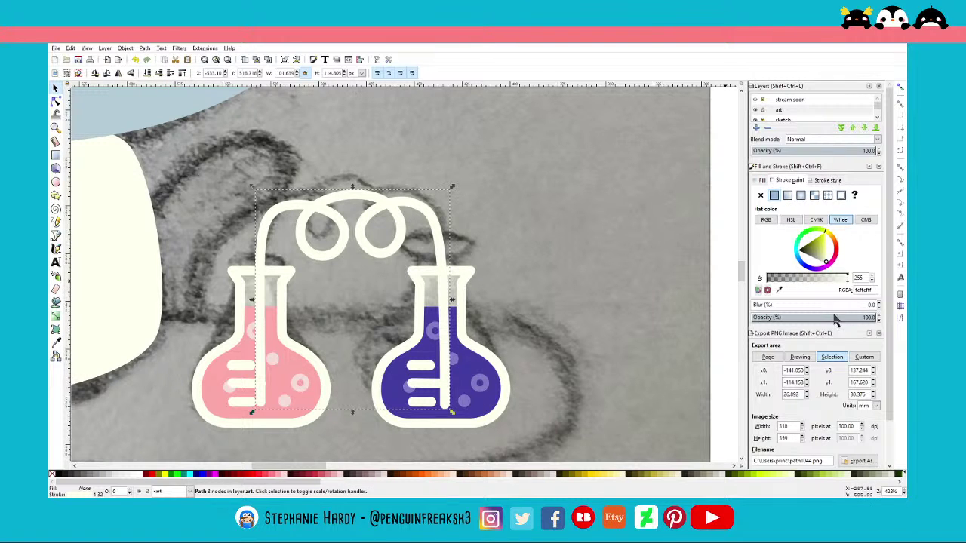
{"action": "mouse_move", "coordinate": [830, 283]}
{"action": "left_mouse_down"}
{"action": "mouse_move", "coordinate": [813, 283]}
{"action": "mouse_move", "coordinate": [826, 283]}
{"action": "left_mouse_up"}
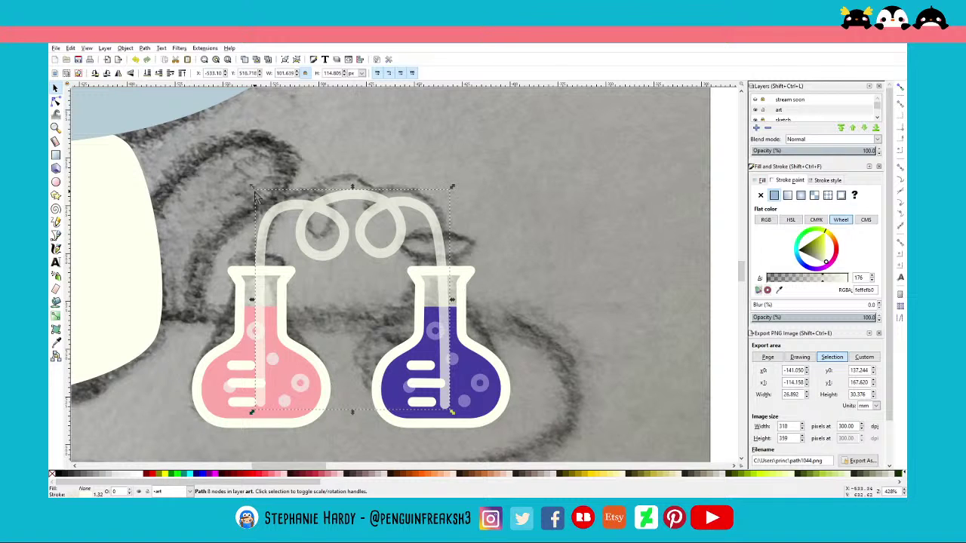
Simplify the tube path with Path > Simplify, then deselect it
{"action": "left_click", "coordinate": [142, 49]}
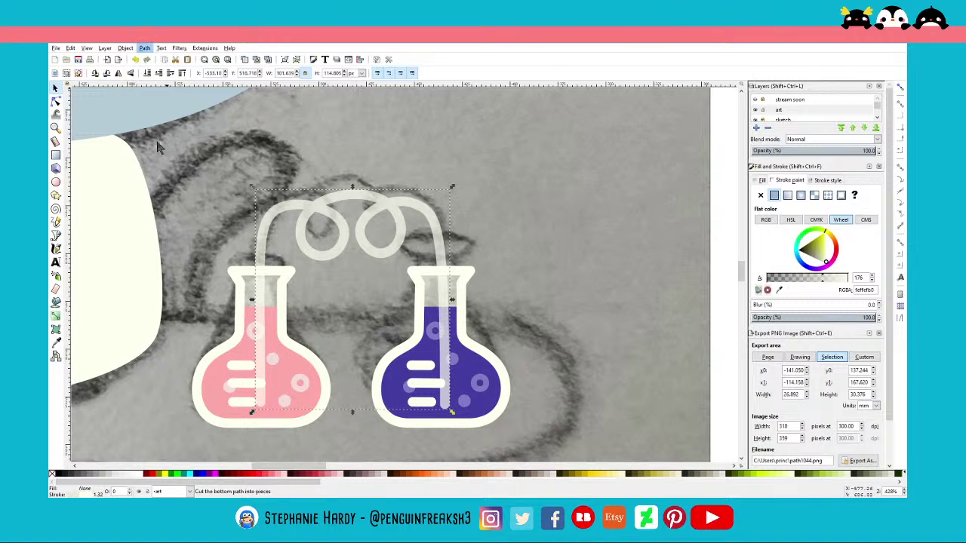
{"action": "left_click", "coordinate": [160, 230]}
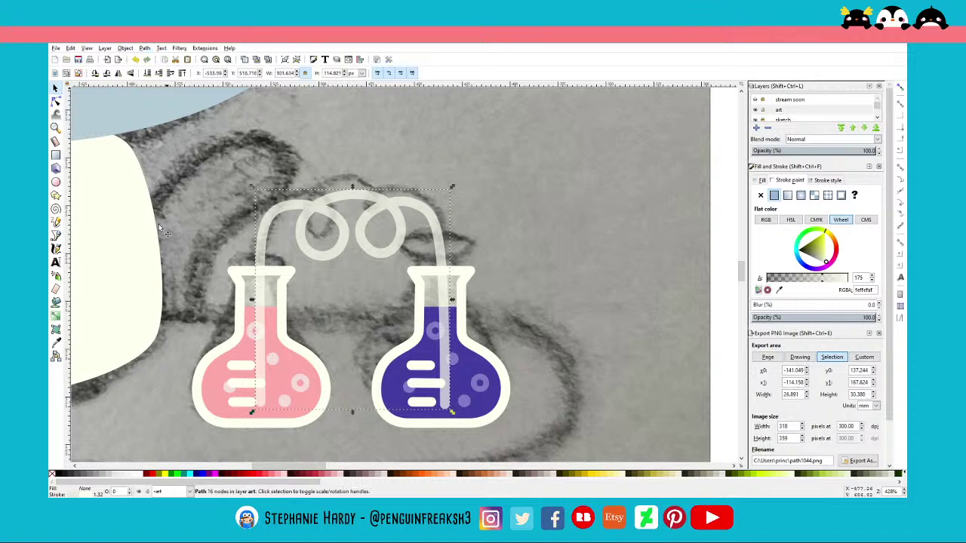
{"action": "left_click", "coordinate": [56, 101]}
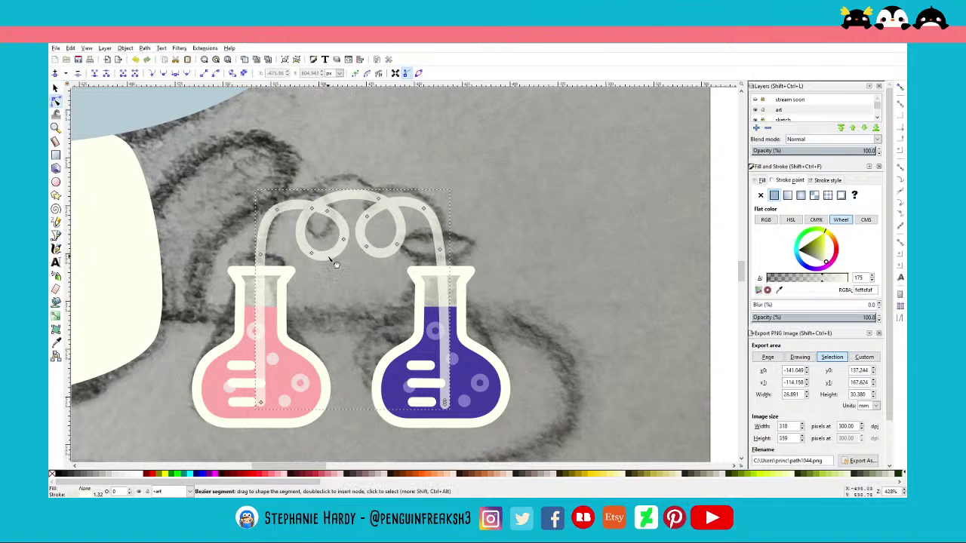
{"action": "left_click", "coordinate": [343, 239]}
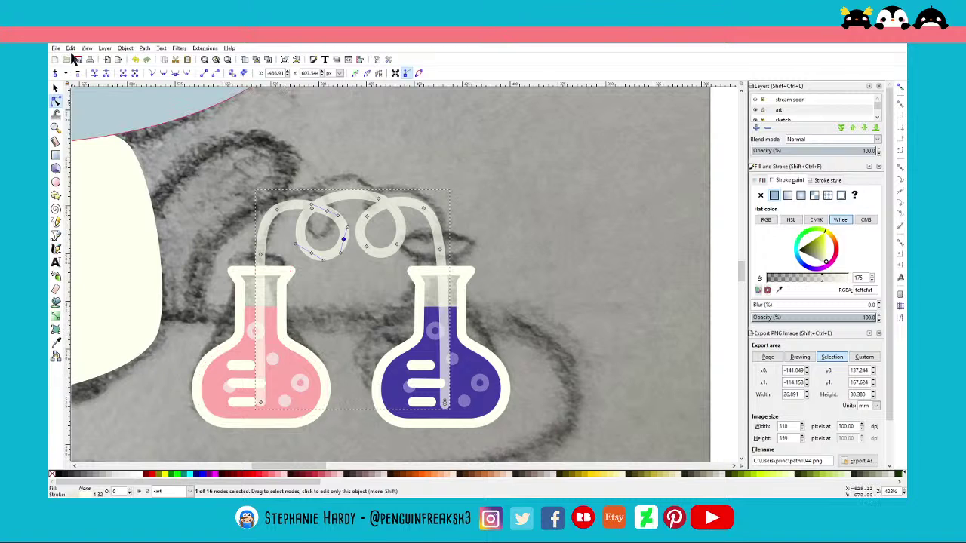
{"action": "key", "text": "Escape"}
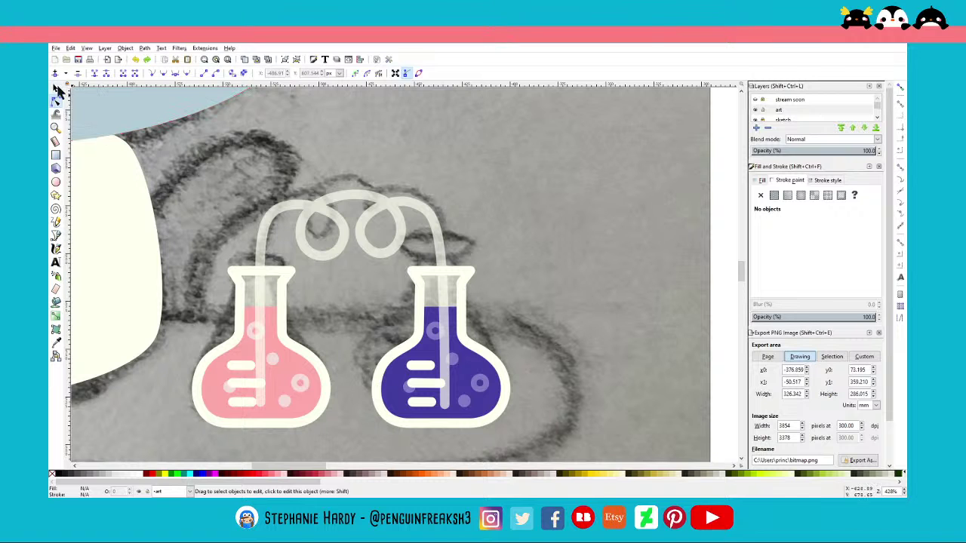
{"action": "left_click", "coordinate": [54, 88]}
Save the drawing and zoom to the sketched book on the desk
{"action": "scroll", "coordinate": [539, 326], "scroll_direction": "down", "scroll_amount": 2}
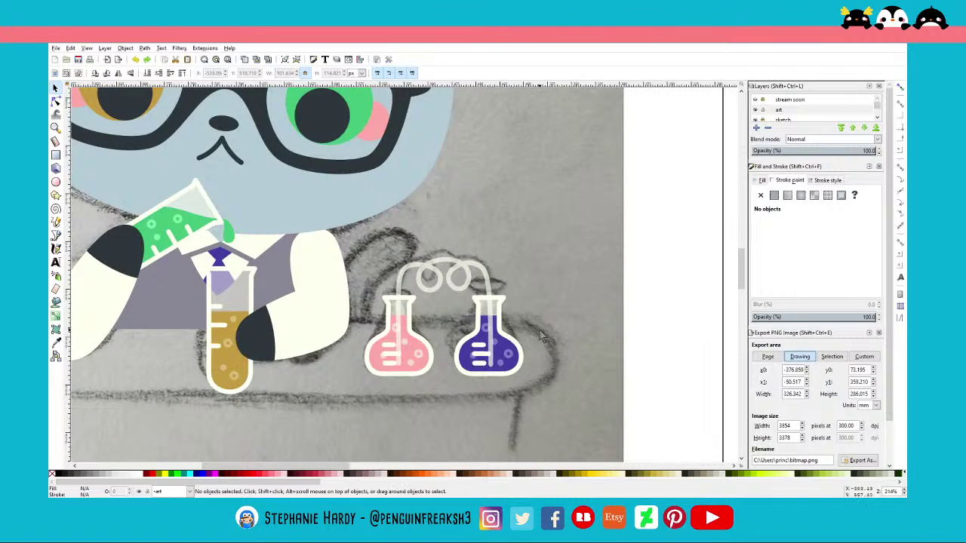
{"action": "scroll", "coordinate": [560, 347], "scroll_direction": "down", "scroll_amount": 1}
{"action": "scroll", "coordinate": [560, 347], "scroll_direction": "up", "scroll_amount": 1}
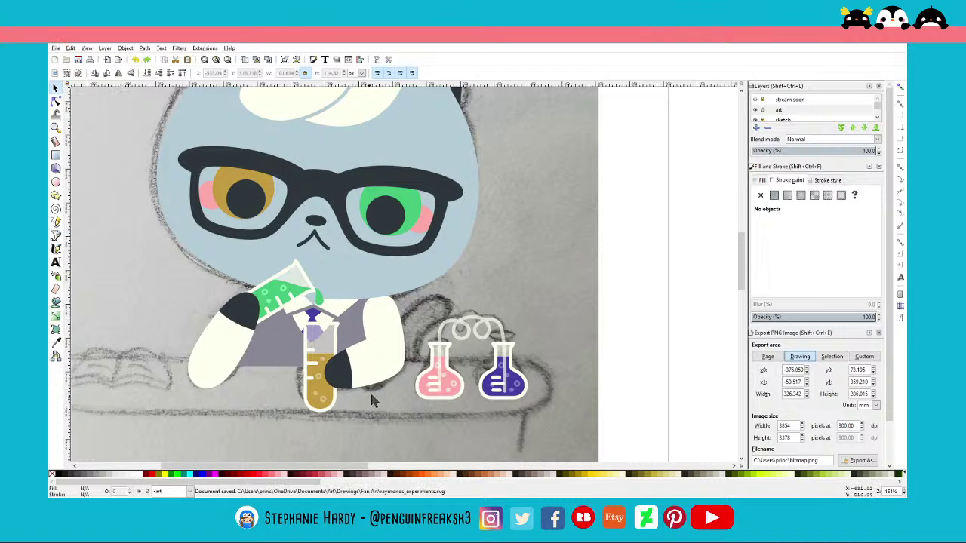
{"action": "scroll", "coordinate": [464, 372], "scroll_direction": "down", "scroll_amount": 1}
{"action": "key", "text": "ctrl+s"}
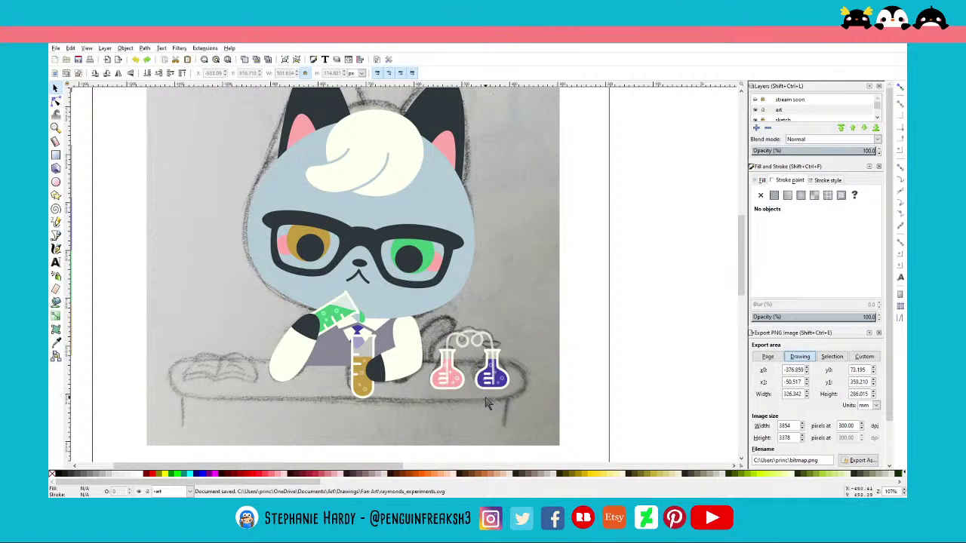
{"action": "scroll", "coordinate": [190, 380], "scroll_direction": "up", "scroll_amount": 2}
{"action": "scroll", "coordinate": [191, 379], "scroll_direction": "up", "scroll_amount": 1}
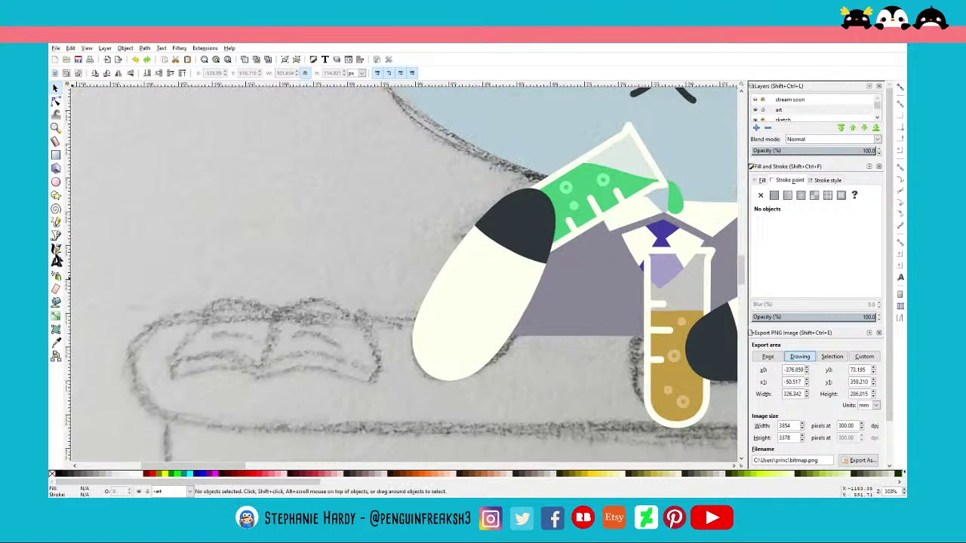
{"action": "key", "text": "b"}
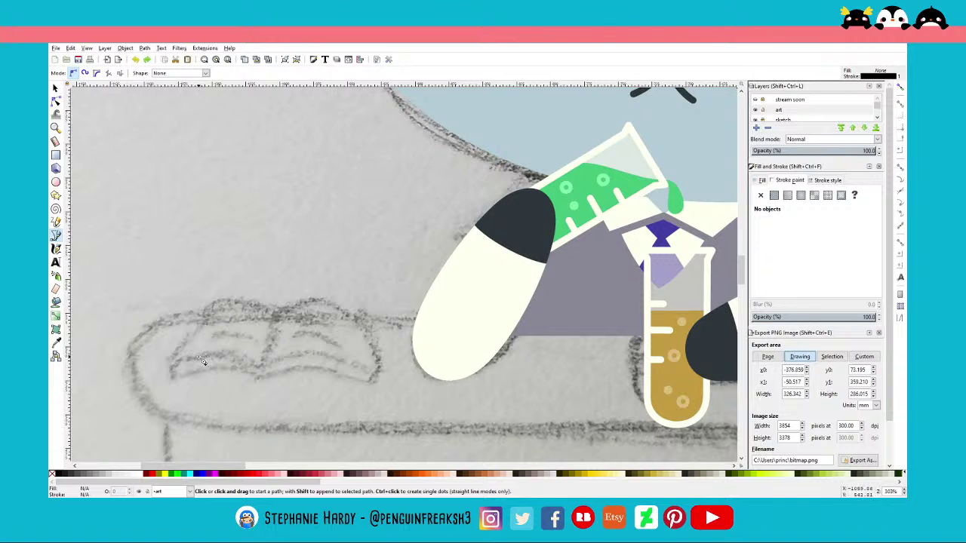
Trace a closed four-cornered shape over the book's left page with the Bezier tool
{"action": "left_click", "coordinate": [171, 363]}
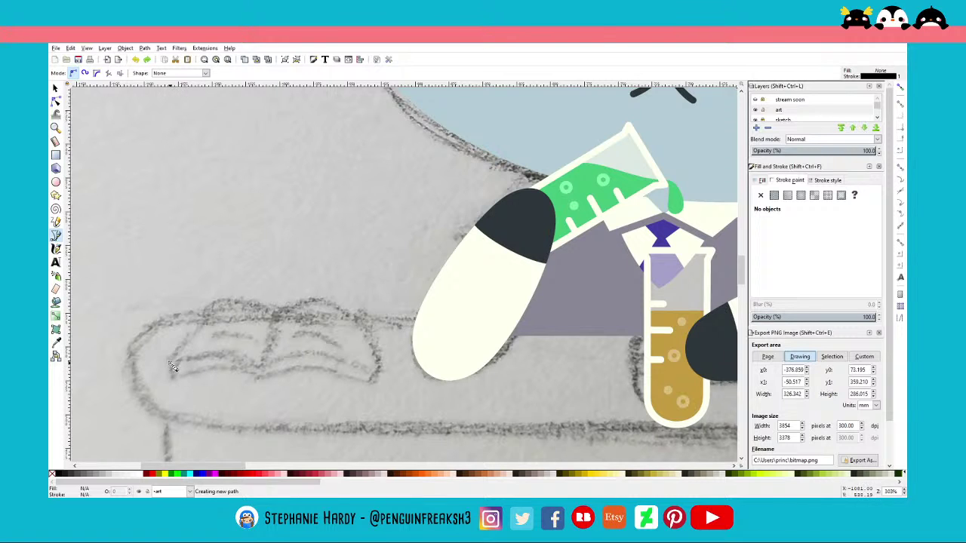
{"action": "left_click", "coordinate": [269, 369]}
{"action": "left_click", "coordinate": [274, 315]}
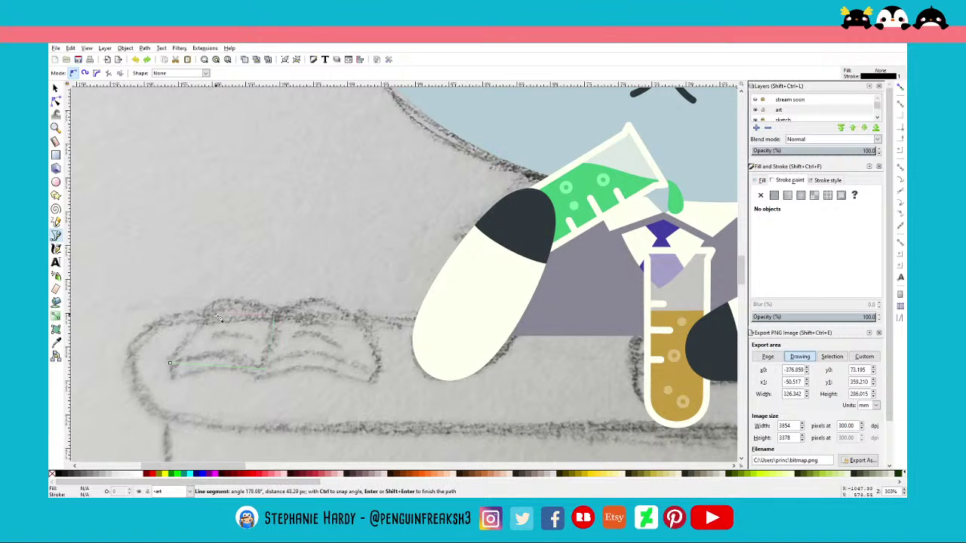
{"action": "left_click", "coordinate": [209, 312]}
{"action": "left_click", "coordinate": [170, 363]}
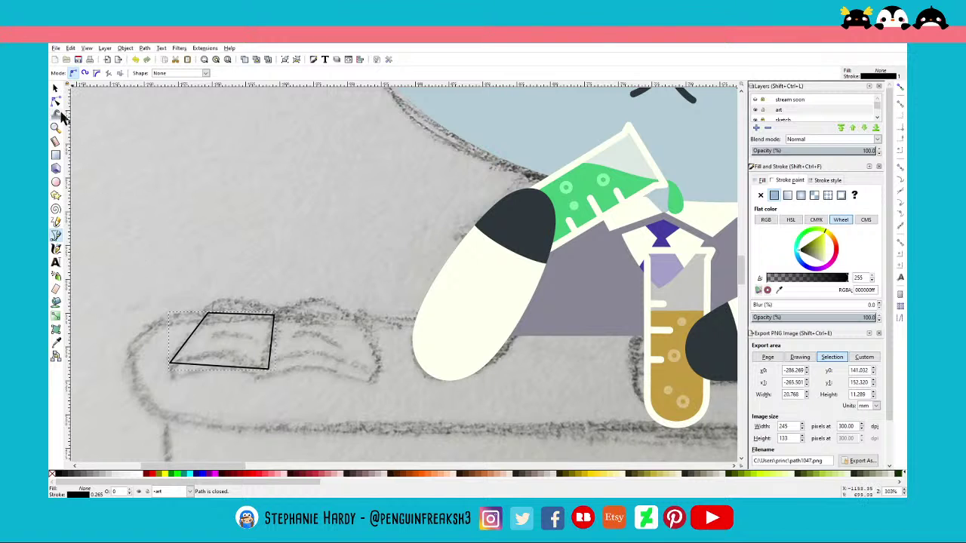
Level the page's corners, curve its top and bottom edges, and fill it purple
{"action": "left_click", "coordinate": [56, 101]}
{"action": "scroll", "coordinate": [198, 360], "scroll_direction": "up", "scroll_amount": 2}
{"action": "left_click_drag", "start_coordinate": [130, 370], "coordinate": [131, 383]}
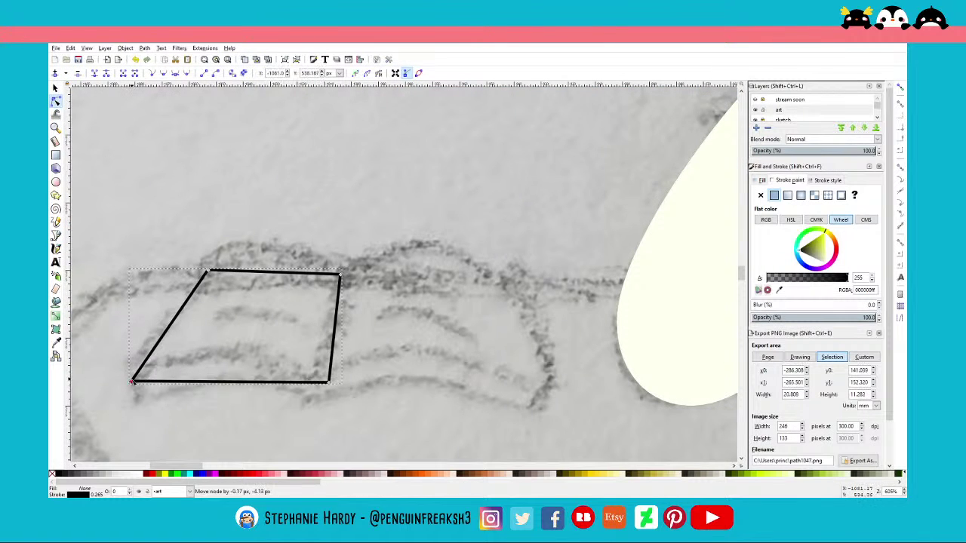
{"action": "left_click_drag", "start_coordinate": [211, 271], "coordinate": [215, 275]}
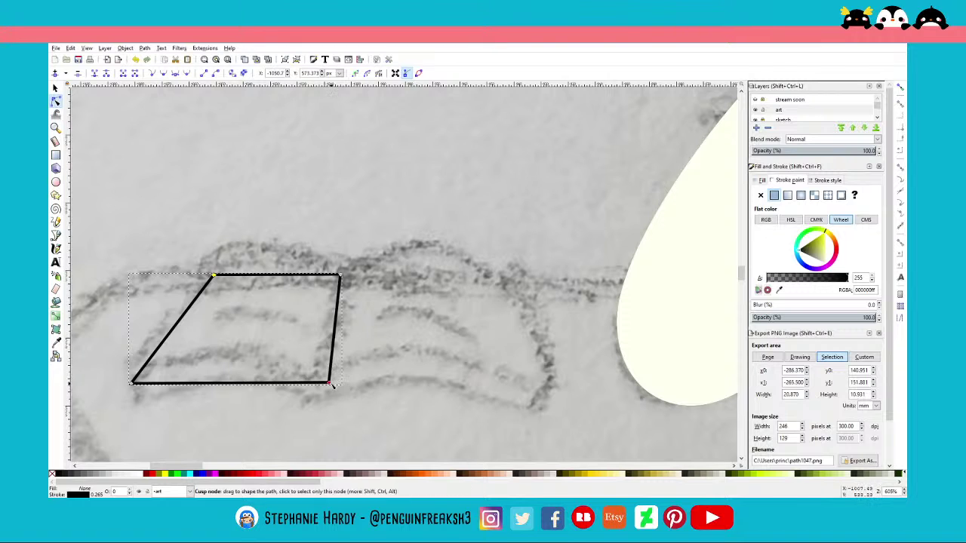
{"action": "left_click_drag", "start_coordinate": [329, 382], "coordinate": [341, 384]}
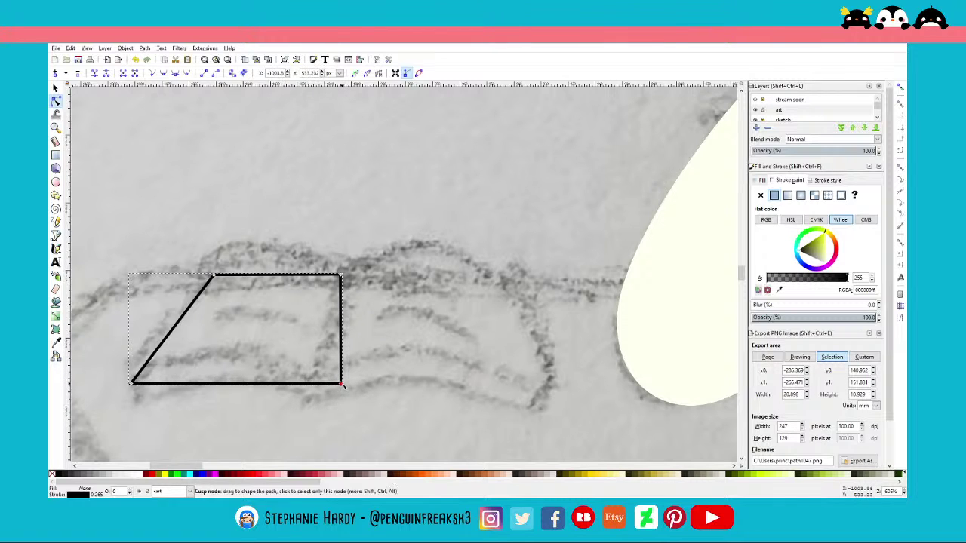
{"action": "left_click_drag", "start_coordinate": [242, 384], "coordinate": [193, 364]}
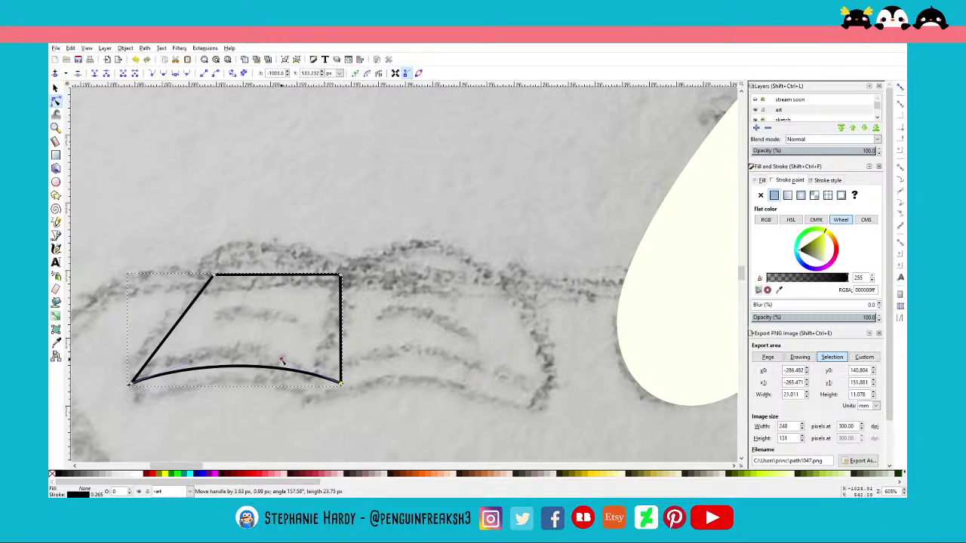
{"action": "left_click_drag", "start_coordinate": [276, 276], "coordinate": [312, 261]}
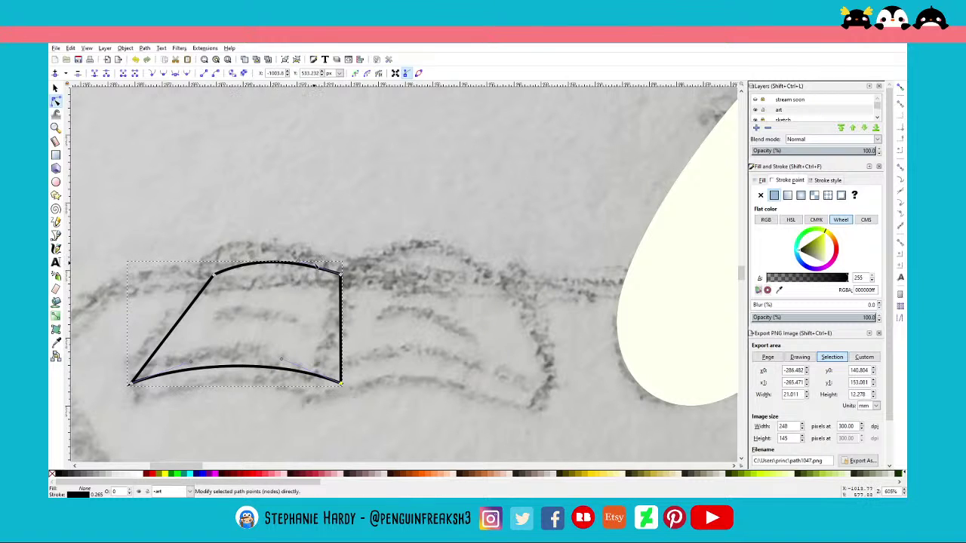
{"action": "scroll", "coordinate": [277, 334], "scroll_direction": "down", "scroll_amount": 1}
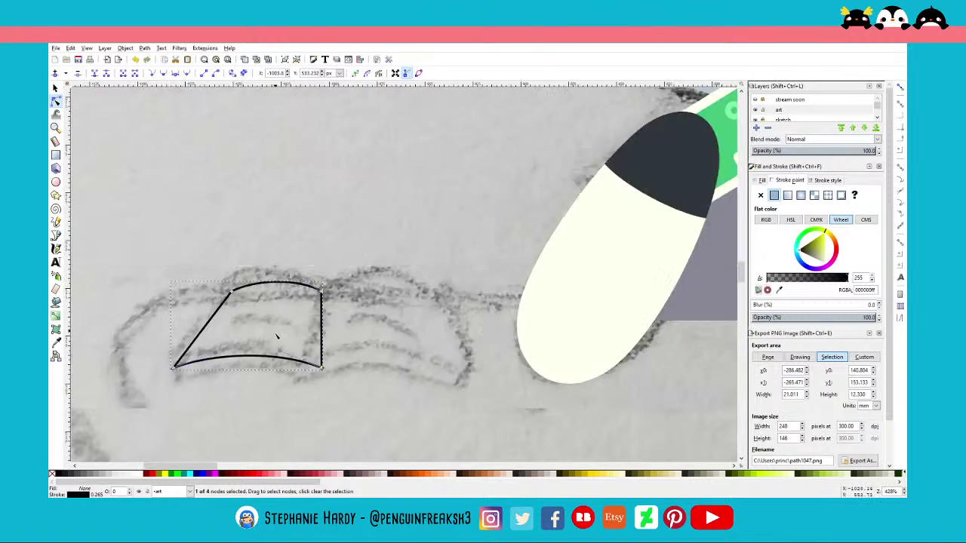
{"action": "scroll", "coordinate": [277, 334], "scroll_direction": "down", "scroll_amount": 1}
{"action": "left_click", "coordinate": [762, 181]}
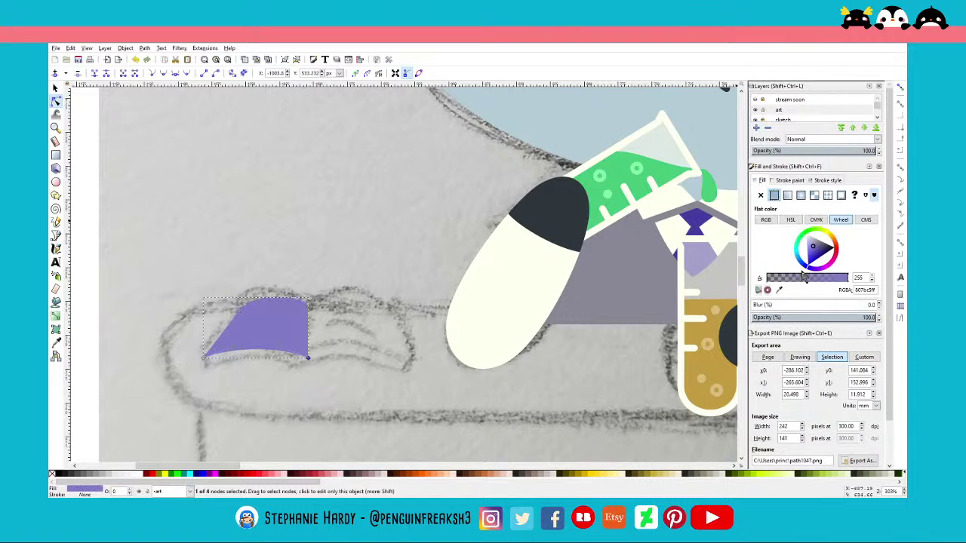
Remove the page's outline, fill it cream, and move it down slightly
{"action": "key", "text": "d"}
{"action": "left_click", "coordinate": [517, 290]}
{"action": "key", "text": "d"}
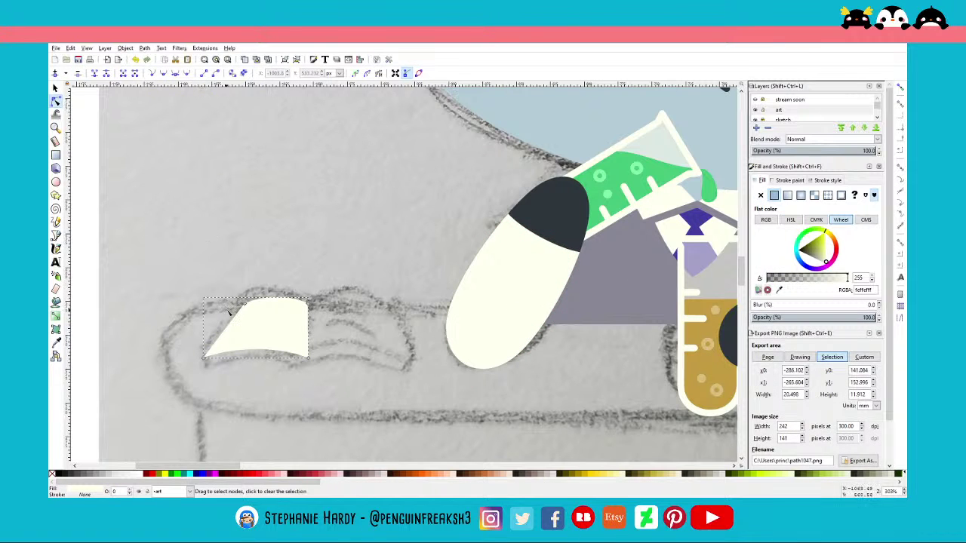
{"action": "left_click", "coordinate": [55, 88]}
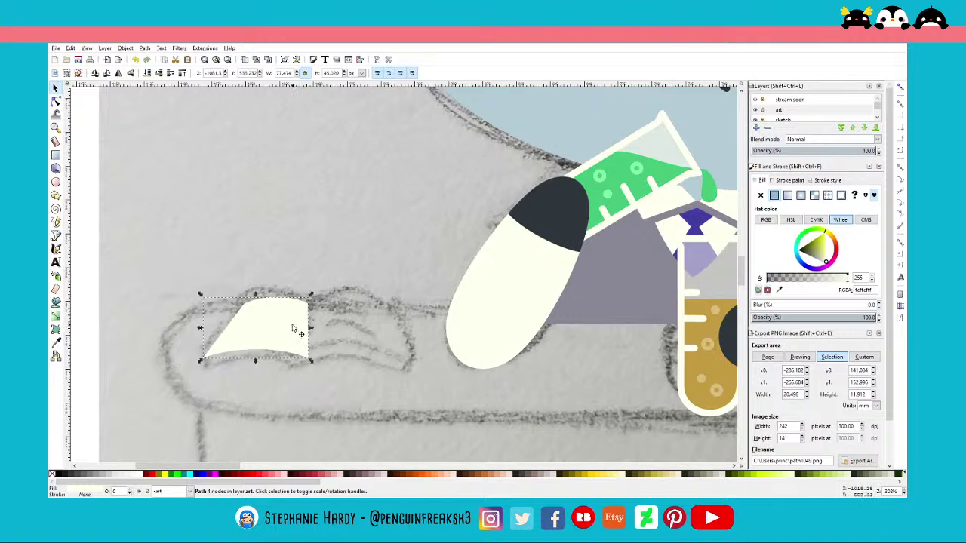
{"action": "left_click_drag", "start_coordinate": [293, 328], "coordinate": [293, 334]}
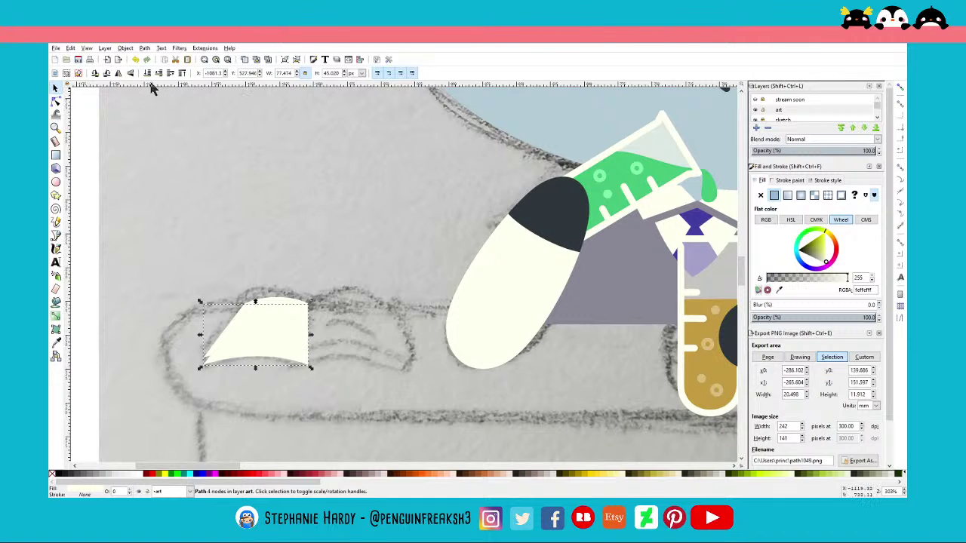
Add a dark charcoal shape beneath the cream page, using the arm tip's grey
{"action": "left_click", "coordinate": [780, 290]}
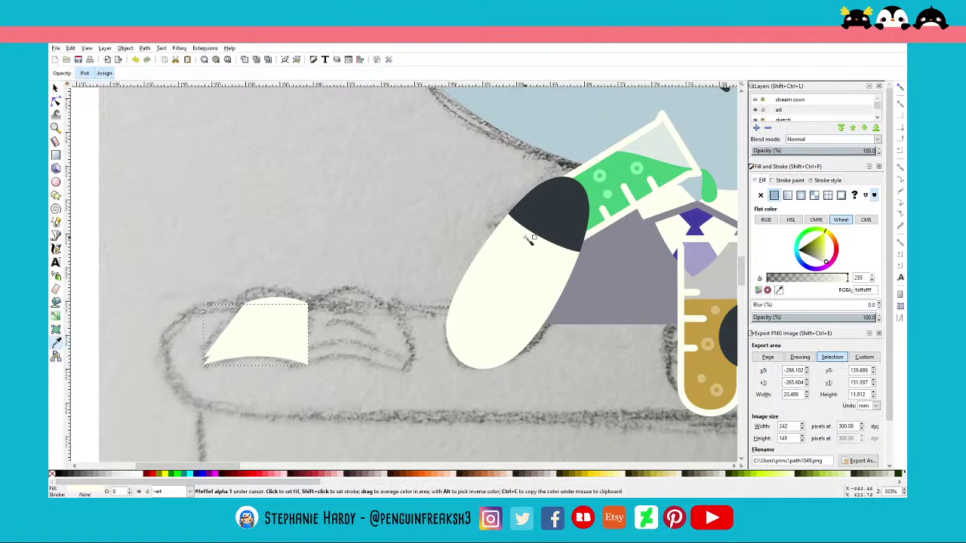
{"action": "left_click", "coordinate": [570, 220]}
{"action": "key", "text": "s"}
{"action": "scroll", "coordinate": [236, 381], "scroll_direction": "up", "scroll_amount": 2}
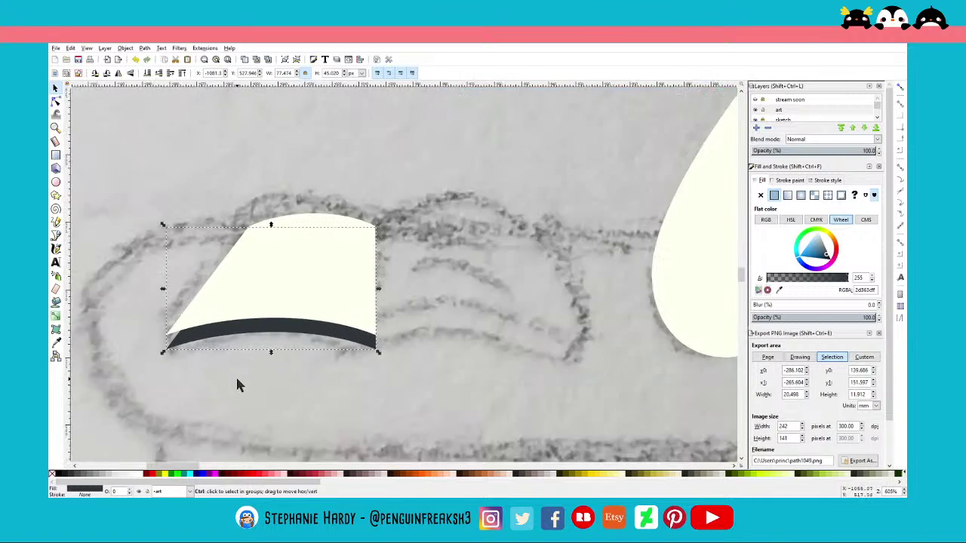
{"action": "scroll", "coordinate": [237, 381], "scroll_direction": "up", "scroll_amount": 1}
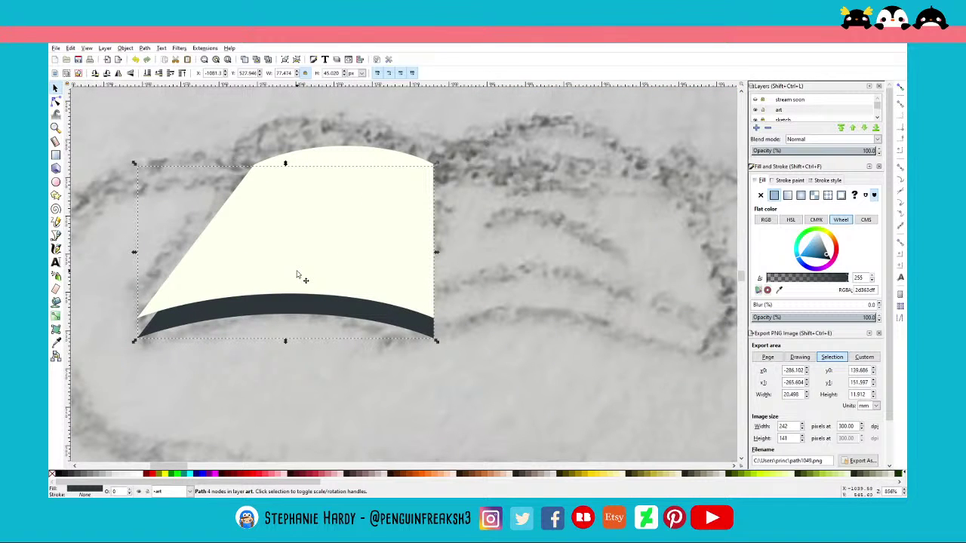
{"action": "left_click", "coordinate": [237, 356]}
{"action": "scroll", "coordinate": [238, 362], "scroll_direction": "down", "scroll_amount": 1}
{"action": "scroll", "coordinate": [238, 364], "scroll_direction": "down", "scroll_amount": 2}
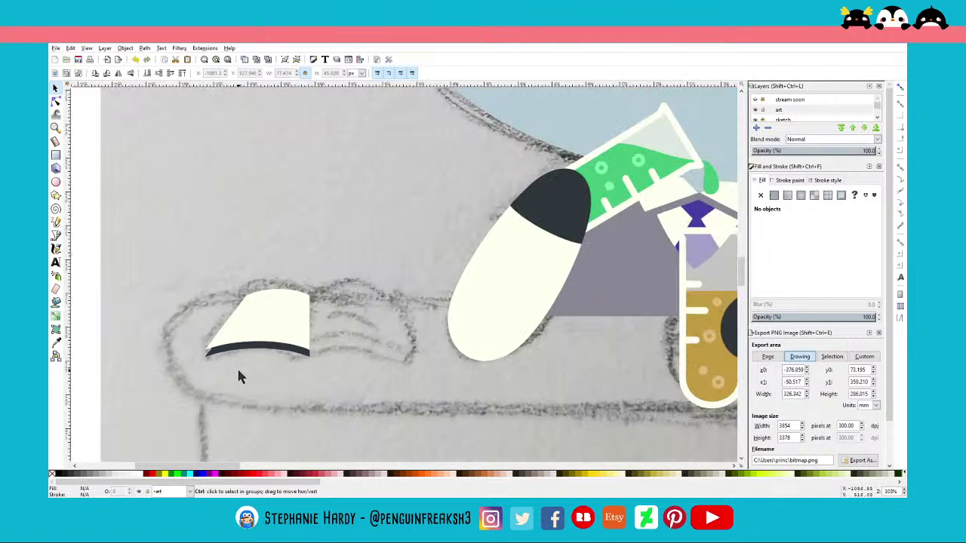
{"action": "scroll", "coordinate": [250, 367], "scroll_direction": "up", "scroll_amount": 1}
Reposition and restack the cream page so a thin dark edge shows along its bottom
{"action": "left_click", "coordinate": [286, 312]}
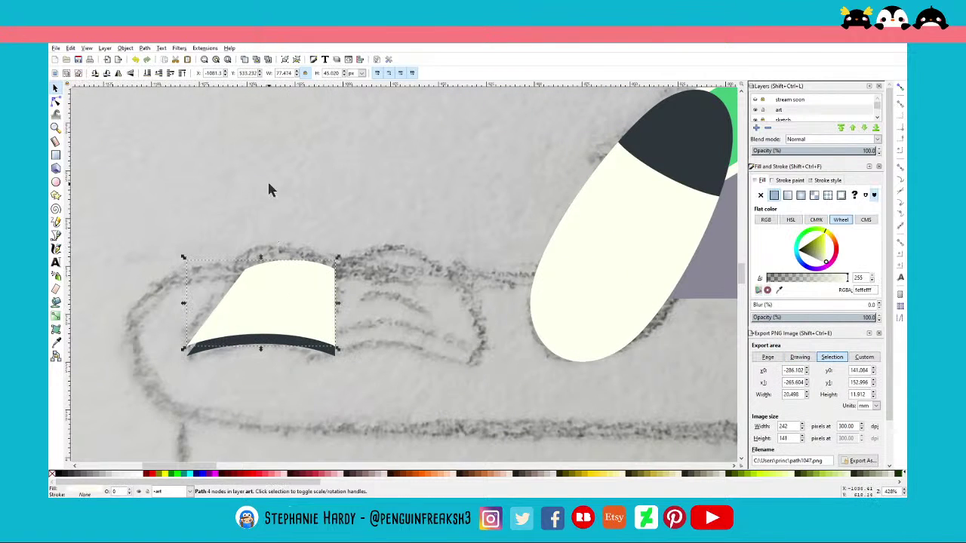
{"action": "left_click_drag", "start_coordinate": [266, 310], "coordinate": [291, 311]}
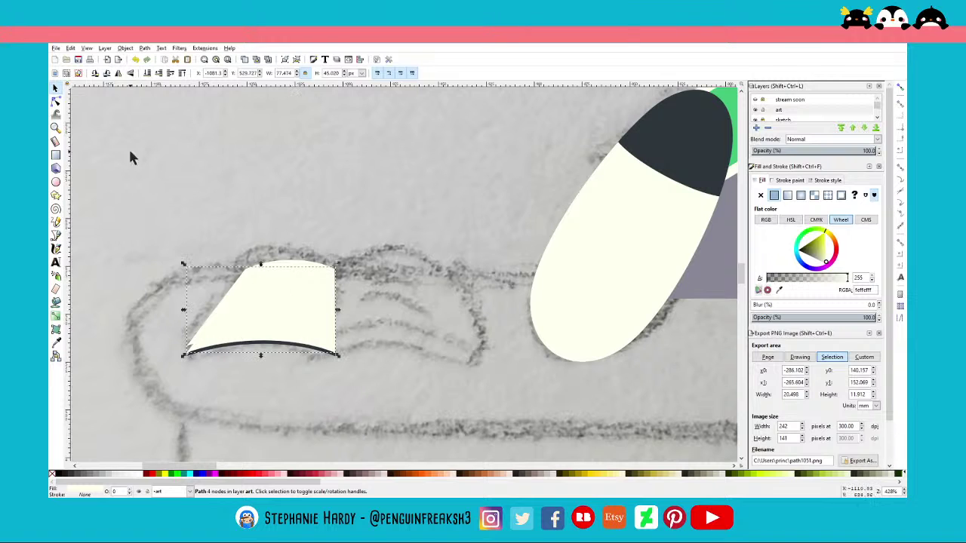
{"action": "left_click", "coordinate": [147, 73]}
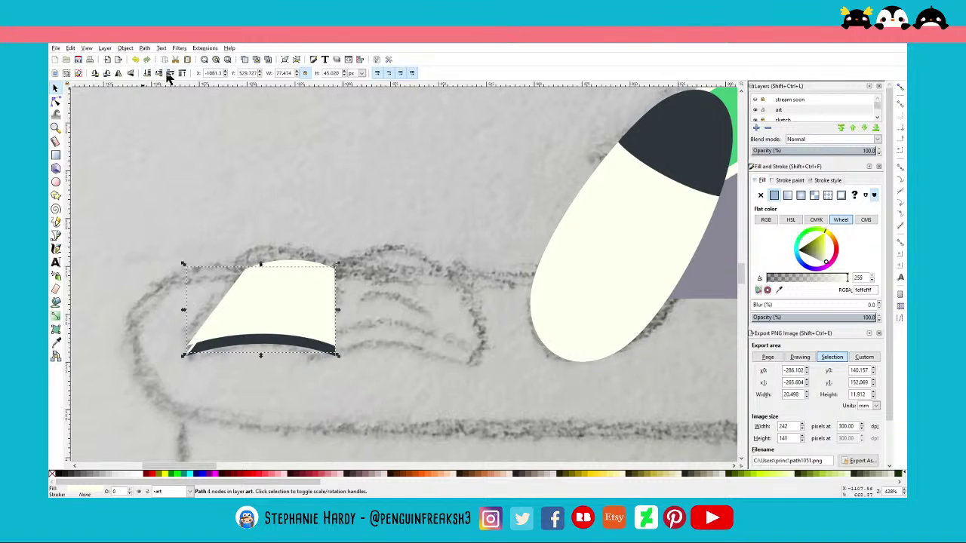
{"action": "left_click", "coordinate": [171, 73]}
{"action": "left_click", "coordinate": [236, 381]}
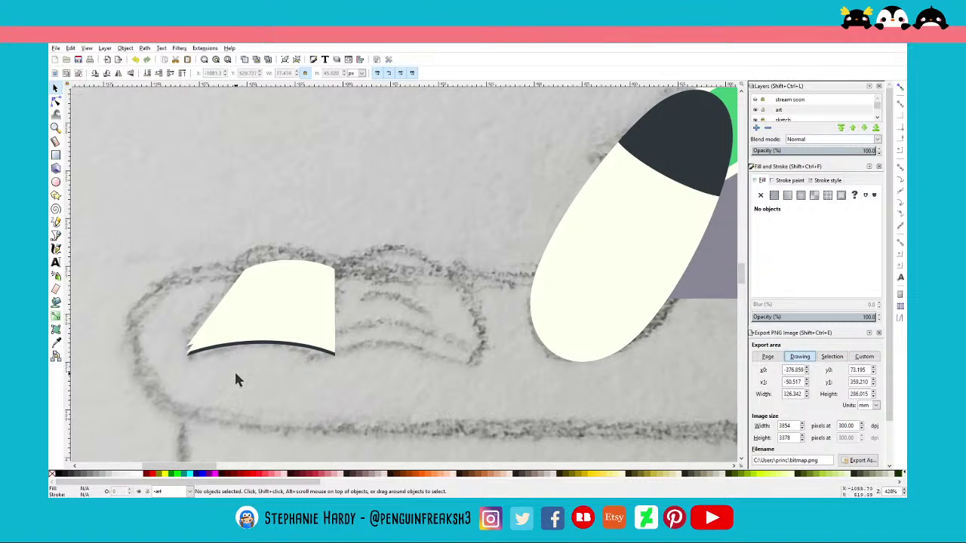
{"action": "scroll", "coordinate": [162, 351], "scroll_direction": "down", "scroll_amount": 1, "text": "ctrl"}
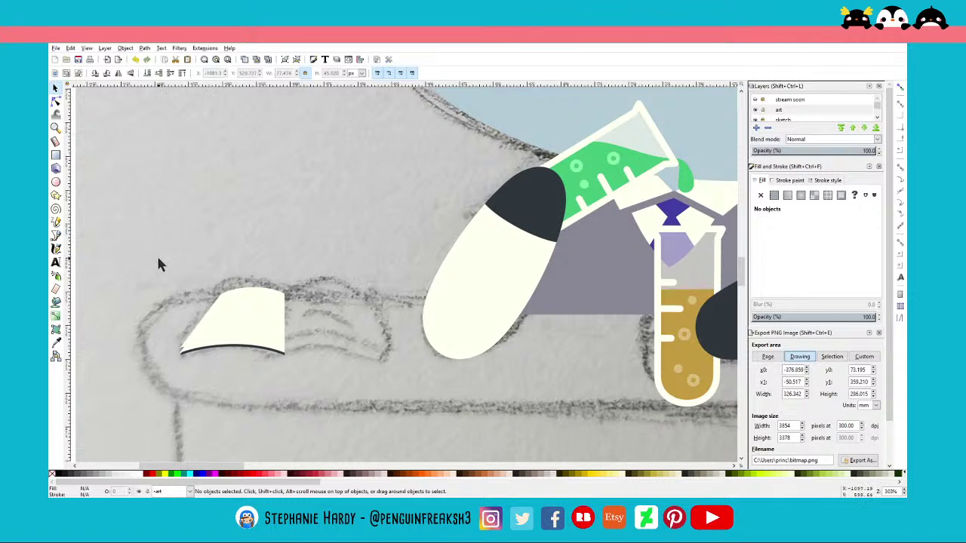
{"action": "scroll", "coordinate": [237, 324], "scroll_direction": "up", "scroll_amount": 2, "text": "ctrl"}
Draw a line across the page with stroke width 5 in the dark grey edge colour
{"action": "key", "text": "b"}
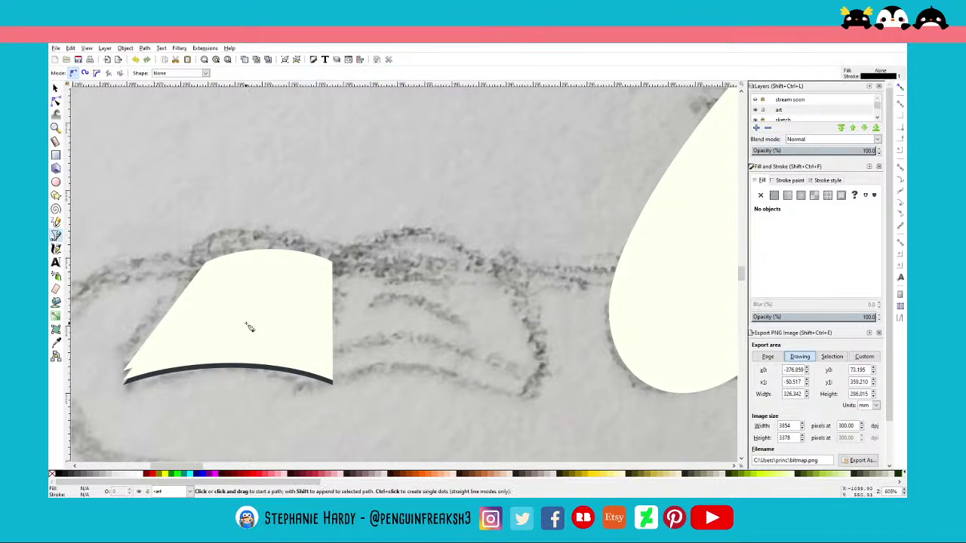
{"action": "left_click", "coordinate": [190, 329]}
{"action": "double_click", "coordinate": [301, 334]}
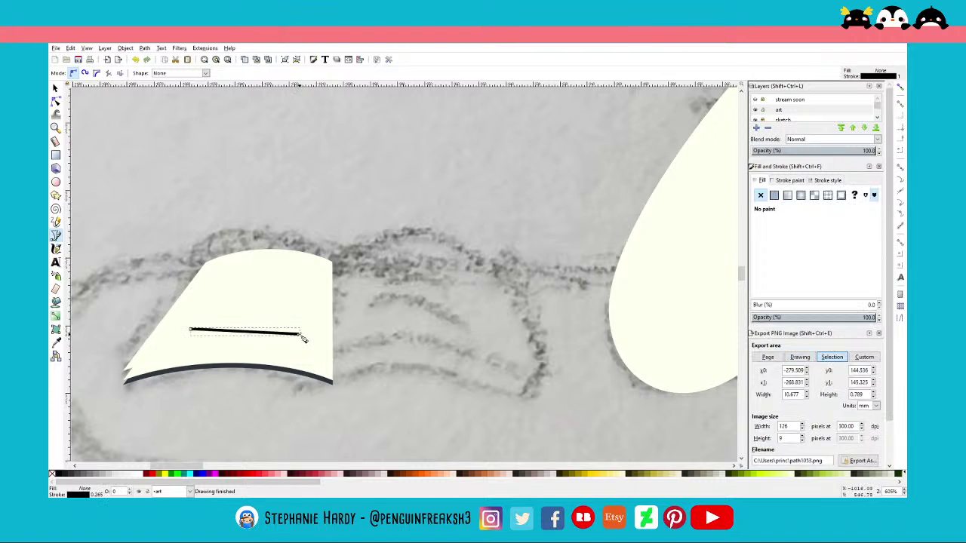
{"action": "left_click", "coordinate": [821, 181]}
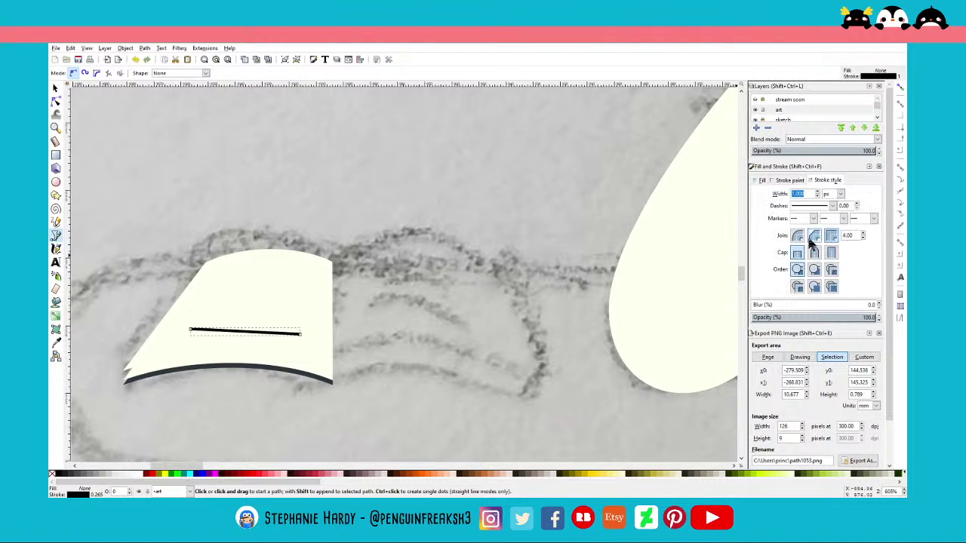
{"action": "type", "text": "5"}
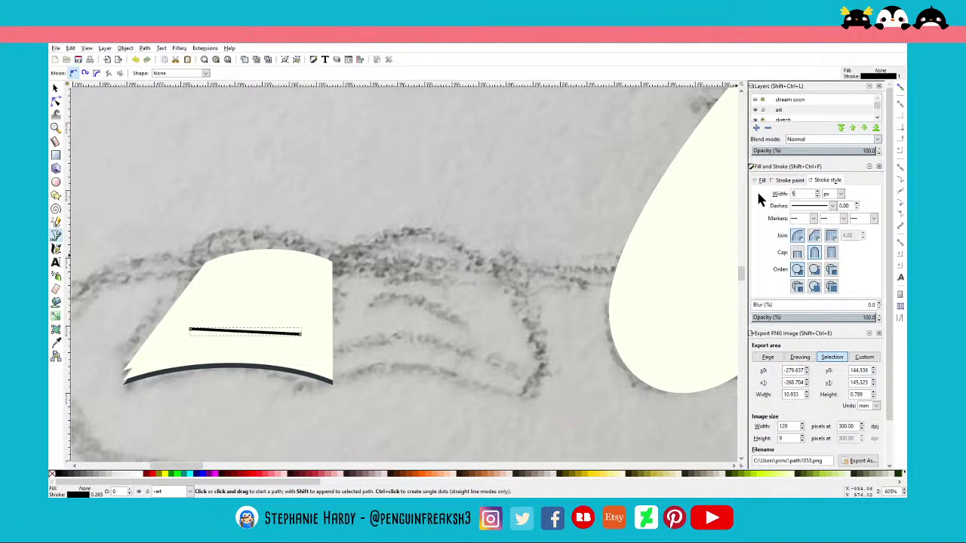
{"action": "key", "text": "Return"}
{"action": "left_click", "coordinate": [785, 180]}
{"action": "left_click", "coordinate": [779, 289]}
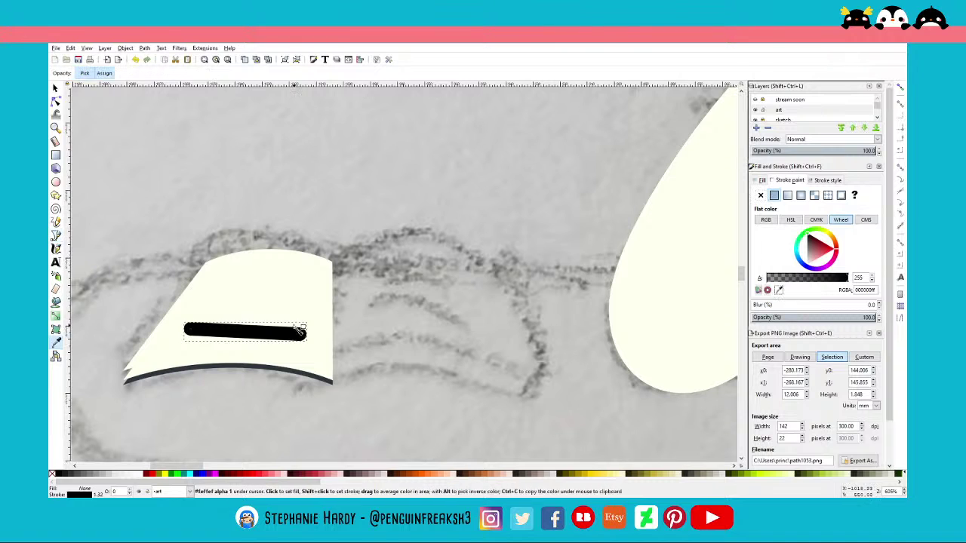
{"action": "left_click", "coordinate": [226, 369]}
Bend the page line into a gentle curve
{"action": "left_click", "coordinate": [57, 106]}
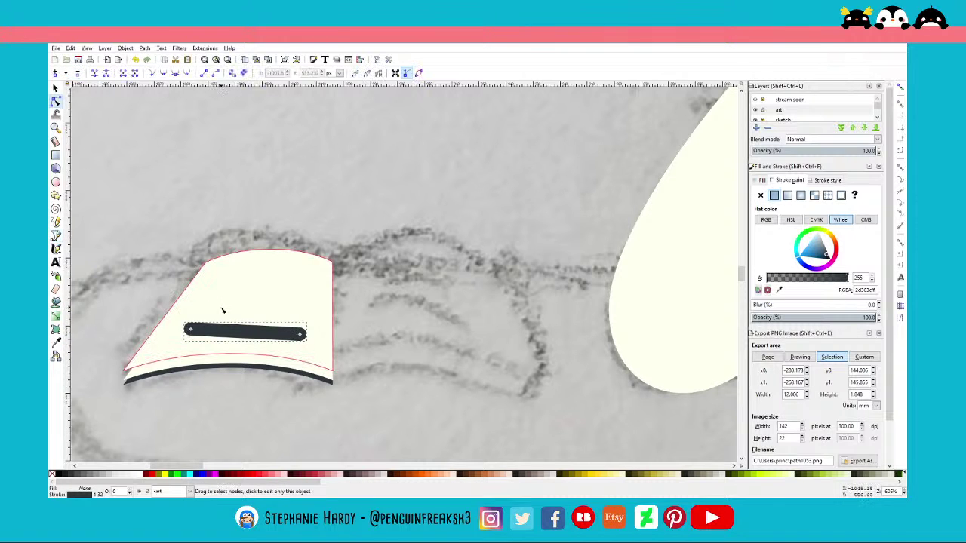
{"action": "scroll", "coordinate": [213, 316], "scroll_direction": "up", "scroll_amount": 2, "text": "ctrl"}
{"action": "left_click_drag", "start_coordinate": [390, 348], "coordinate": [390, 347]}
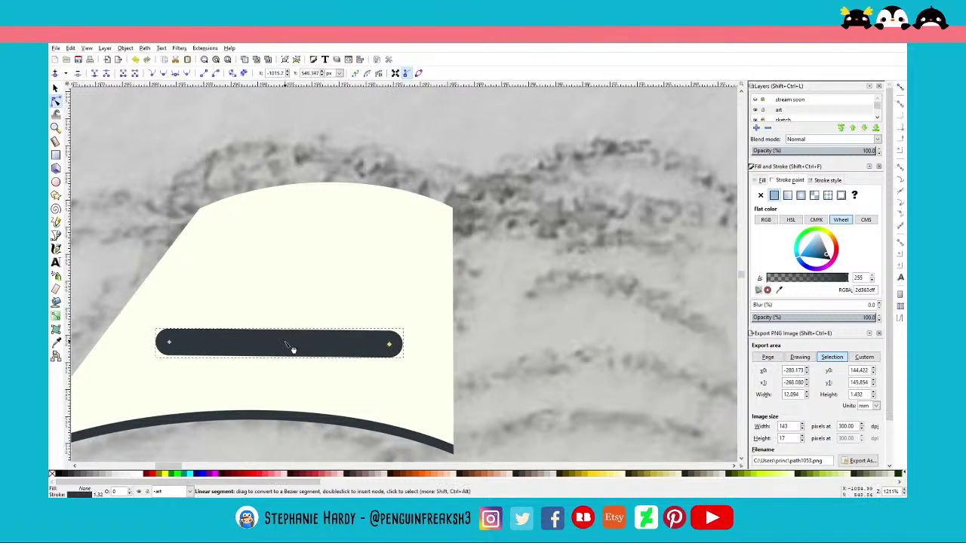
{"action": "left_click_drag", "start_coordinate": [289, 345], "coordinate": [231, 330]}
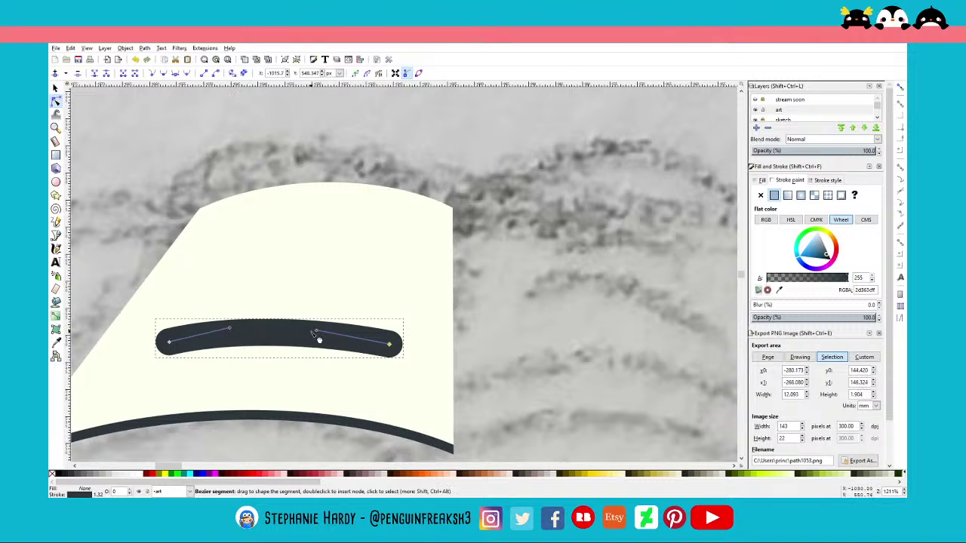
{"action": "mouse_move", "coordinate": [316, 330]}
{"action": "left_mouse_down"}
{"action": "mouse_move", "coordinate": [331, 331]}
{"action": "mouse_move", "coordinate": [300, 274]}
{"action": "left_mouse_up"}
Duplicate the curved line, shorten the upper copy, and delete its extra middle node
{"action": "left_click", "coordinate": [55, 88]}
{"action": "key", "text": "ctrl+d"}
{"action": "left_click", "coordinate": [300, 273]}
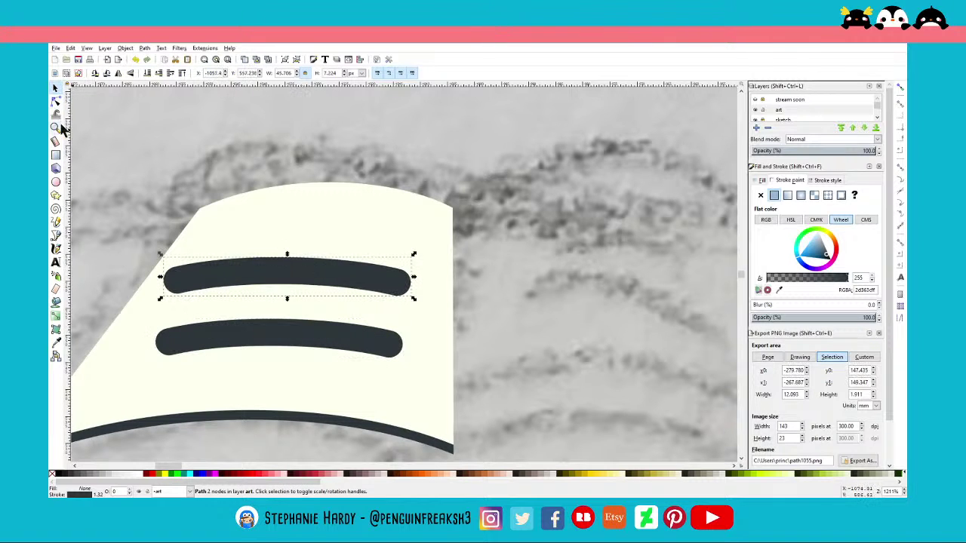
{"action": "left_click", "coordinate": [56, 101]}
{"action": "mouse_move", "coordinate": [401, 284]}
{"action": "left_mouse_down"}
{"action": "mouse_move", "coordinate": [202, 273]}
{"action": "mouse_move", "coordinate": [258, 273]}
{"action": "left_mouse_up"}
{"action": "left_click", "coordinate": [240, 261]}
{"action": "key", "text": "Delete"}
Duplicate the short line, place the copy to its right, and shorten it
{"action": "left_click", "coordinate": [55, 88]}
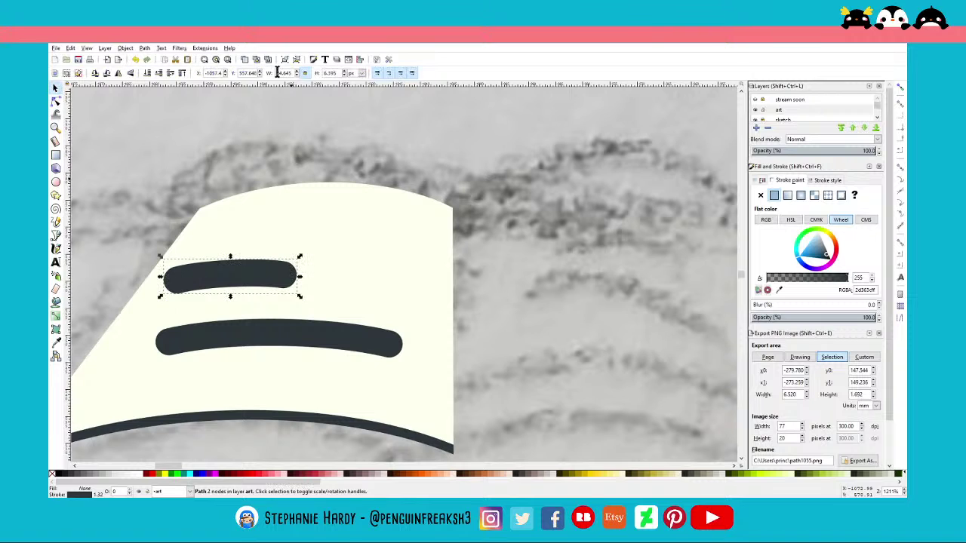
{"action": "key", "text": "ctrl+d"}
{"action": "left_click_drag", "start_coordinate": [236, 280], "coordinate": [365, 277]}
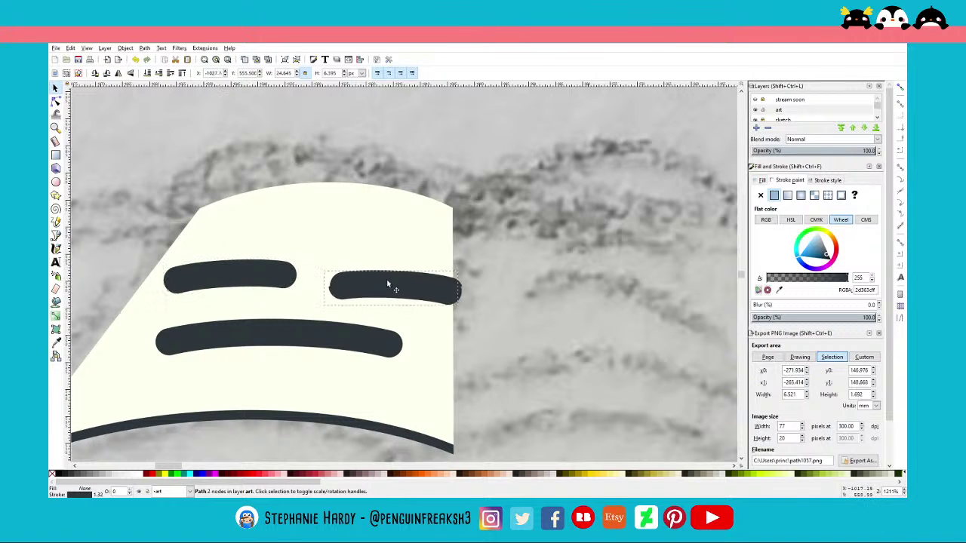
{"action": "left_click", "coordinate": [55, 100]}
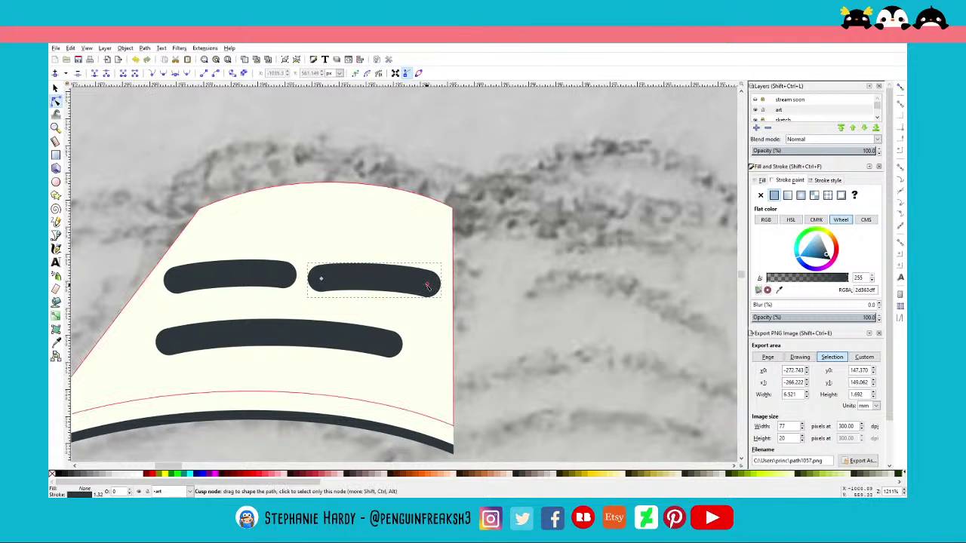
{"action": "left_click_drag", "start_coordinate": [429, 288], "coordinate": [401, 289]}
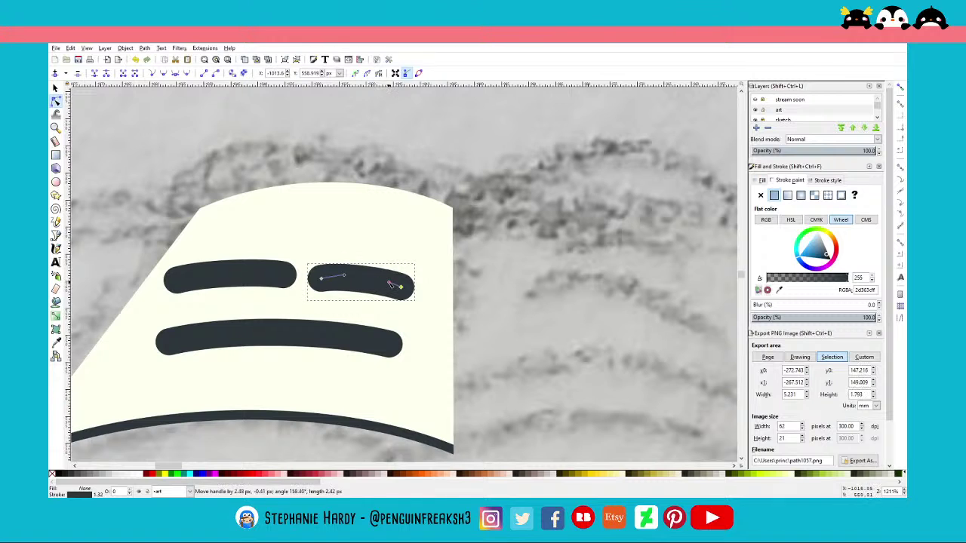
{"action": "left_click_drag", "start_coordinate": [322, 278], "coordinate": [397, 292]}
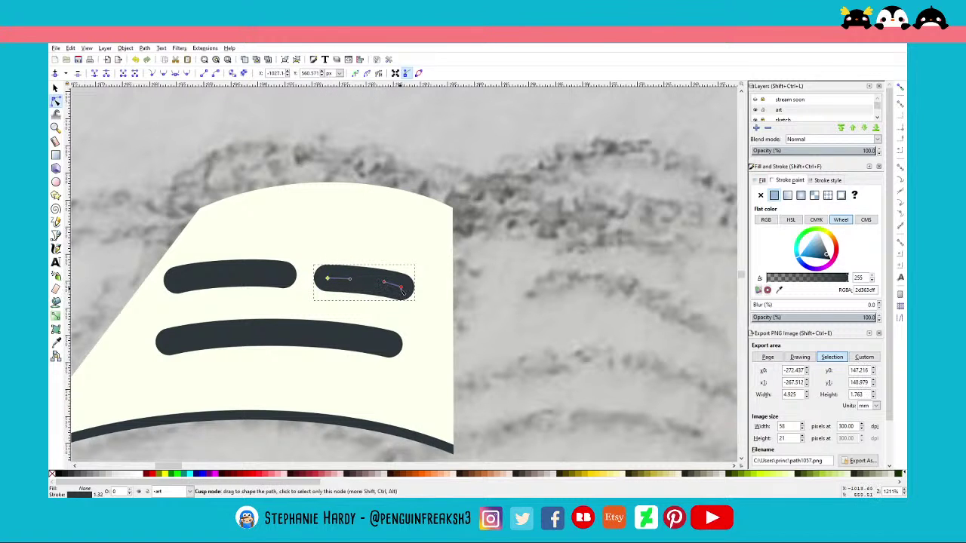
{"action": "left_click", "coordinate": [401, 288]}
{"action": "left_click", "coordinate": [55, 88]}
{"action": "key", "text": "Escape"}
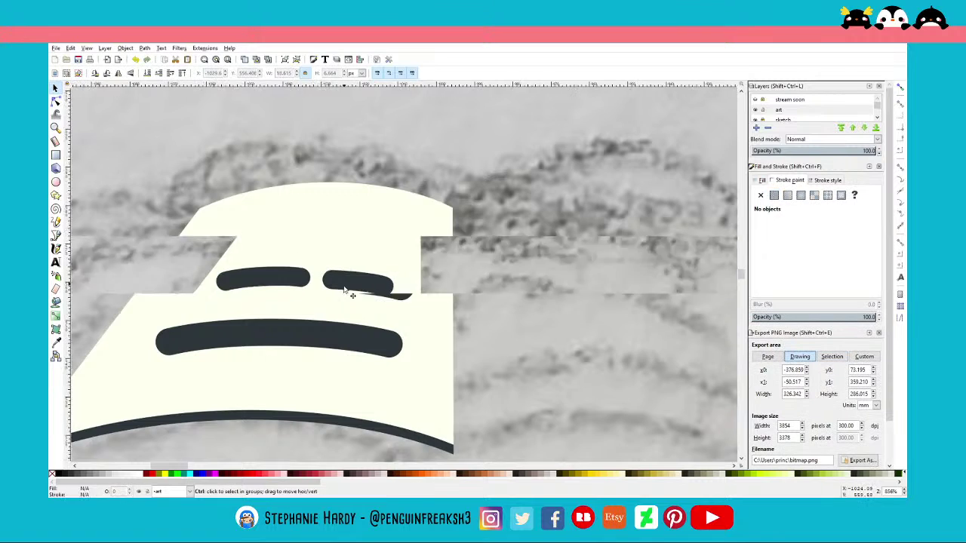
Duplicate the lower long line and move the copy to the top of the page
{"action": "scroll", "coordinate": [339, 310], "scroll_direction": "down", "scroll_amount": 3}
{"action": "left_click", "coordinate": [335, 312]}
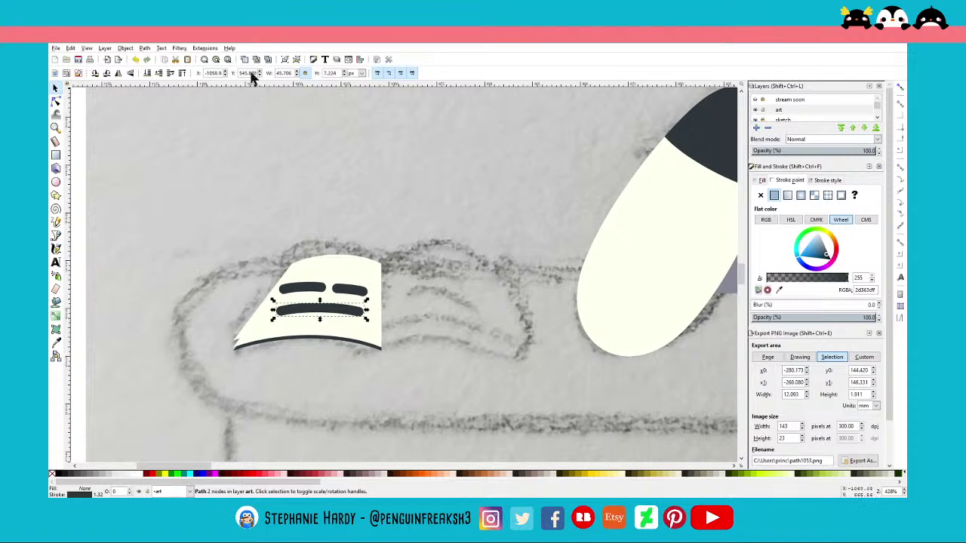
{"action": "key", "text": "ctrl+d"}
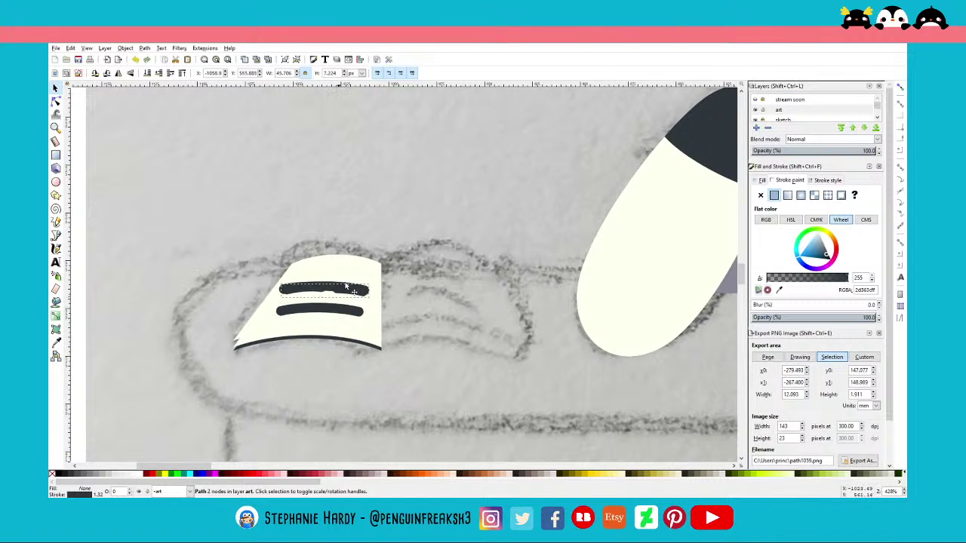
{"action": "left_click_drag", "start_coordinate": [338, 307], "coordinate": [354, 268]}
{"action": "key", "text": "alt+Up"}
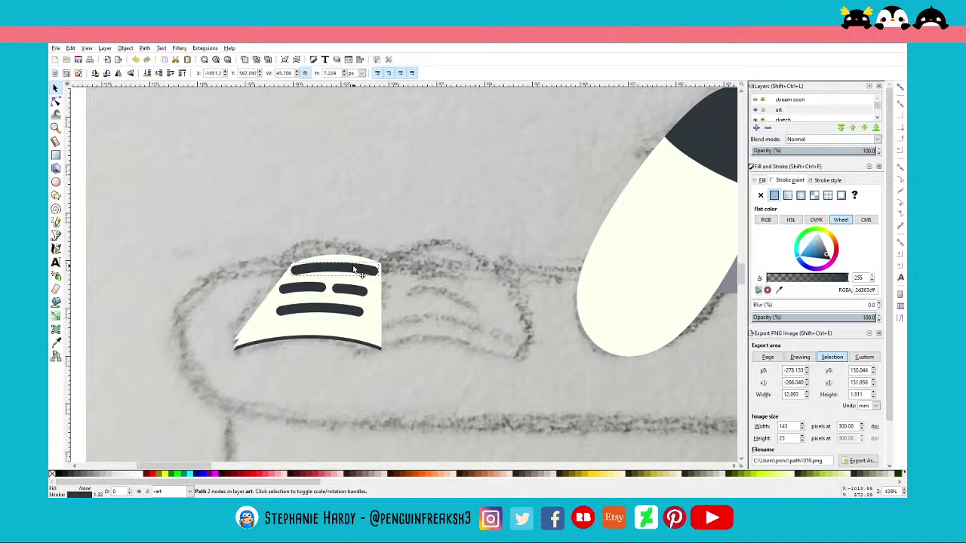
{"action": "key", "text": "alt+Up"}
{"action": "key", "text": "alt+Up"}
Shorten the top line from both ends and ease its curve to fit inside the page
{"action": "scroll", "coordinate": [336, 283], "scroll_direction": "up", "scroll_amount": 1}
{"action": "scroll", "coordinate": [336, 283], "scroll_direction": "up", "scroll_amount": 1}
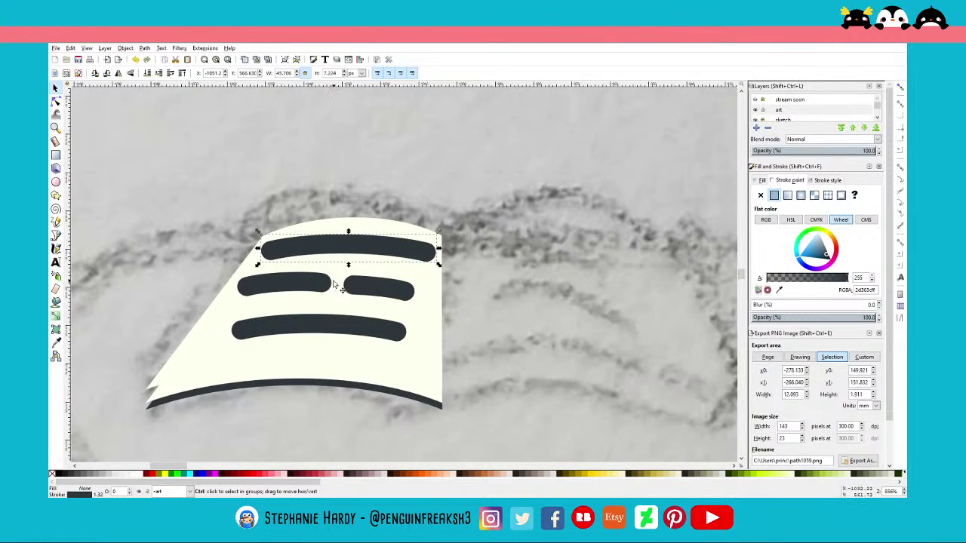
{"action": "scroll", "coordinate": [336, 283], "scroll_direction": "up", "scroll_amount": 1}
{"action": "left_click", "coordinate": [56, 101]}
{"action": "left_click_drag", "start_coordinate": [243, 237], "coordinate": [260, 234]}
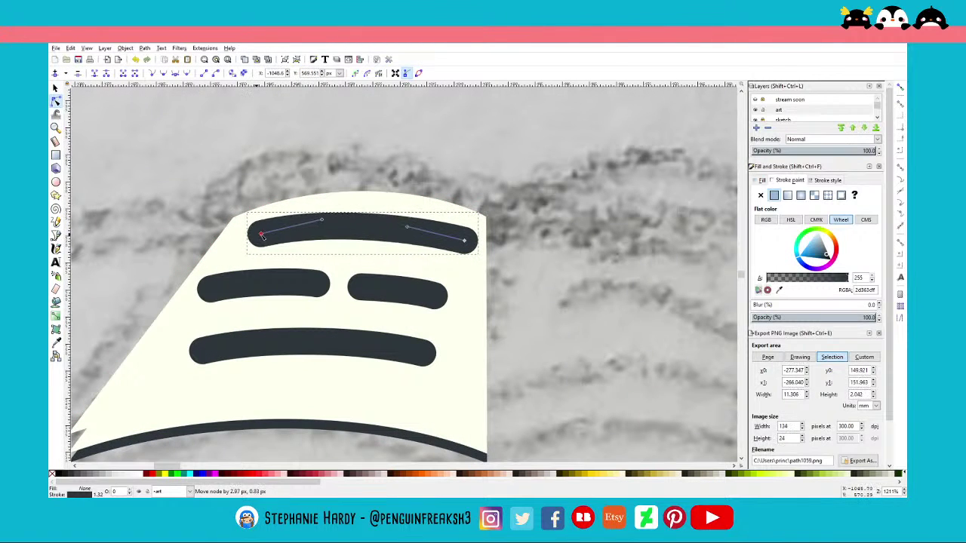
{"action": "left_click_drag", "start_coordinate": [465, 240], "coordinate": [445, 240]}
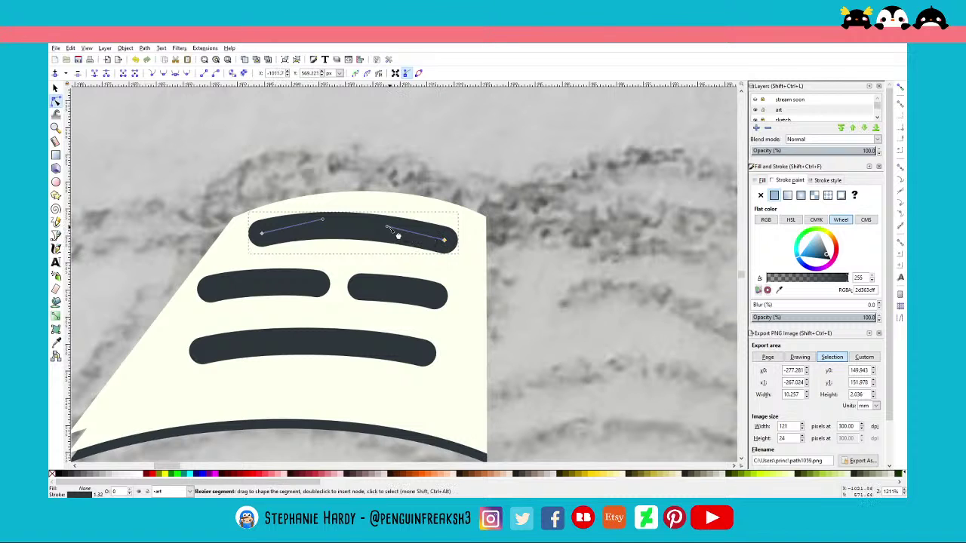
{"action": "left_click_drag", "start_coordinate": [388, 227], "coordinate": [405, 228]}
{"action": "left_click_drag", "start_coordinate": [322, 219], "coordinate": [326, 220]}
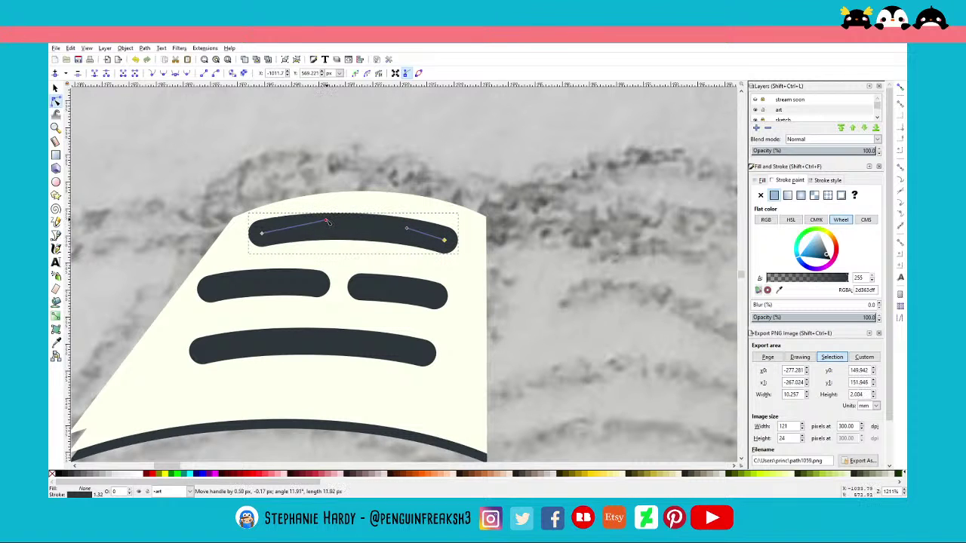
{"action": "left_click", "coordinate": [55, 89]}
{"action": "key", "text": "Escape"}
{"action": "scroll", "coordinate": [256, 366], "scroll_direction": "down", "scroll_amount": 2}
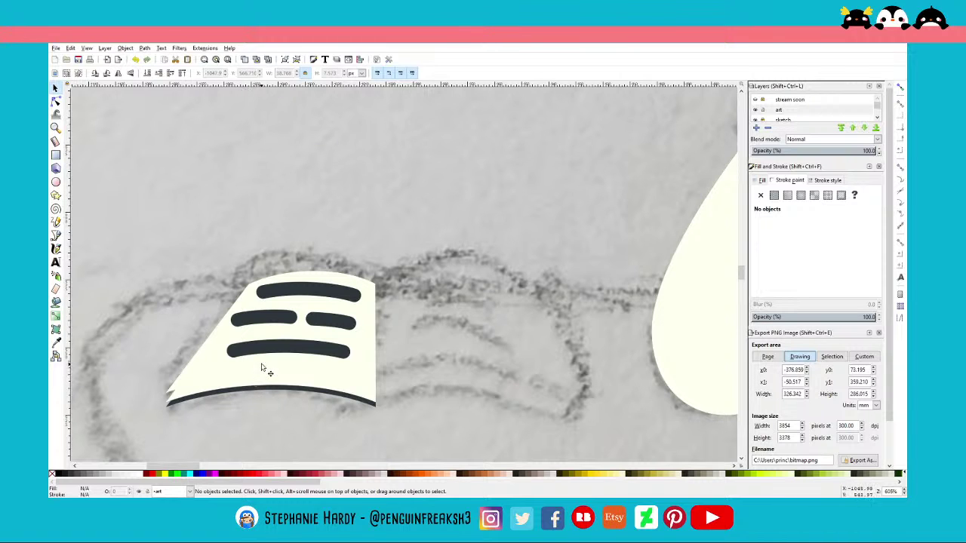
Nudge a page layer down, send it to the bottom, and fill it light grey
{"action": "left_click", "coordinate": [262, 367]}
{"action": "scroll", "coordinate": [186, 397], "scroll_direction": "up", "scroll_amount": 1}
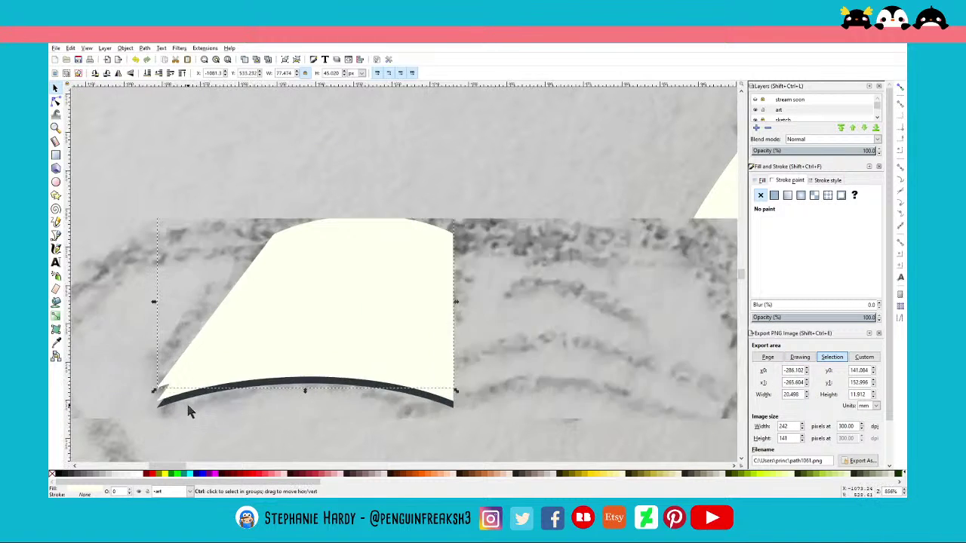
{"action": "scroll", "coordinate": [186, 397], "scroll_direction": "up", "scroll_amount": 1}
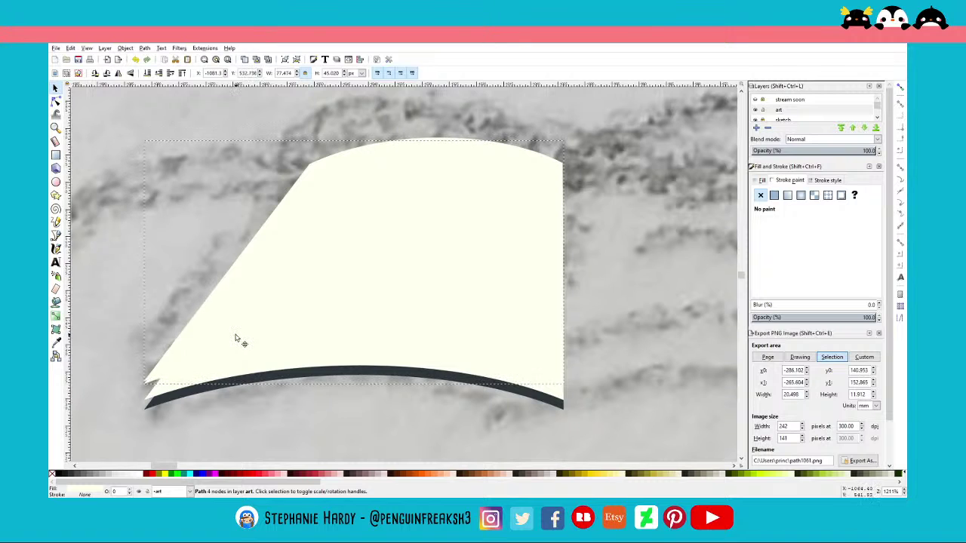
{"action": "key", "text": "alt+Down"}
{"action": "key", "text": "alt+Down"}
{"action": "key", "text": "alt+Down"}
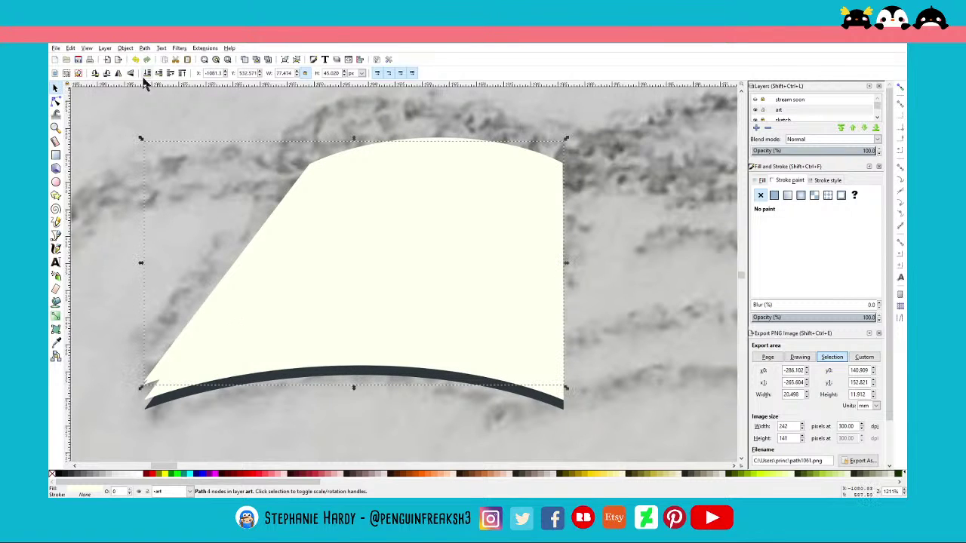
{"action": "left_click", "coordinate": [148, 74]}
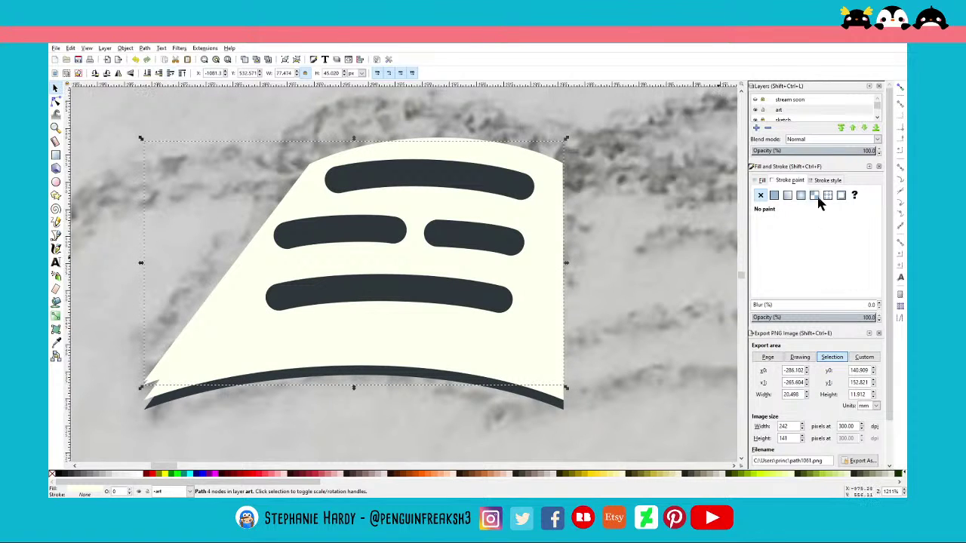
{"action": "left_click", "coordinate": [764, 181]}
{"action": "left_click_drag", "start_coordinate": [828, 264], "coordinate": [822, 258]}
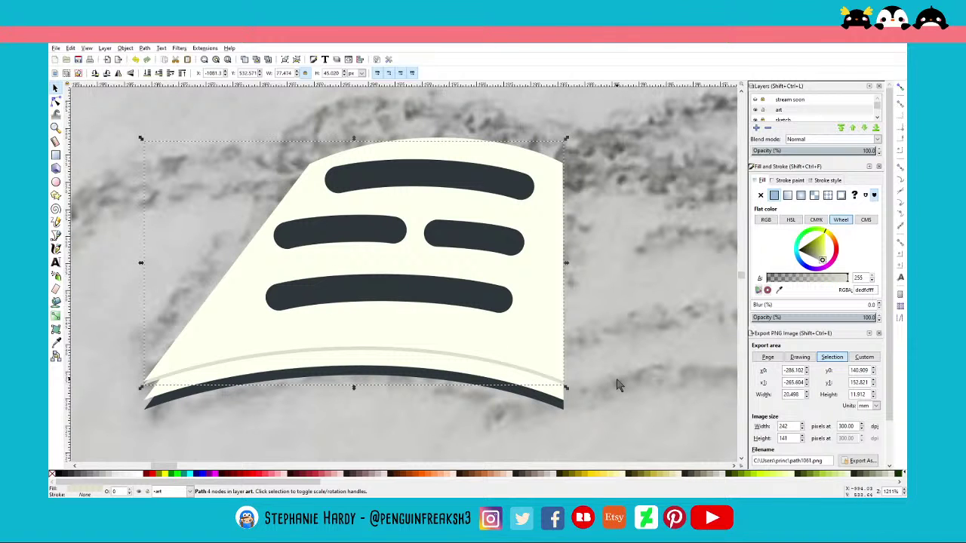
Raise the grey layer's lower-left corner so it fits under the page
{"action": "scroll", "coordinate": [150, 390], "scroll_direction": "up", "scroll_amount": 3}
{"action": "scroll", "coordinate": [143, 387], "scroll_direction": "up", "scroll_amount": 2}
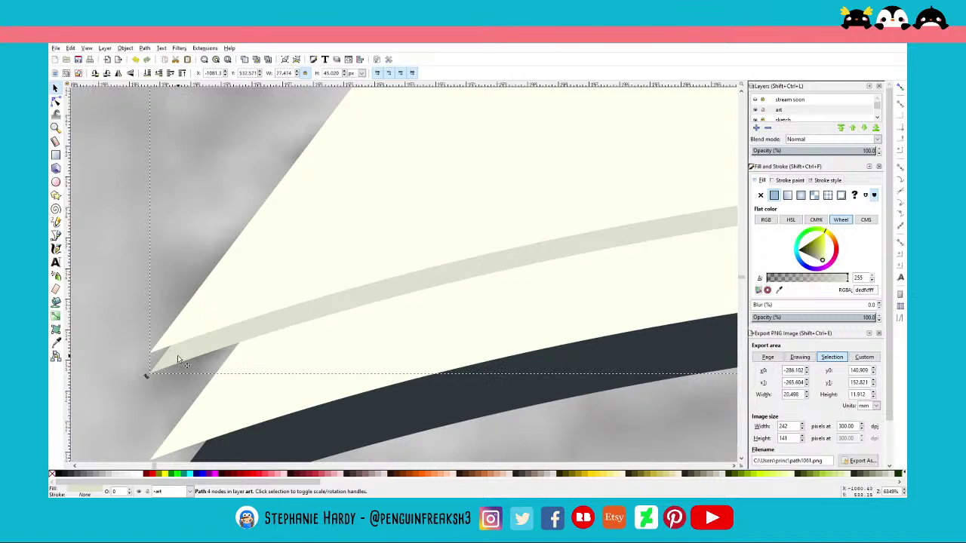
{"action": "left_click_drag", "start_coordinate": [146, 375], "coordinate": [151, 364]}
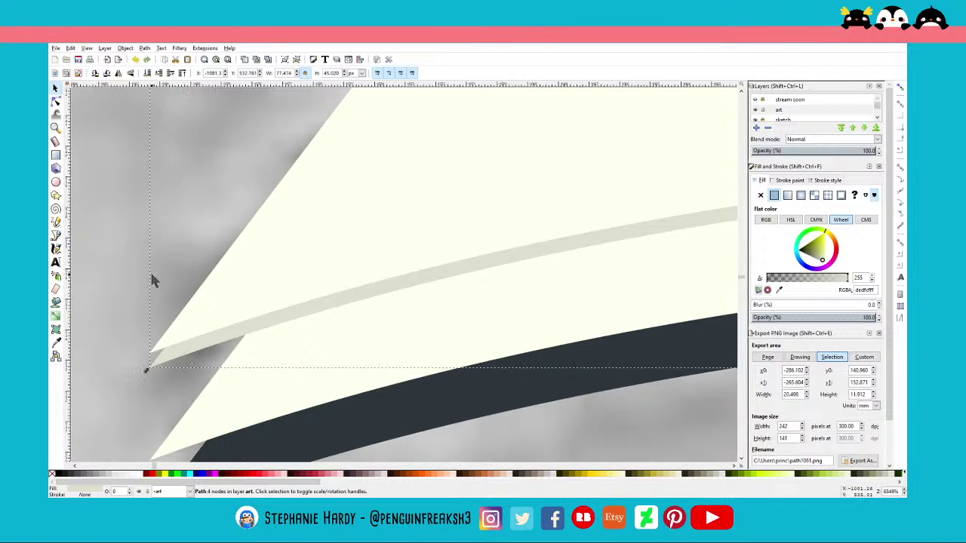
{"action": "key", "text": "Escape"}
{"action": "scroll", "coordinate": [242, 360], "scroll_direction": "down", "scroll_amount": 4}
{"action": "scroll", "coordinate": [253, 389], "scroll_direction": "down", "scroll_amount": 1}
{"action": "scroll", "coordinate": [256, 396], "scroll_direction": "up", "scroll_amount": 1}
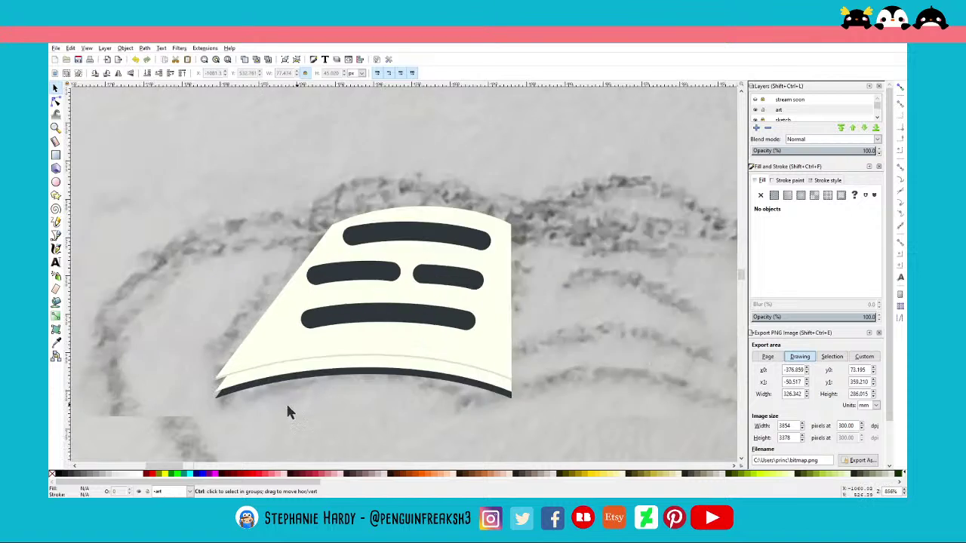
{"action": "scroll", "coordinate": [285, 402], "scroll_direction": "up", "scroll_amount": 4}
Shift another page layer, restack it beneath the lines, and fill it with sampled light grey
{"action": "left_click", "coordinate": [253, 321]}
{"action": "left_click_drag", "start_coordinate": [266, 315], "coordinate": [266, 292]}
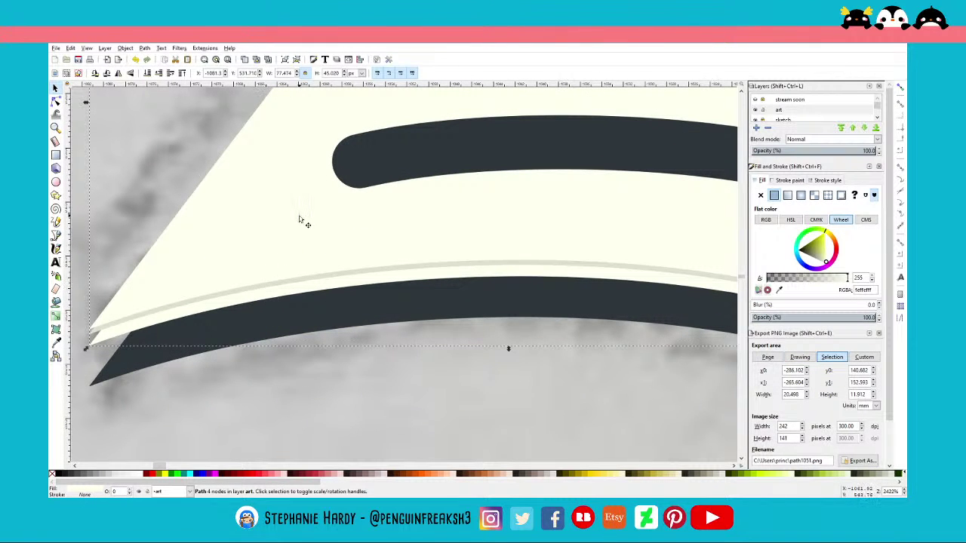
{"action": "left_click", "coordinate": [245, 62]}
{"action": "key", "text": "alt+Down"}
{"action": "key", "text": "alt+Down"}
{"action": "key", "text": "alt+Down"}
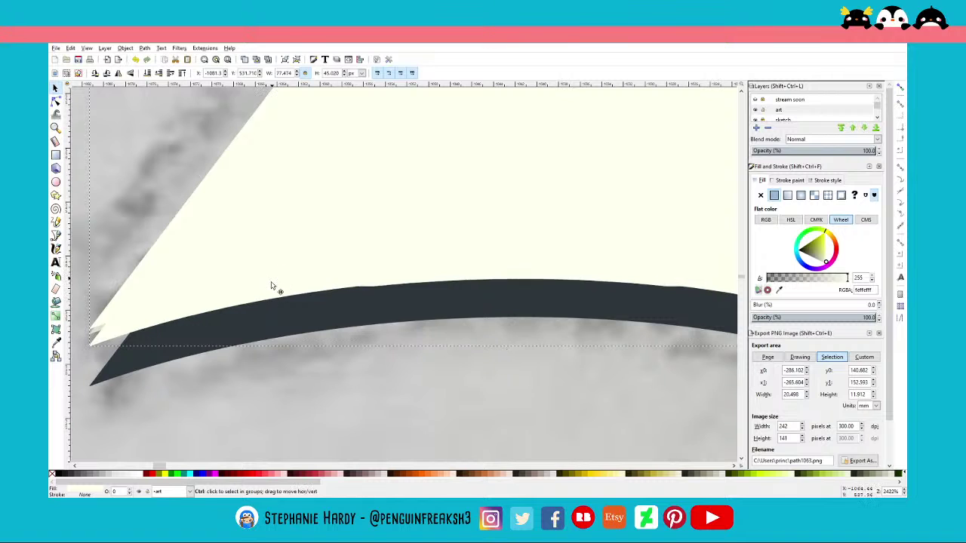
{"action": "key", "text": "alt+Down"}
{"action": "key", "text": "alt+Down"}
{"action": "key", "text": "alt+Down"}
{"action": "left_click", "coordinate": [158, 73]}
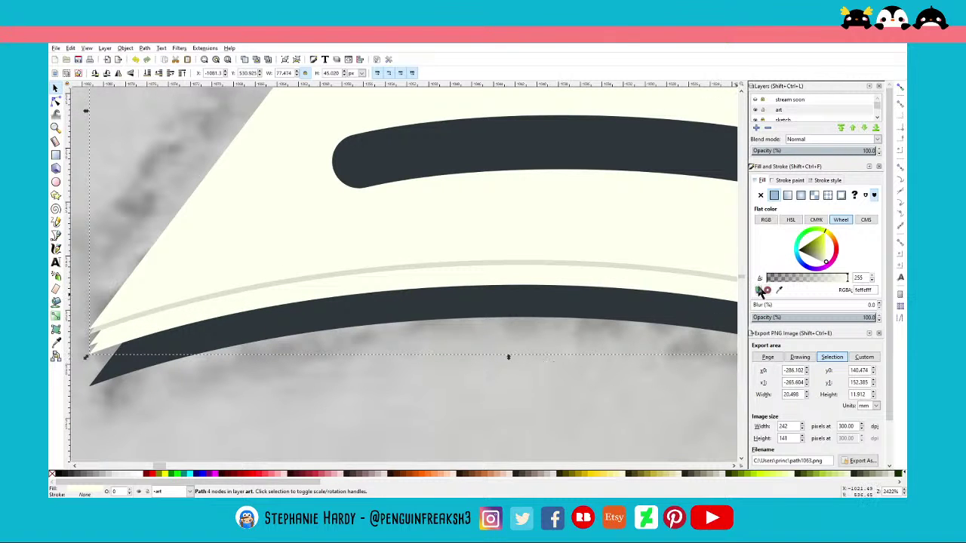
{"action": "left_click", "coordinate": [779, 289]}
{"action": "left_click", "coordinate": [707, 276]}
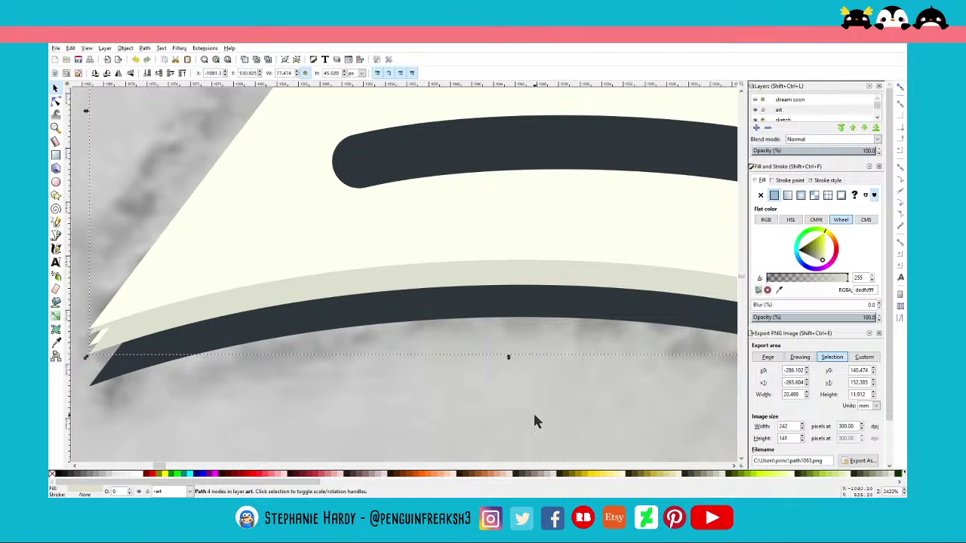
{"action": "left_click", "coordinate": [158, 73]}
Review the stacked cream and grey page edges above the charcoal cover strip
{"action": "scroll", "coordinate": [217, 411], "scroll_direction": "down", "scroll_amount": 1}
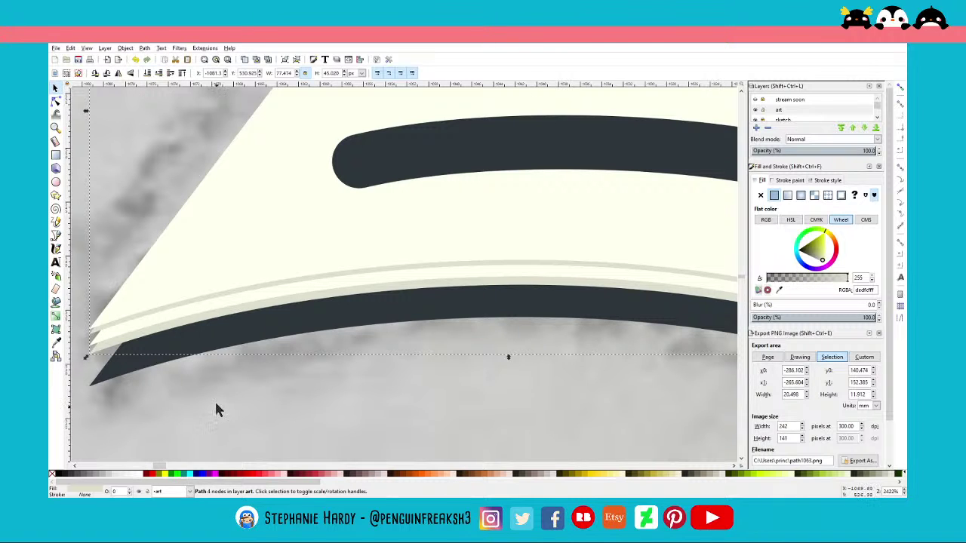
{"action": "scroll", "coordinate": [216, 408], "scroll_direction": "down", "scroll_amount": 3}
{"action": "scroll", "coordinate": [192, 411], "scroll_direction": "down", "scroll_amount": 1}
{"action": "left_click", "coordinate": [167, 423]}
{"action": "scroll", "coordinate": [168, 423], "scroll_direction": "up", "scroll_amount": 5}
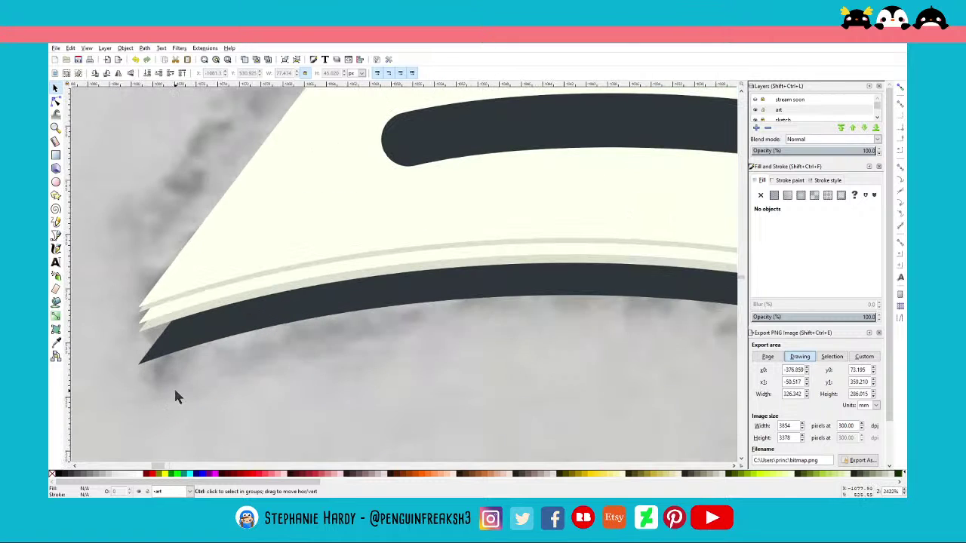
{"action": "left_click", "coordinate": [227, 324]}
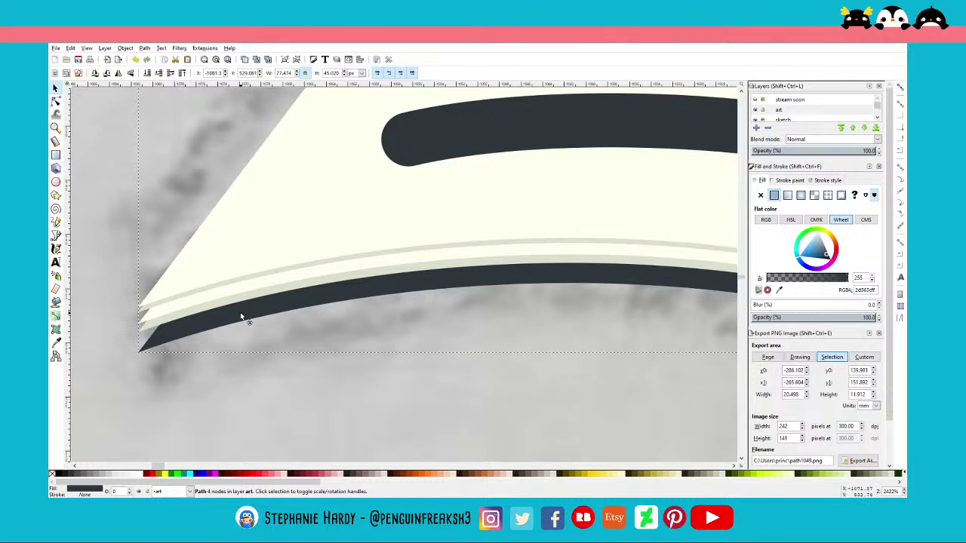
{"action": "left_click", "coordinate": [189, 381]}
{"action": "scroll", "coordinate": [189, 381], "scroll_direction": "down", "scroll_amount": 4}
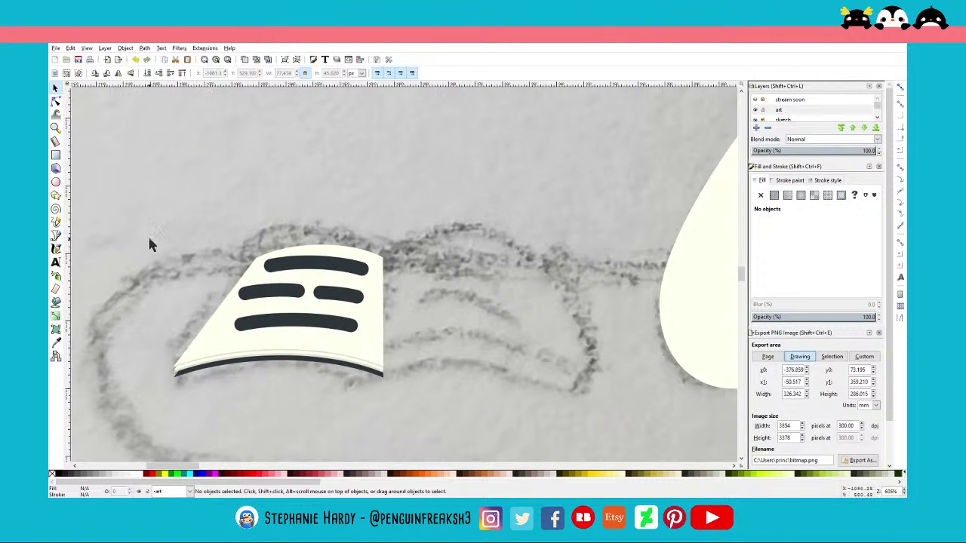
{"action": "scroll", "coordinate": [174, 279], "scroll_direction": "down", "scroll_amount": 1}
{"action": "scroll", "coordinate": [257, 359], "scroll_direction": "down", "scroll_amount": 2}
Duplicate all the page parts and snap the copy against the right edge of the original
{"action": "scroll", "coordinate": [305, 358], "scroll_direction": "down", "scroll_amount": 1}
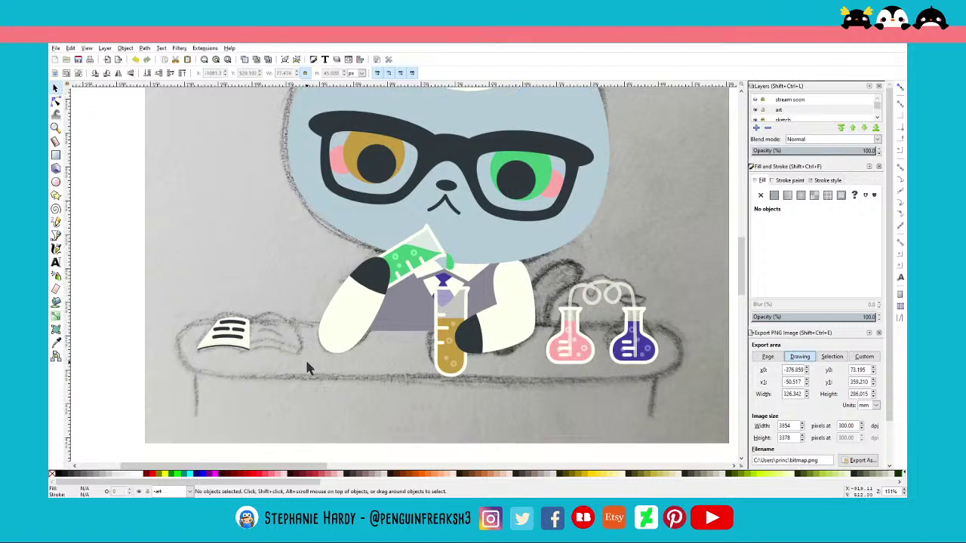
{"action": "scroll", "coordinate": [214, 355], "scroll_direction": "up", "scroll_amount": 1}
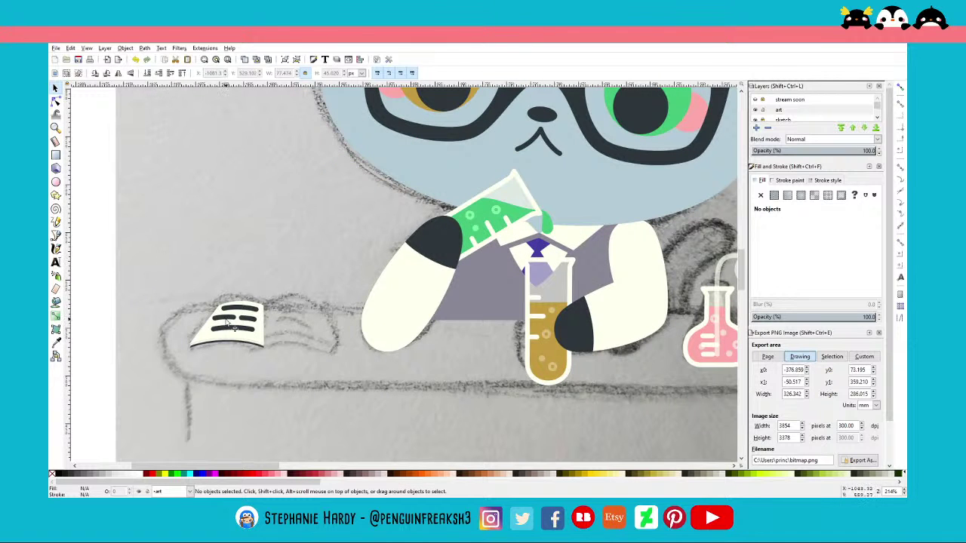
{"action": "left_click_drag", "start_coordinate": [168, 270], "coordinate": [288, 392]}
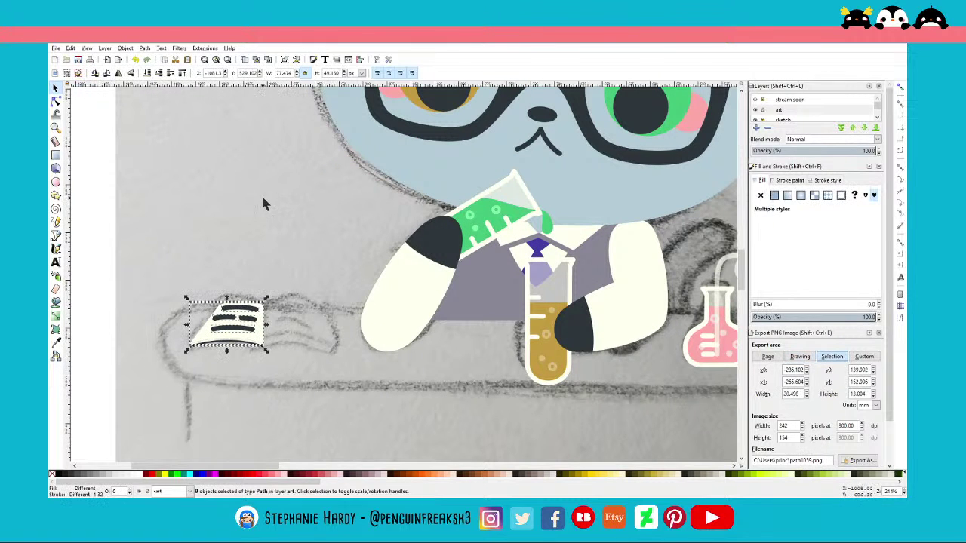
{"action": "key", "text": "ctrl+d"}
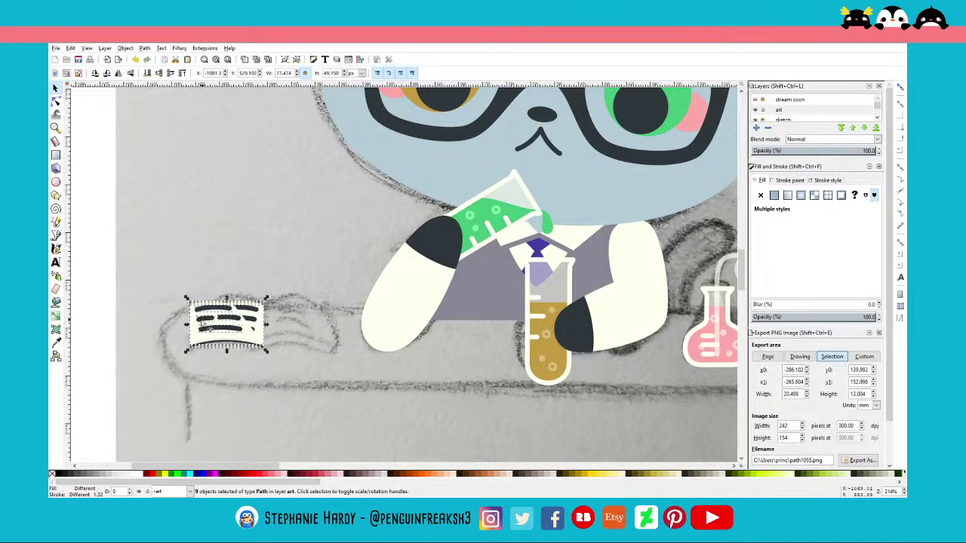
{"action": "left_click_drag", "start_coordinate": [202, 324], "coordinate": [278, 325]}
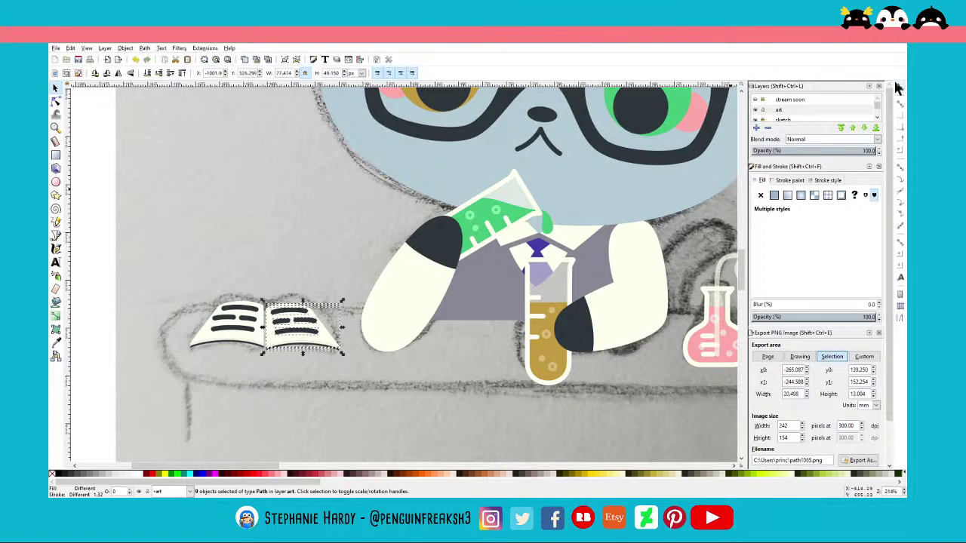
{"action": "scroll", "coordinate": [257, 349], "scroll_direction": "up", "scroll_amount": 4}
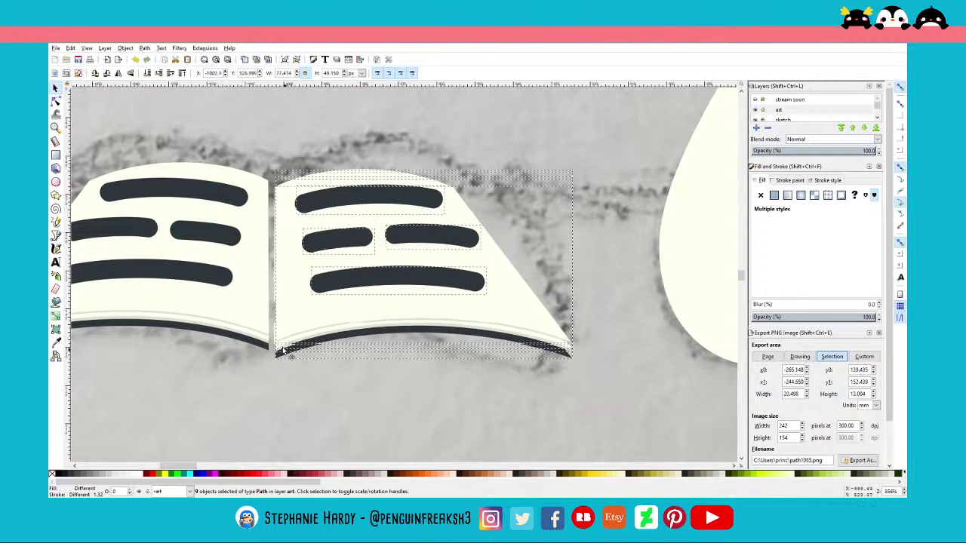
{"action": "left_click_drag", "start_coordinate": [283, 351], "coordinate": [271, 351]}
{"action": "left_click", "coordinate": [293, 380]}
Tweak the right page's spine node with the Node tool, then deselect and zoom out
{"action": "scroll", "coordinate": [256, 381], "scroll_direction": "down", "scroll_amount": 1}
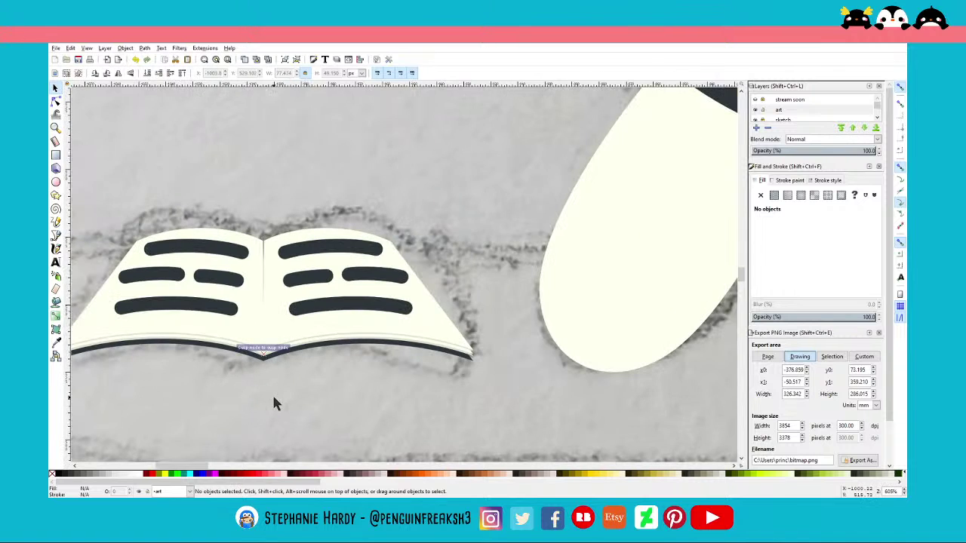
{"action": "key", "text": "n"}
{"action": "scroll", "coordinate": [279, 245], "scroll_direction": "up", "scroll_amount": 4}
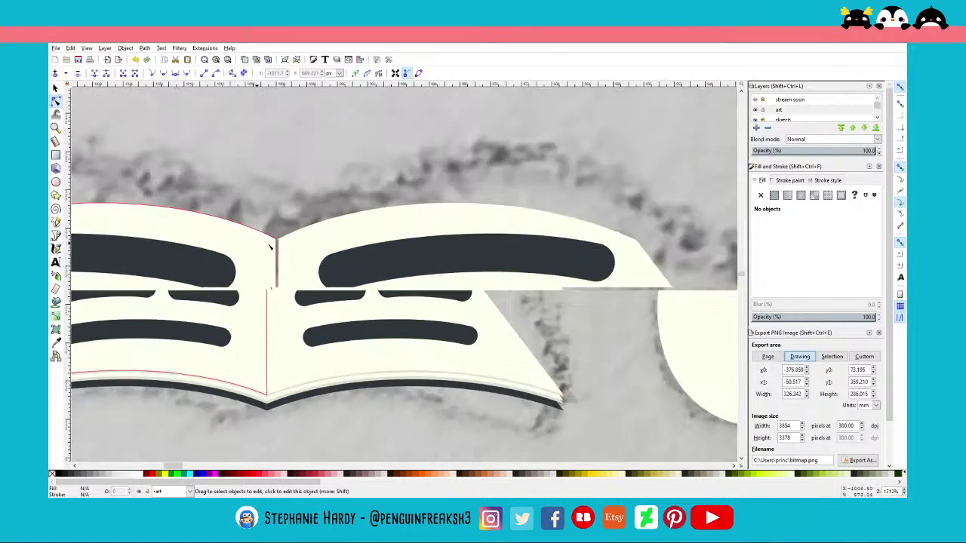
{"action": "scroll", "coordinate": [281, 244], "scroll_direction": "up", "scroll_amount": 3}
{"action": "scroll", "coordinate": [280, 244], "scroll_direction": "up", "scroll_amount": 1}
{"action": "left_click", "coordinate": [299, 225]}
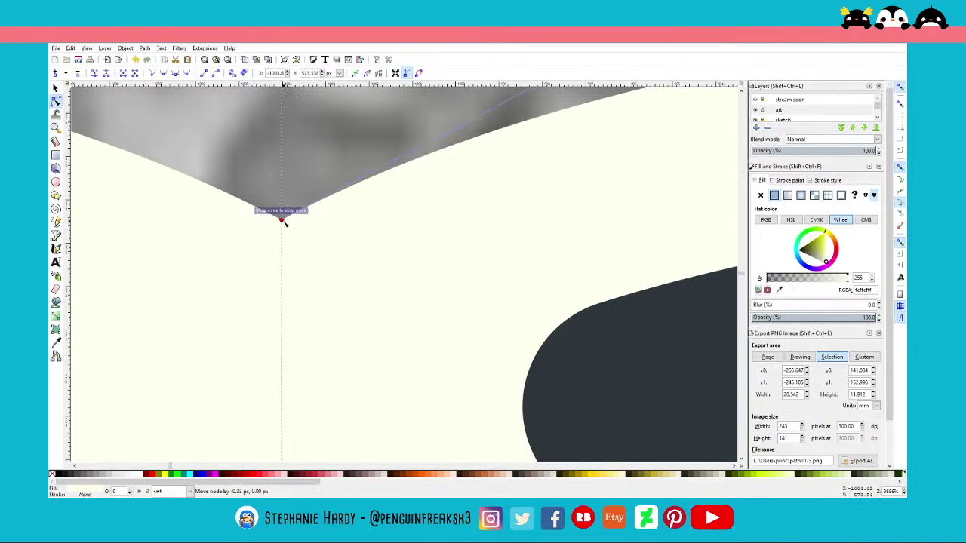
{"action": "key", "text": "s"}
{"action": "key", "text": "Escape"}
{"action": "key", "text": "minus"}
{"action": "scroll", "coordinate": [264, 255], "scroll_direction": "down", "scroll_amount": 9}
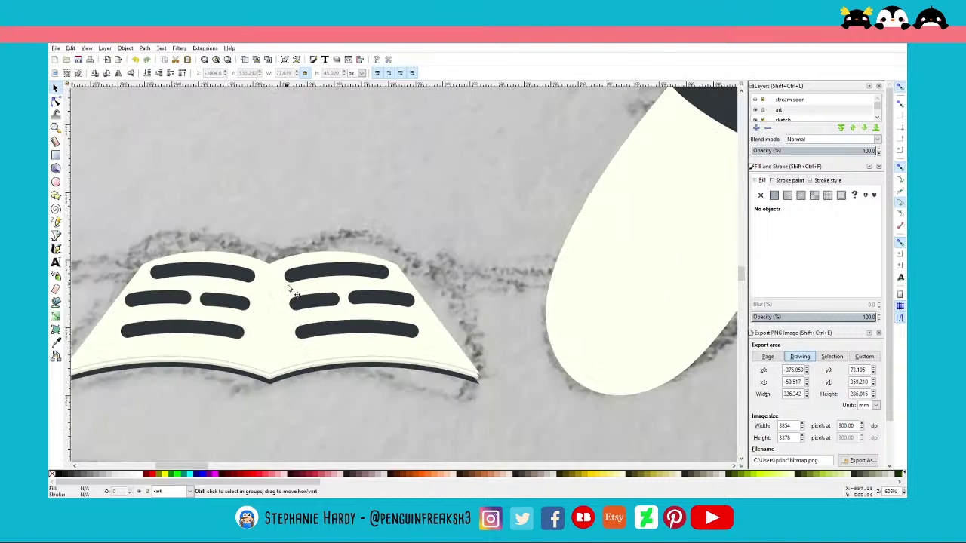
{"action": "scroll", "coordinate": [279, 332], "scroll_direction": "down", "scroll_amount": 1}
{"action": "scroll", "coordinate": [272, 358], "scroll_direction": "down", "scroll_amount": 1}
{"action": "scroll", "coordinate": [257, 354], "scroll_direction": "down", "scroll_amount": 1}
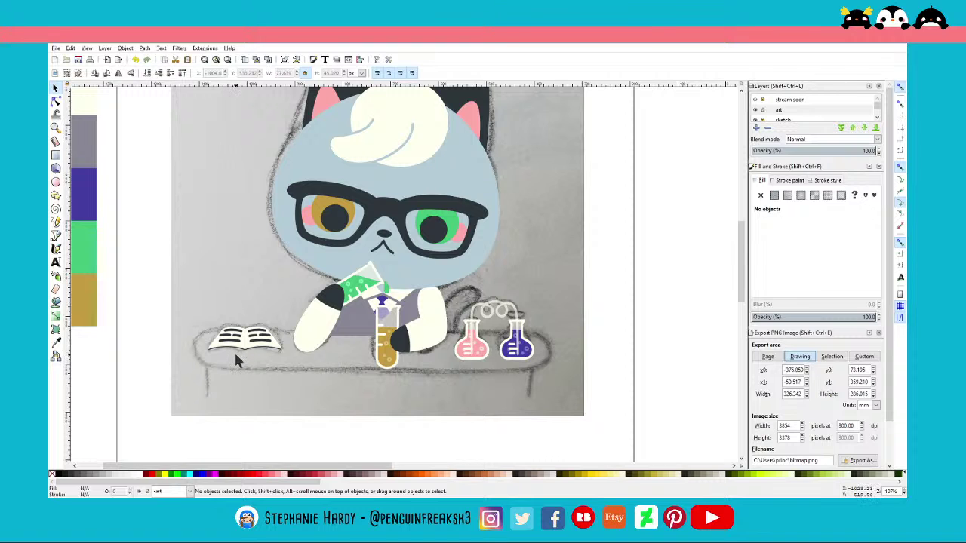
Save the cat scientist drawing to raymonds_experiments.svg with Ctrl+S
{"action": "scroll", "coordinate": [220, 378], "scroll_direction": "down", "scroll_amount": 2}
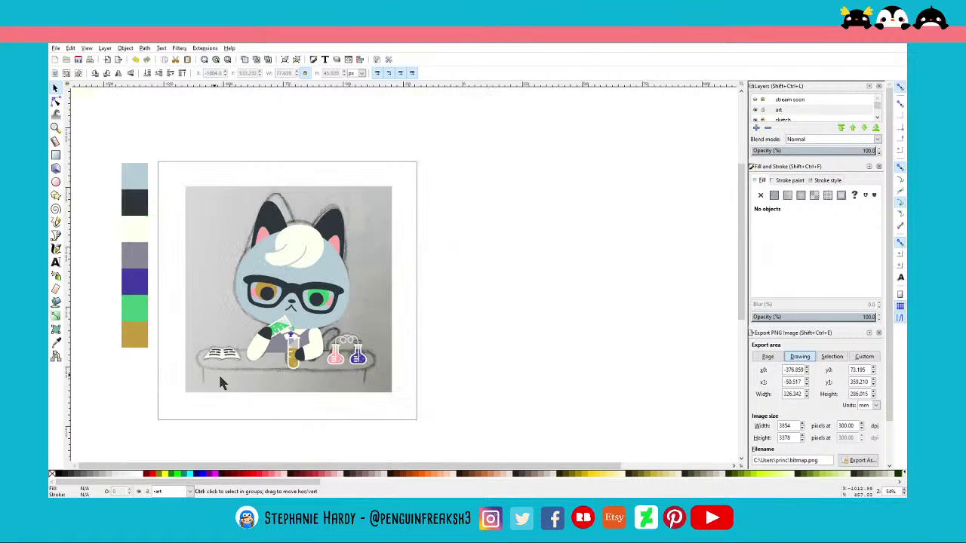
{"action": "scroll", "coordinate": [220, 382], "scroll_direction": "up", "scroll_amount": 1}
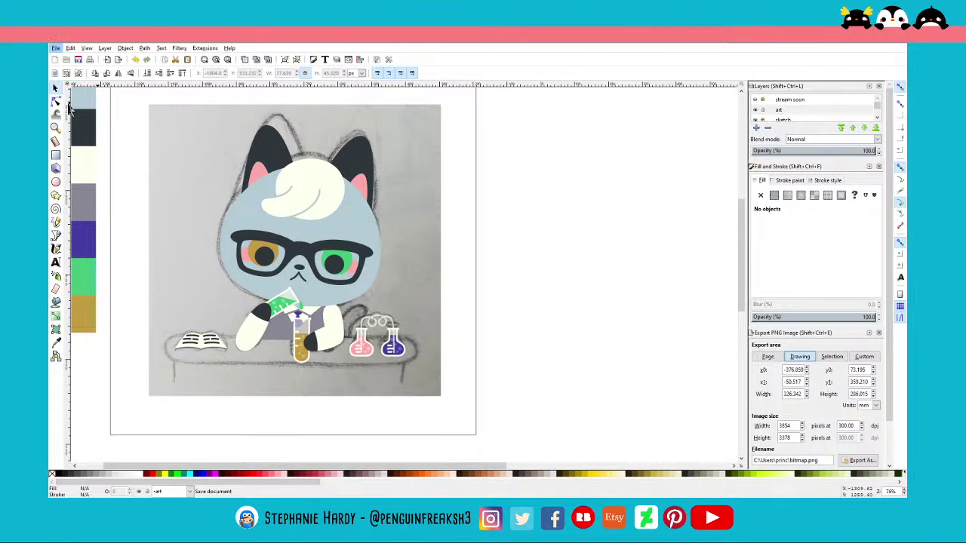
{"action": "key", "text": "ctrl+s"}
{"action": "scroll", "coordinate": [234, 370], "scroll_direction": "up", "scroll_amount": 1}
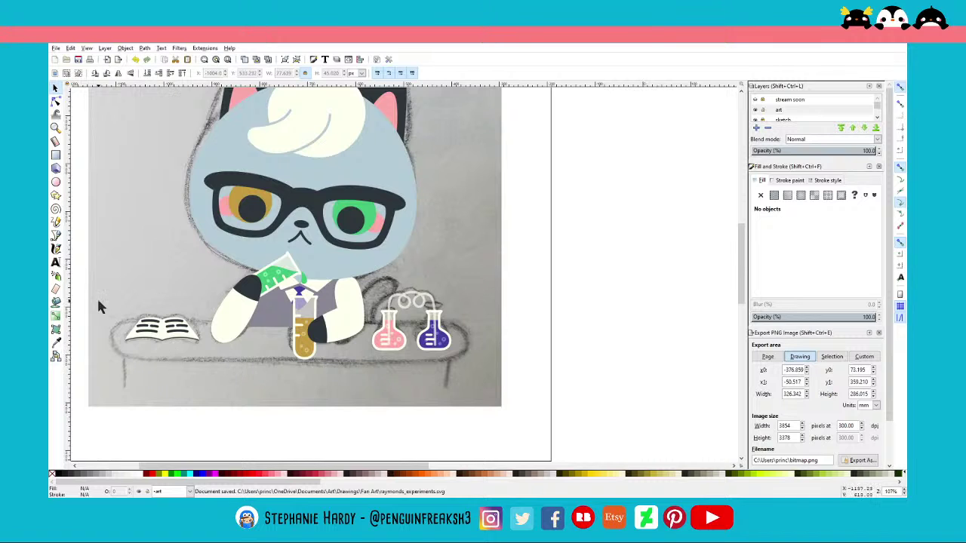
Draw a straight line across the desk top with round caps and a 100 px stroke
{"action": "left_click", "coordinate": [56, 247]}
{"action": "left_click", "coordinate": [113, 332]}
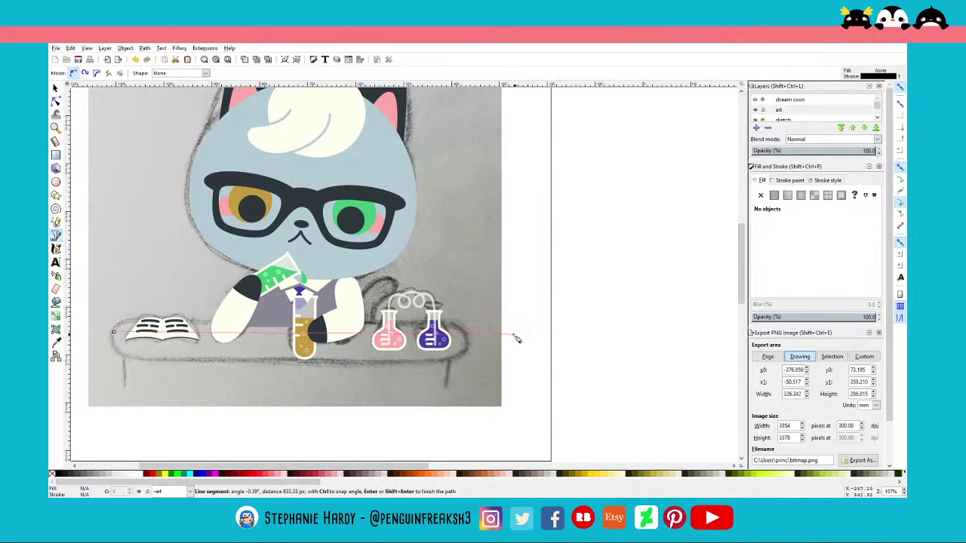
{"action": "double_click", "coordinate": [467, 333]}
{"action": "left_click", "coordinate": [828, 180]}
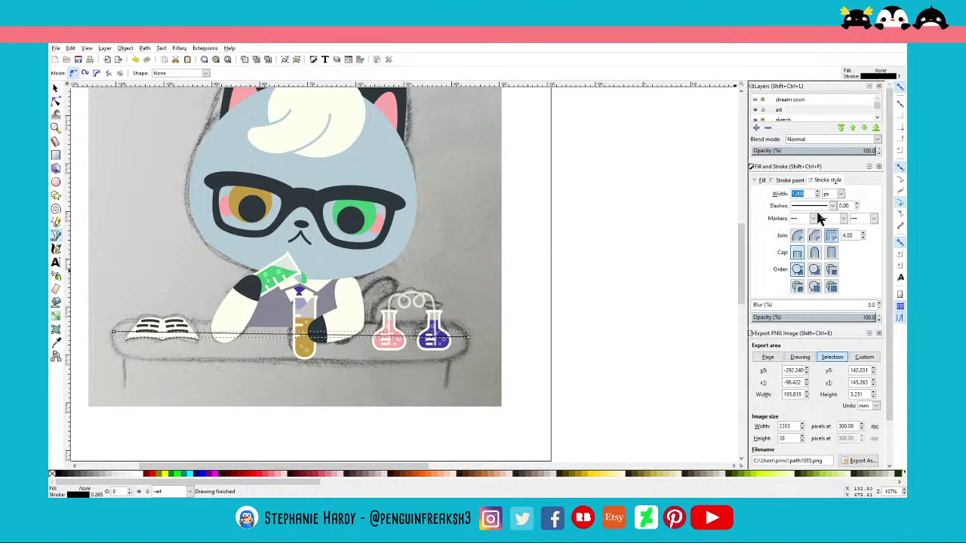
{"action": "left_click", "coordinate": [814, 253]}
{"action": "type", "text": "50"}
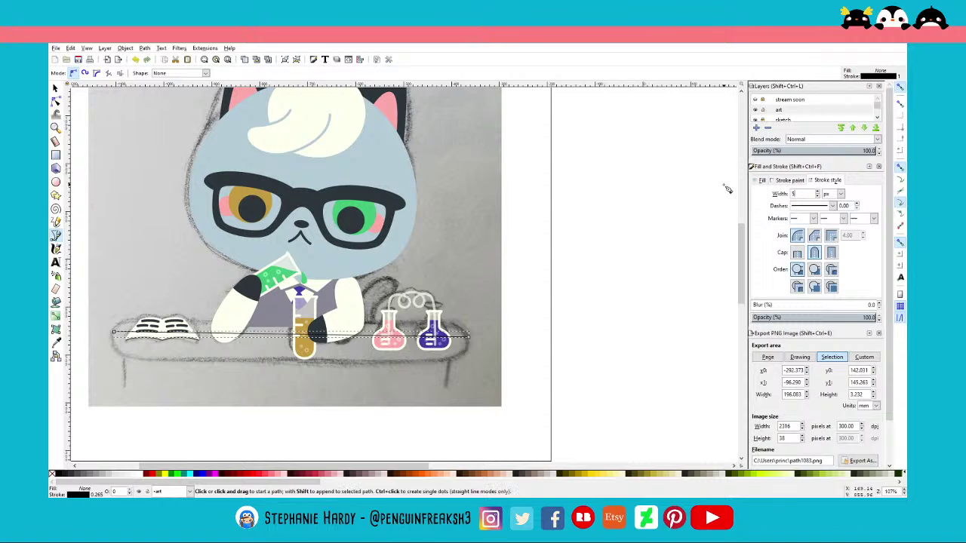
{"action": "key", "text": "Return"}
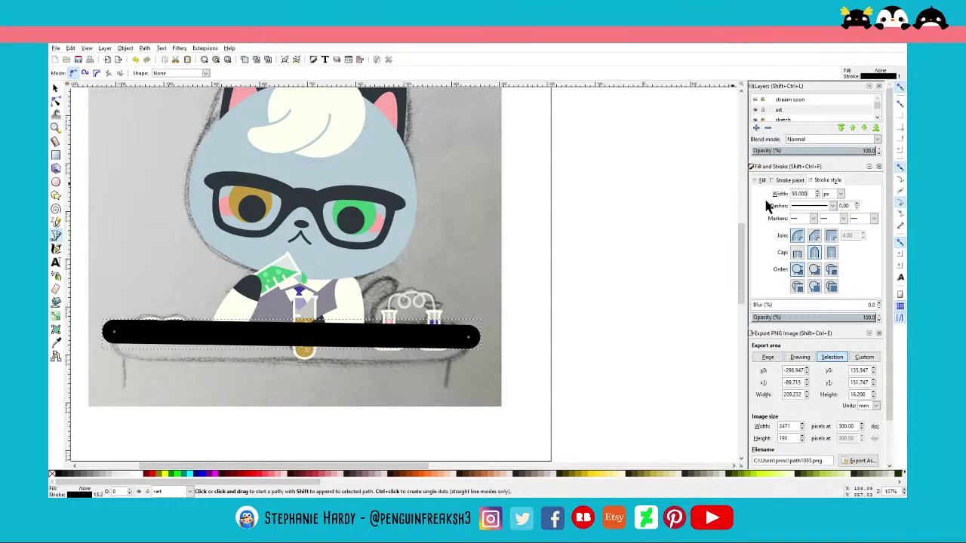
{"action": "triple_click", "coordinate": [814, 194]}
{"action": "type", "text": "1"}
{"action": "type", "text": "00"}
{"action": "key", "text": "Return"}
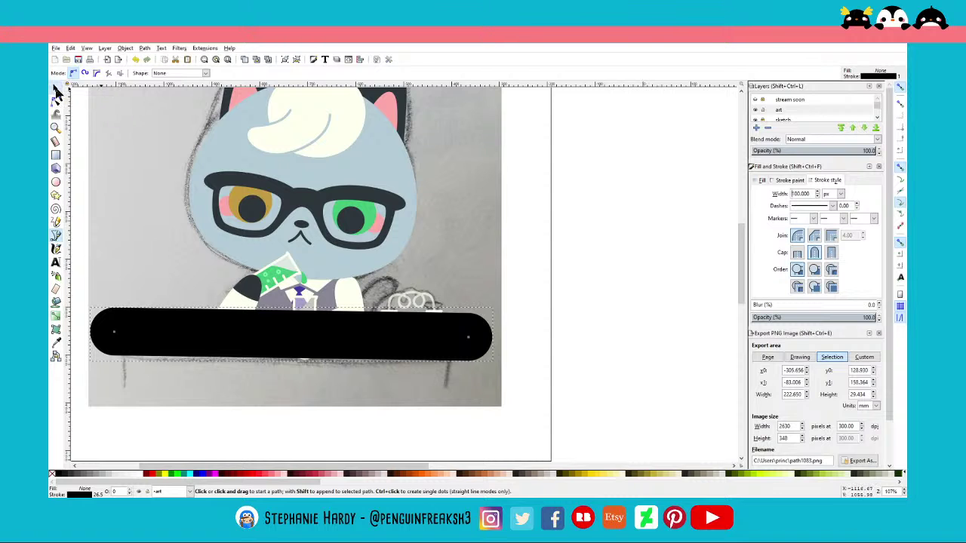
Send the bar to the bottom and pull both end nodes inward to shorten it
{"action": "left_click", "coordinate": [55, 89]}
{"action": "left_click", "coordinate": [148, 73]}
{"action": "left_click", "coordinate": [55, 101]}
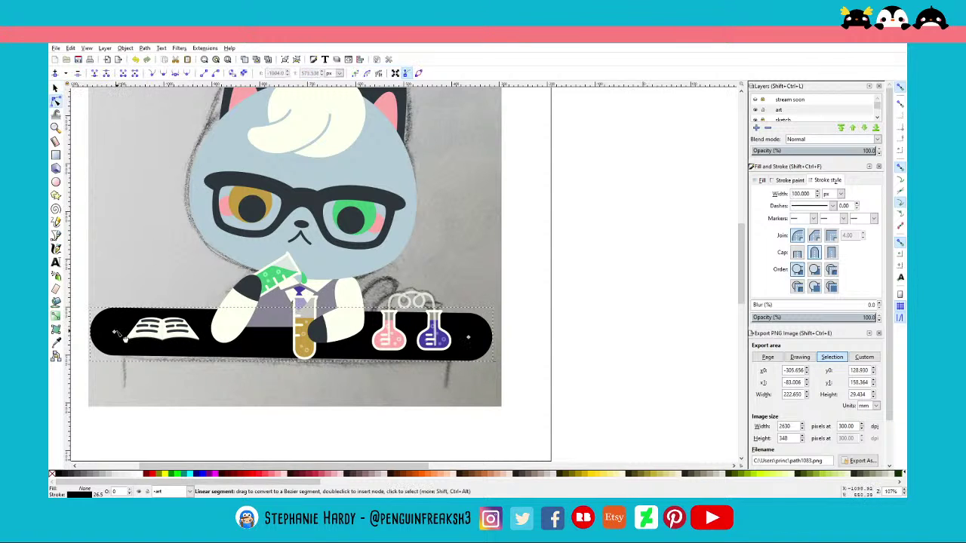
{"action": "left_click_drag", "start_coordinate": [115, 335], "coordinate": [125, 339]}
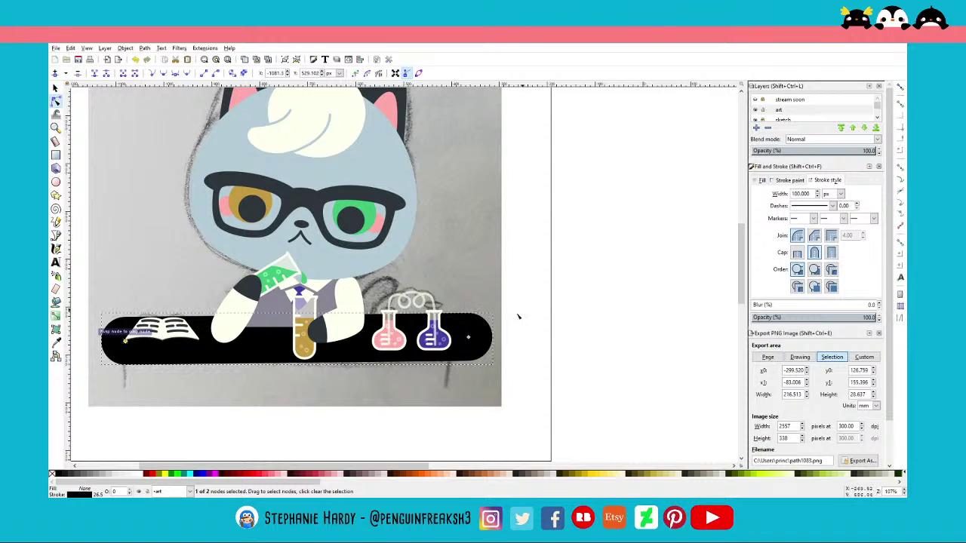
{"action": "left_click_drag", "start_coordinate": [467, 337], "coordinate": [446, 341]}
{"action": "scroll", "coordinate": [114, 367], "scroll_direction": "up", "scroll_amount": 2}
{"action": "scroll", "coordinate": [114, 367], "scroll_direction": "up", "scroll_amount": 2}
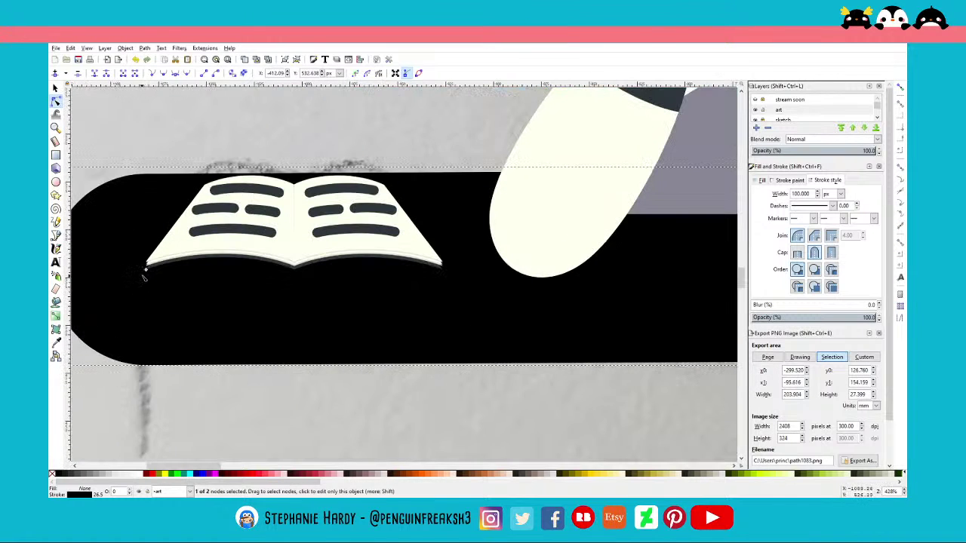
Nudge the bar's left end node, then shift the whole bar slightly right
{"action": "left_click_drag", "start_coordinate": [145, 277], "coordinate": [136, 265]}
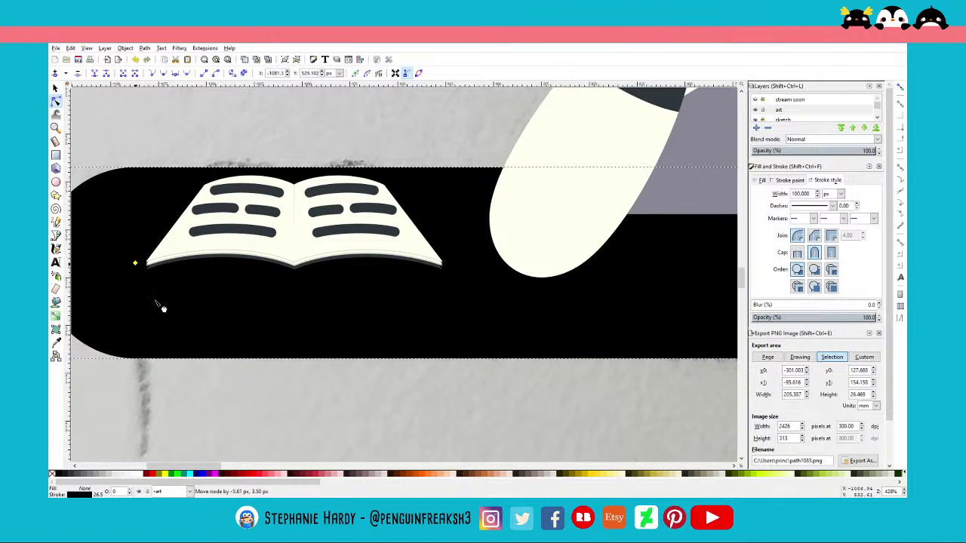
{"action": "left_click_drag", "start_coordinate": [162, 307], "coordinate": [162, 307]}
{"action": "scroll", "coordinate": [302, 417], "scroll_direction": "down", "scroll_amount": 2}
{"action": "scroll", "coordinate": [302, 417], "scroll_direction": "down", "scroll_amount": 2}
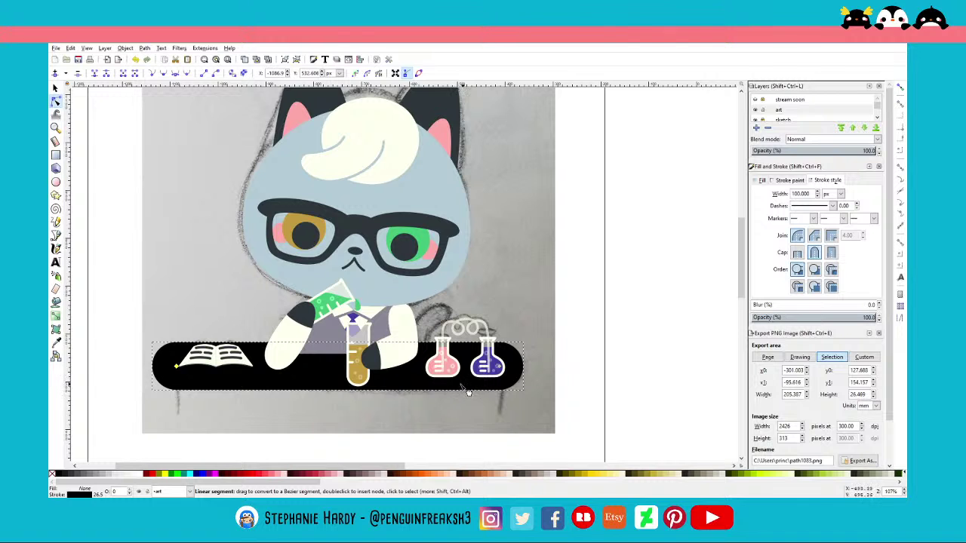
{"action": "left_click", "coordinate": [54, 88]}
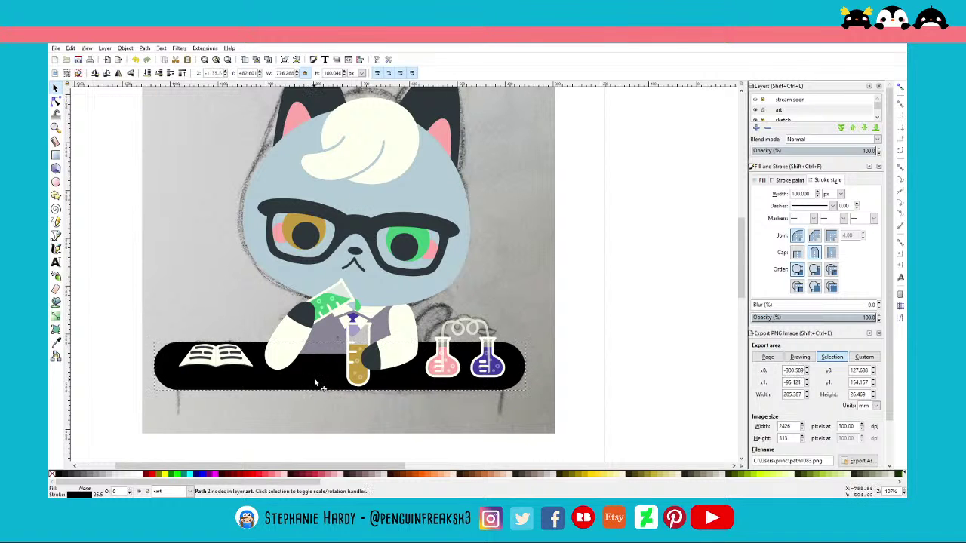
{"action": "left_click_drag", "start_coordinate": [315, 383], "coordinate": [320, 383]}
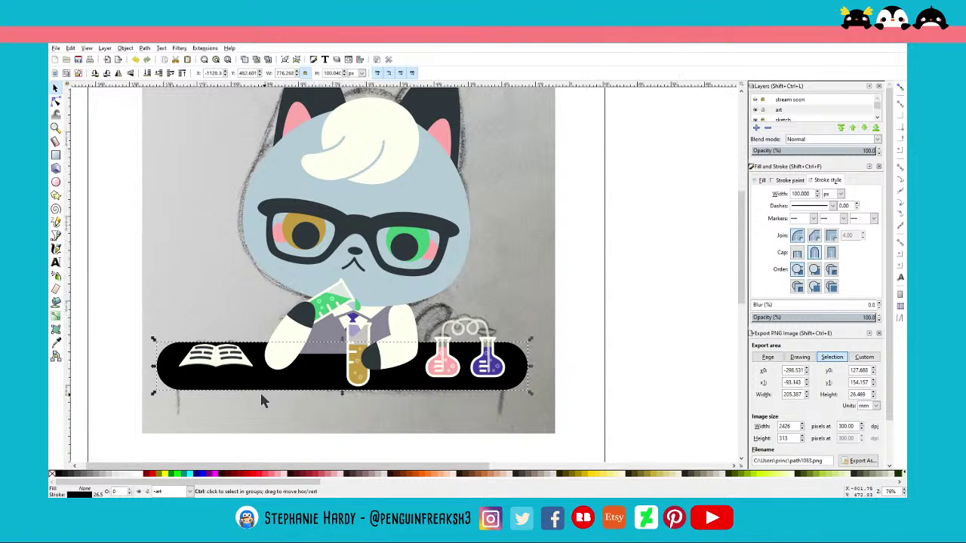
{"action": "scroll", "coordinate": [262, 400], "scroll_direction": "down", "scroll_amount": 1, "text": "ctrl"}
Eyedrop the cat's light blue fur colour onto the desk bar's stroke, then deselect
{"action": "left_click", "coordinate": [790, 181]}
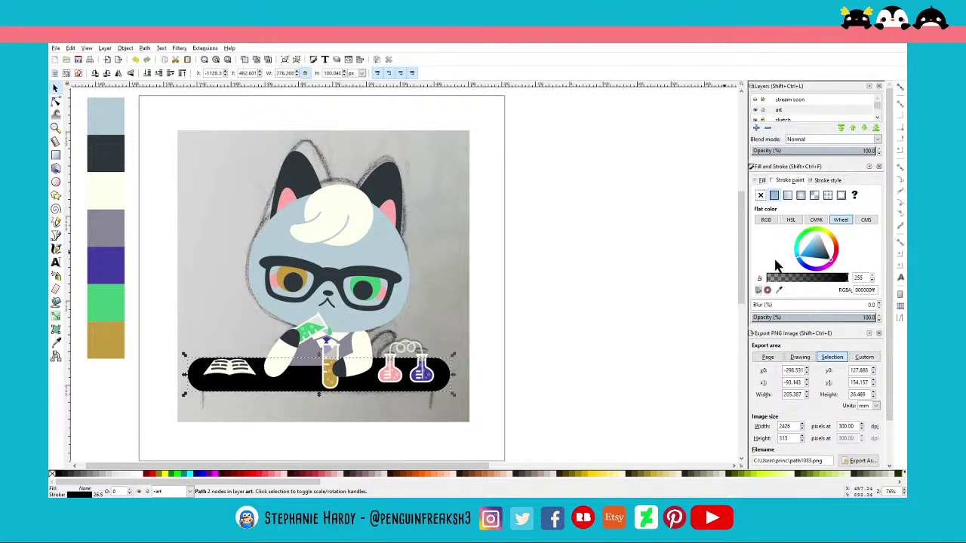
{"action": "left_click", "coordinate": [778, 291]}
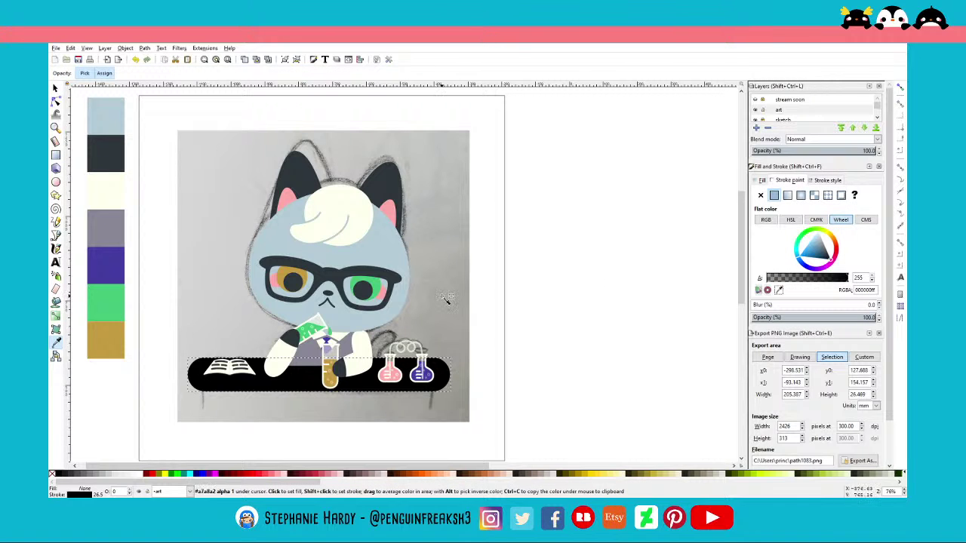
{"action": "left_click", "coordinate": [389, 199]}
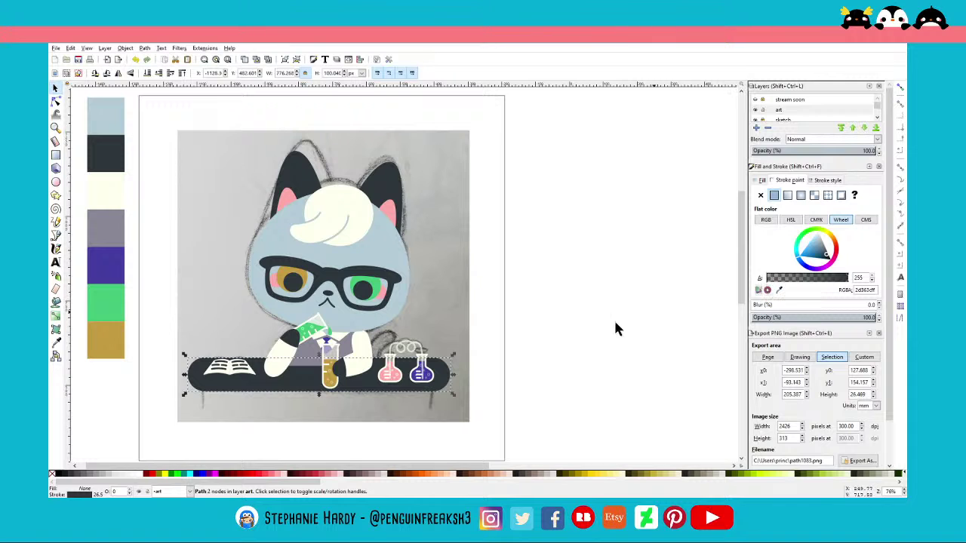
{"action": "left_click", "coordinate": [778, 291]}
{"action": "left_click", "coordinate": [427, 266]}
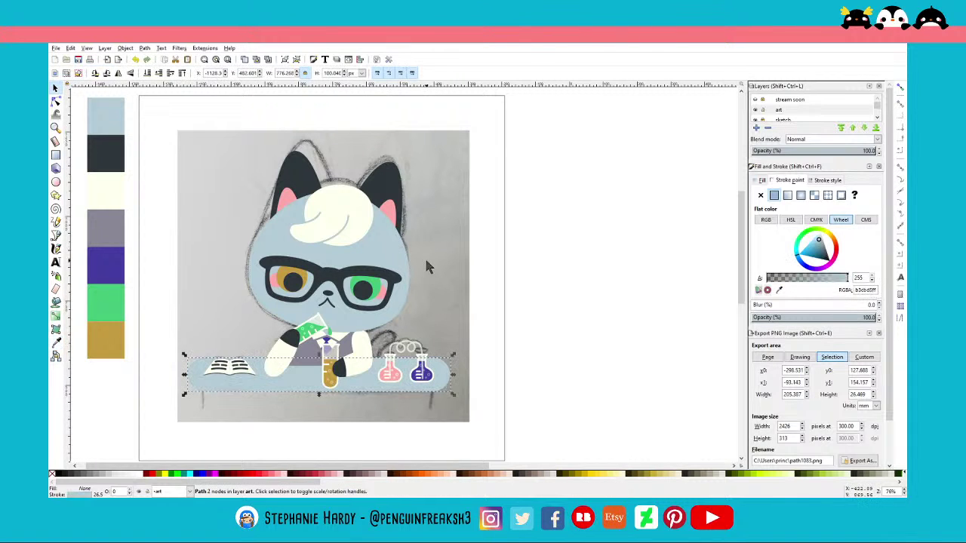
{"action": "left_click", "coordinate": [521, 399]}
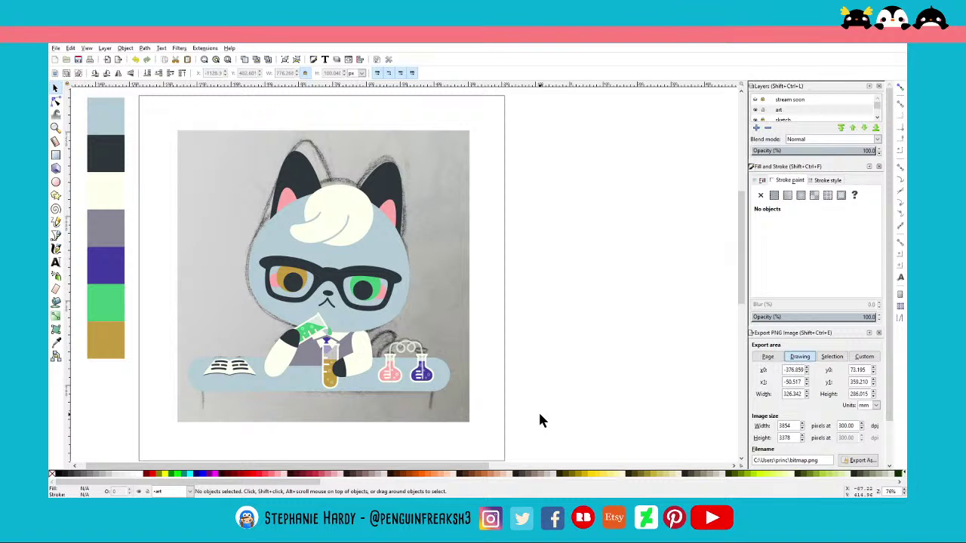
{"action": "scroll", "coordinate": [278, 429], "scroll_direction": "up", "scroll_amount": 2, "text": "ctrl"}
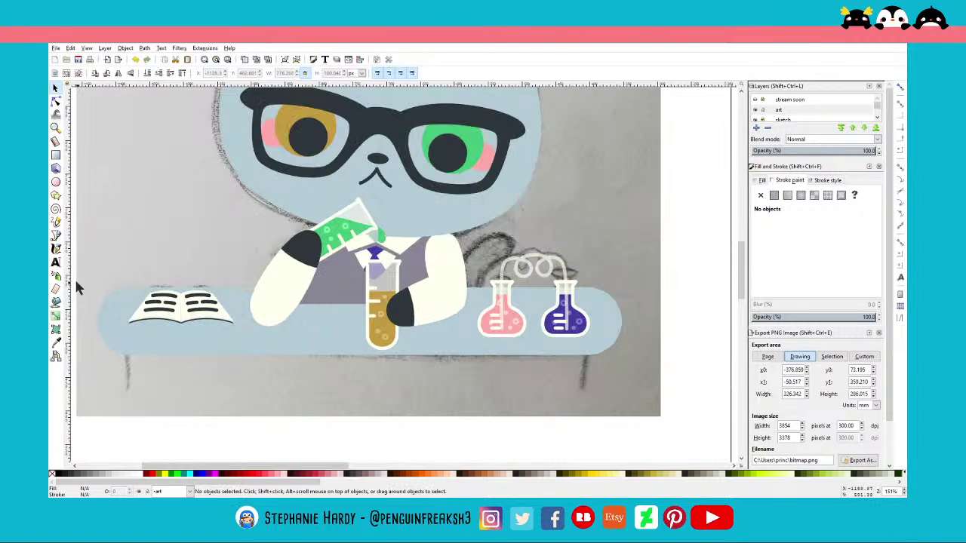
Draw an outline-free desk front rectangle behind the top, filled with the shirt's grey-purple
{"action": "left_click", "coordinate": [55, 155]}
{"action": "left_click_drag", "start_coordinate": [88, 305], "coordinate": [602, 435]}
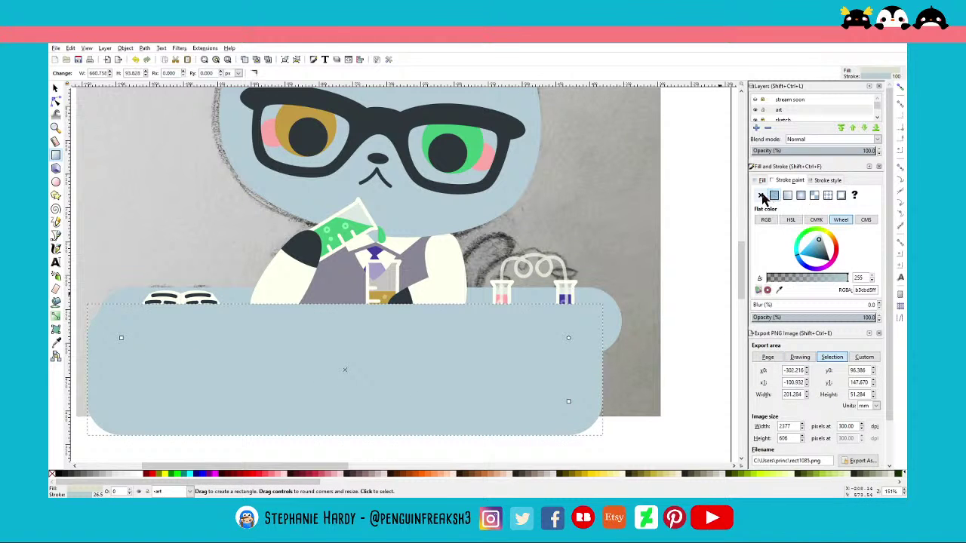
{"action": "left_click", "coordinate": [760, 196]}
{"action": "left_click", "coordinate": [55, 88]}
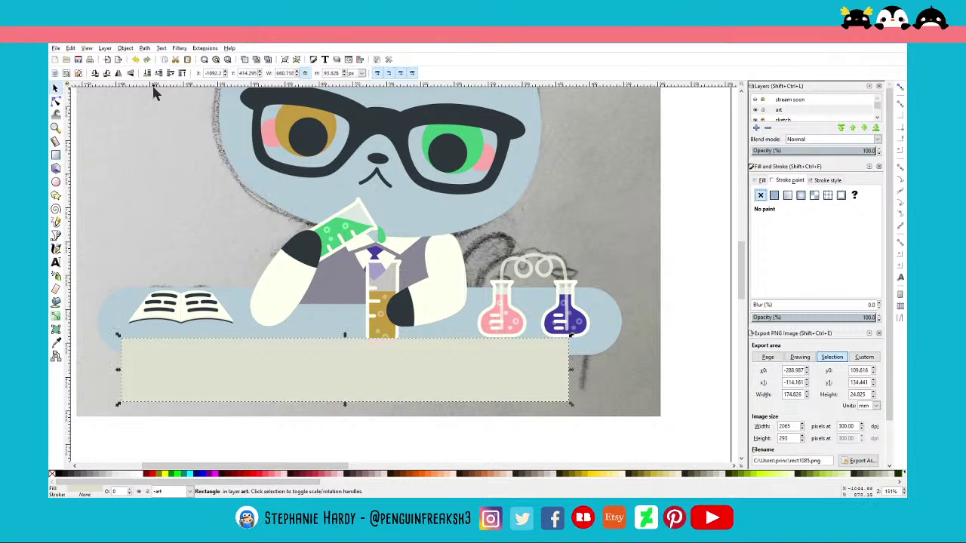
{"action": "left_click", "coordinate": [148, 74]}
{"action": "left_click", "coordinate": [763, 180]}
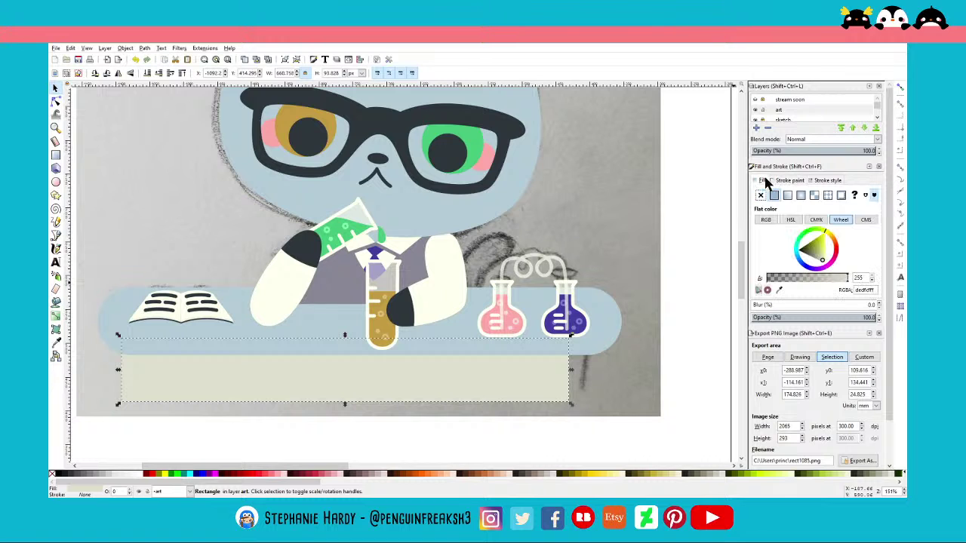
{"action": "left_click", "coordinate": [779, 291]}
{"action": "left_click", "coordinate": [309, 286]}
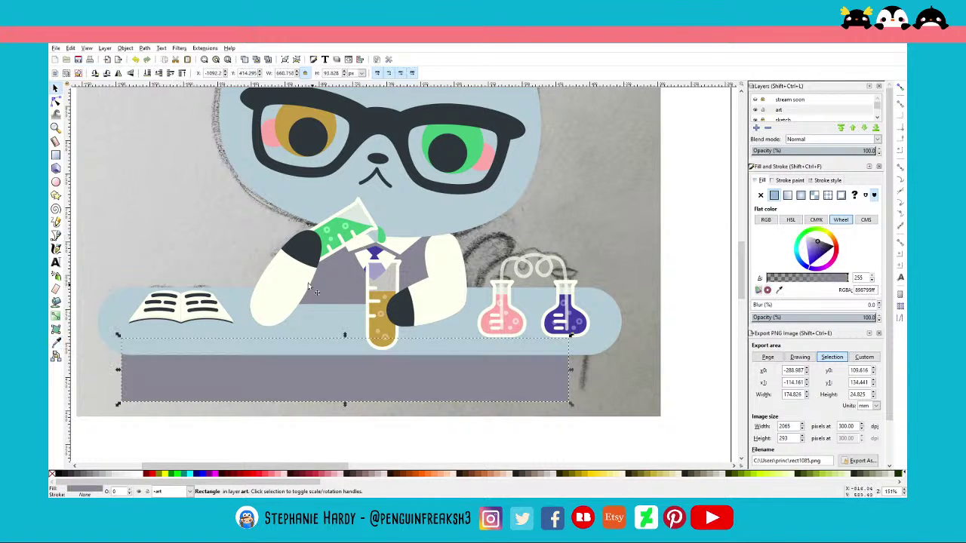
Stretch the grey desk front wider on the right and left, then deselect
{"action": "left_click", "coordinate": [56, 101]}
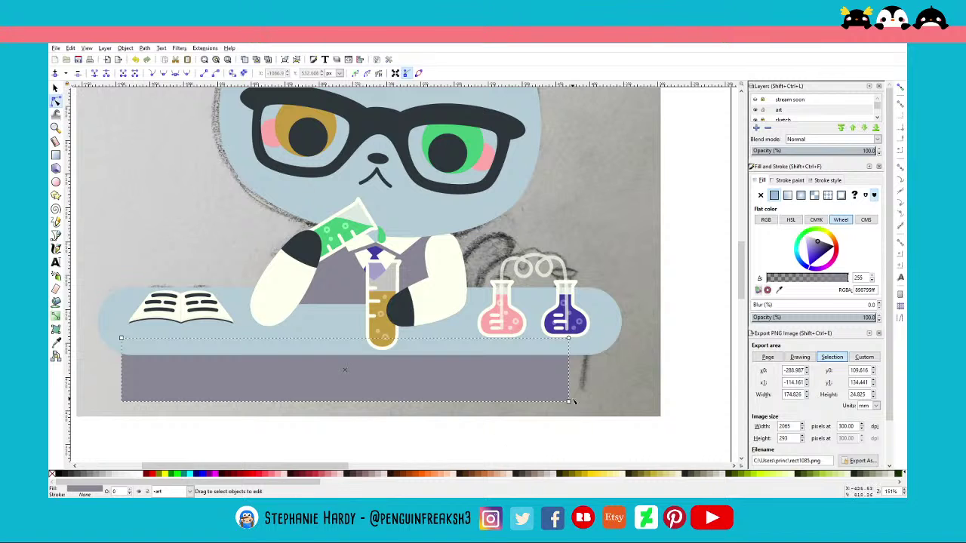
{"action": "left_click", "coordinate": [55, 89]}
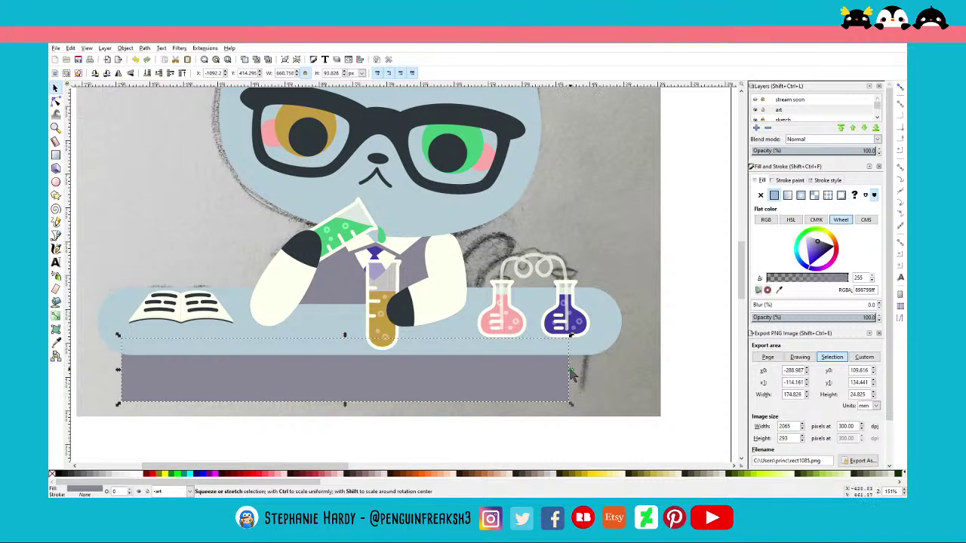
{"action": "left_click_drag", "start_coordinate": [572, 375], "coordinate": [601, 375]}
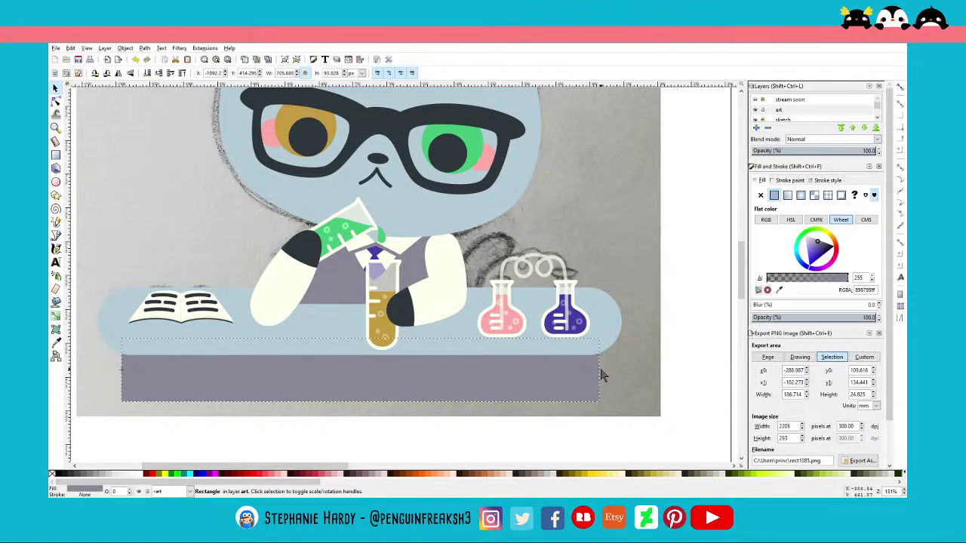
{"action": "left_click_drag", "start_coordinate": [121, 371], "coordinate": [111, 373]}
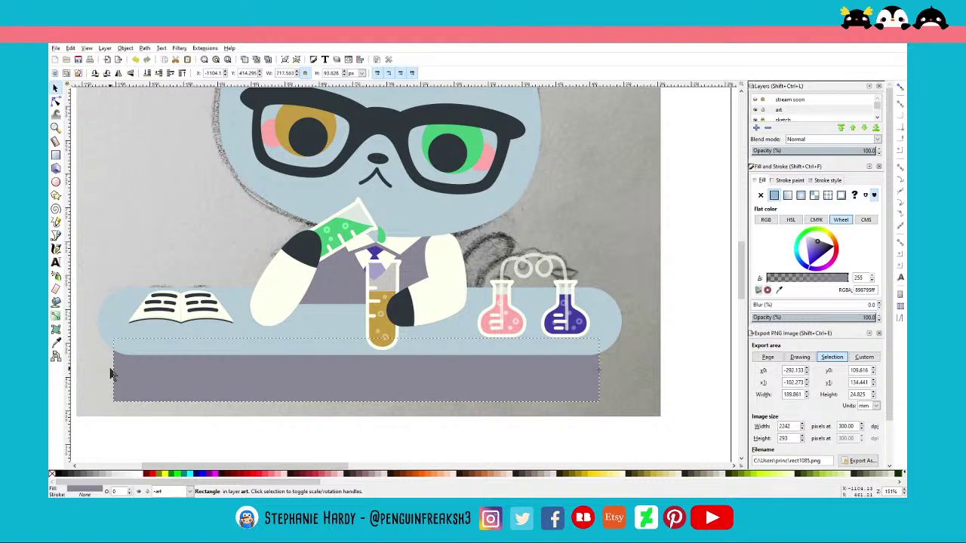
{"action": "left_click", "coordinate": [286, 430]}
{"action": "scroll", "coordinate": [272, 398], "scroll_direction": "down", "scroll_amount": 2}
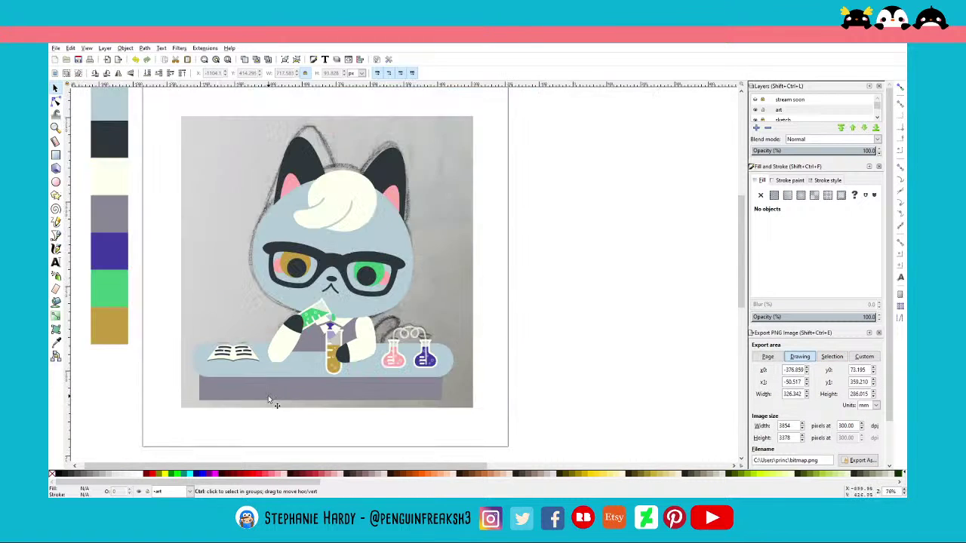
{"action": "scroll", "coordinate": [272, 396], "scroll_direction": "down", "scroll_amount": 1}
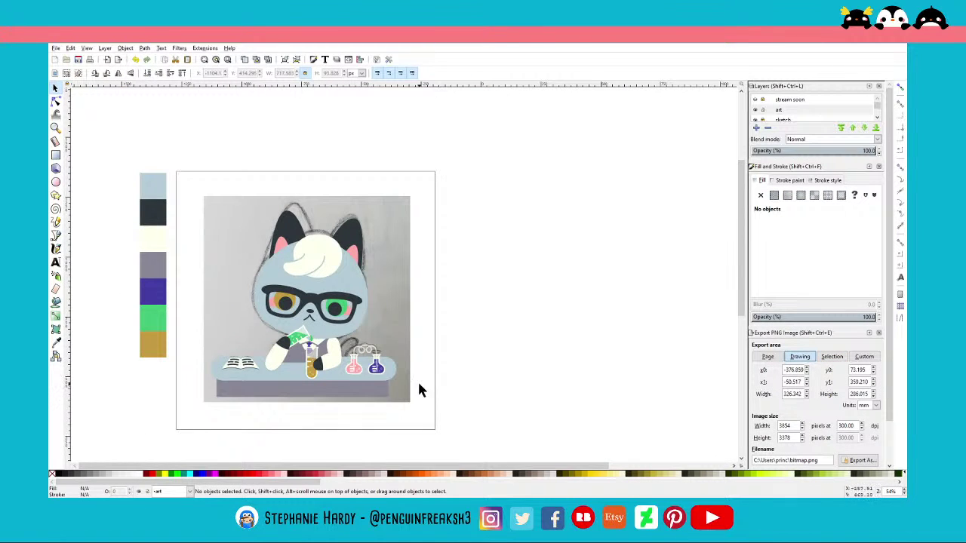
{"action": "scroll", "coordinate": [290, 373], "scroll_direction": "up", "scroll_amount": 2}
Lower the lavender test tube shapes behind the white tube outline
{"action": "left_click", "coordinate": [296, 347]}
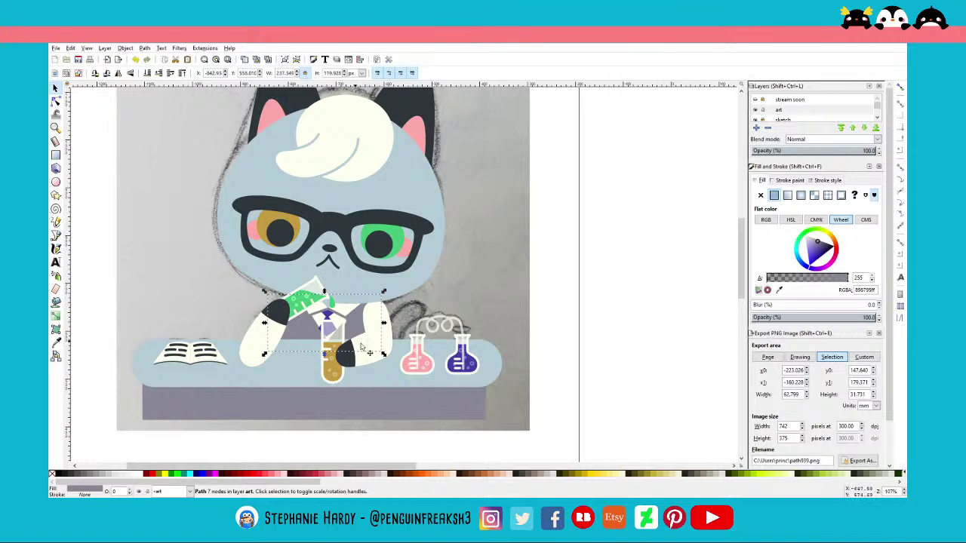
{"action": "scroll", "coordinate": [361, 347], "scroll_direction": "up", "scroll_amount": 3}
{"action": "scroll", "coordinate": [326, 330], "scroll_direction": "up", "scroll_amount": 1}
{"action": "left_click", "coordinate": [280, 268]}
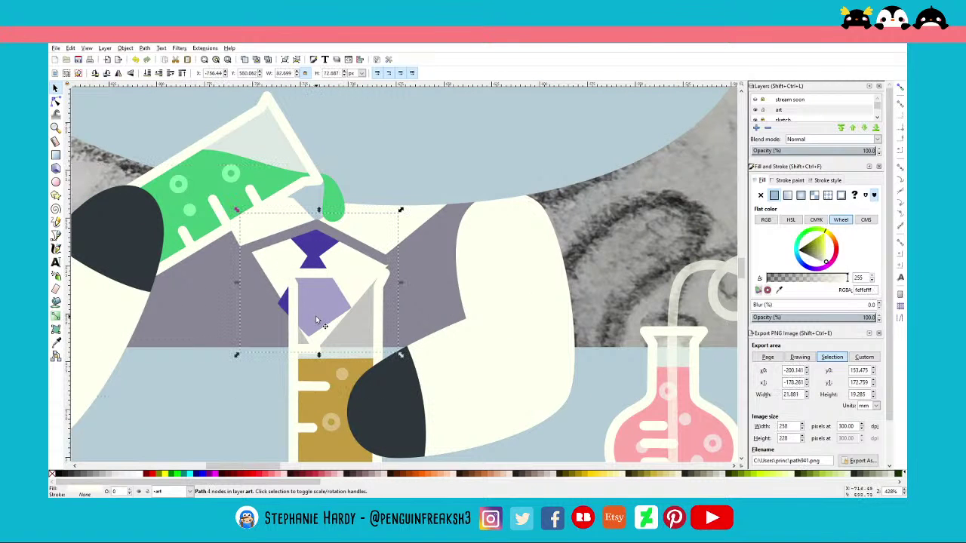
{"action": "left_click", "coordinate": [313, 255], "text": "shift"}
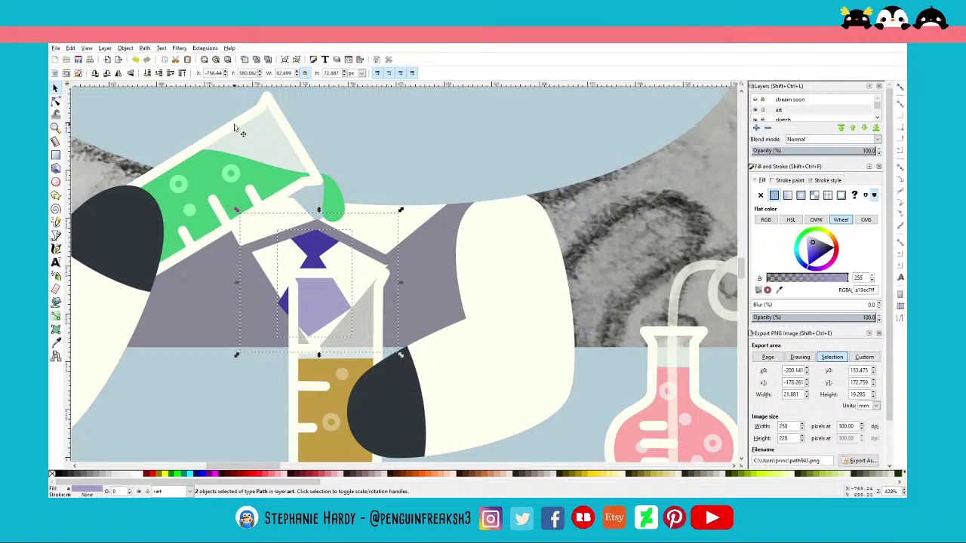
{"action": "left_click", "coordinate": [148, 73]}
{"action": "key", "text": "Escape"}
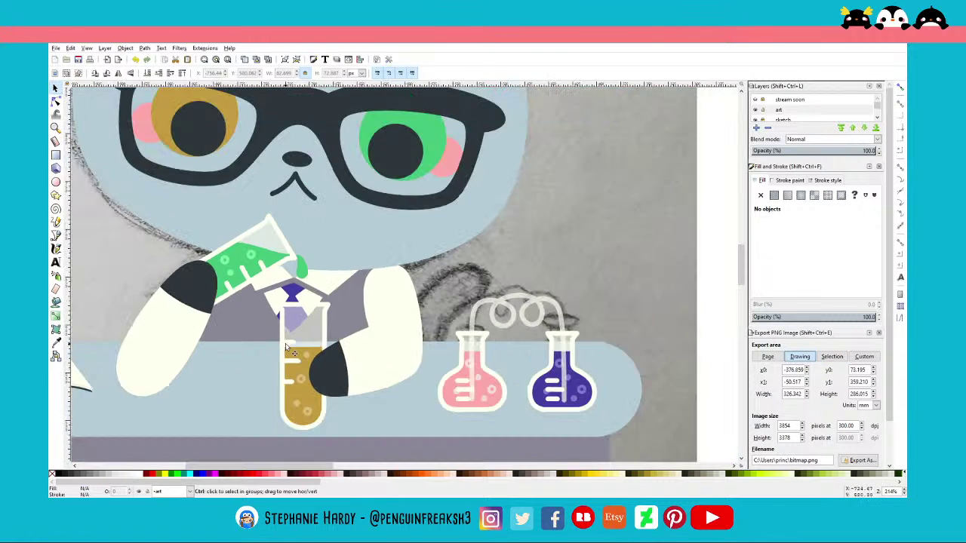
Select the ten test tube parts, nudge them up, and group them
{"action": "scroll", "coordinate": [300, 348], "scroll_direction": "down", "scroll_amount": 2}
{"action": "scroll", "coordinate": [300, 348], "scroll_direction": "down", "scroll_amount": 1}
{"action": "scroll", "coordinate": [300, 349], "scroll_direction": "down", "scroll_amount": 2}
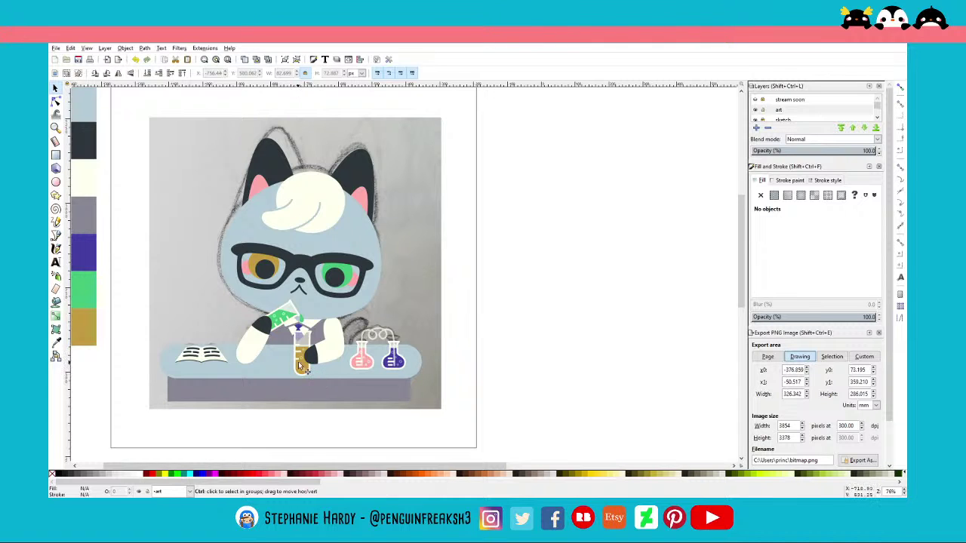
{"action": "scroll", "coordinate": [317, 373], "scroll_direction": "up", "scroll_amount": 4}
{"action": "scroll", "coordinate": [317, 397], "scroll_direction": "down", "scroll_amount": 4}
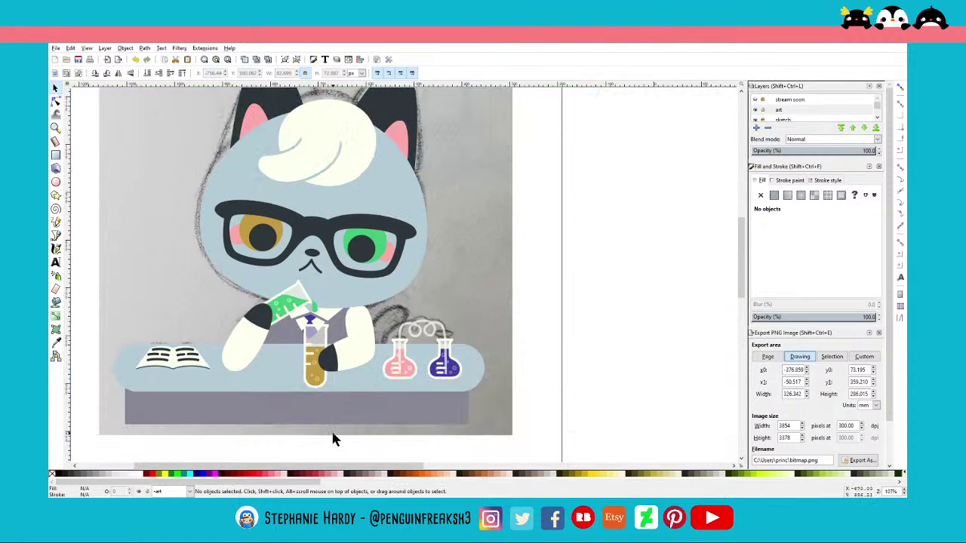
{"action": "left_click_drag", "start_coordinate": [330, 436], "coordinate": [299, 323]}
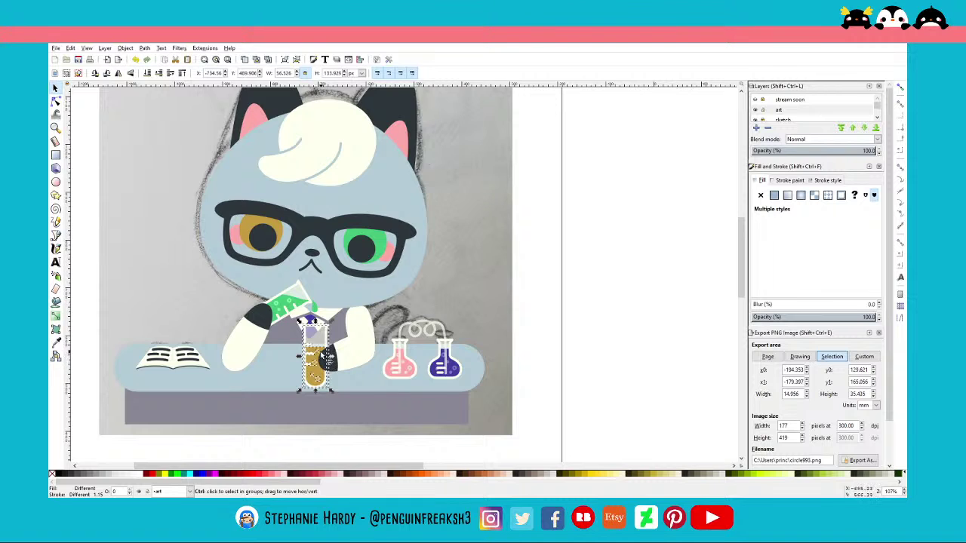
{"action": "scroll", "coordinate": [301, 360], "scroll_direction": "up", "scroll_amount": 3}
{"action": "left_click_drag", "start_coordinate": [301, 359], "coordinate": [301, 353]}
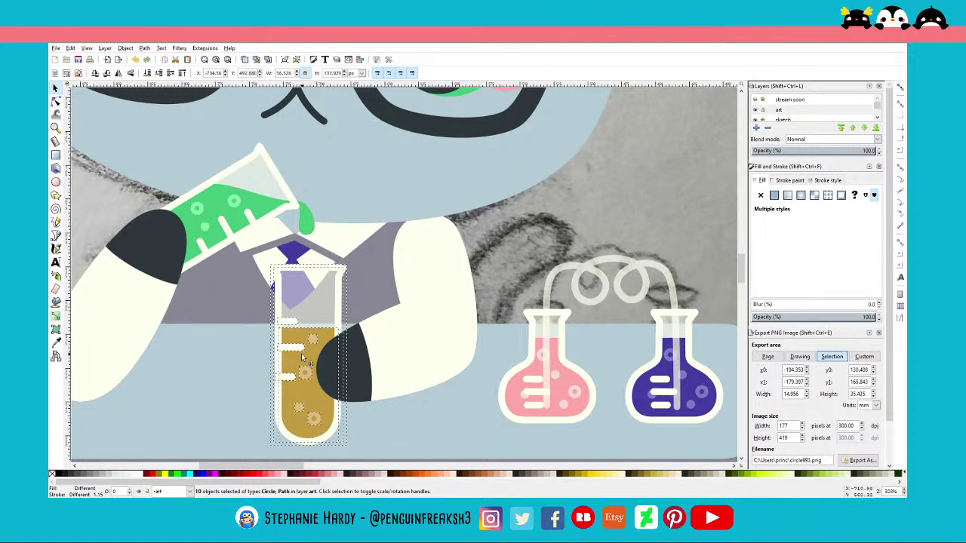
{"action": "left_click", "coordinate": [171, 75]}
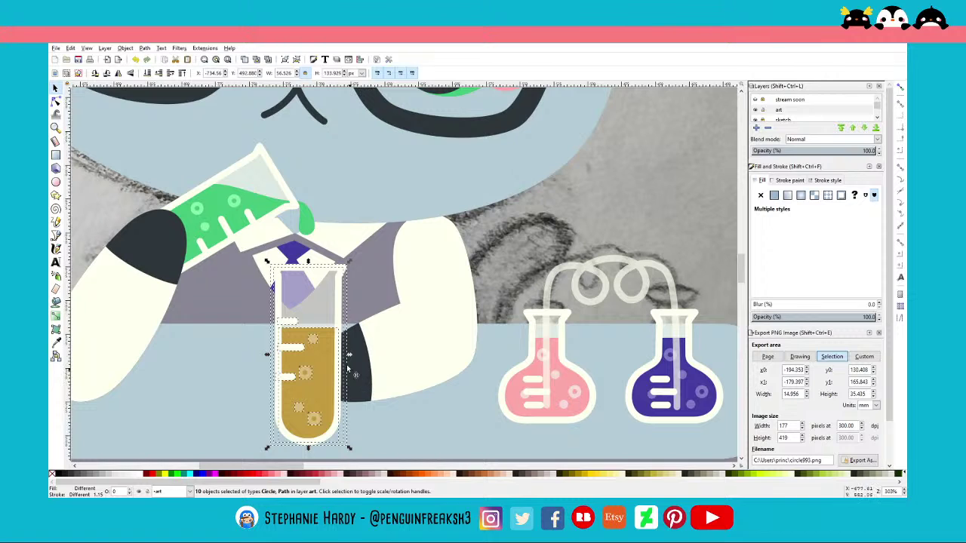
{"action": "left_click", "coordinate": [292, 60]}
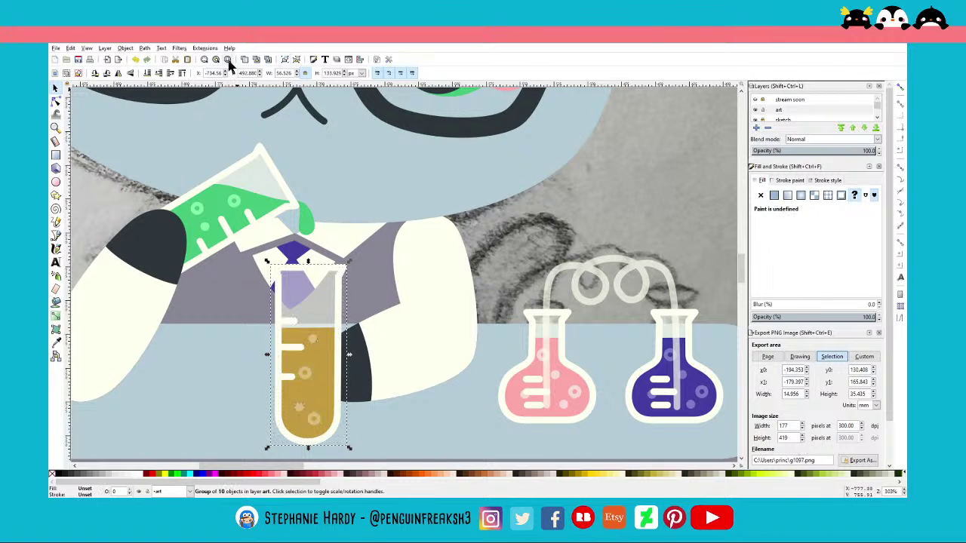
{"action": "left_click", "coordinate": [160, 73]}
Reorder the grey collar shape and bring the dark paw in front of the test tube
{"action": "key", "text": "Tab"}
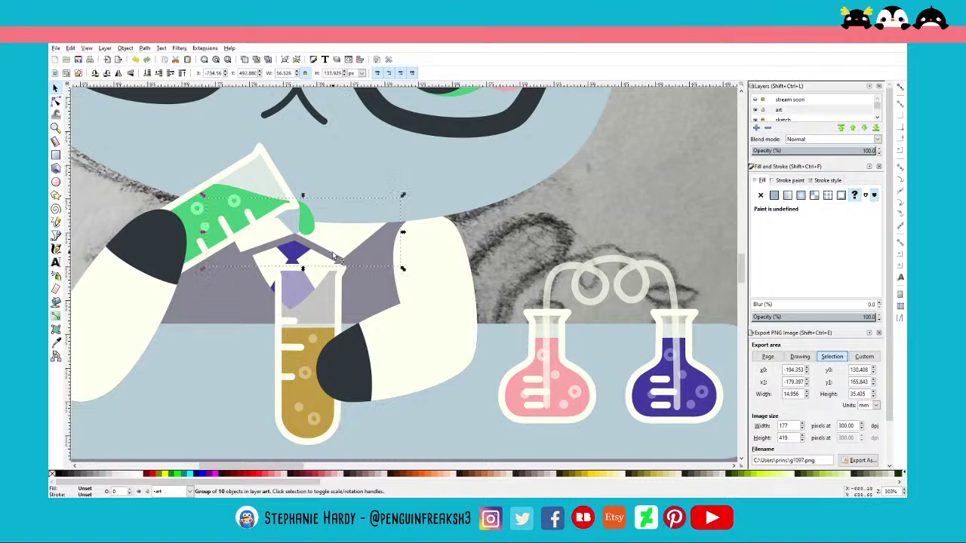
{"action": "left_click", "coordinate": [162, 77]}
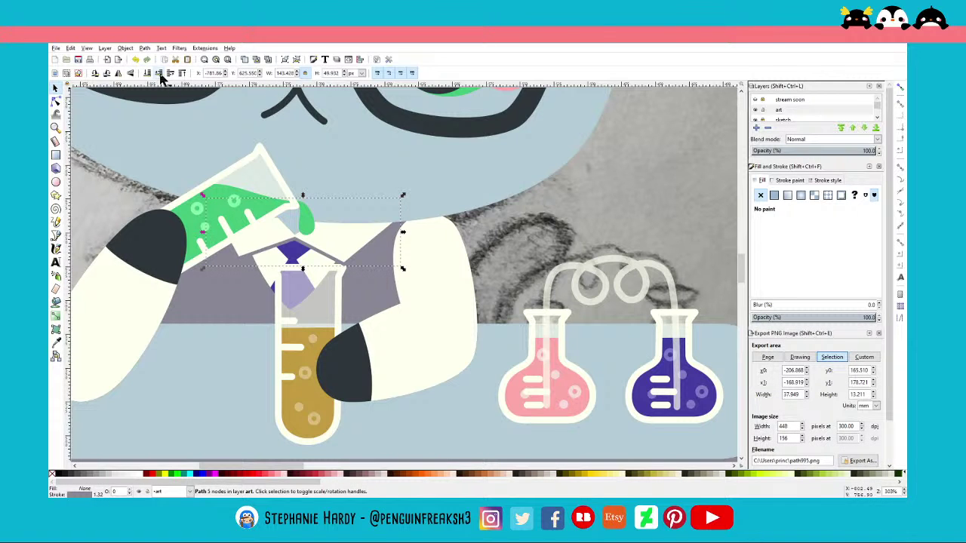
{"action": "left_click", "coordinate": [160, 72]}
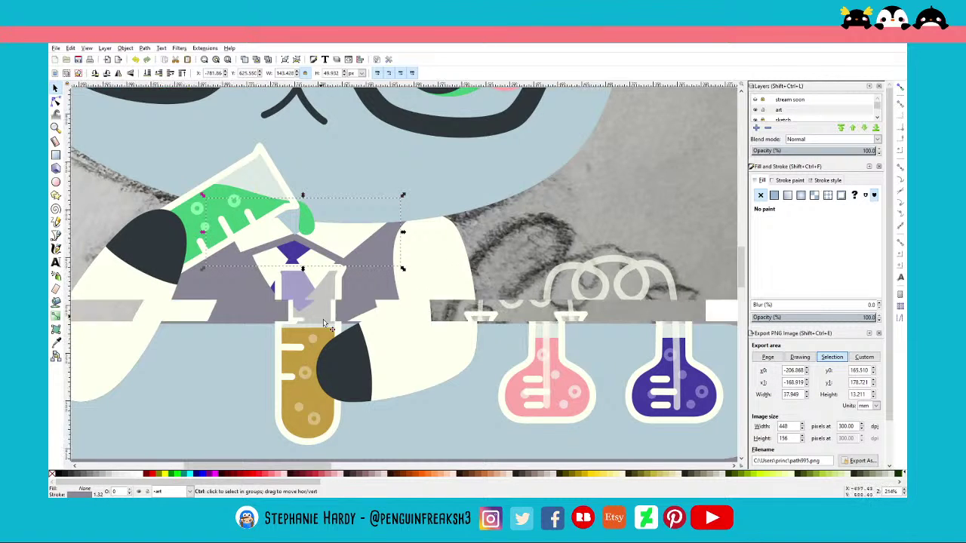
{"action": "scroll", "coordinate": [323, 315], "scroll_direction": "down", "scroll_amount": 1}
{"action": "key", "text": "Tab"}
{"action": "left_click", "coordinate": [181, 73]}
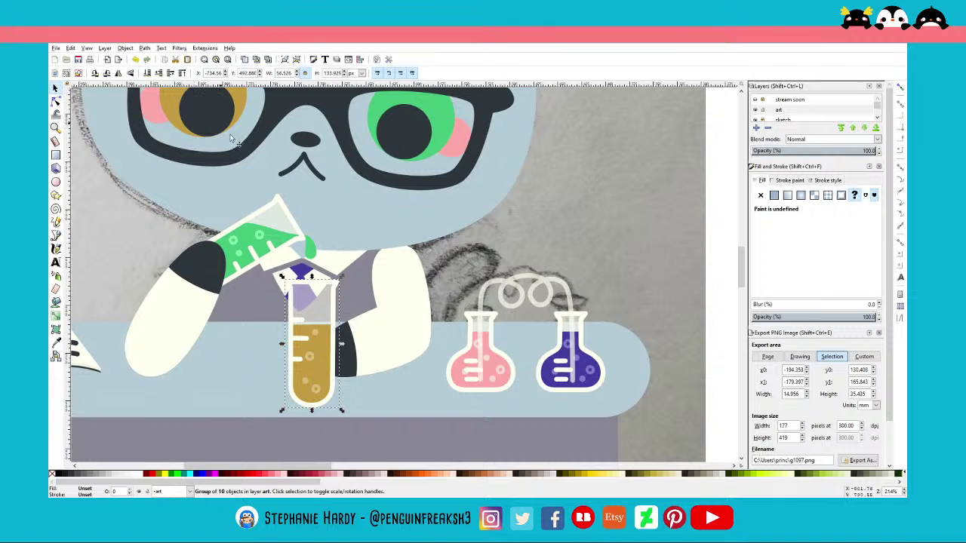
{"action": "left_click", "coordinate": [345, 355]}
{"action": "left_click", "coordinate": [182, 72]}
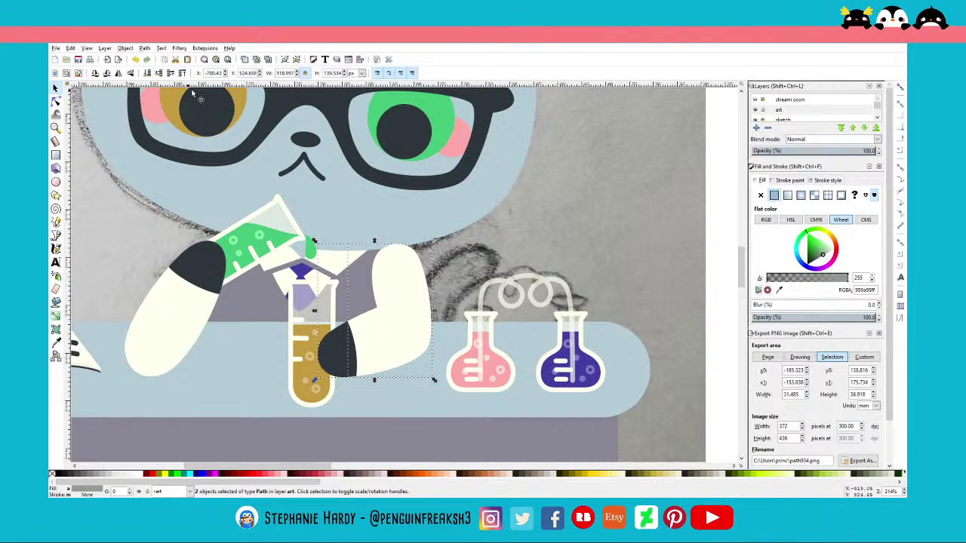
{"action": "left_click", "coordinate": [457, 254]}
Re-stack the dark paw and test tube group and shift the tube slightly
{"action": "scroll", "coordinate": [328, 313], "scroll_direction": "down", "scroll_amount": 1}
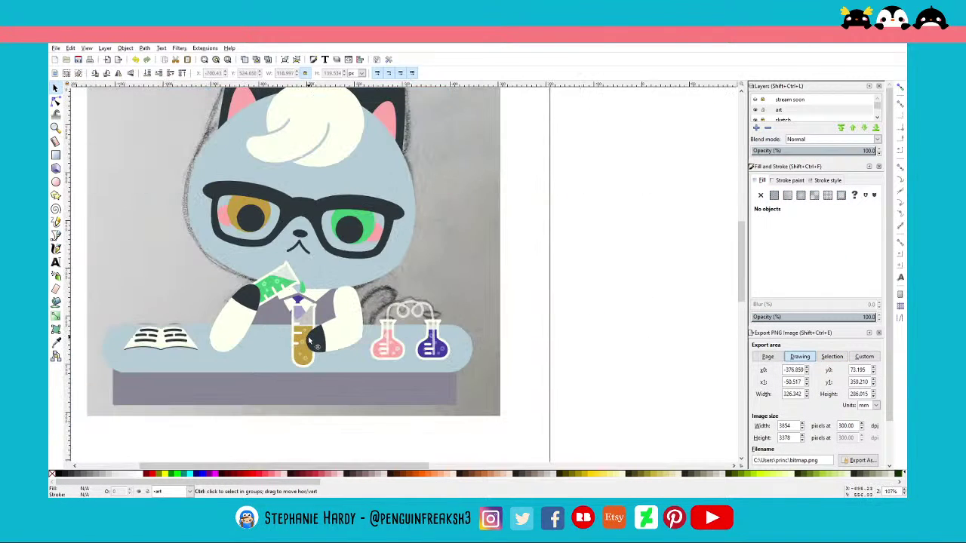
{"action": "scroll", "coordinate": [332, 316], "scroll_direction": "down", "scroll_amount": 1}
{"action": "scroll", "coordinate": [330, 315], "scroll_direction": "up", "scroll_amount": 2}
{"action": "left_click", "coordinate": [347, 362]}
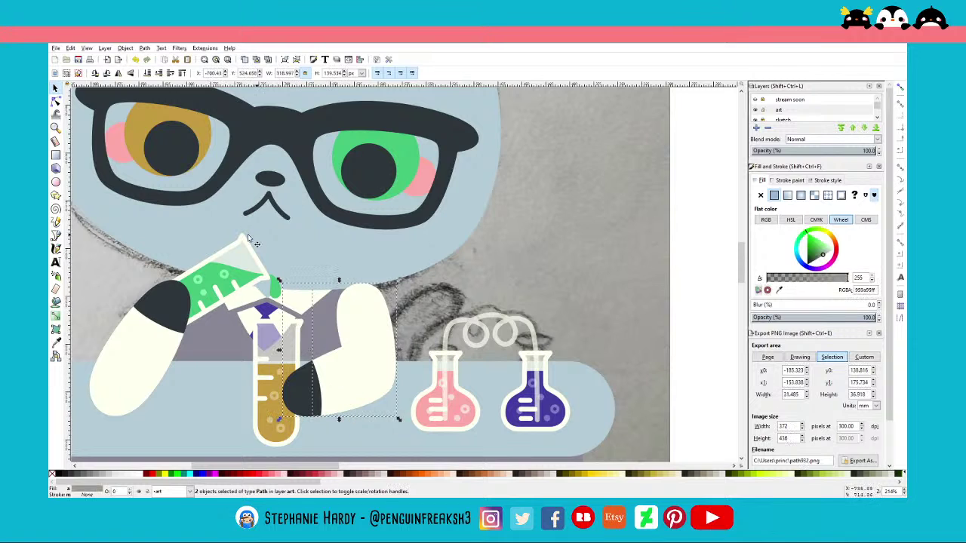
{"action": "left_click", "coordinate": [159, 74]}
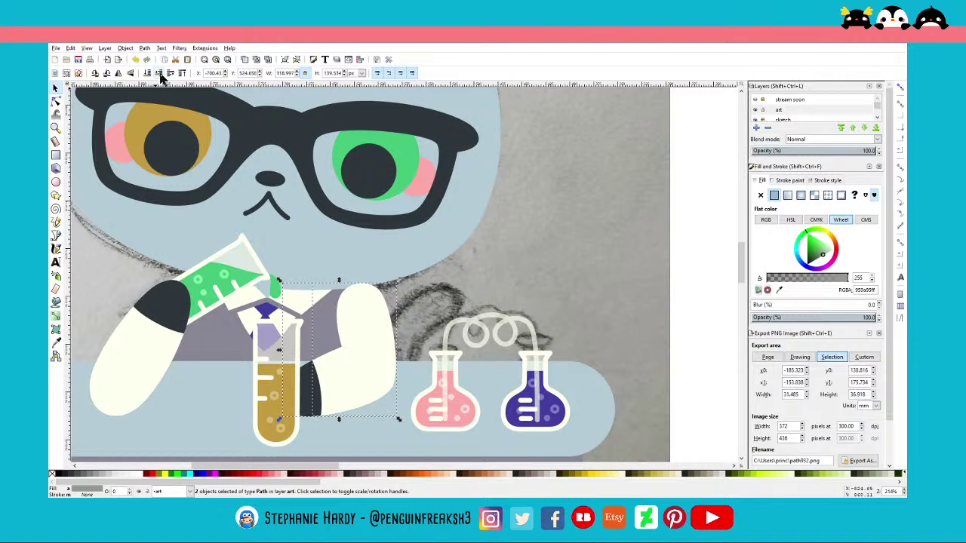
{"action": "left_click", "coordinate": [504, 264]}
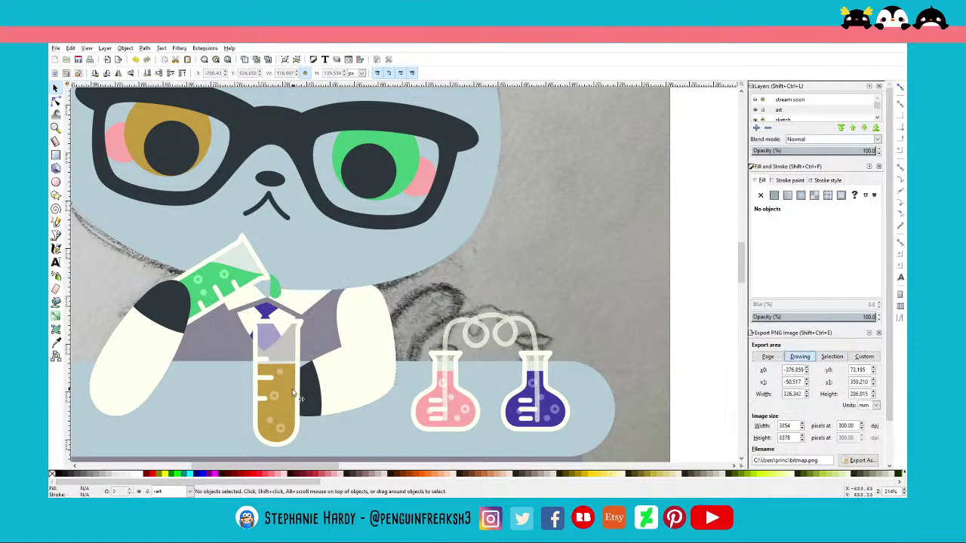
{"action": "left_click", "coordinate": [296, 394]}
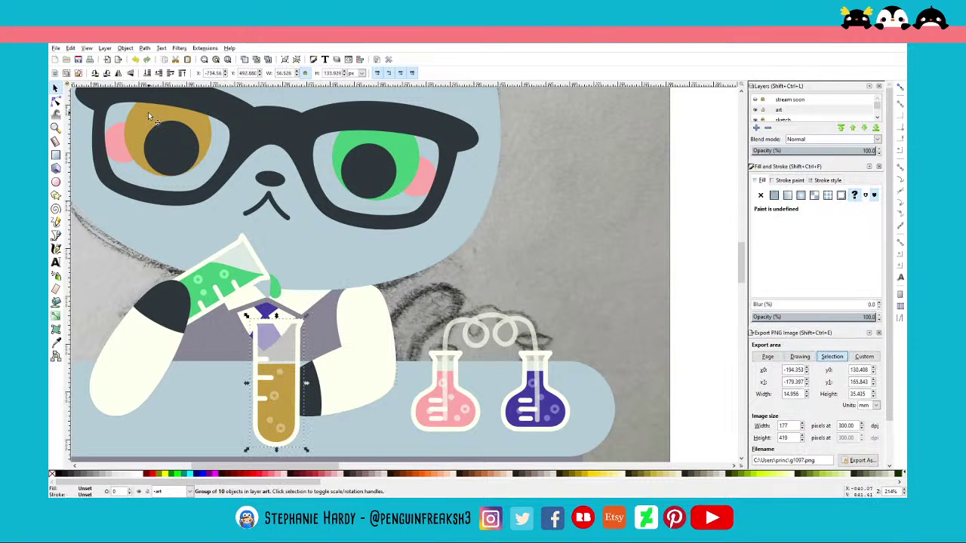
{"action": "left_click", "coordinate": [159, 73]}
{"action": "left_click_drag", "start_coordinate": [293, 342], "coordinate": [290, 338]}
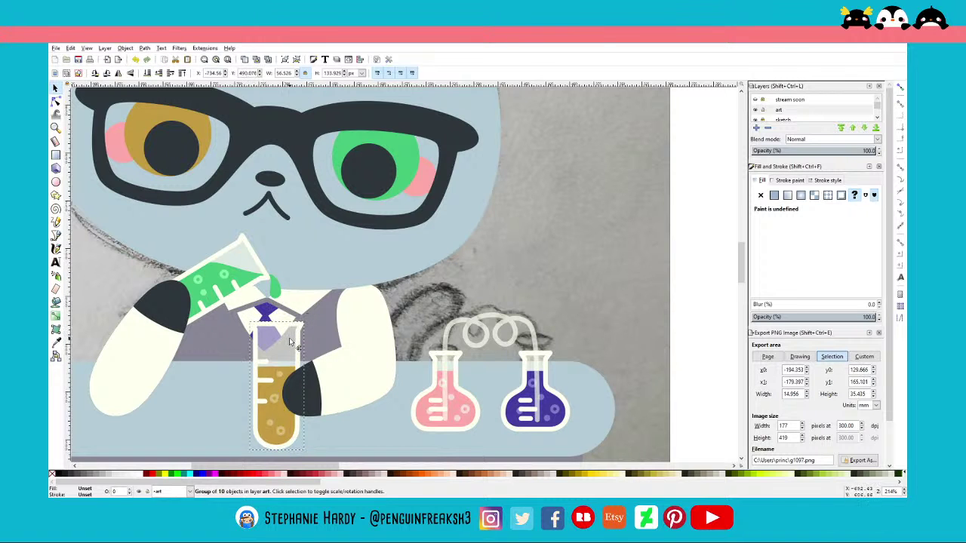
{"action": "key", "text": "Escape"}
Move the tabletop and desk front slightly lower, then fit the whole page in view
{"action": "scroll", "coordinate": [357, 398], "scroll_direction": "down", "scroll_amount": 2}
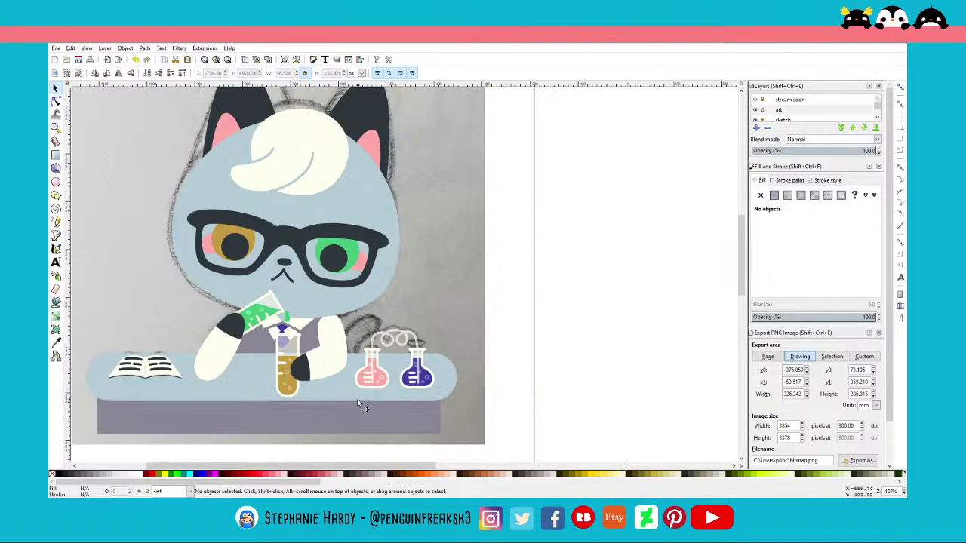
{"action": "scroll", "coordinate": [361, 408], "scroll_direction": "down", "scroll_amount": 1}
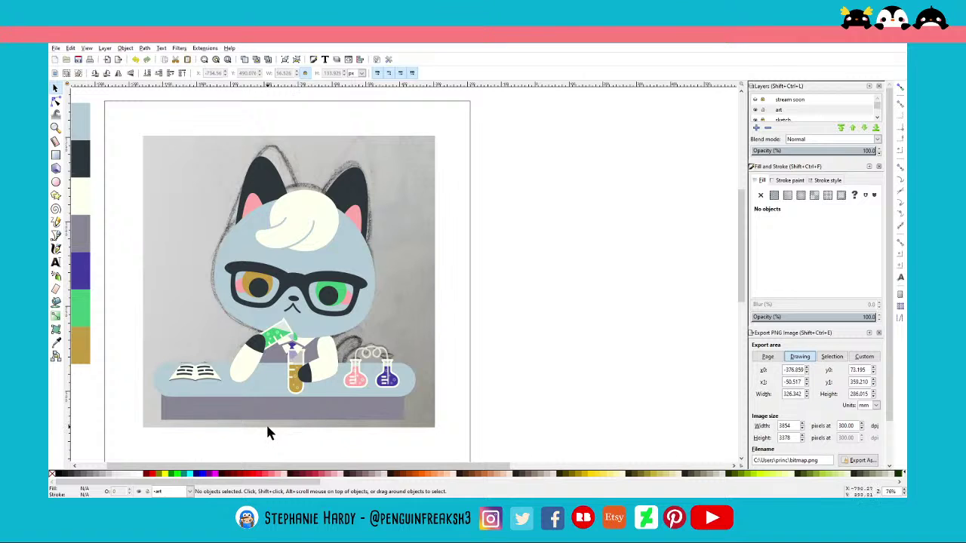
{"action": "scroll", "coordinate": [266, 423], "scroll_direction": "up", "scroll_amount": 1}
{"action": "left_click", "coordinate": [270, 372]}
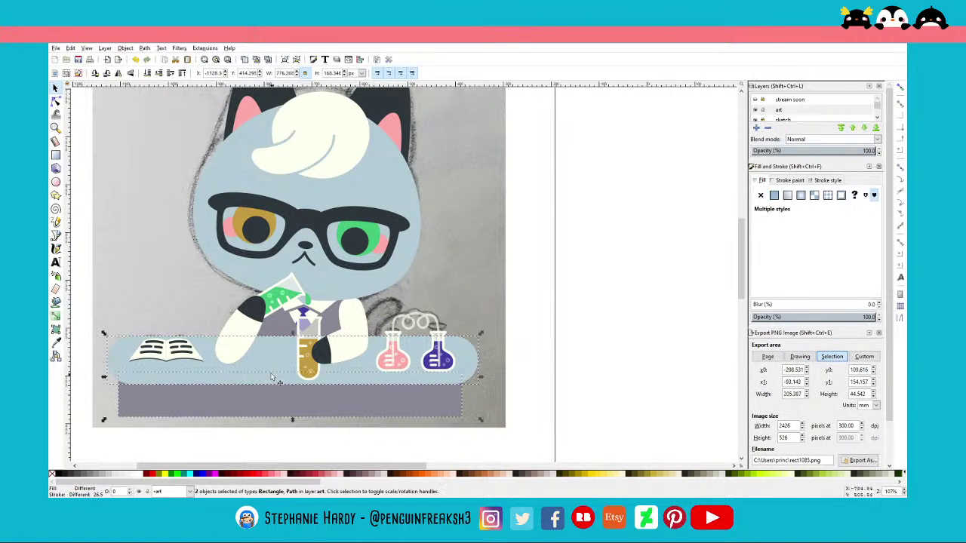
{"action": "left_click_drag", "start_coordinate": [270, 364], "coordinate": [270, 369]}
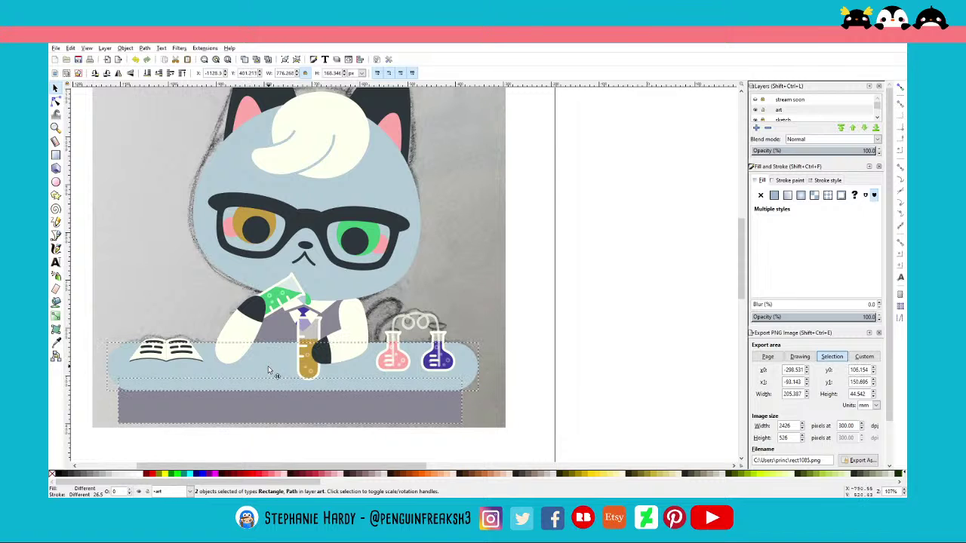
{"action": "left_click_drag", "start_coordinate": [268, 366], "coordinate": [268, 370]}
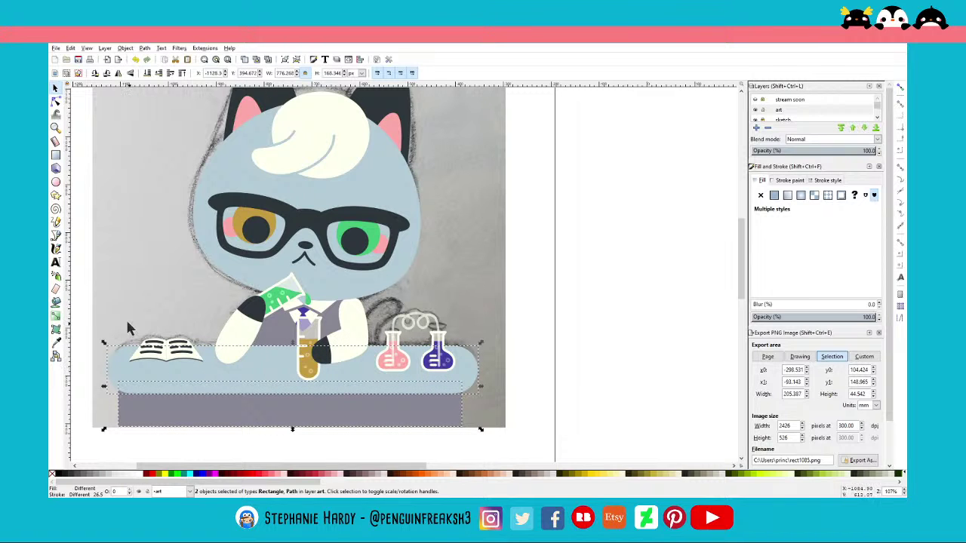
{"action": "mouse_move", "coordinate": [114, 314]}
{"action": "left_mouse_down"}
{"action": "mouse_move", "coordinate": [210, 393]}
{"action": "mouse_move", "coordinate": [181, 365]}
{"action": "left_mouse_up"}
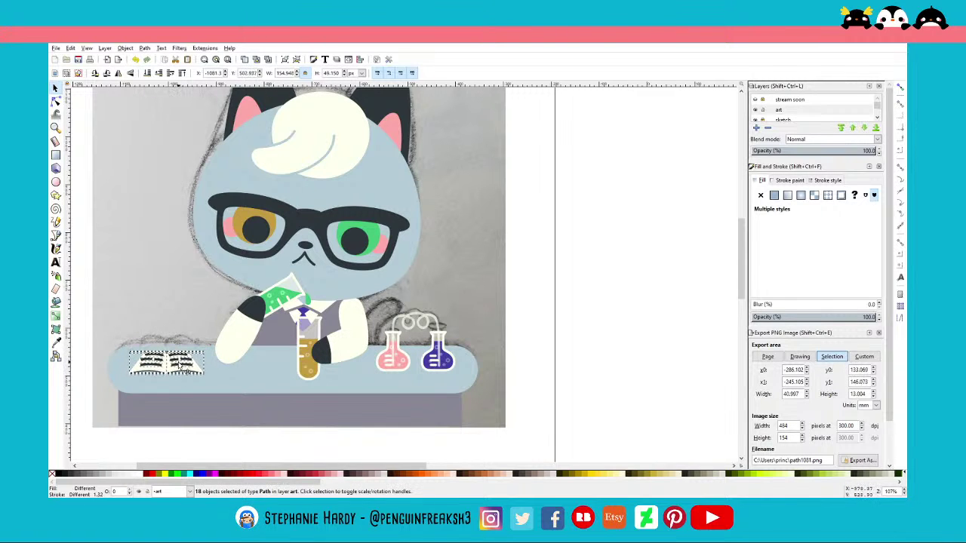
{"action": "key", "text": "Escape"}
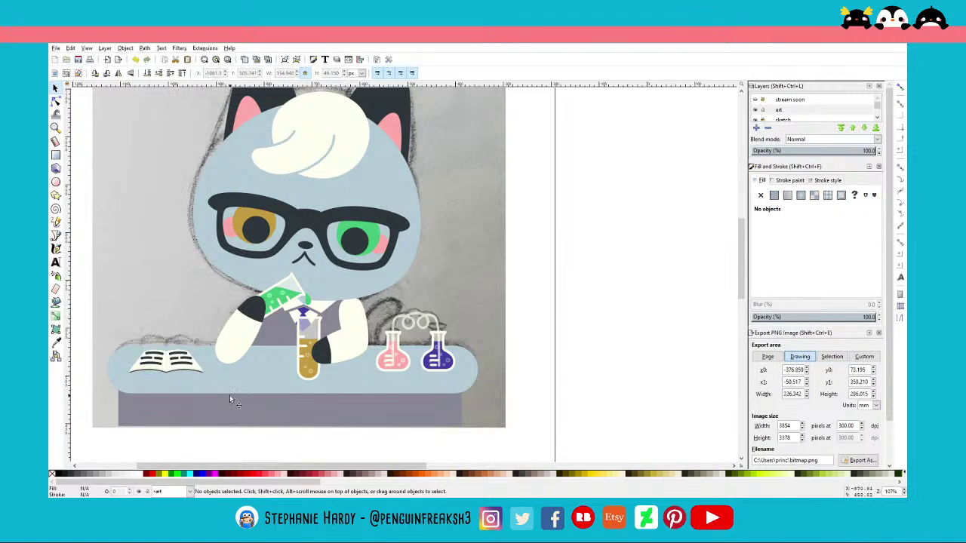
{"action": "key", "text": "5"}
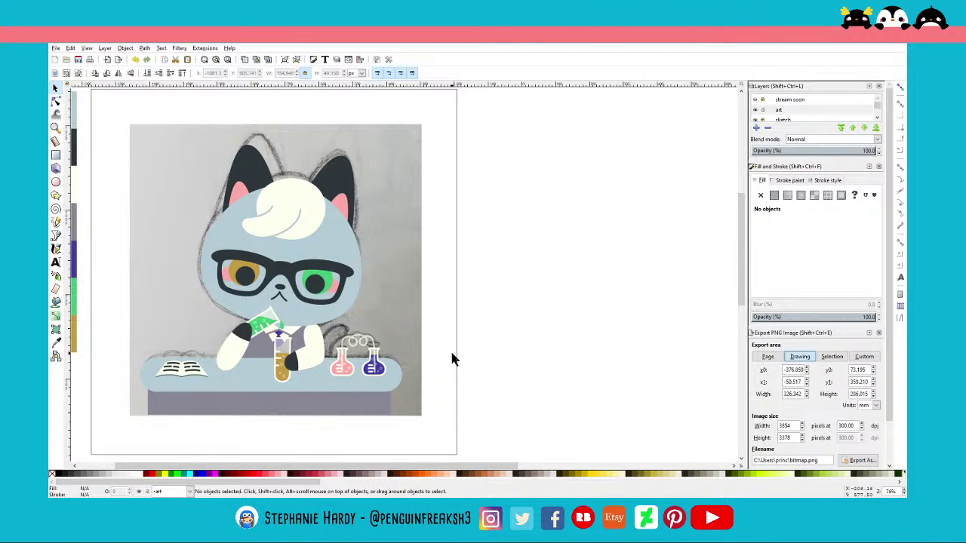
{"action": "scroll", "coordinate": [317, 370], "scroll_direction": "up", "scroll_amount": 2, "text": "ctrl"}
Draw a straight arm line with round caps, 45 px width and the glasses' dark grey stroke
{"action": "left_click", "coordinate": [55, 236]}
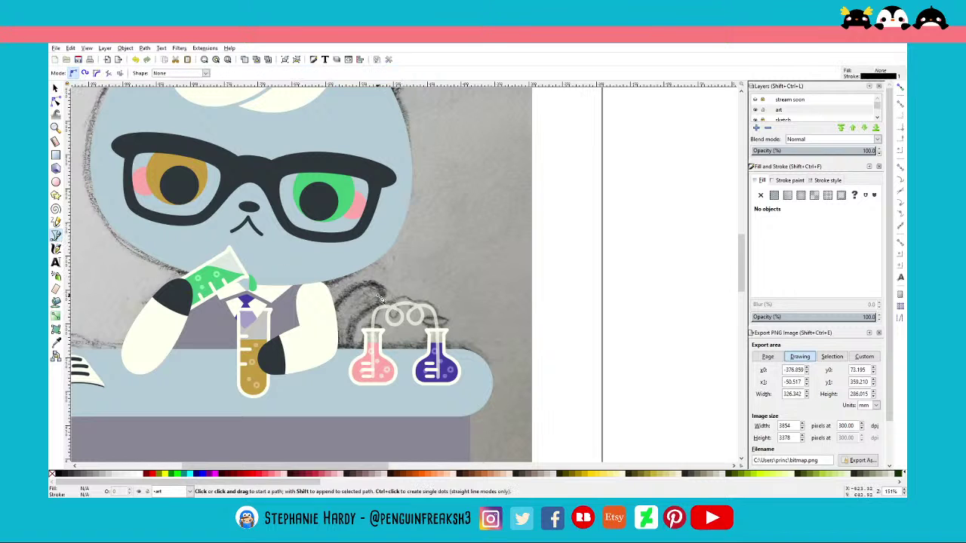
{"action": "left_click", "coordinate": [375, 287]}
{"action": "double_click", "coordinate": [300, 386]}
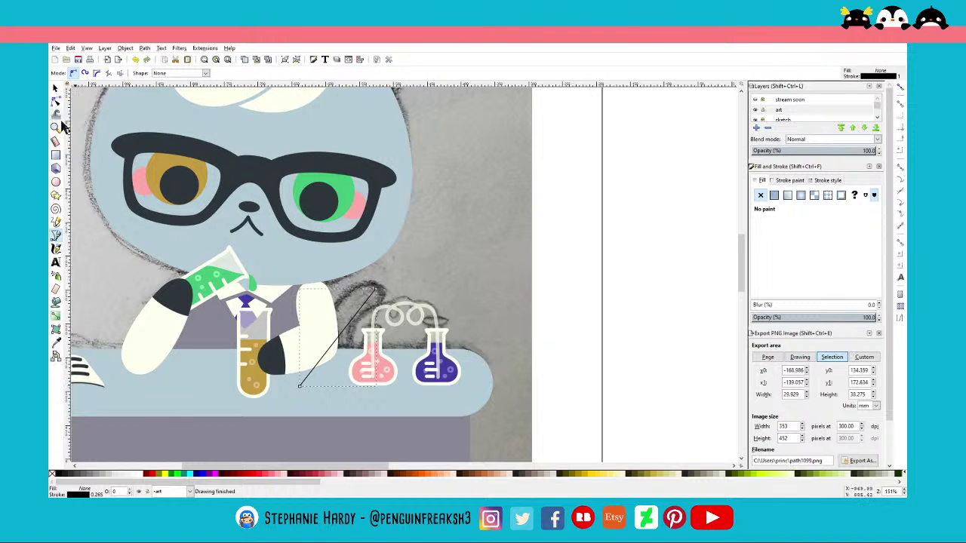
{"action": "left_click", "coordinate": [55, 88]}
{"action": "left_click", "coordinate": [828, 180]}
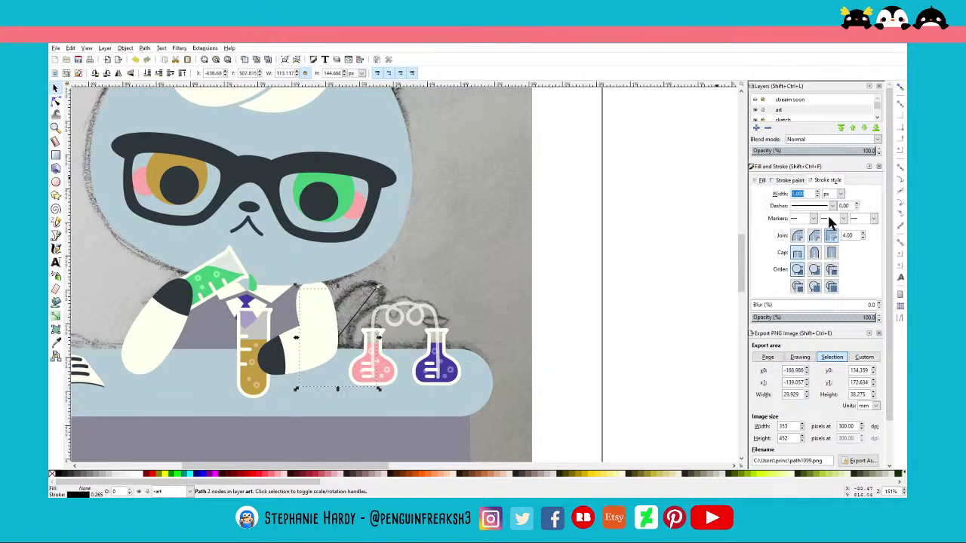
{"action": "left_click", "coordinate": [814, 252]}
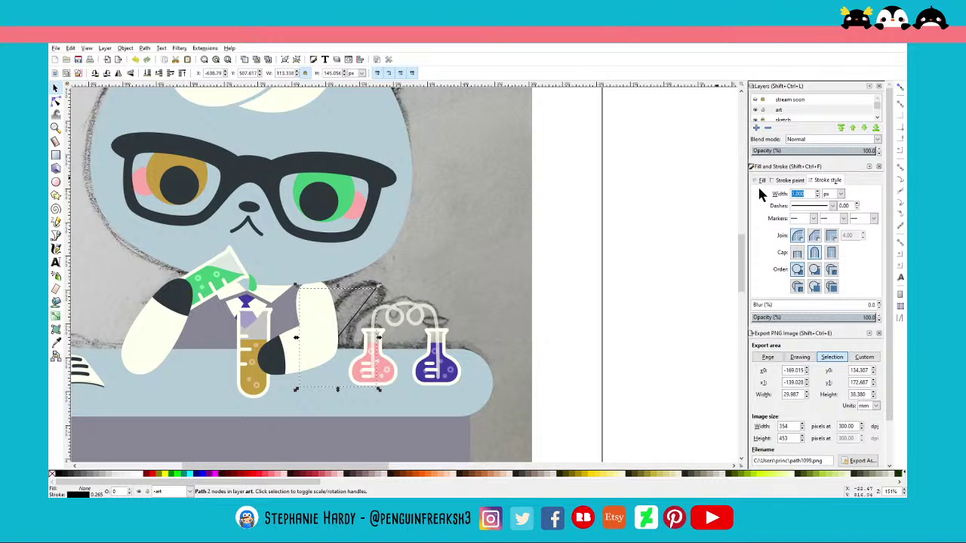
{"action": "type", "text": "50"}
{"action": "key", "text": "Return"}
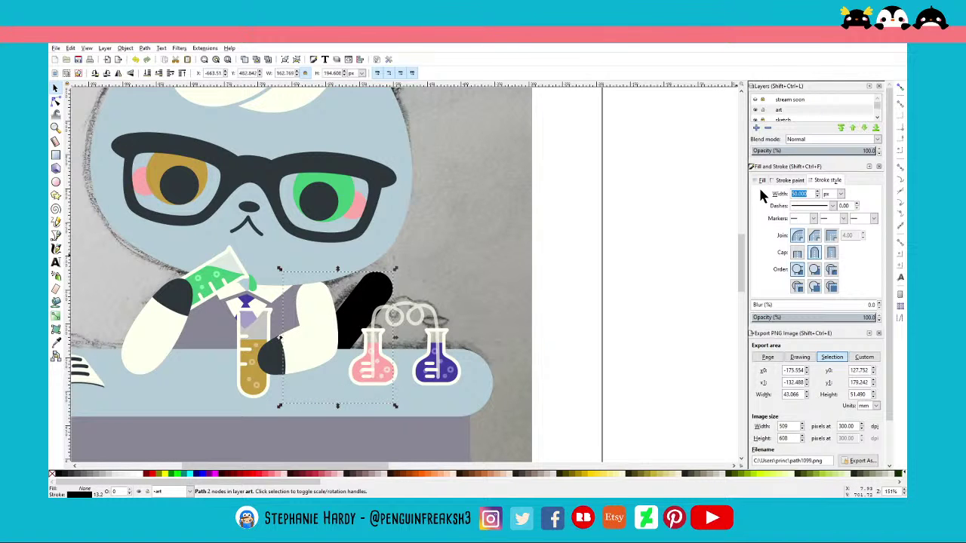
{"action": "type", "text": "45"}
{"action": "key", "text": "Return"}
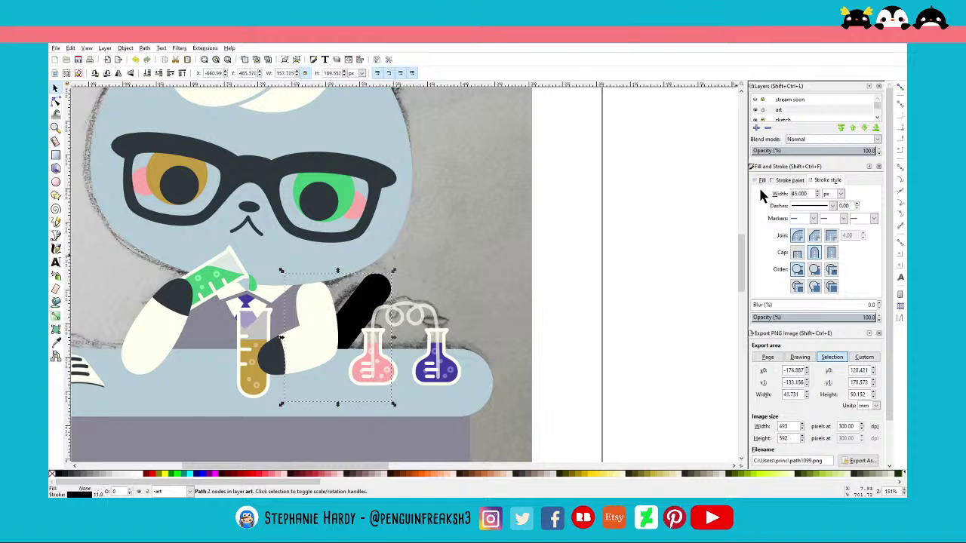
{"action": "left_click", "coordinate": [789, 181]}
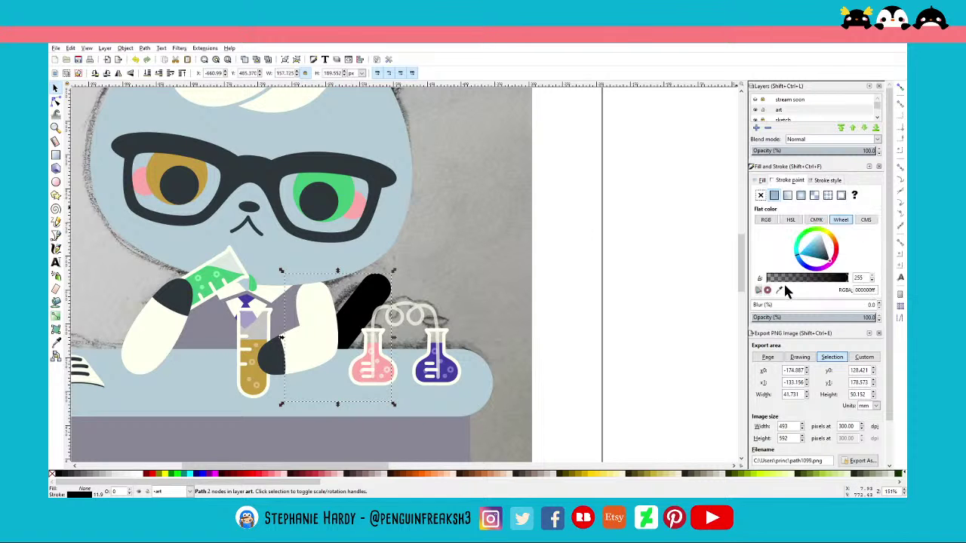
{"action": "left_click", "coordinate": [780, 290]}
{"action": "left_click", "coordinate": [317, 169]}
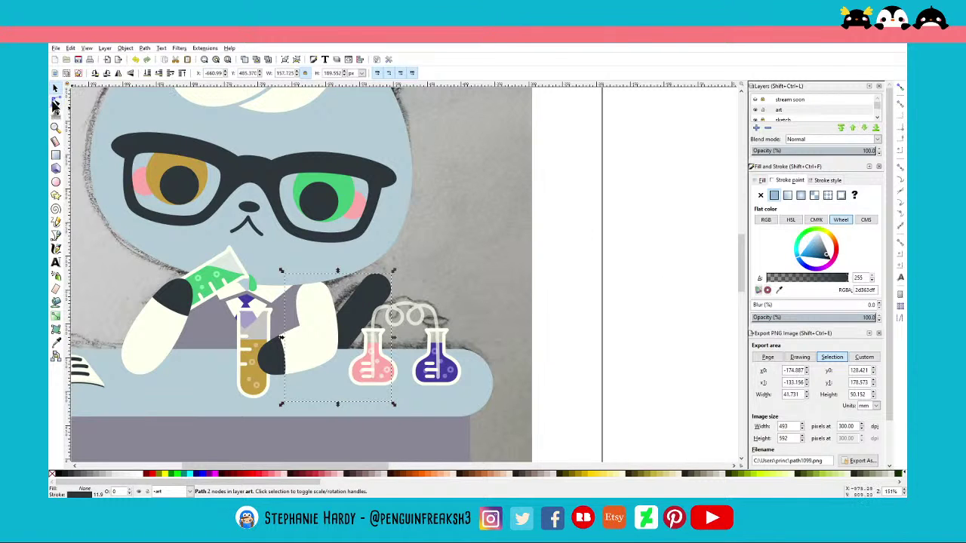
Bend the arm into a curve by dragging its nodes and handles
{"action": "left_click", "coordinate": [55, 102]}
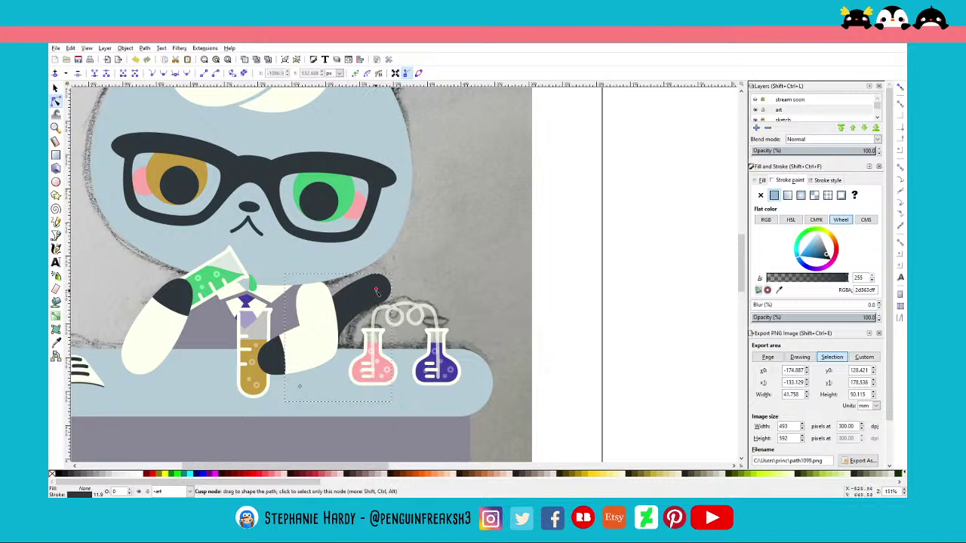
{"action": "left_click_drag", "start_coordinate": [376, 291], "coordinate": [382, 288]}
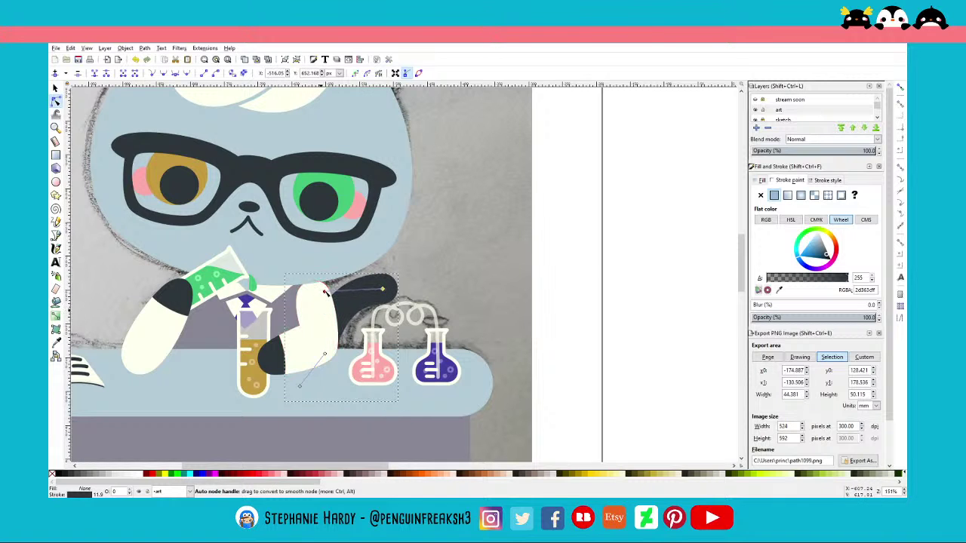
{"action": "left_click_drag", "start_coordinate": [324, 354], "coordinate": [359, 387]}
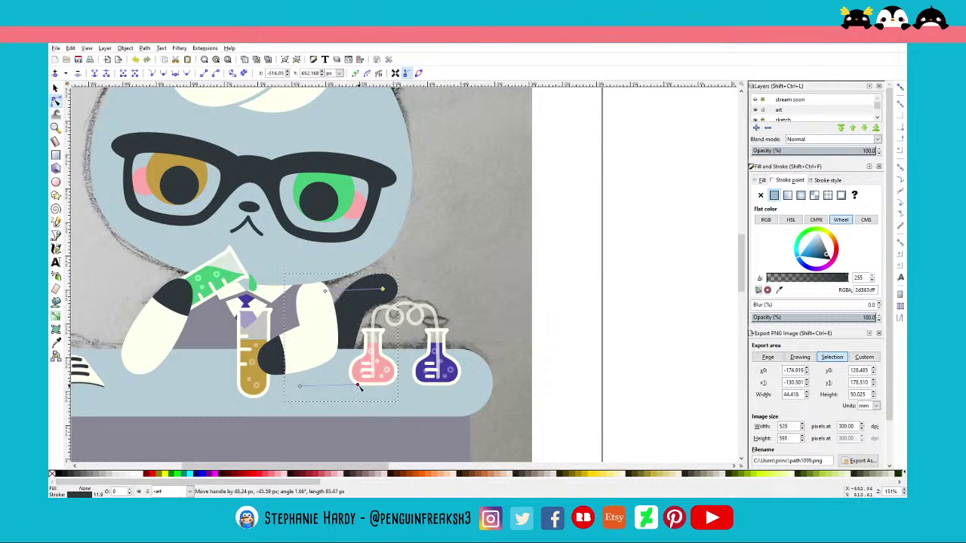
{"action": "mouse_move", "coordinate": [324, 292]}
{"action": "left_mouse_down"}
{"action": "mouse_move", "coordinate": [332, 300]}
{"action": "mouse_move", "coordinate": [321, 303]}
{"action": "left_mouse_up"}
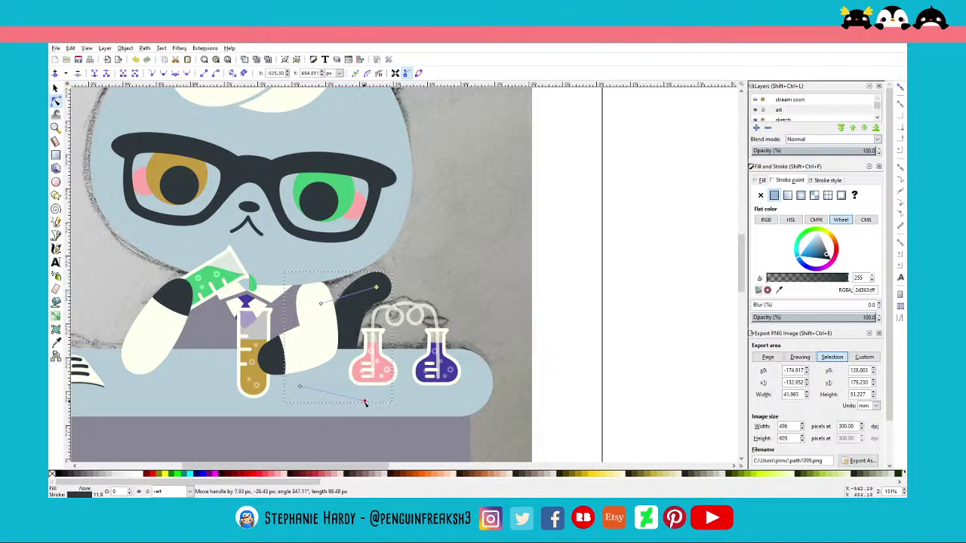
{"action": "left_click_drag", "start_coordinate": [359, 382], "coordinate": [365, 401]}
{"action": "left_click_drag", "start_coordinate": [300, 388], "coordinate": [296, 370]}
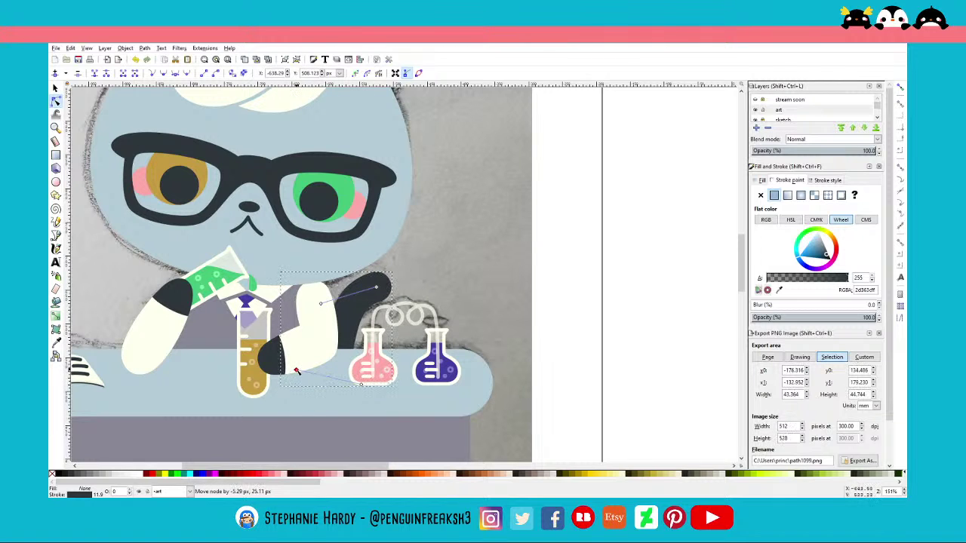
{"action": "left_click_drag", "start_coordinate": [361, 385], "coordinate": [360, 393]}
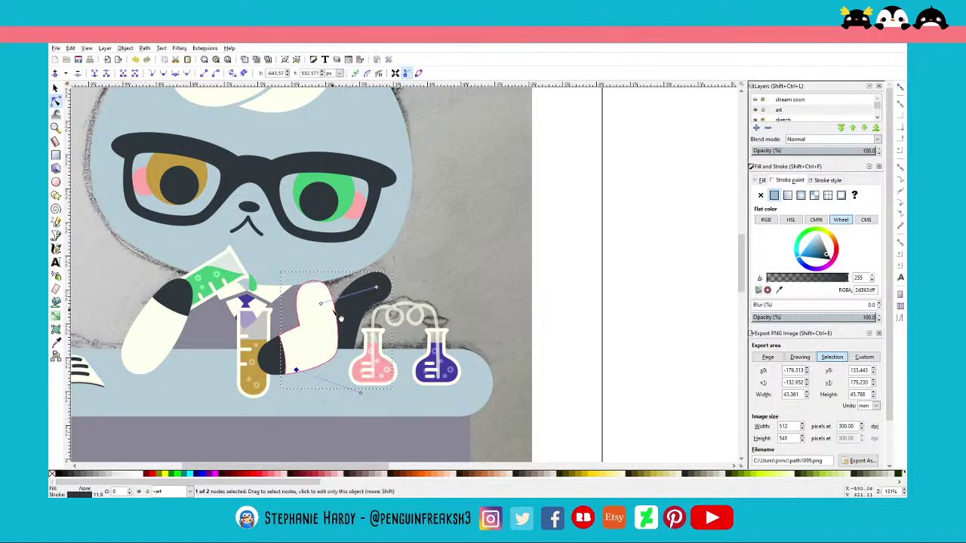
{"action": "left_click_drag", "start_coordinate": [322, 305], "coordinate": [321, 300]}
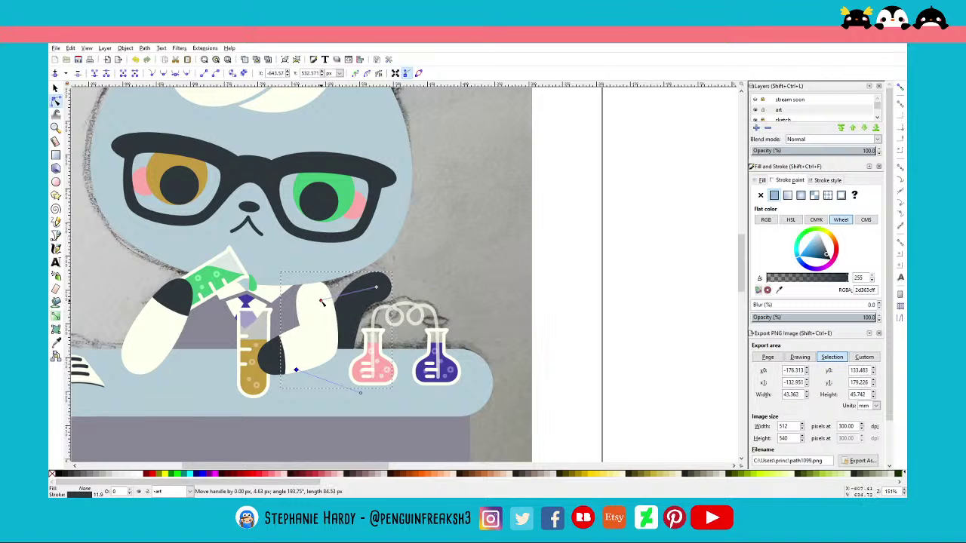
Deselect the arm, zoom out, and hide the sketch layer
{"action": "key", "text": "s"}
{"action": "key", "text": "Escape"}
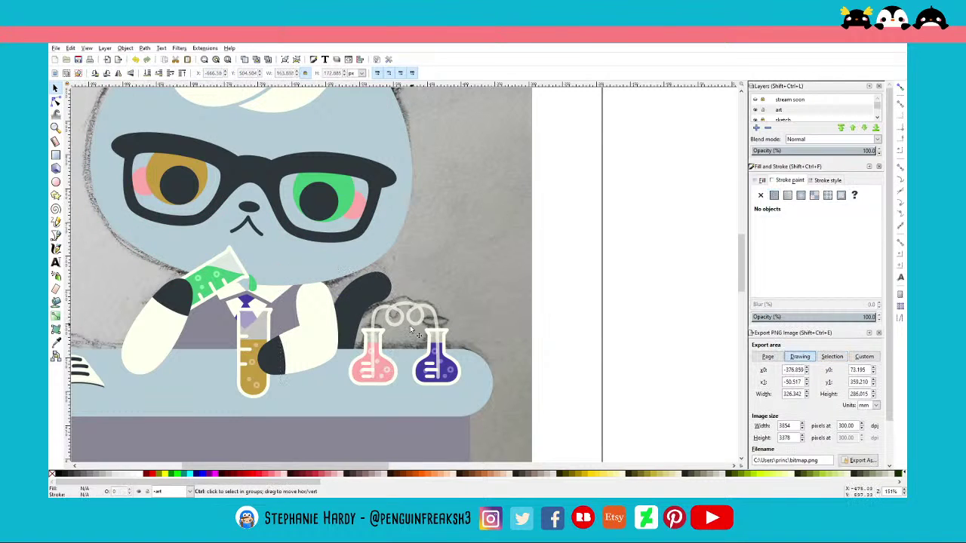
{"action": "key", "text": "minus"}
{"action": "key", "text": "minus"}
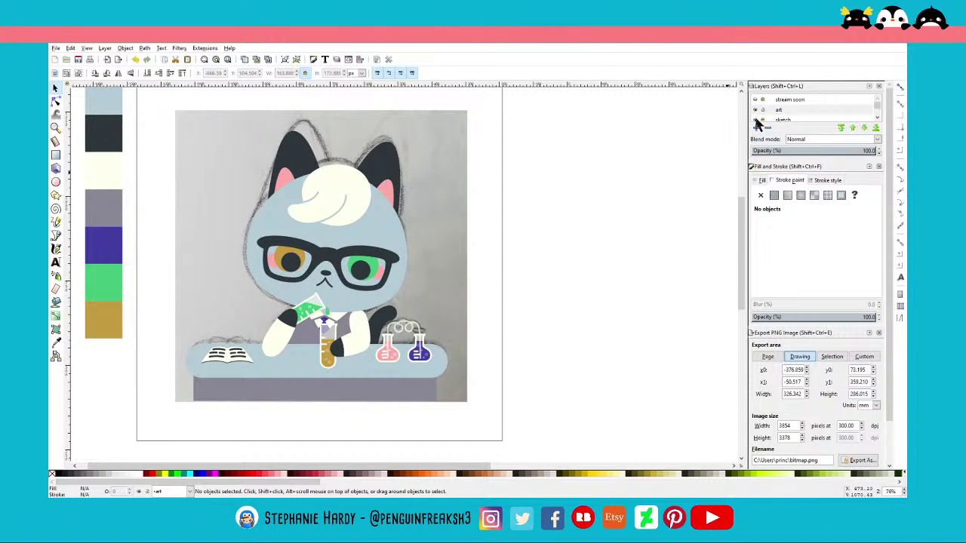
{"action": "left_click", "coordinate": [756, 119]}
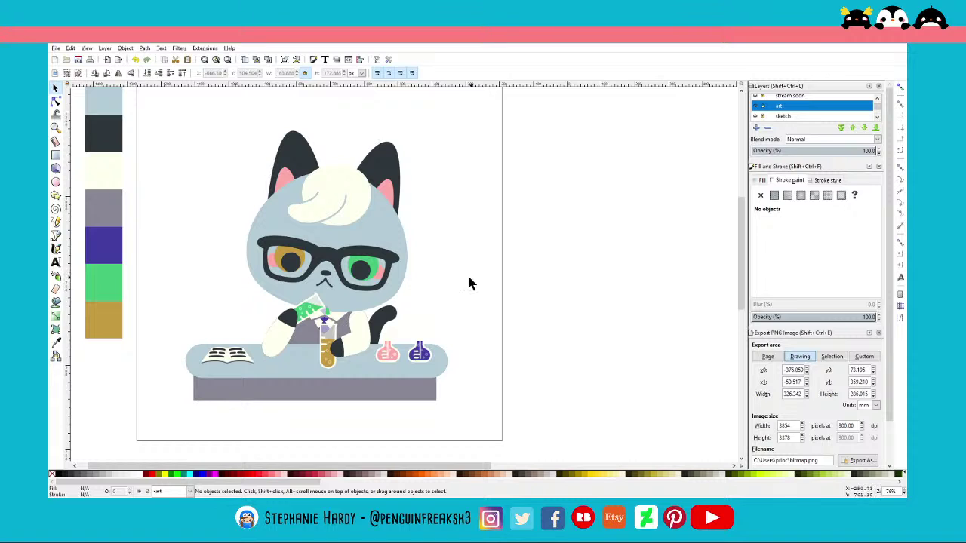
Make the bg layer current, unlock it, and select its page-sized background rectangle
{"action": "scroll", "coordinate": [465, 281], "scroll_direction": "up", "scroll_amount": 1}
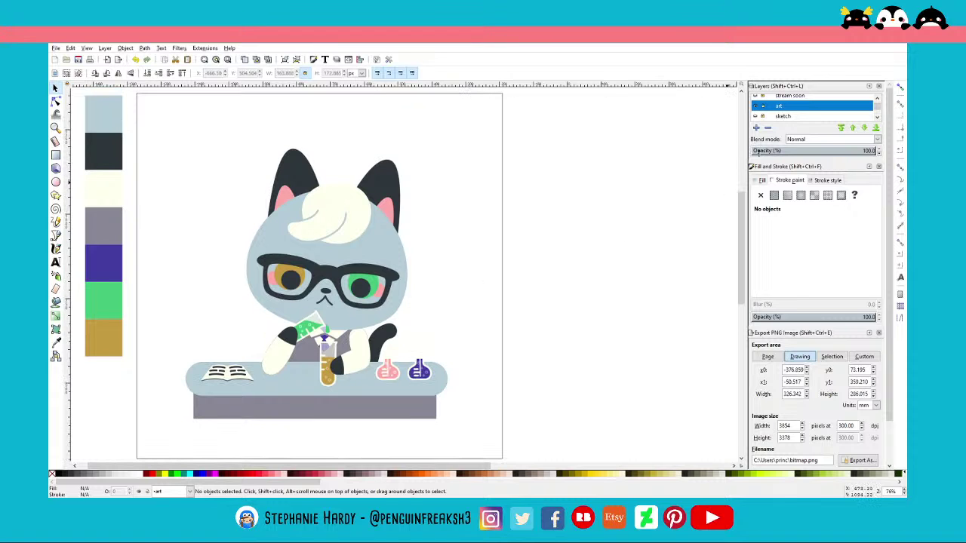
{"action": "scroll", "coordinate": [776, 120], "scroll_direction": "down", "scroll_amount": 1}
{"action": "left_click", "coordinate": [777, 118]}
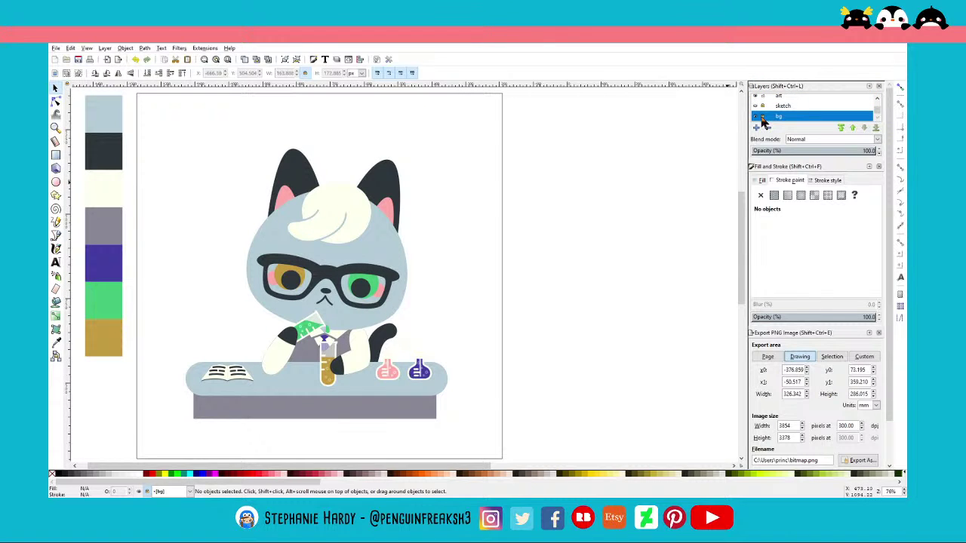
{"action": "left_click", "coordinate": [762, 117]}
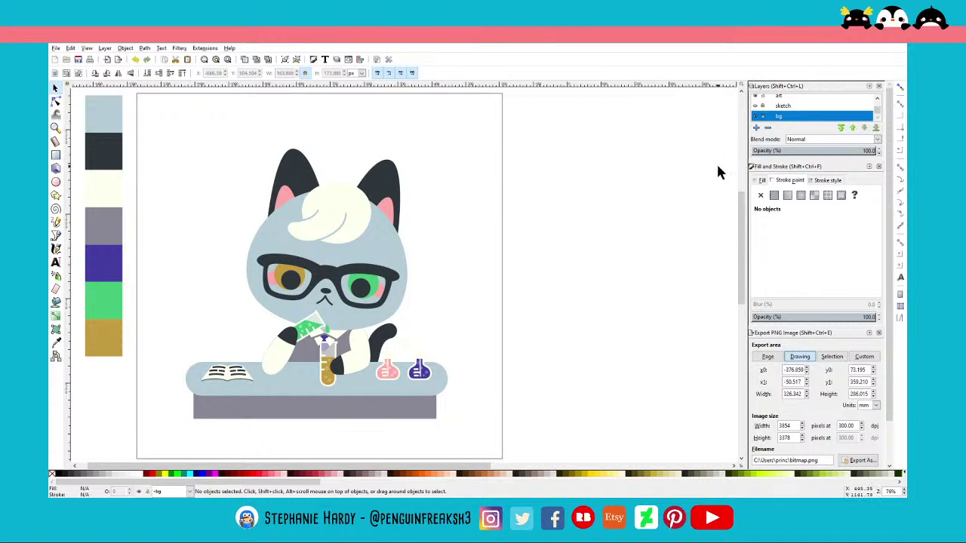
{"action": "left_click", "coordinate": [454, 226]}
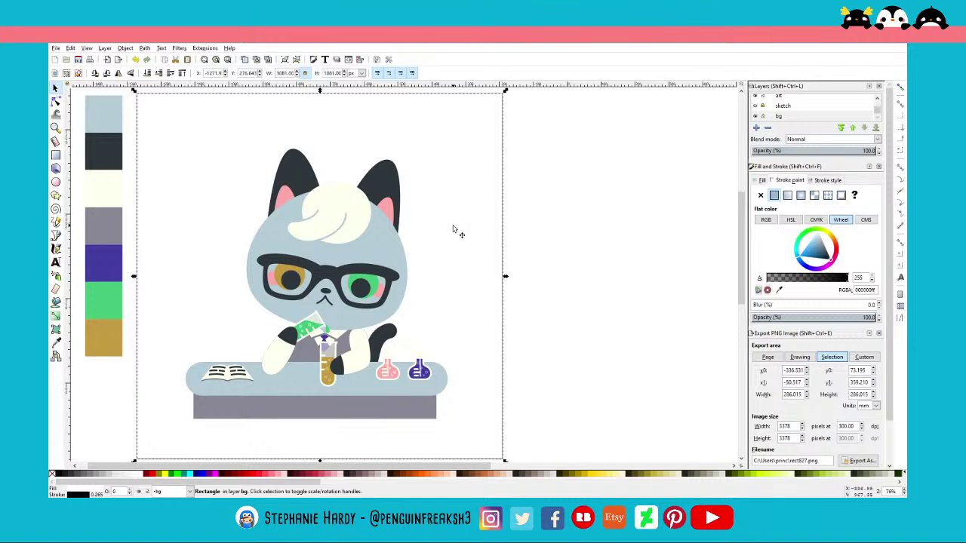
Remove the background square's outline and try a purple fill sampled from the artwork
{"action": "left_click", "coordinate": [780, 291]}
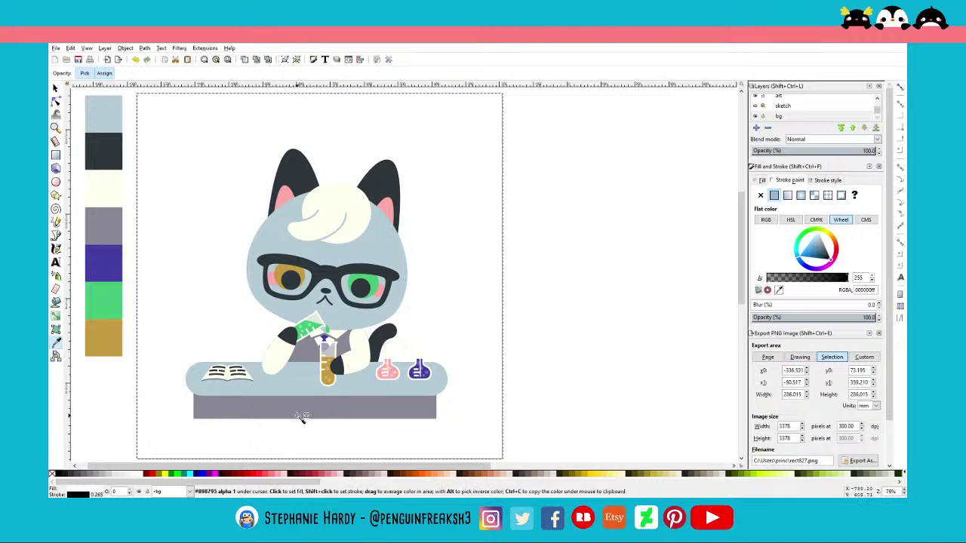
{"action": "left_click", "coordinate": [326, 346]}
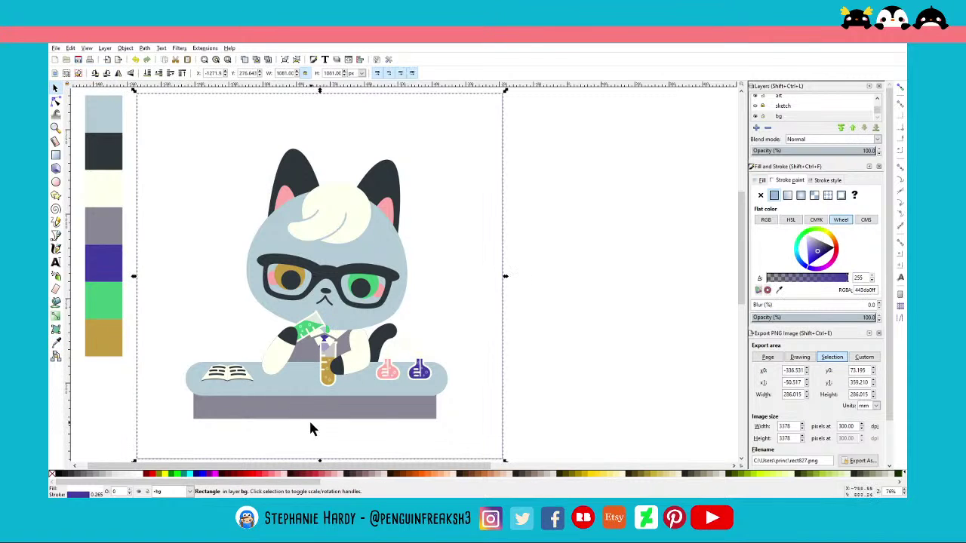
{"action": "left_click", "coordinate": [760, 194]}
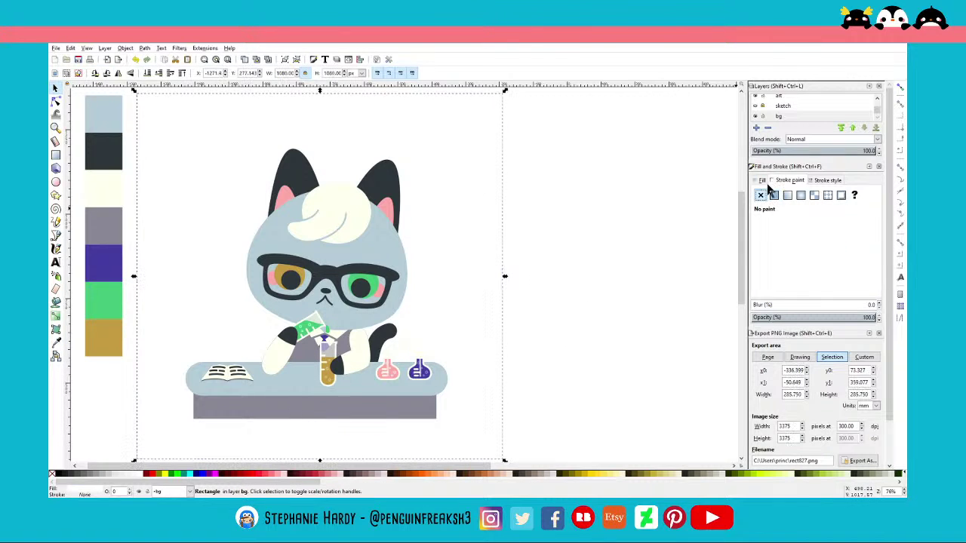
{"action": "left_click", "coordinate": [780, 290]}
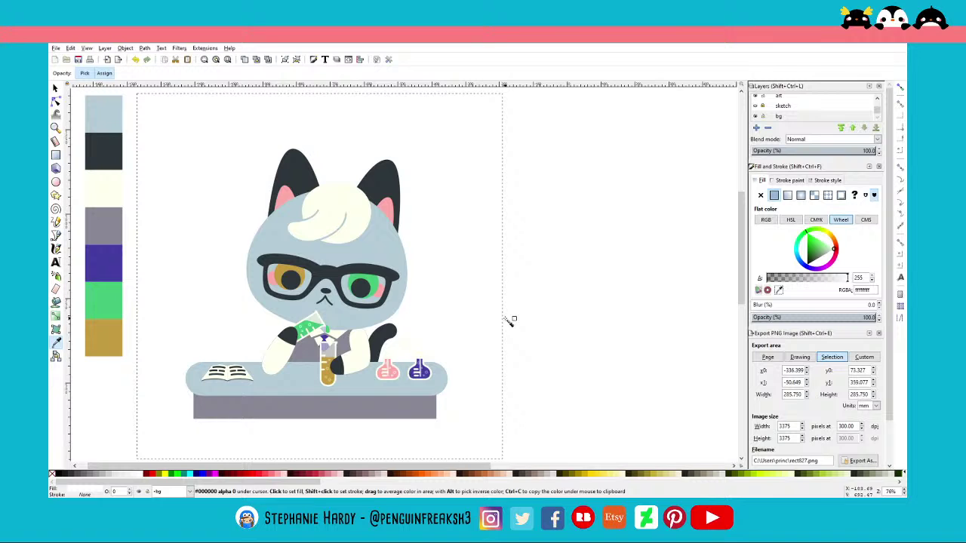
{"action": "left_click", "coordinate": [415, 374]}
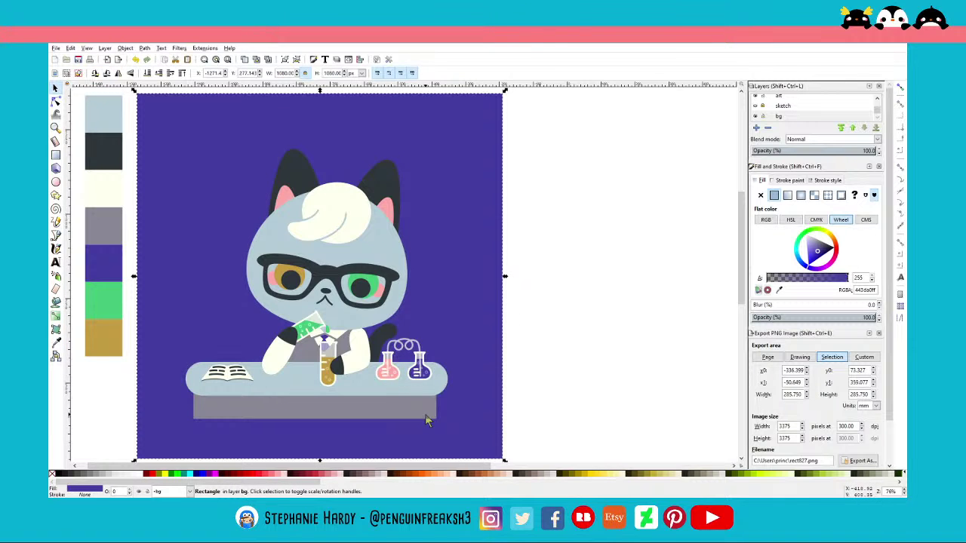
Try pink, green and head-blue fills, then lighten the background to a very pale blue
{"action": "left_click", "coordinate": [779, 290]}
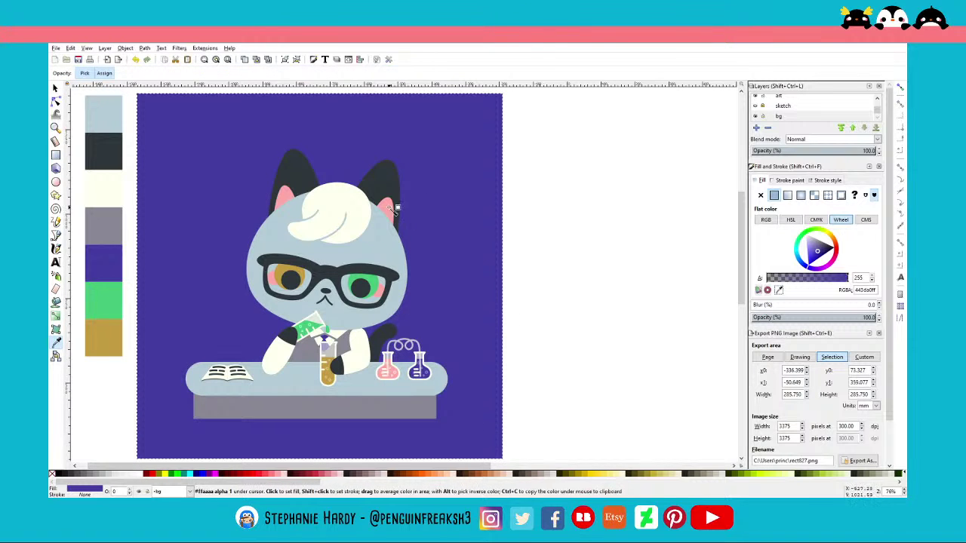
{"action": "left_click", "coordinate": [387, 356]}
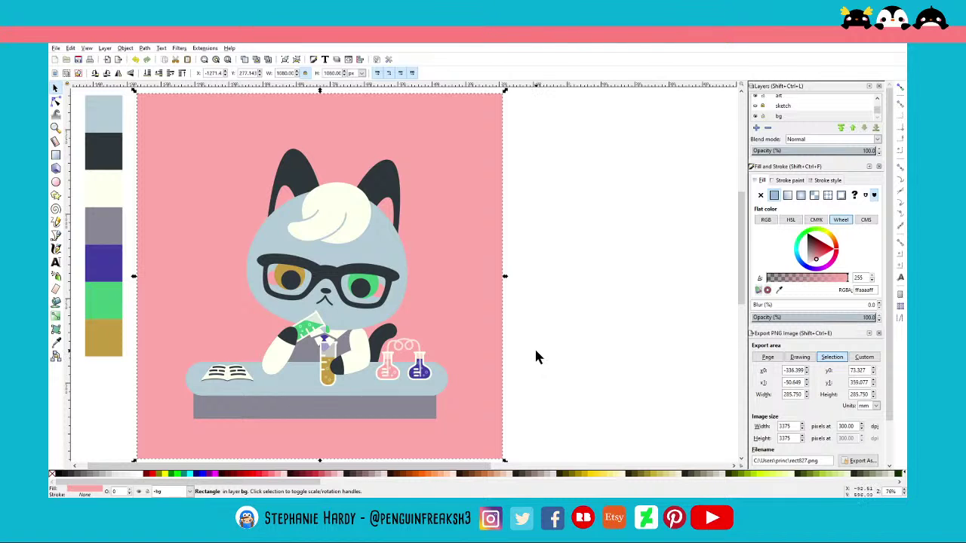
{"action": "left_click", "coordinate": [780, 291]}
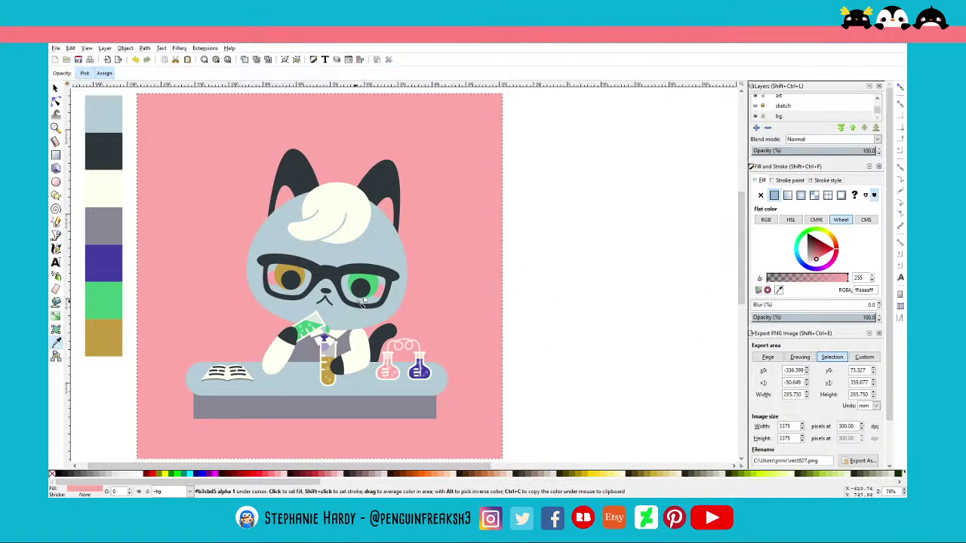
{"action": "left_click", "coordinate": [356, 283]}
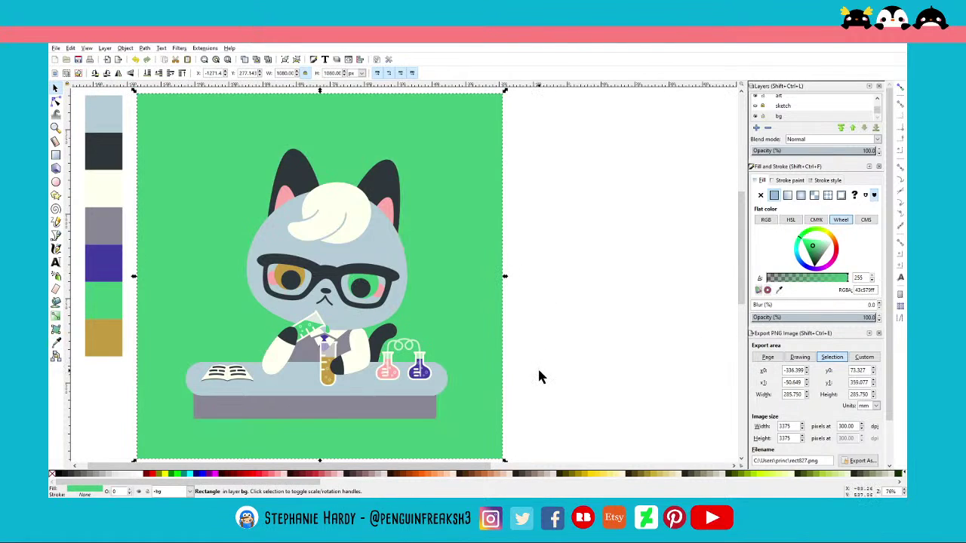
{"action": "left_click", "coordinate": [779, 290]}
{"action": "left_click", "coordinate": [382, 248]}
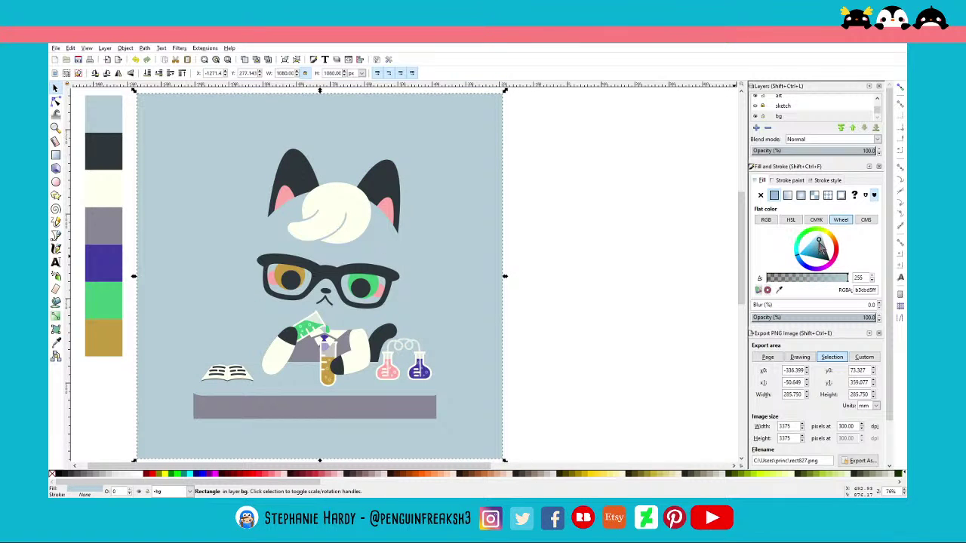
{"action": "left_click_drag", "start_coordinate": [820, 243], "coordinate": [817, 235]}
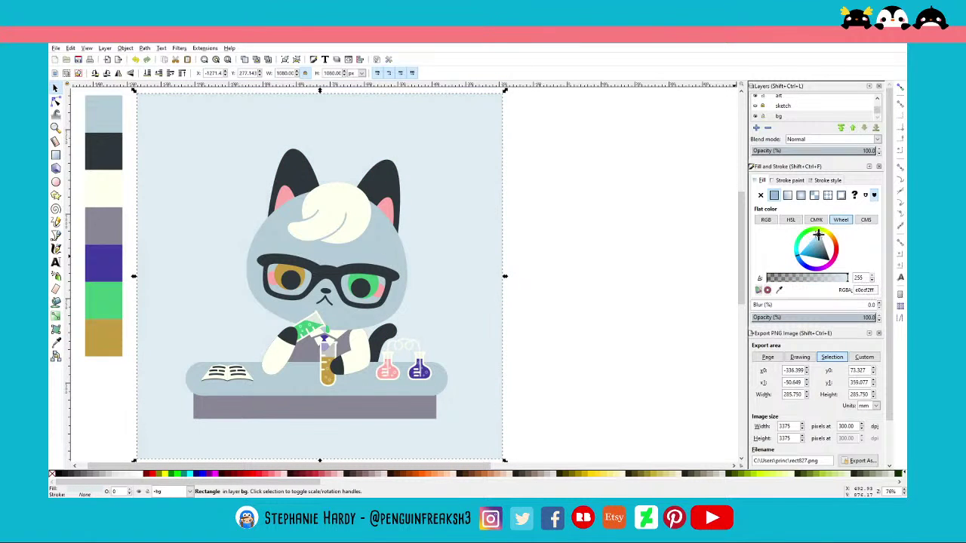
{"action": "left_click", "coordinate": [577, 346]}
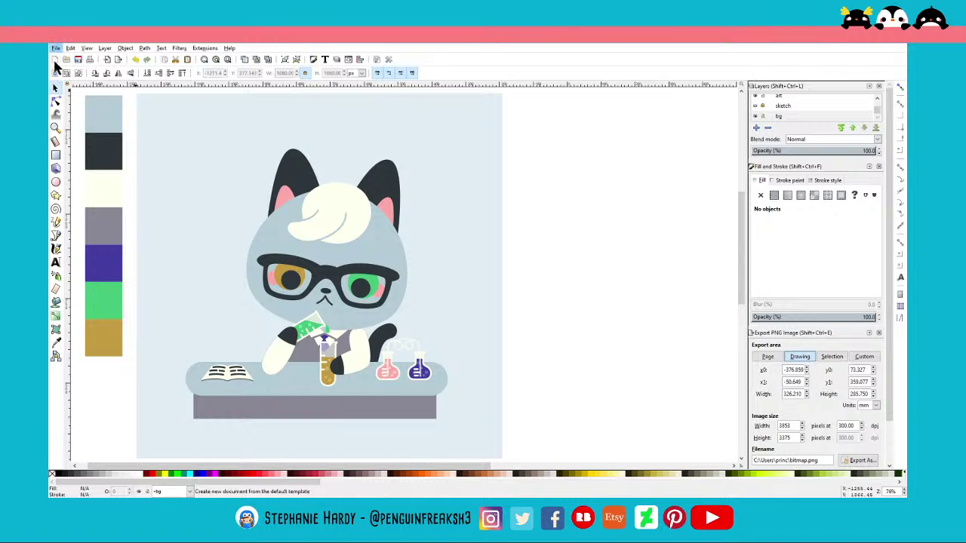
Save raymonds_experiments.svg and zoom in on the cat's hand holding the beaker
{"action": "key", "text": "ctrl+s"}
{"action": "scroll", "coordinate": [415, 298], "scroll_direction": "down", "scroll_amount": 1, "text": "ctrl"}
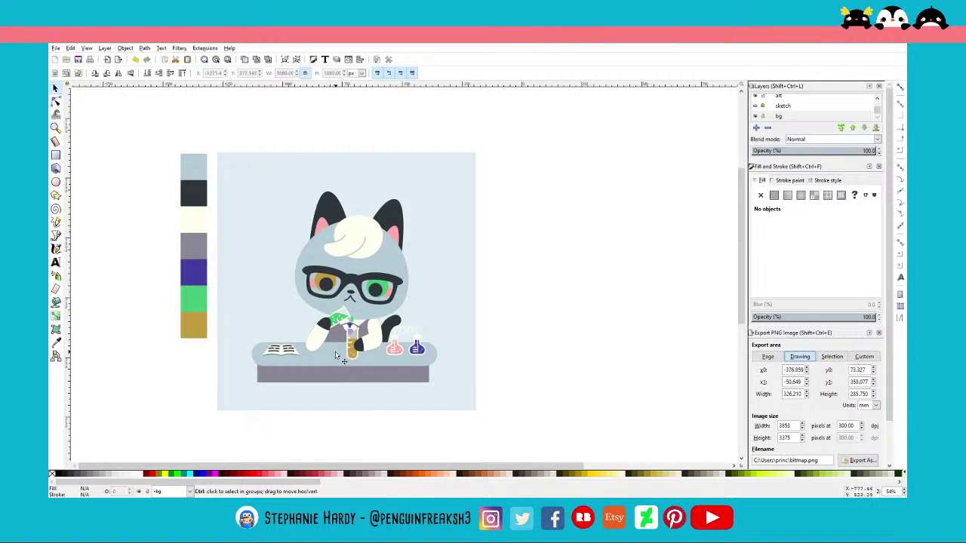
{"action": "scroll", "coordinate": [325, 347], "scroll_direction": "up", "scroll_amount": 3, "text": "ctrl"}
{"action": "scroll", "coordinate": [317, 272], "scroll_direction": "up", "scroll_amount": 3, "text": "ctrl"}
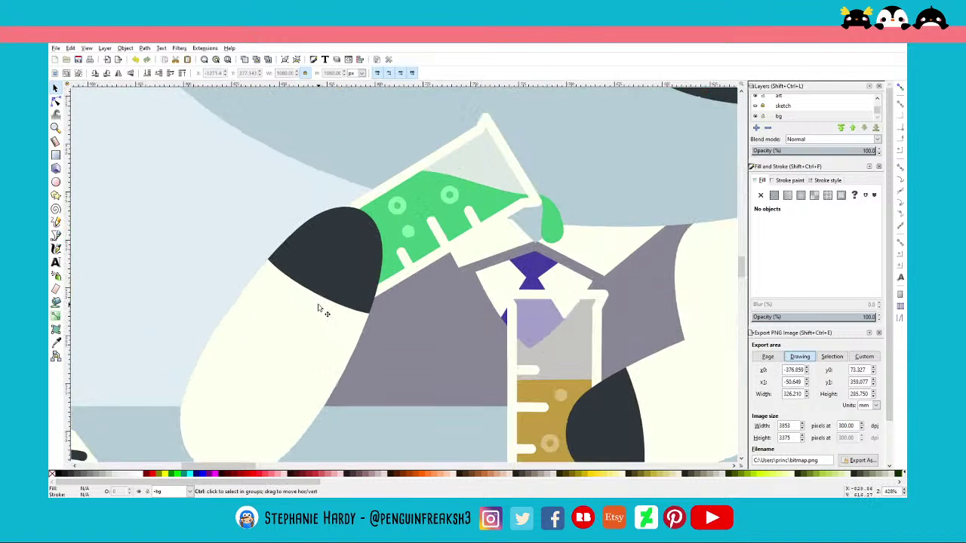
{"action": "left_click", "coordinate": [56, 234]}
Draw a closed band shape across the arm below the paw and move it to the art layer
{"action": "left_click", "coordinate": [266, 259]}
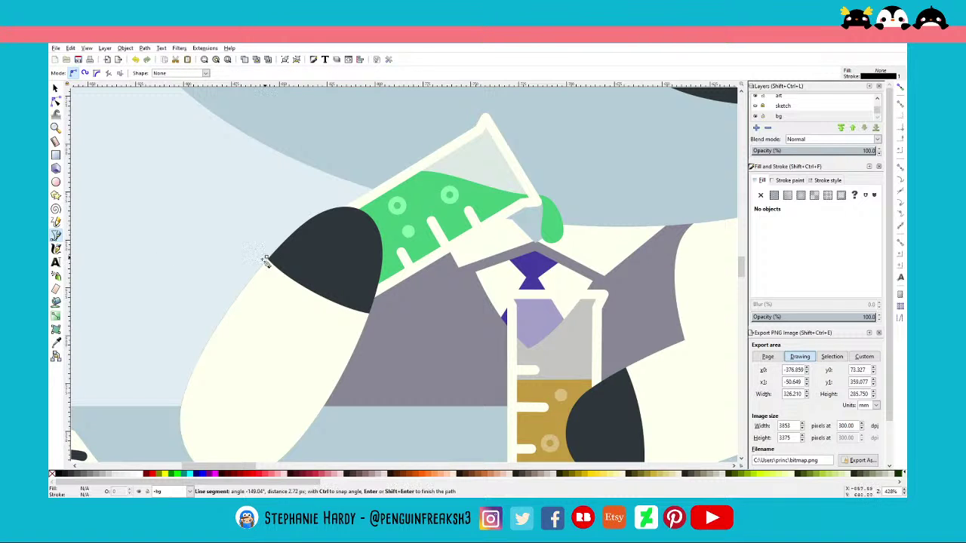
{"action": "left_click", "coordinate": [352, 357]}
{"action": "left_click", "coordinate": [266, 258]}
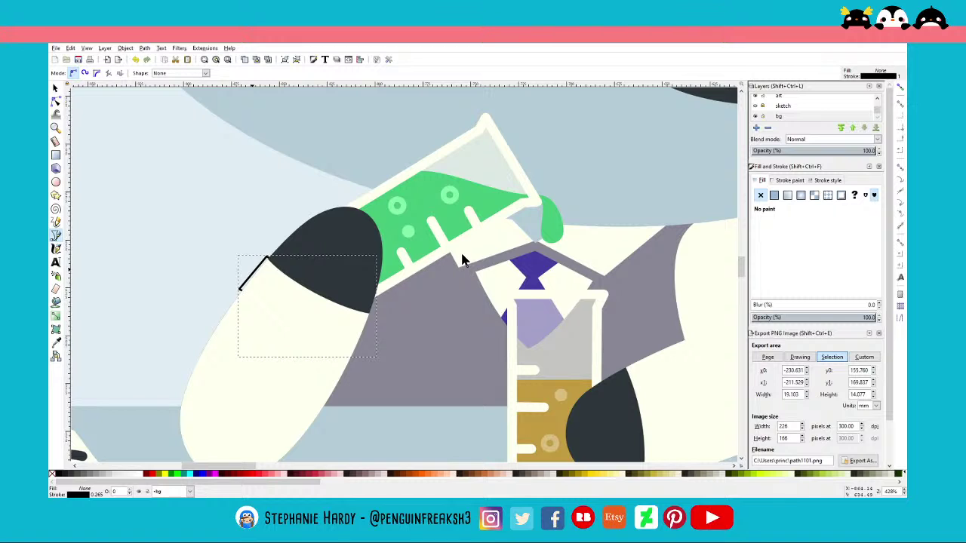
{"action": "key", "text": "shift+Page_Up"}
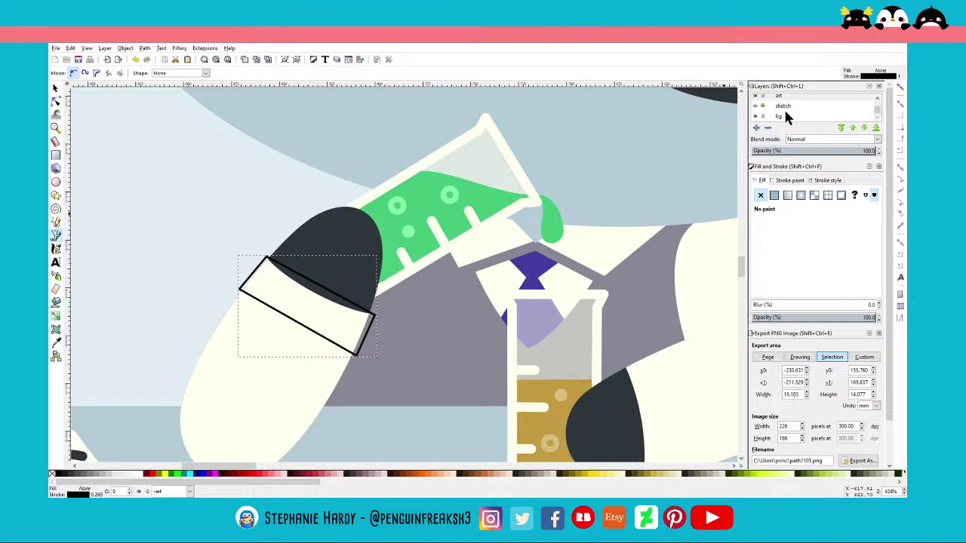
Give the band a 5 px pale blue outline and the arm's cream fill
{"action": "left_click", "coordinate": [826, 183]}
{"action": "type", "text": "5"}
{"action": "key", "text": "Return"}
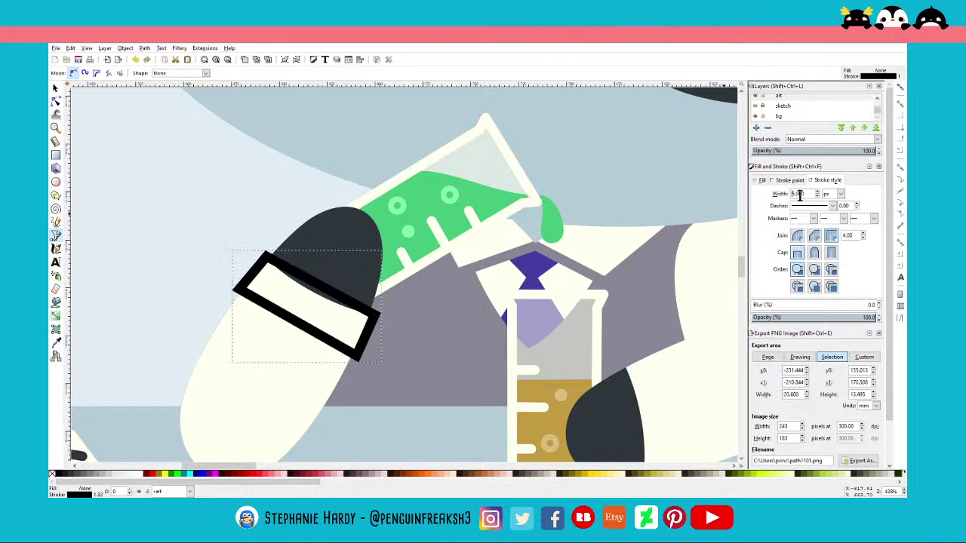
{"action": "left_click", "coordinate": [788, 182]}
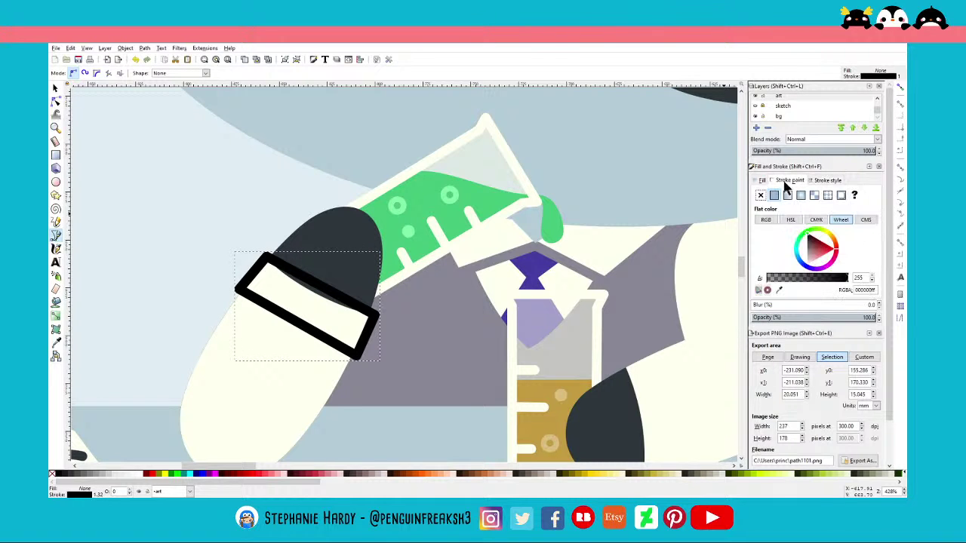
{"action": "left_click", "coordinate": [780, 290]}
{"action": "left_click", "coordinate": [221, 243]}
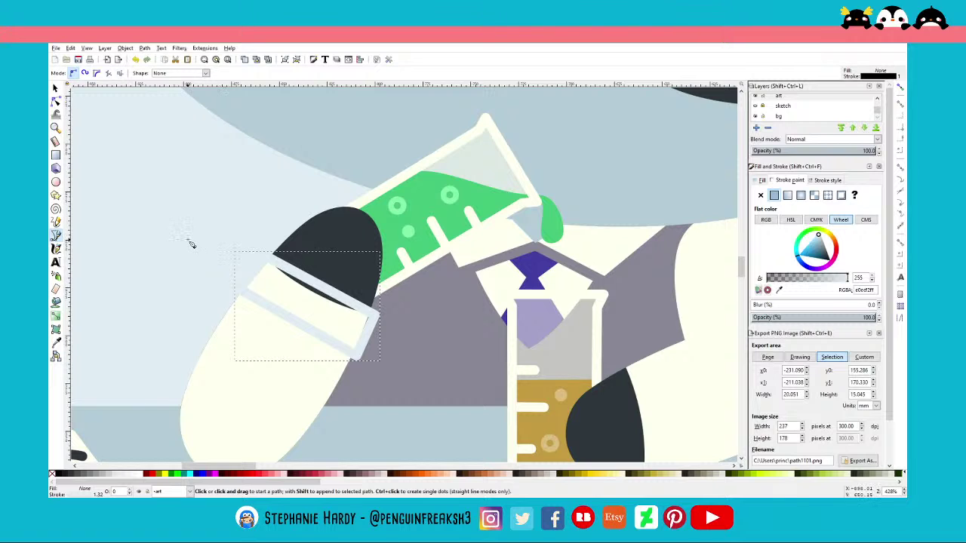
{"action": "left_click", "coordinate": [761, 181]}
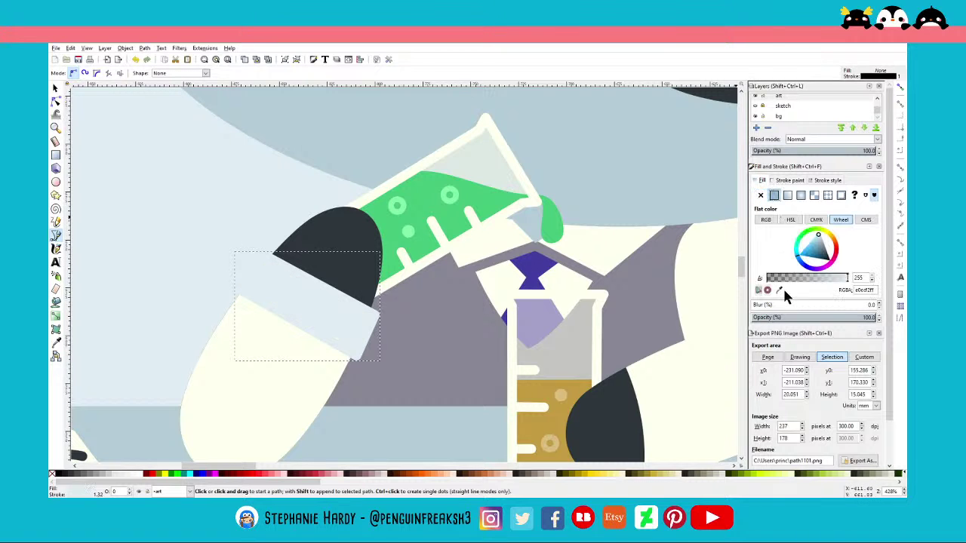
{"action": "left_click", "coordinate": [780, 290]}
{"action": "left_click", "coordinate": [332, 370]}
{"action": "left_click", "coordinate": [55, 100]}
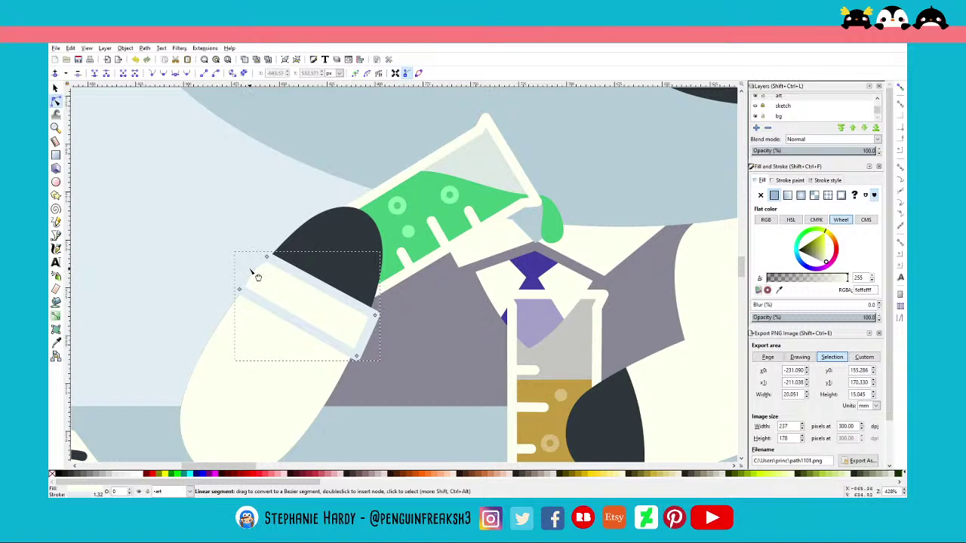
Curve the band's edges and corners so it wraps the forearm like a cuff
{"action": "mouse_move", "coordinate": [366, 336]}
{"action": "left_mouse_down"}
{"action": "mouse_move", "coordinate": [375, 341]}
{"action": "mouse_move", "coordinate": [375, 329]}
{"action": "mouse_move", "coordinate": [332, 302]}
{"action": "left_mouse_up"}
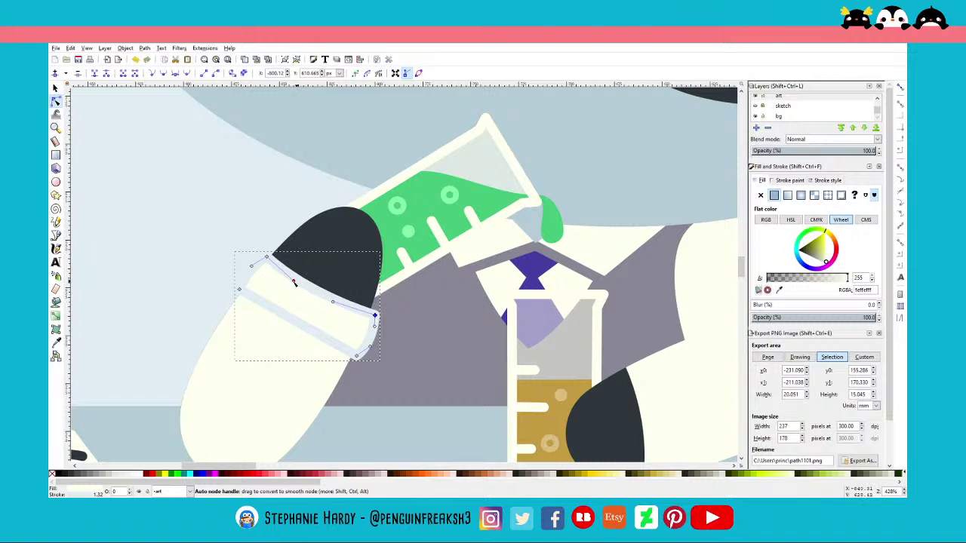
{"action": "mouse_move", "coordinate": [333, 302]}
{"action": "left_mouse_down"}
{"action": "mouse_move", "coordinate": [338, 309]}
{"action": "mouse_move", "coordinate": [298, 336]}
{"action": "left_mouse_up"}
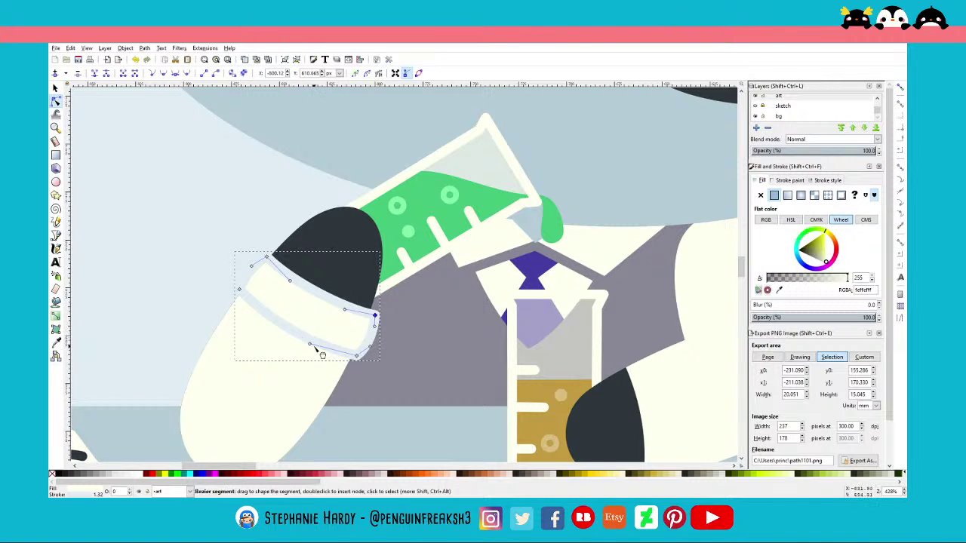
{"action": "left_click", "coordinate": [239, 290]}
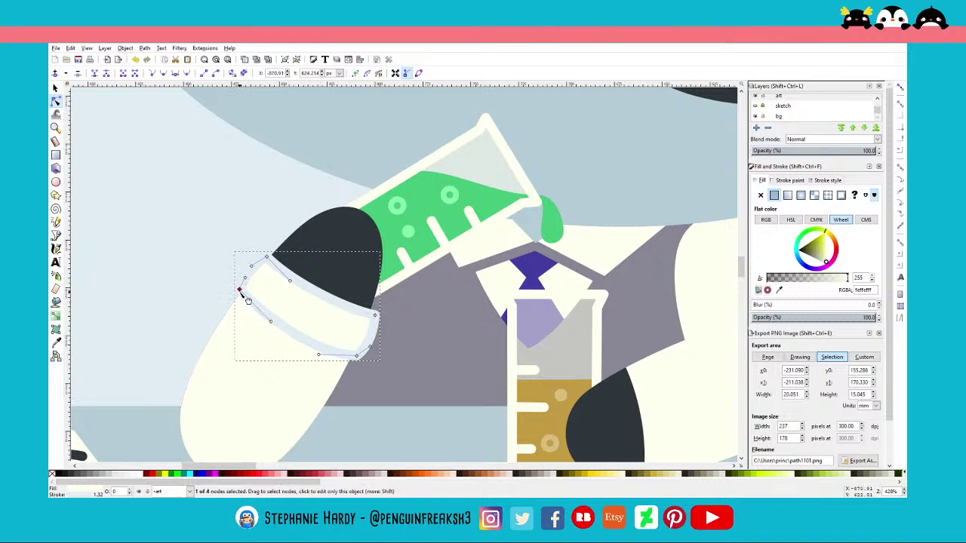
{"action": "left_click_drag", "start_coordinate": [270, 321], "coordinate": [269, 319]}
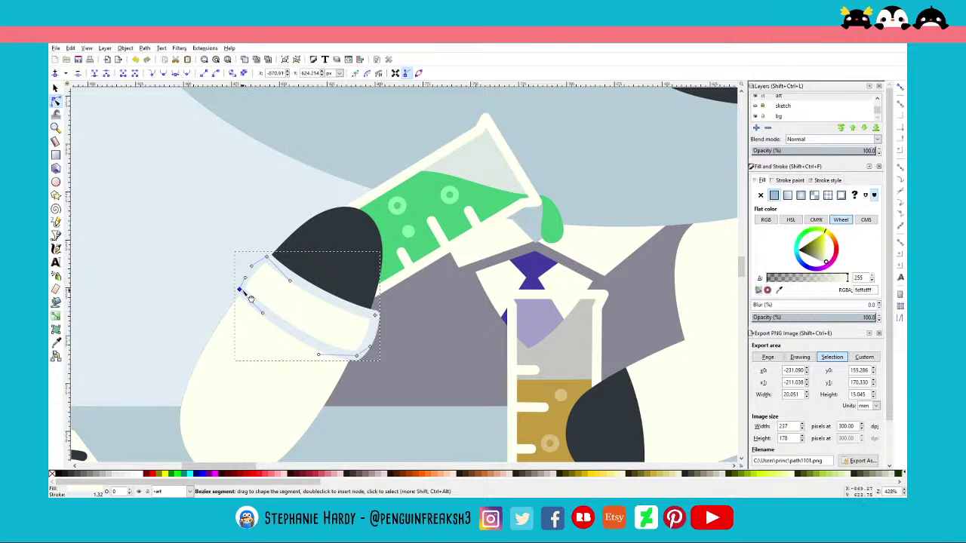
{"action": "left_click_drag", "start_coordinate": [239, 289], "coordinate": [254, 265]}
{"action": "left_click", "coordinate": [265, 257]}
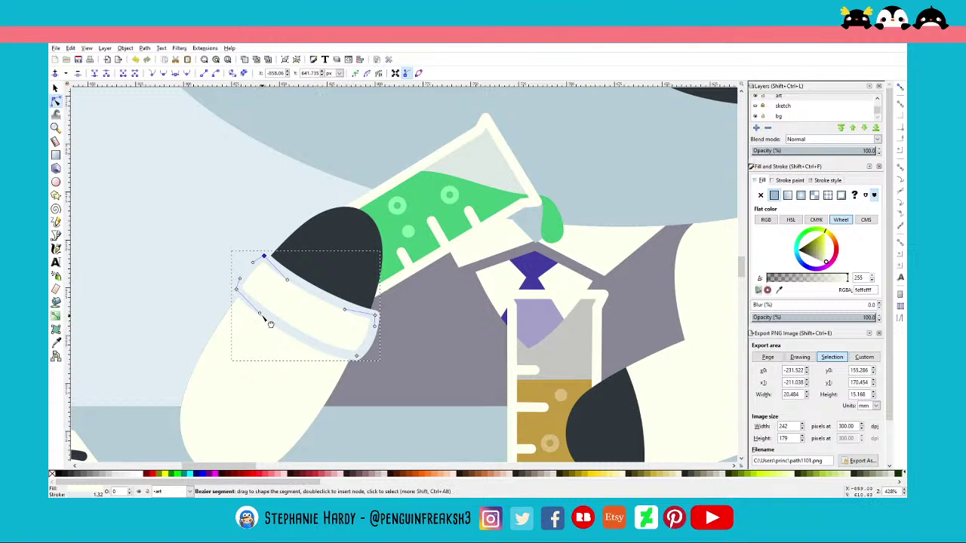
{"action": "left_click_drag", "start_coordinate": [259, 313], "coordinate": [254, 313]}
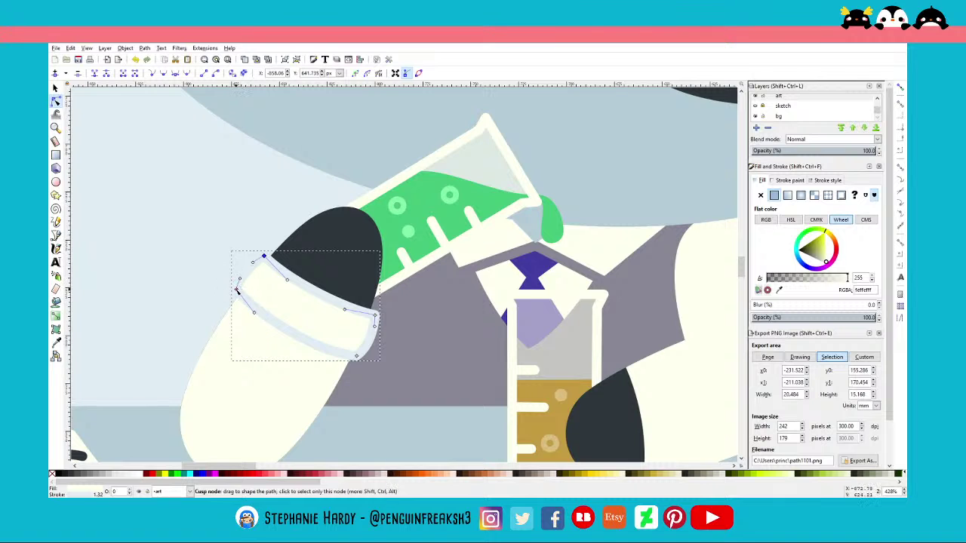
{"action": "left_click_drag", "start_coordinate": [237, 287], "coordinate": [234, 293]}
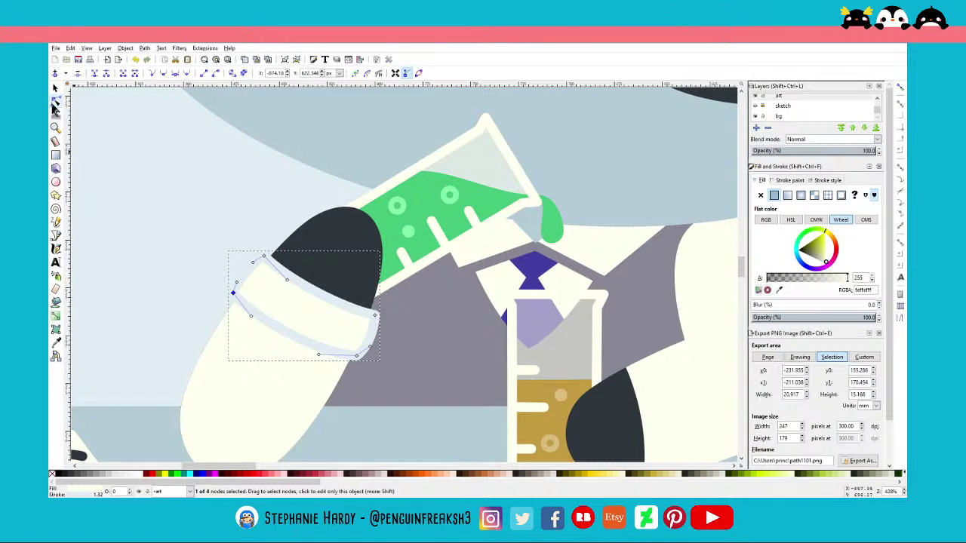
Pull the pale cuff's end nodes slightly left toward the sleeve, then zoom out to check
{"action": "key", "text": "s"}
{"action": "left_click", "coordinate": [221, 282]}
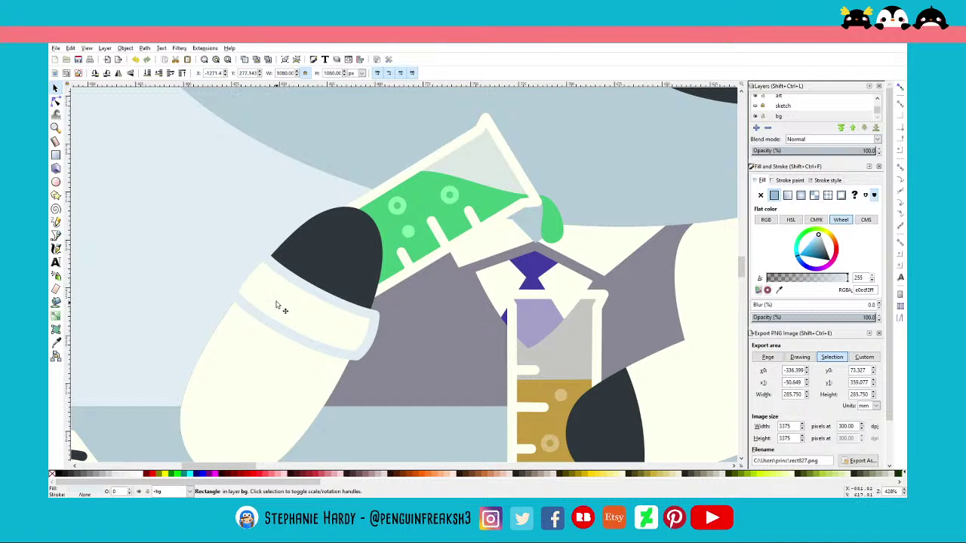
{"action": "scroll", "coordinate": [279, 305], "scroll_direction": "down", "scroll_amount": 2}
{"action": "scroll", "coordinate": [282, 322], "scroll_direction": "down", "scroll_amount": 2}
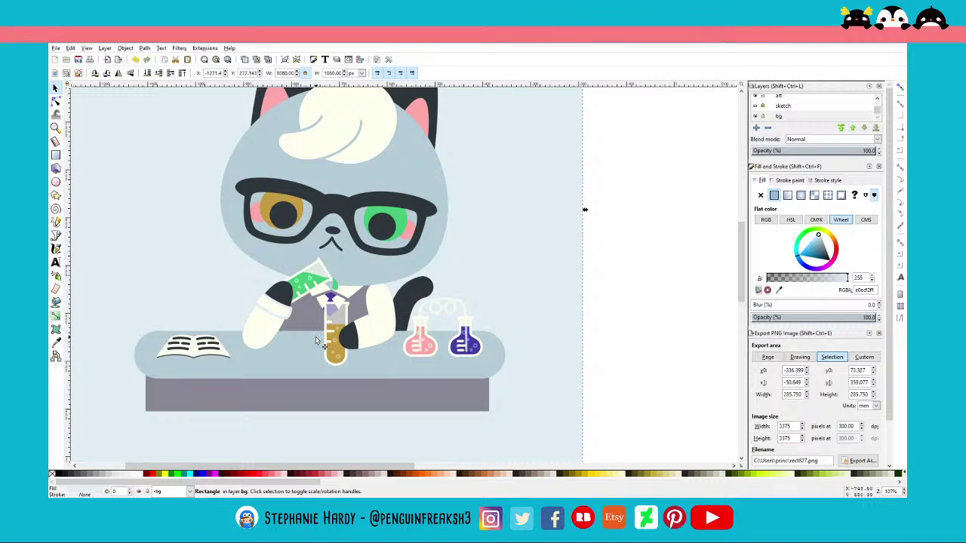
{"action": "scroll", "coordinate": [315, 337], "scroll_direction": "up", "scroll_amount": 2}
{"action": "scroll", "coordinate": [316, 337], "scroll_direction": "up", "scroll_amount": 2}
{"action": "key", "text": "n"}
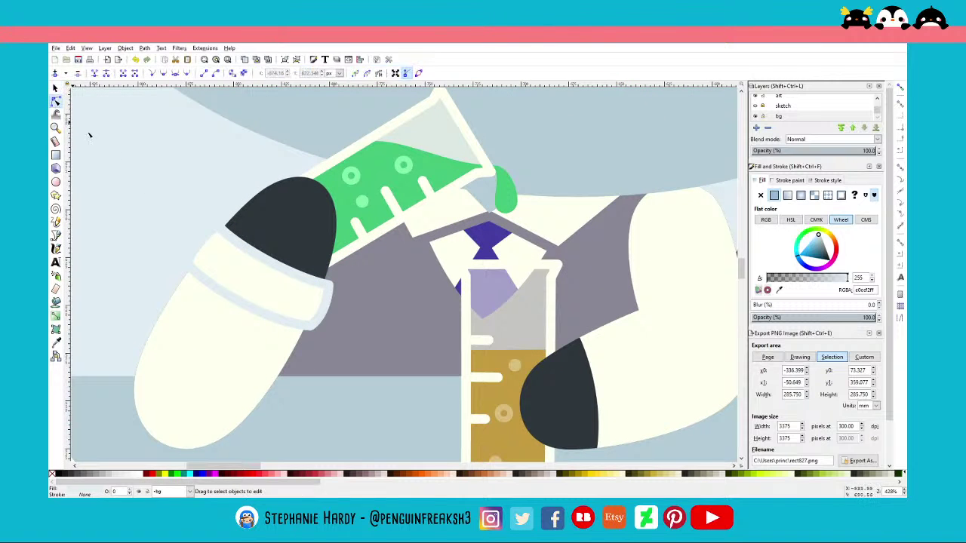
{"action": "left_click", "coordinate": [328, 310]}
{"action": "scroll", "coordinate": [334, 308], "scroll_direction": "up", "scroll_amount": 3}
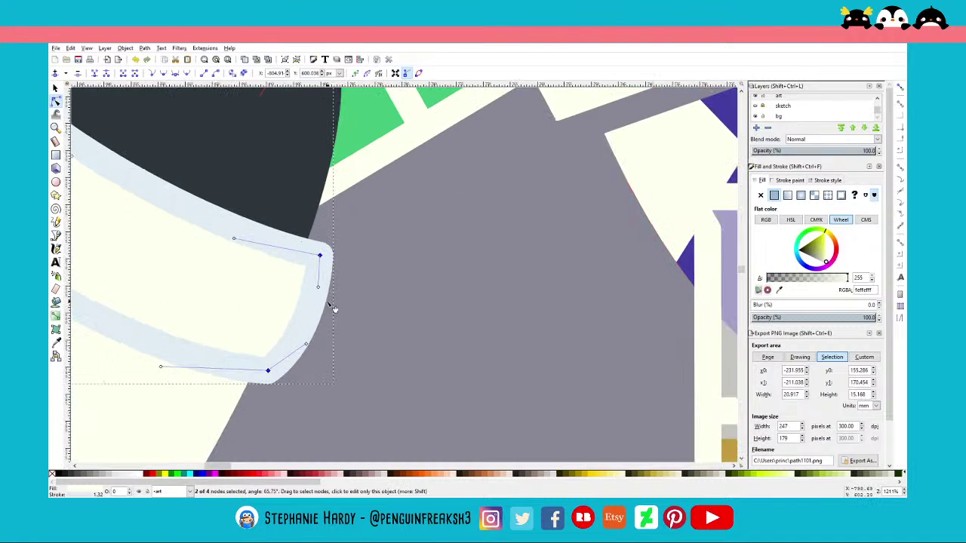
{"action": "left_click_drag", "start_coordinate": [320, 255], "coordinate": [312, 257]}
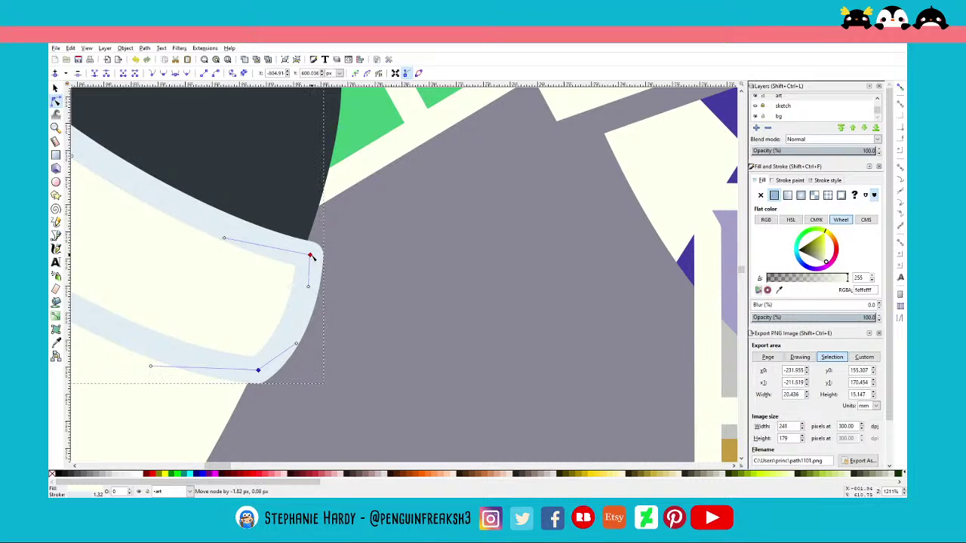
{"action": "scroll", "coordinate": [270, 361], "scroll_direction": "down", "scroll_amount": 5}
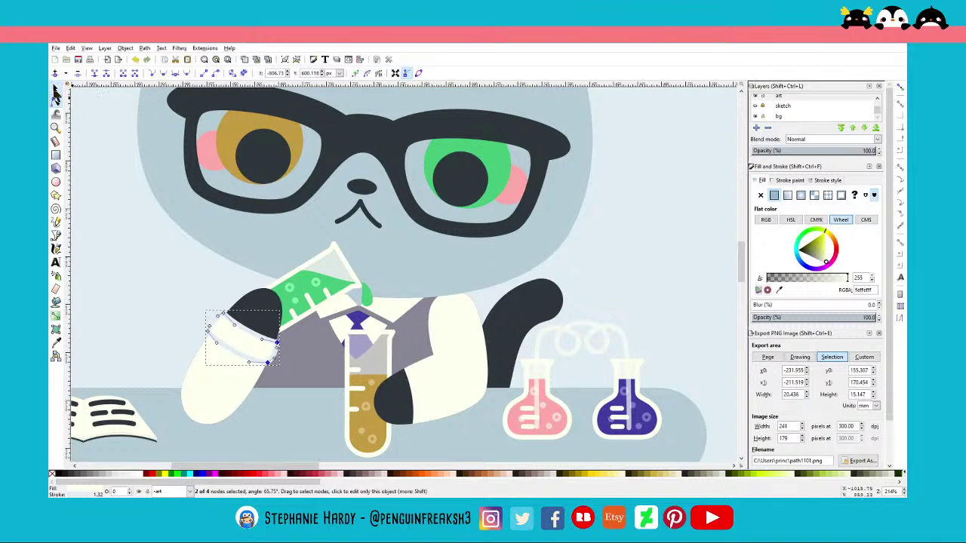
Outline the white cuff on the pouring arm with the vest's grey-purple (898795ff)
{"action": "left_click", "coordinate": [55, 91]}
{"action": "left_click", "coordinate": [204, 295]}
{"action": "scroll", "coordinate": [337, 365], "scroll_direction": "down", "scroll_amount": 2}
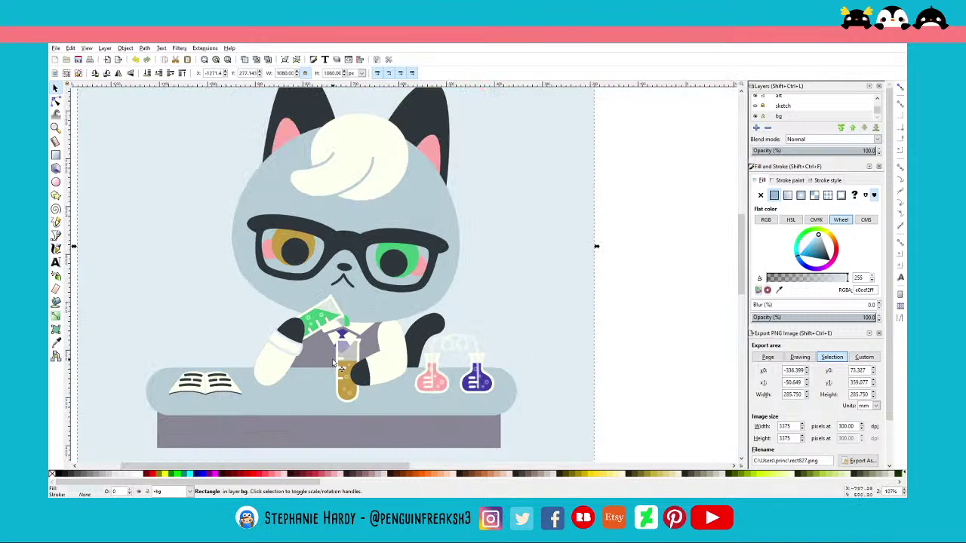
{"action": "left_click", "coordinate": [636, 338]}
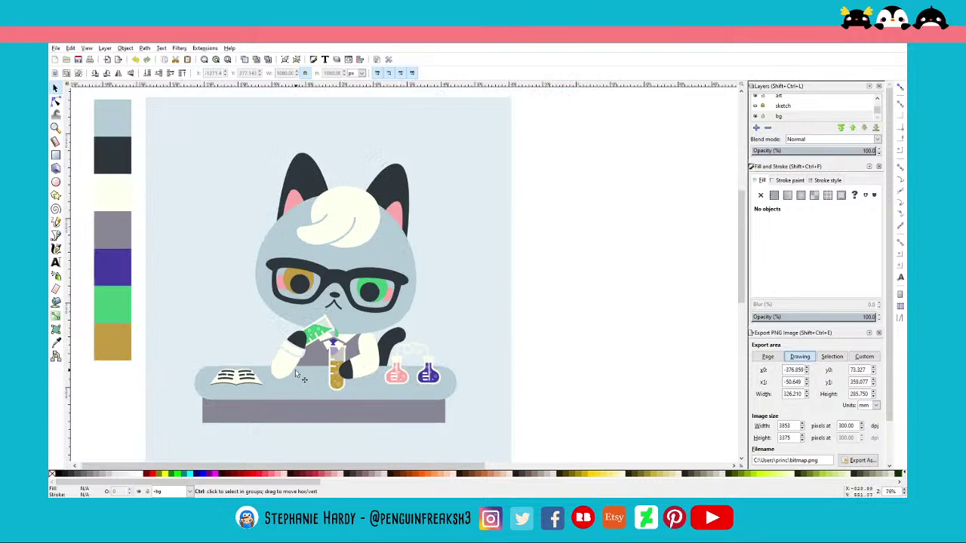
{"action": "scroll", "coordinate": [310, 350], "scroll_direction": "up", "scroll_amount": 3}
{"action": "left_click", "coordinate": [298, 336]}
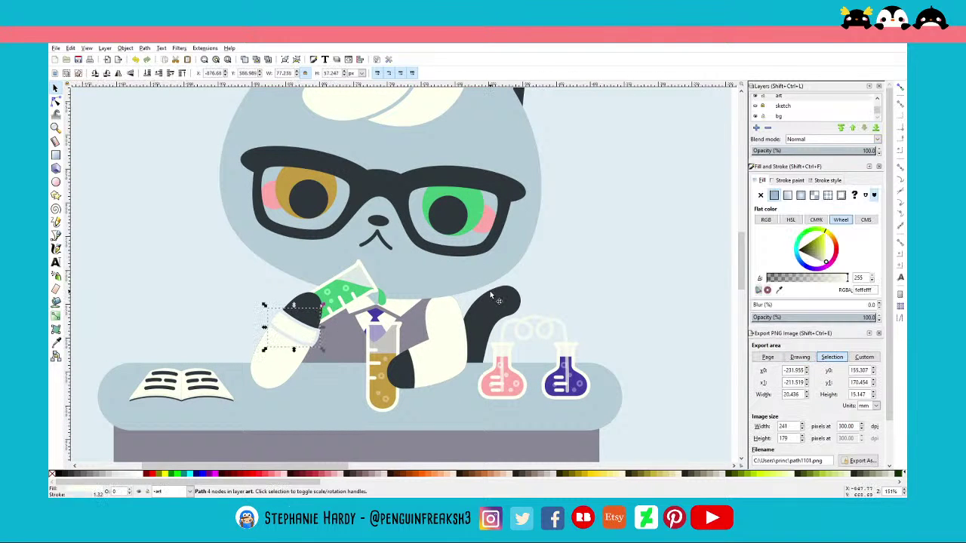
{"action": "left_click", "coordinate": [790, 182]}
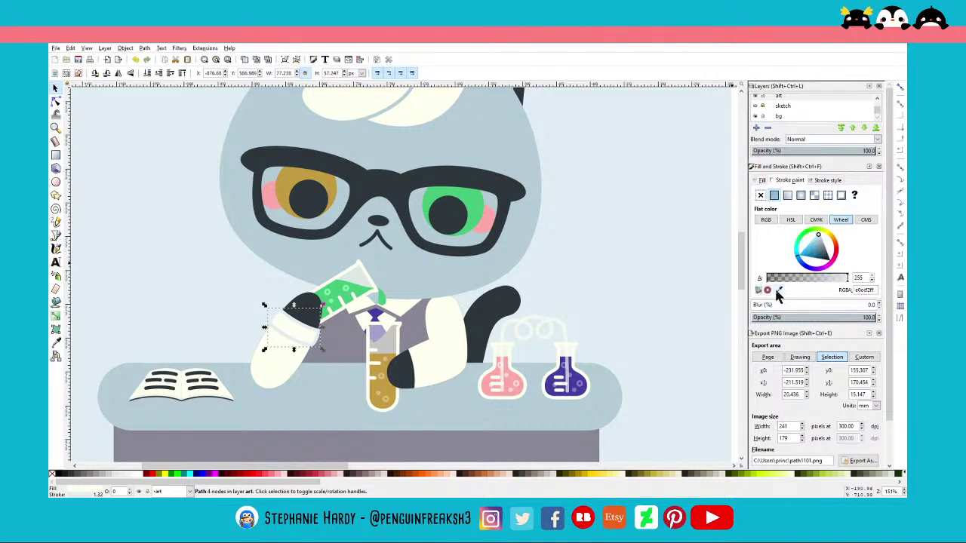
{"action": "left_click", "coordinate": [779, 289]}
{"action": "left_click", "coordinate": [338, 347]}
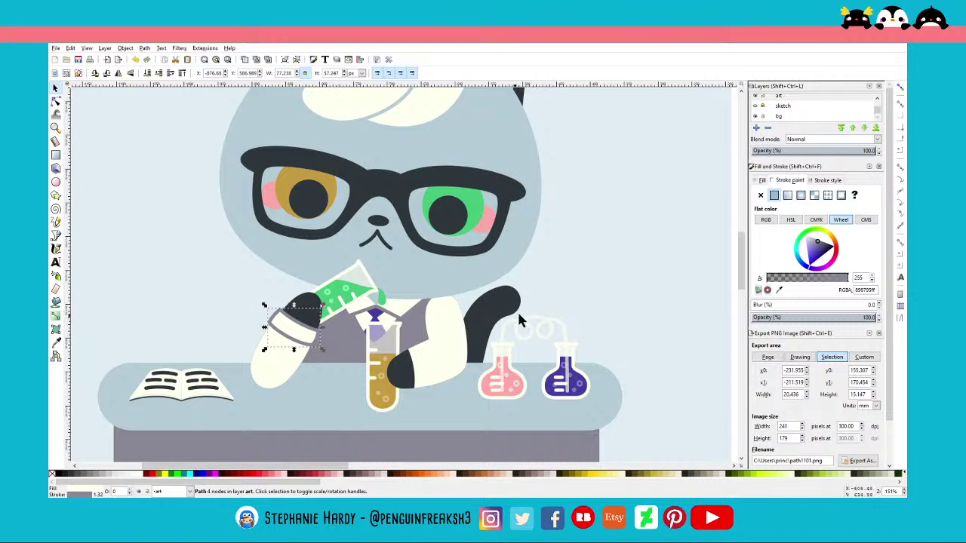
Drag a copy of the outlined cuff onto the other wrist beside the test tube
{"action": "left_click", "coordinate": [677, 302]}
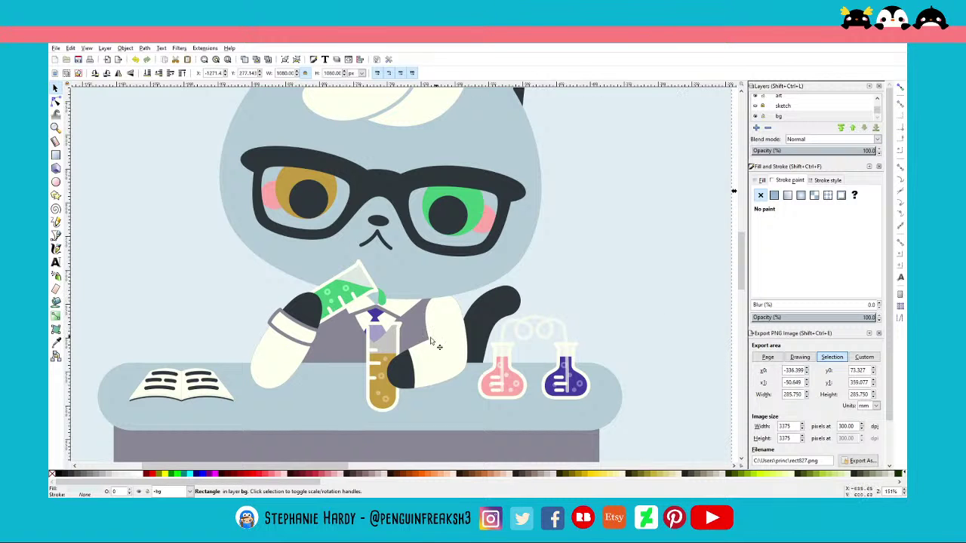
{"action": "left_click", "coordinate": [306, 343]}
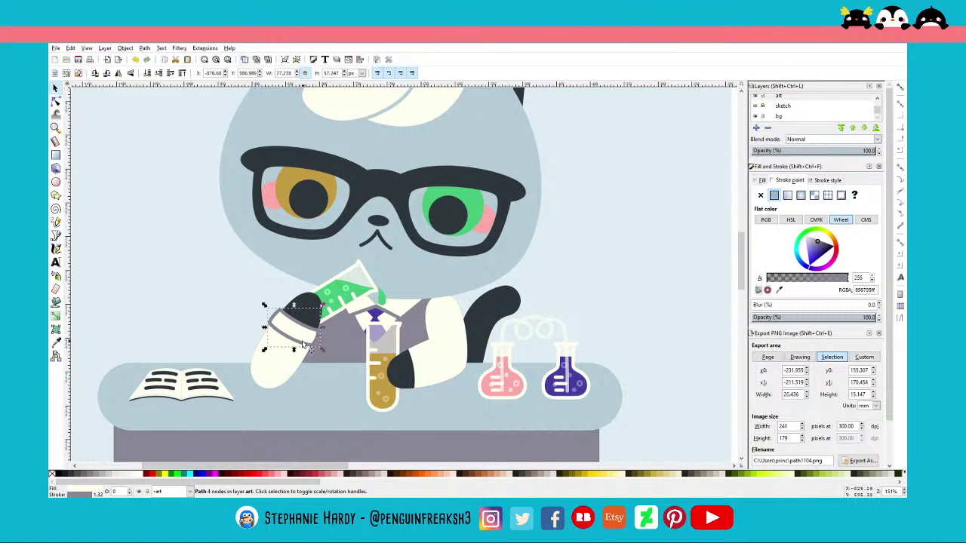
{"action": "mouse_move", "coordinate": [305, 344]}
{"action": "left_mouse_down"}
{"action": "mouse_move", "coordinate": [428, 368]}
{"action": "mouse_move", "coordinate": [415, 329]}
{"action": "mouse_move", "coordinate": [427, 390]}
{"action": "left_mouse_up"}
Tilt the copied cuff to the wrist angle, nudge it into place and widen it
{"action": "left_click", "coordinate": [428, 368]}
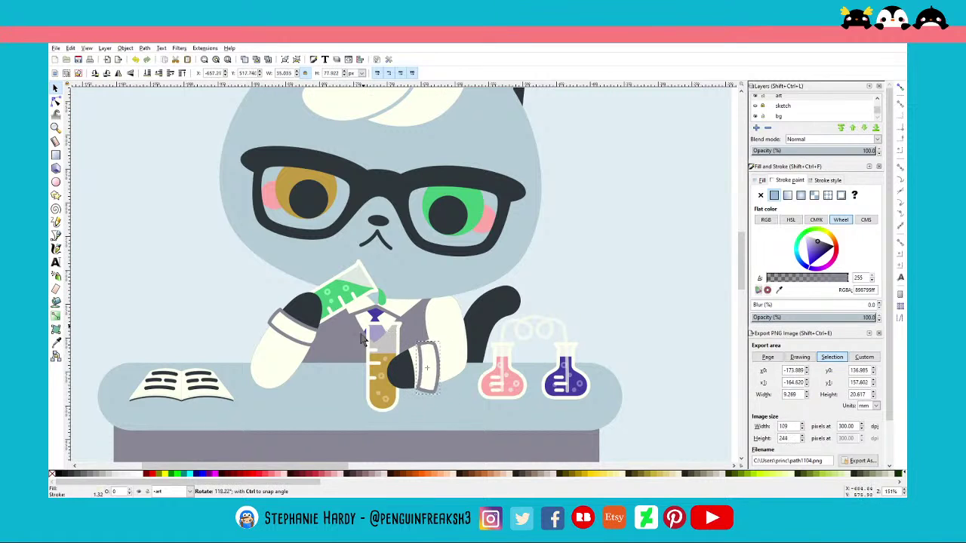
{"action": "left_click", "coordinate": [426, 390]}
{"action": "left_click_drag", "start_coordinate": [432, 341], "coordinate": [437, 334]}
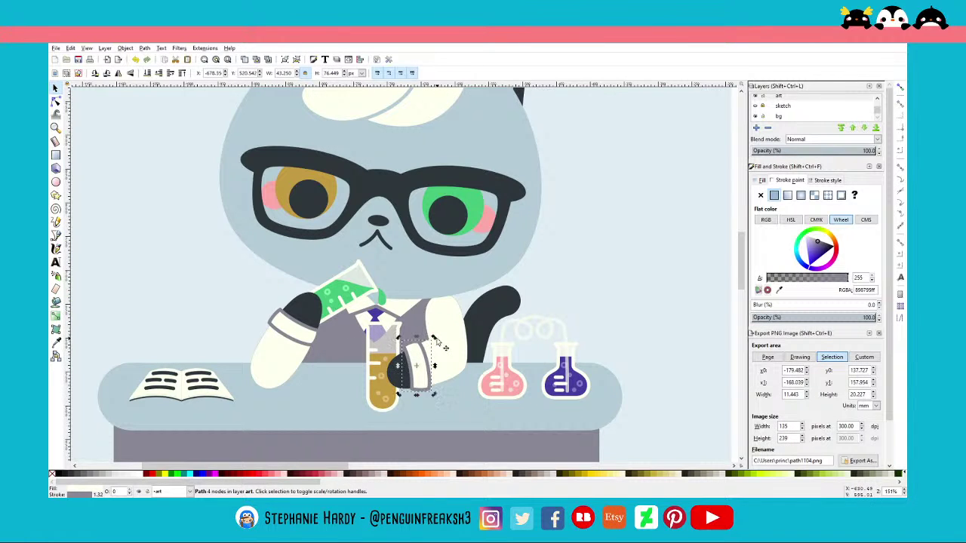
{"action": "scroll", "coordinate": [427, 355], "scroll_direction": "up", "scroll_amount": 2, "text": "ctrl"}
{"action": "scroll", "coordinate": [422, 351], "scroll_direction": "up", "scroll_amount": 1, "text": "ctrl"}
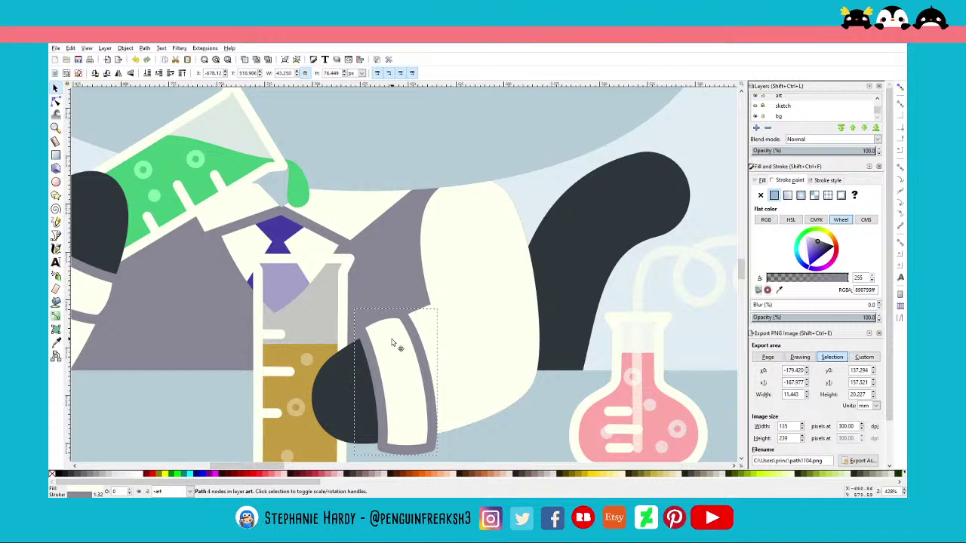
{"action": "left_click_drag", "start_coordinate": [393, 344], "coordinate": [393, 341]}
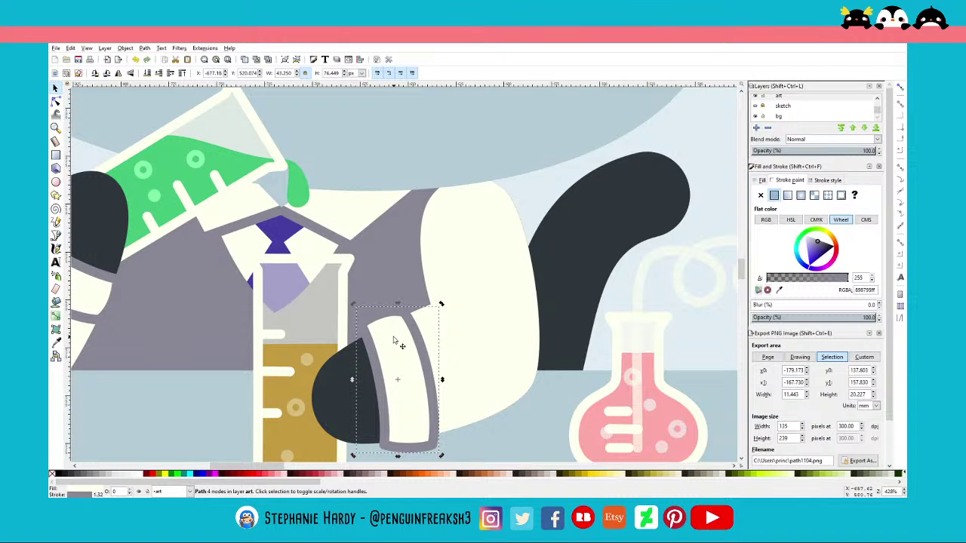
{"action": "left_click_drag", "start_coordinate": [441, 304], "coordinate": [444, 304]}
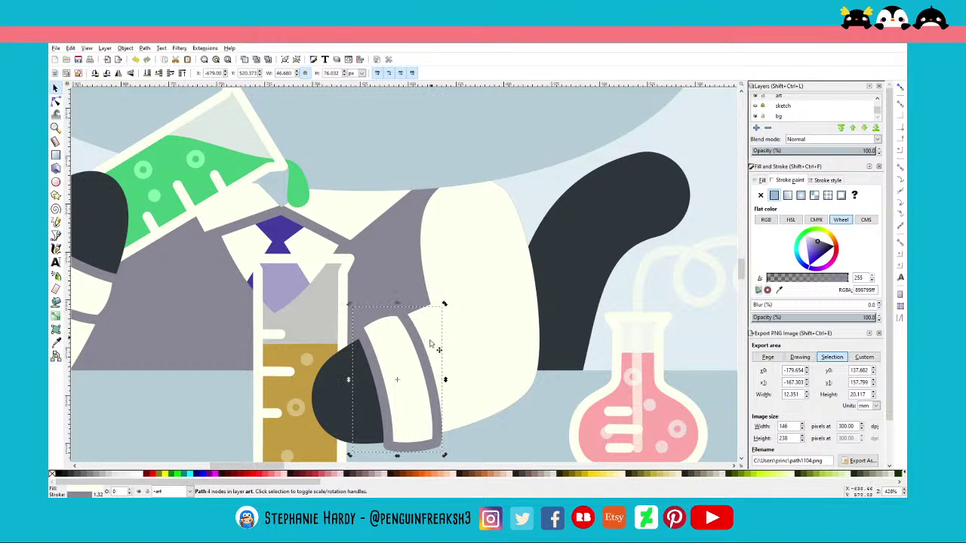
Reshape the copied cuff's corners and top curve to wrap the forearm below the paw
{"action": "left_click", "coordinate": [56, 100]}
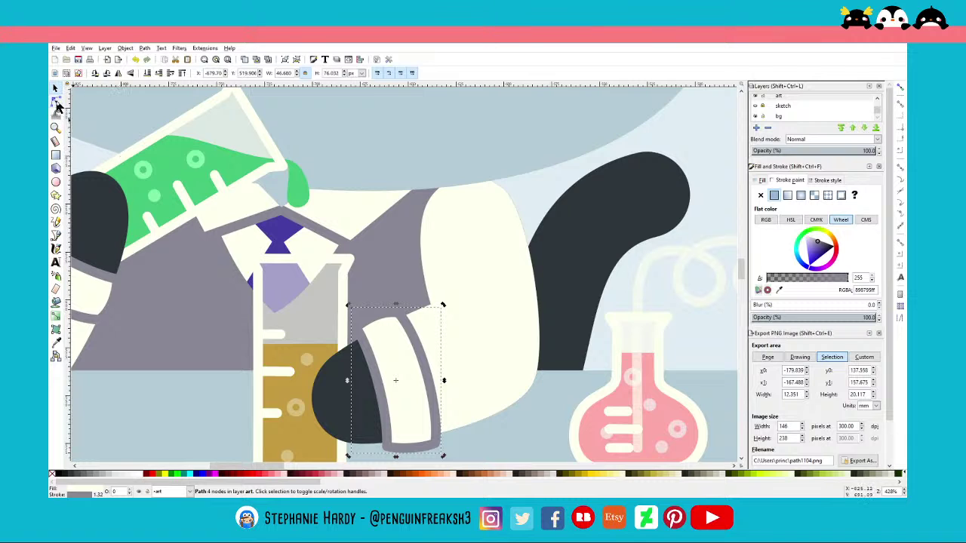
{"action": "scroll", "coordinate": [448, 403], "scroll_direction": "down", "scroll_amount": 1}
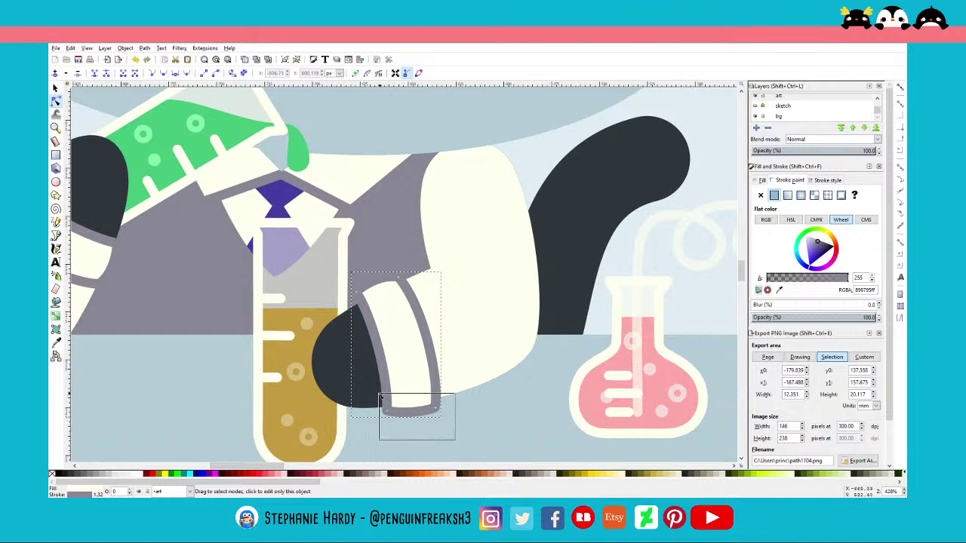
{"action": "scroll", "coordinate": [436, 404], "scroll_direction": "up", "scroll_amount": 1, "text": "ctrl"}
{"action": "left_click_drag", "start_coordinate": [435, 401], "coordinate": [436, 398]}
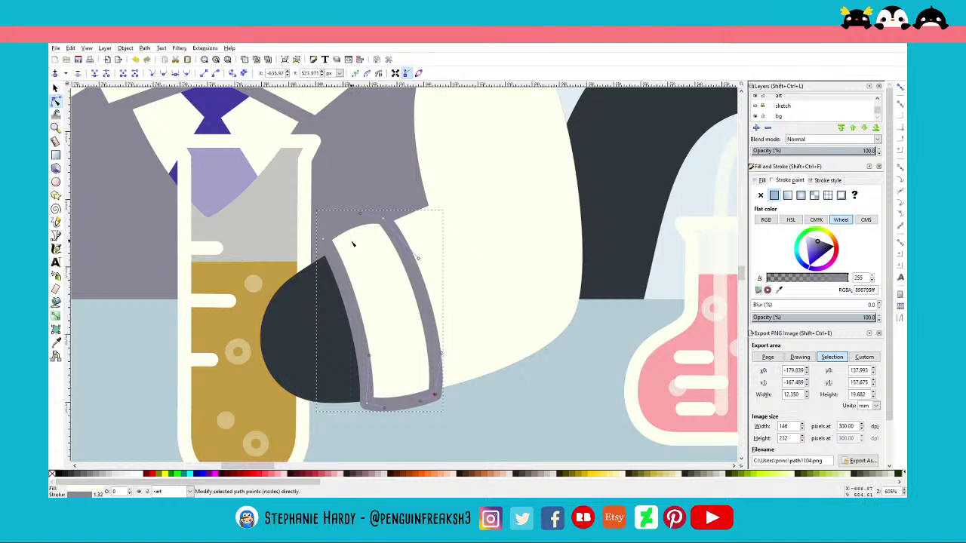
{"action": "left_click_drag", "start_coordinate": [323, 243], "coordinate": [327, 247]}
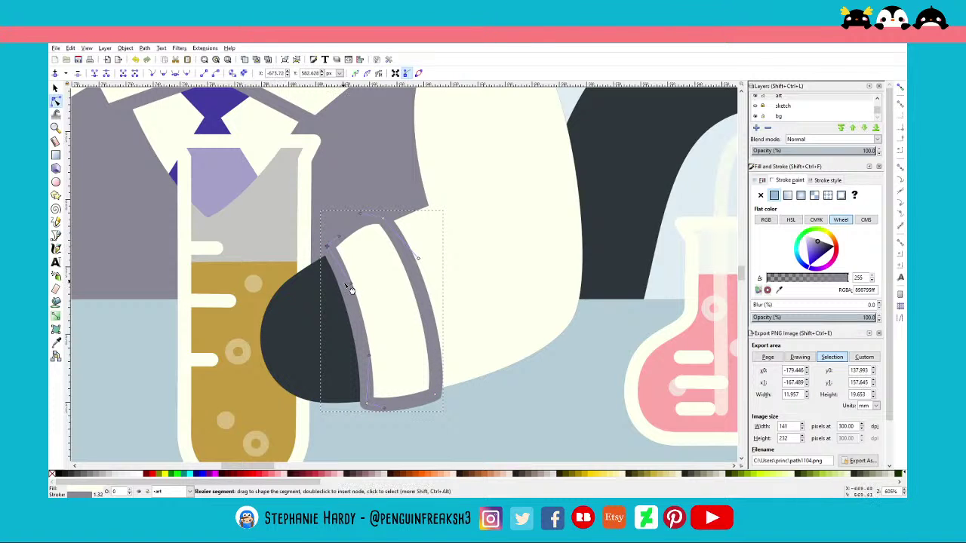
{"action": "left_click_drag", "start_coordinate": [384, 220], "coordinate": [339, 234]}
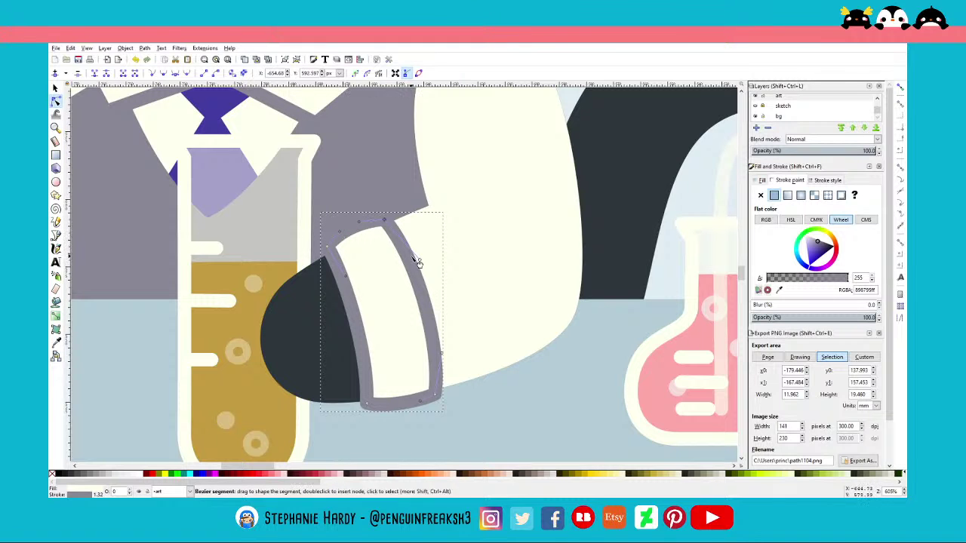
{"action": "scroll", "coordinate": [400, 291], "scroll_direction": "down", "scroll_amount": 1, "text": "ctrl"}
{"action": "scroll", "coordinate": [400, 295], "scroll_direction": "down", "scroll_amount": 1, "text": "ctrl"}
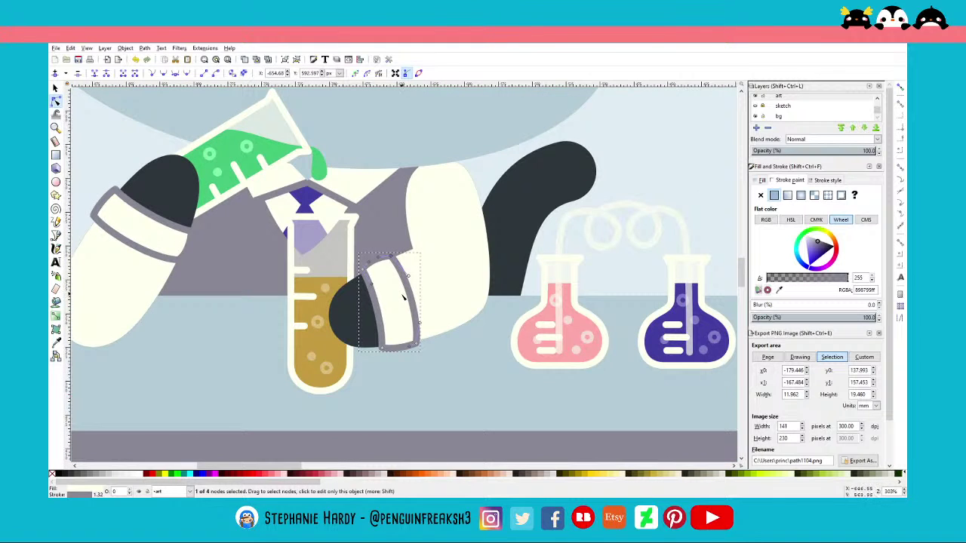
{"action": "scroll", "coordinate": [404, 298], "scroll_direction": "up", "scroll_amount": 1, "text": "ctrl"}
{"action": "left_click_drag", "start_coordinate": [427, 351], "coordinate": [390, 361]}
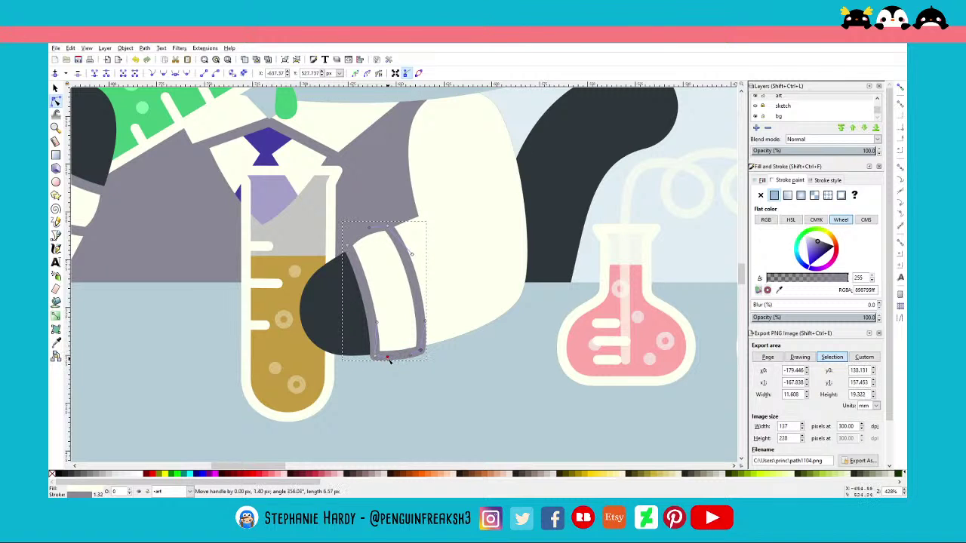
{"action": "scroll", "coordinate": [389, 361], "scroll_direction": "down", "scroll_amount": 1, "text": "ctrl"}
Inspect the right-wrist cuff and background square, then clear the selection
{"action": "key", "text": "s"}
{"action": "scroll", "coordinate": [361, 342], "scroll_direction": "down", "scroll_amount": 1, "text": "ctrl"}
{"action": "scroll", "coordinate": [560, 360], "scroll_direction": "down", "scroll_amount": 1, "text": "ctrl"}
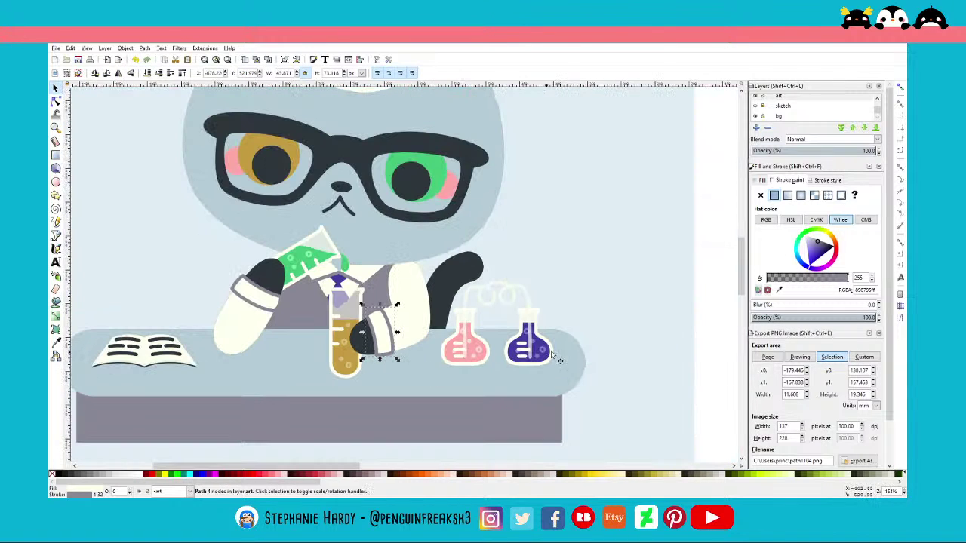
{"action": "left_click", "coordinate": [588, 340]}
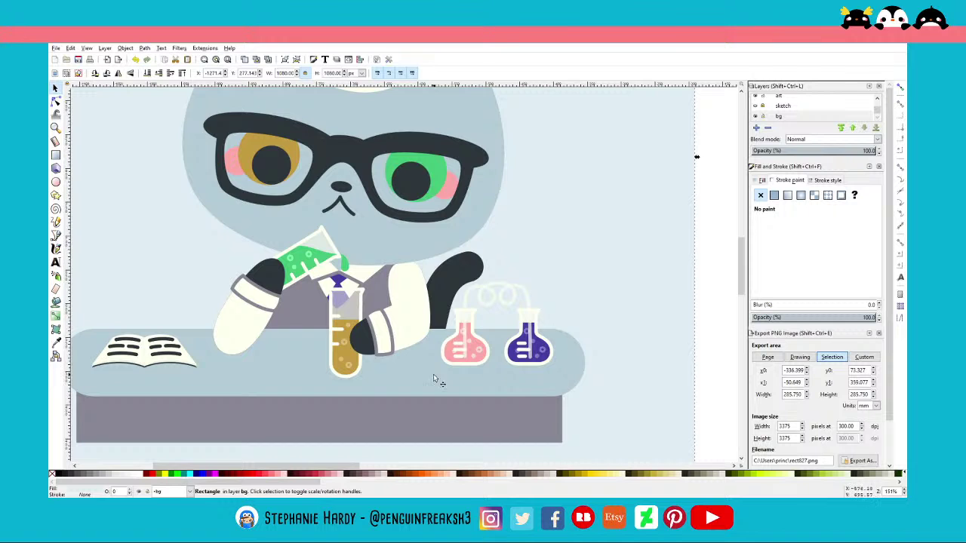
{"action": "scroll", "coordinate": [434, 380], "scroll_direction": "up", "scroll_amount": 1, "text": "ctrl"}
{"action": "scroll", "coordinate": [423, 374], "scroll_direction": "up", "scroll_amount": 2, "text": "ctrl"}
{"action": "left_click", "coordinate": [387, 340]}
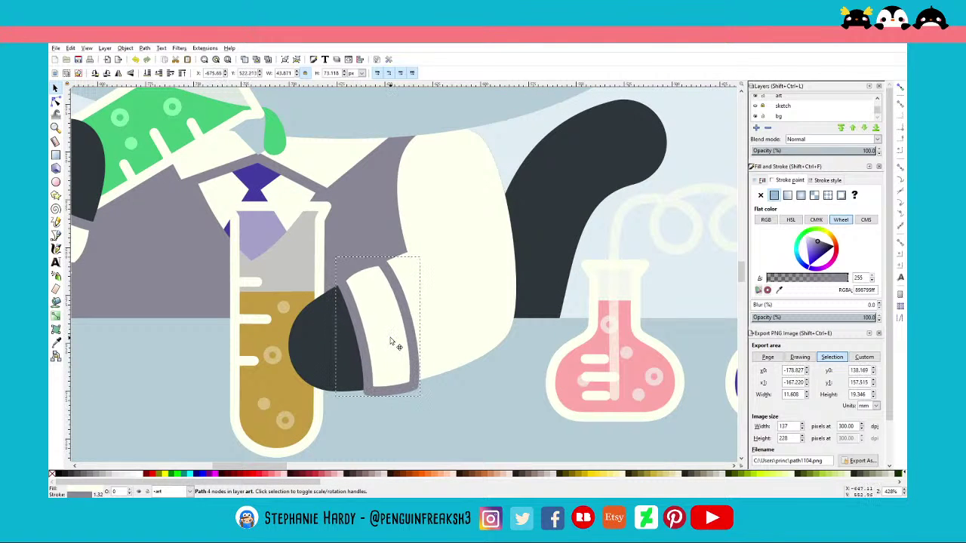
{"action": "scroll", "coordinate": [388, 341], "scroll_direction": "down", "scroll_amount": 1, "text": "ctrl"}
{"action": "scroll", "coordinate": [451, 380], "scroll_direction": "down", "scroll_amount": 2, "text": "ctrl"}
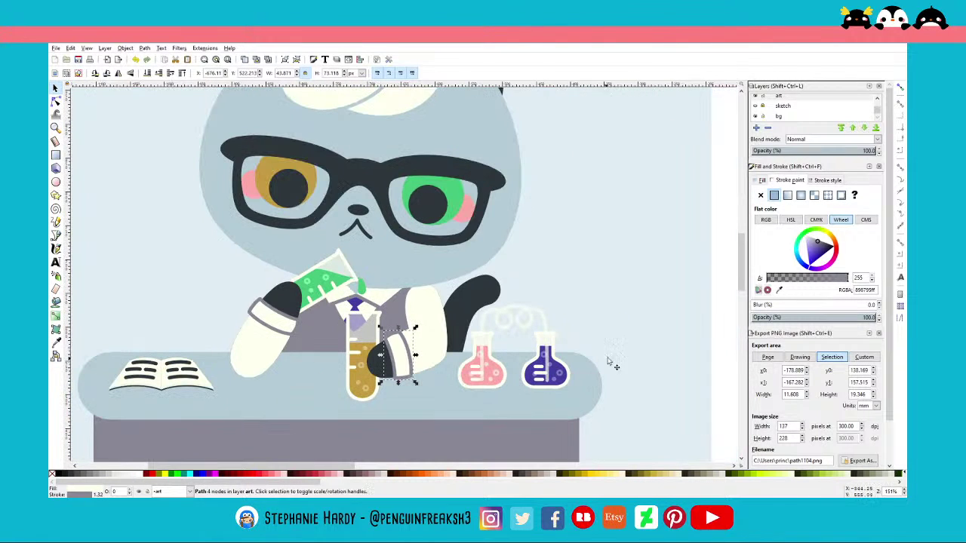
{"action": "left_click", "coordinate": [513, 384]}
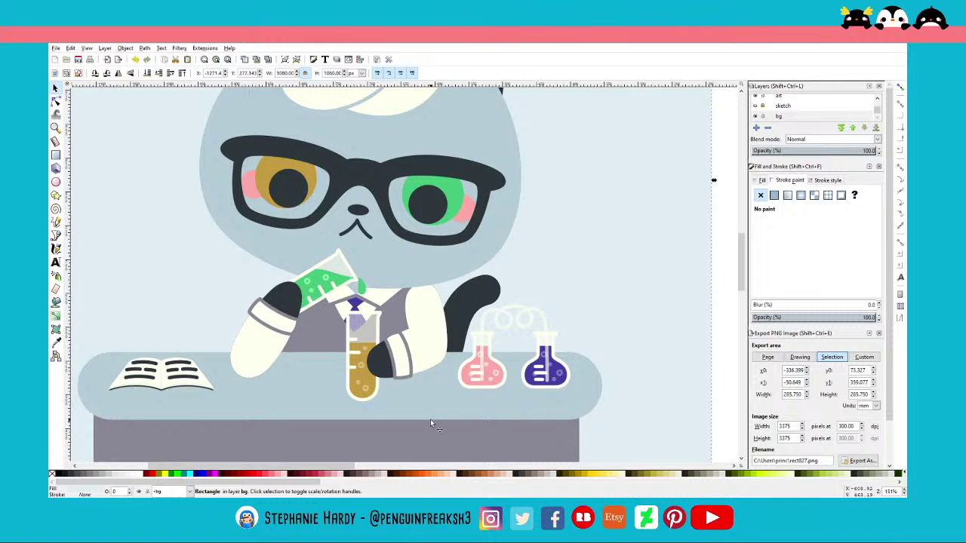
{"action": "scroll", "coordinate": [422, 385], "scroll_direction": "down", "scroll_amount": 1, "text": "ctrl"}
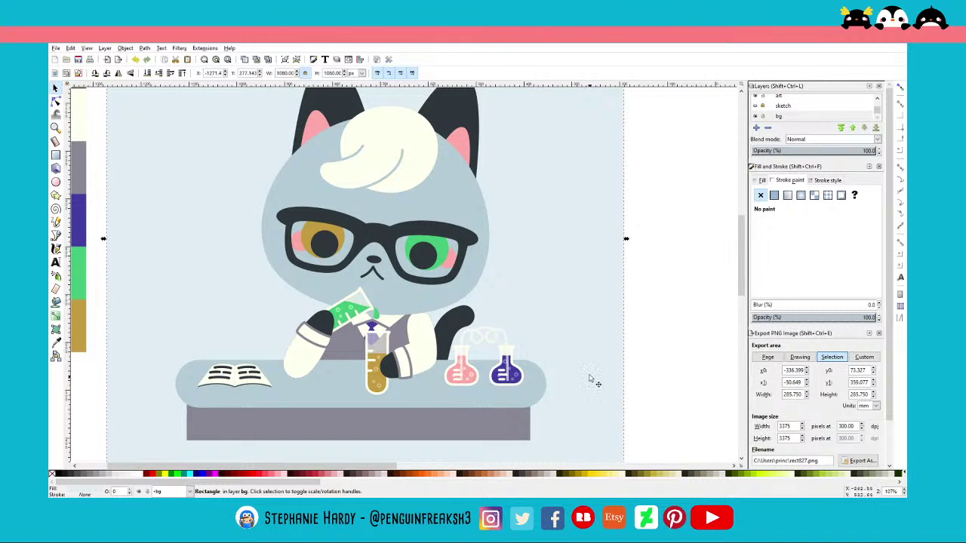
{"action": "key", "text": "Escape"}
Fill both cuffs with a sampled near-white, warmed to a soft off-white on the colour wheel
{"action": "left_click", "coordinate": [408, 370]}
{"action": "left_click", "coordinate": [313, 340], "text": "shift"}
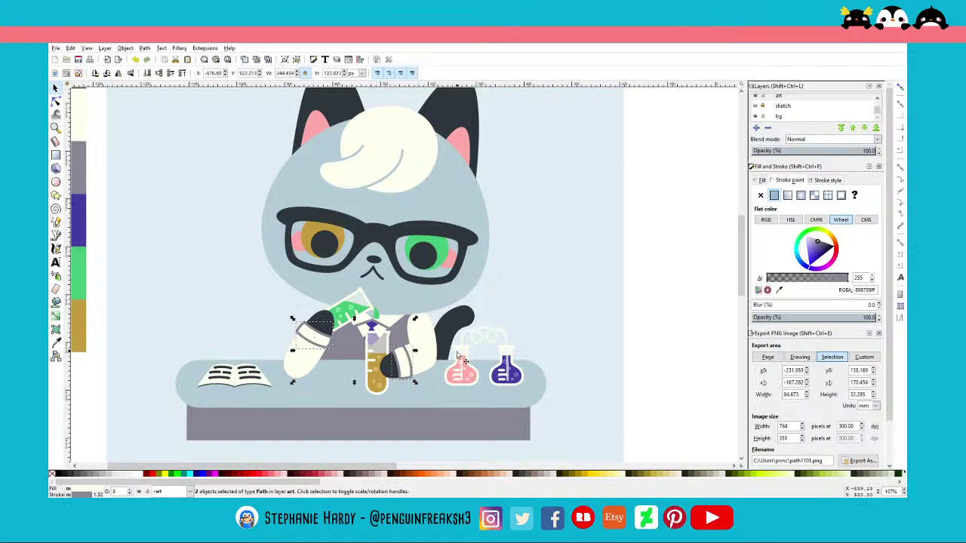
{"action": "left_click", "coordinate": [778, 289]}
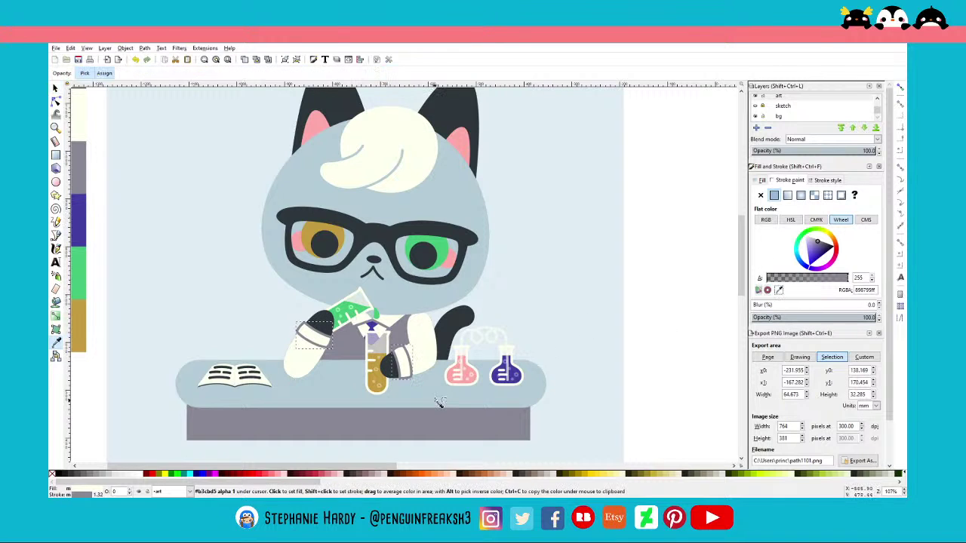
{"action": "left_click", "coordinate": [223, 316]}
{"action": "key", "text": "s"}
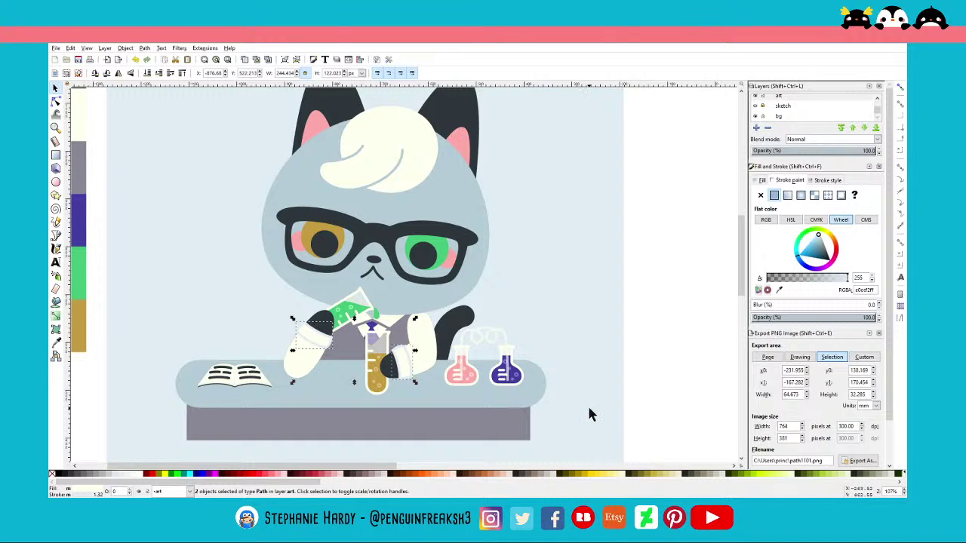
{"action": "left_click", "coordinate": [779, 290]}
{"action": "left_click", "coordinate": [434, 349]}
{"action": "key", "text": "s"}
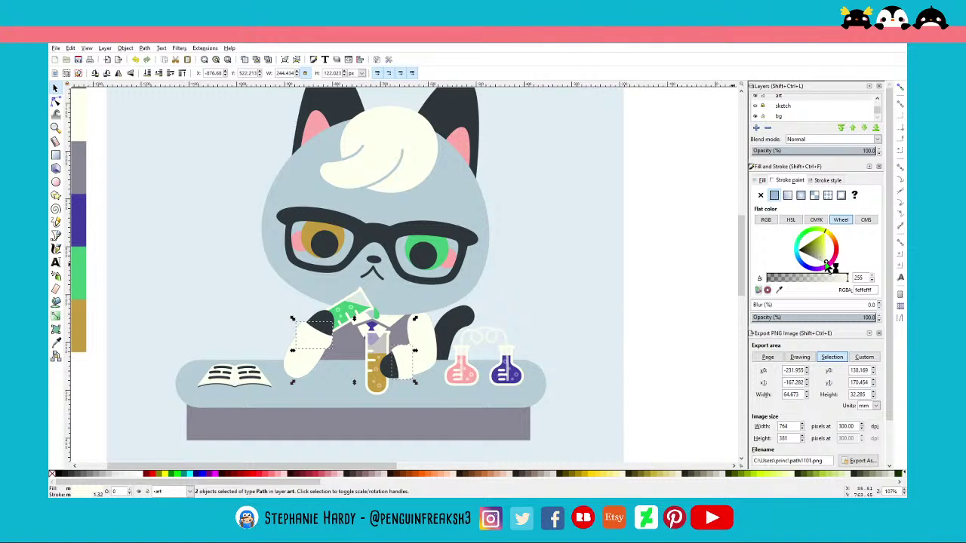
{"action": "left_click_drag", "start_coordinate": [828, 262], "coordinate": [825, 260]}
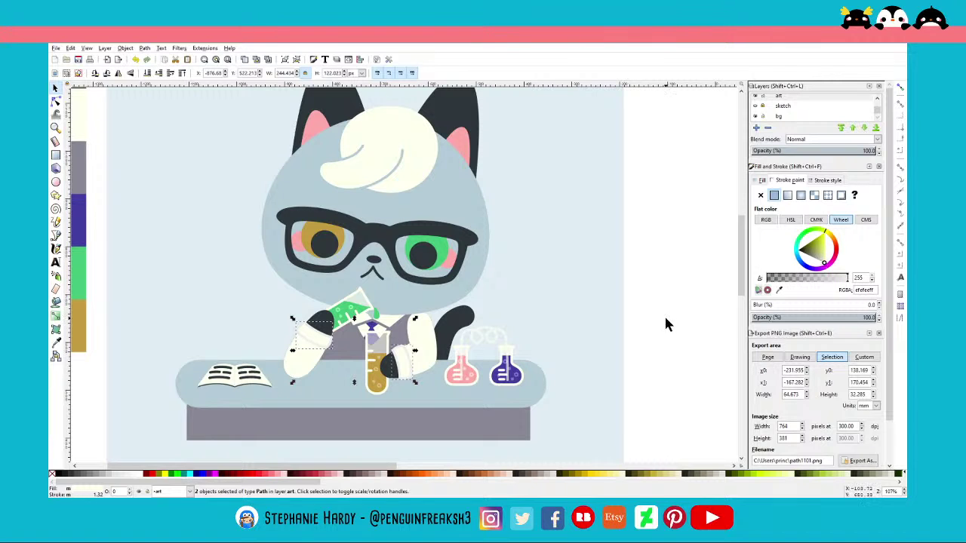
{"action": "left_click", "coordinate": [664, 323]}
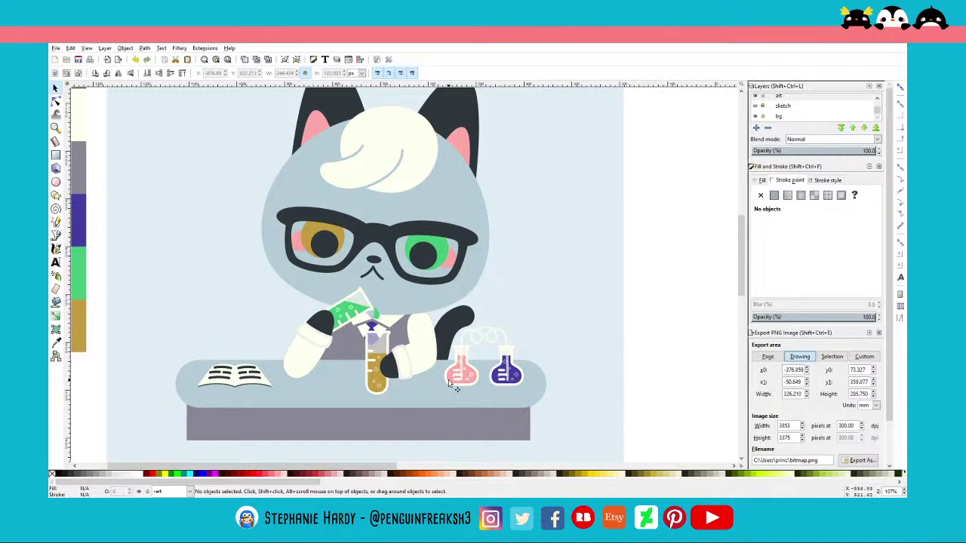
Give the hand shapes a dark grey outline sampled from the drawing
{"action": "left_click", "coordinate": [405, 375]}
{"action": "left_click", "coordinate": [317, 344], "text": "shift"}
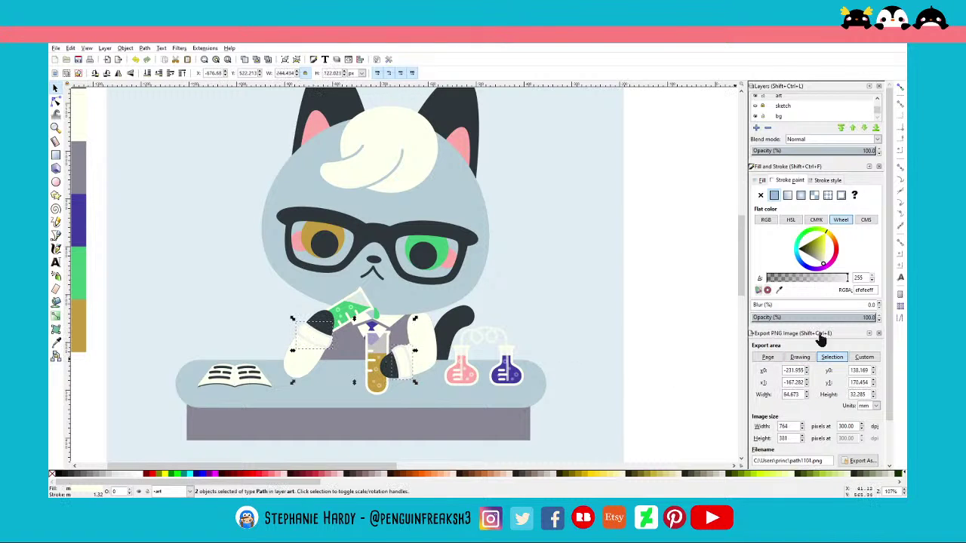
{"action": "left_click", "coordinate": [779, 290]}
{"action": "left_click", "coordinate": [466, 332]}
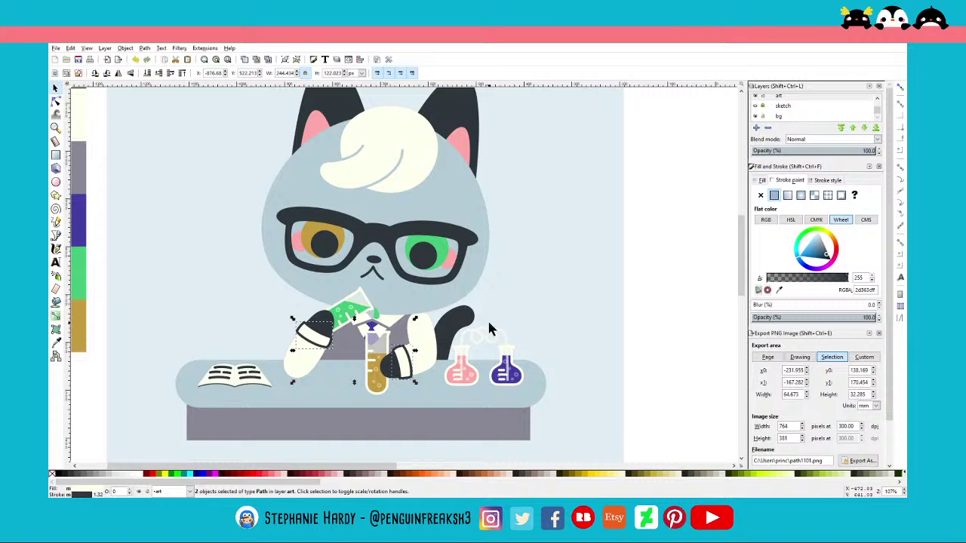
{"action": "left_click", "coordinate": [667, 343]}
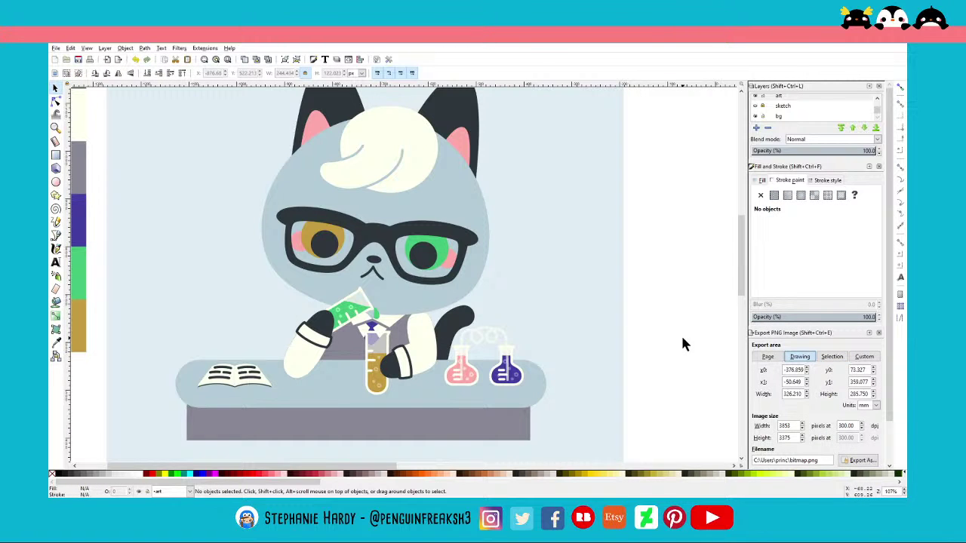
{"action": "left_click", "coordinate": [399, 364]}
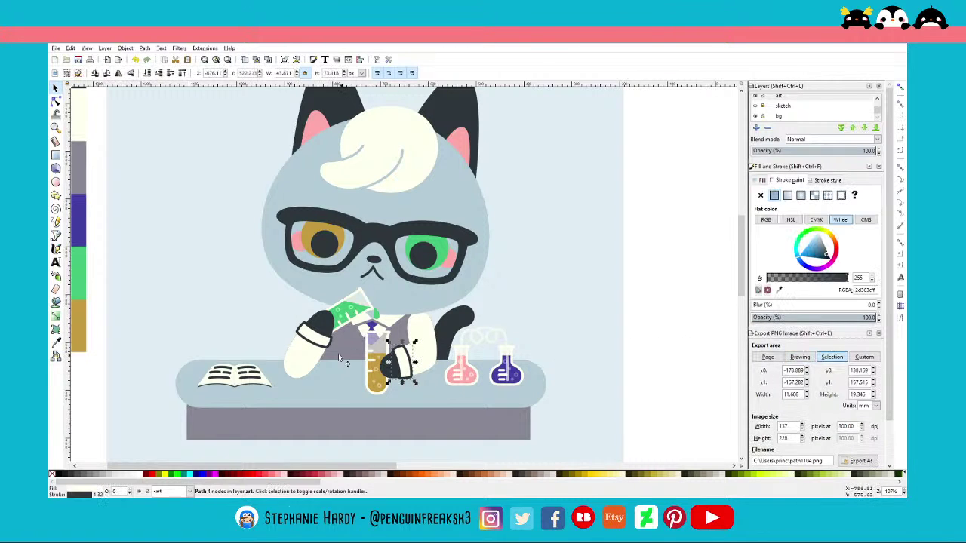
{"action": "left_click", "coordinate": [313, 334], "text": "shift"}
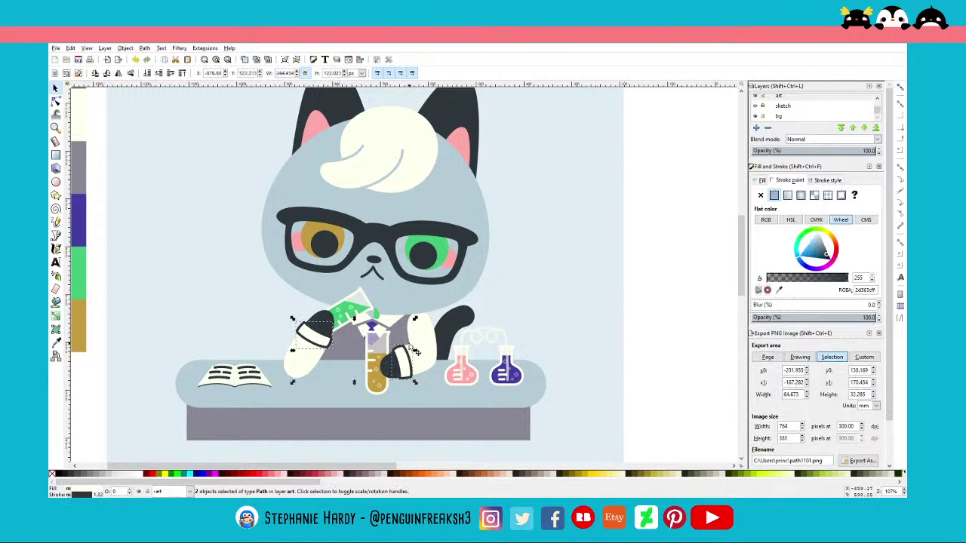
{"action": "left_click", "coordinate": [687, 351]}
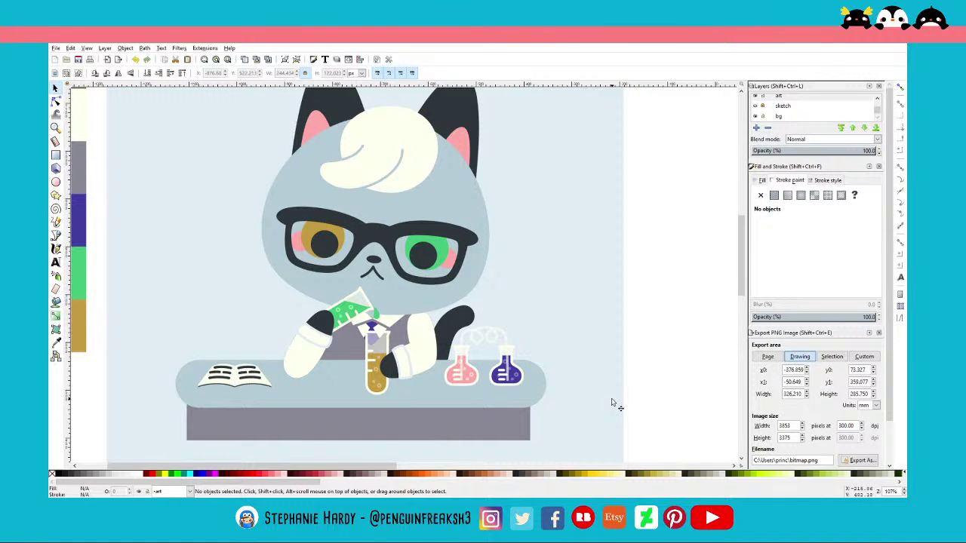
Reshape the left cuff's nodes and curve handles so it sits neatly against the paw
{"action": "scroll", "coordinate": [330, 375], "scroll_direction": "up", "scroll_amount": 4}
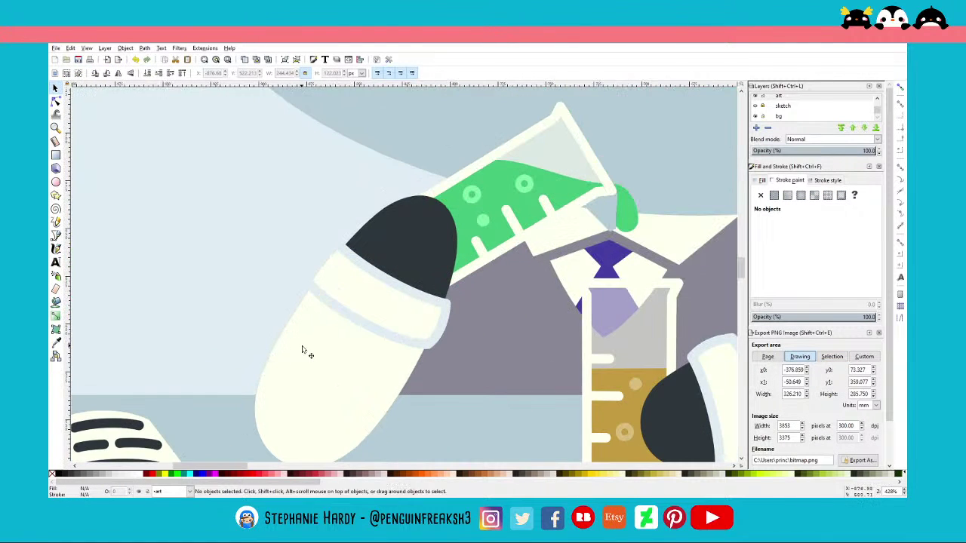
{"action": "left_click", "coordinate": [58, 106]}
{"action": "left_click", "coordinate": [351, 257]}
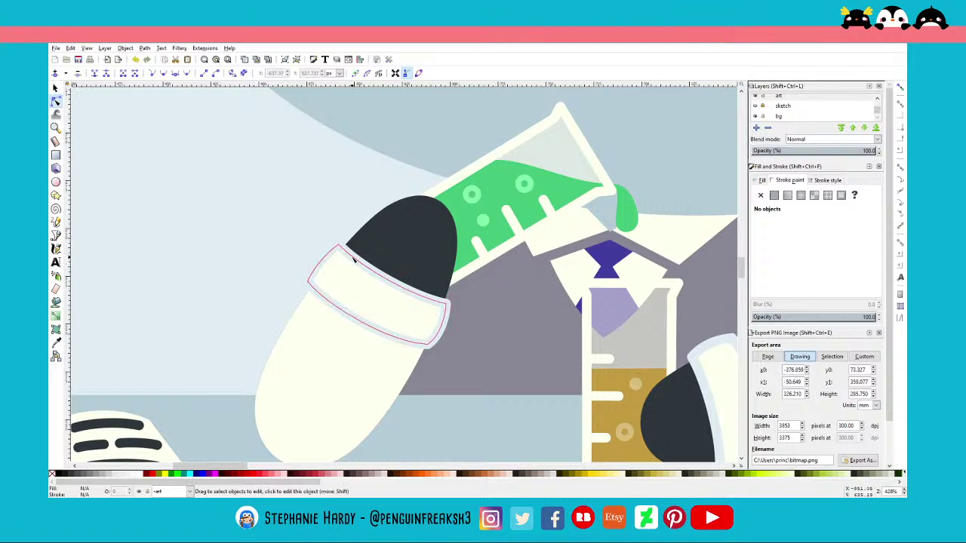
{"action": "left_click_drag", "start_coordinate": [263, 219], "coordinate": [368, 317]}
{"action": "scroll", "coordinate": [357, 276], "scroll_direction": "up", "scroll_amount": 3}
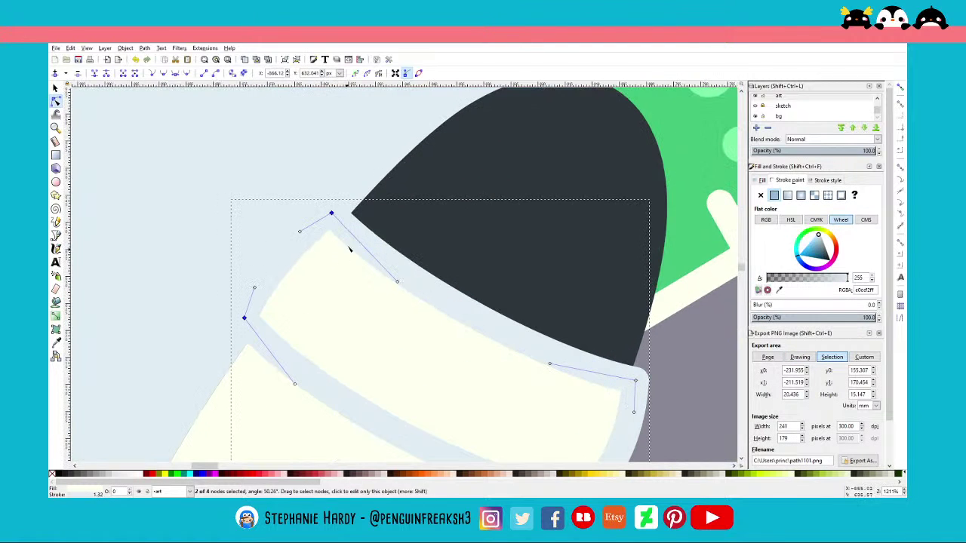
{"action": "left_click_drag", "start_coordinate": [334, 217], "coordinate": [328, 212]}
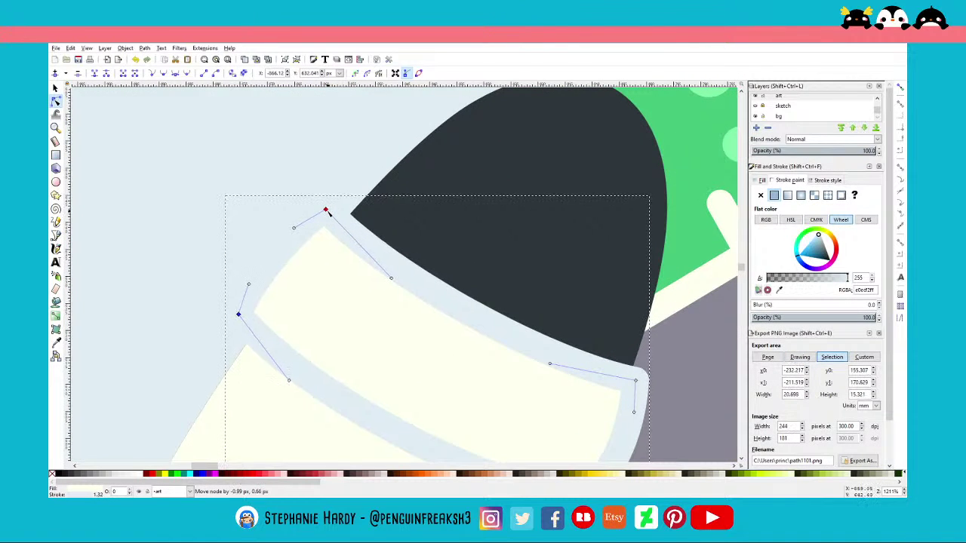
{"action": "mouse_move", "coordinate": [240, 316]}
{"action": "left_mouse_down"}
{"action": "mouse_move", "coordinate": [243, 323]}
{"action": "mouse_move", "coordinate": [245, 292]}
{"action": "left_mouse_up"}
{"action": "left_click_drag", "start_coordinate": [293, 228], "coordinate": [295, 224]}
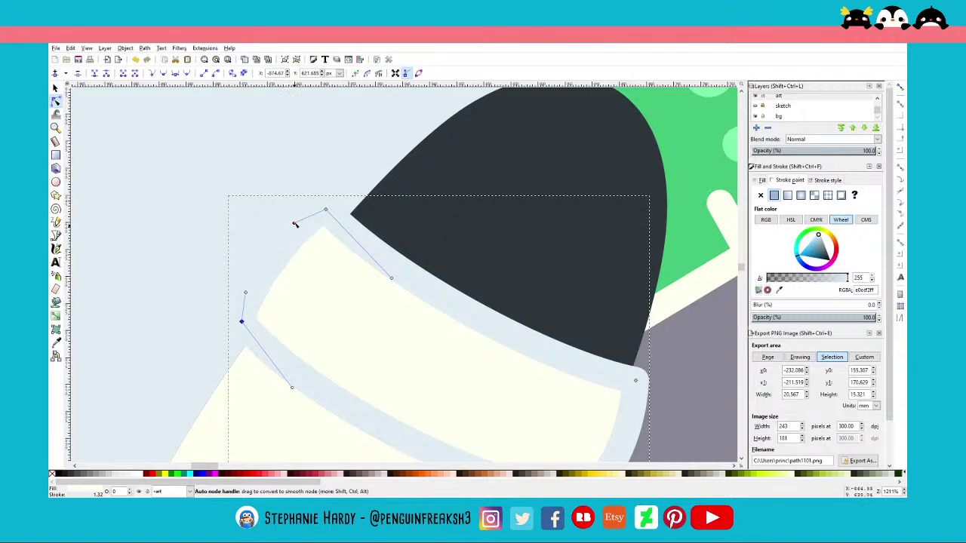
Zoom out, clear the selection and save the drawing via File > Save
{"action": "left_click", "coordinate": [56, 88]}
{"action": "scroll", "coordinate": [241, 276], "scroll_direction": "down", "scroll_amount": 3}
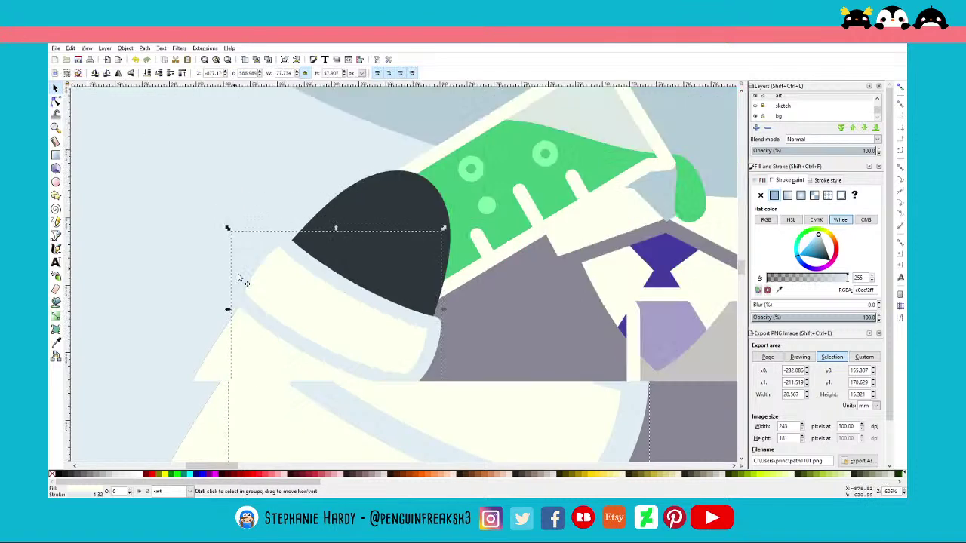
{"action": "scroll", "coordinate": [300, 308], "scroll_direction": "down", "scroll_amount": 3}
{"action": "scroll", "coordinate": [301, 308], "scroll_direction": "down", "scroll_amount": 2}
{"action": "key", "text": "Escape"}
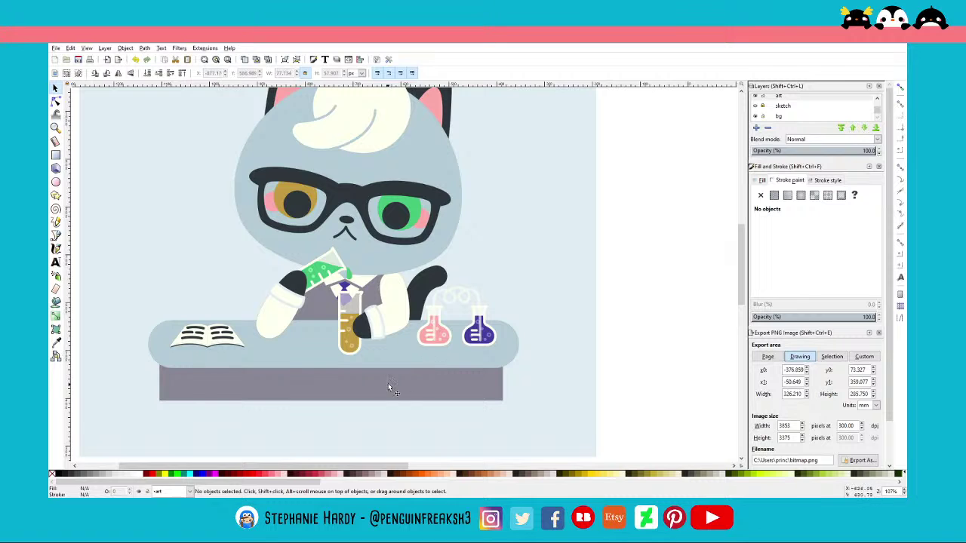
{"action": "scroll", "coordinate": [396, 377], "scroll_direction": "down", "scroll_amount": 1}
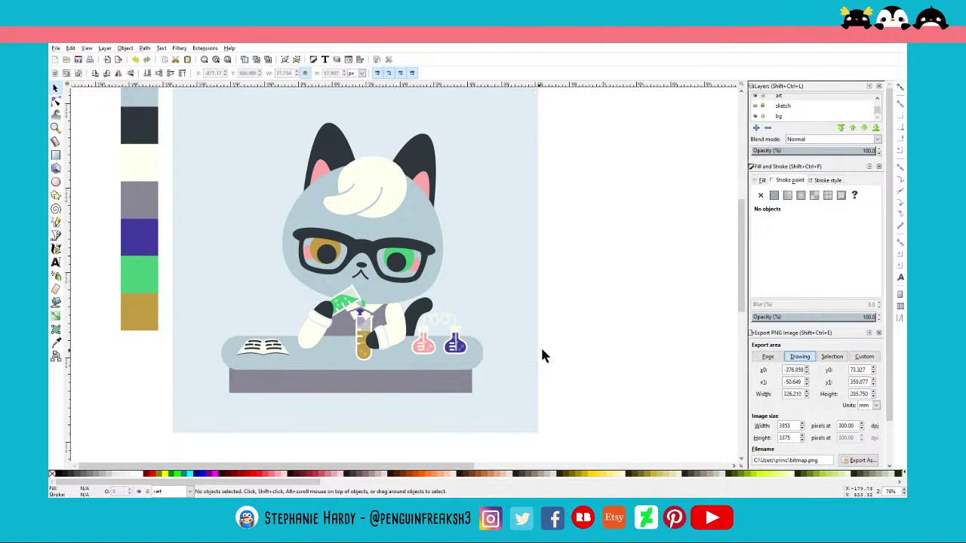
{"action": "scroll", "coordinate": [540, 346], "scroll_direction": "up", "scroll_amount": 1}
{"action": "left_click", "coordinate": [55, 48]}
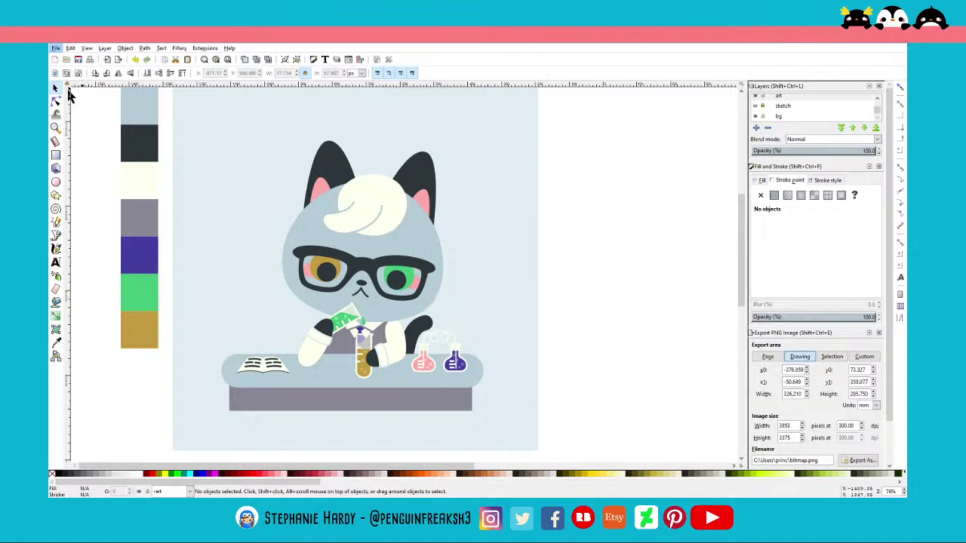
{"action": "left_click", "coordinate": [71, 110]}
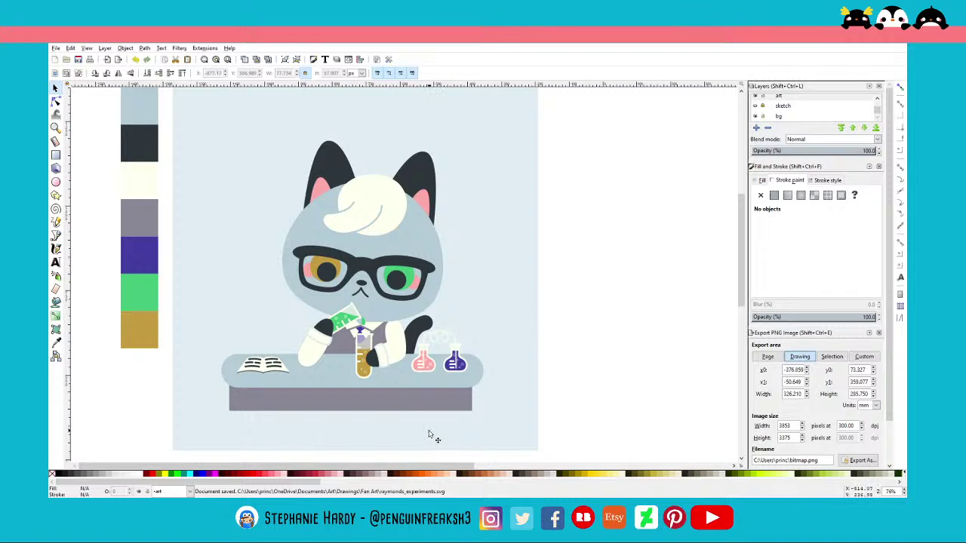
Add a text watermark showing the artist's handle on the drawing
{"action": "left_click", "coordinate": [56, 264]}
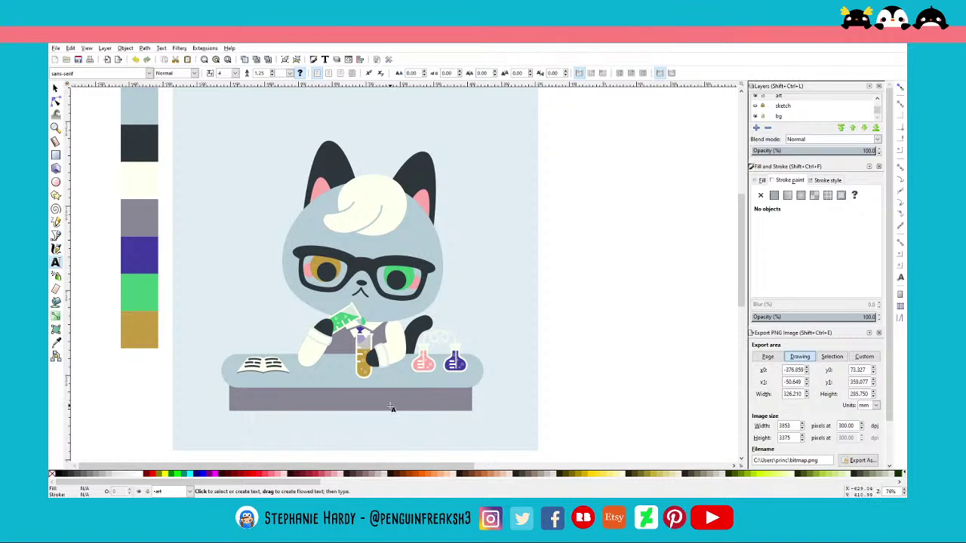
{"action": "type", "text": "@"}
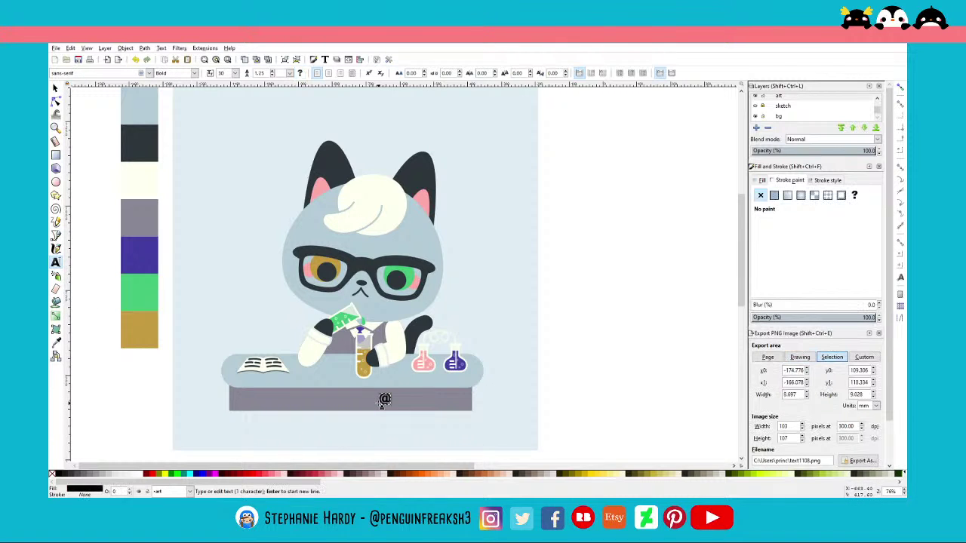
{"action": "type", "text": "penguin"}
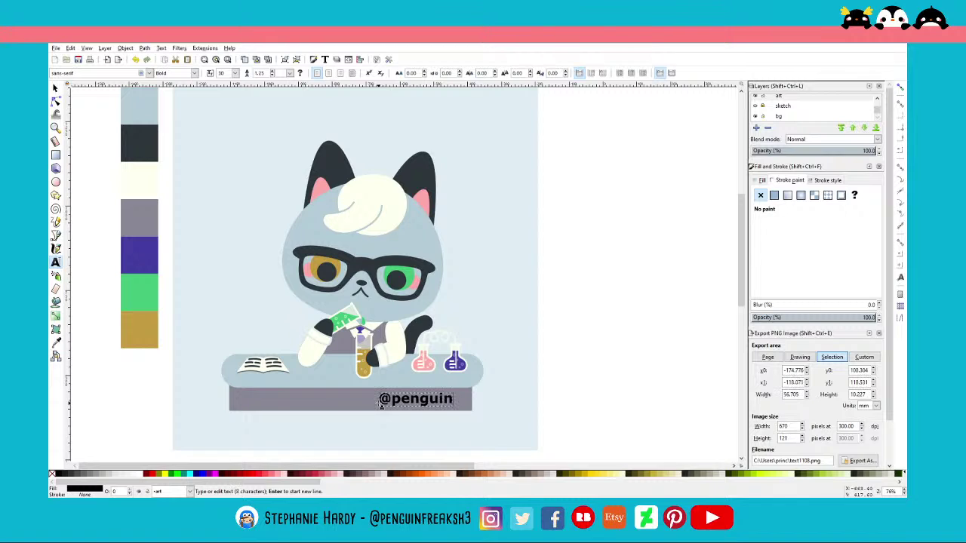
{"action": "type", "text": "freaksh3"}
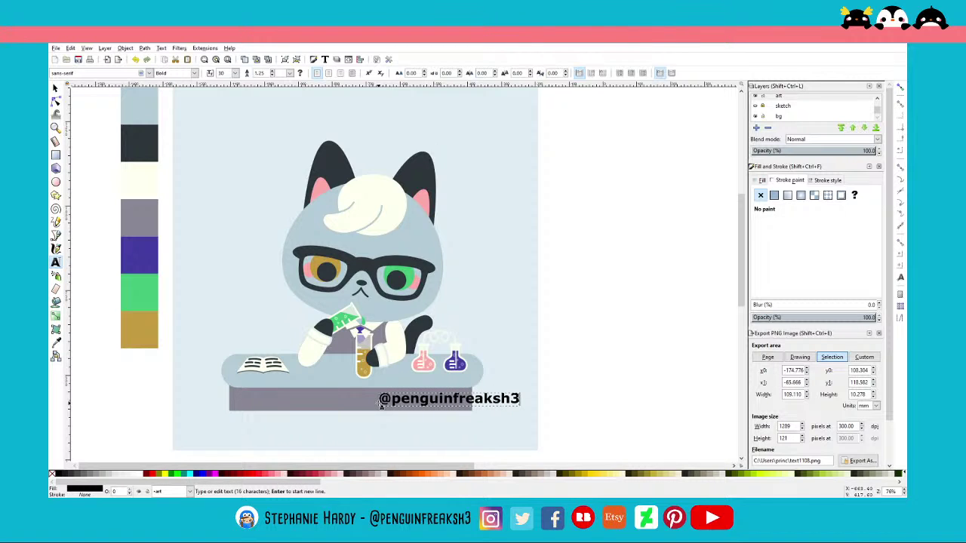
{"action": "key", "text": "Escape"}
Set the watermark font to Chela One with letter spacing 2
{"action": "left_click", "coordinate": [51, 73]}
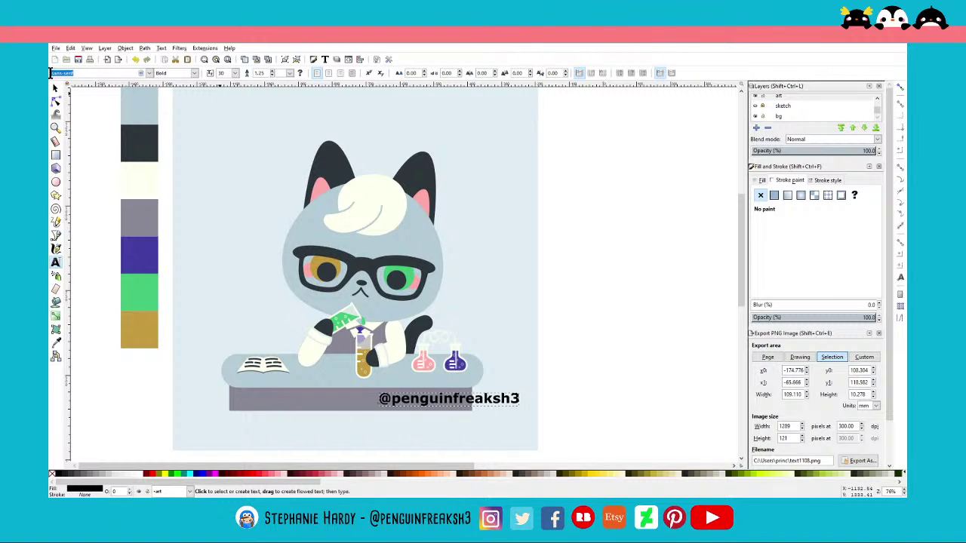
{"action": "type", "text": "chel"}
{"action": "key", "text": "Return"}
{"action": "left_click", "coordinate": [411, 73]}
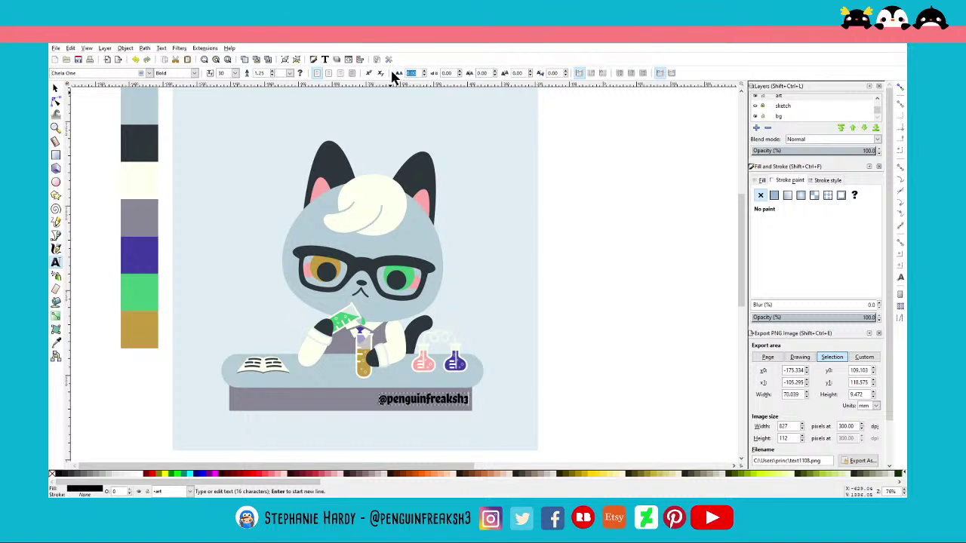
{"action": "type", "text": "2"}
{"action": "key", "text": "Return"}
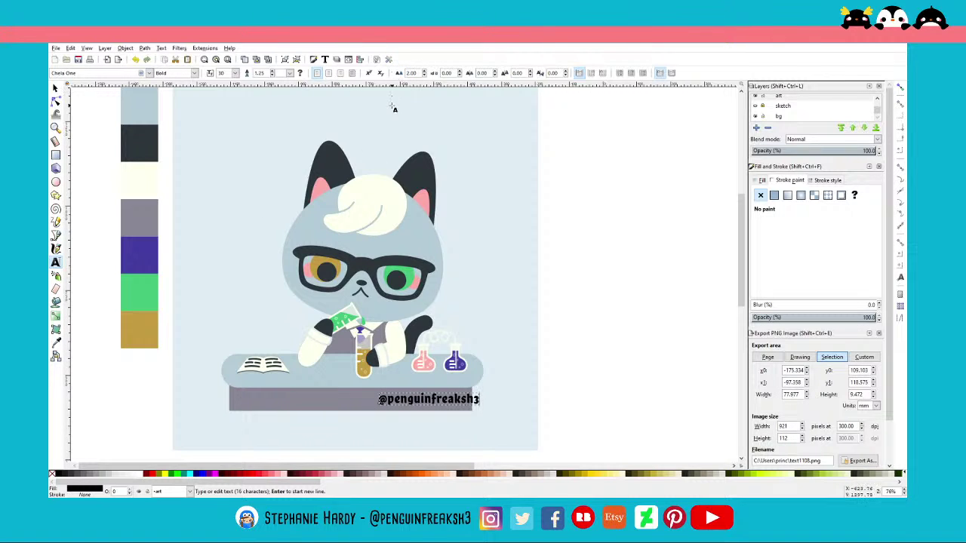
Fill the watermark with the pale e0ecf2 colour and shrink it to about 85%
{"action": "left_click", "coordinate": [762, 181]}
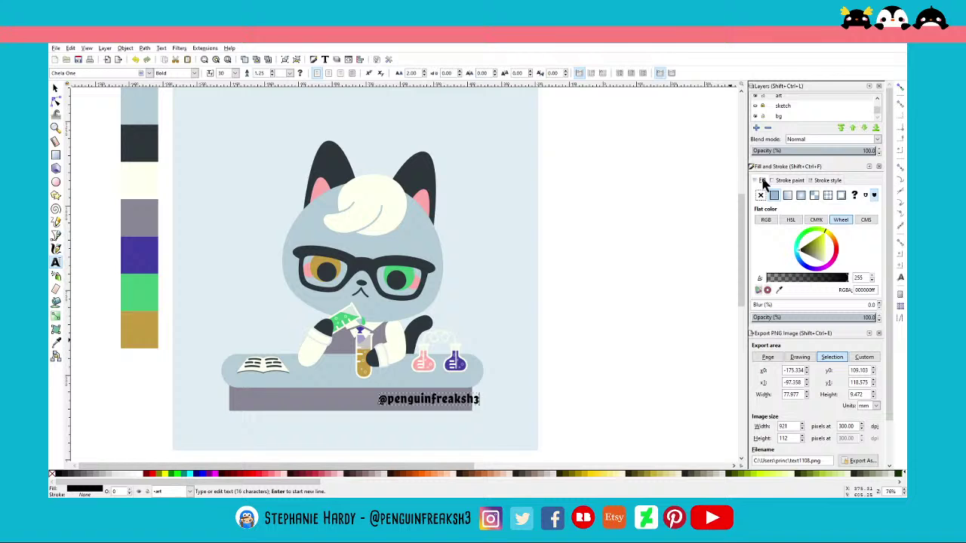
{"action": "left_click", "coordinate": [779, 289]}
{"action": "left_click", "coordinate": [495, 370]}
{"action": "left_click", "coordinate": [55, 89]}
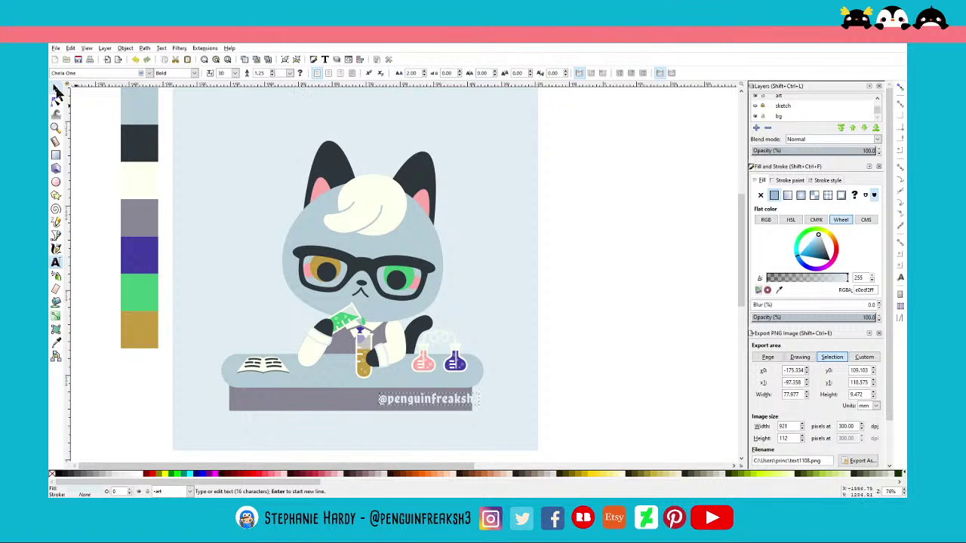
{"action": "mouse_move", "coordinate": [487, 415]}
{"action": "left_mouse_down"}
{"action": "mouse_move", "coordinate": [446, 408]}
{"action": "mouse_move", "coordinate": [468, 407]}
{"action": "left_mouse_up"}
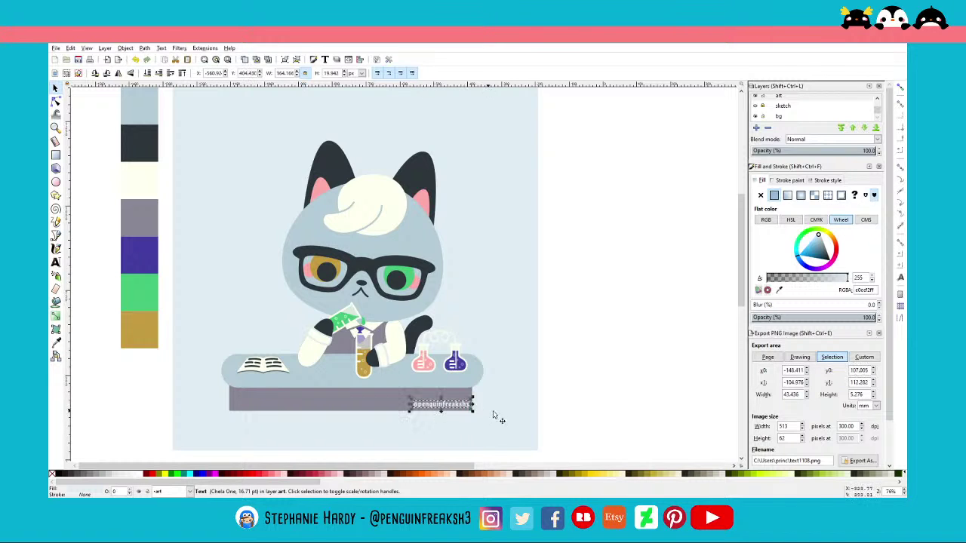
{"action": "left_click", "coordinate": [652, 347]}
Widen the watermark's letter spacing to 5
{"action": "left_click", "coordinate": [461, 408]}
{"action": "left_click", "coordinate": [56, 262]}
{"action": "left_click_drag", "start_coordinate": [418, 72], "coordinate": [406, 74]}
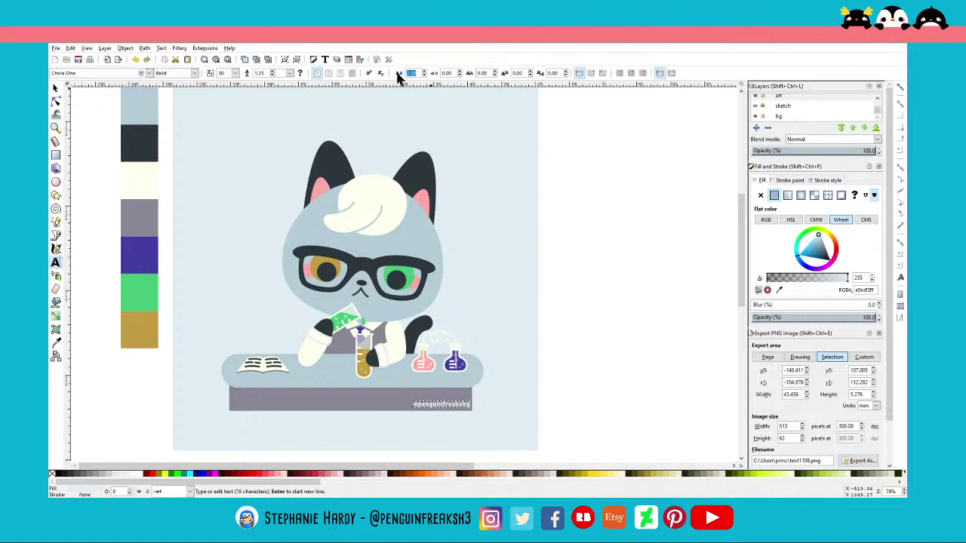
{"action": "type", "text": "5"}
{"action": "key", "text": "Return"}
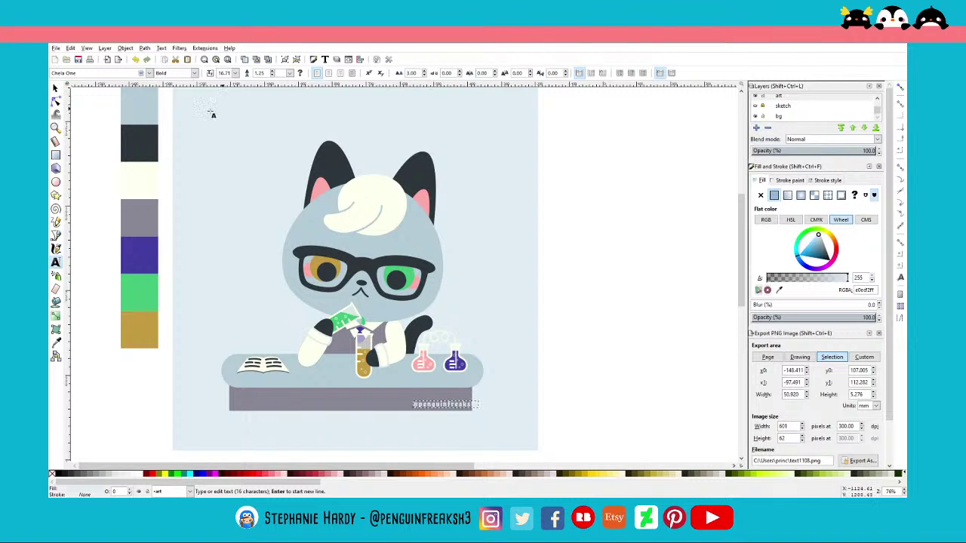
{"action": "left_click", "coordinate": [54, 88]}
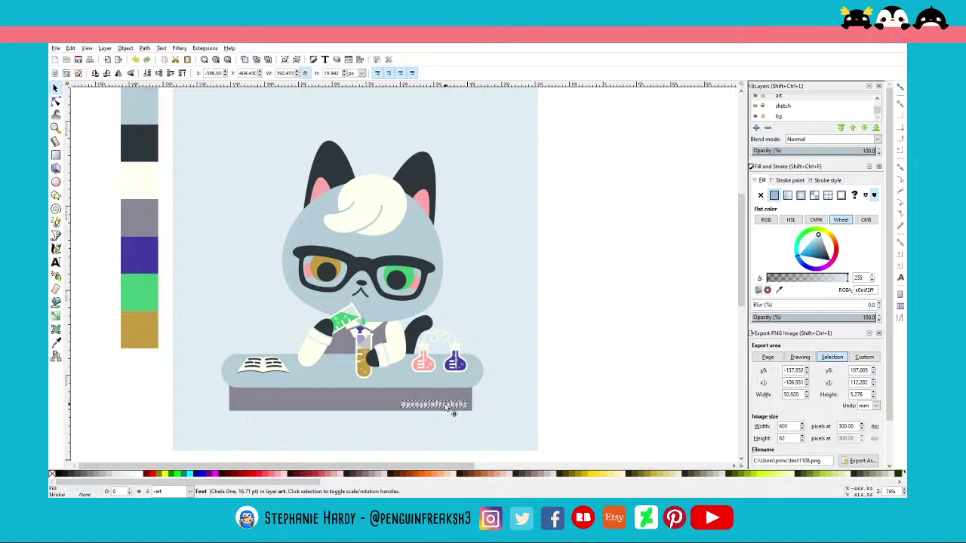
{"action": "left_click", "coordinate": [664, 421]}
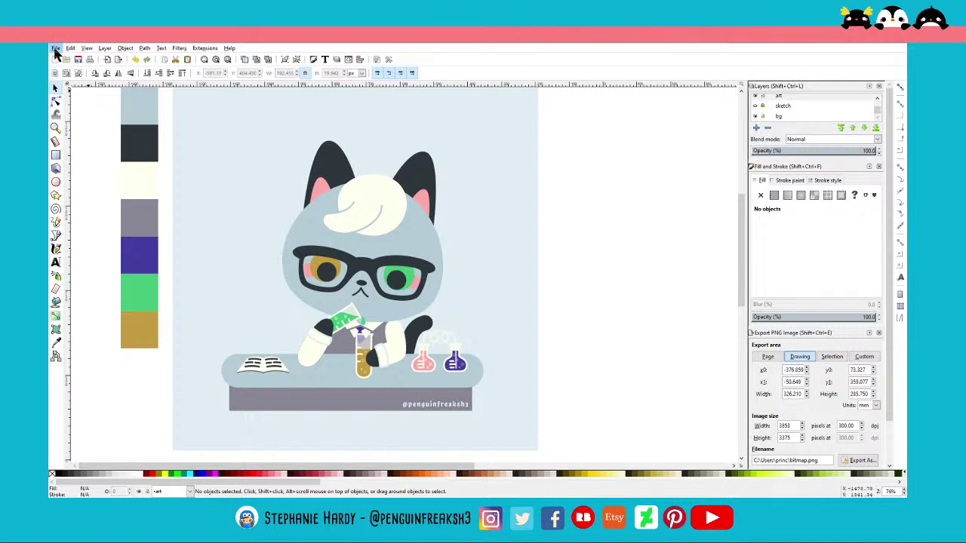
Nudge the whole cat scene slightly left and up, saving before and after
{"action": "key", "text": "ctrl+s"}
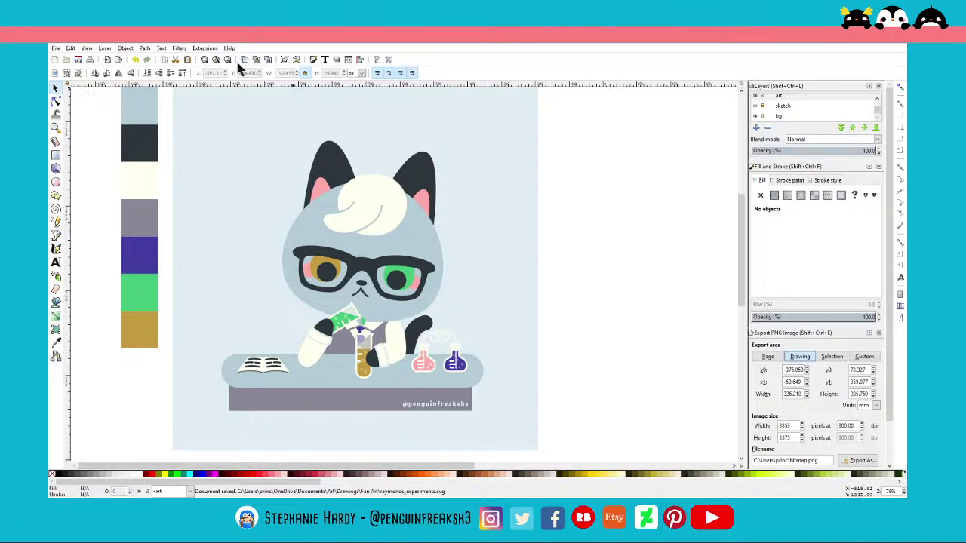
{"action": "left_click", "coordinate": [215, 60]}
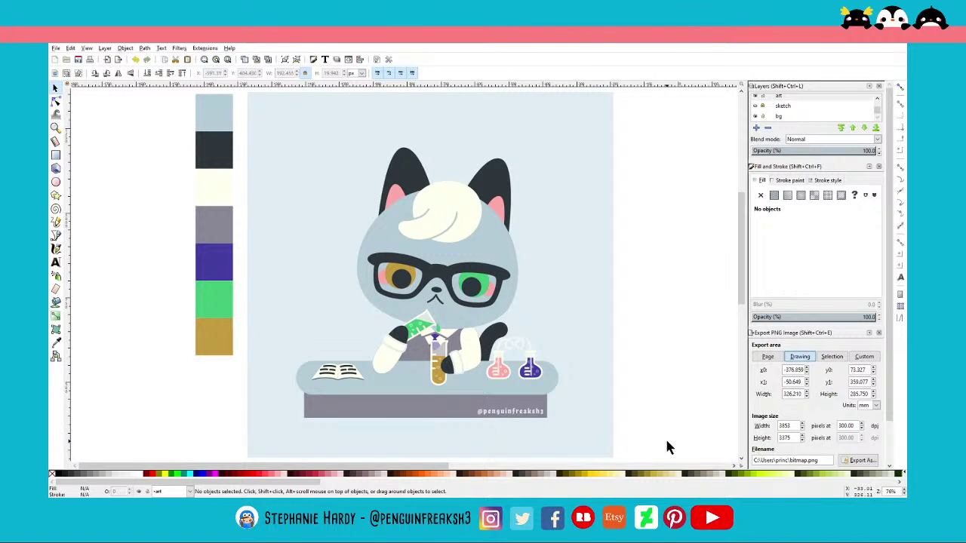
{"action": "left_click_drag", "start_coordinate": [657, 448], "coordinate": [248, 160]}
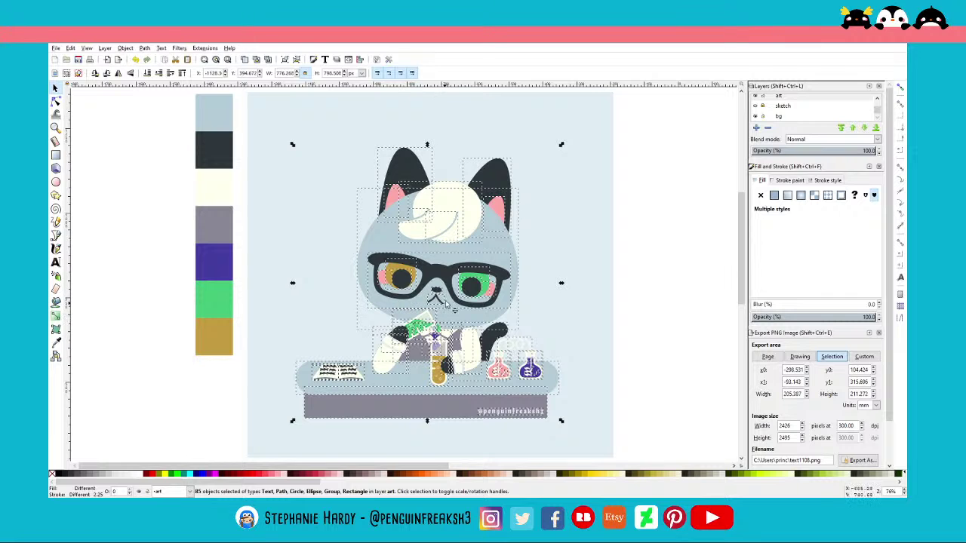
{"action": "key", "text": "Left"}
{"action": "key", "text": "Left"}
{"action": "key", "text": "Left"}
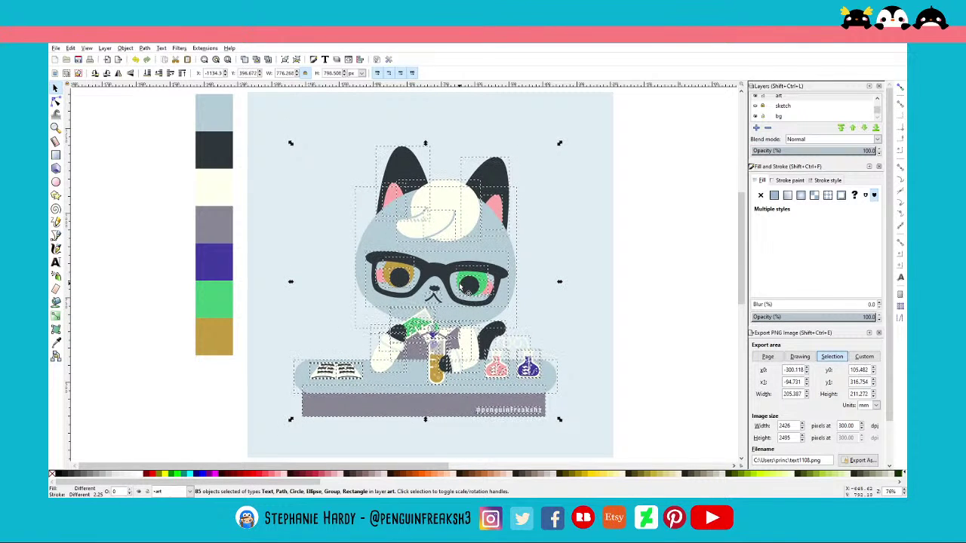
{"action": "key", "text": "Up"}
{"action": "key", "text": "Up"}
{"action": "key", "text": "Up"}
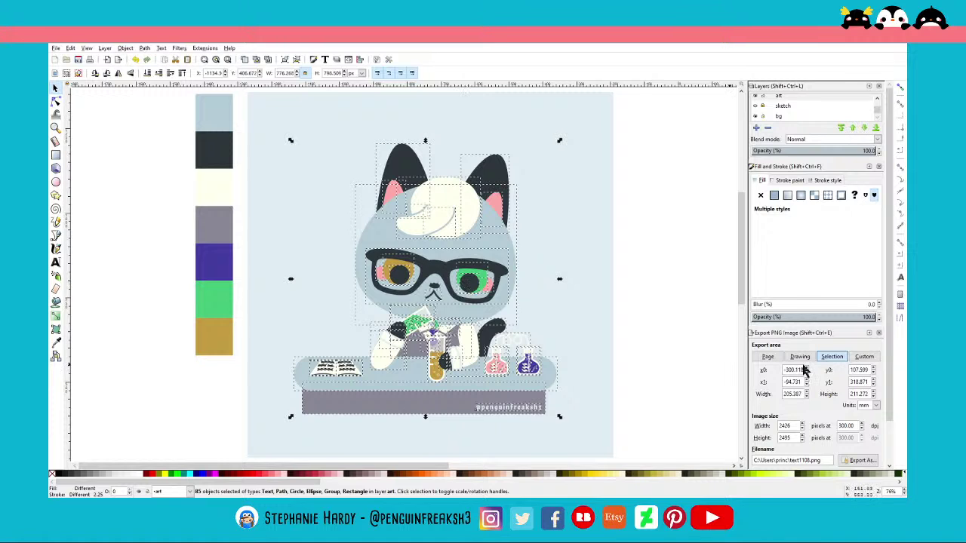
{"action": "left_click", "coordinate": [666, 303]}
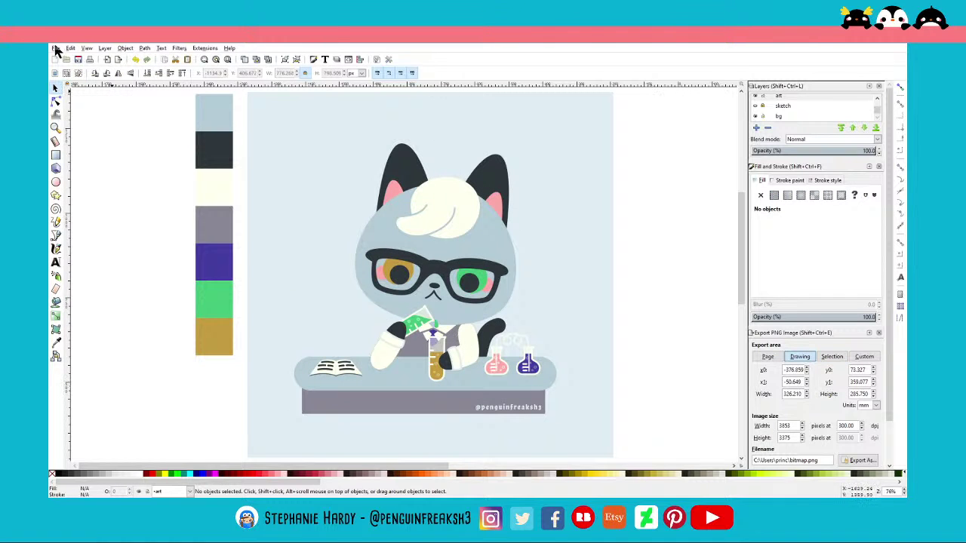
{"action": "key", "text": "ctrl+s"}
Lighten the pale blue background square to a near-white blue
{"action": "left_click", "coordinate": [579, 255]}
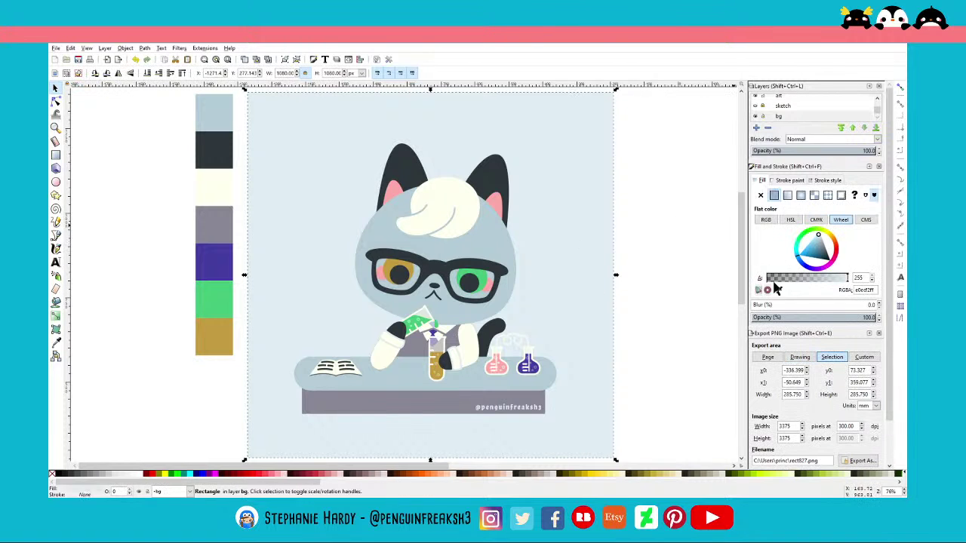
{"action": "left_click", "coordinate": [818, 235]}
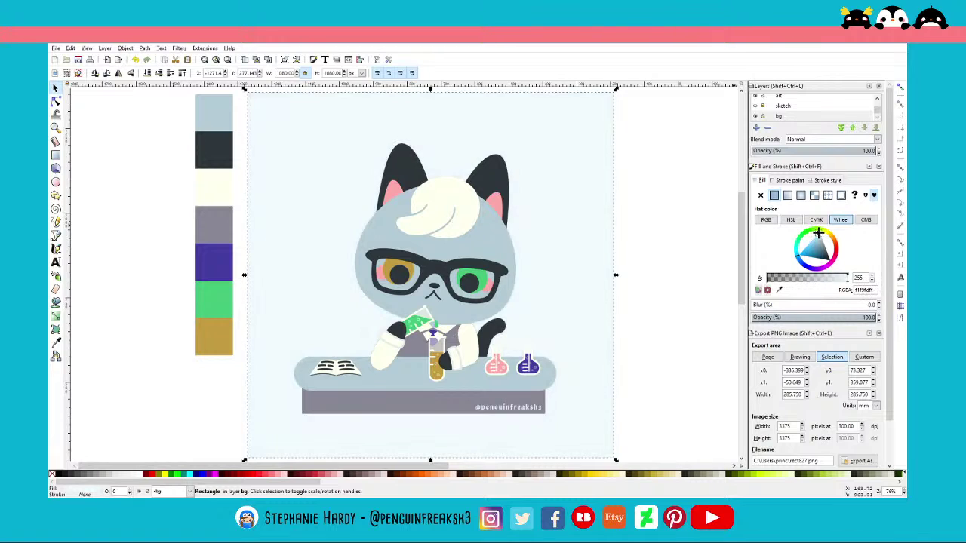
{"action": "left_click", "coordinate": [642, 348]}
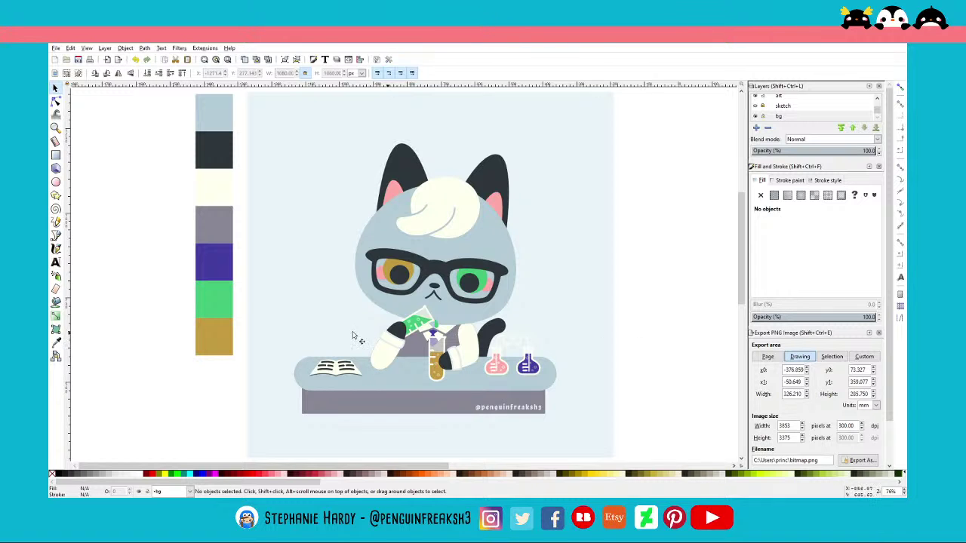
{"action": "scroll", "coordinate": [279, 332], "scroll_direction": "down", "scroll_amount": 2}
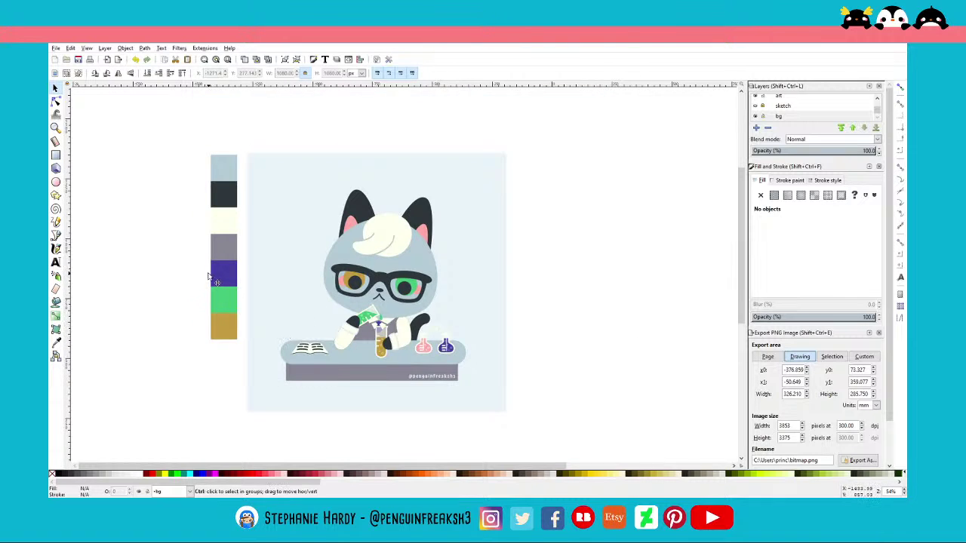
{"action": "scroll", "coordinate": [209, 275], "scroll_direction": "down", "scroll_amount": 1}
{"action": "scroll", "coordinate": [587, 305], "scroll_direction": "up", "scroll_amount": 1}
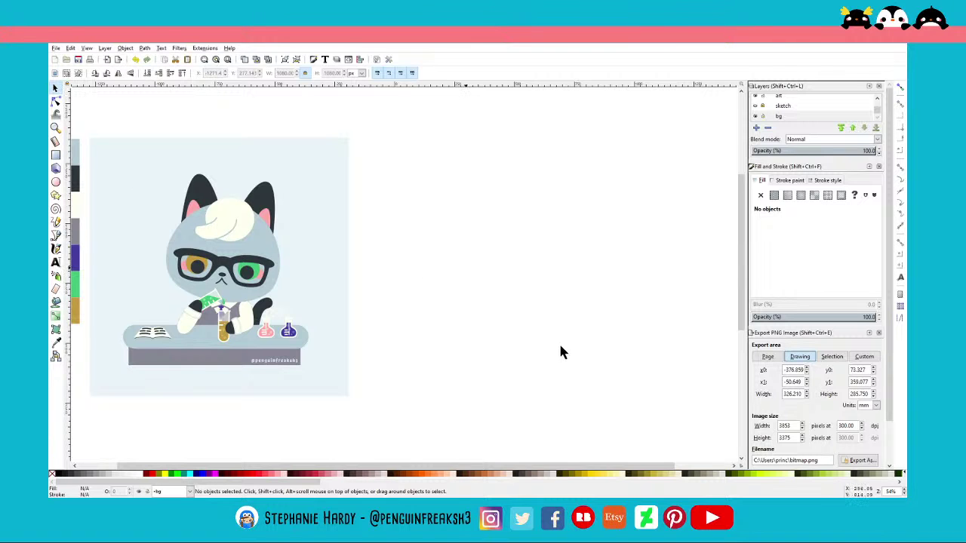
Paste the original colour sketch and position it beside the finished cat artwork
{"action": "key", "text": "ctrl+v"}
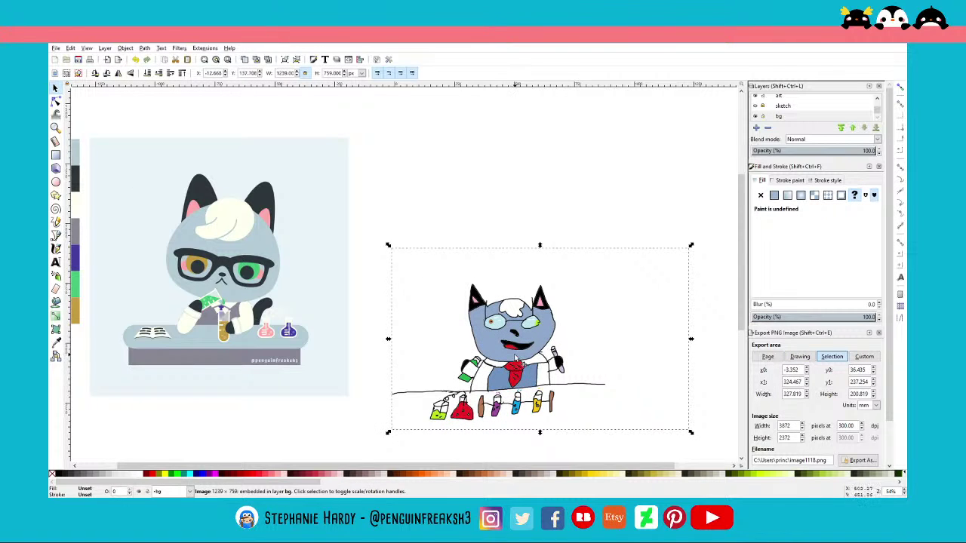
{"action": "left_click_drag", "start_coordinate": [496, 313], "coordinate": [457, 263]}
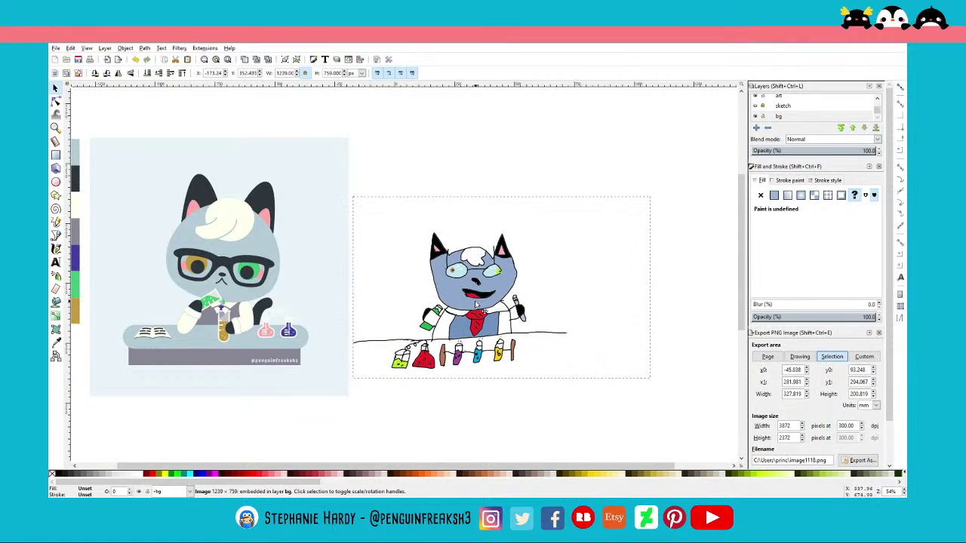
{"action": "scroll", "coordinate": [304, 159], "scroll_direction": "up", "scroll_amount": 1}
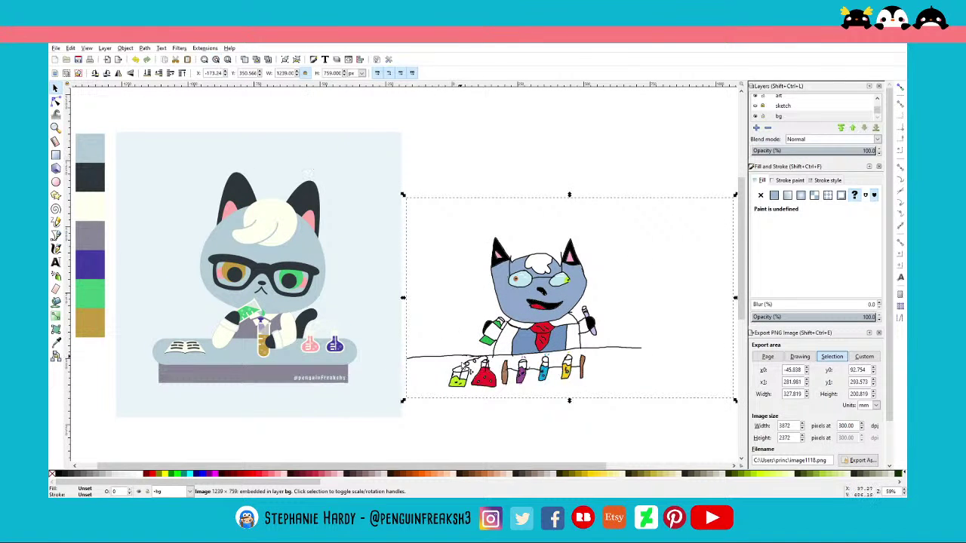
{"action": "left_click", "coordinate": [574, 430]}
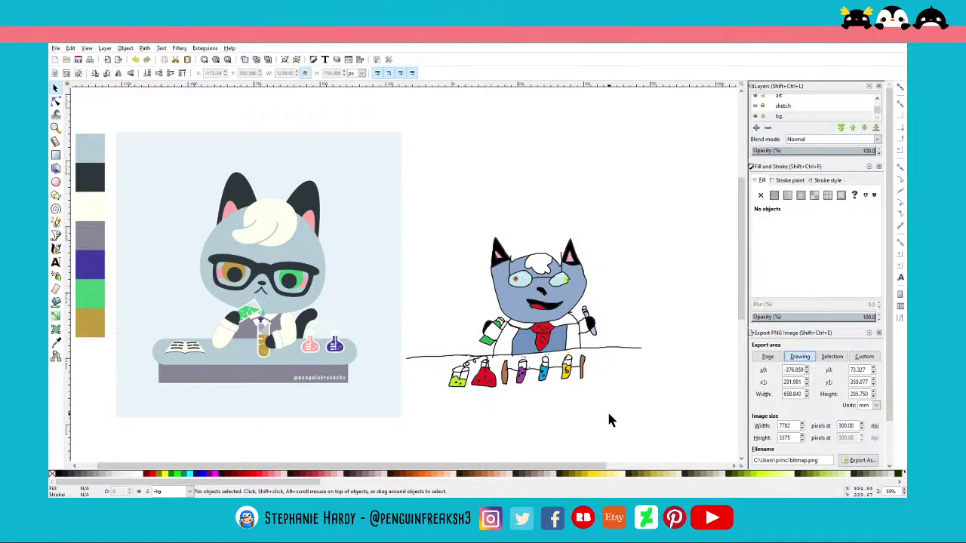